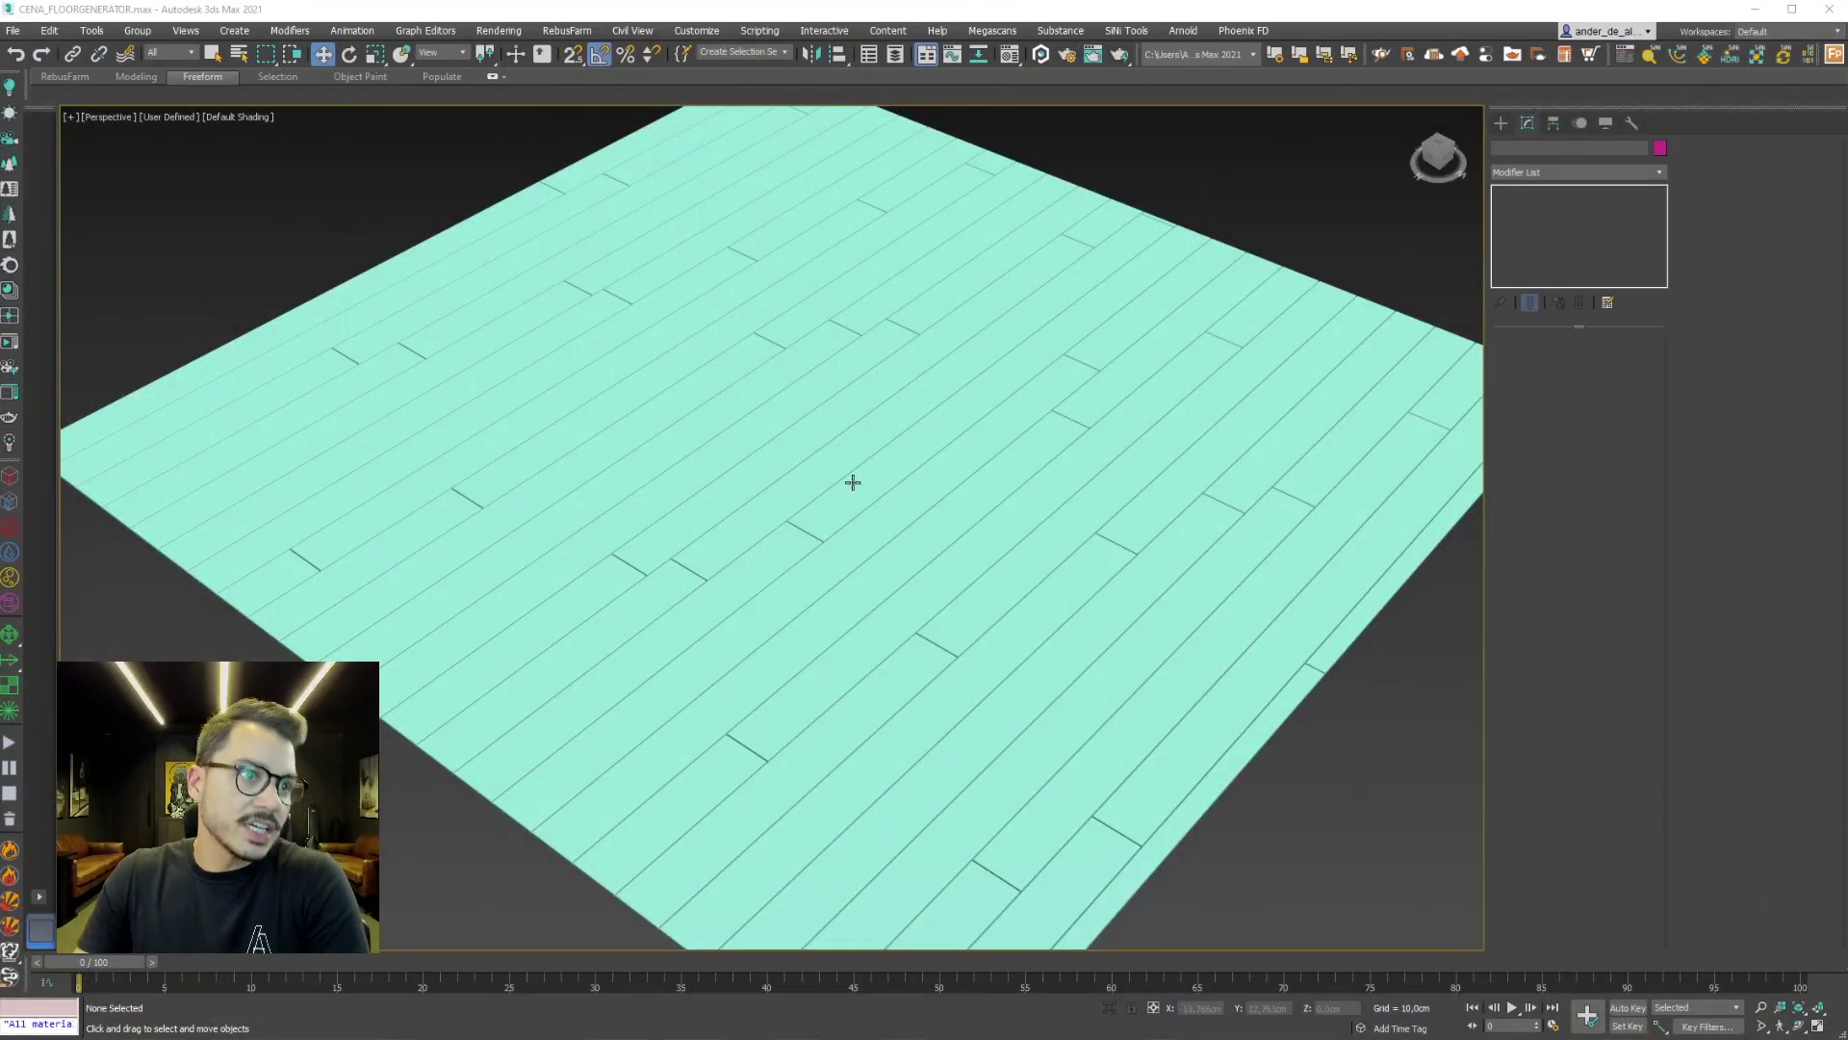
Zoom and orbit the viewport to a more top-down view of the plank floor
scroll(892, 557, "down", 2)
scroll(838, 681, "down", 3)
scroll(850, 631, "up", 3)
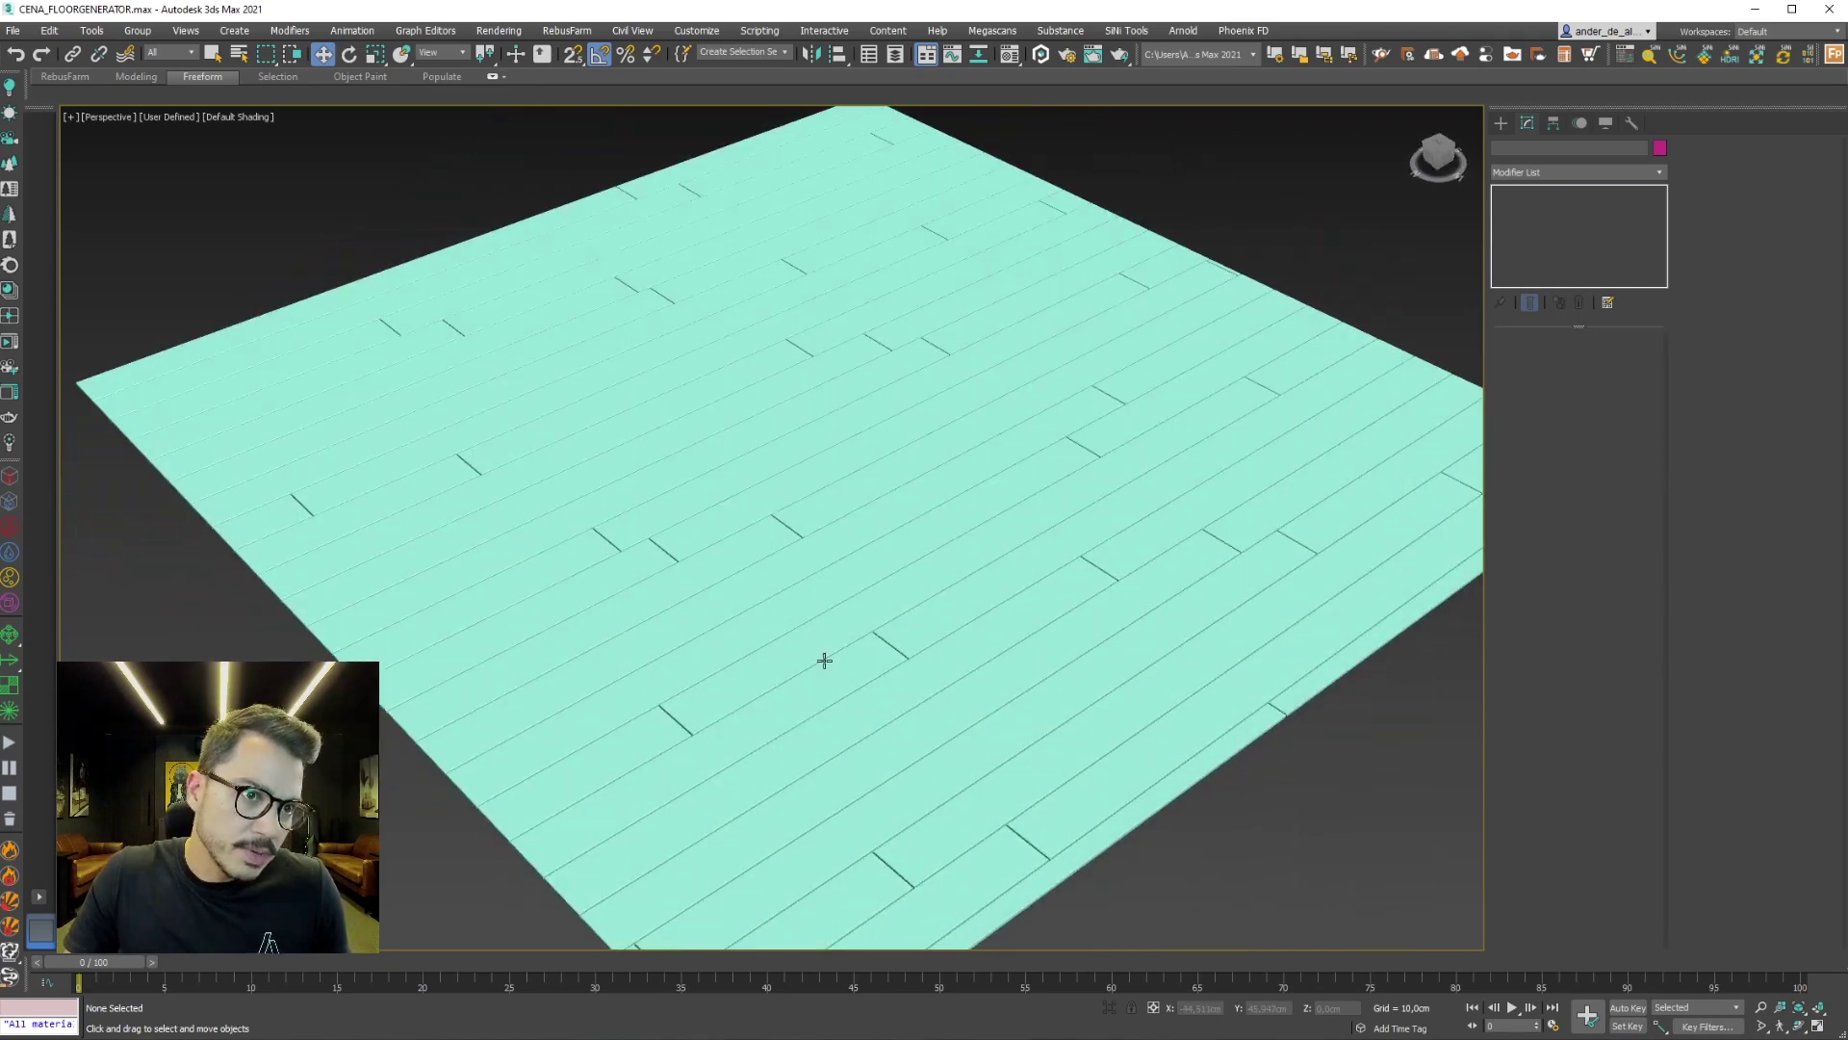
scroll(825, 660, "up", 5)
scroll(945, 410, "down", 5)
scroll(879, 561, "up", 1)
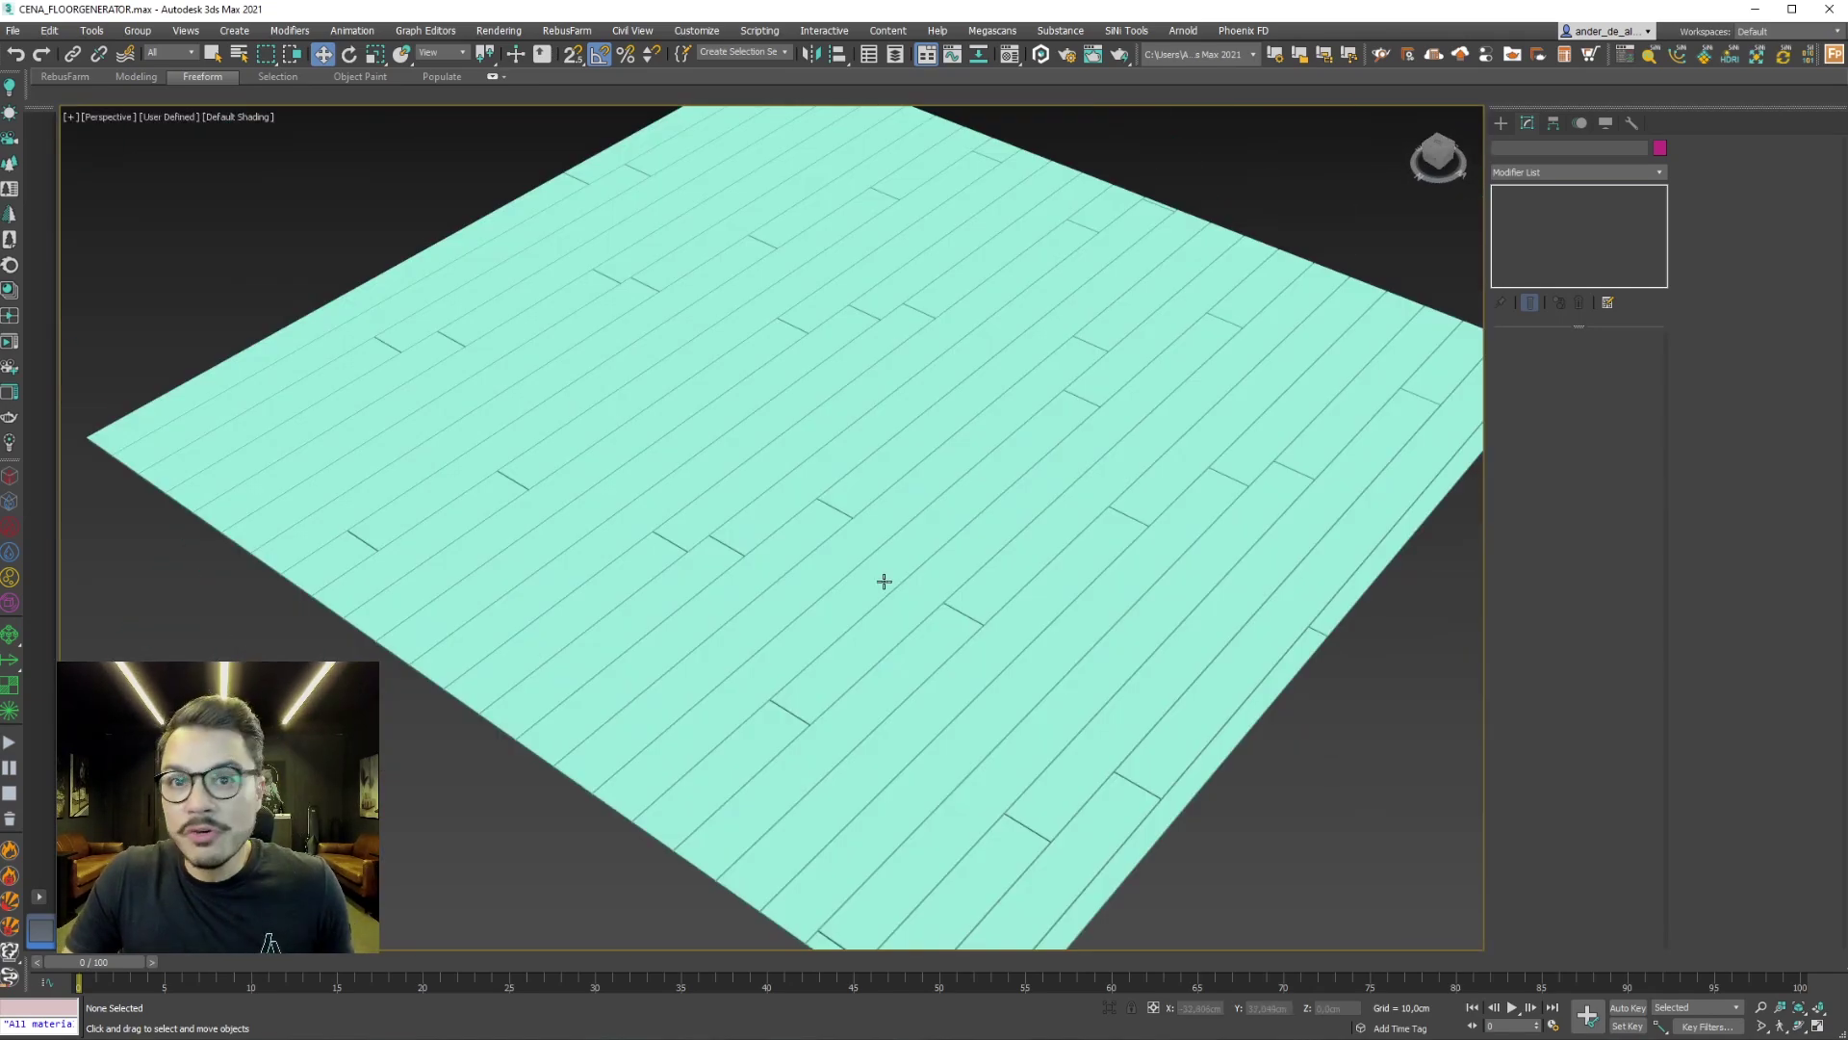
scroll(853, 591, "up", 1)
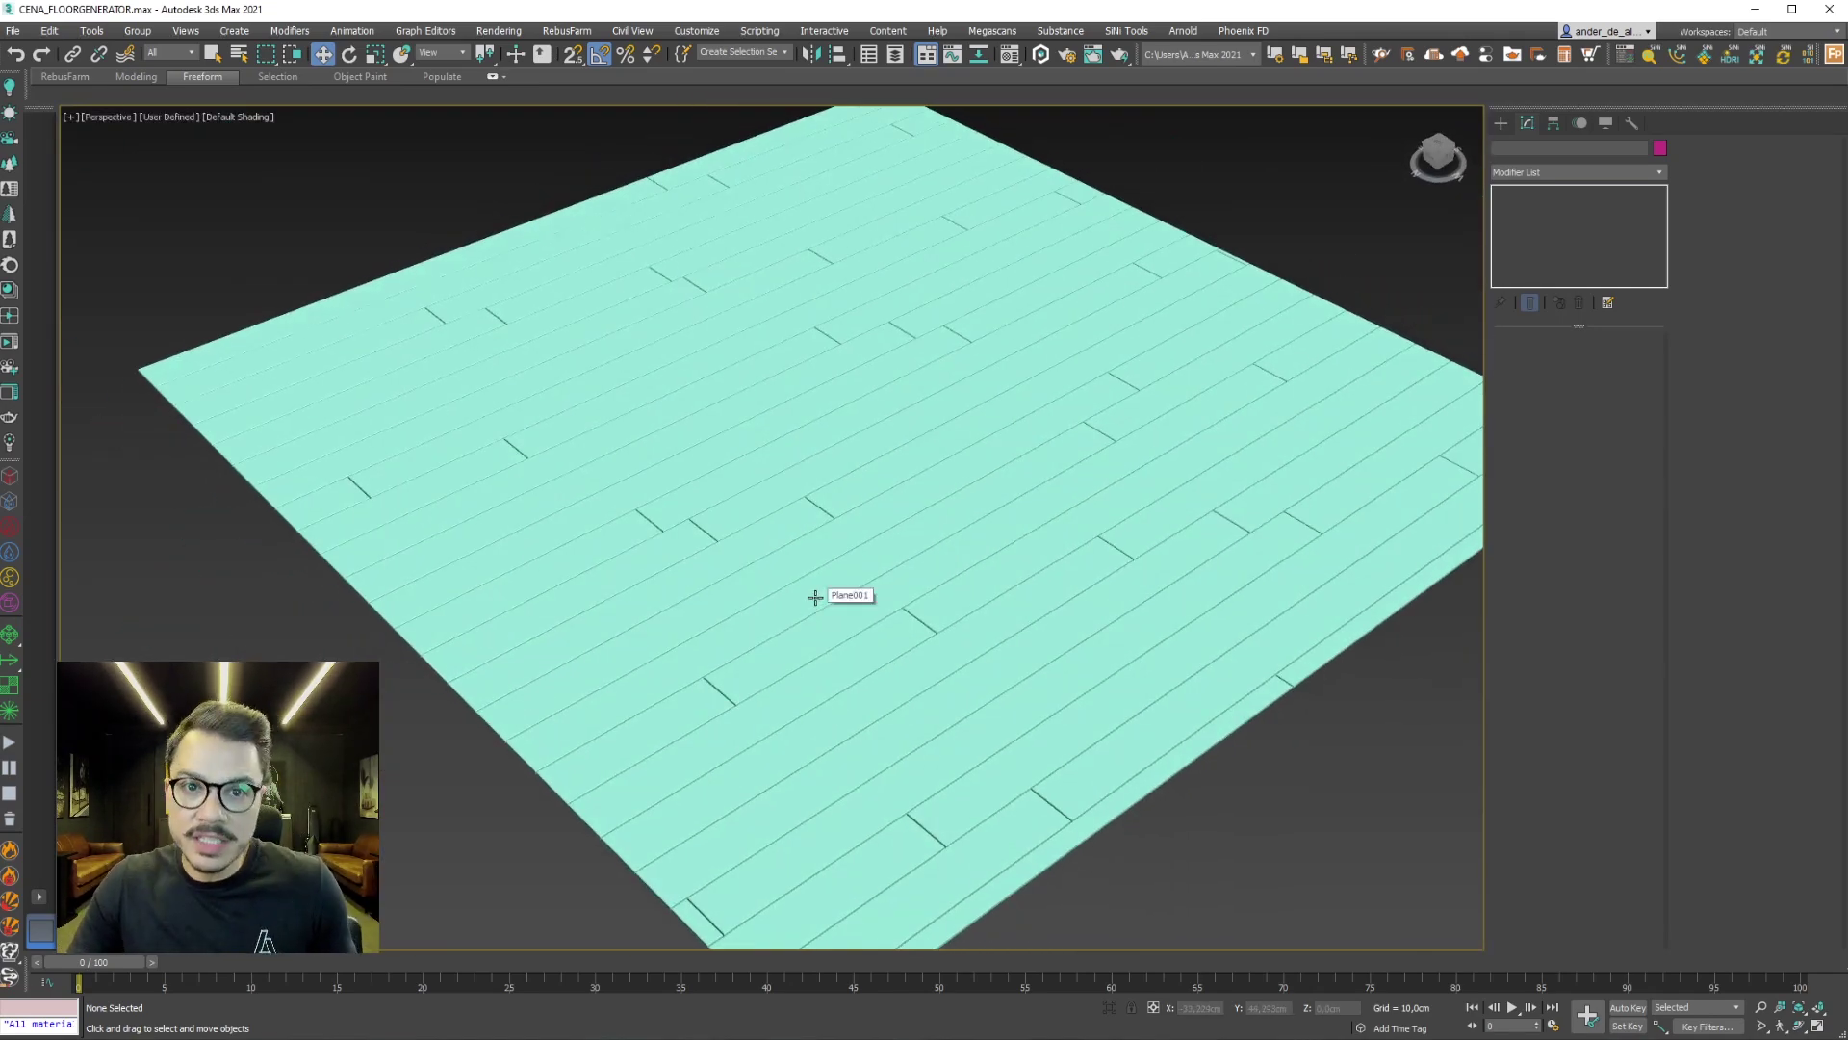
mouse_move(834, 578)
middle_mouse_down("alt")
mouse_move(817, 550)
mouse_move(812, 603)
middle_mouse_up("alt")
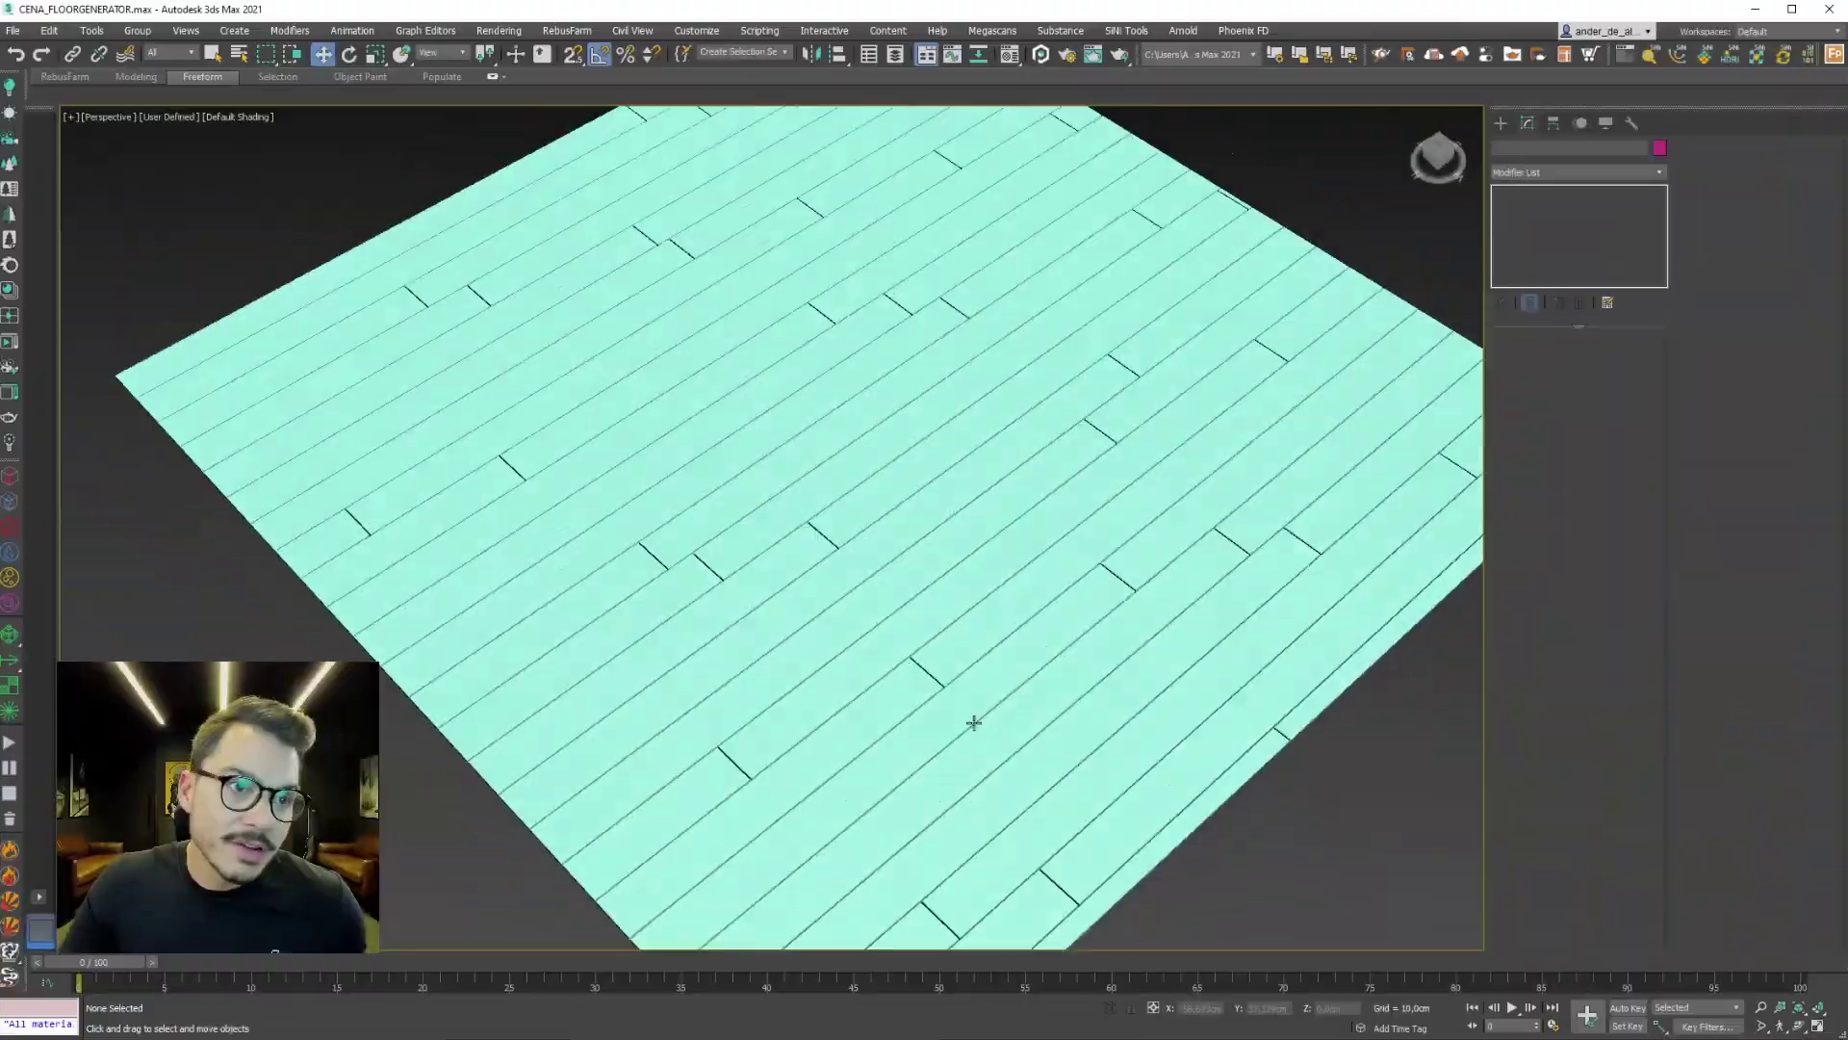
Display the planks shaded with edged faces, then bring up the Compact Material Editor
scroll(1025, 701, "up", 5)
key("F3")
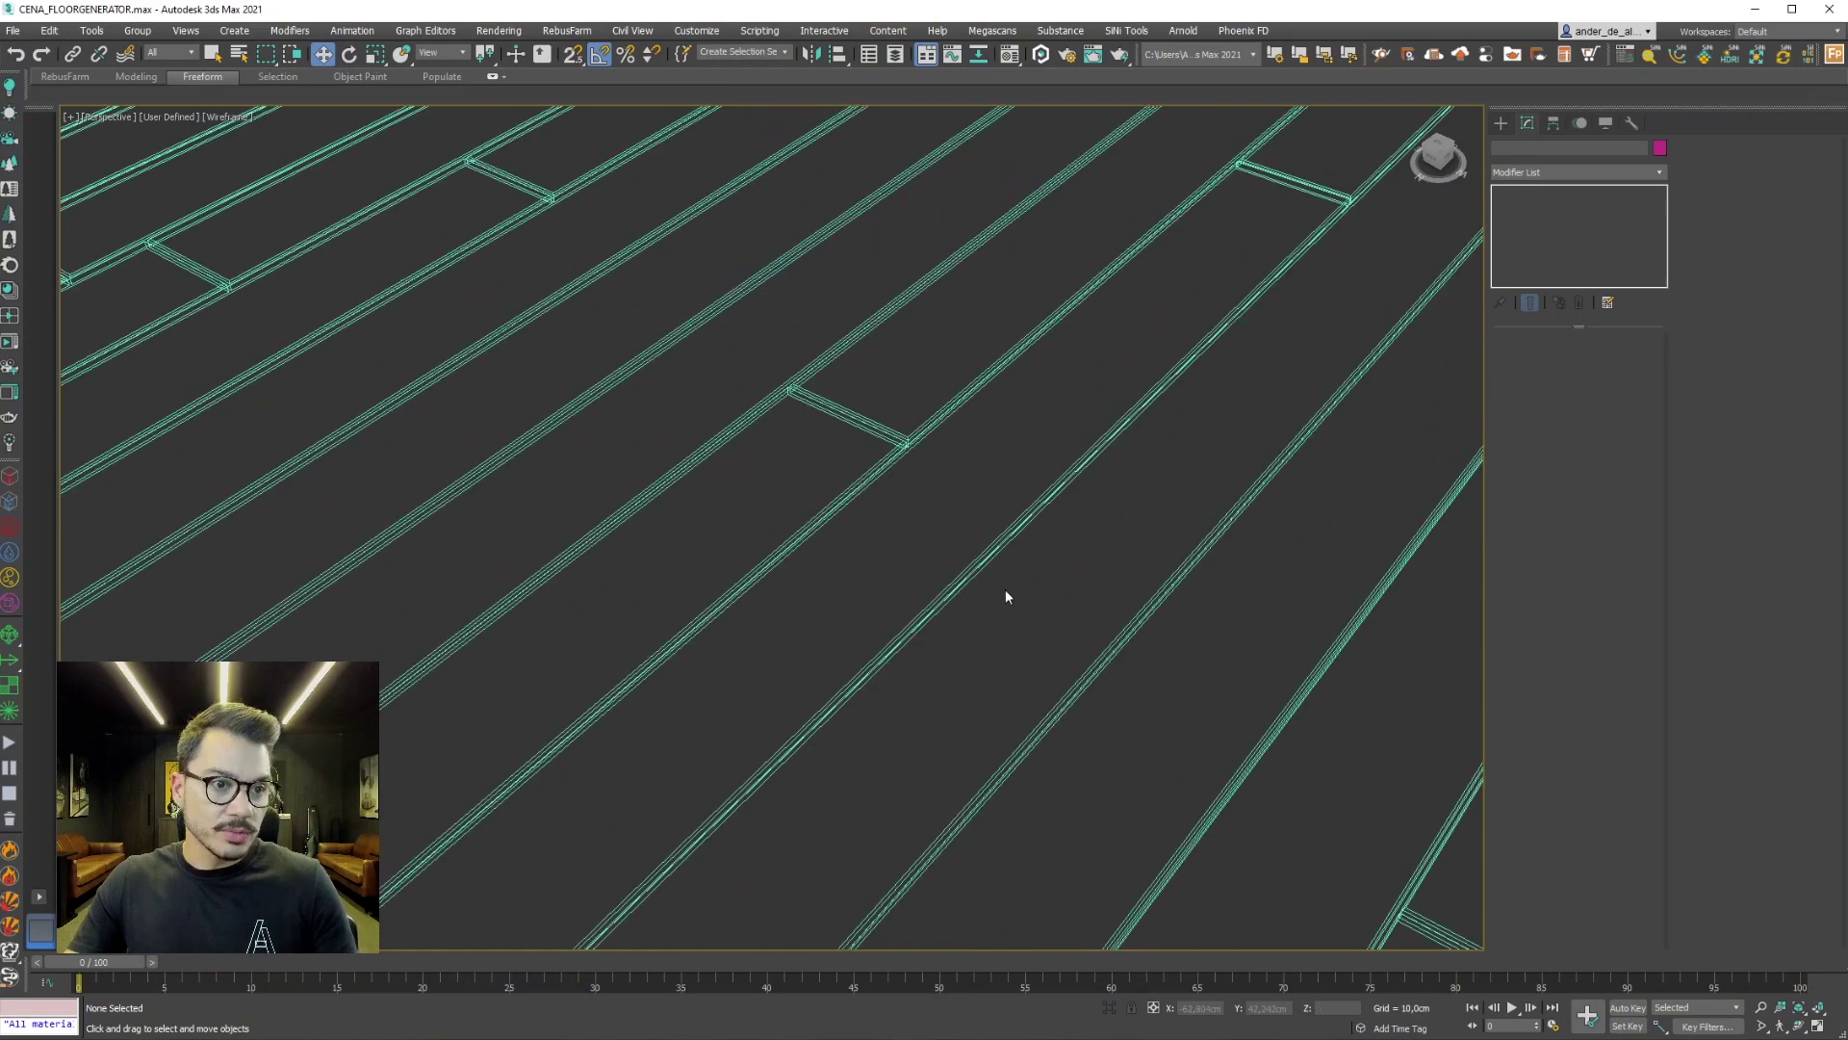
scroll(748, 414, "up", 3)
key("F4")
scroll(864, 418, "up", 1)
scroll(864, 417, "down", 1)
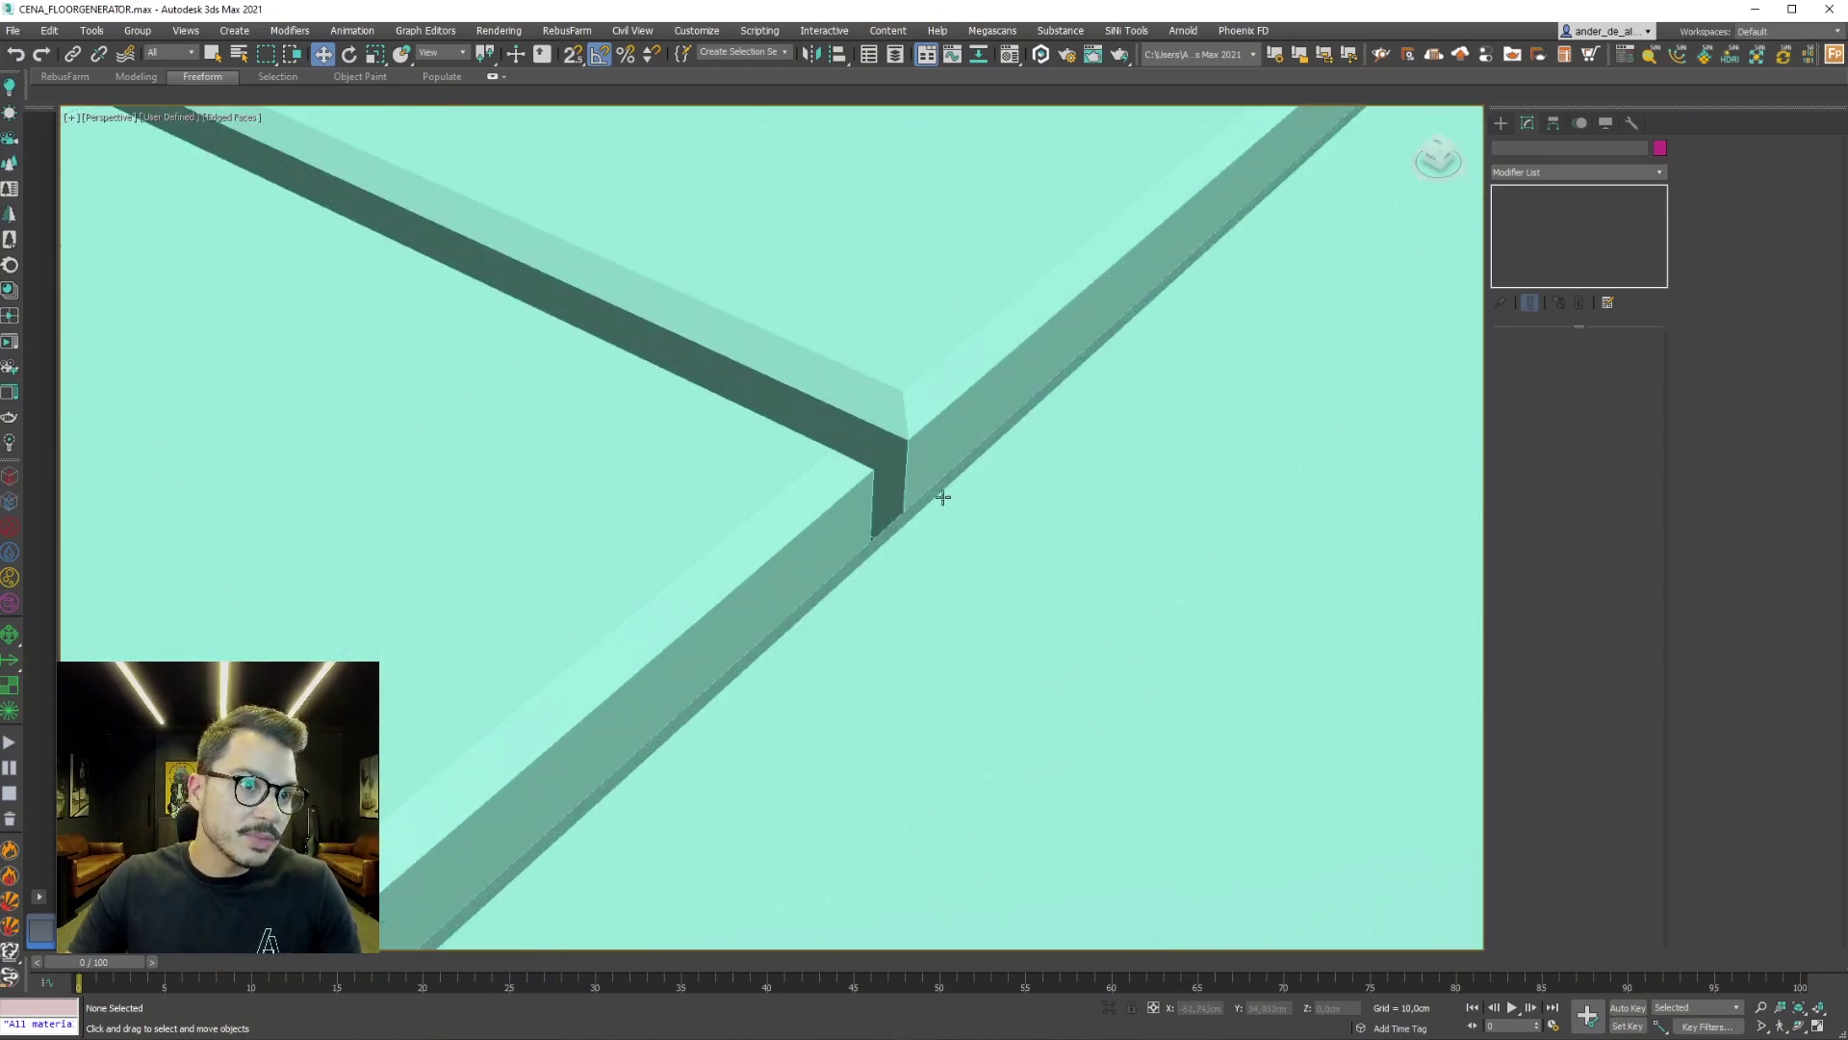
scroll(940, 491, "down", 3)
scroll(940, 540, "down", 4)
key("F3")
key("F3")
scroll(903, 616, "up", 1)
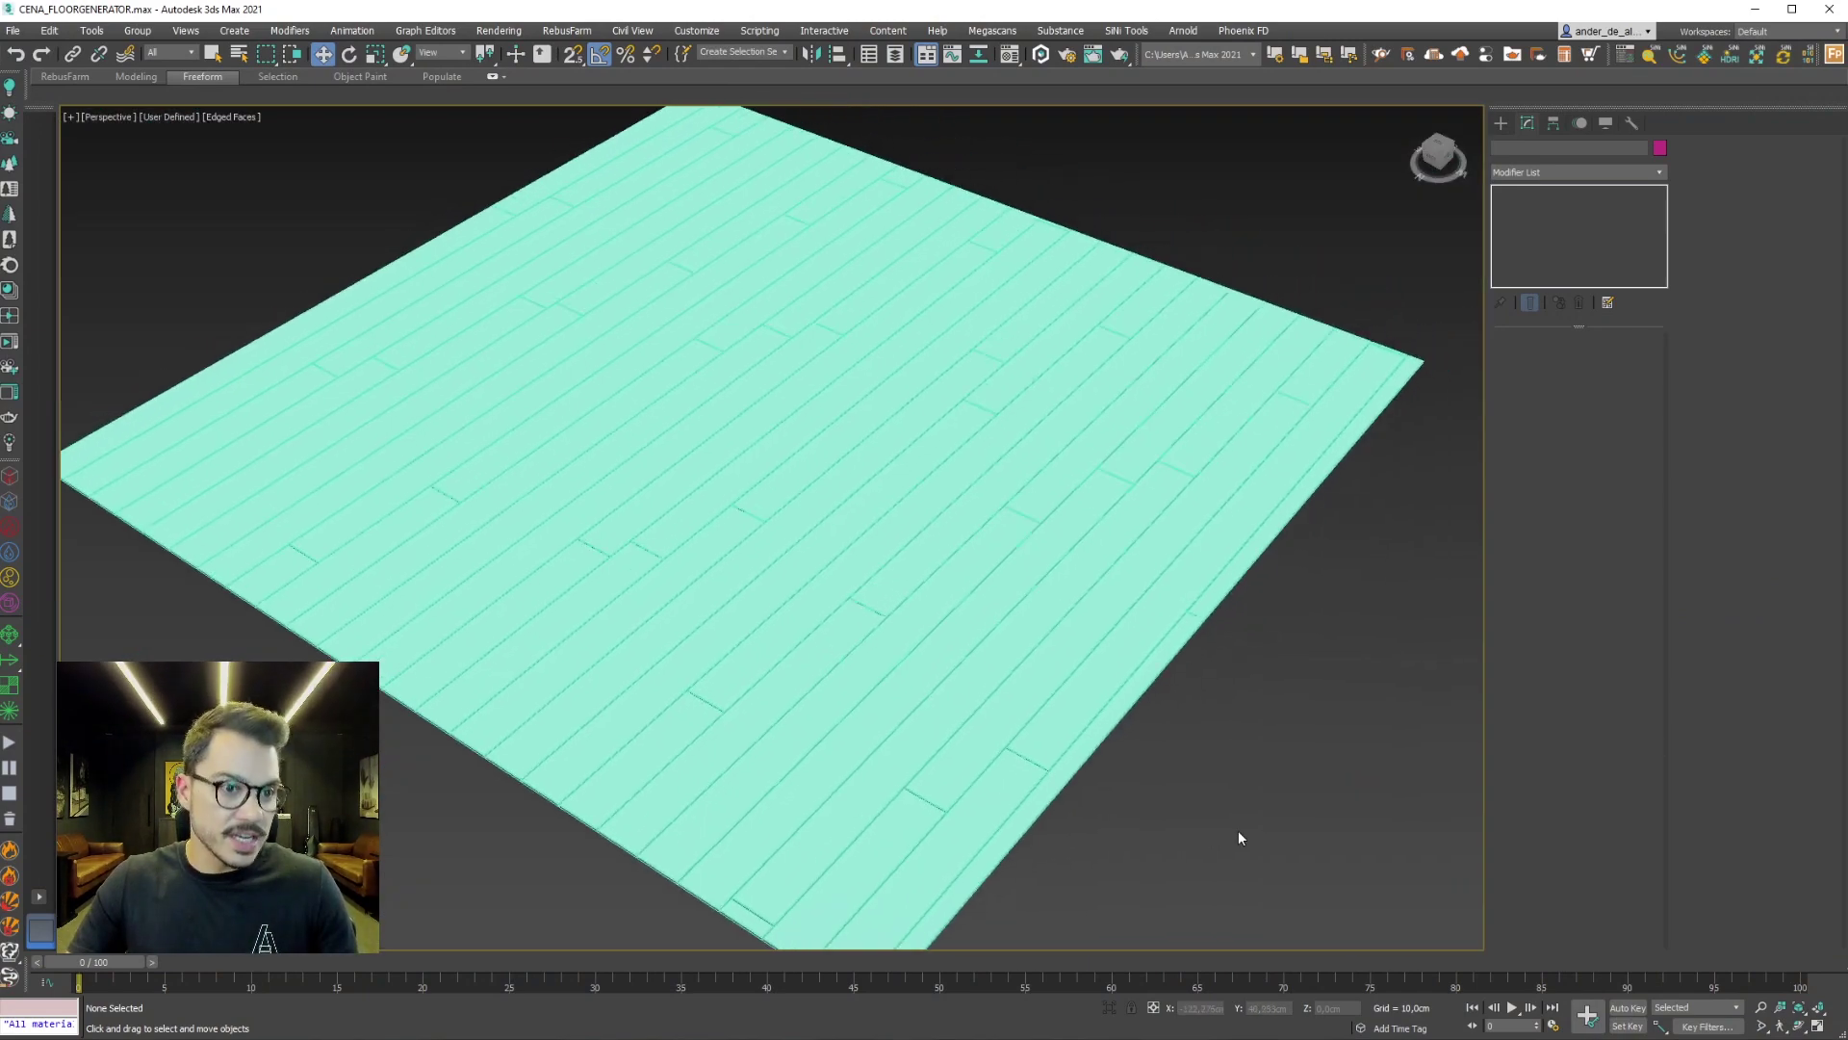
key("m")
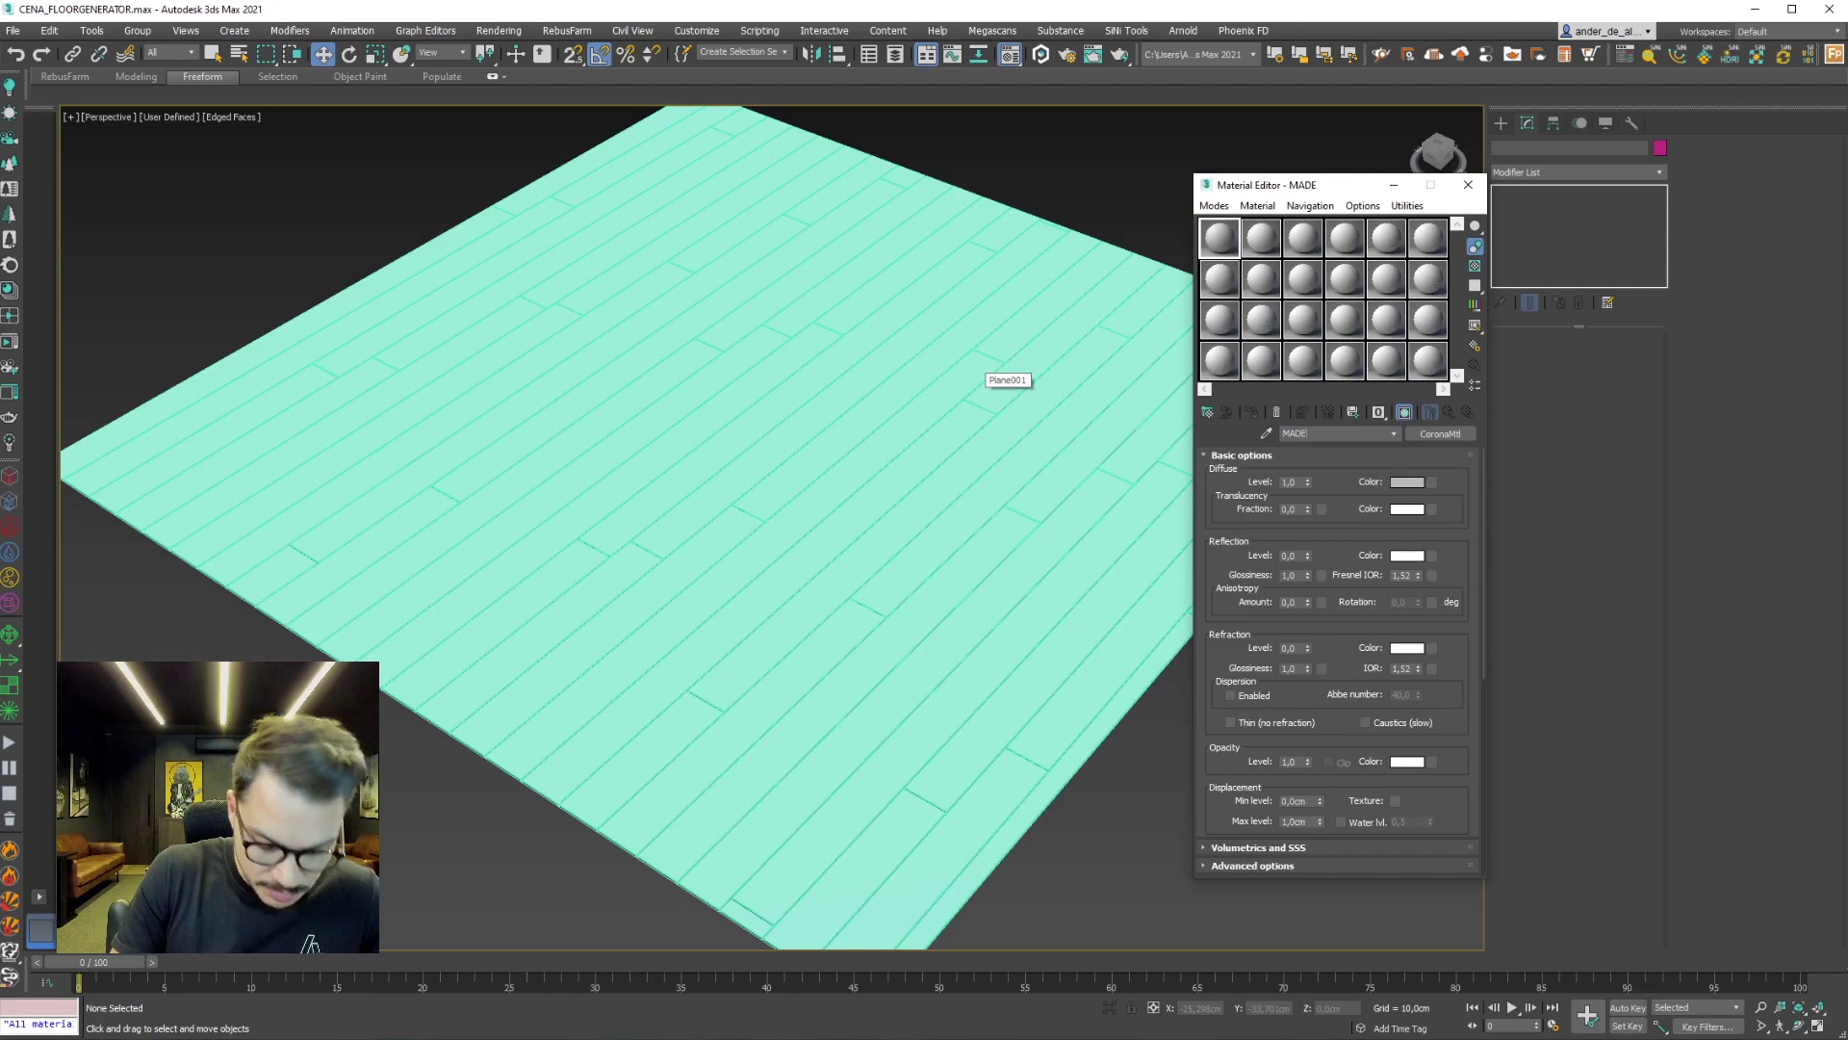
Name the material MADEIRA and load COL_4K as a CoronaBitmap in Diffuse
left_click(1467, 546)
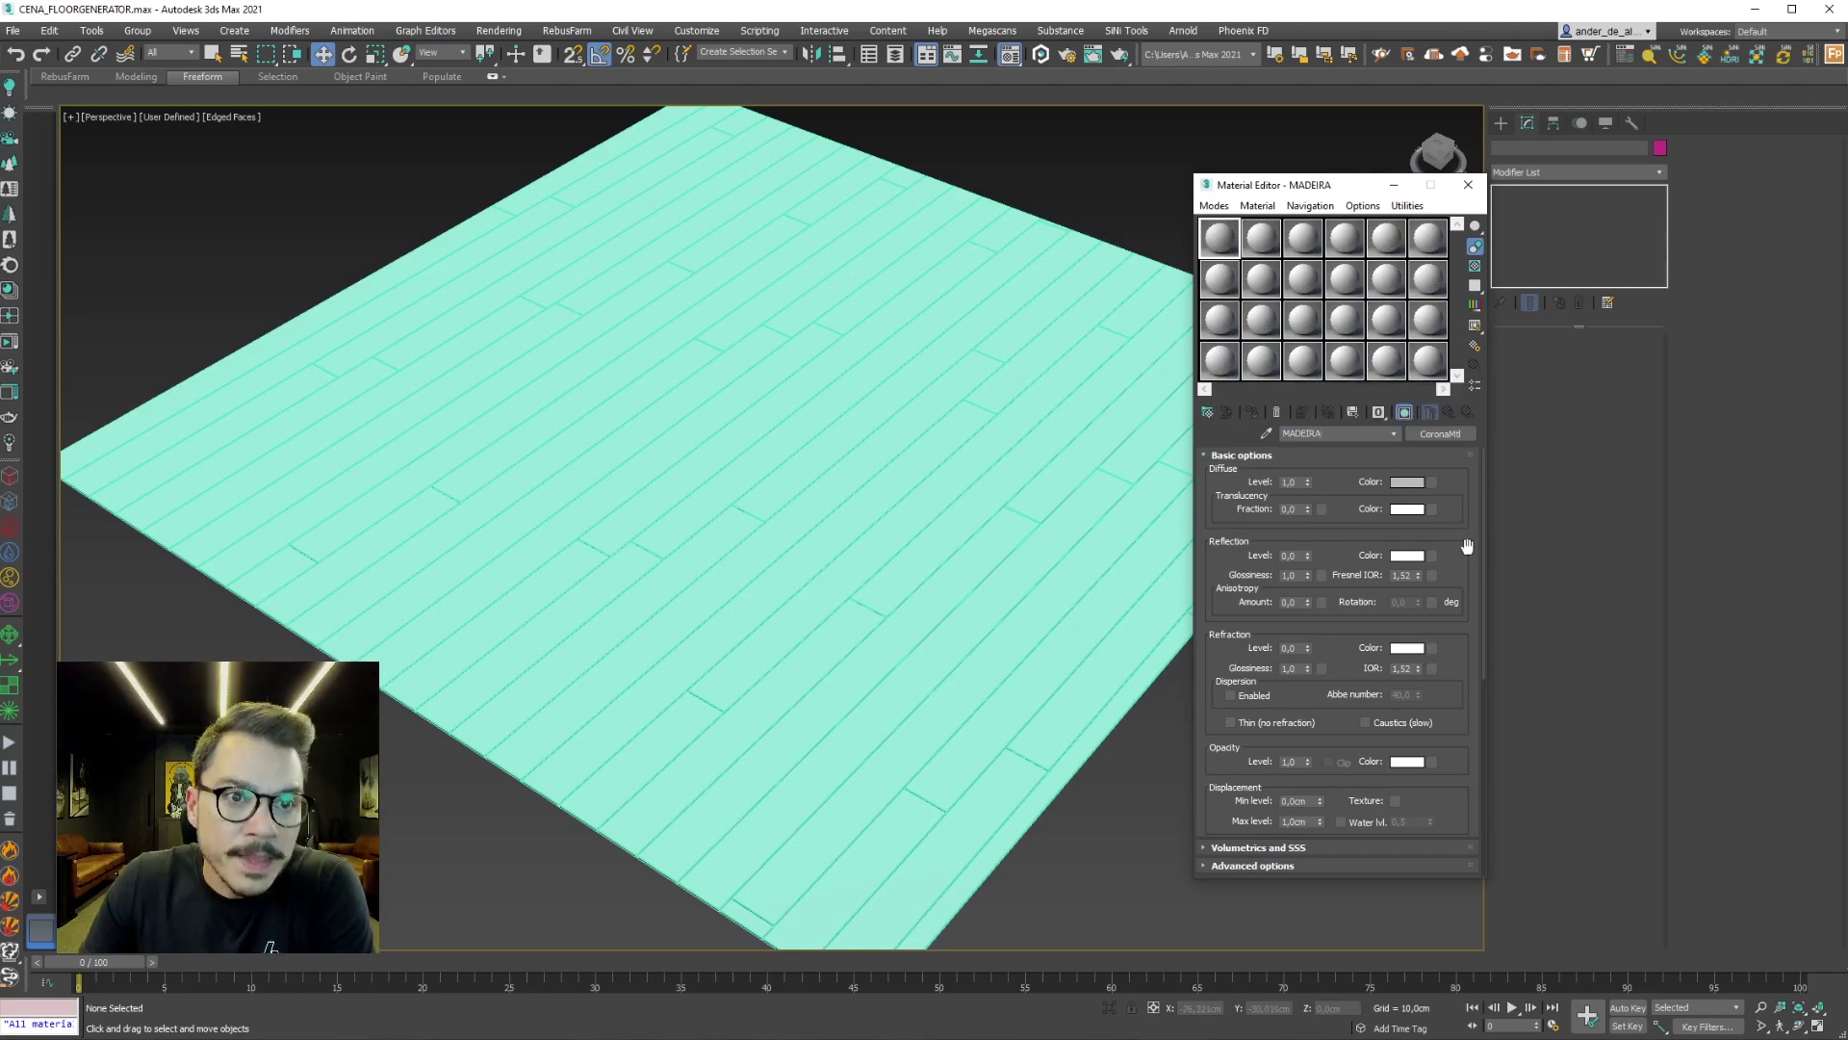
left_click(1429, 483)
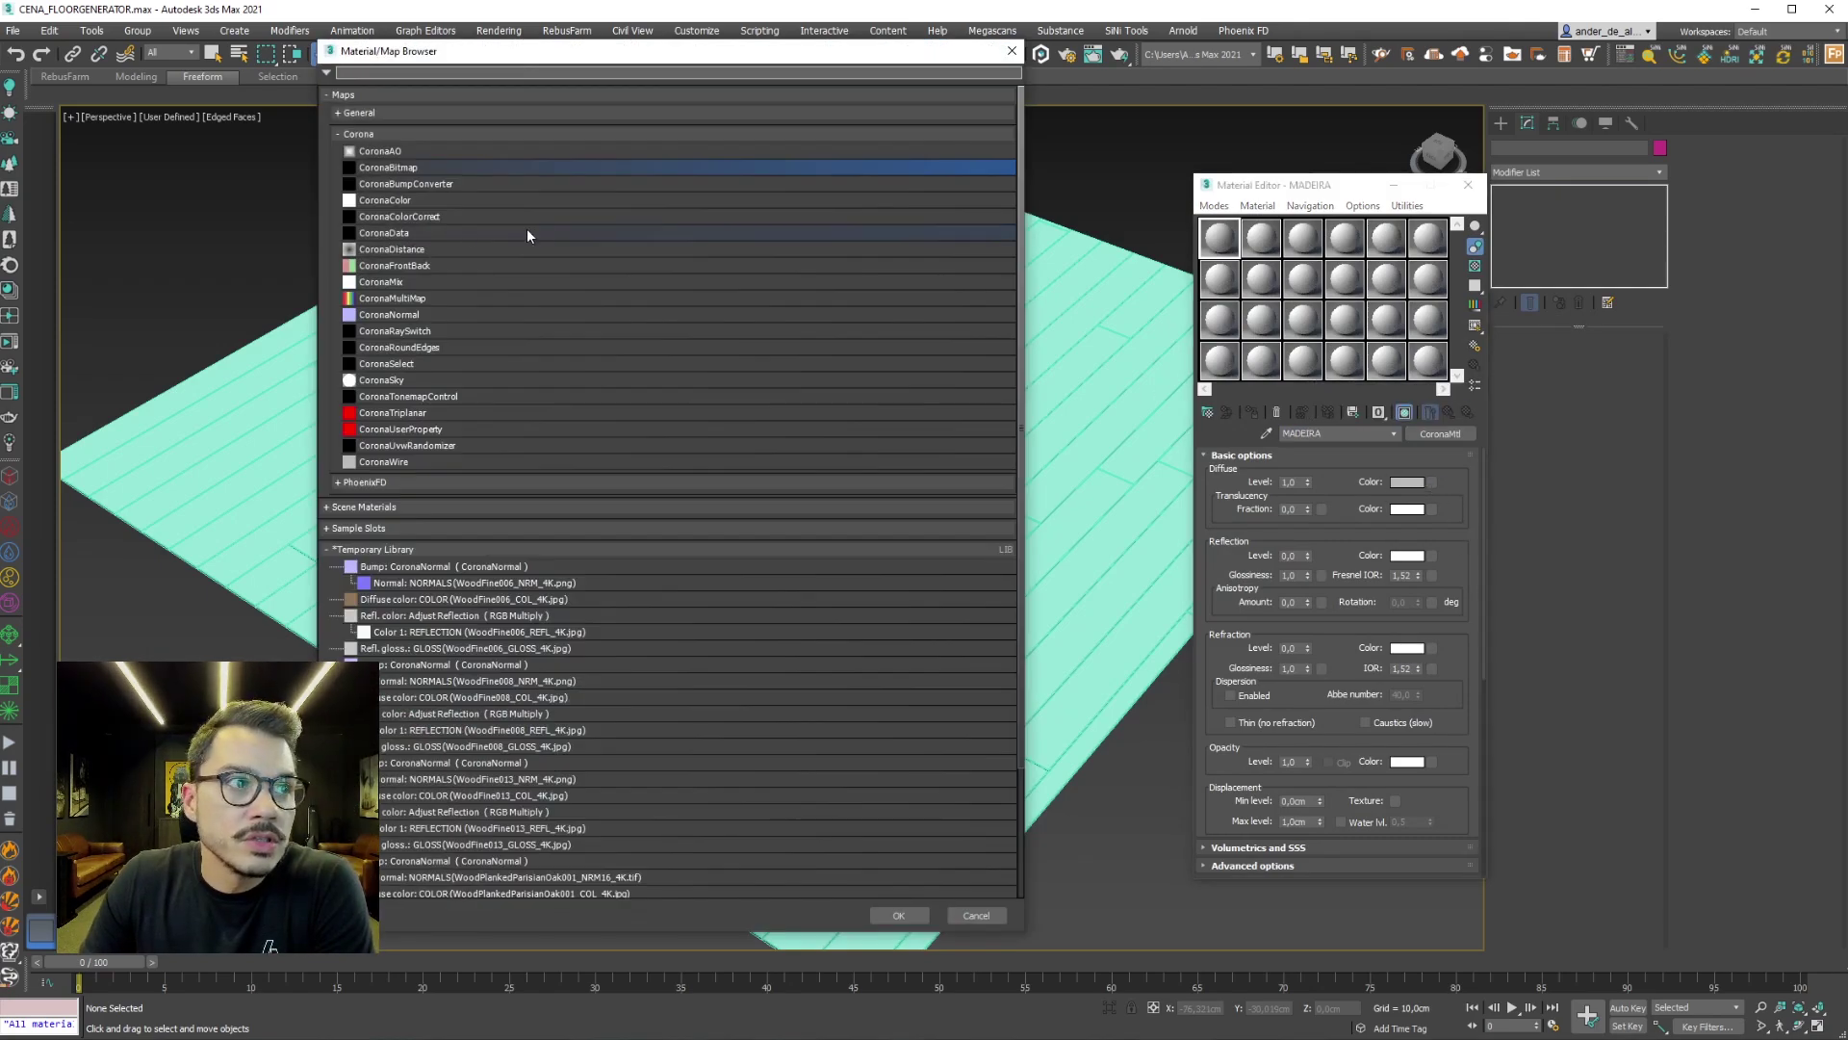
double_click(415, 173)
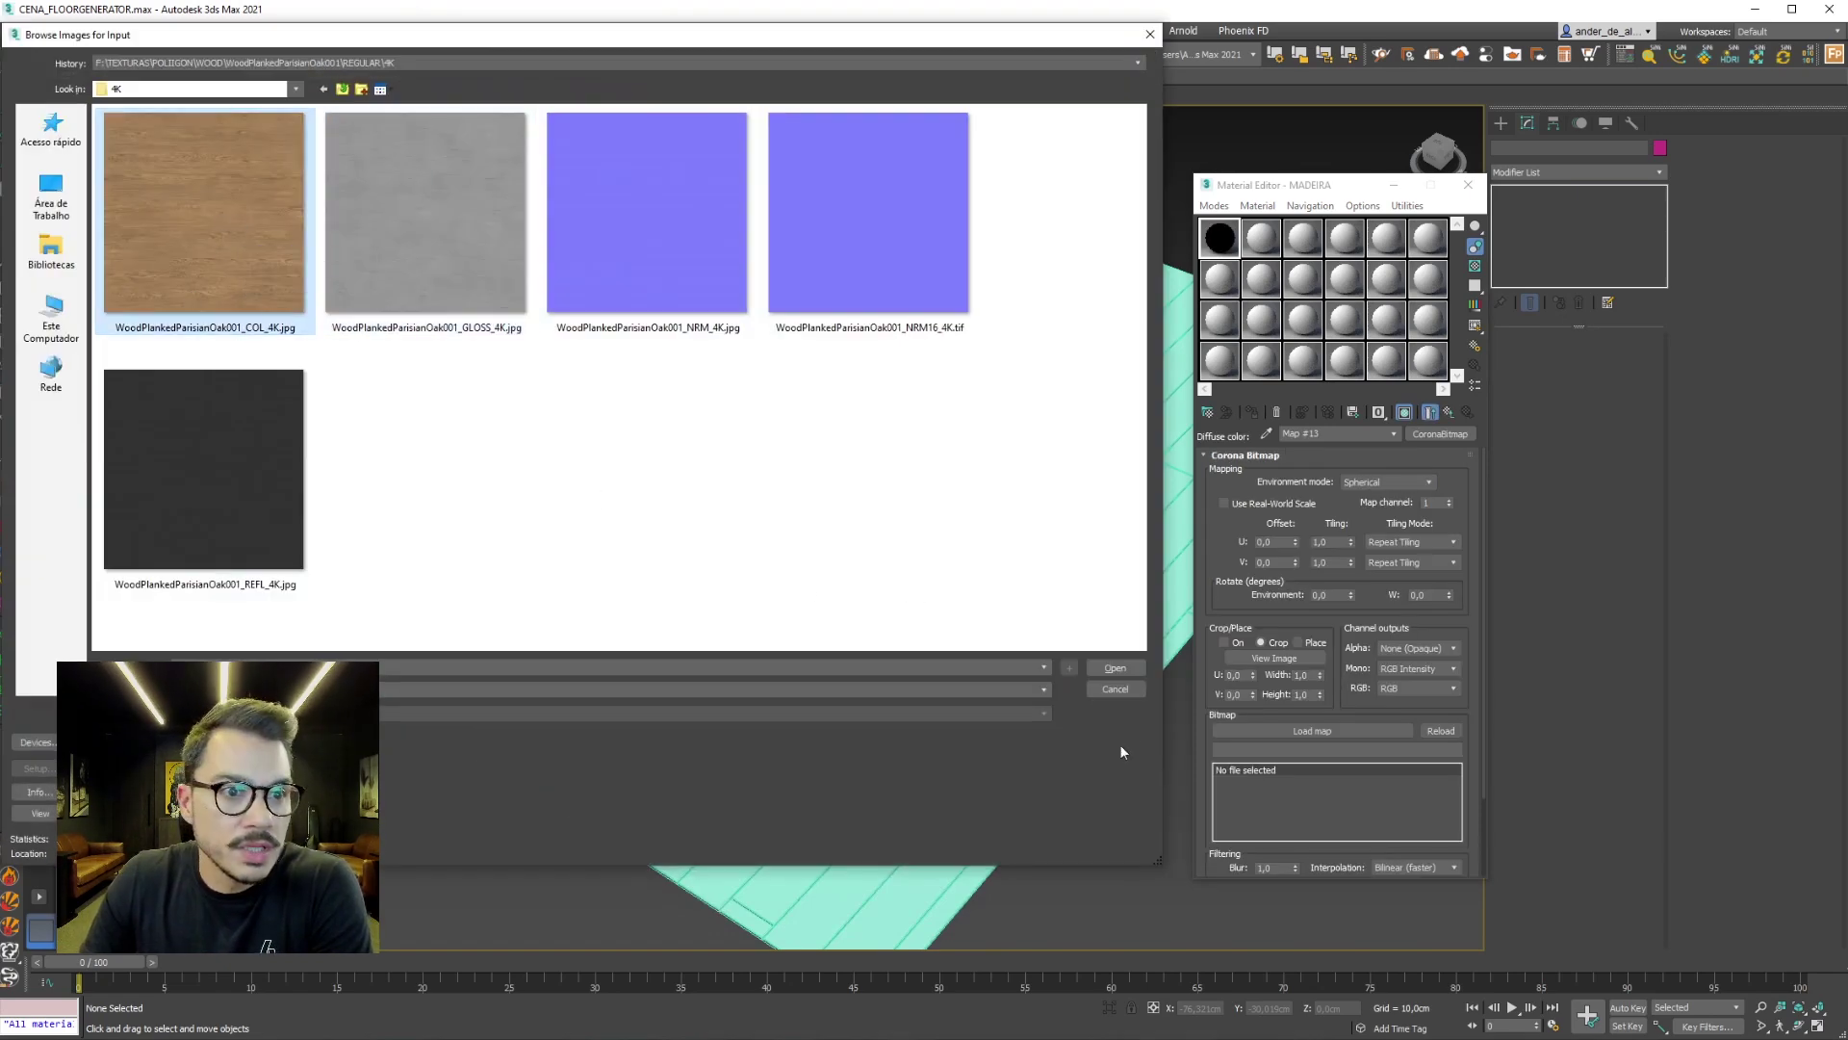
left_click(1116, 667)
double_click(1230, 242)
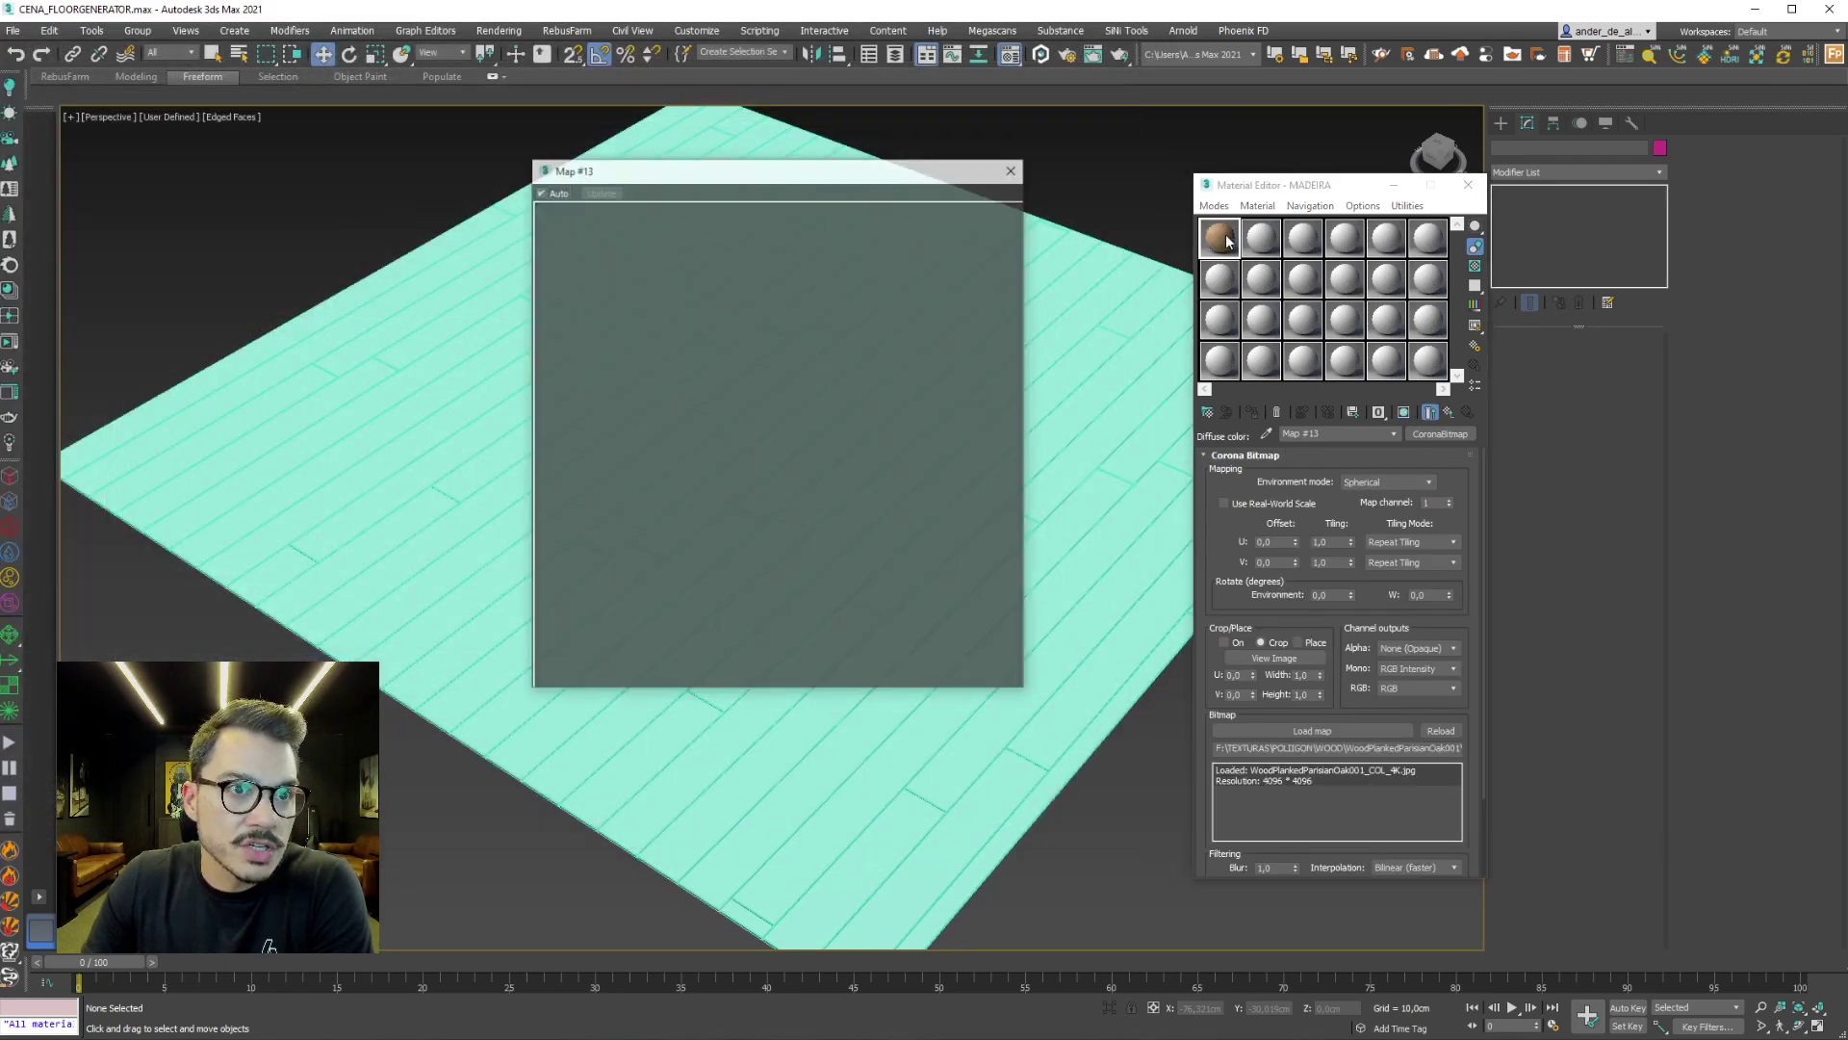
left_click(1452, 412)
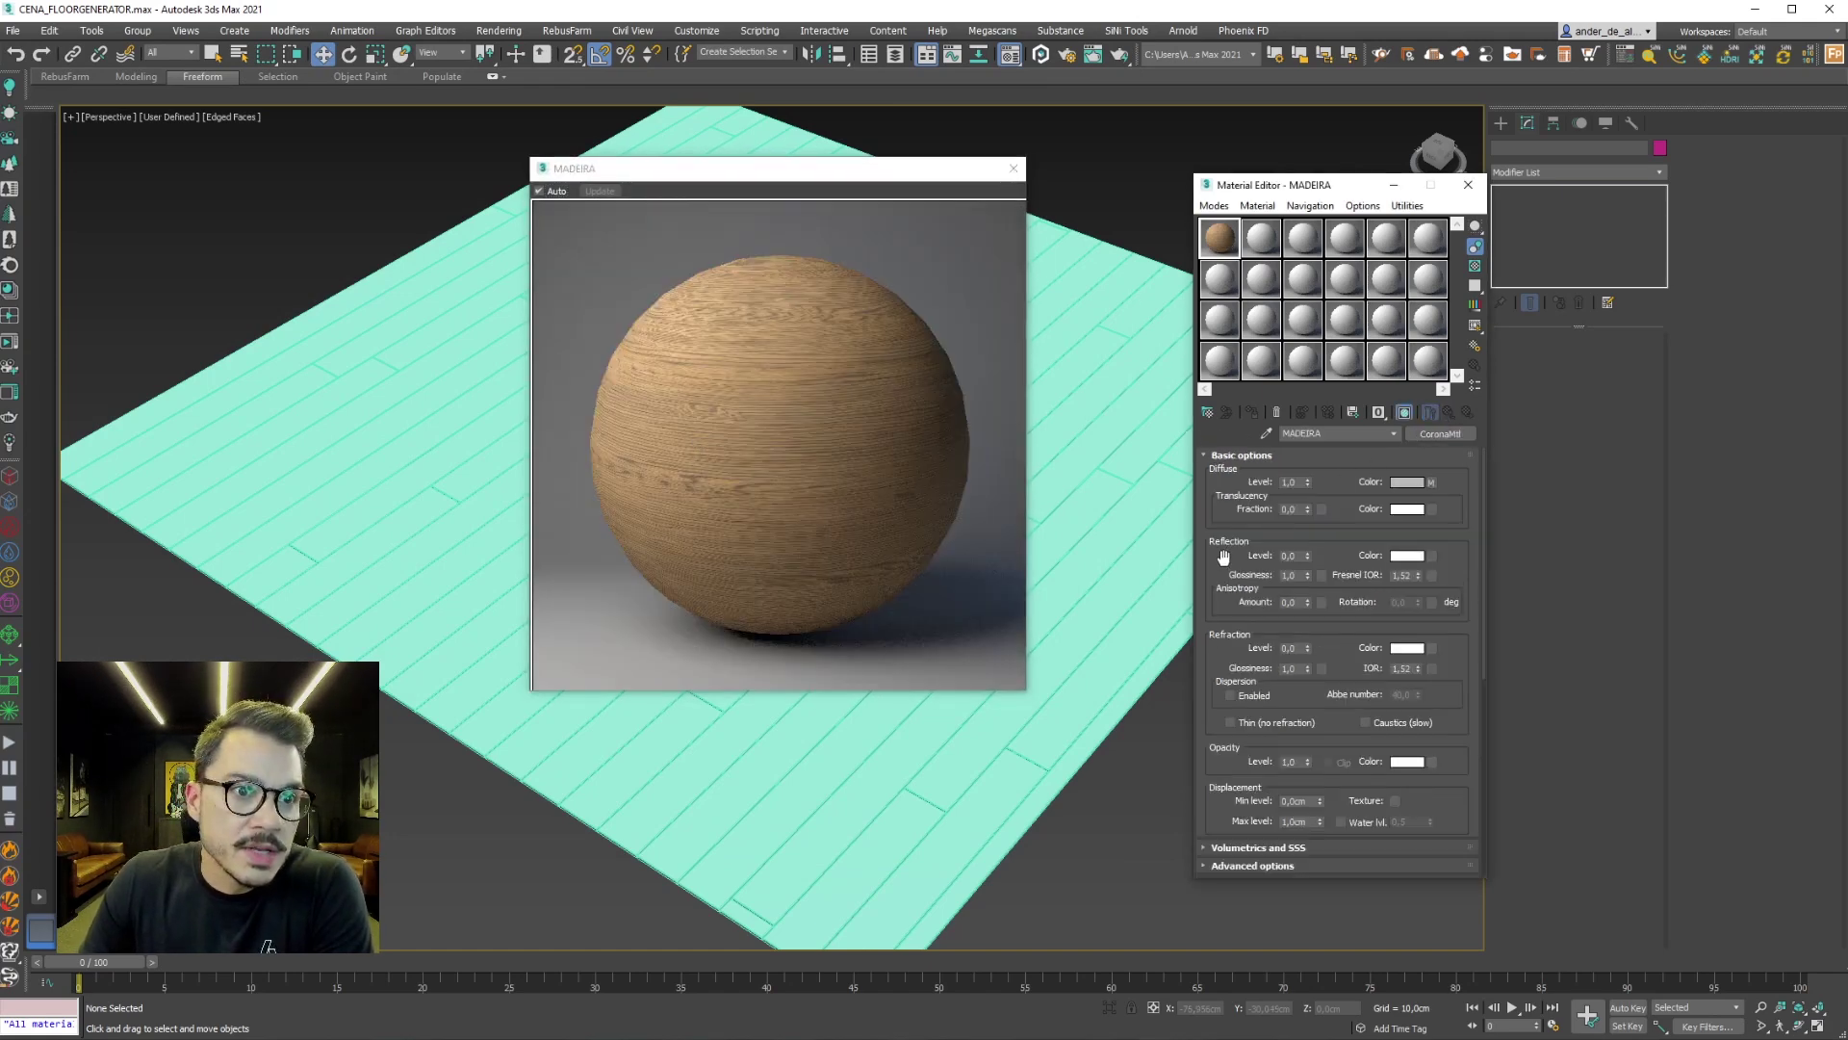
Load REFL_4K as the reflection colour map with its Output set to Invert
left_click(1433, 555)
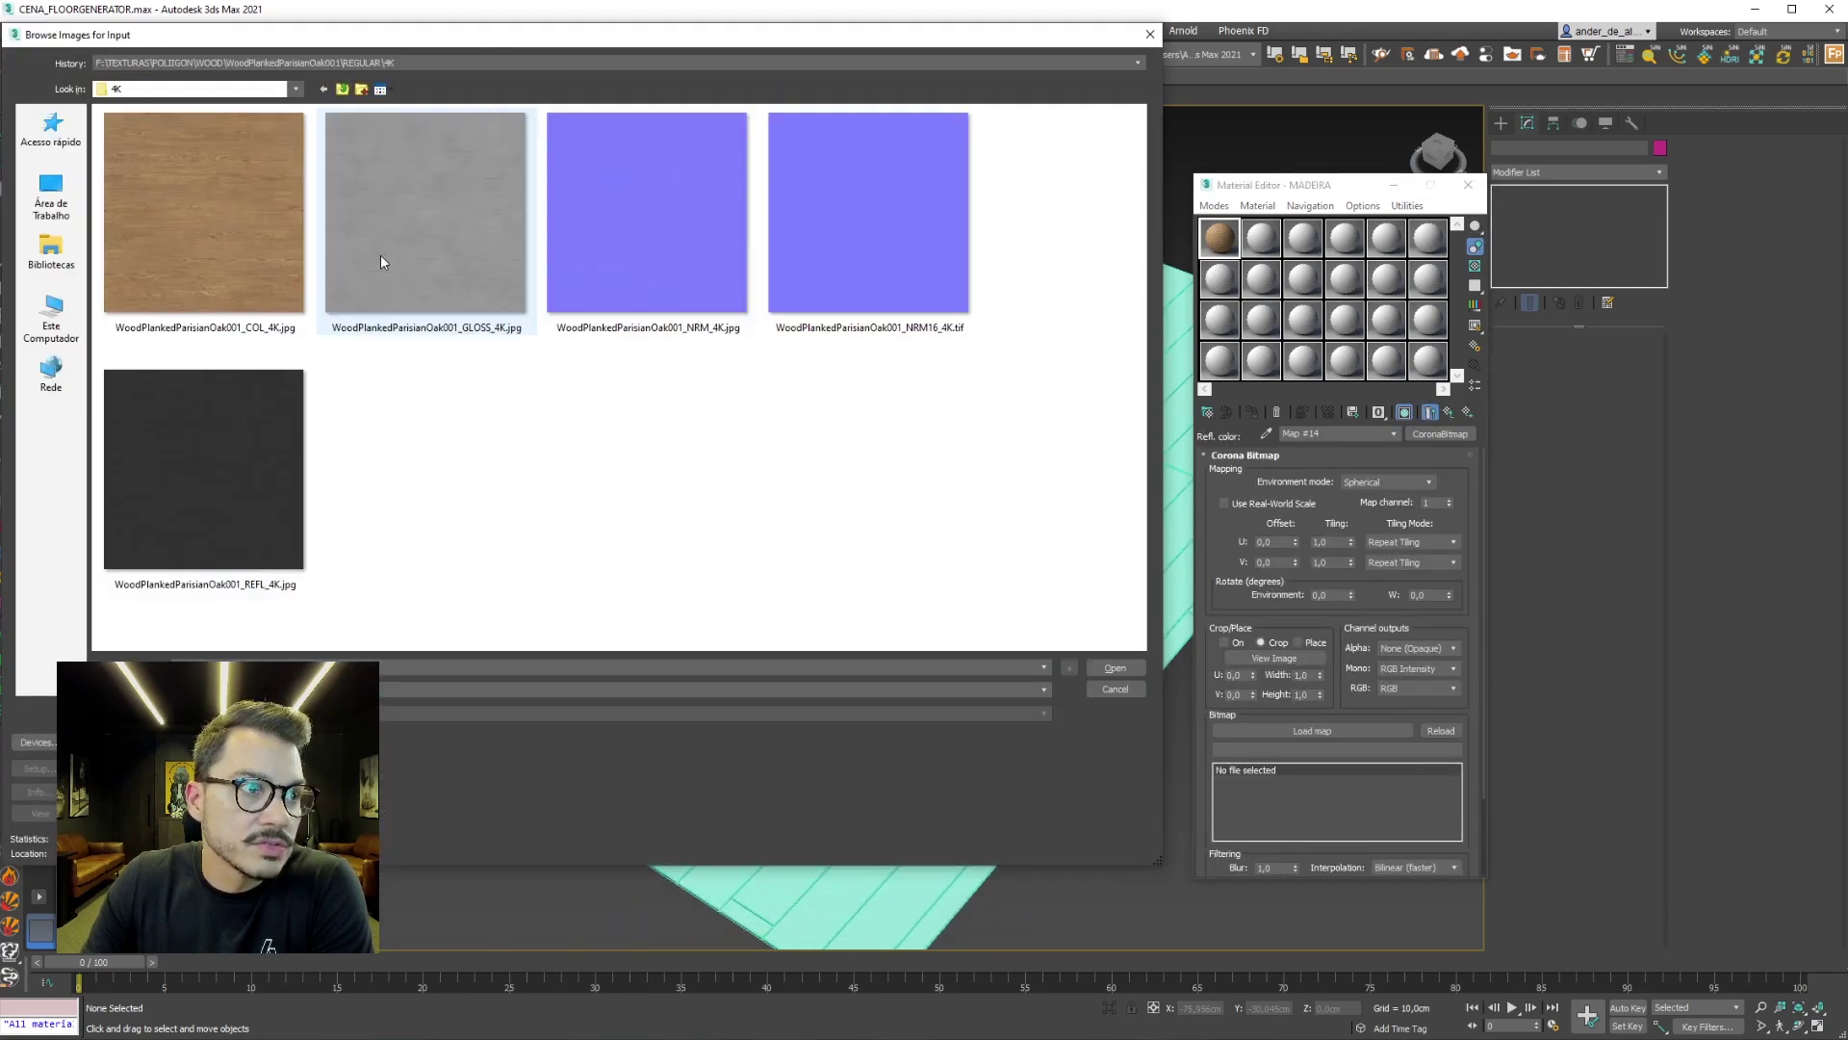
left_click(204, 491)
left_click(1115, 667)
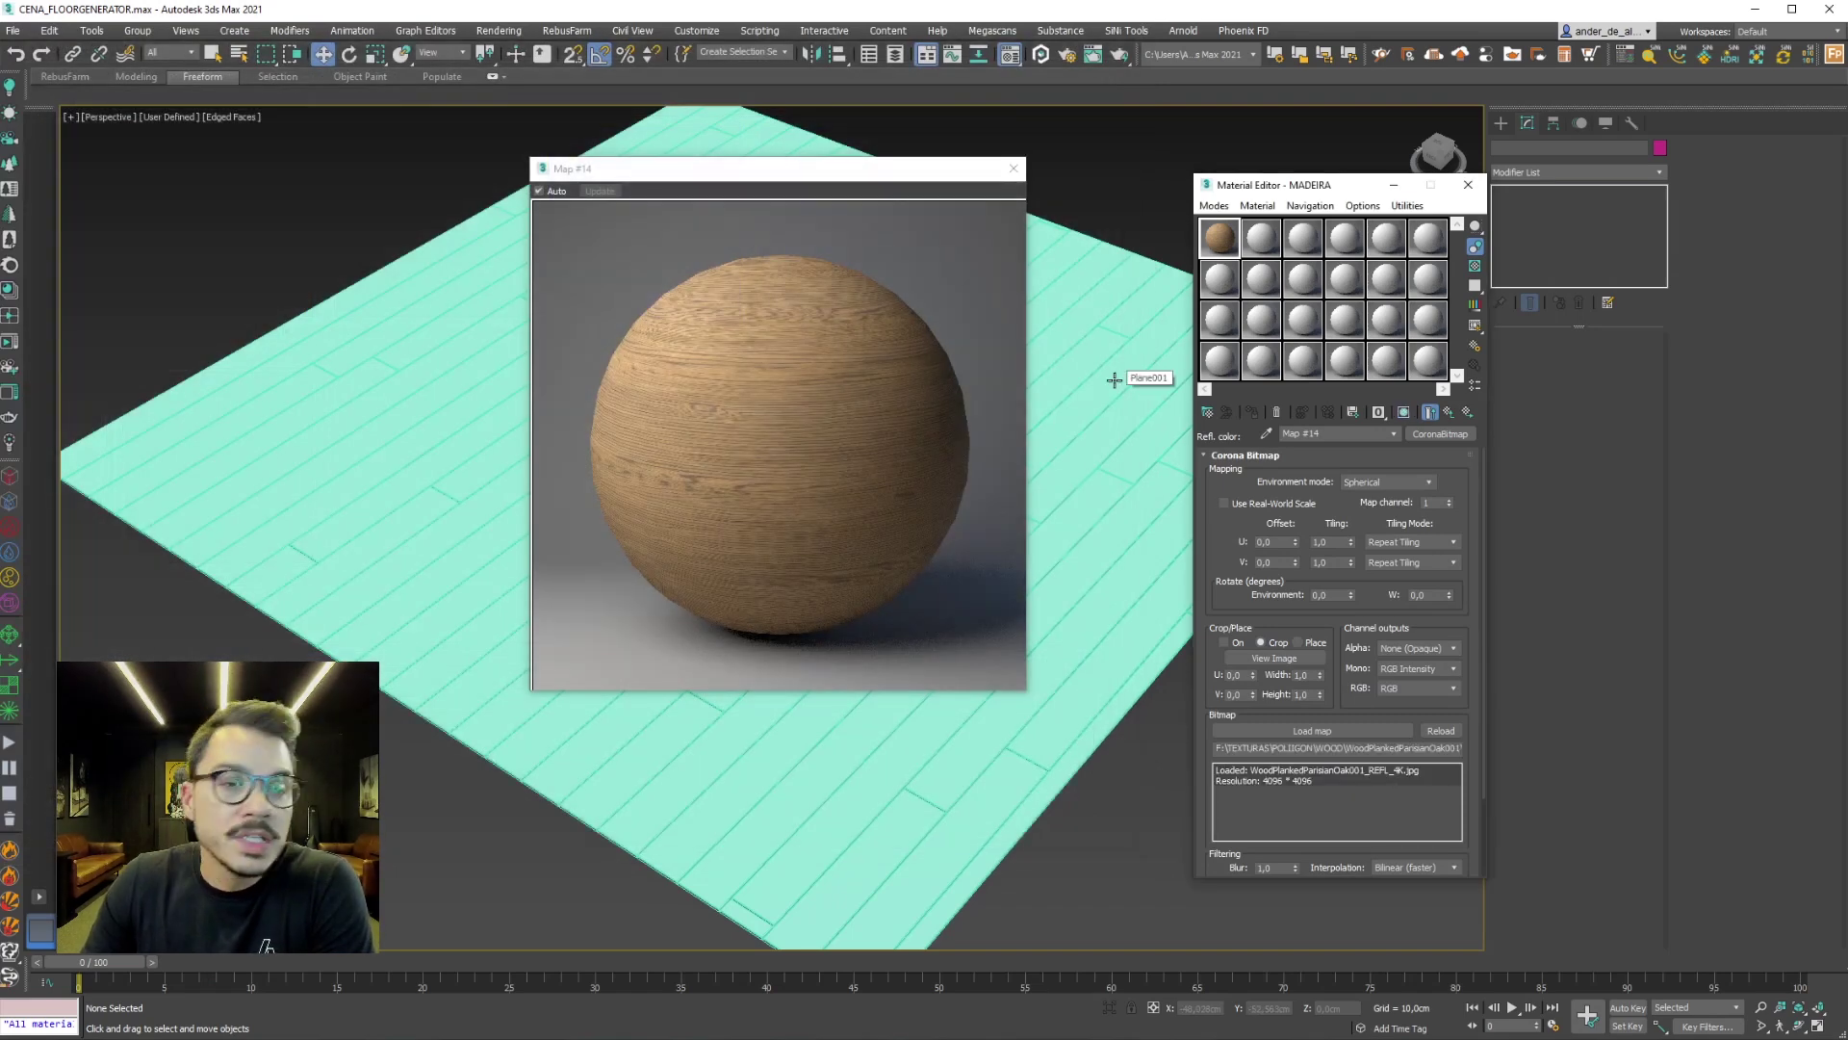
left_click_drag(1451, 487, 1449, 300)
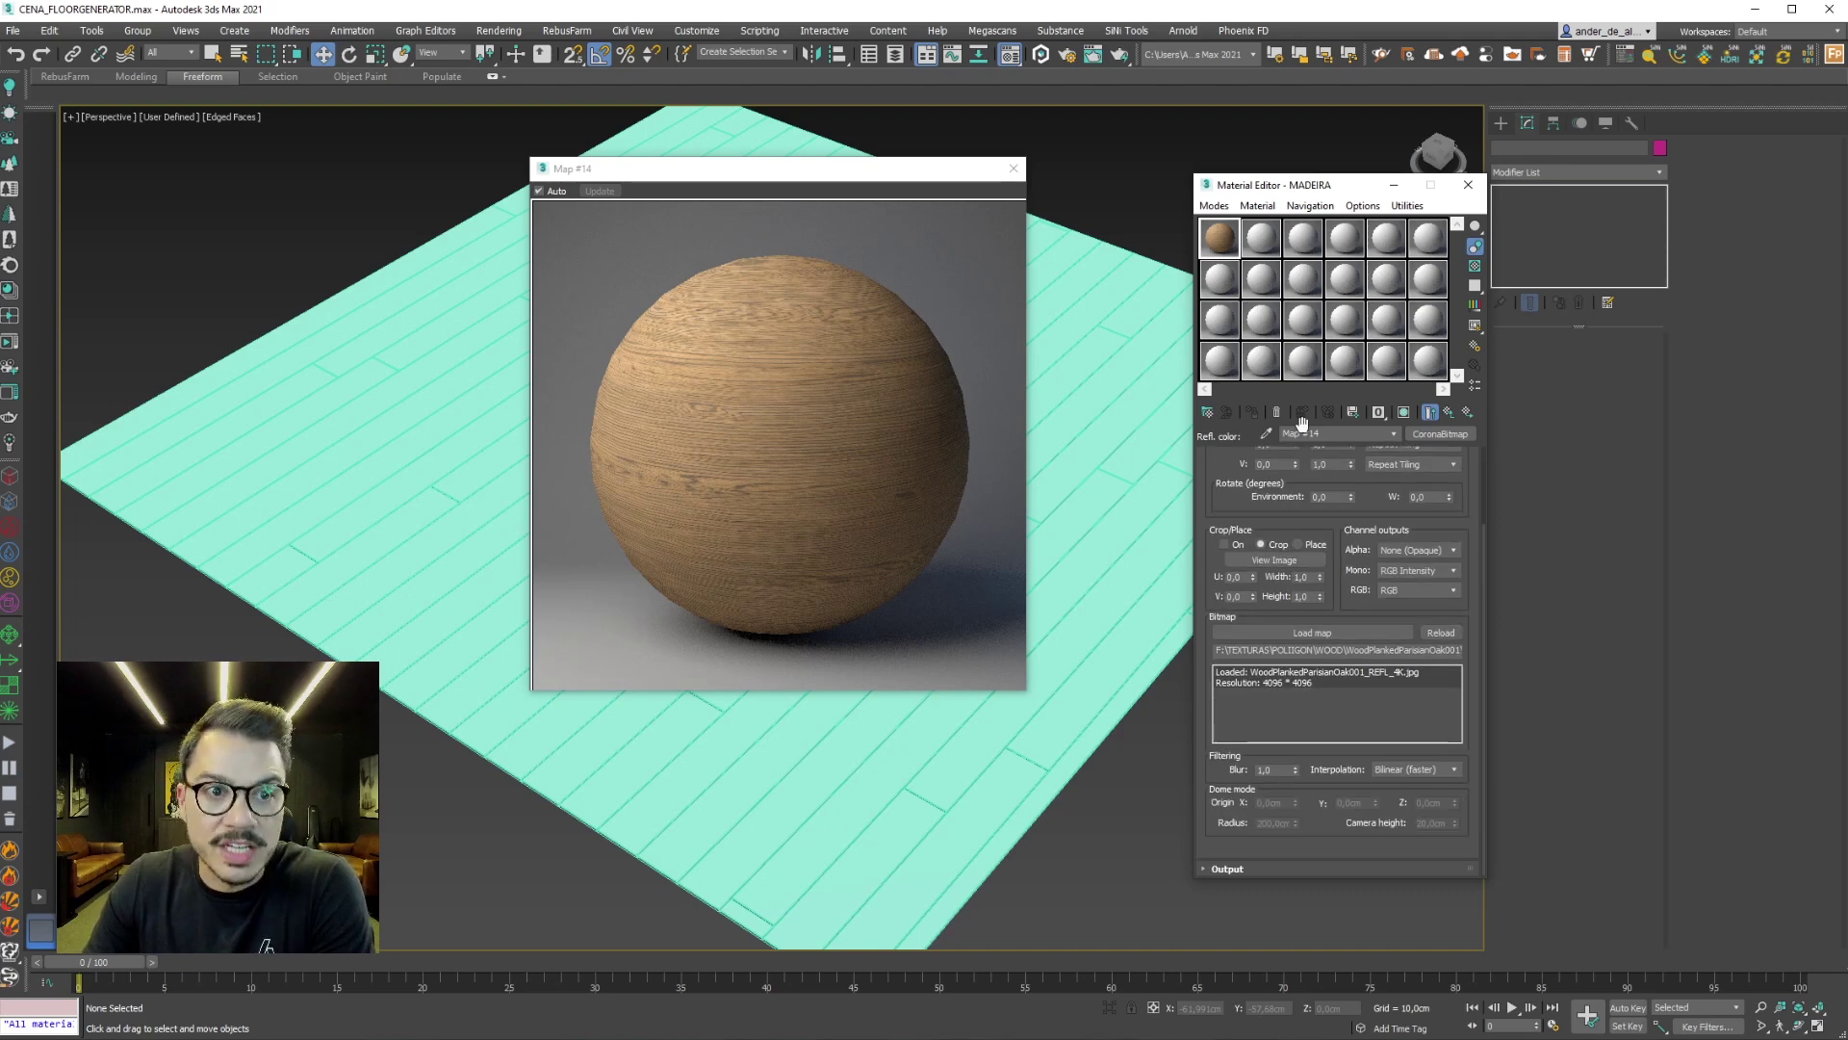
left_click(1250, 868)
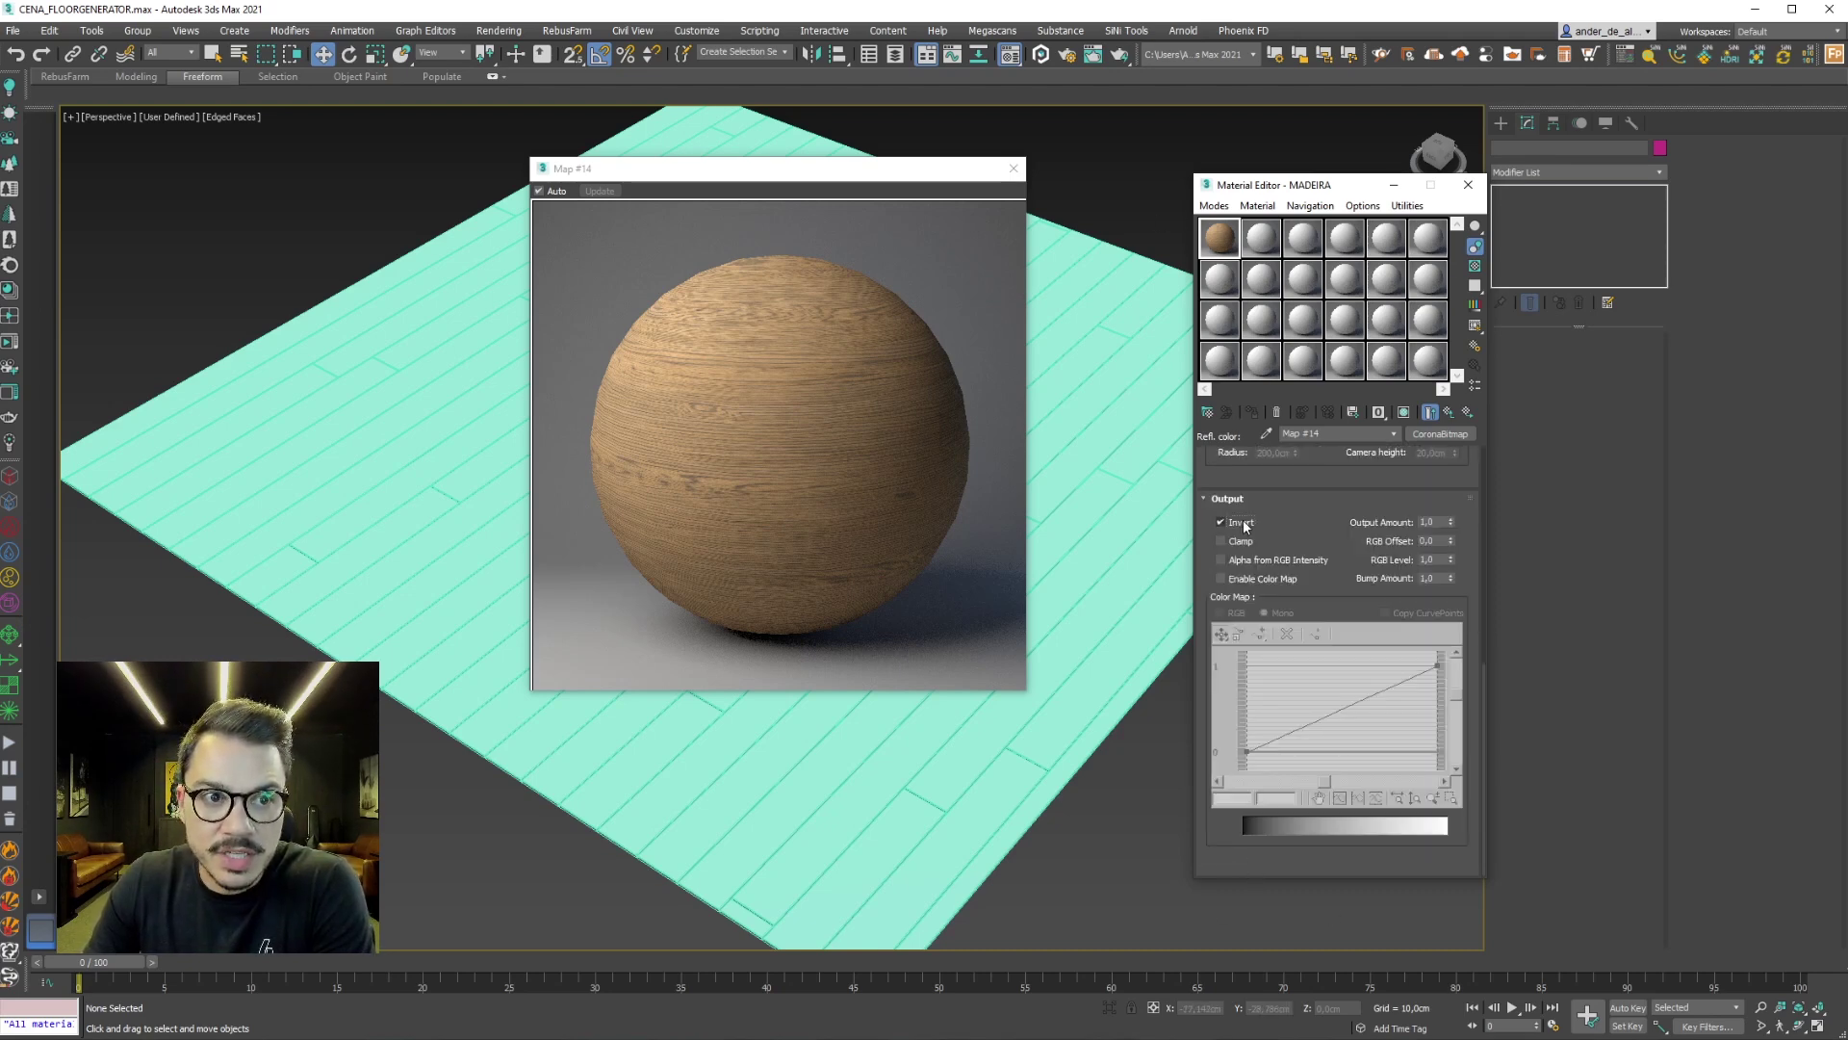
left_click(1430, 414)
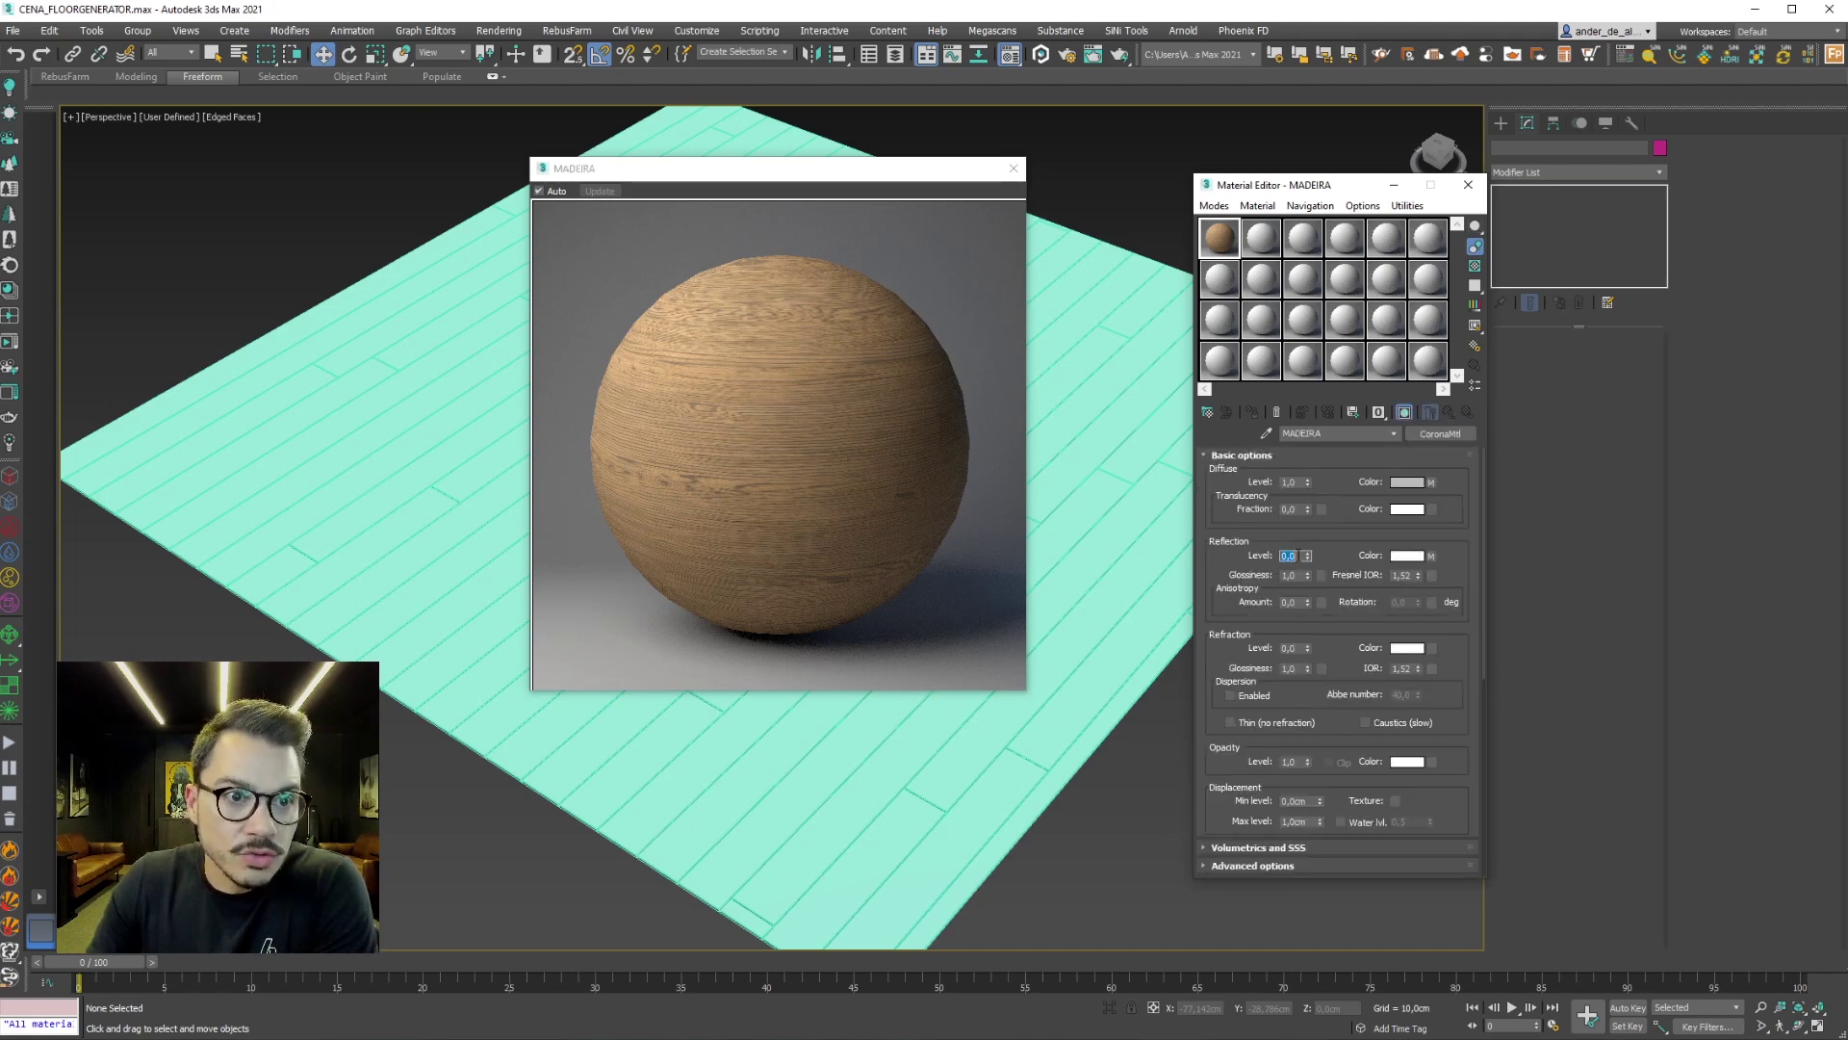
Set MADEIRA's Reflection Level to 1.0
type("1")
key("Return")
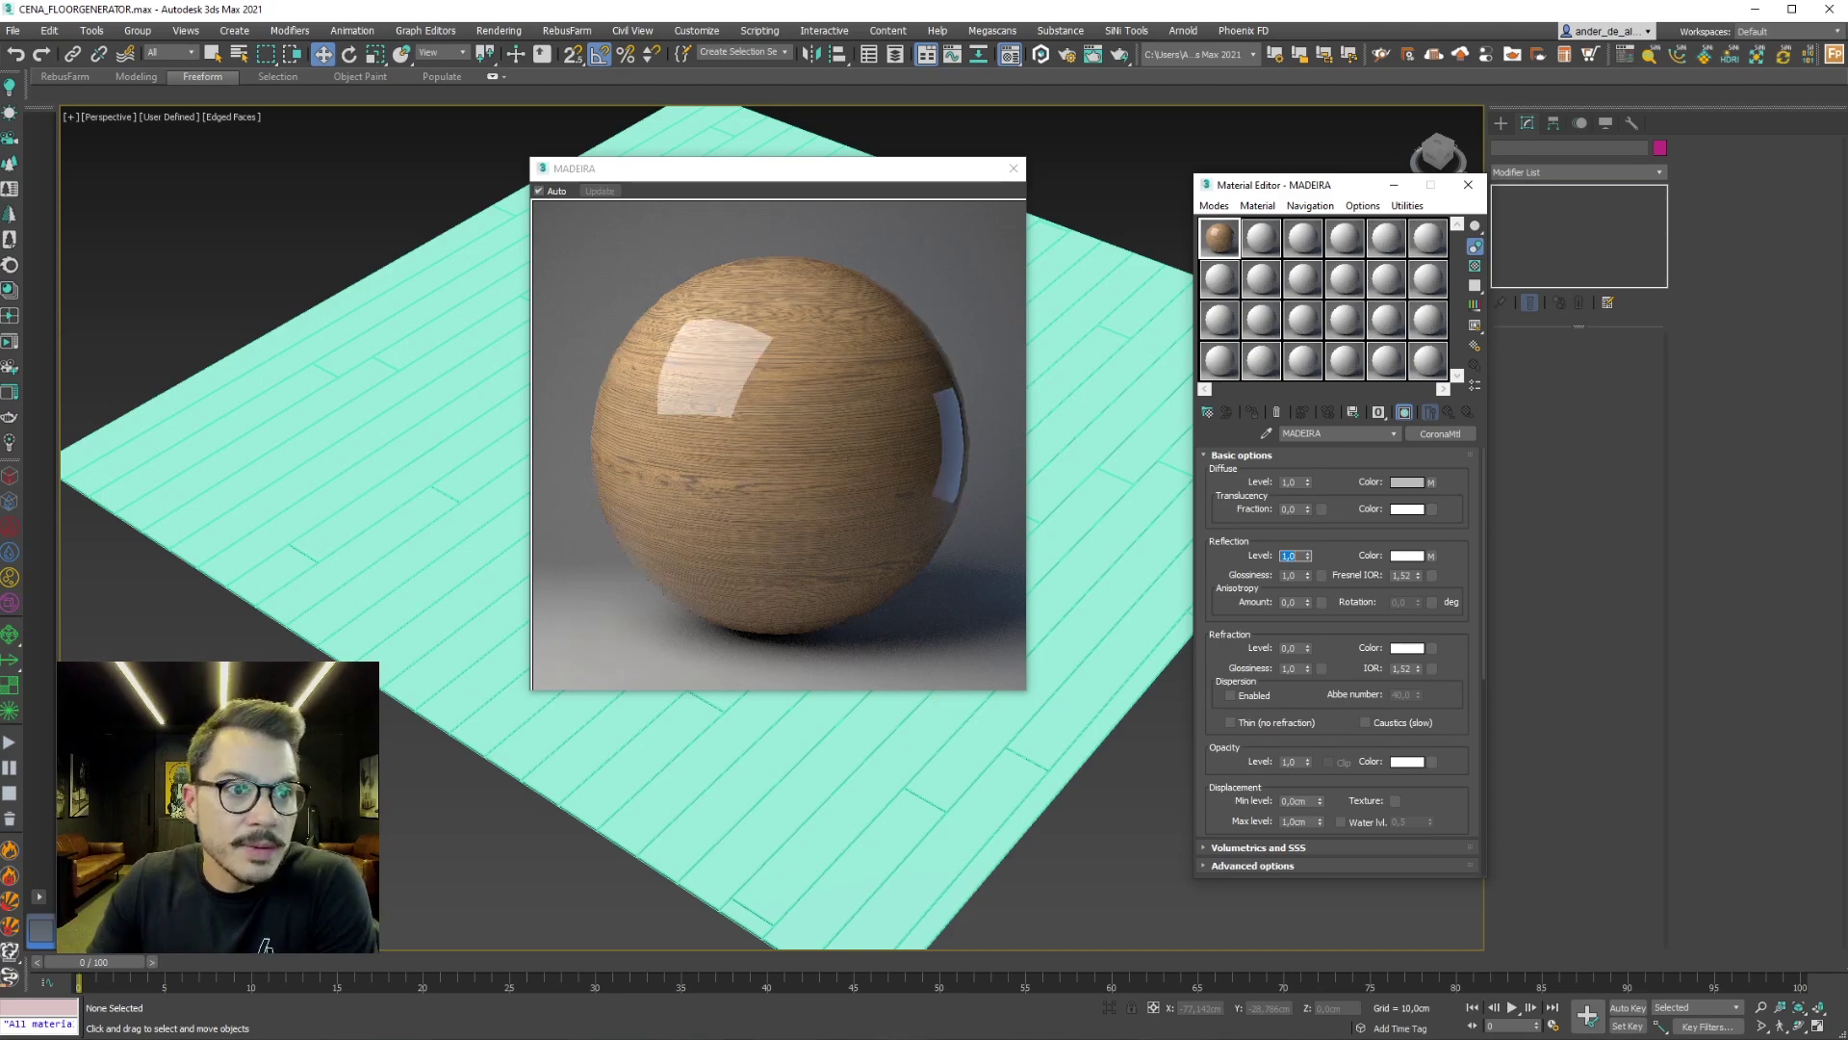
left_click(1321, 575)
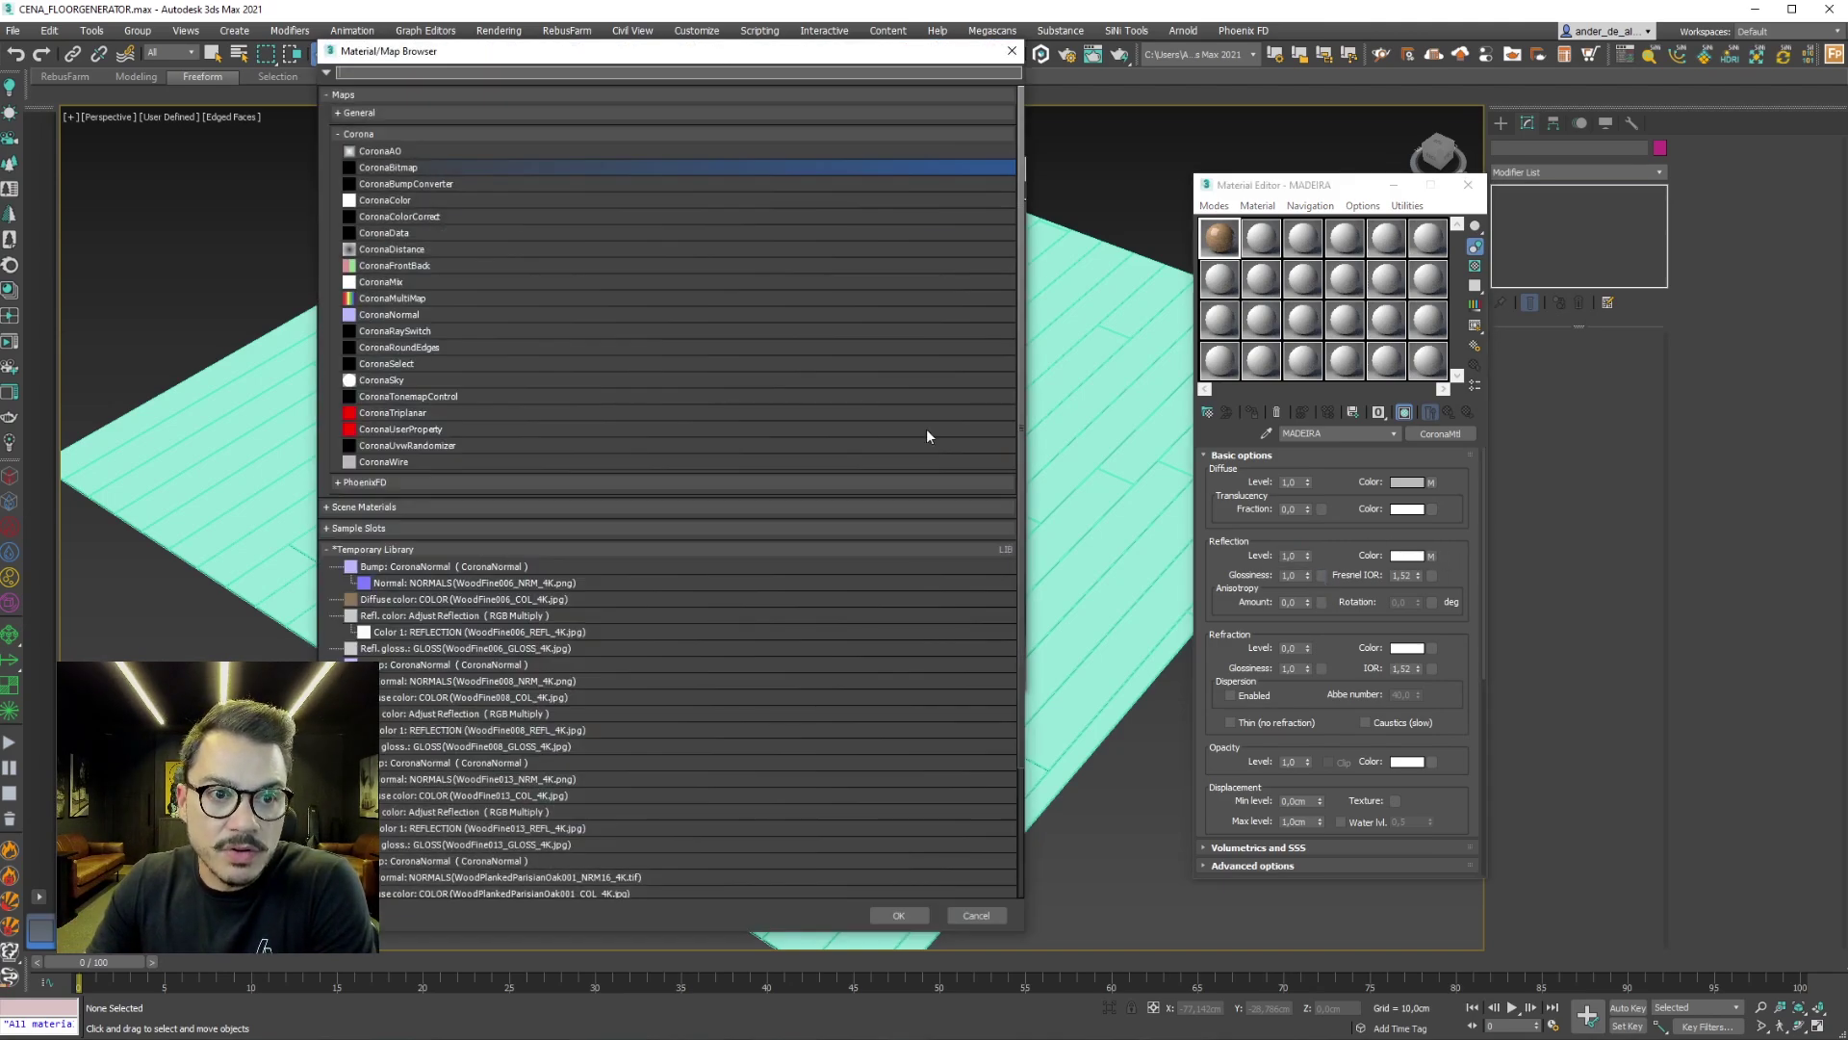
Load the GLOSS texture as a Corona bitmap for reflection glossiness
double_click(400, 169)
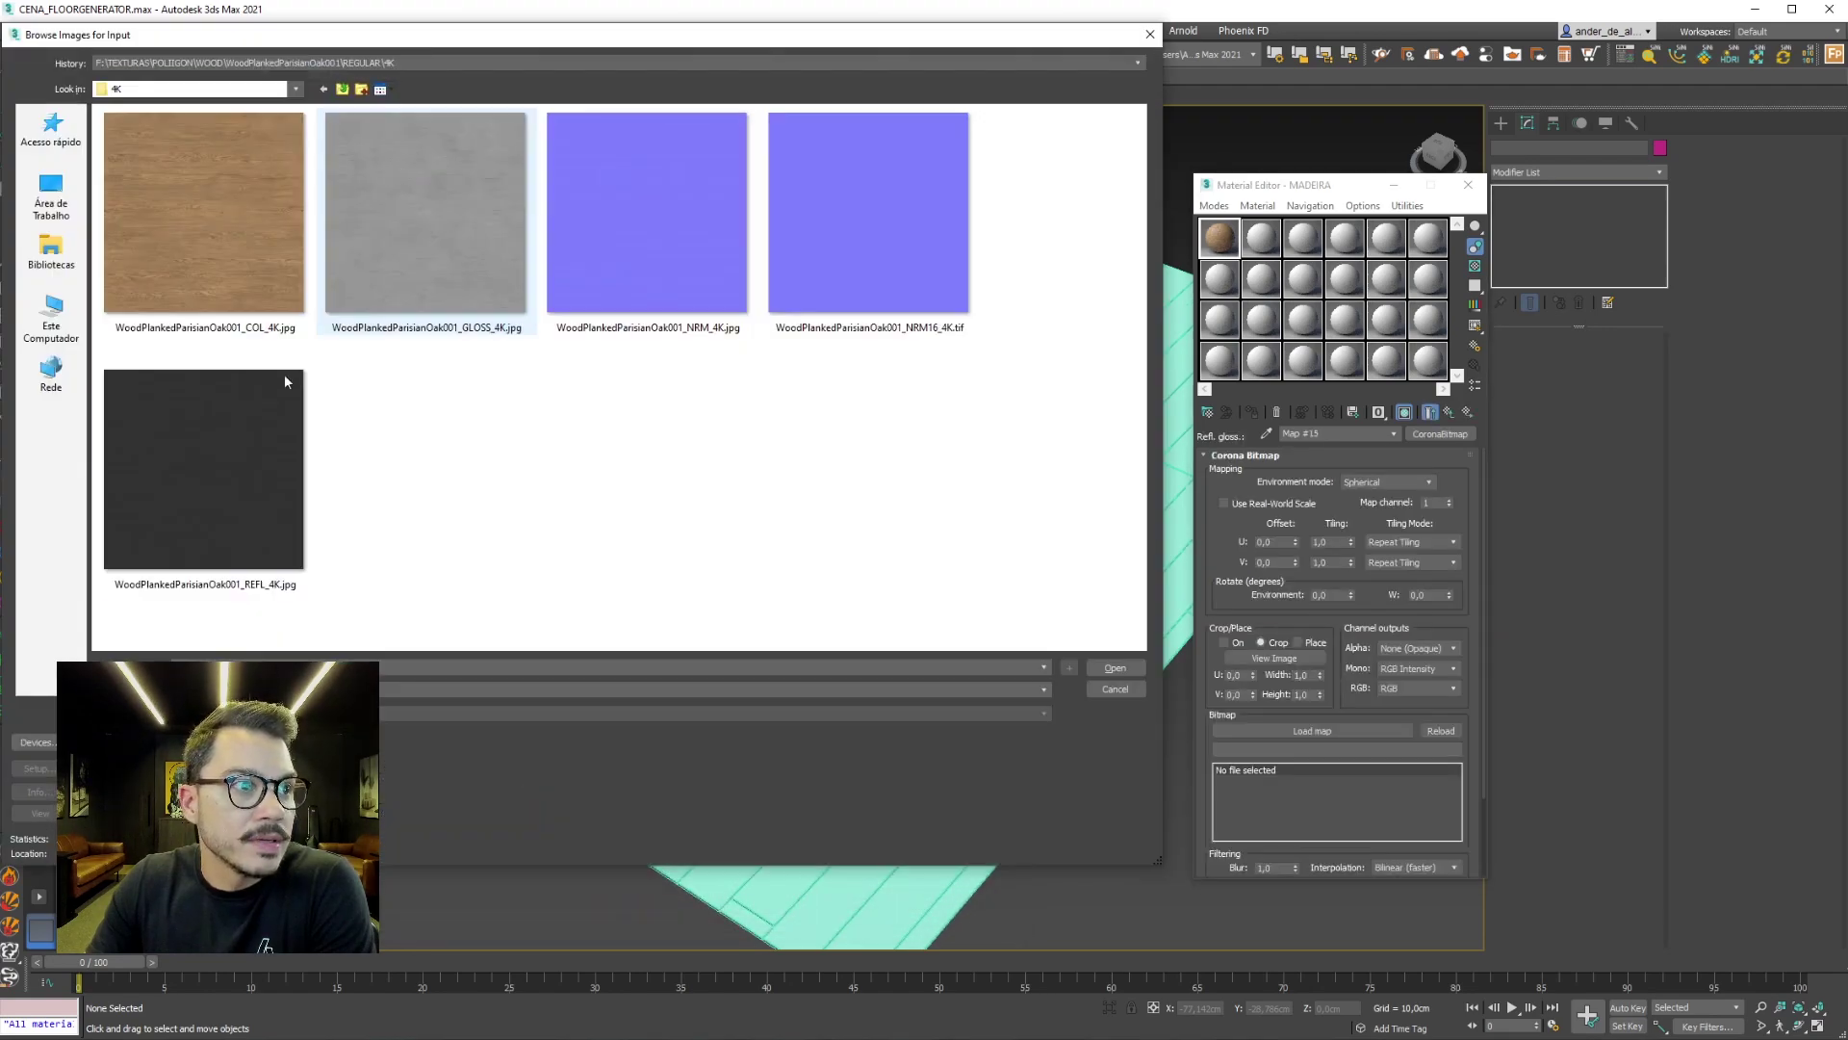
left_click(457, 318)
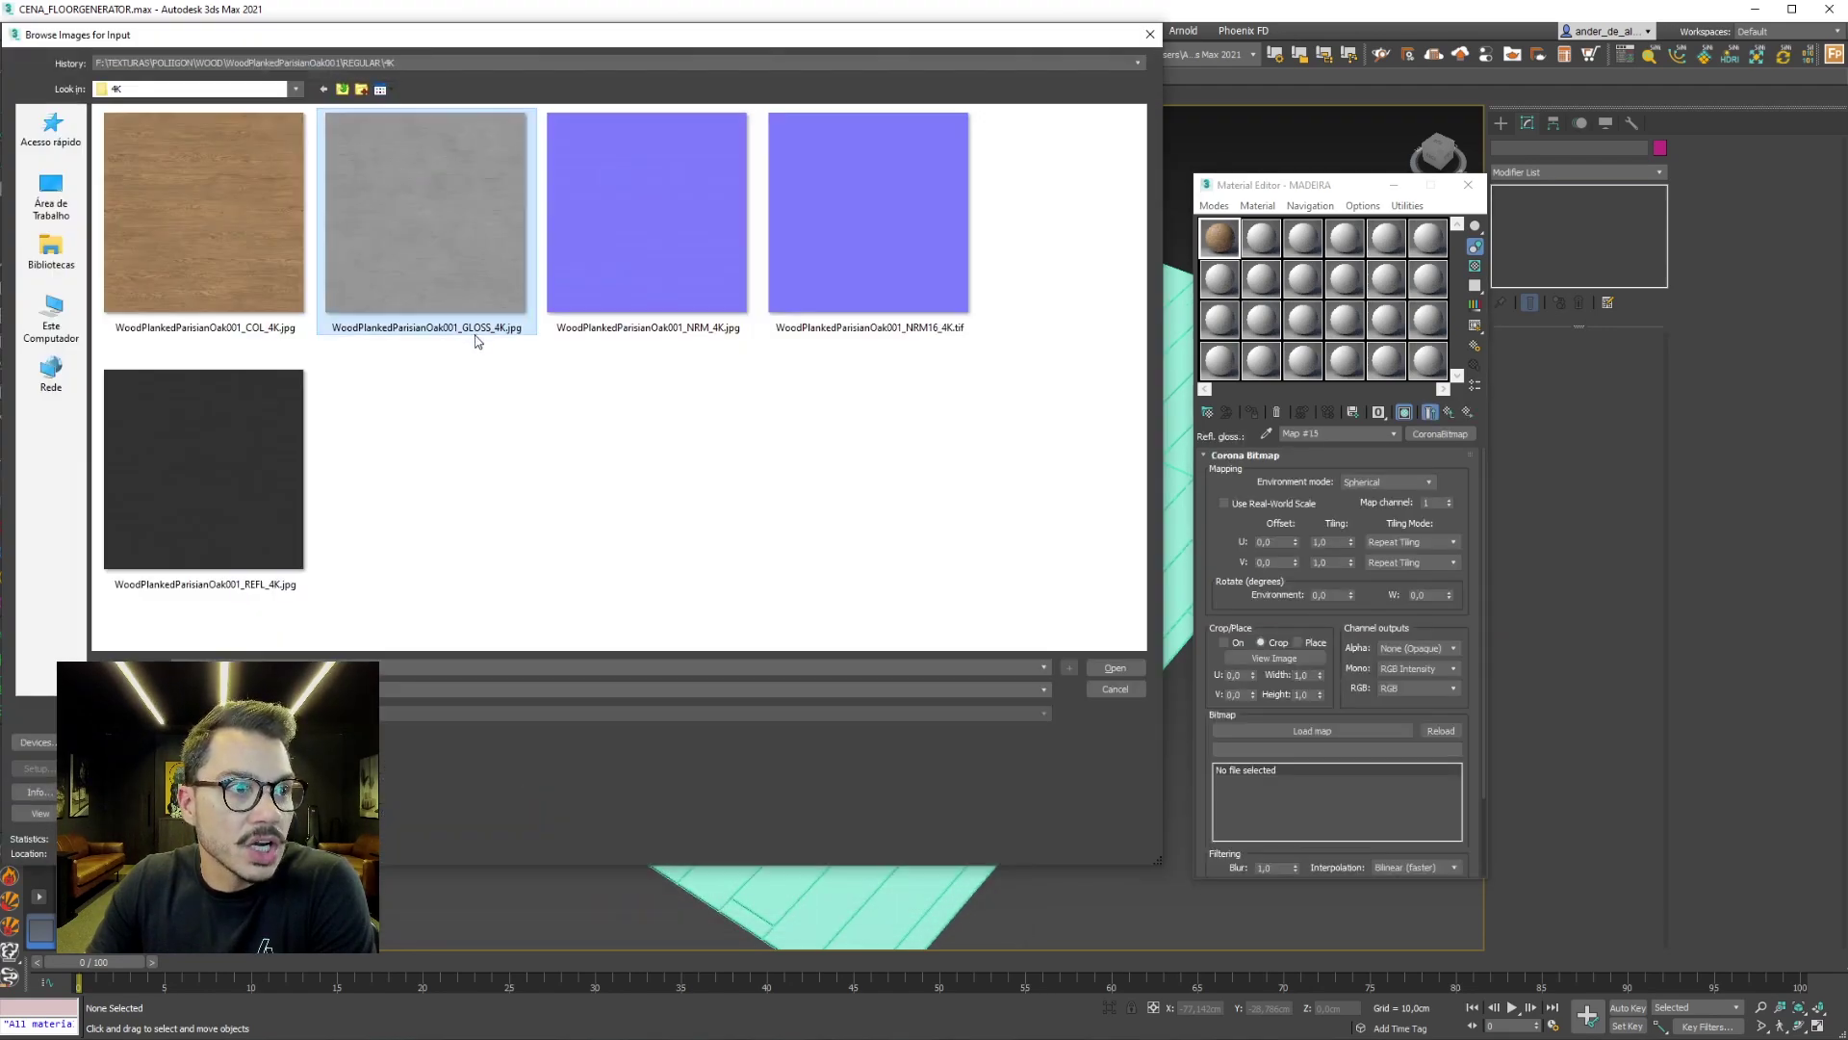
left_click(1115, 668)
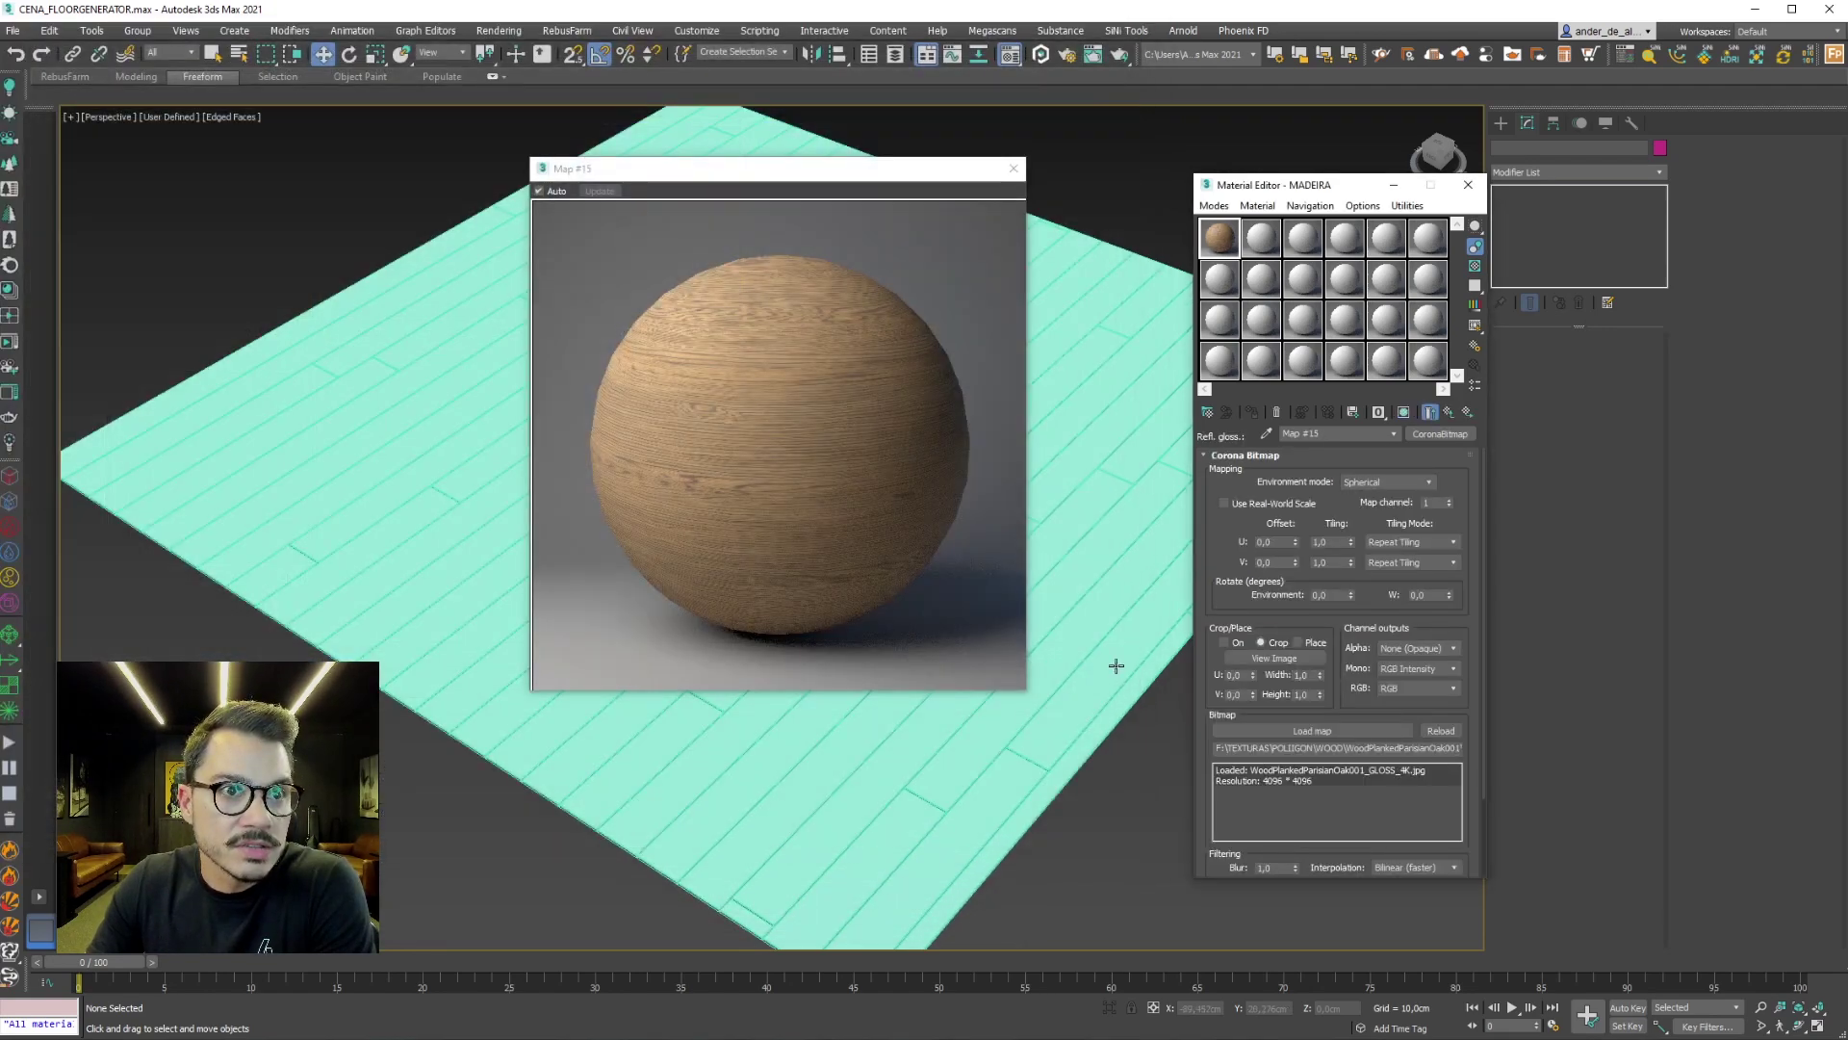
left_click(1446, 412)
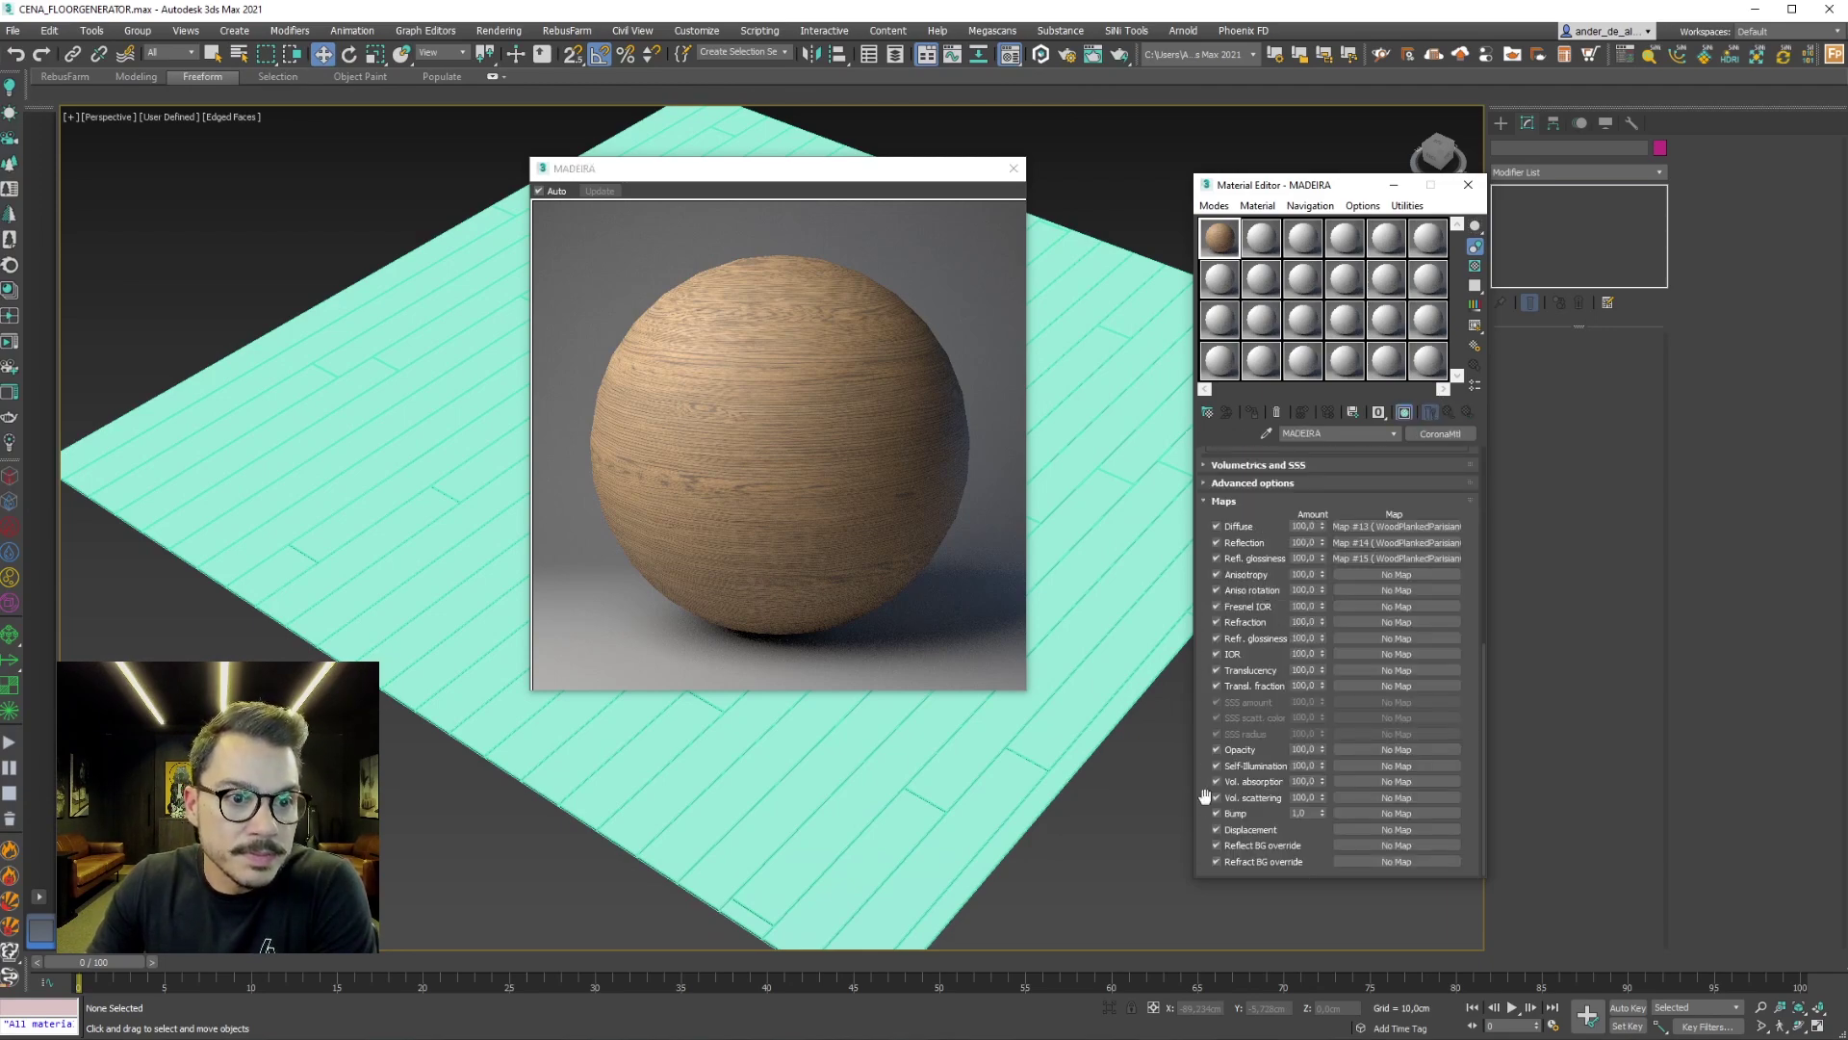
Put a CoronaNormal map on bump, fed by a Corona bitmap of NRM_4K
left_click(1386, 813)
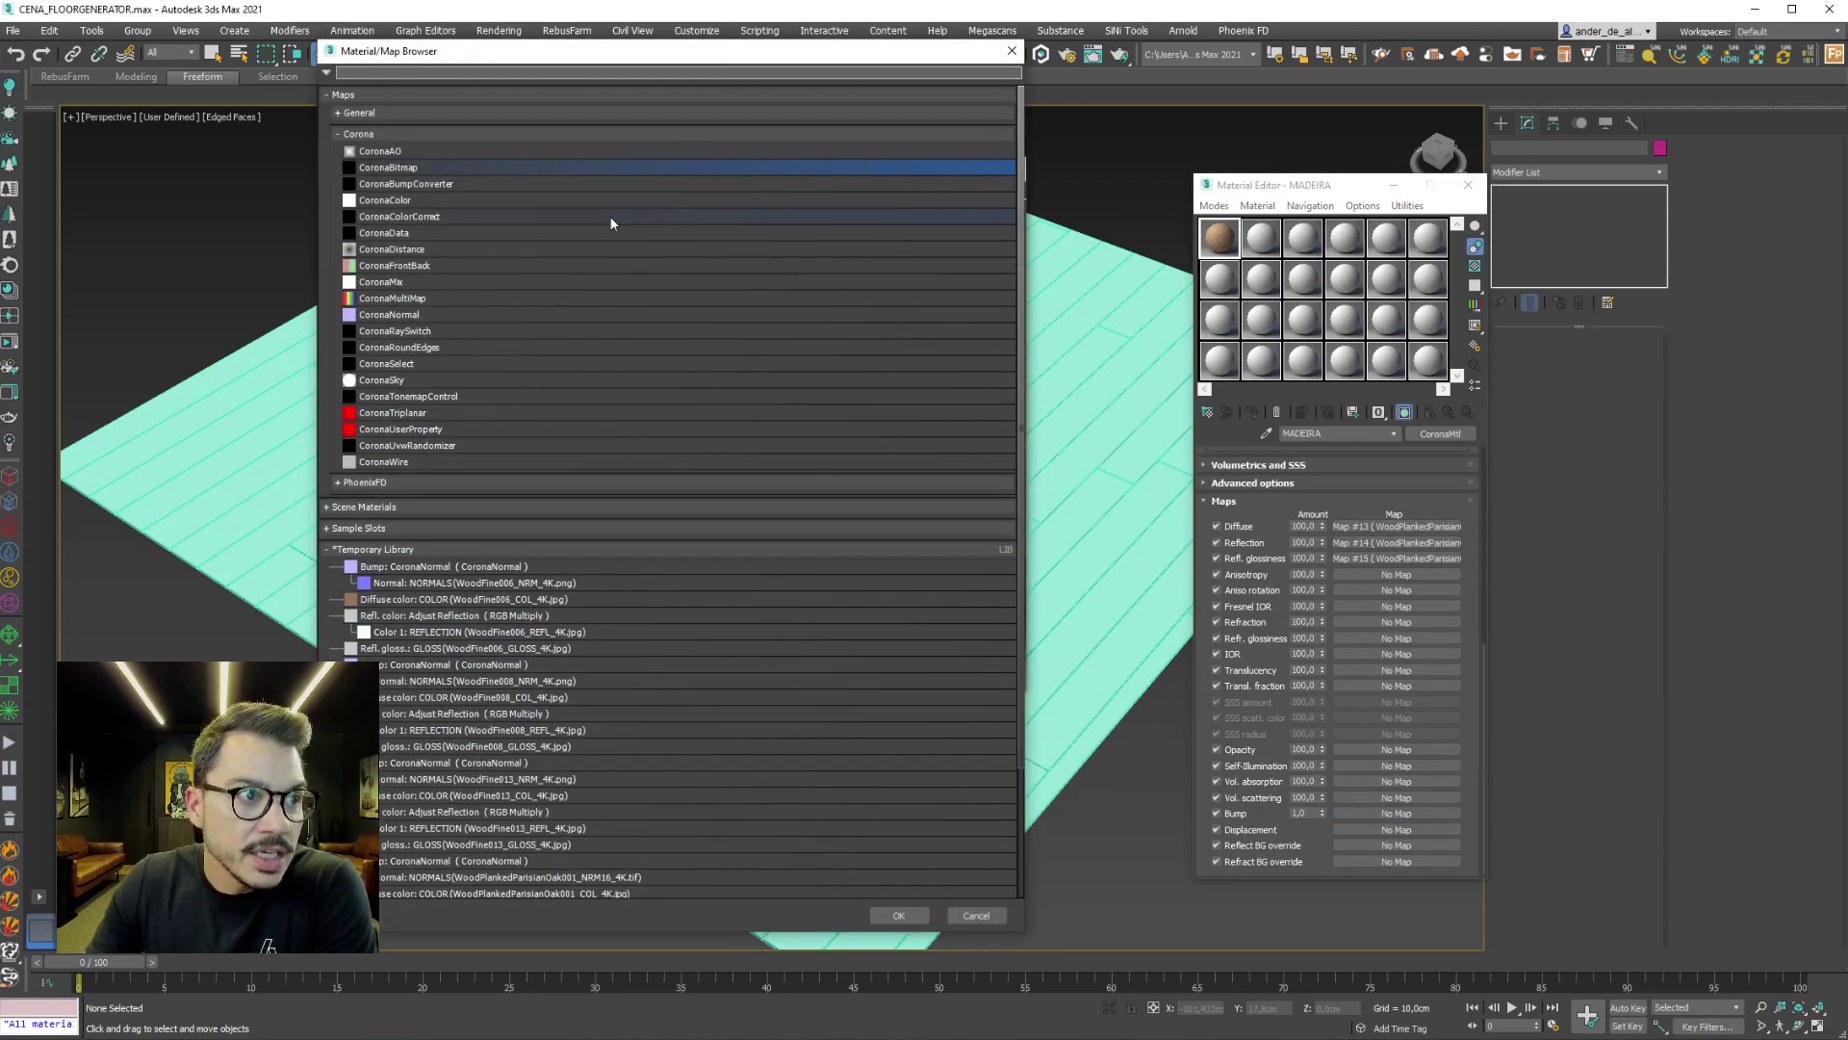
left_click(380, 321)
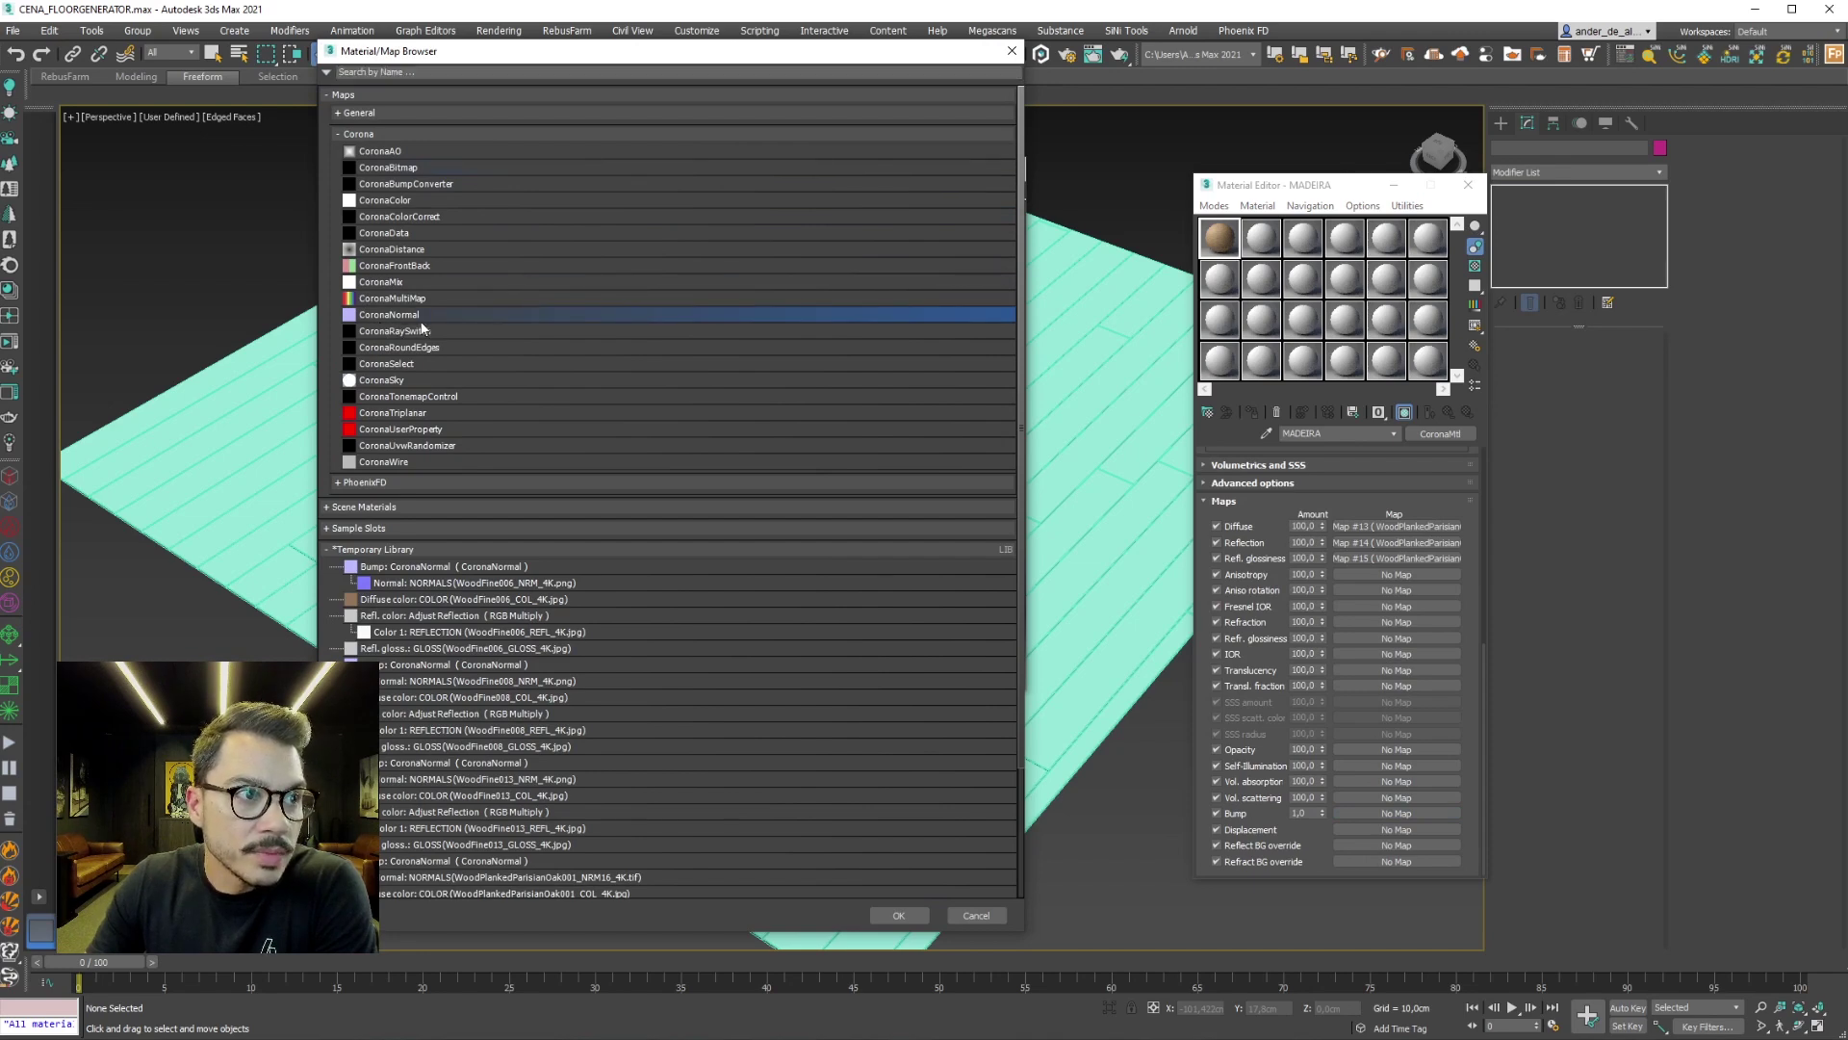
double_click(420, 318)
left_click(1367, 476)
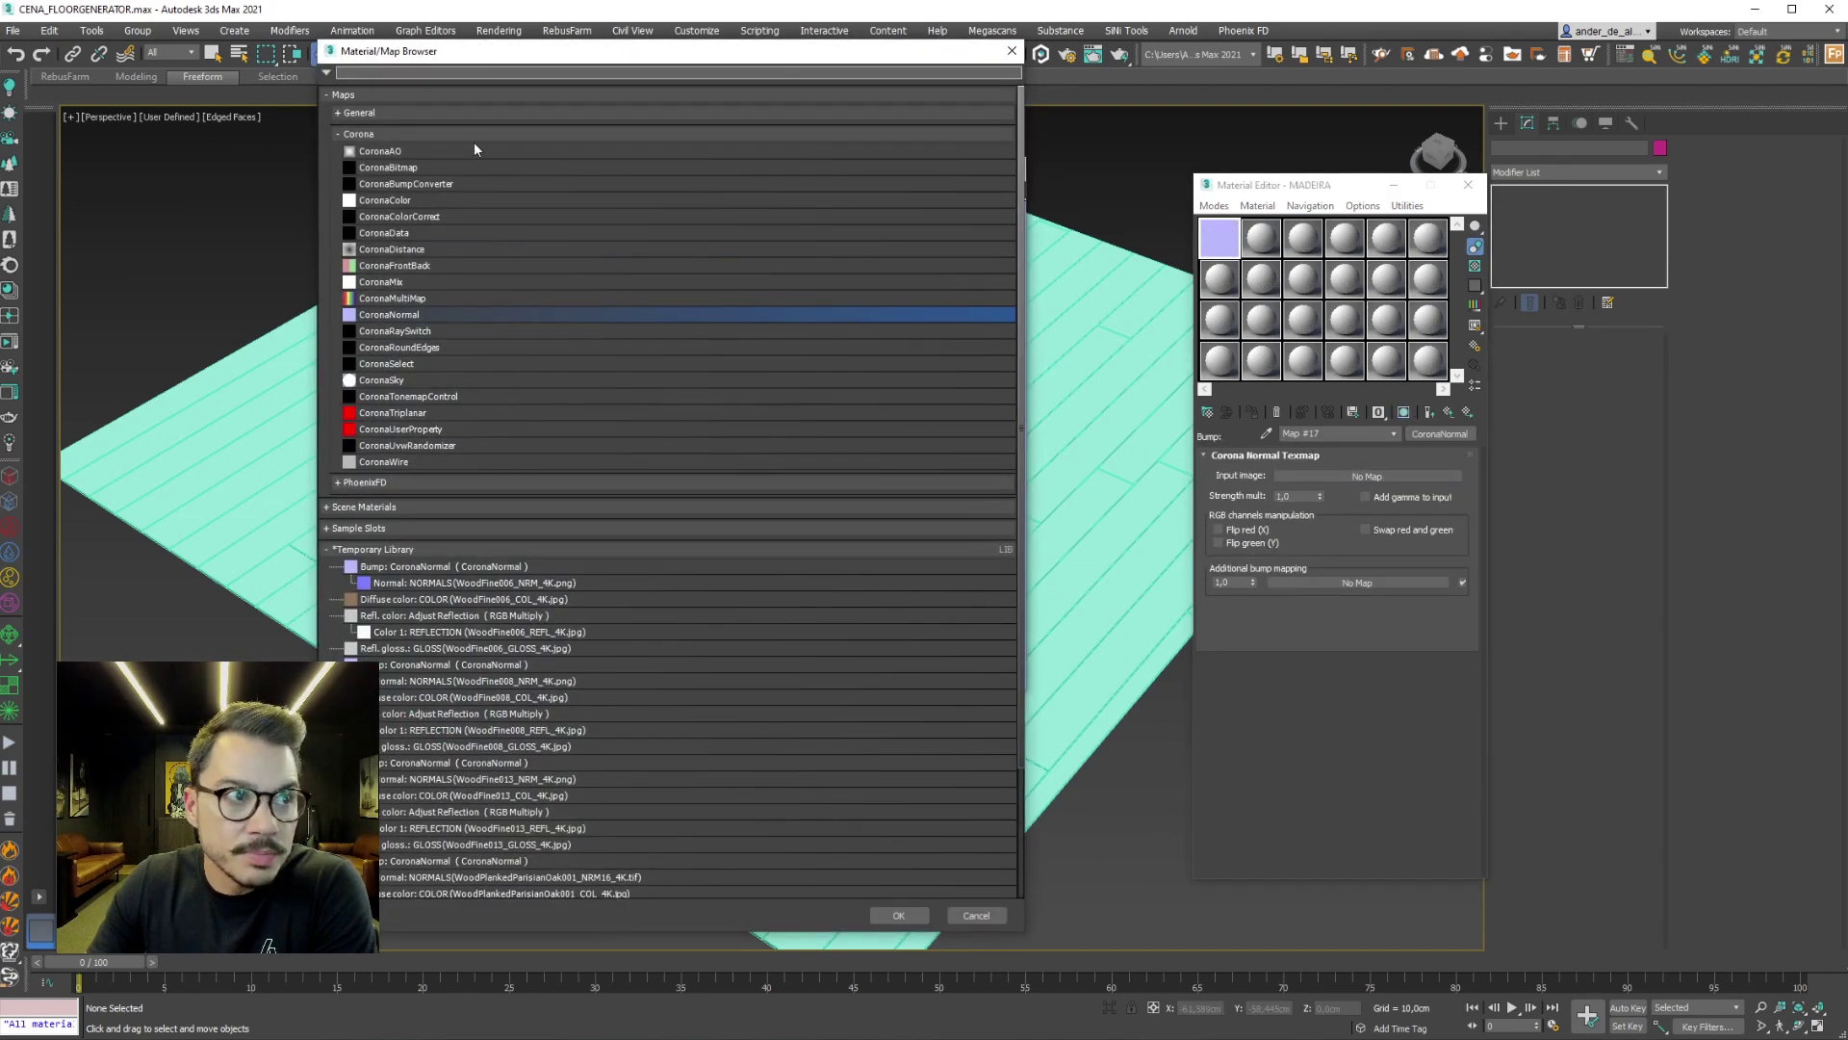
left_click(429, 165)
double_click(429, 165)
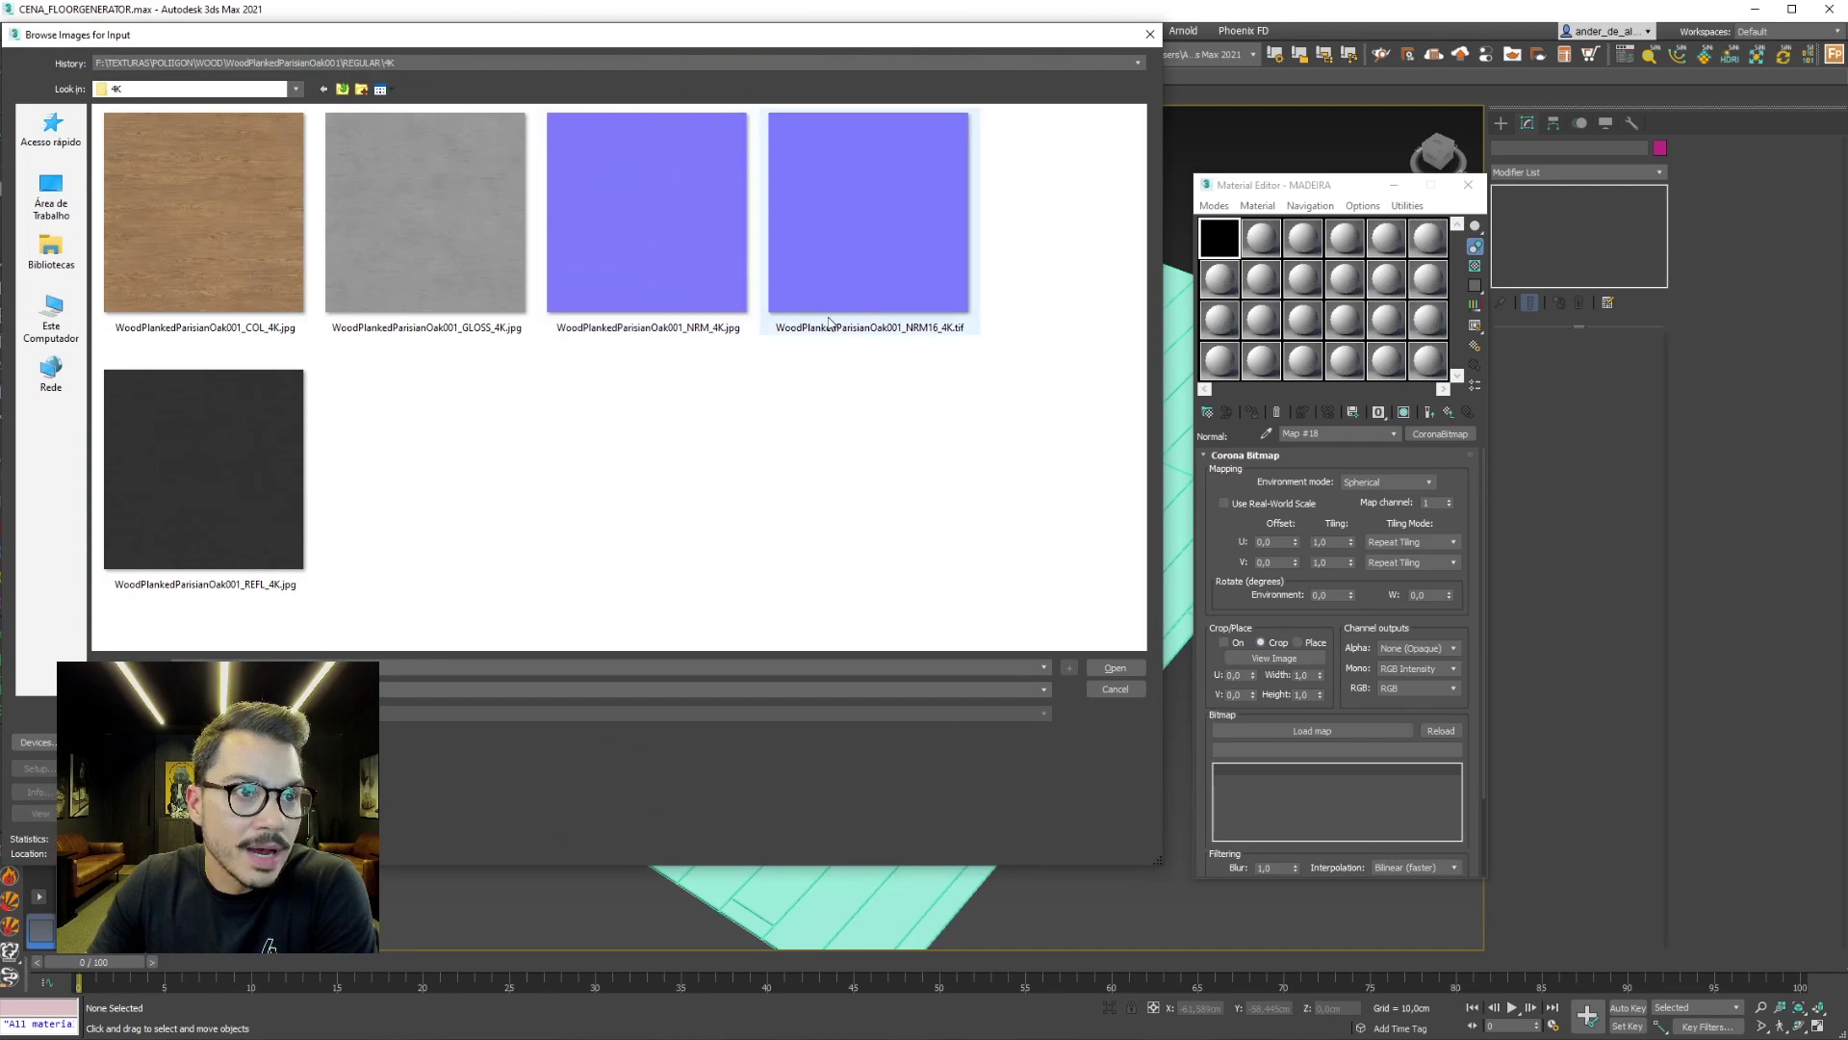
left_click(707, 327)
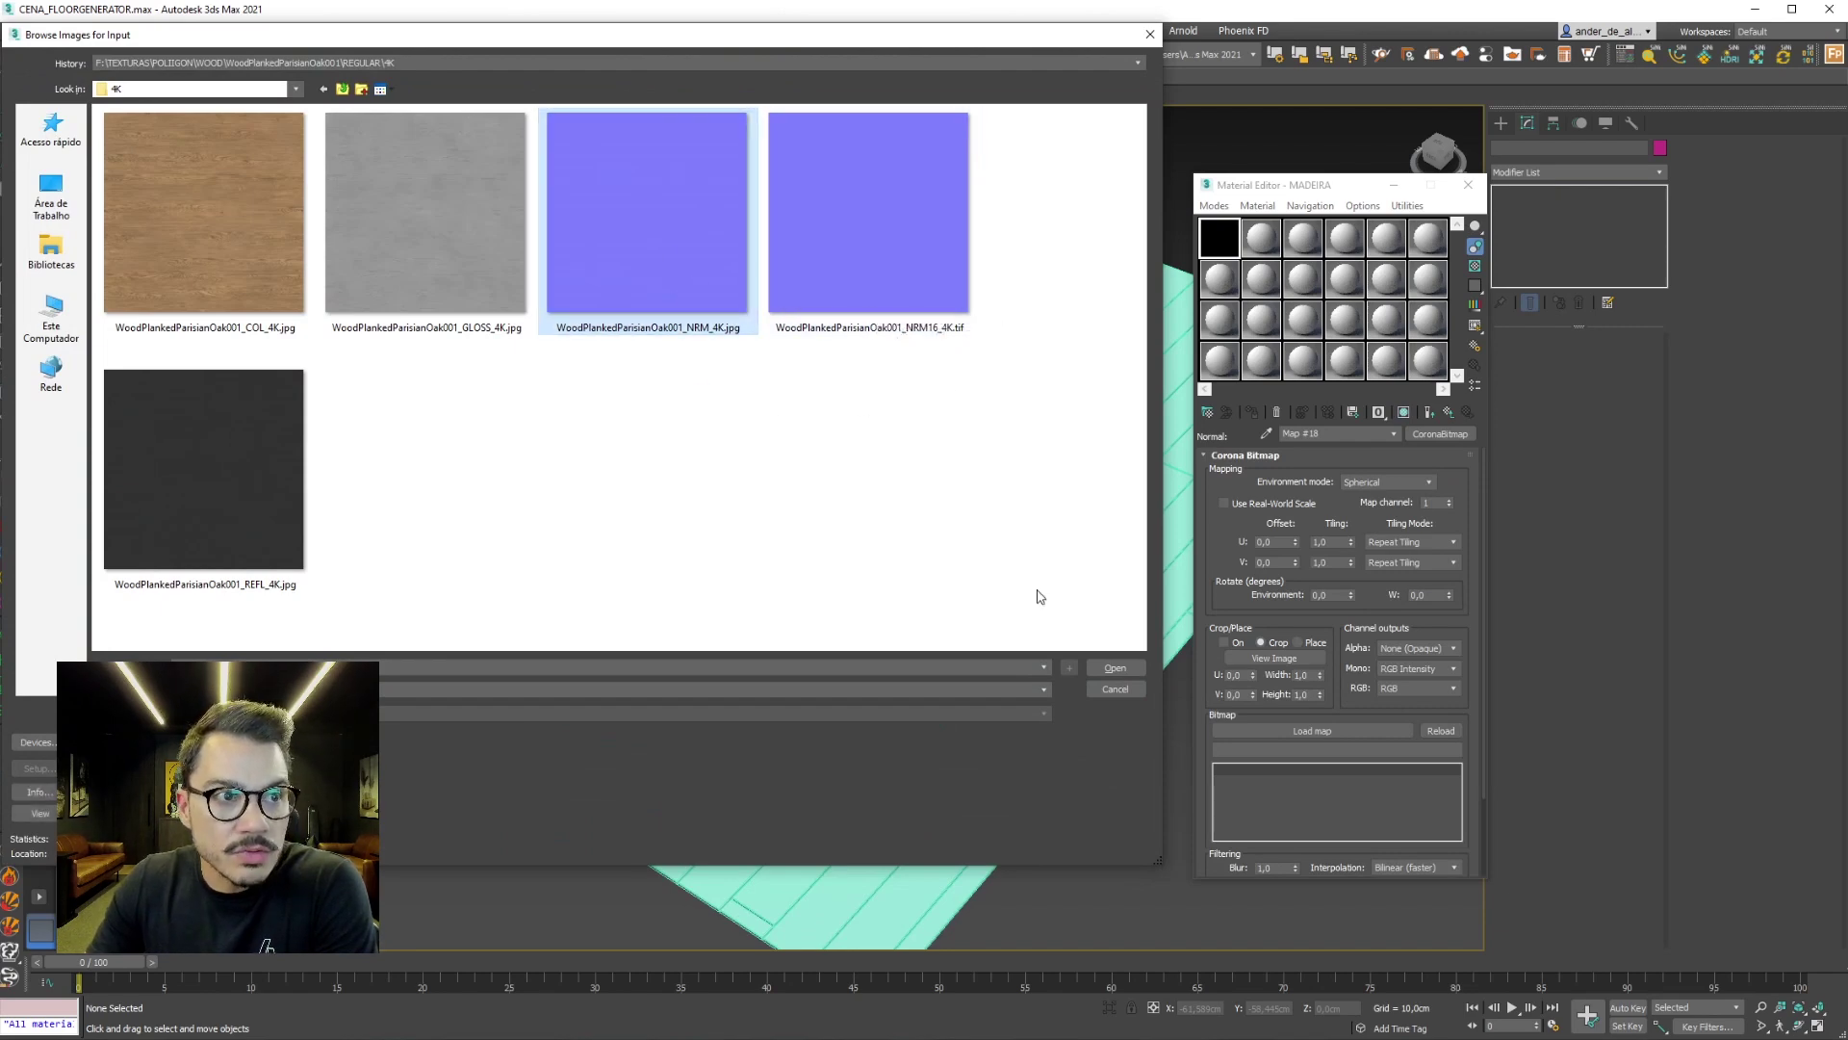
left_click(1116, 668)
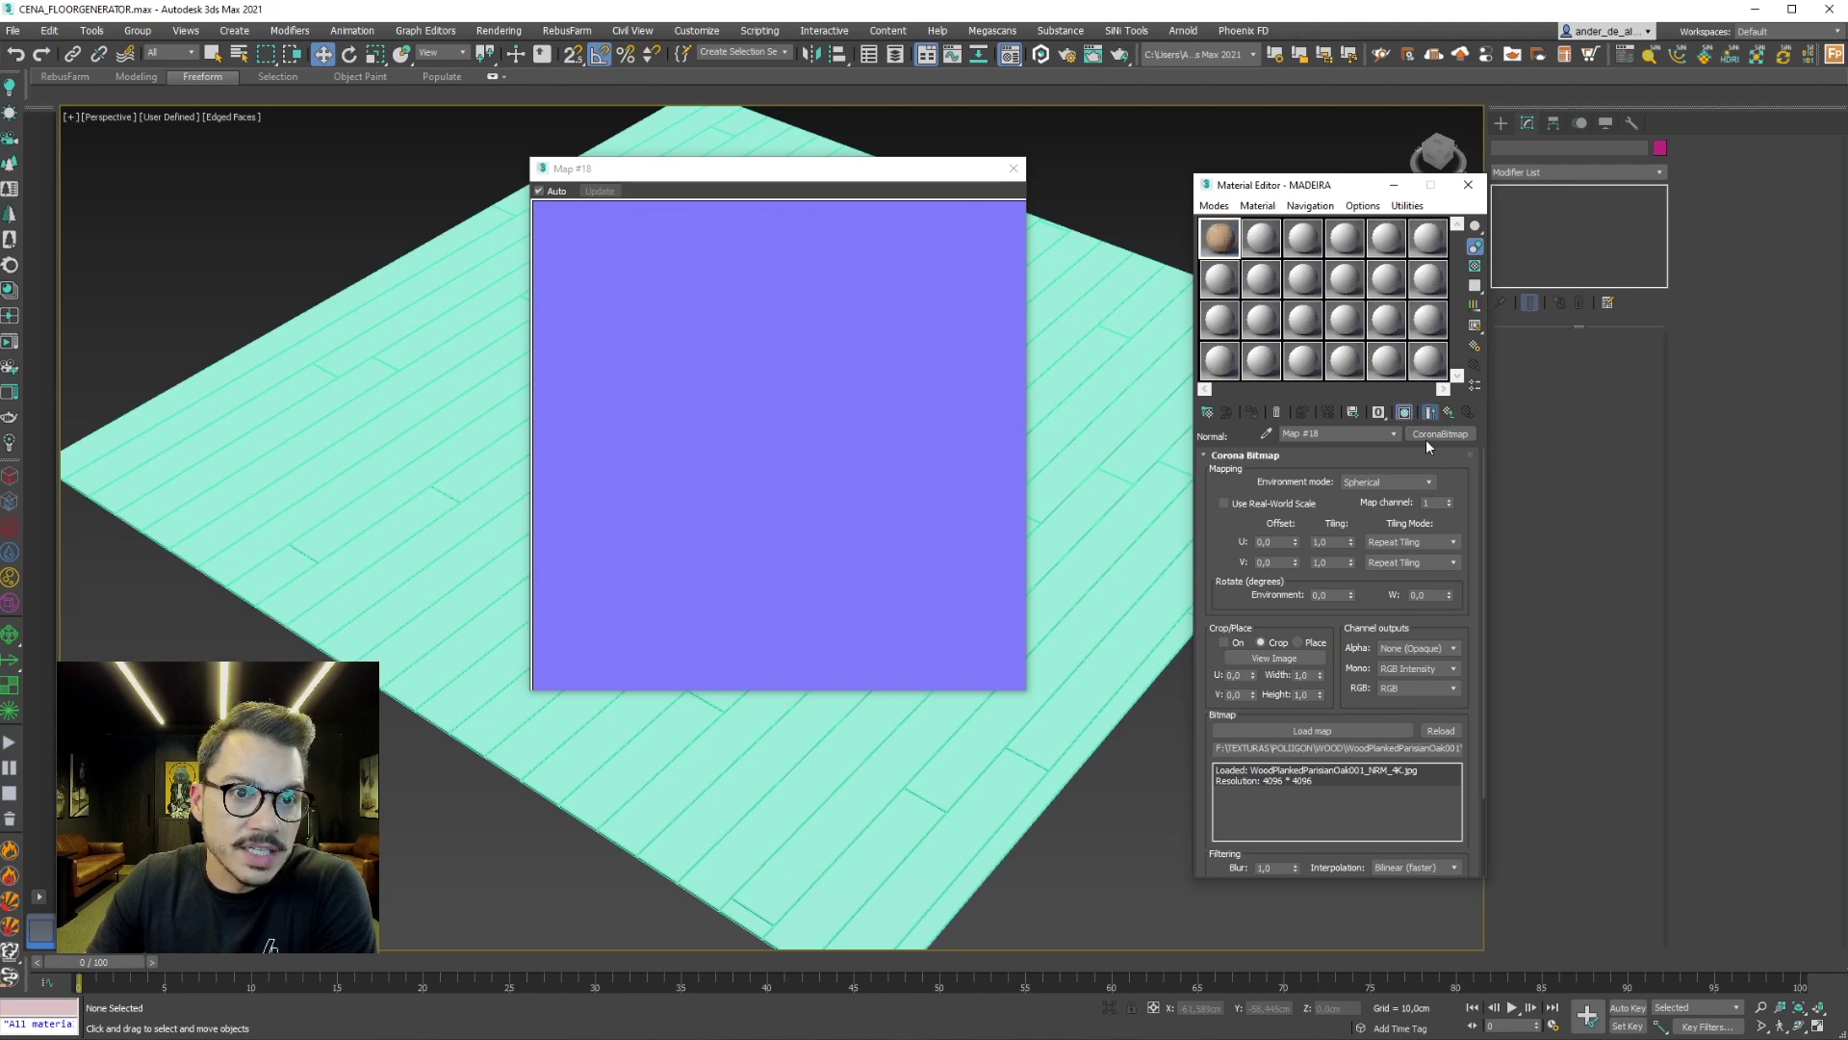
Enable Add gamma to input on the Corona Normal map and close the Map #17 preview
left_click(1432, 414)
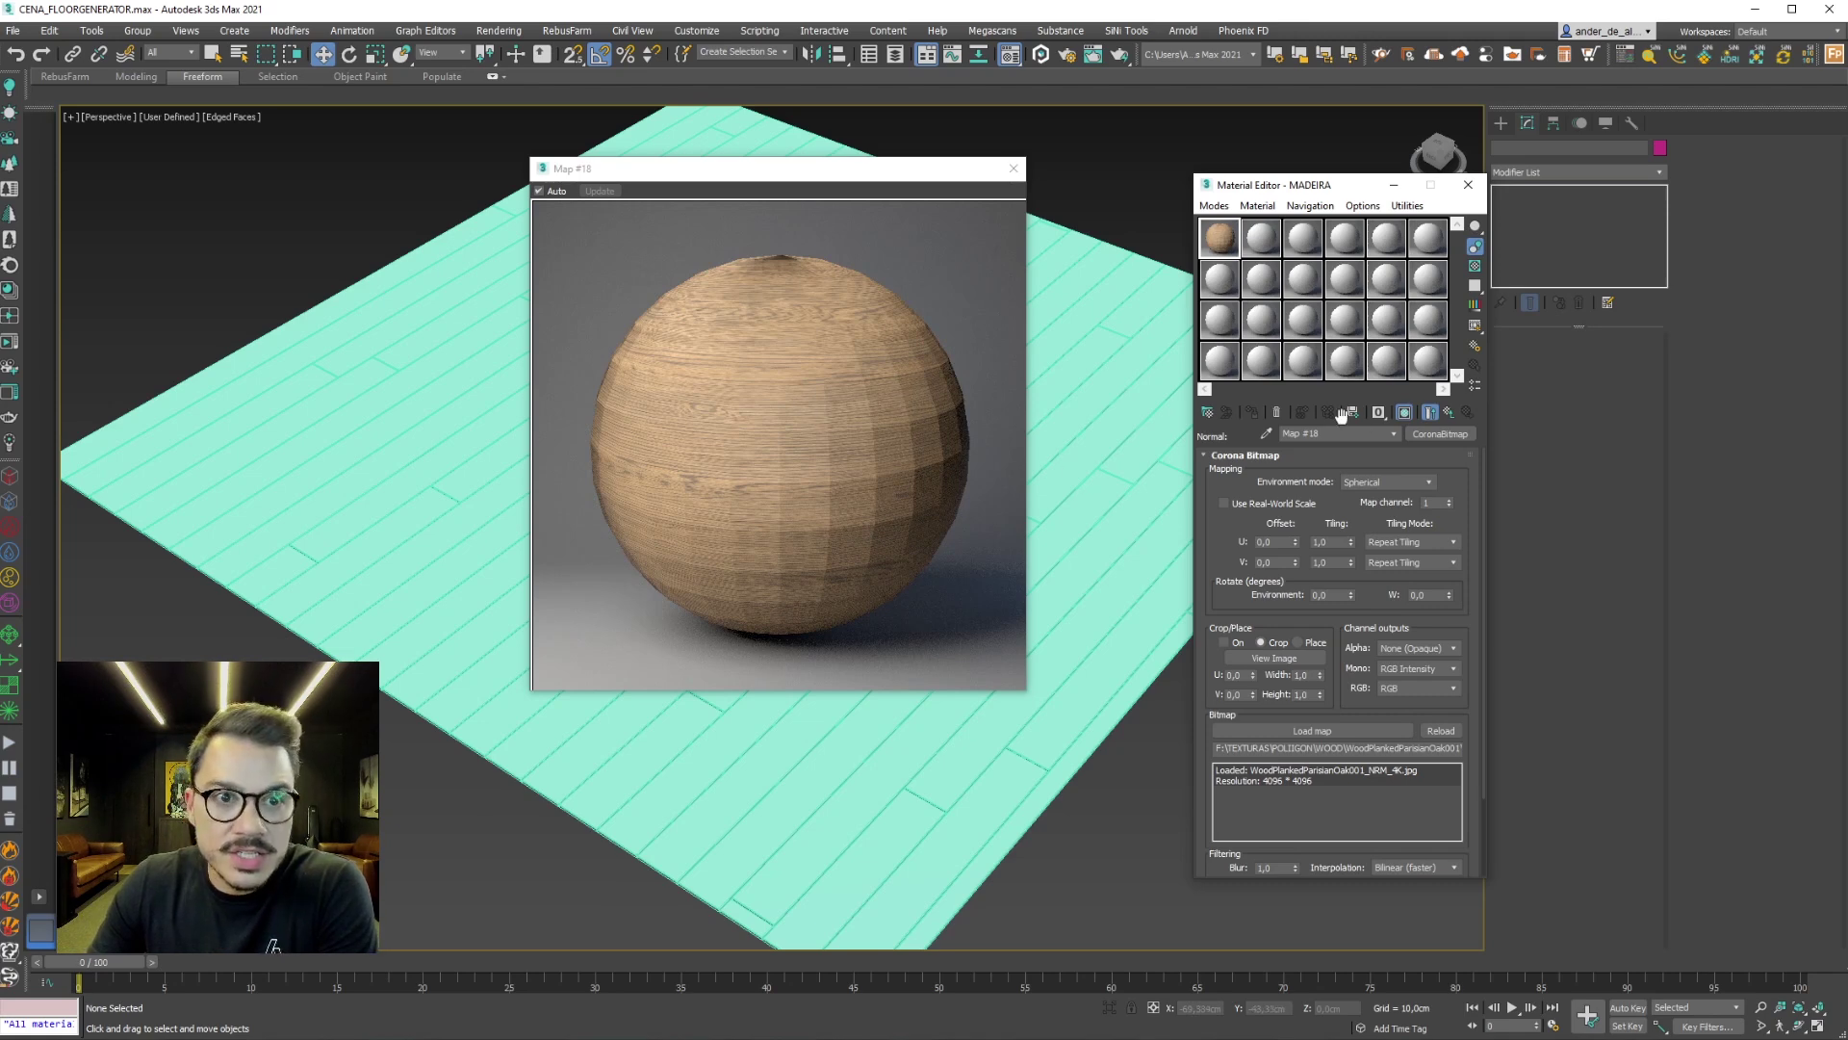
left_click(1448, 422)
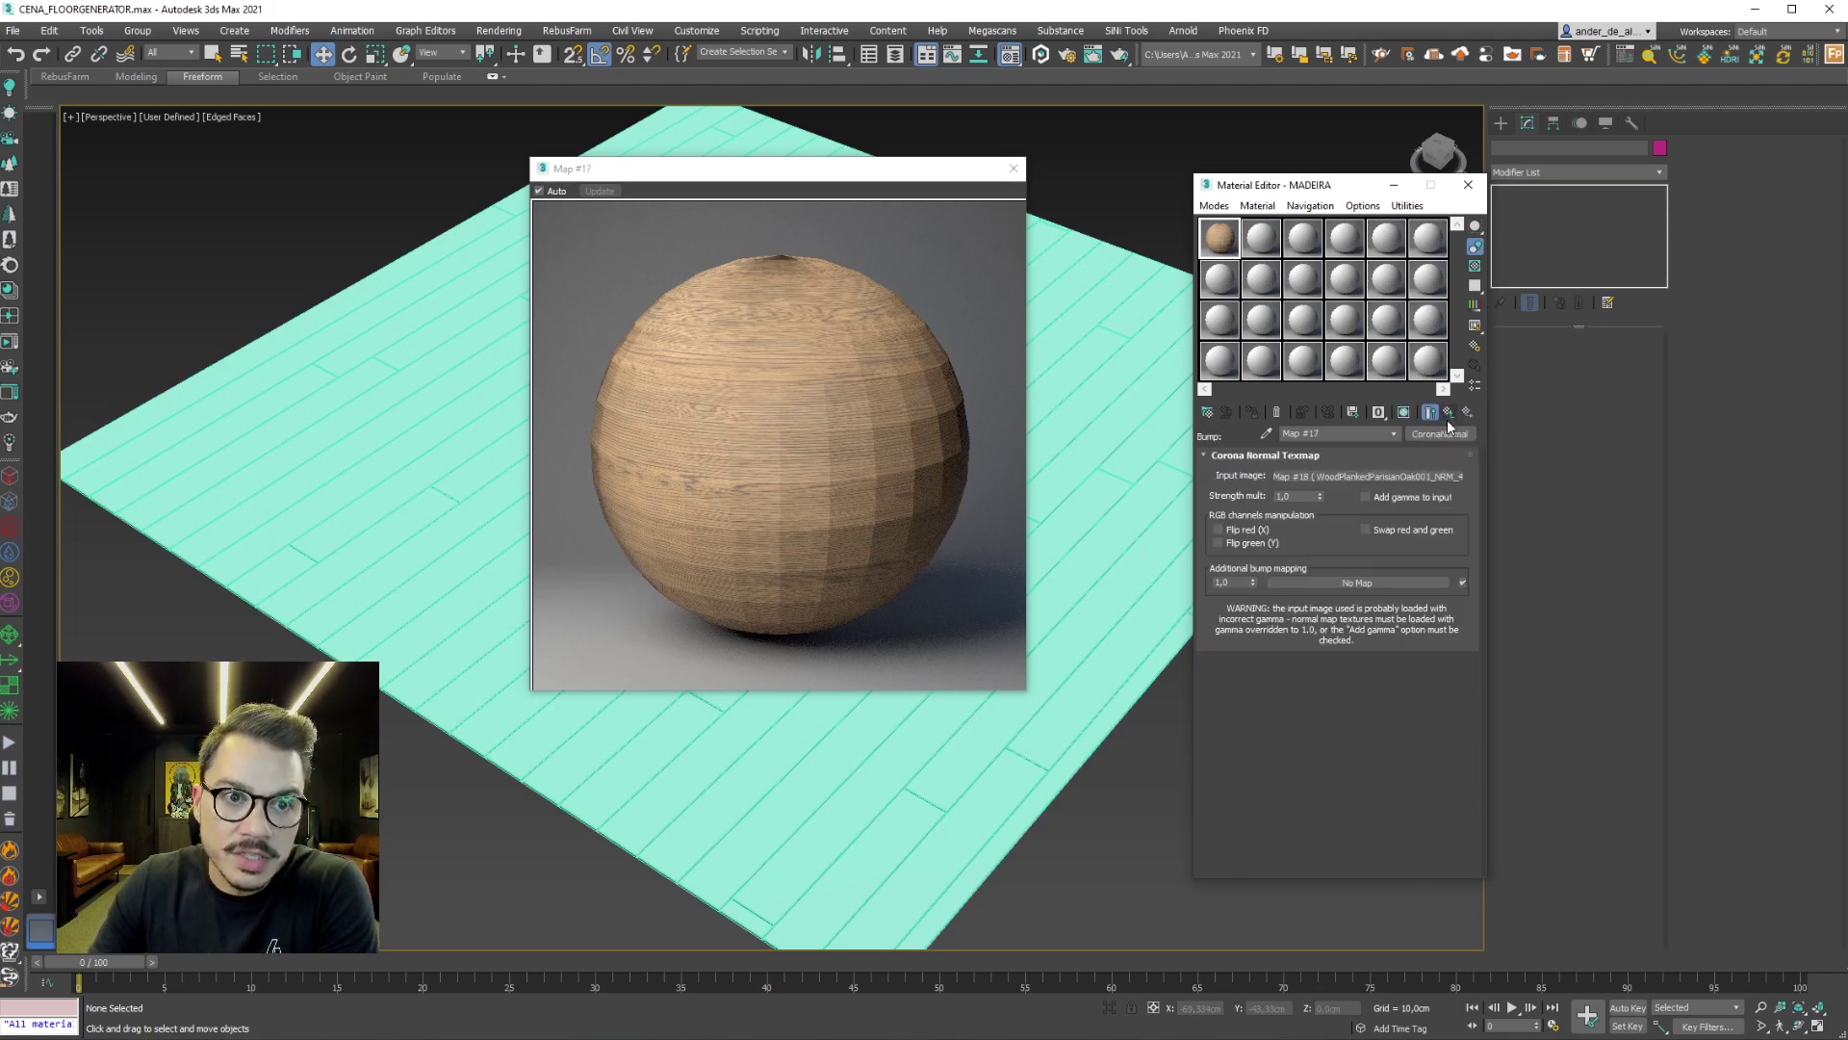
left_click(1385, 499)
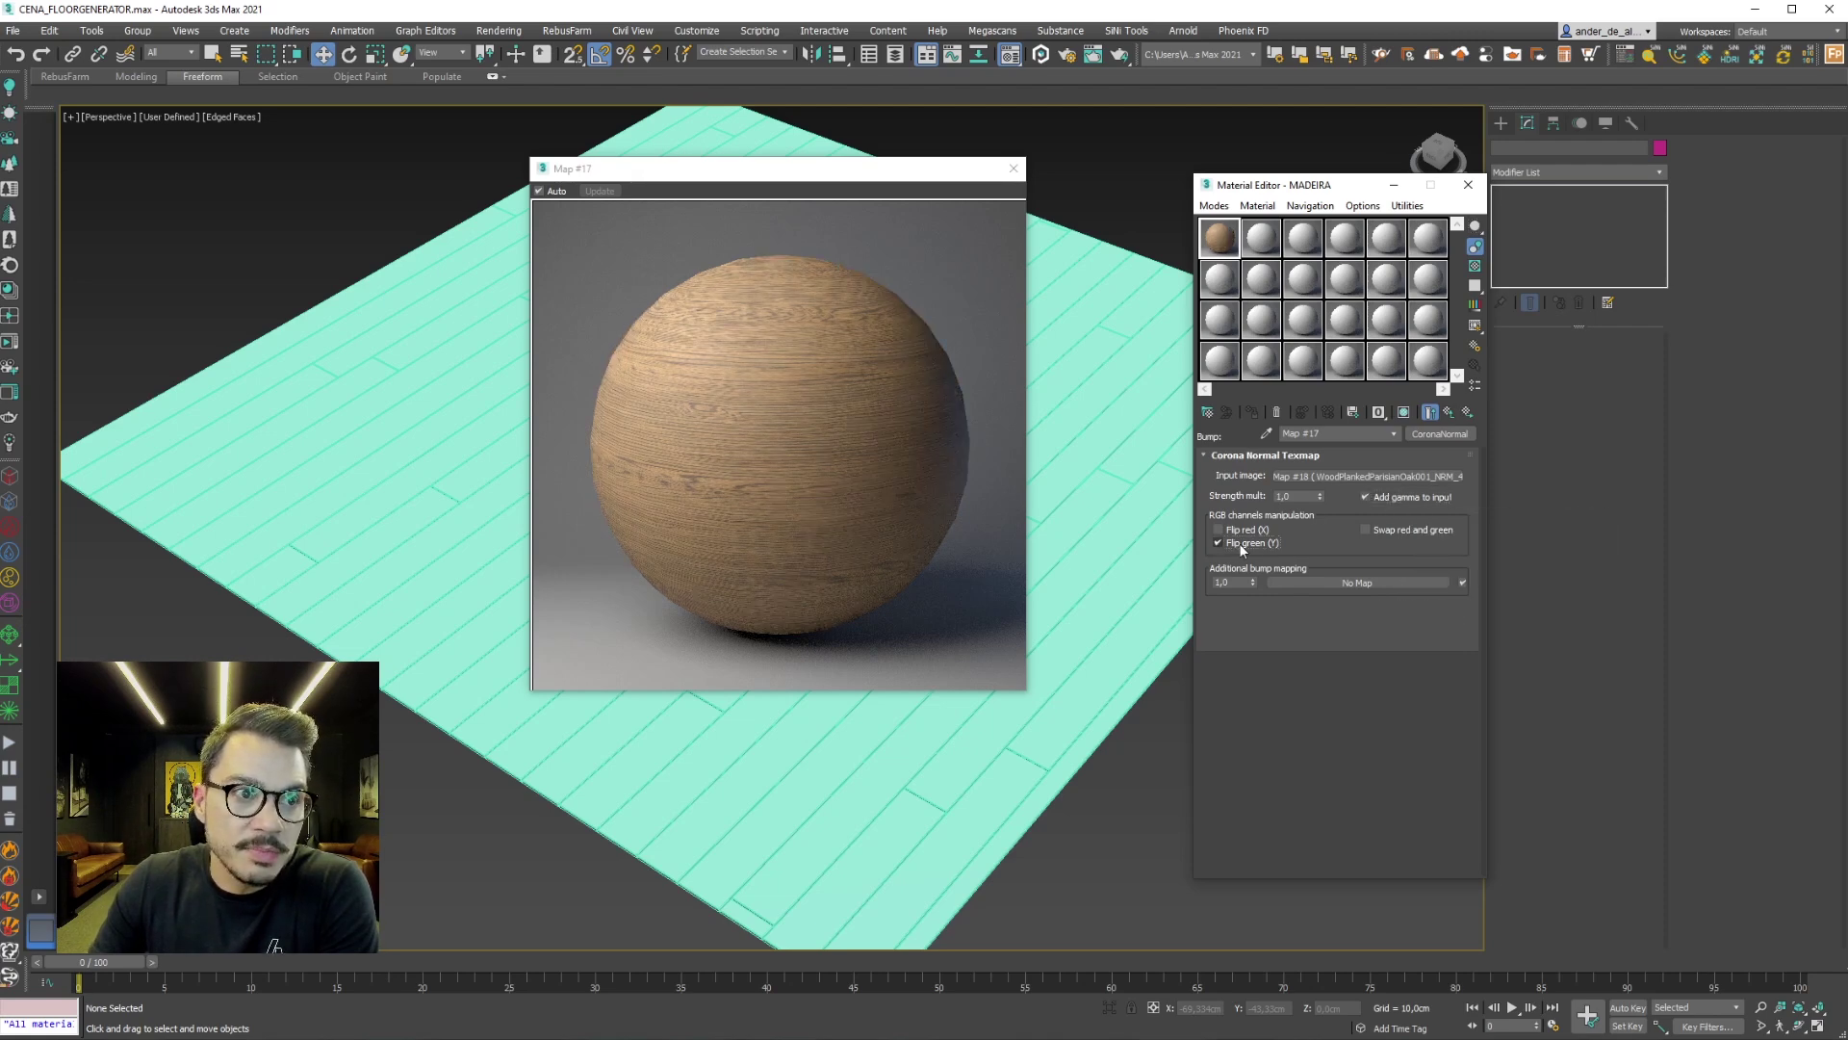
left_click(1014, 169)
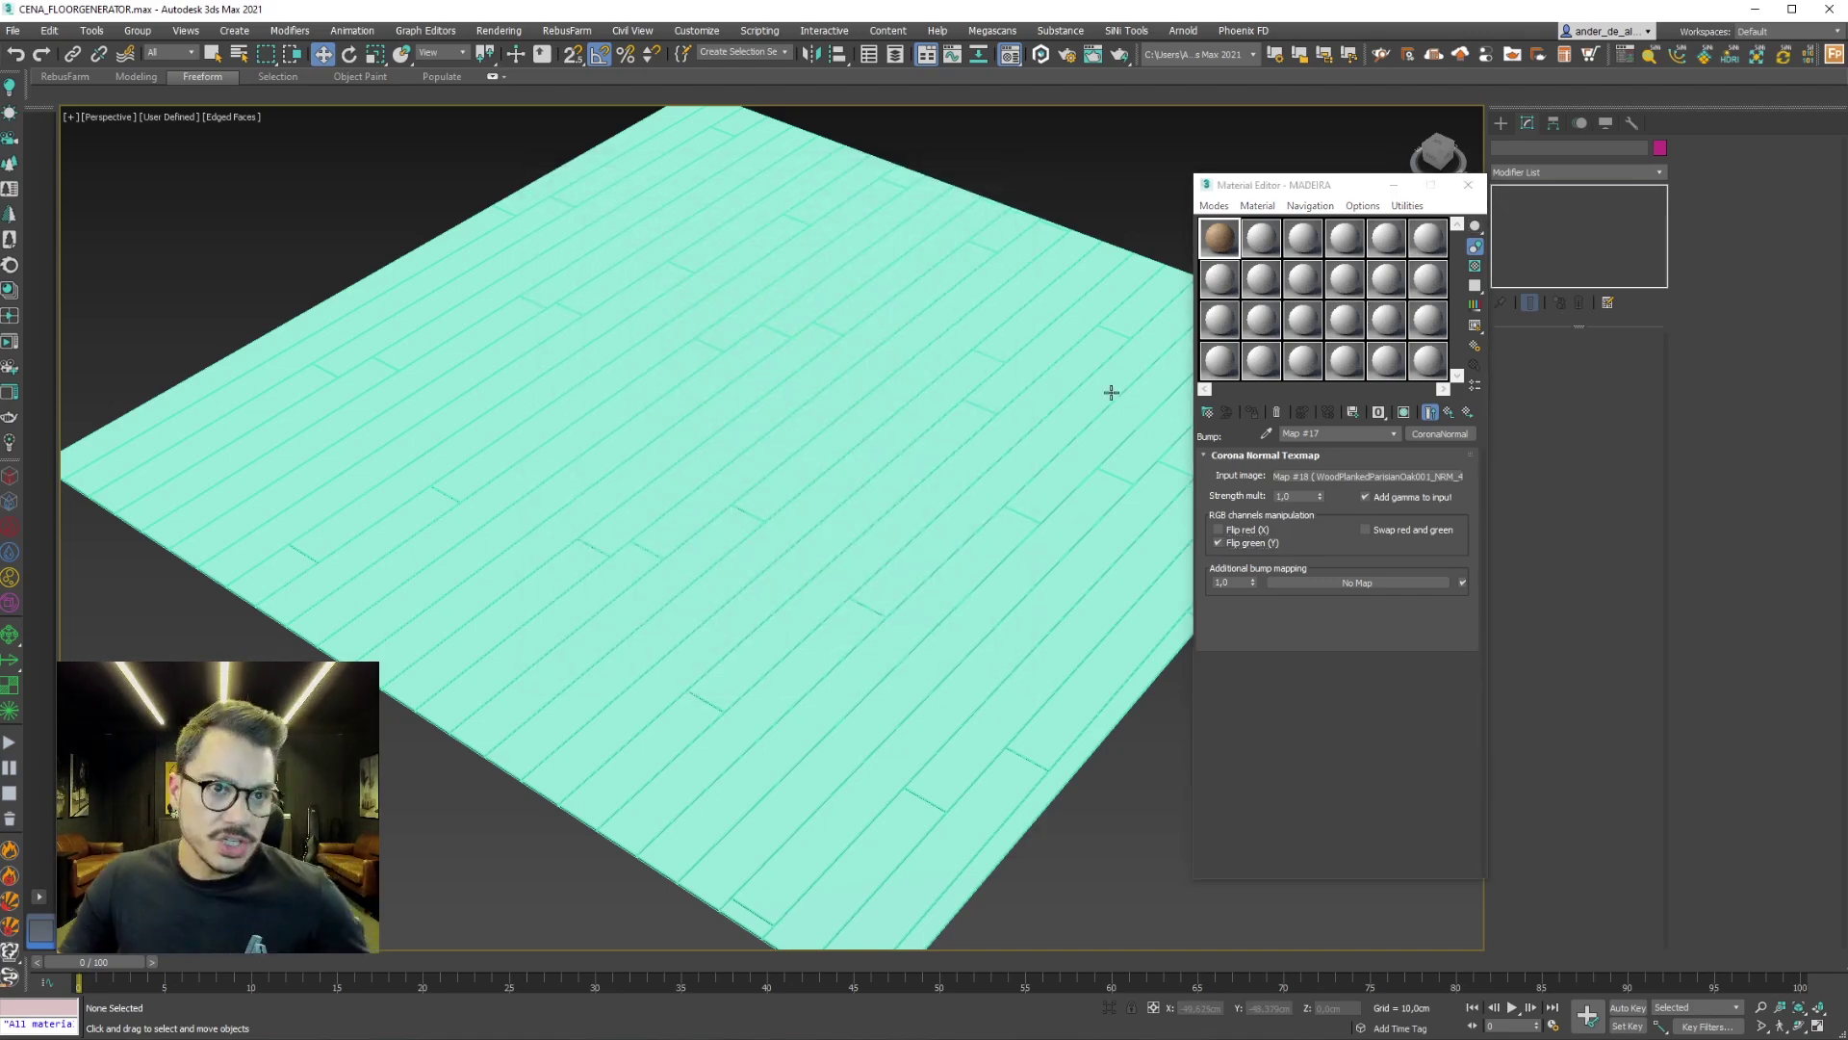
Assign the MADEIRA material to the selected floor plane
left_click(1003, 437)
left_click(1220, 256)
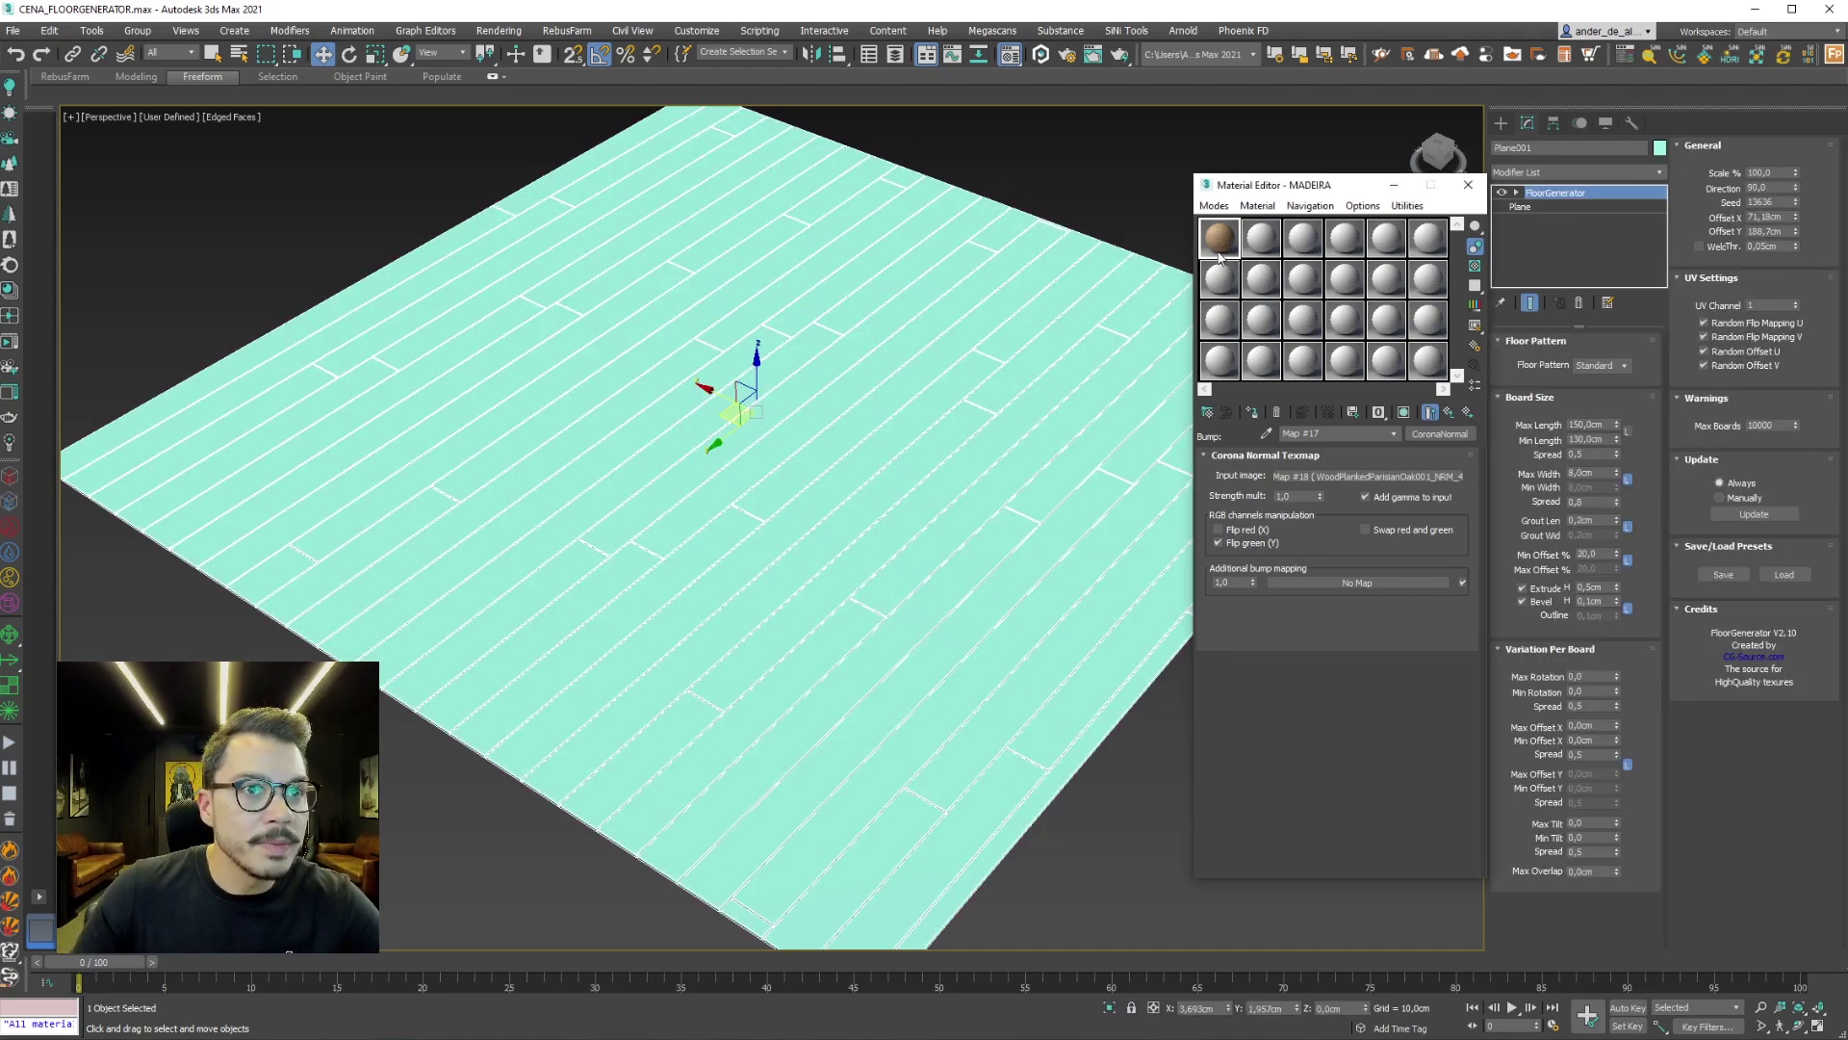
left_click(1251, 412)
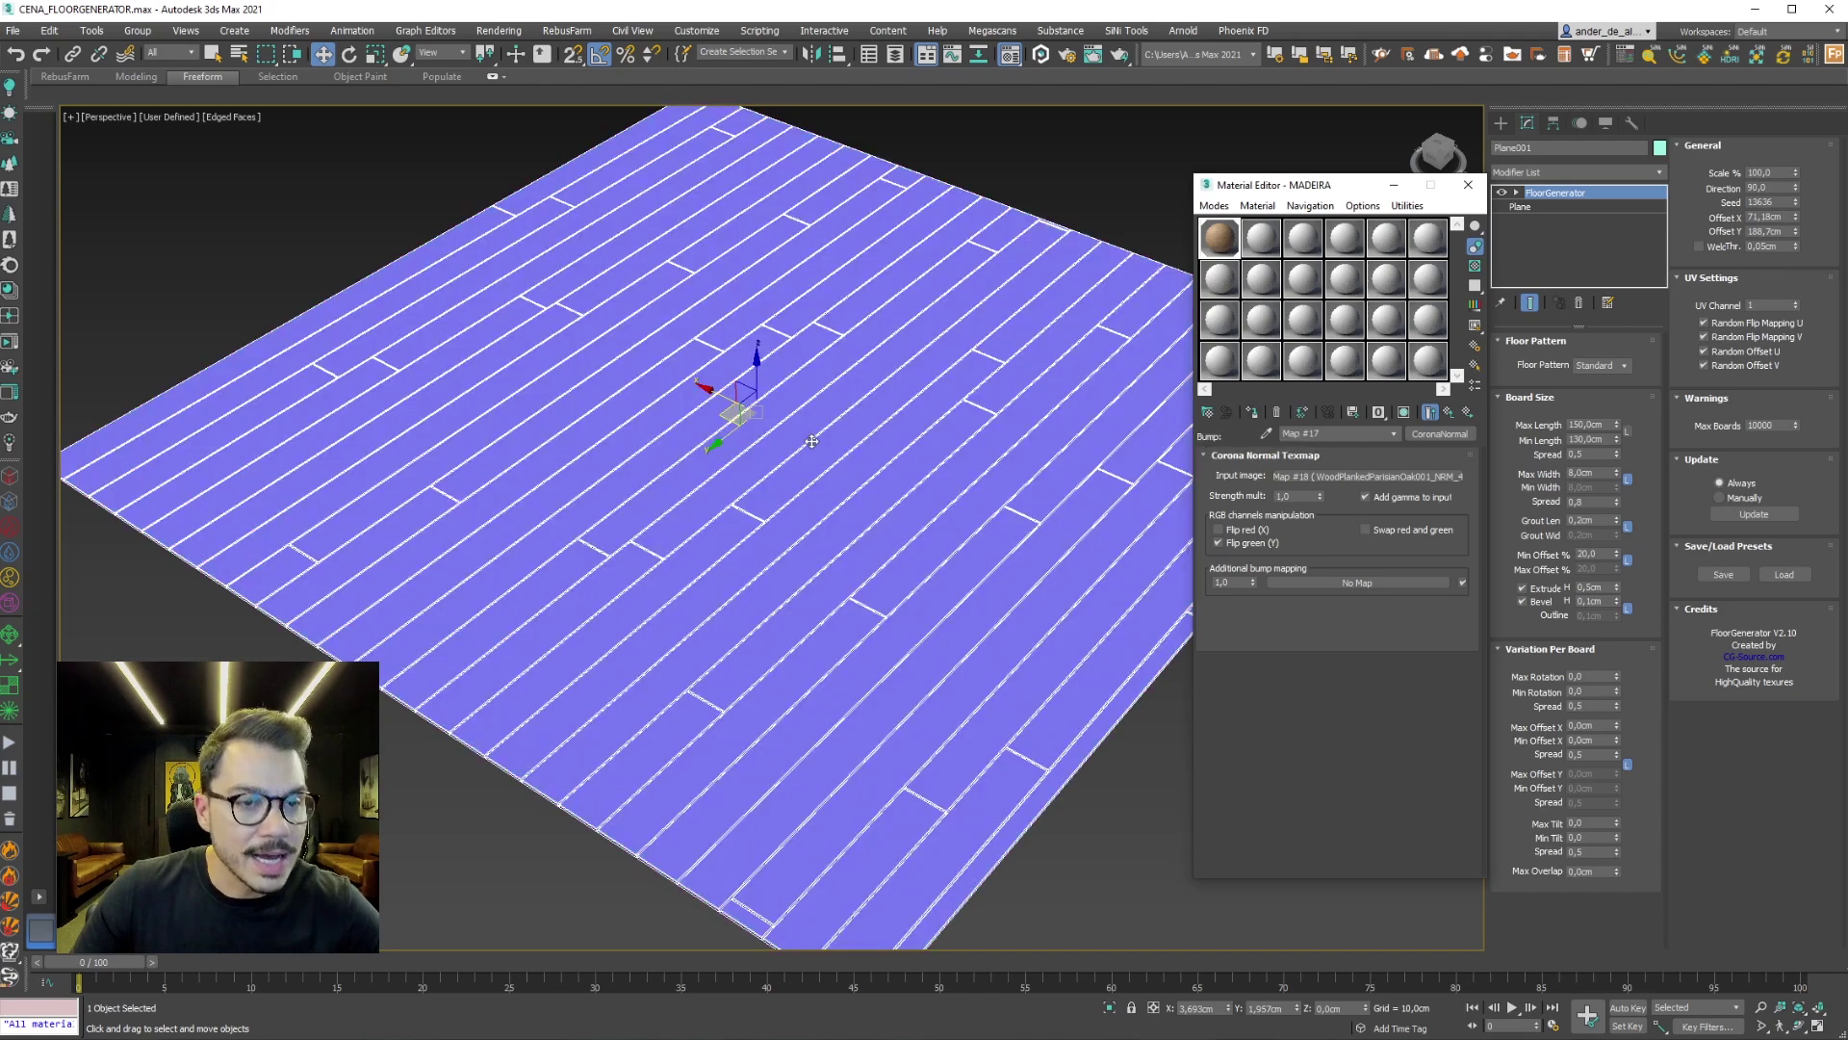
Show the diffuse oak bitmap shaded in the viewport and recentre the floor
left_click(1451, 421)
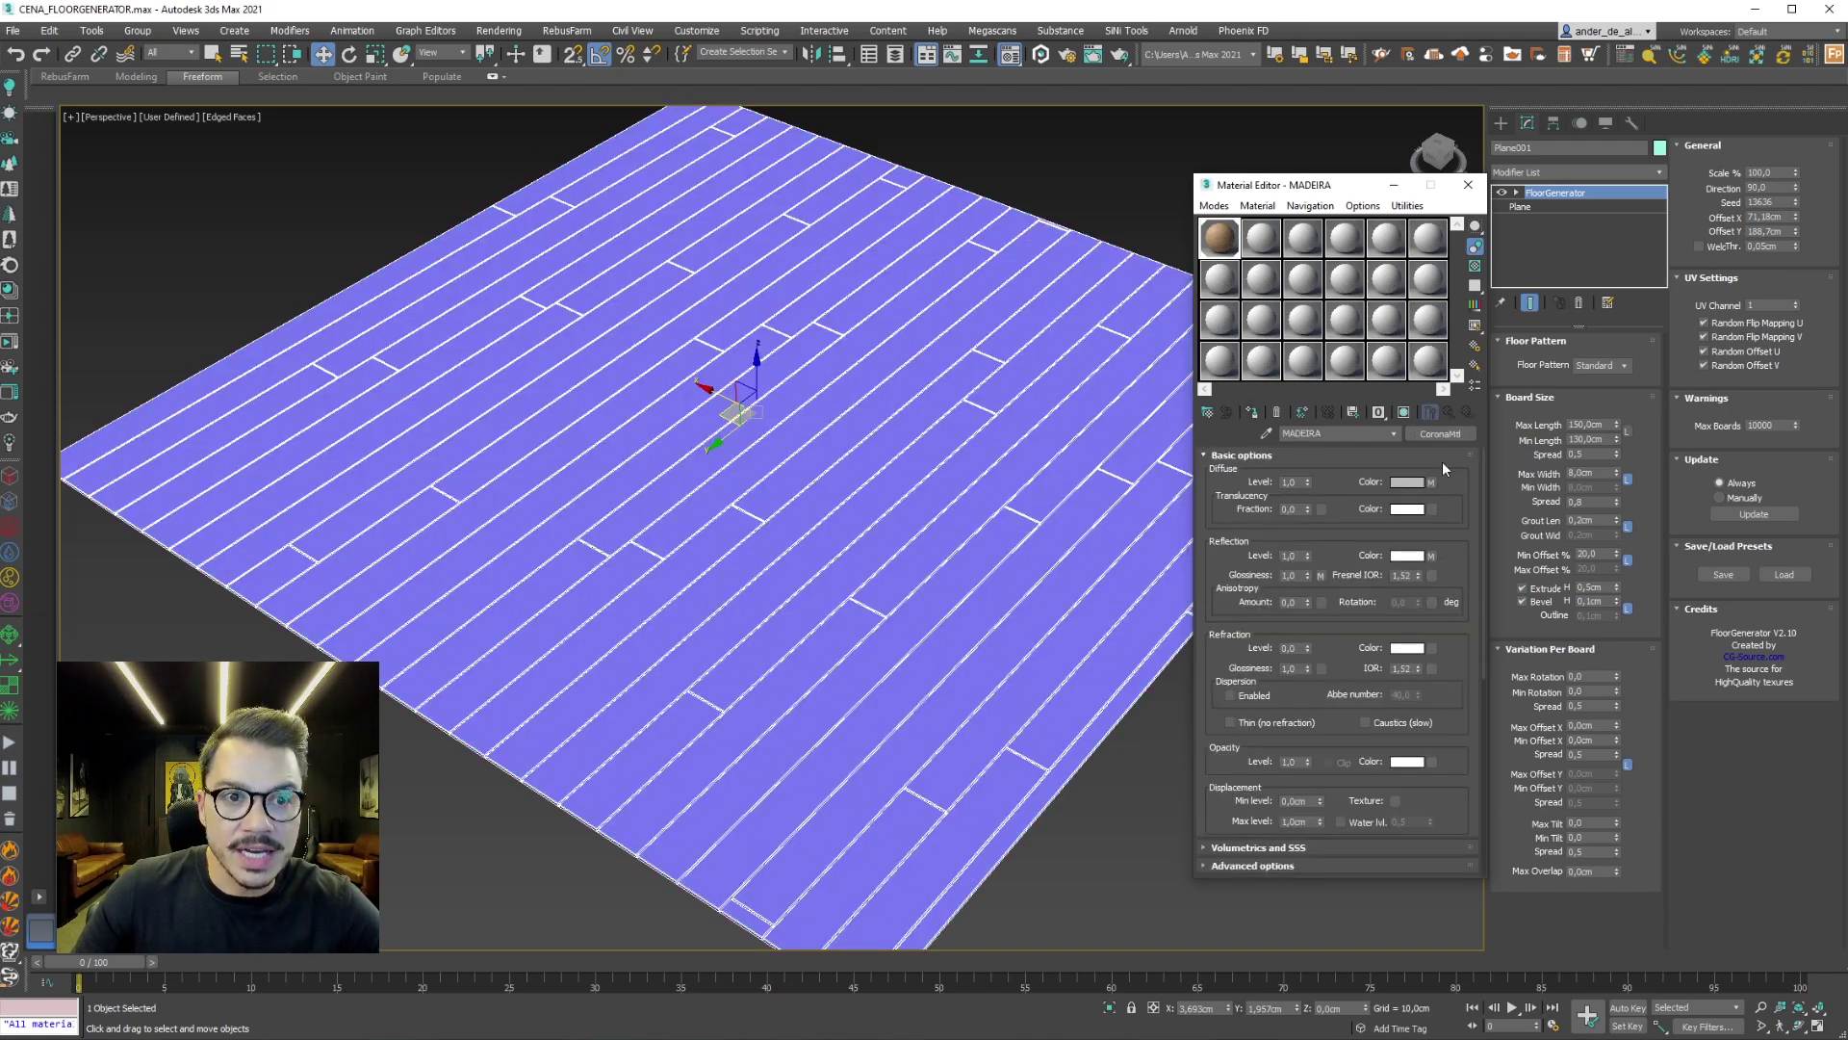
left_click(1431, 482)
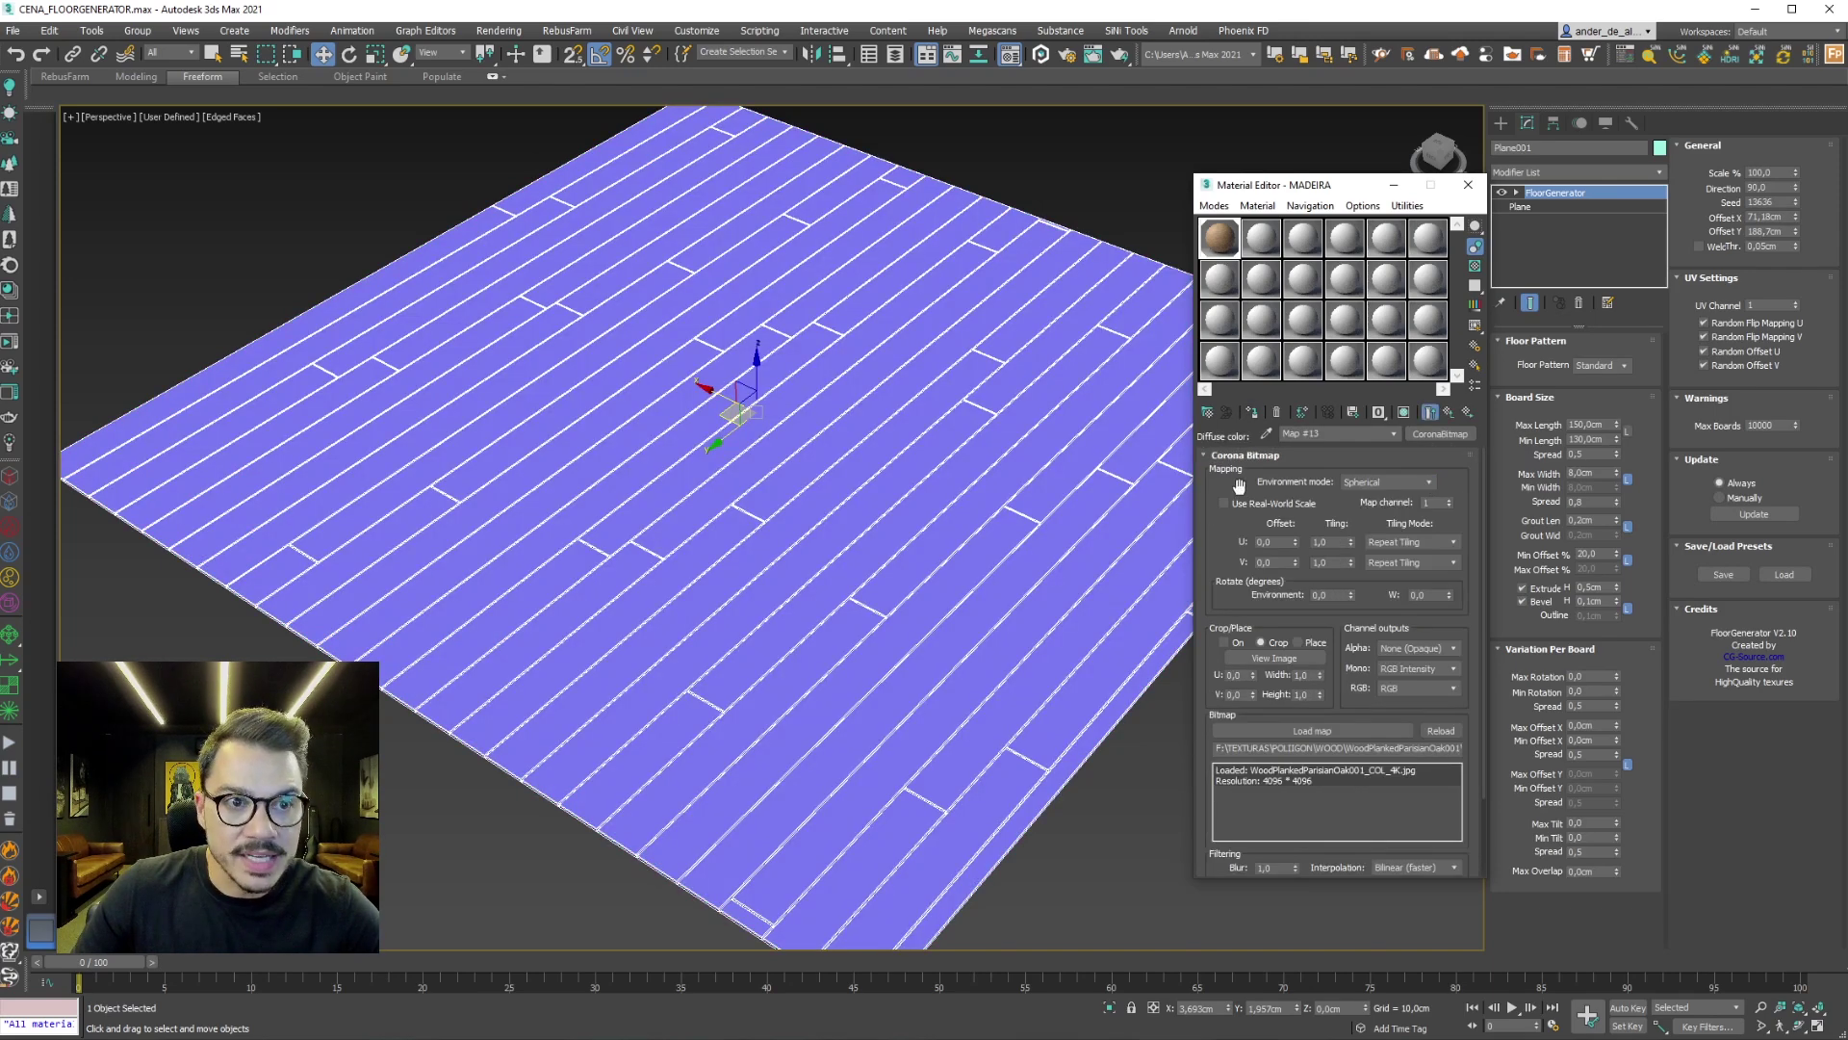
left_click(1405, 413)
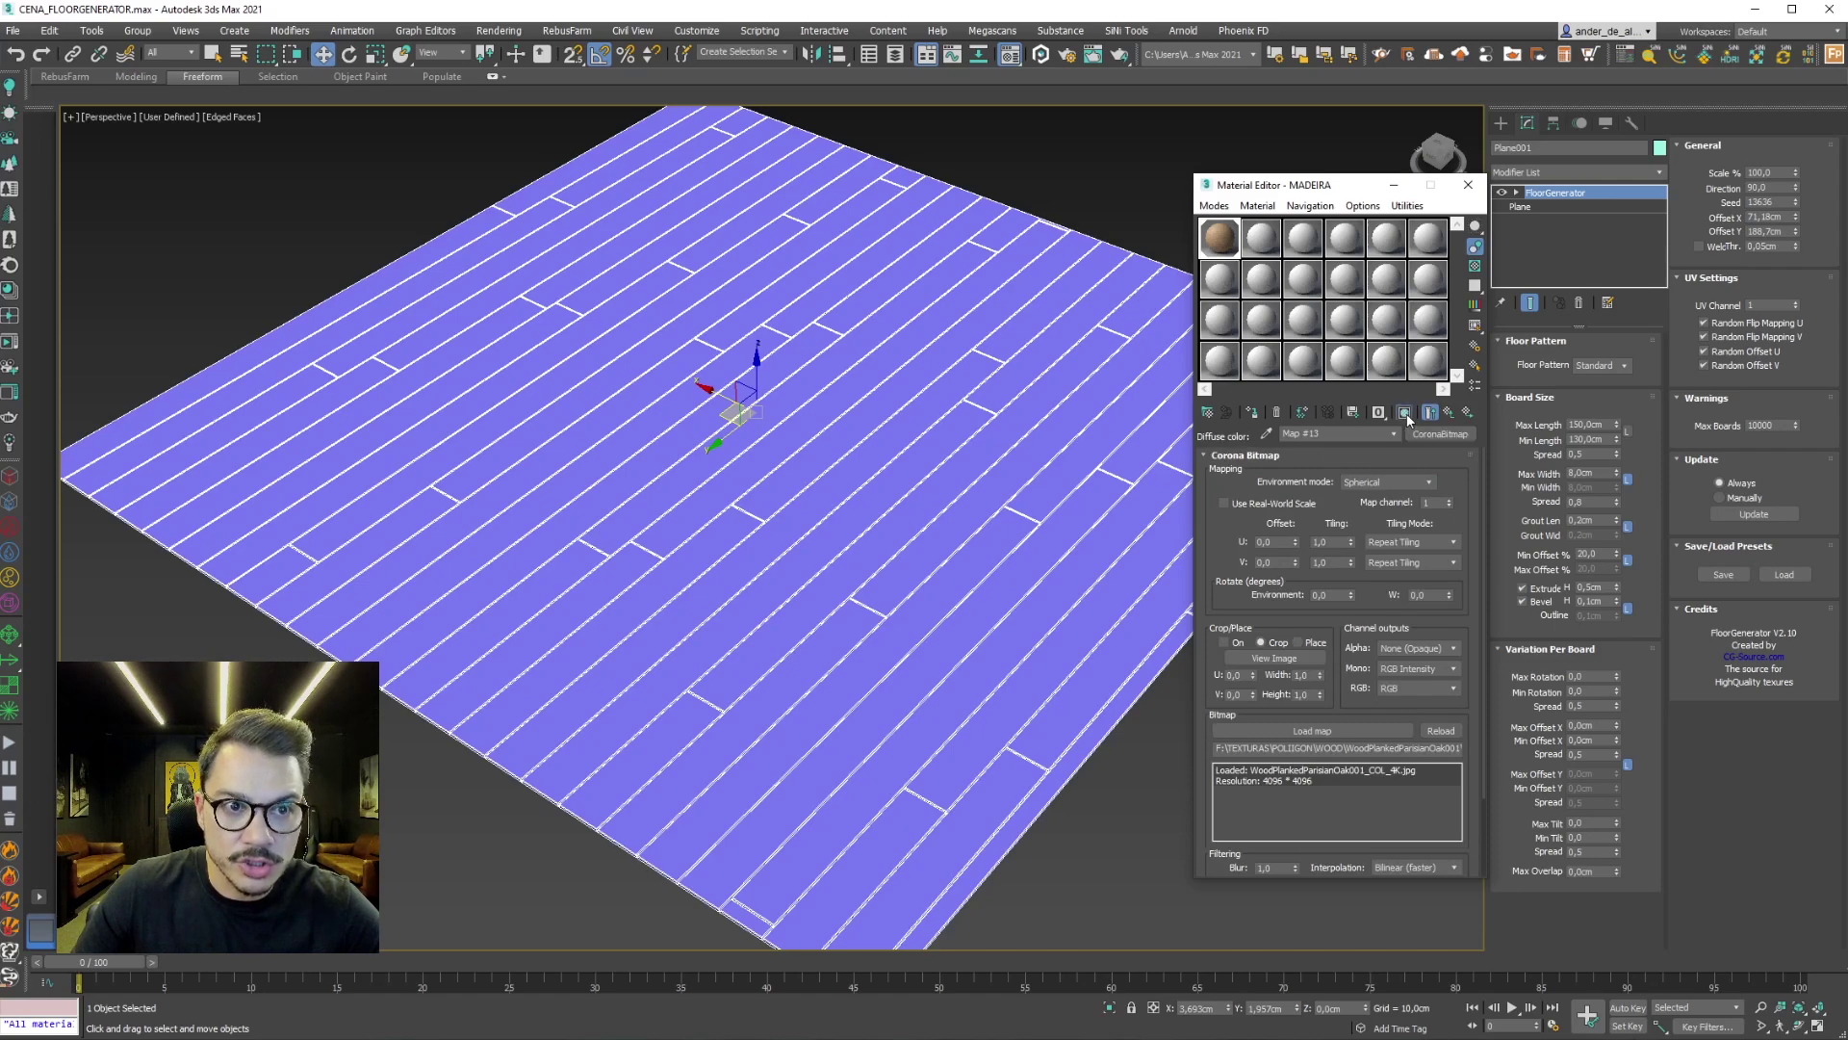
left_click(1115, 867)
scroll(882, 502, "up", 5)
scroll(882, 501, "up", 4)
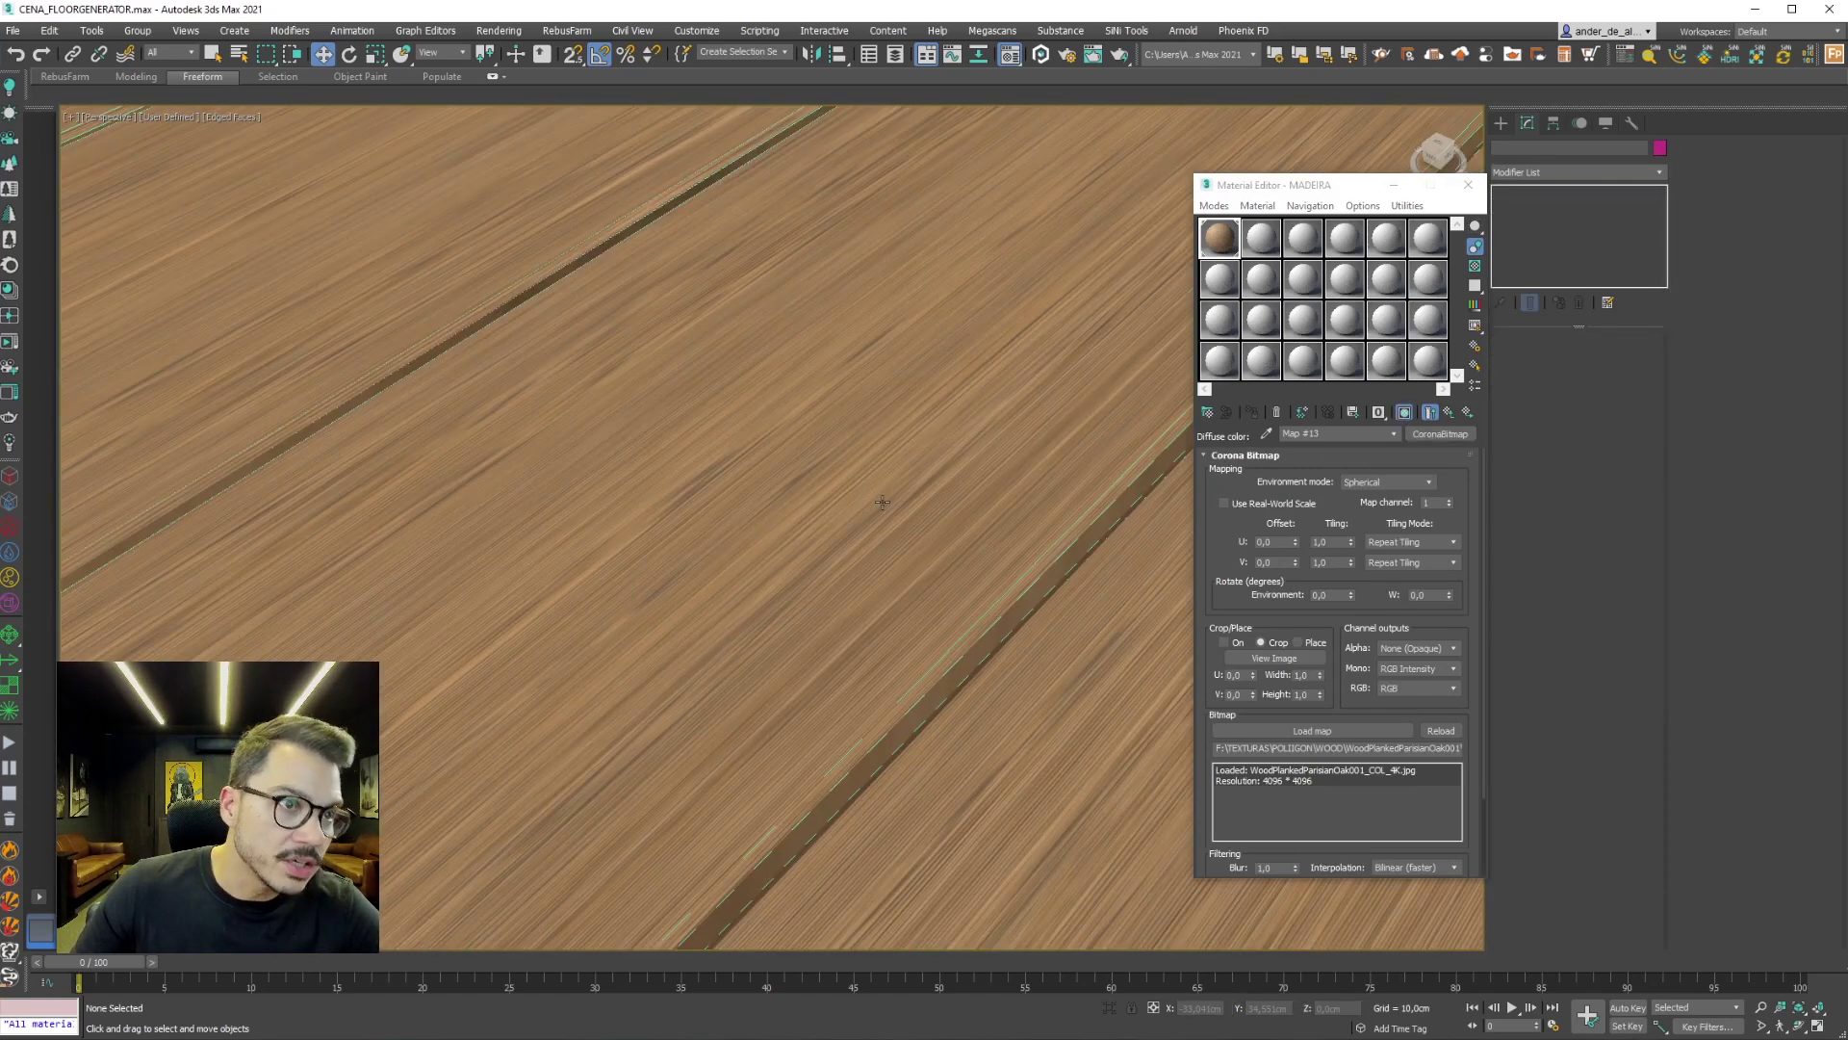
scroll(882, 501, "down", 2)
scroll(943, 548, "down", 3)
scroll(994, 599, "down", 3)
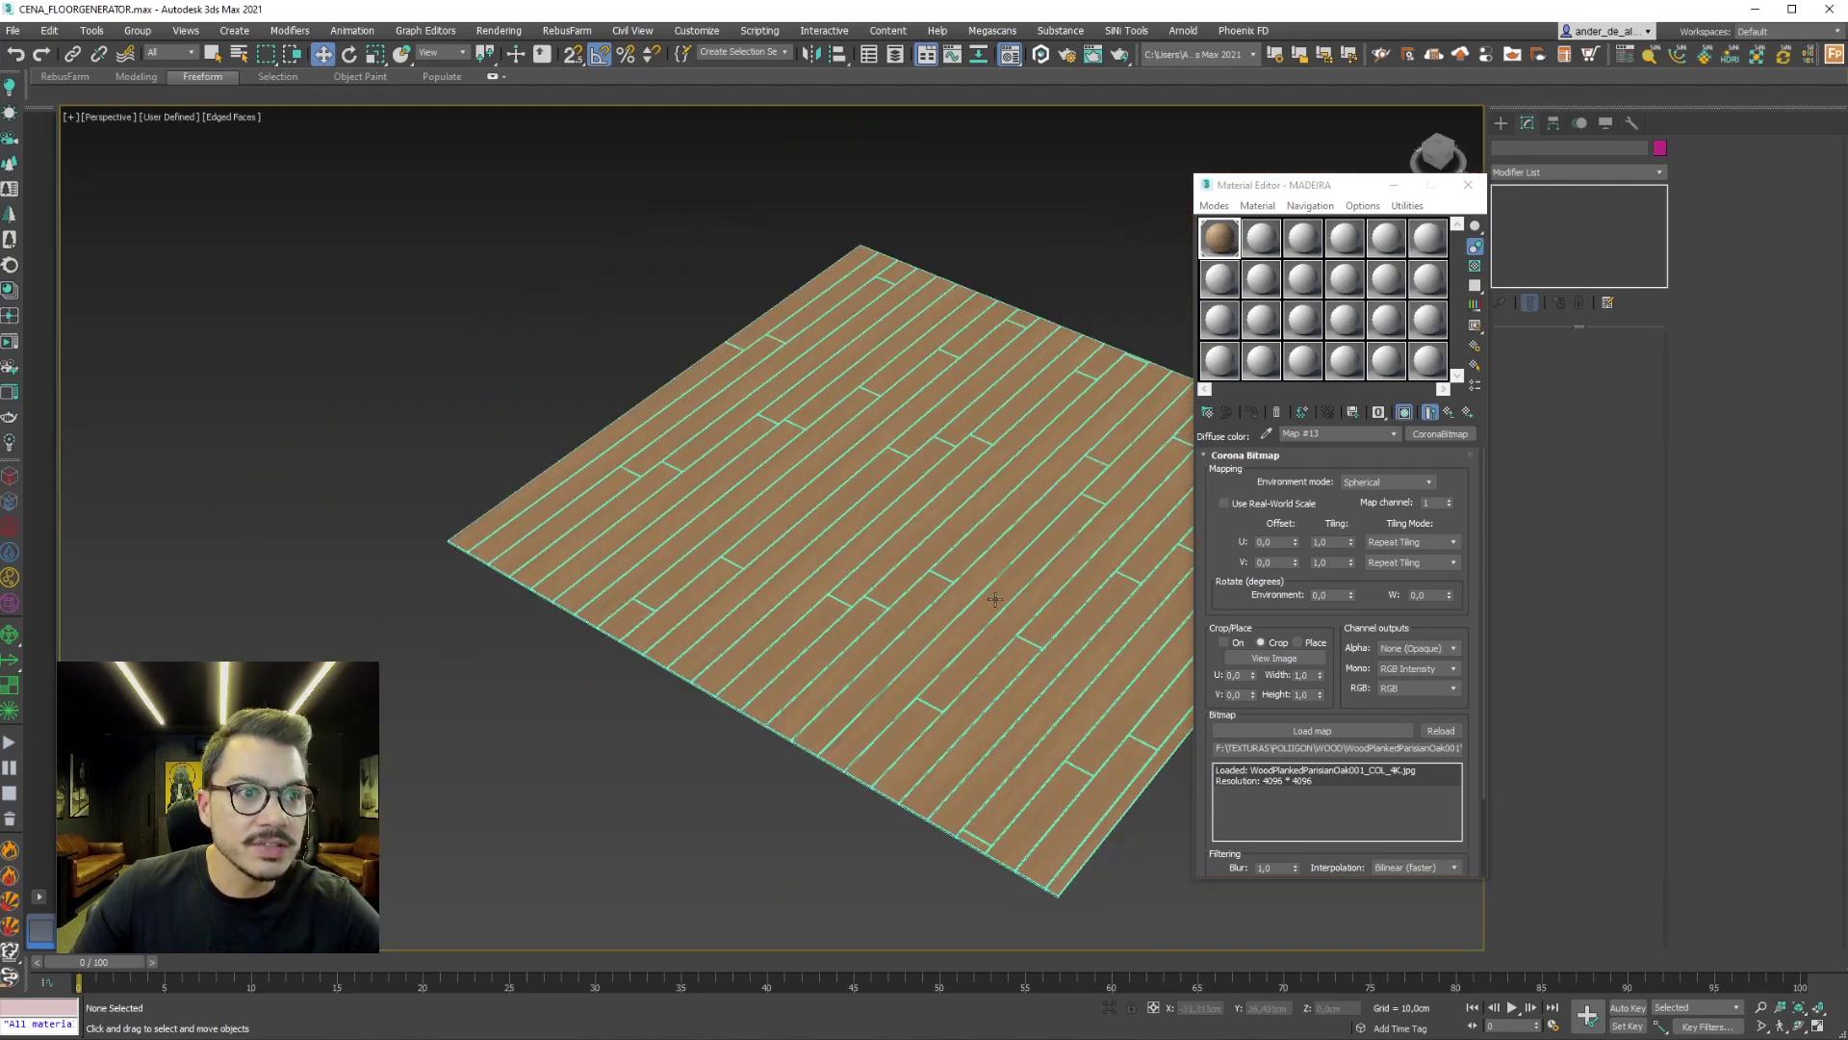
middle_click_drag(995, 599, 906, 532)
Close the Material Editor and reselect the floor plane
left_click(1395, 185)
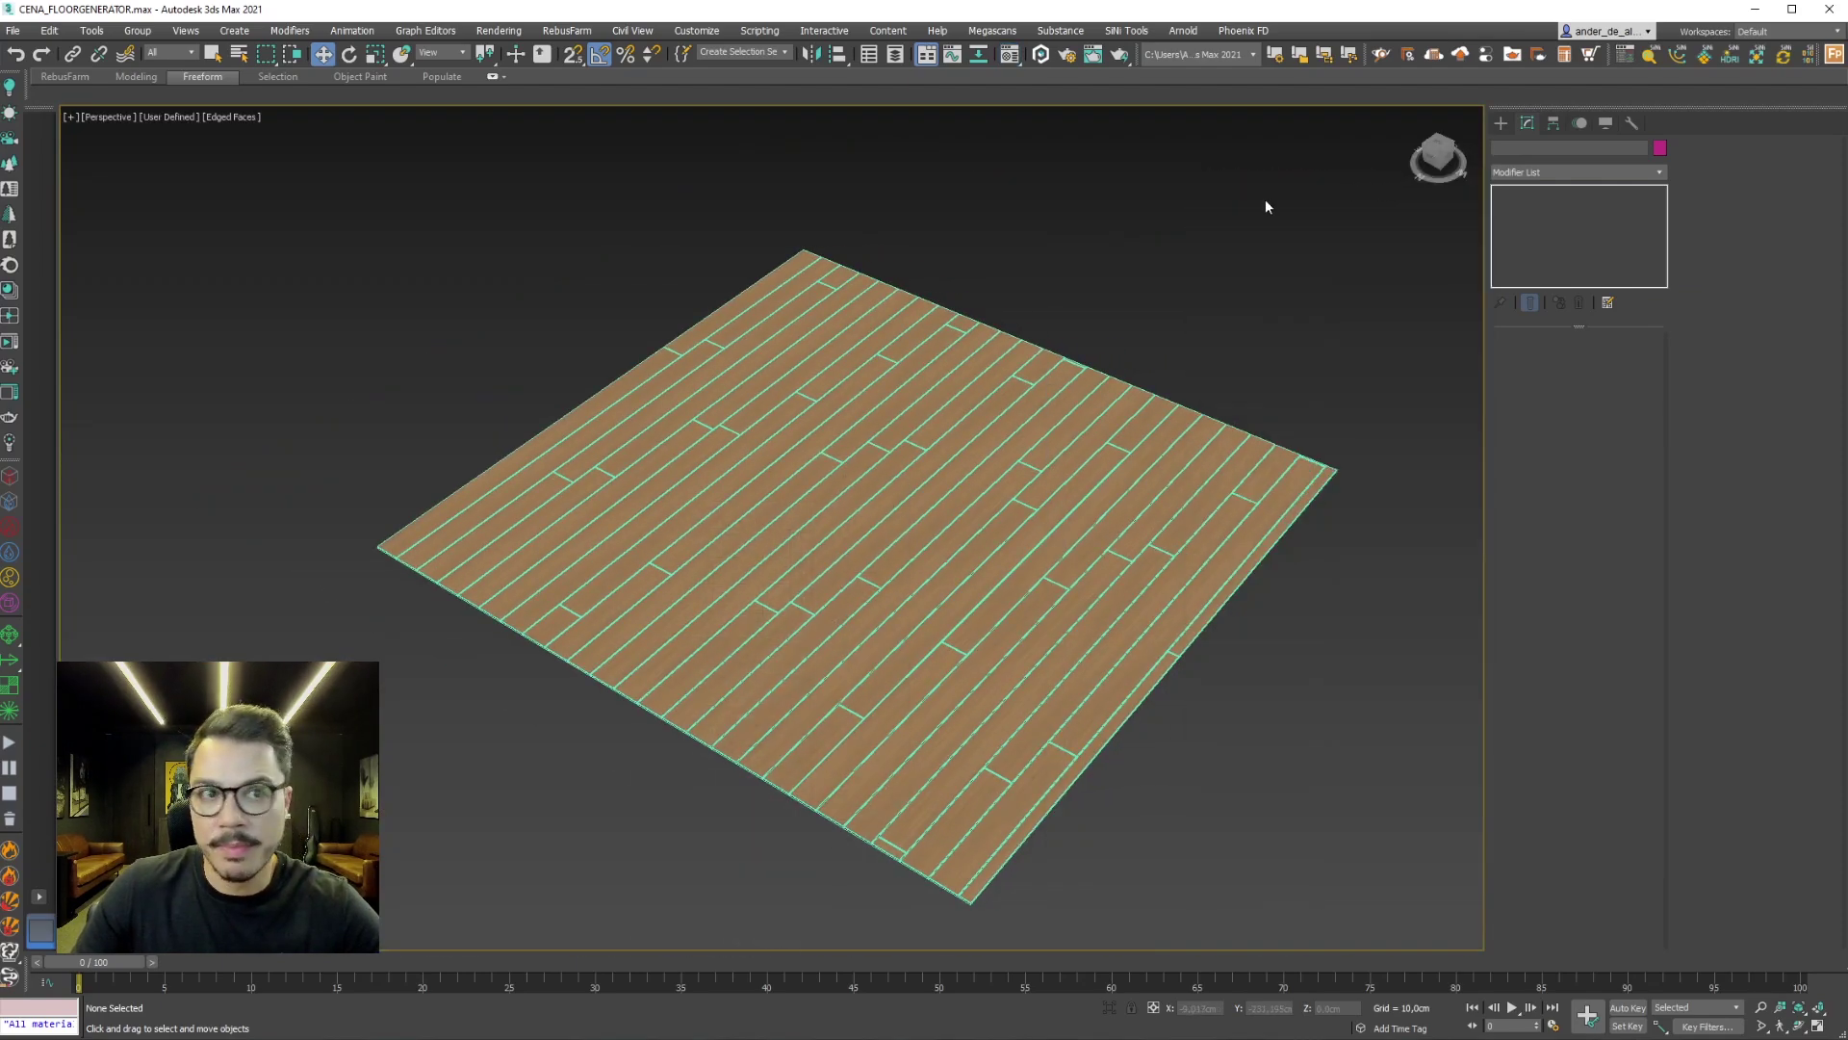
left_click(841, 405)
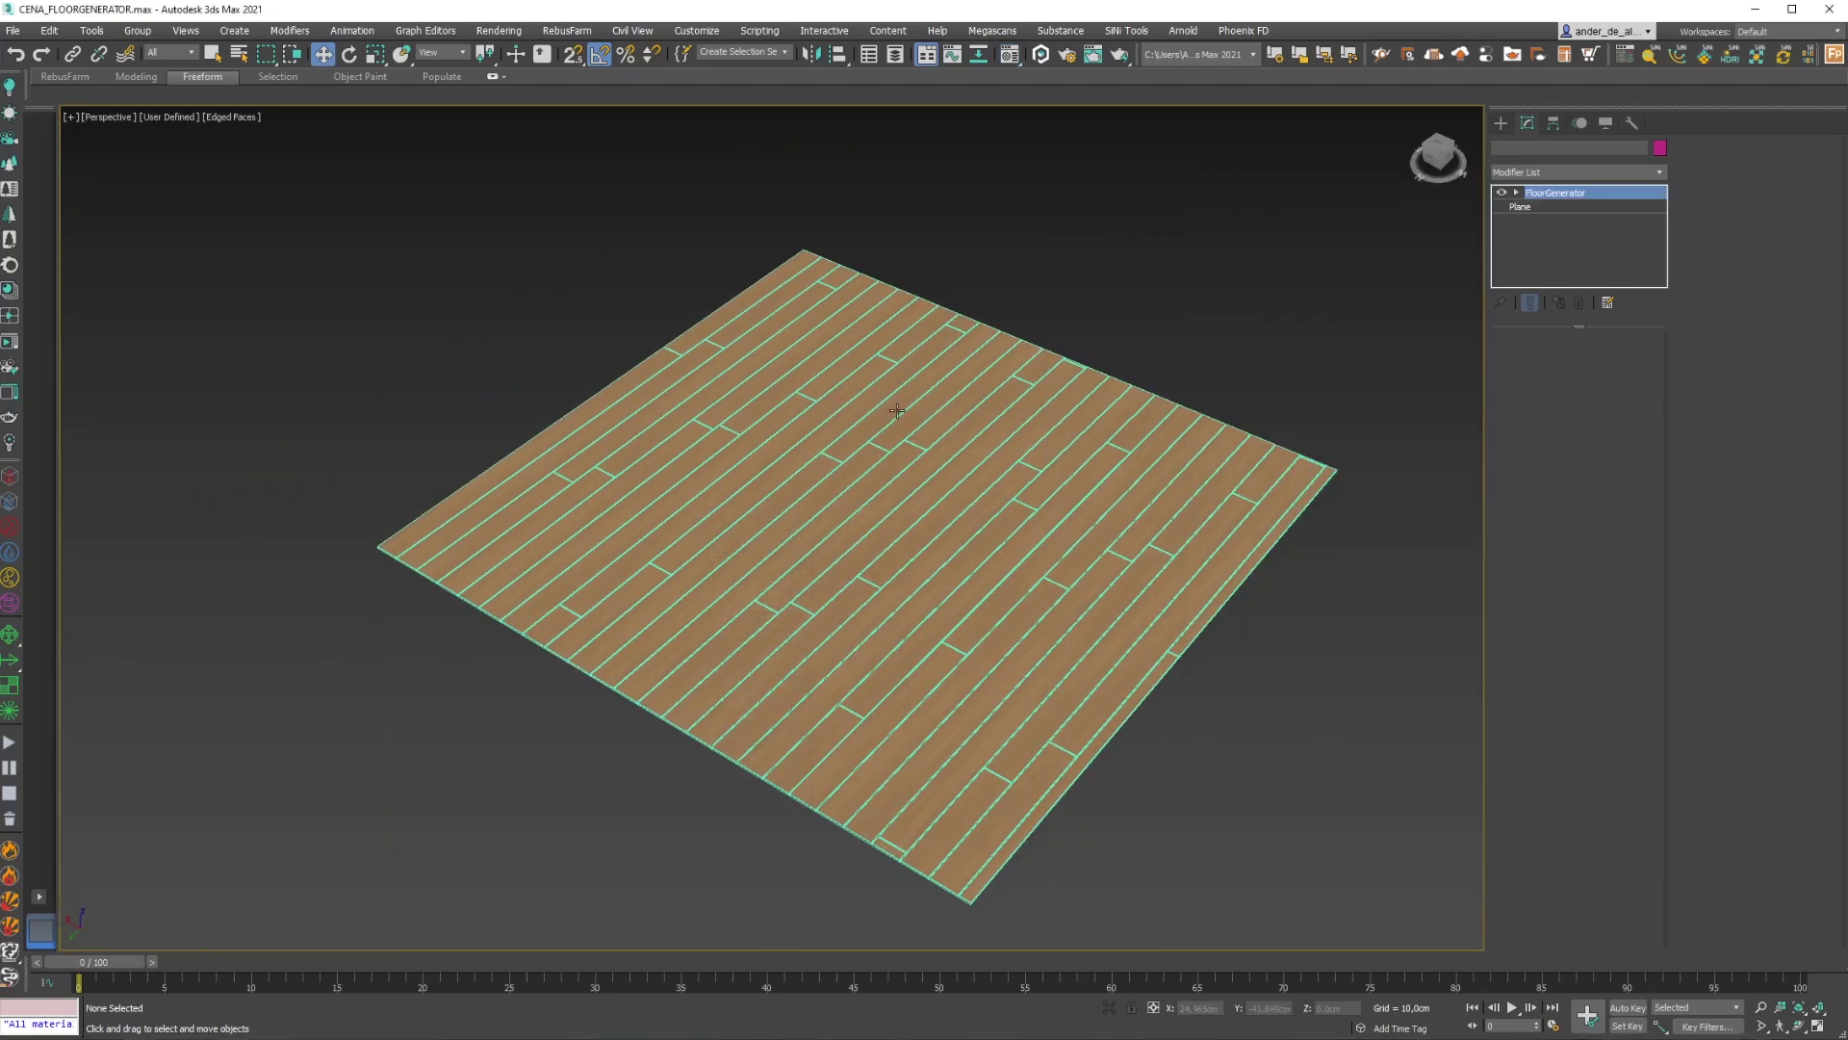
left_click(290, 30)
mouse_move(315, 208)
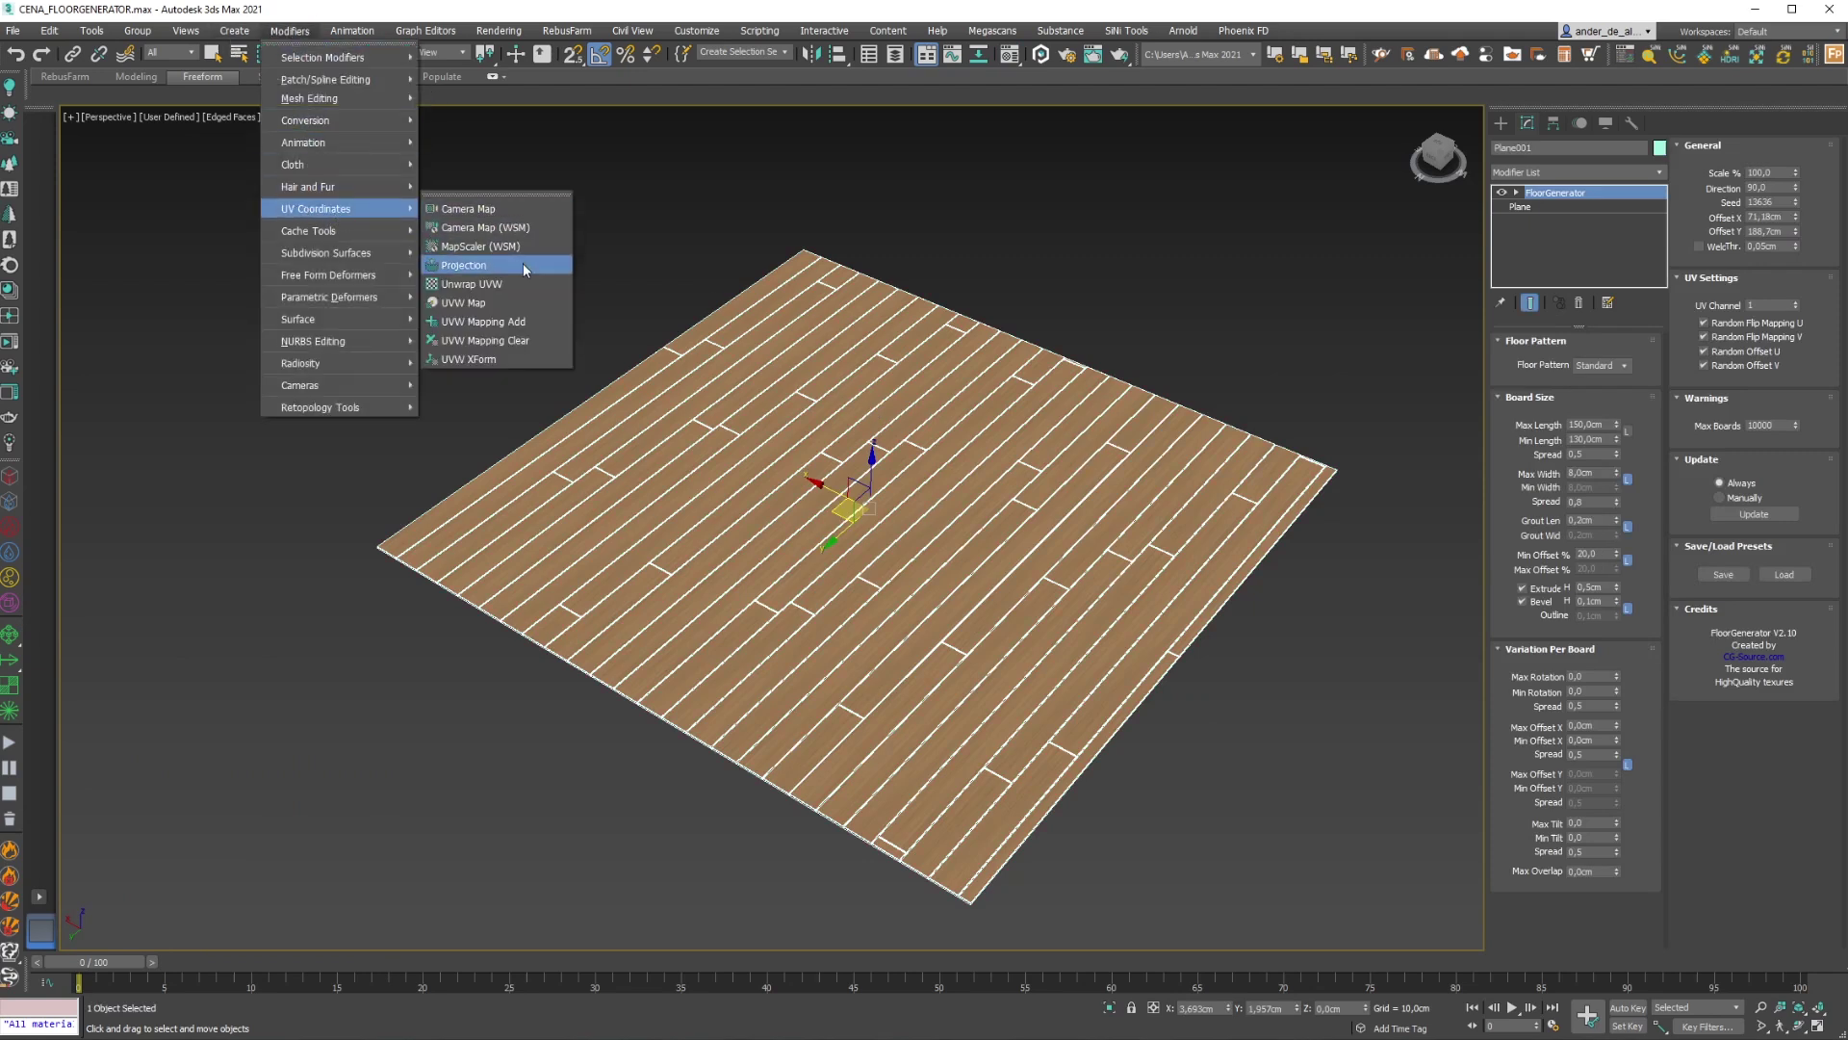
Add a UVW Map modifier to the floor using Box mapping with 200 cm height
left_click(464, 302)
scroll(907, 570, "up", 4)
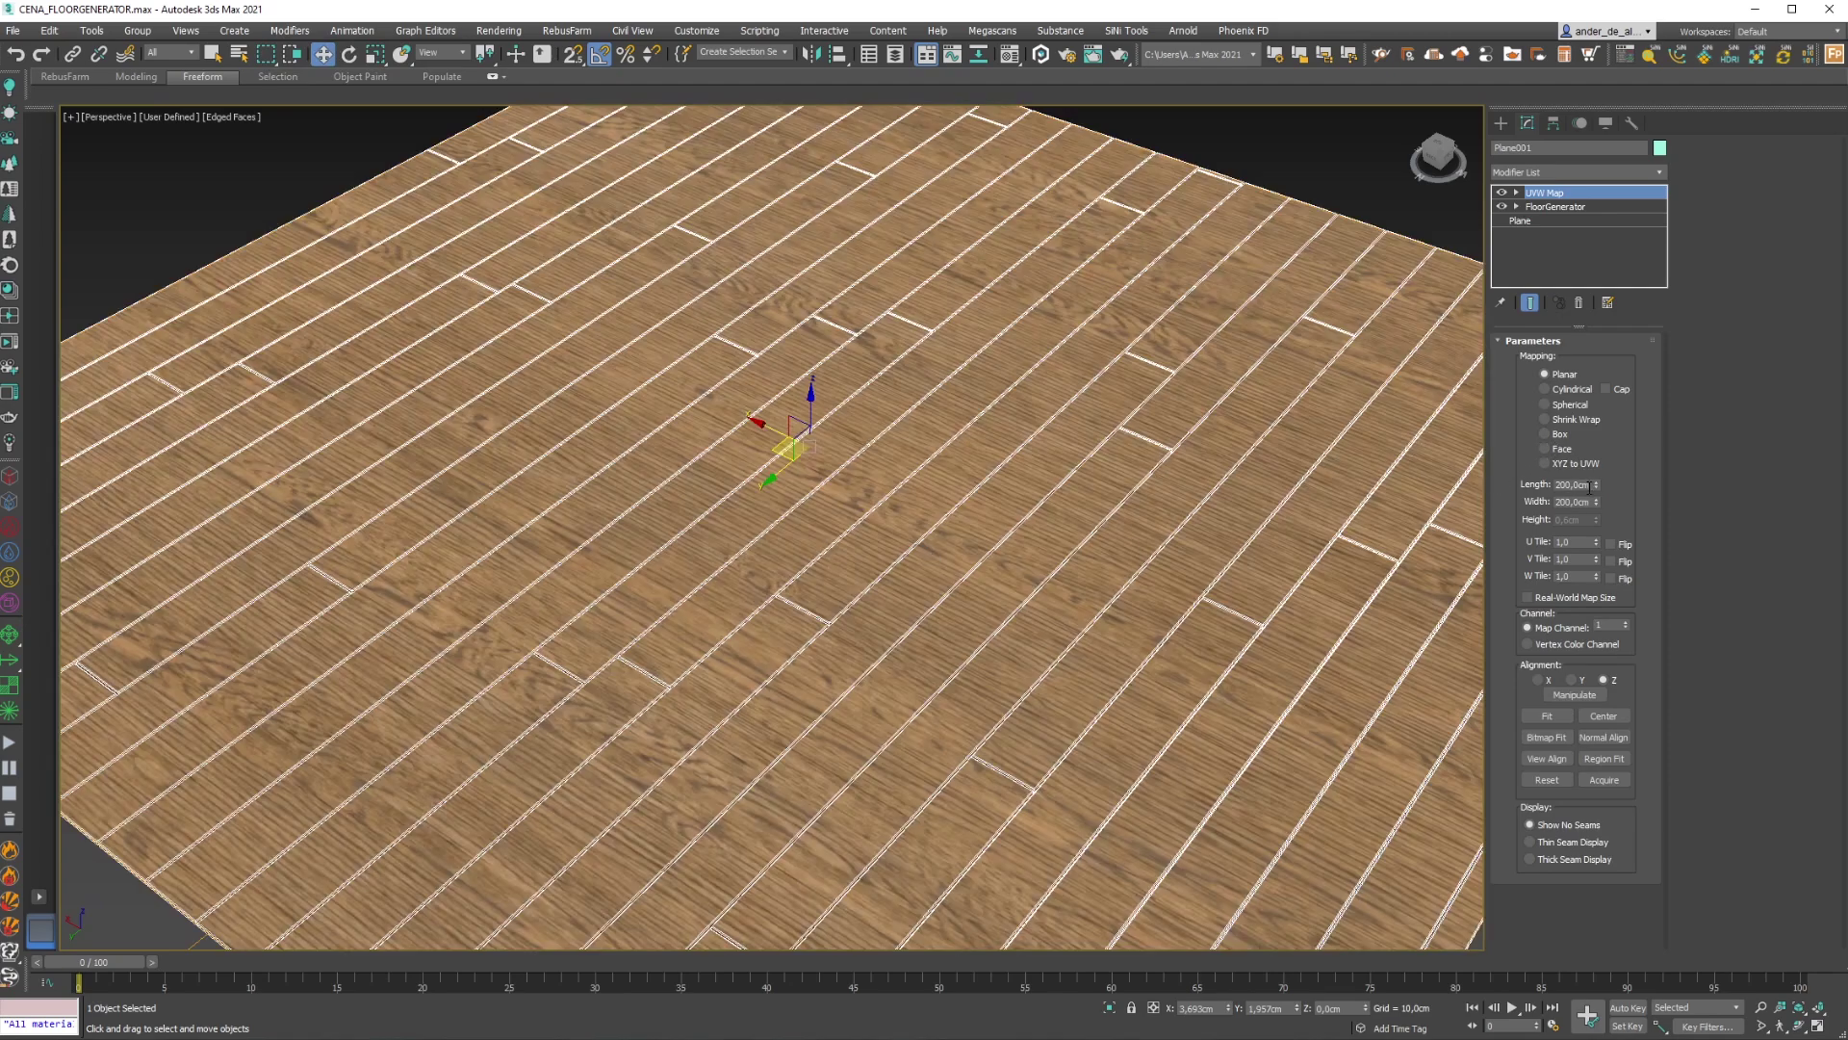
middle_click_drag(1152, 630, 1163, 581)
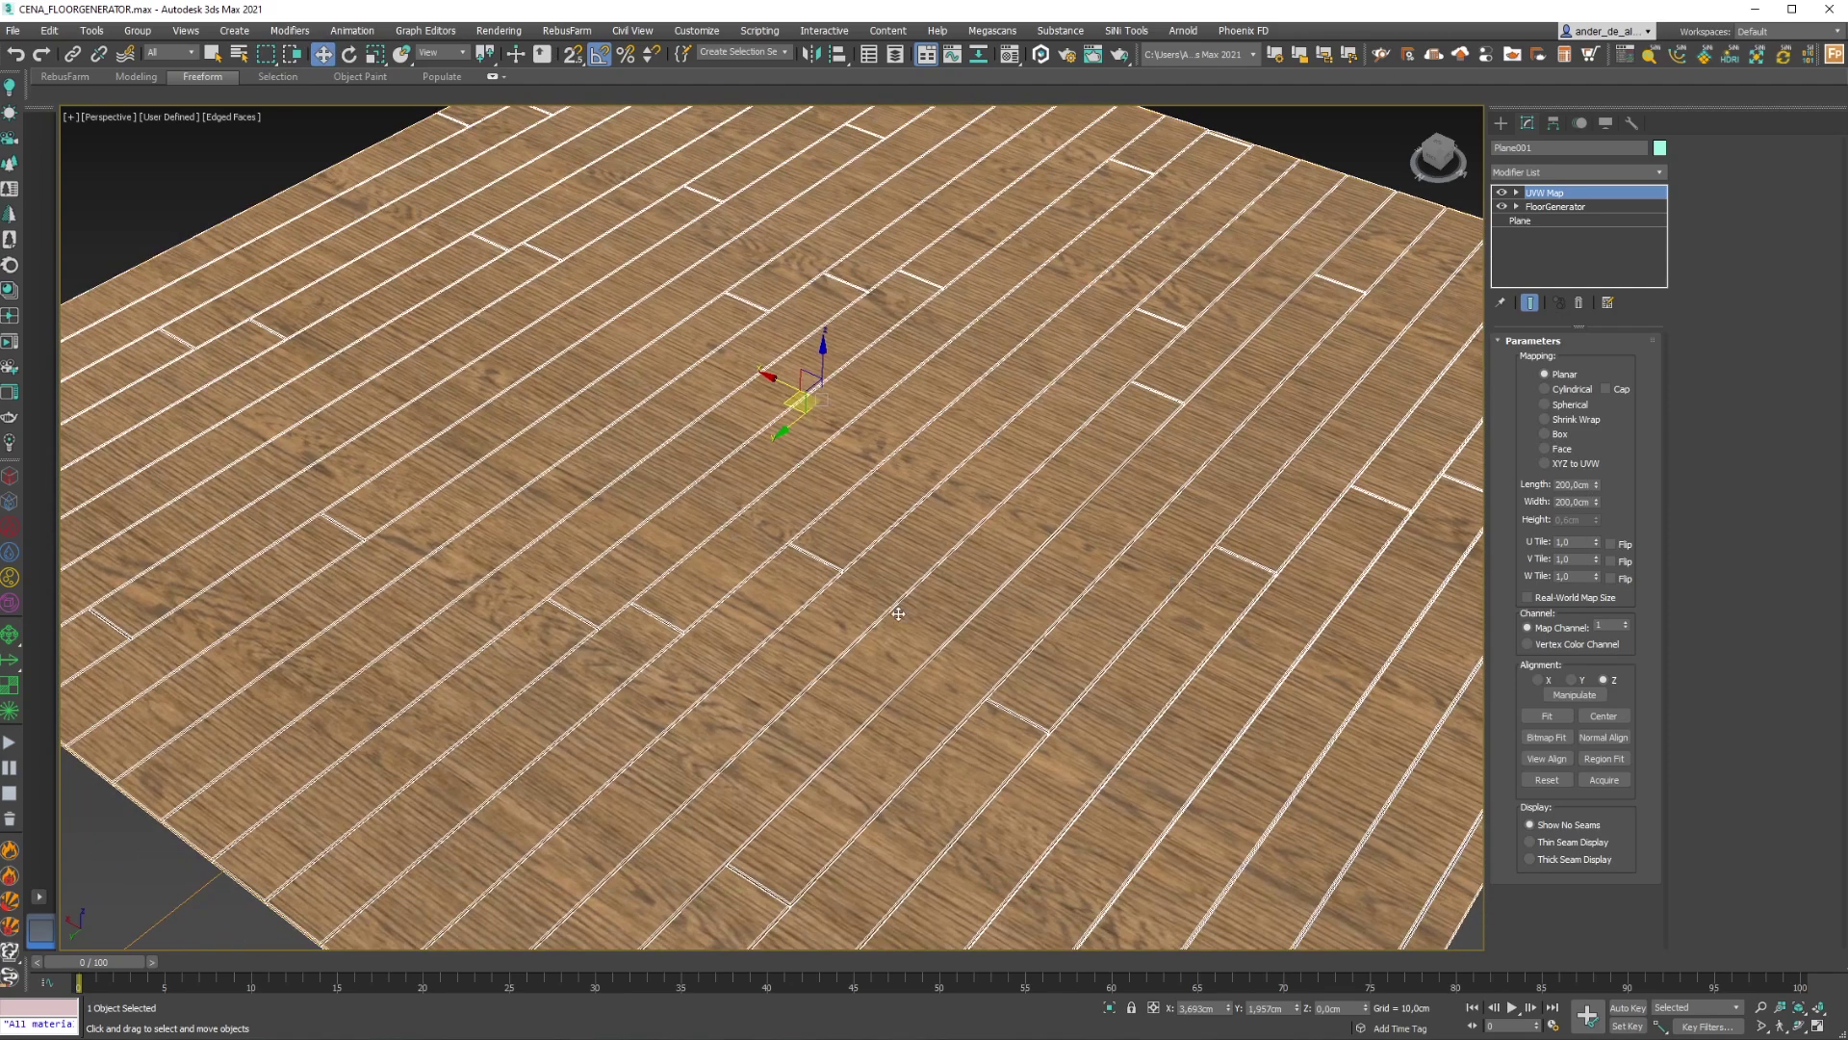
left_click(1539, 681)
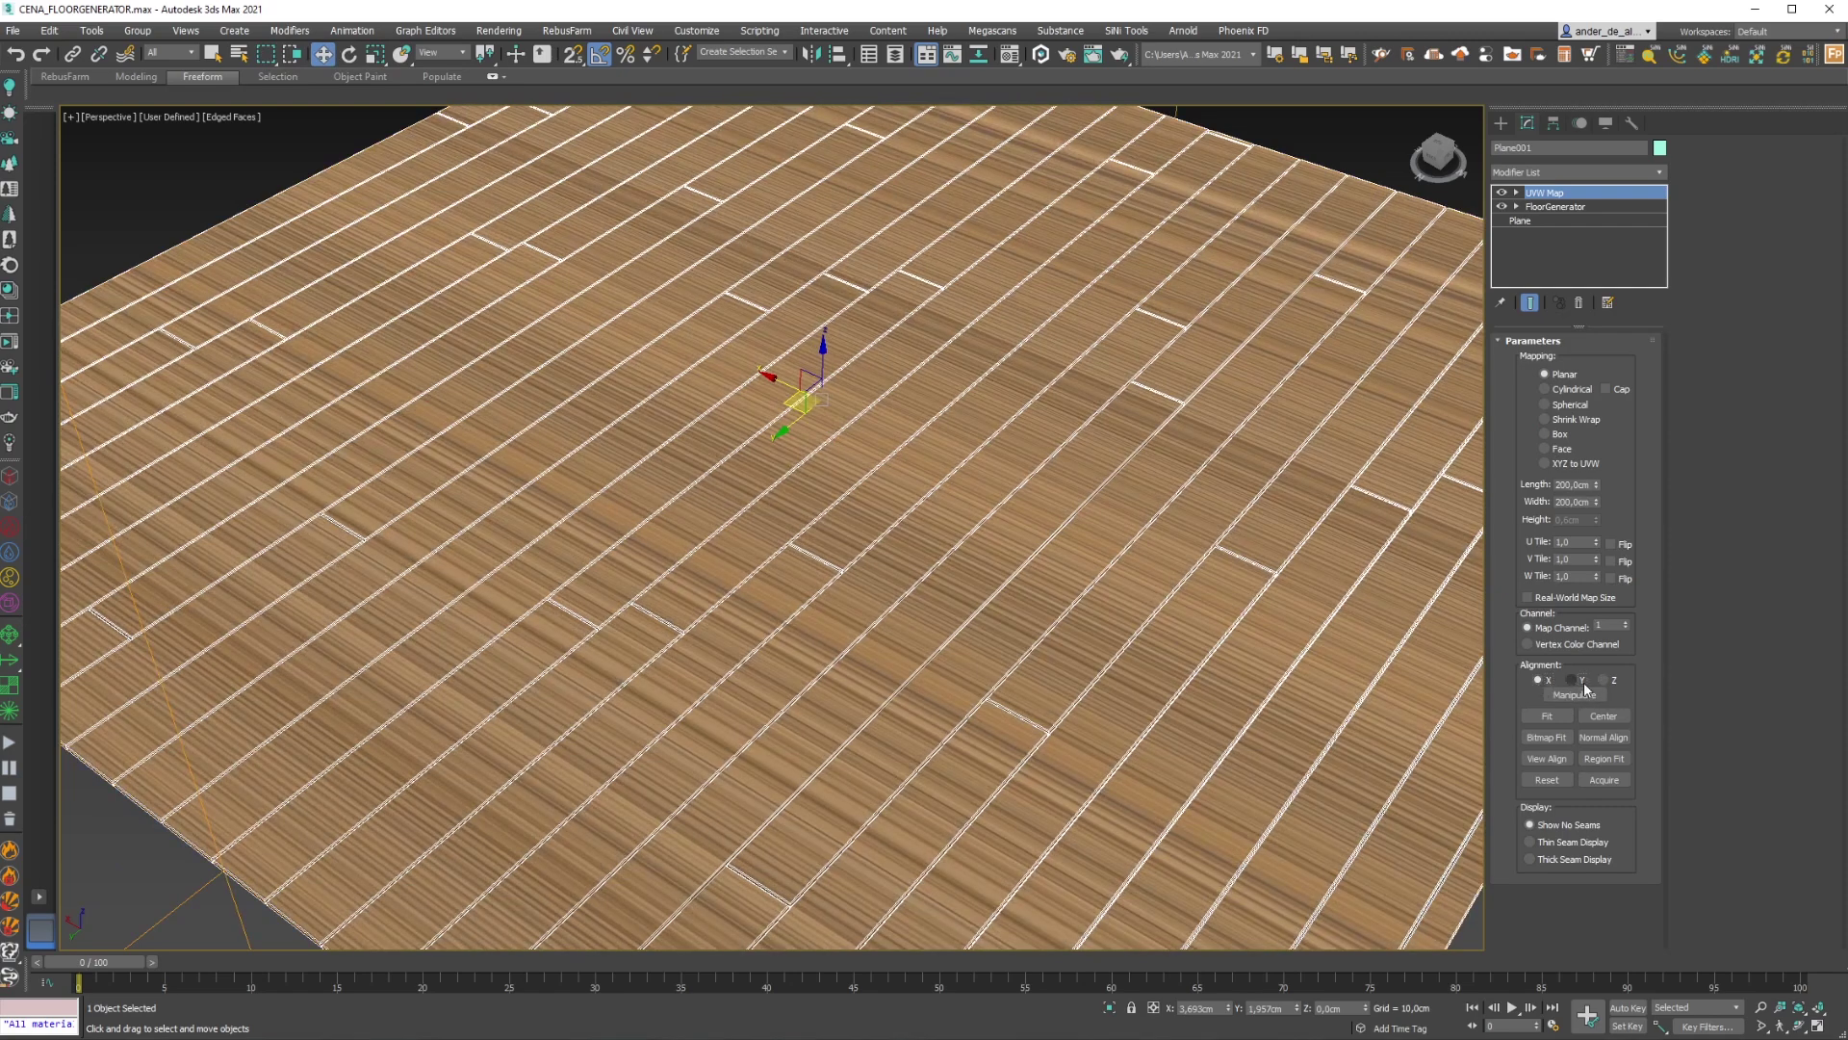
left_click(1585, 684)
left_click(1560, 435)
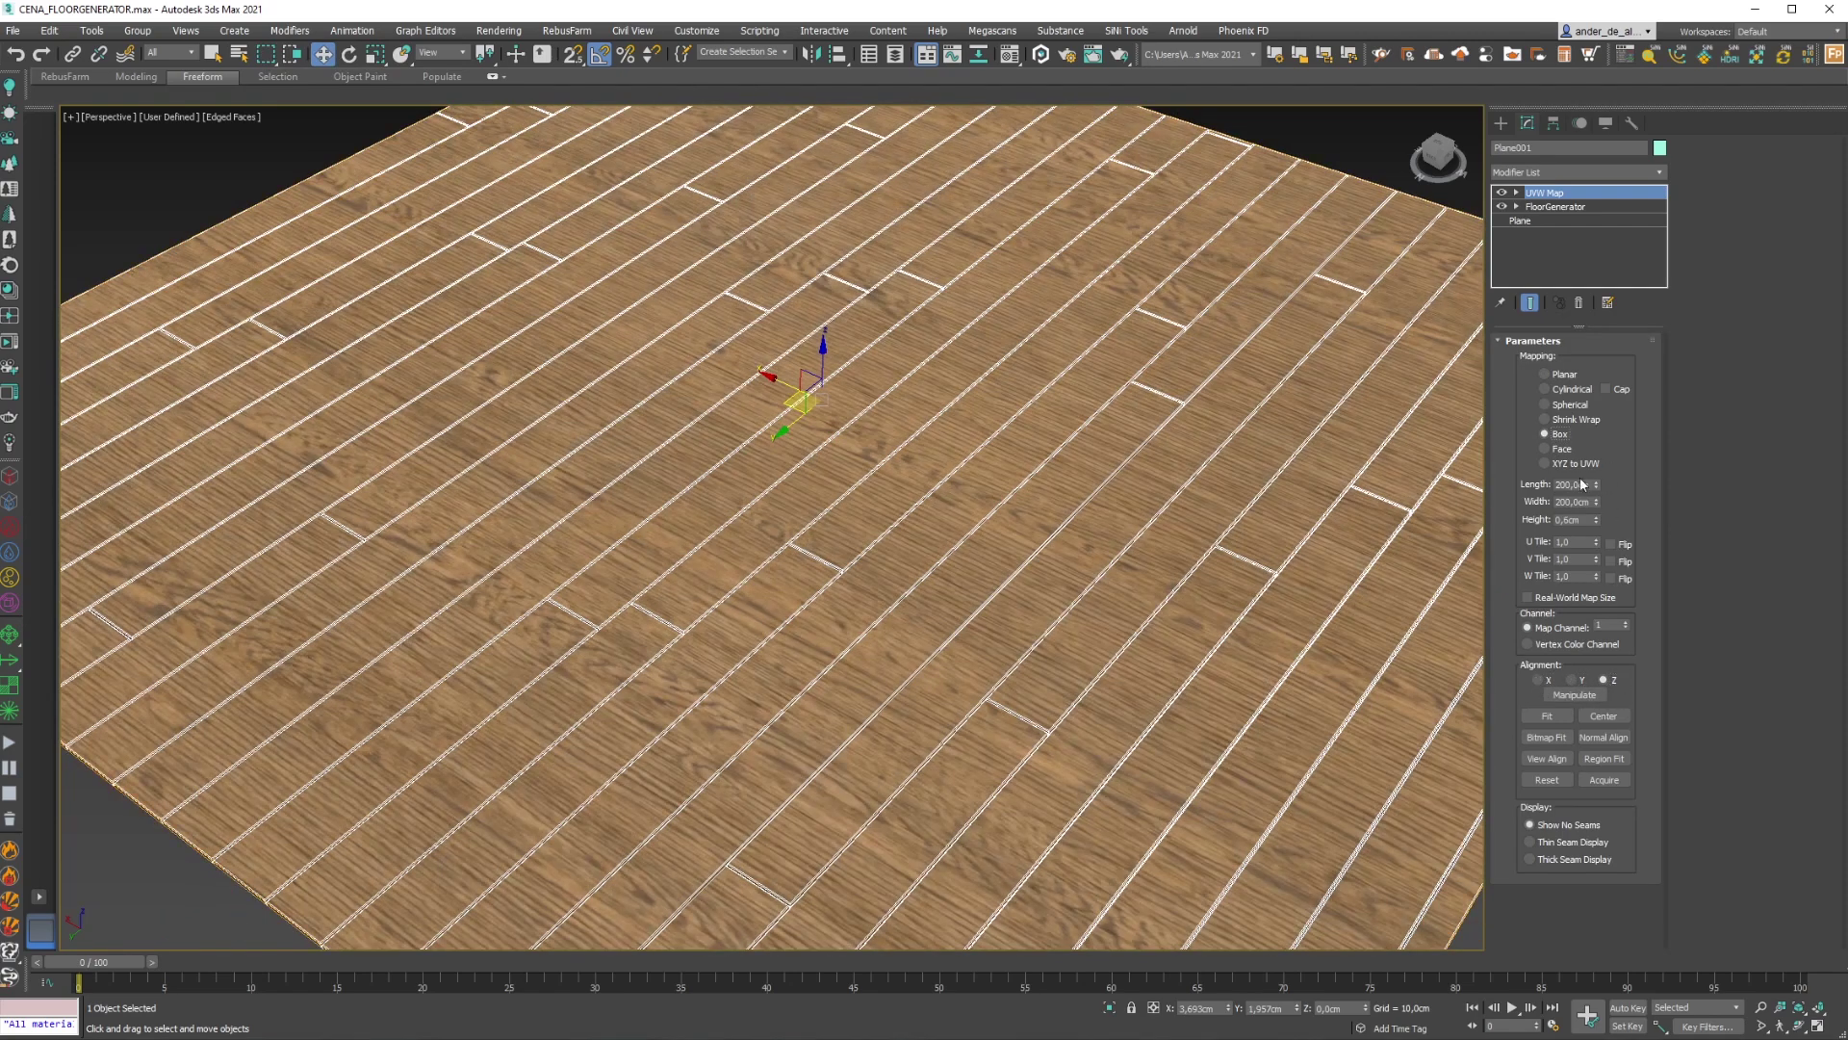
double_click(1580, 521)
type("0")
key("Return")
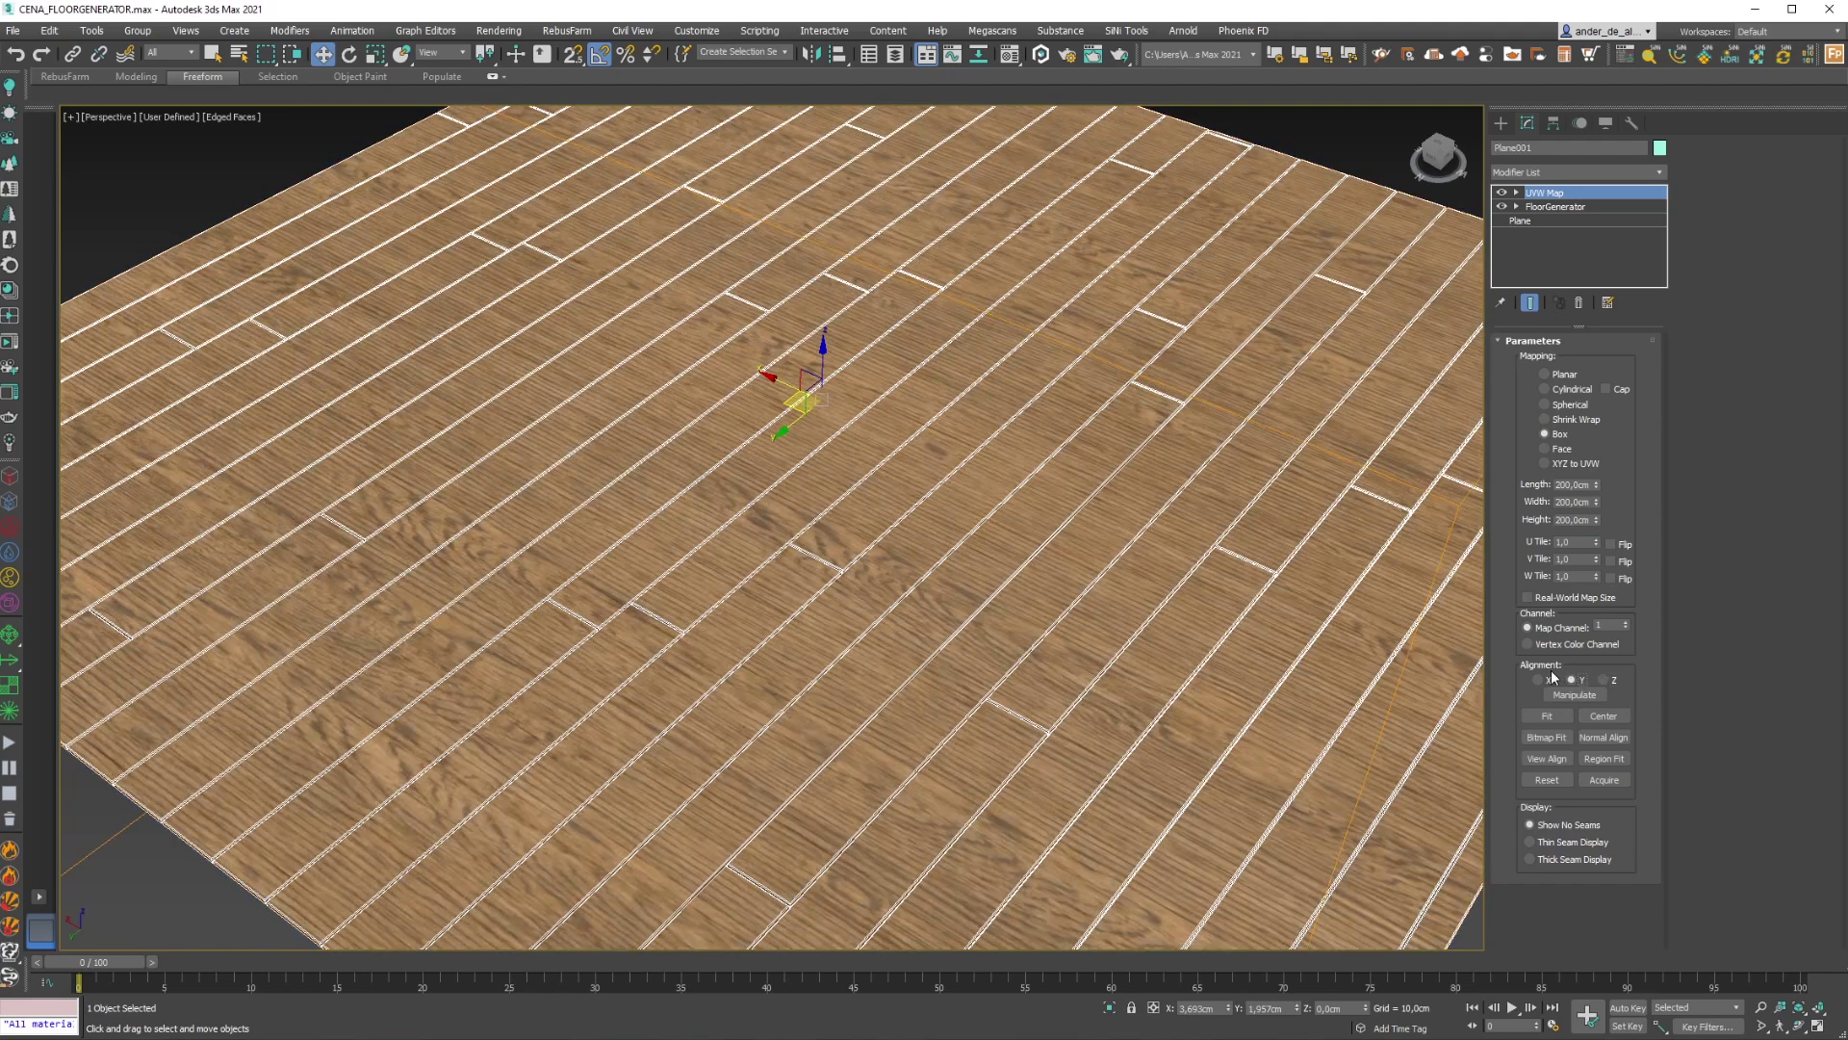
left_click(1538, 680)
middle_click_drag(1444, 847, 1291, 789)
left_click(1298, 776)
Turn off edged faces, select the floor plane and orbit to view its edge
scroll(973, 627, "down", 3)
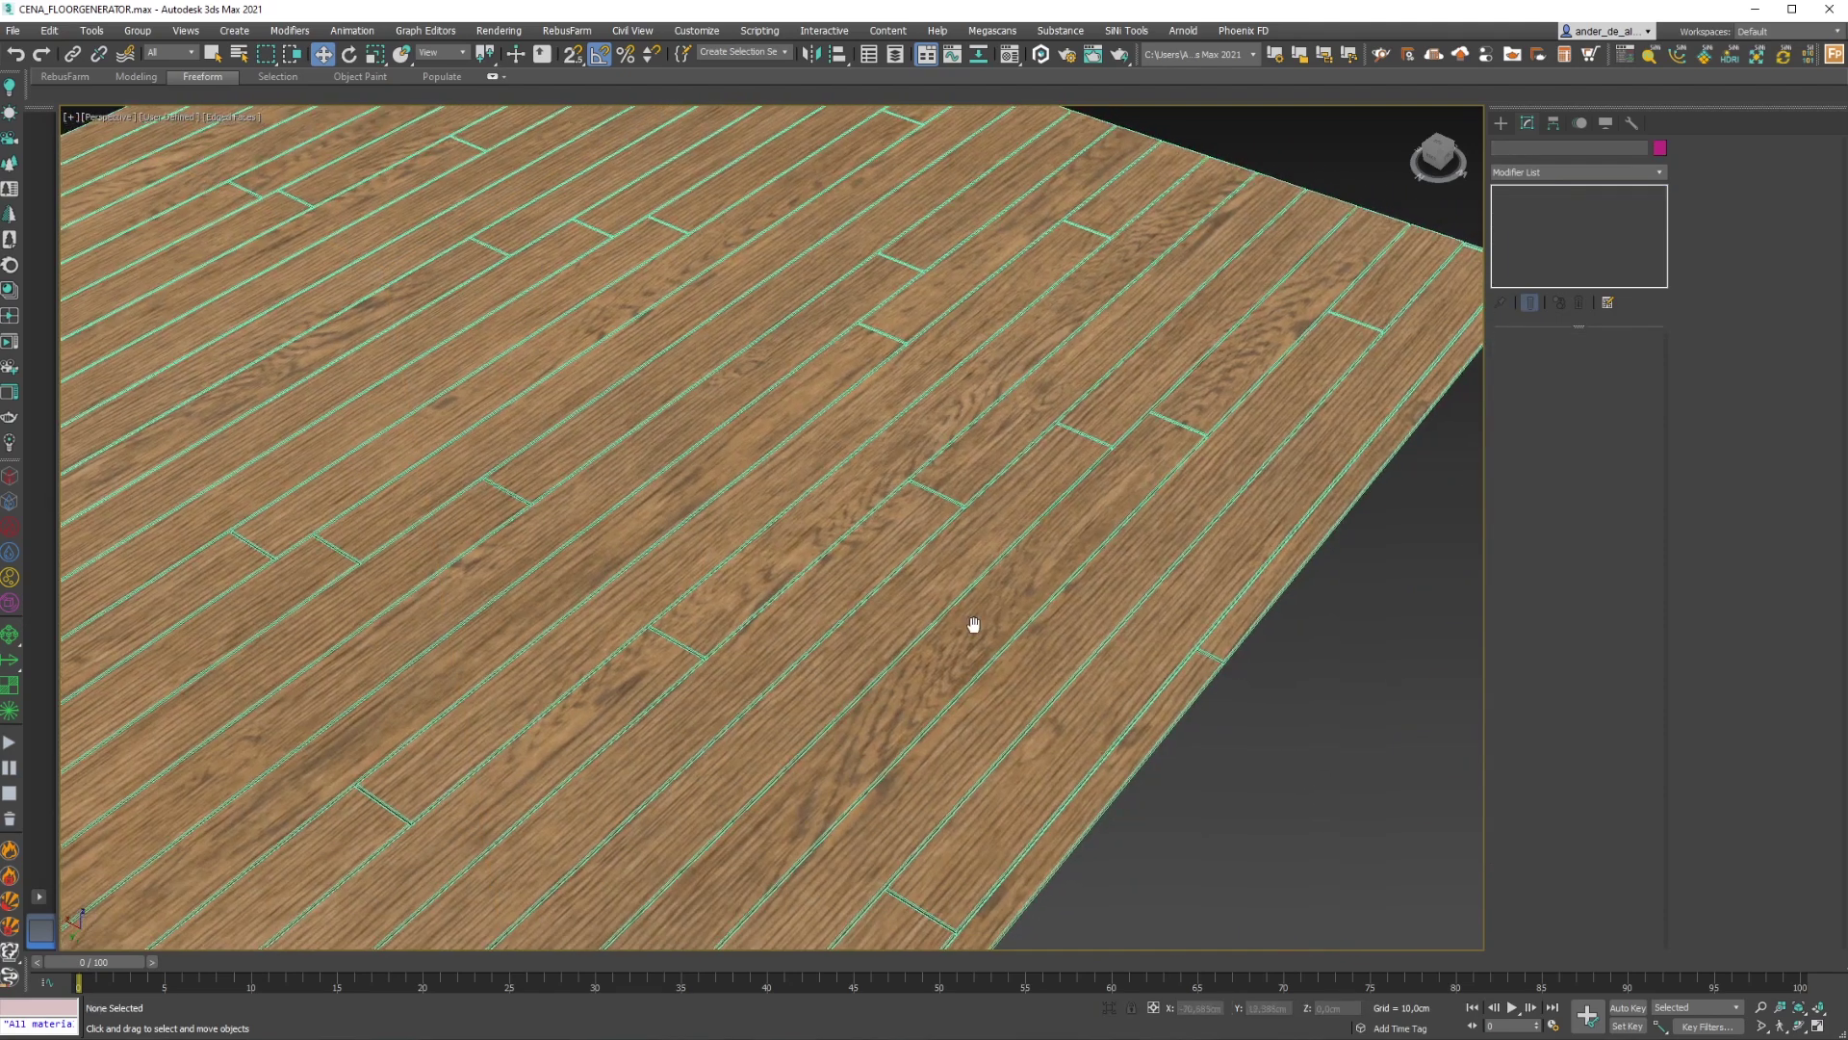
scroll(973, 626, "down", 2)
key("F4")
scroll(943, 616, "up", 6)
scroll(911, 605, "up", 3)
scroll(944, 616, "down", 3)
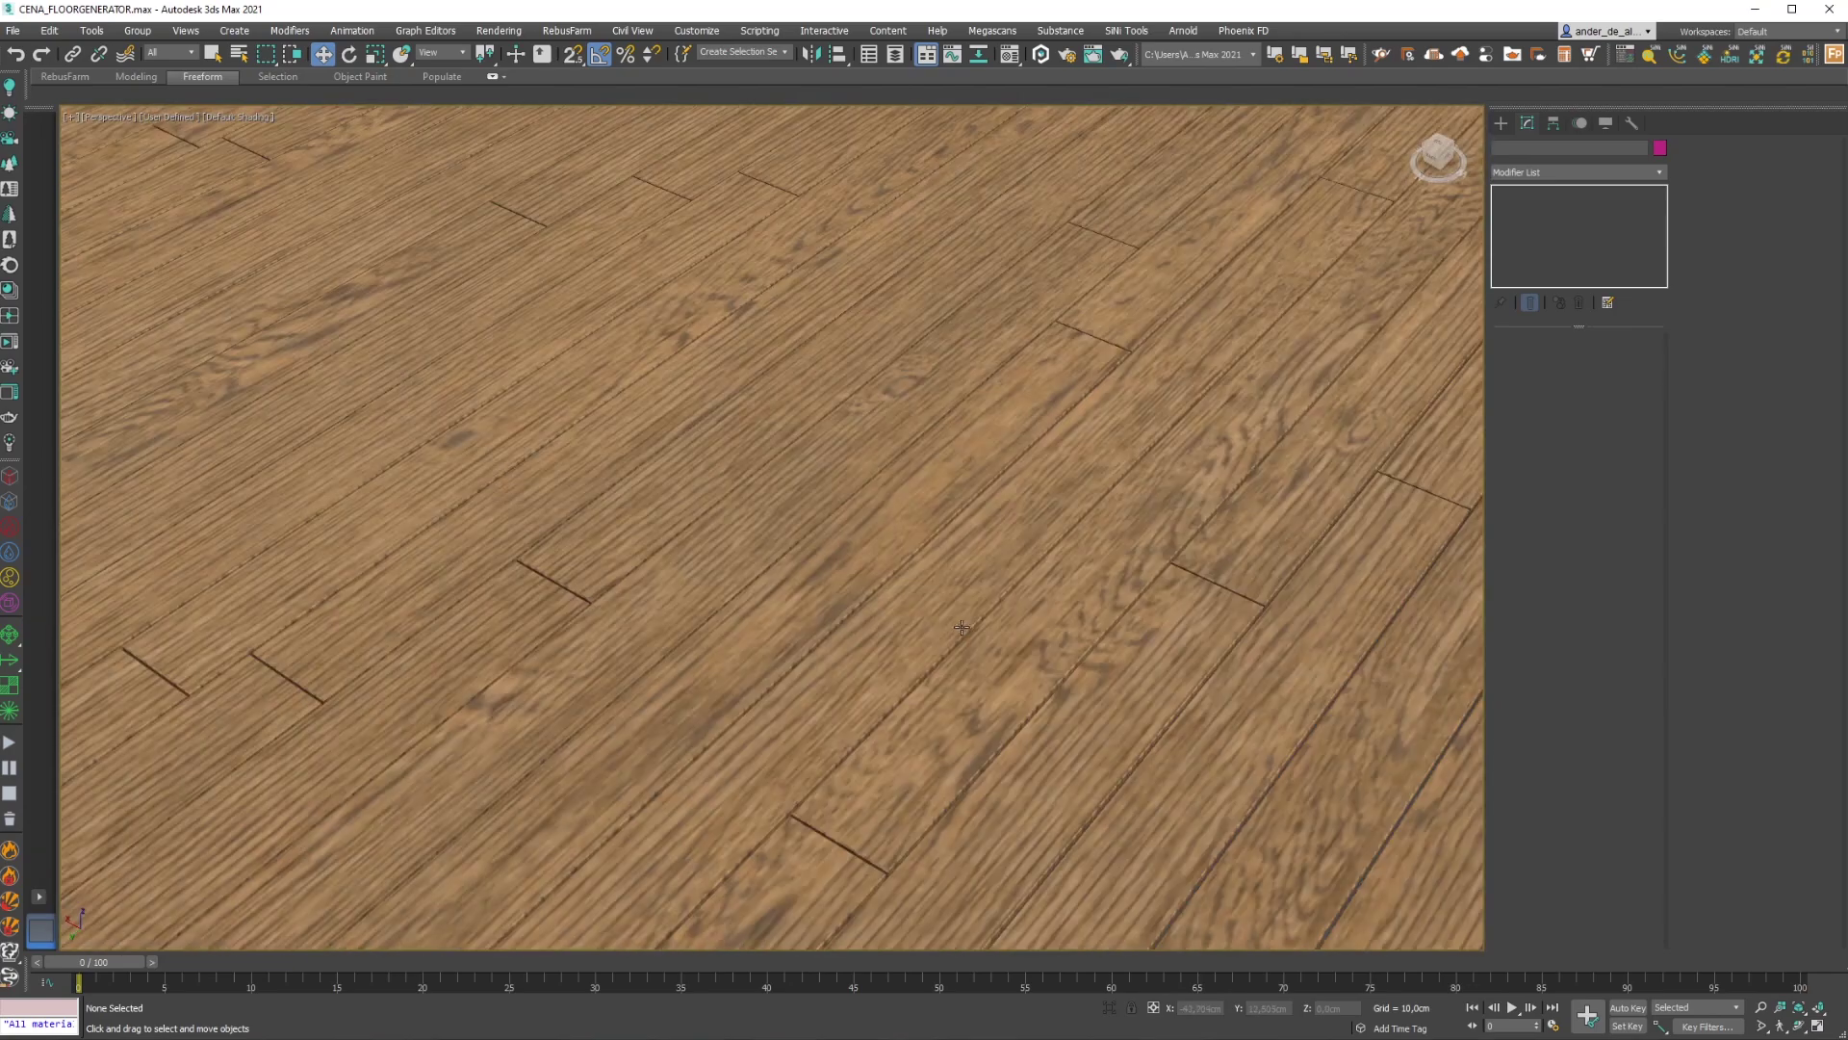
scroll(943, 616, "down", 3)
scroll(991, 607, "up", 4)
left_click(1004, 543)
scroll(1021, 592, "up", 1)
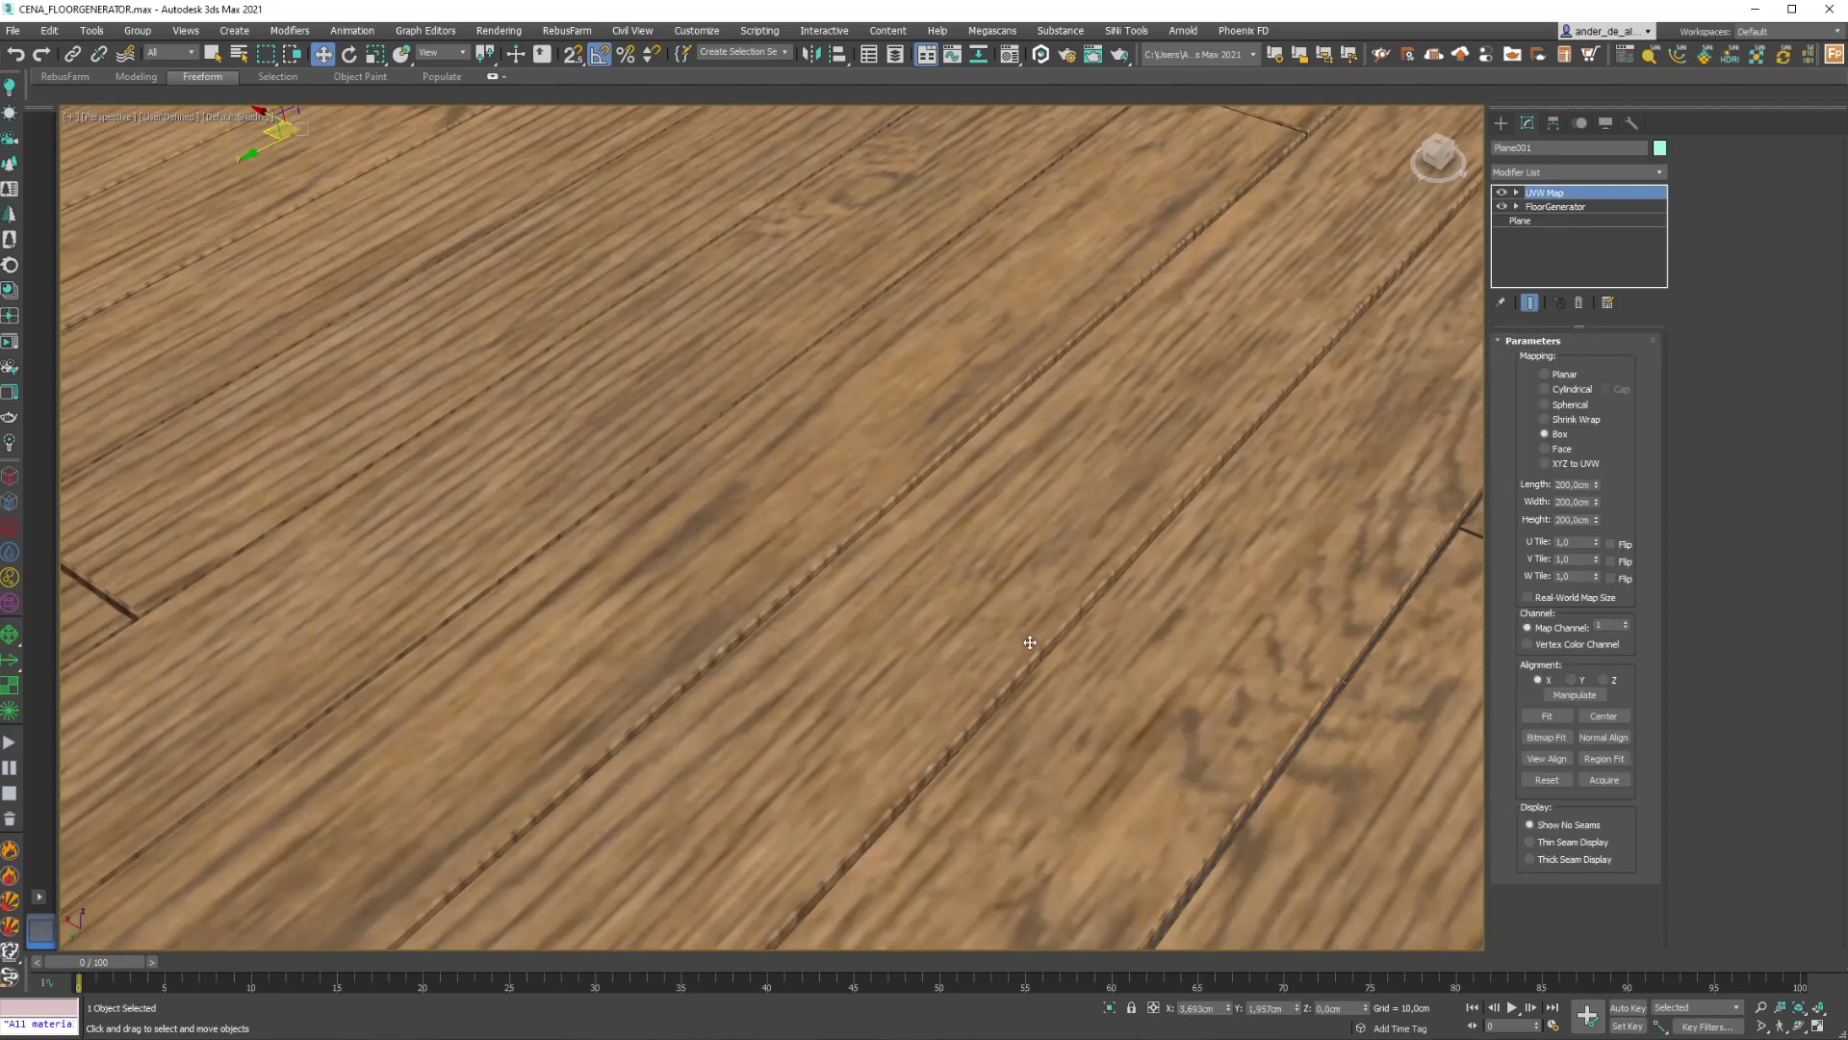
scroll(1028, 641, "up", 1)
scroll(1006, 664, "up", 1)
scroll(1007, 659, "up", 1)
scroll(963, 597, "down", 2)
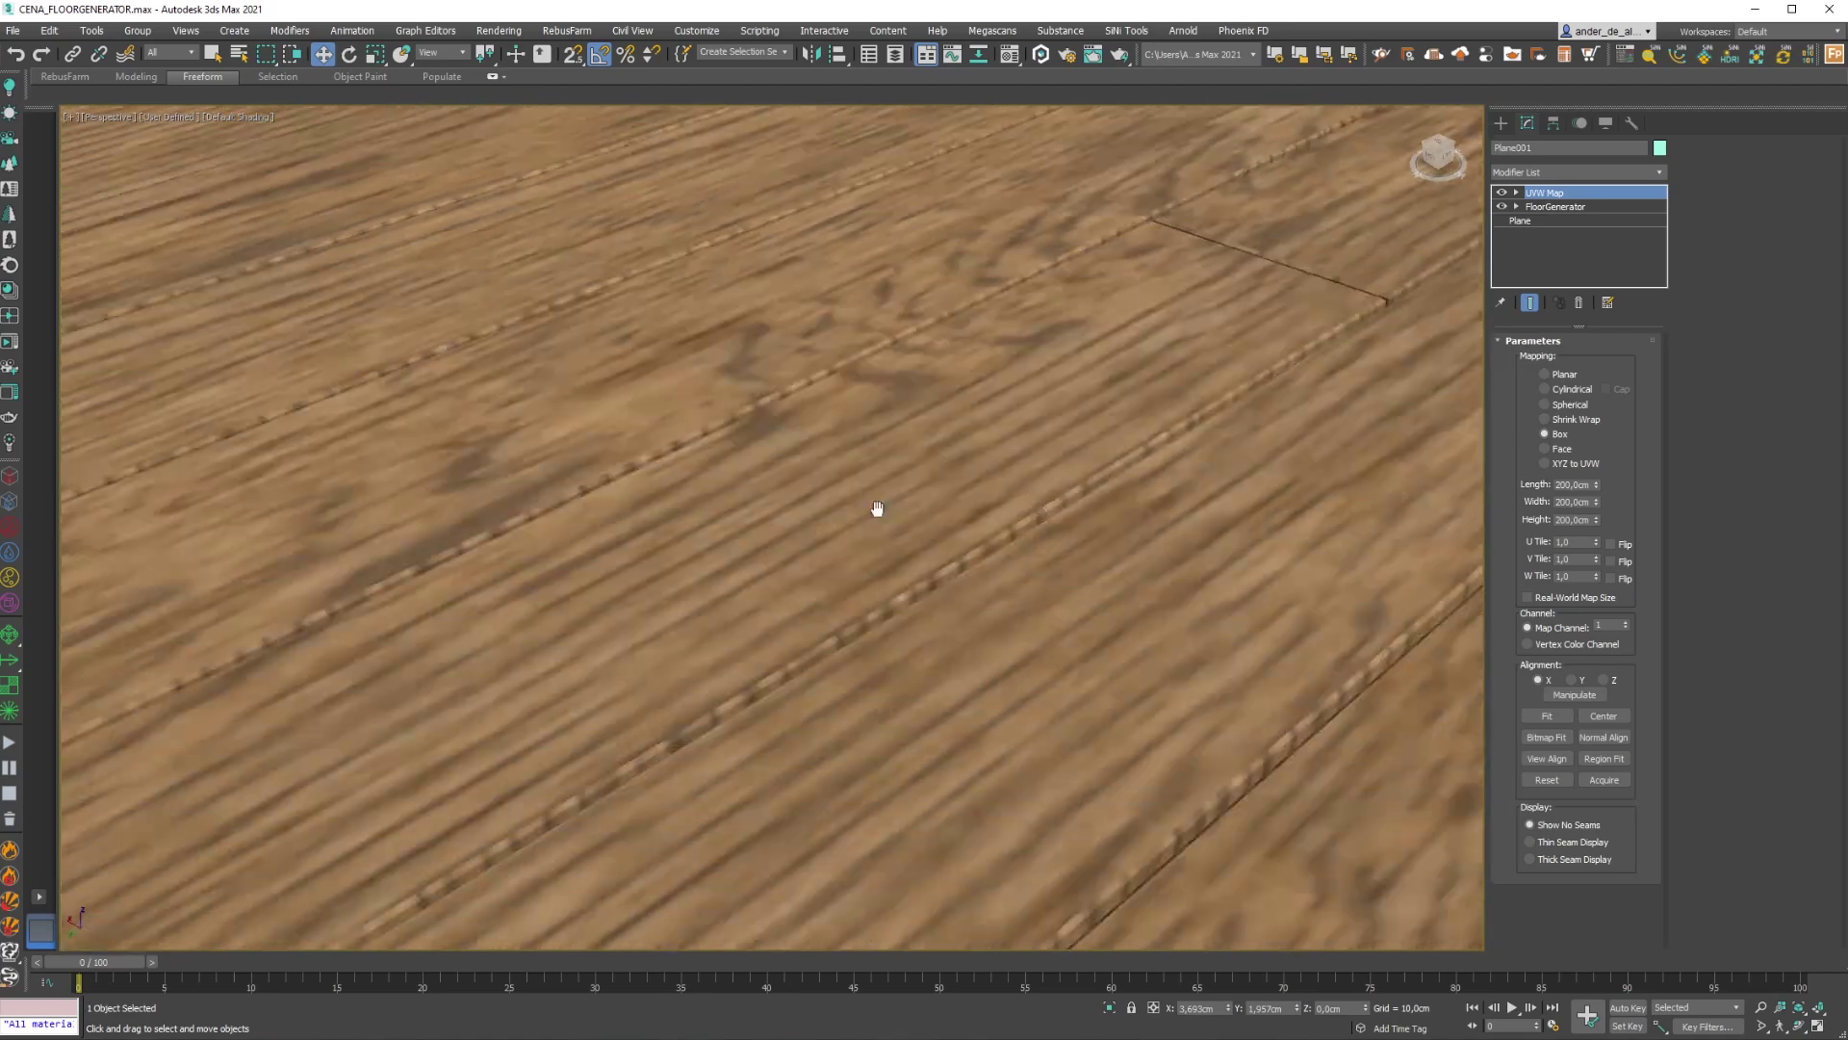
scroll(915, 511, "down", 2)
scroll(963, 510, "down", 2)
scroll(914, 520, "down", 2)
middle_click_drag(902, 520, 890, 575, "alt")
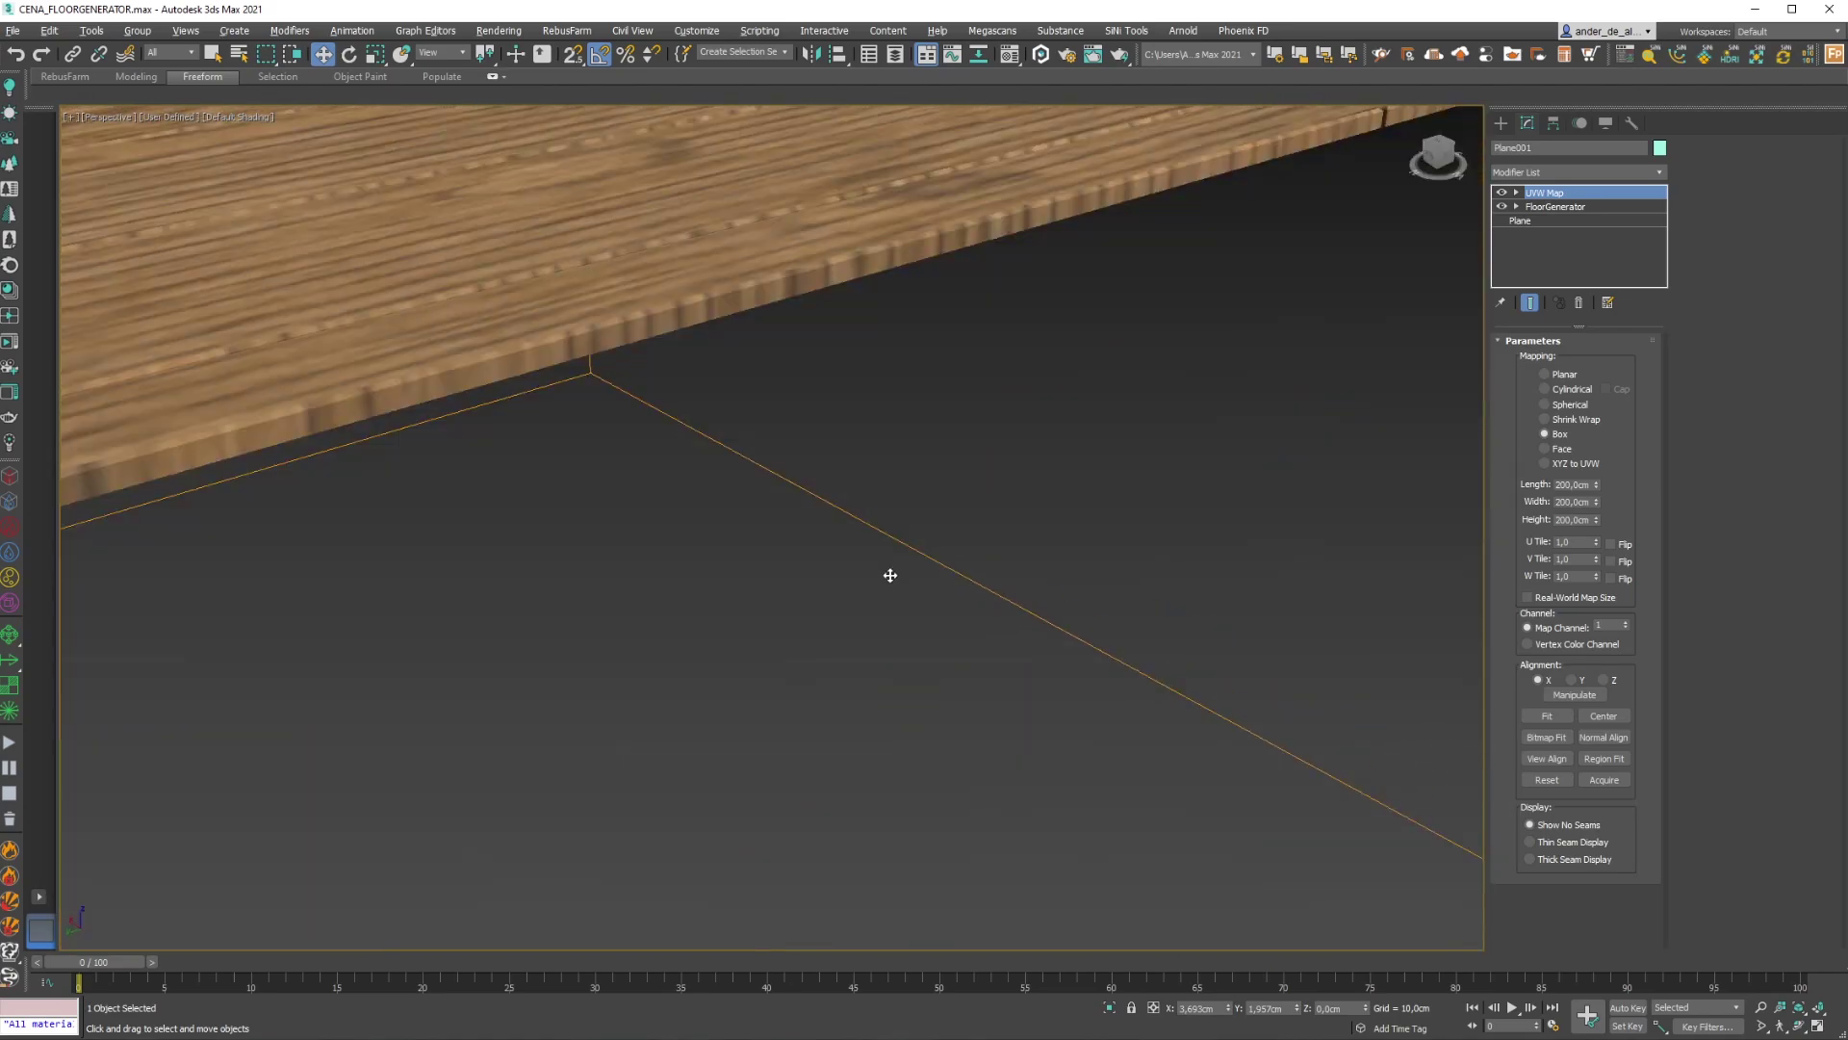
Rotate the UVW Map gizmo to -90 degrees on X with Angle Snap enabled
left_click(1517, 192)
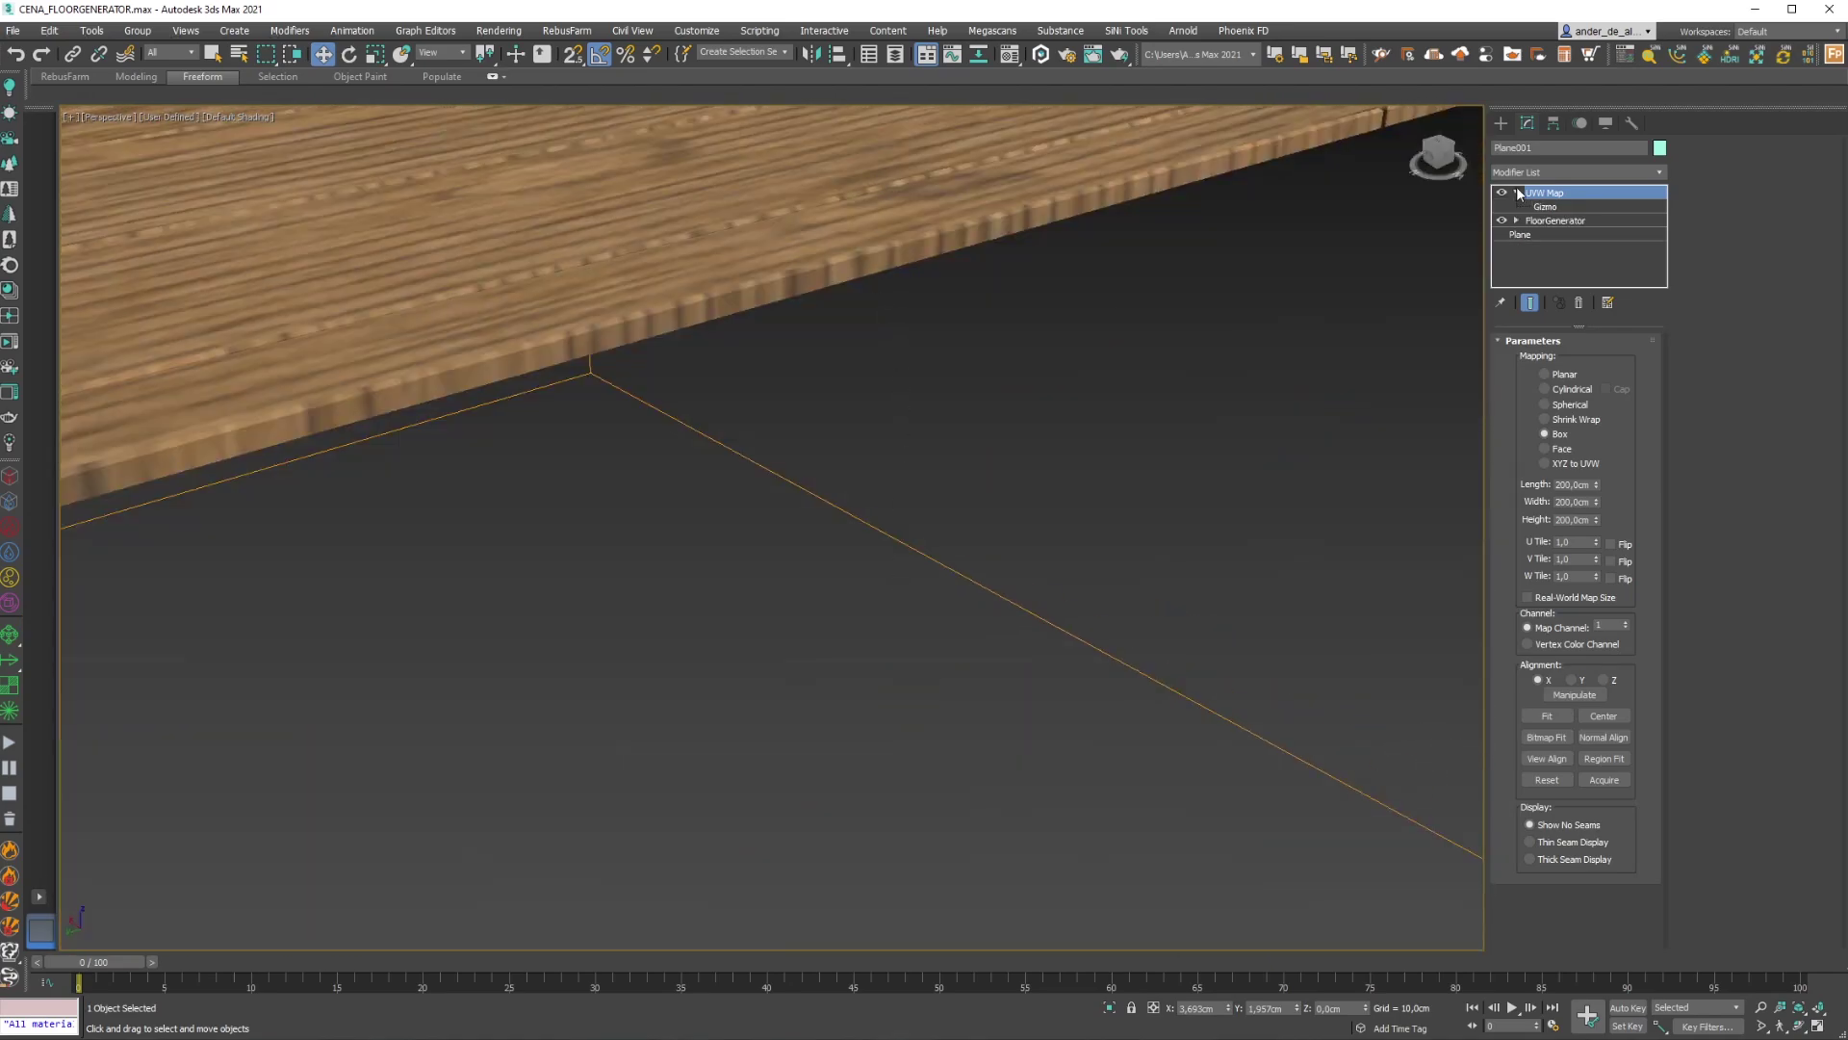
scroll(1024, 441, "up", 3)
scroll(880, 476, "up", 2)
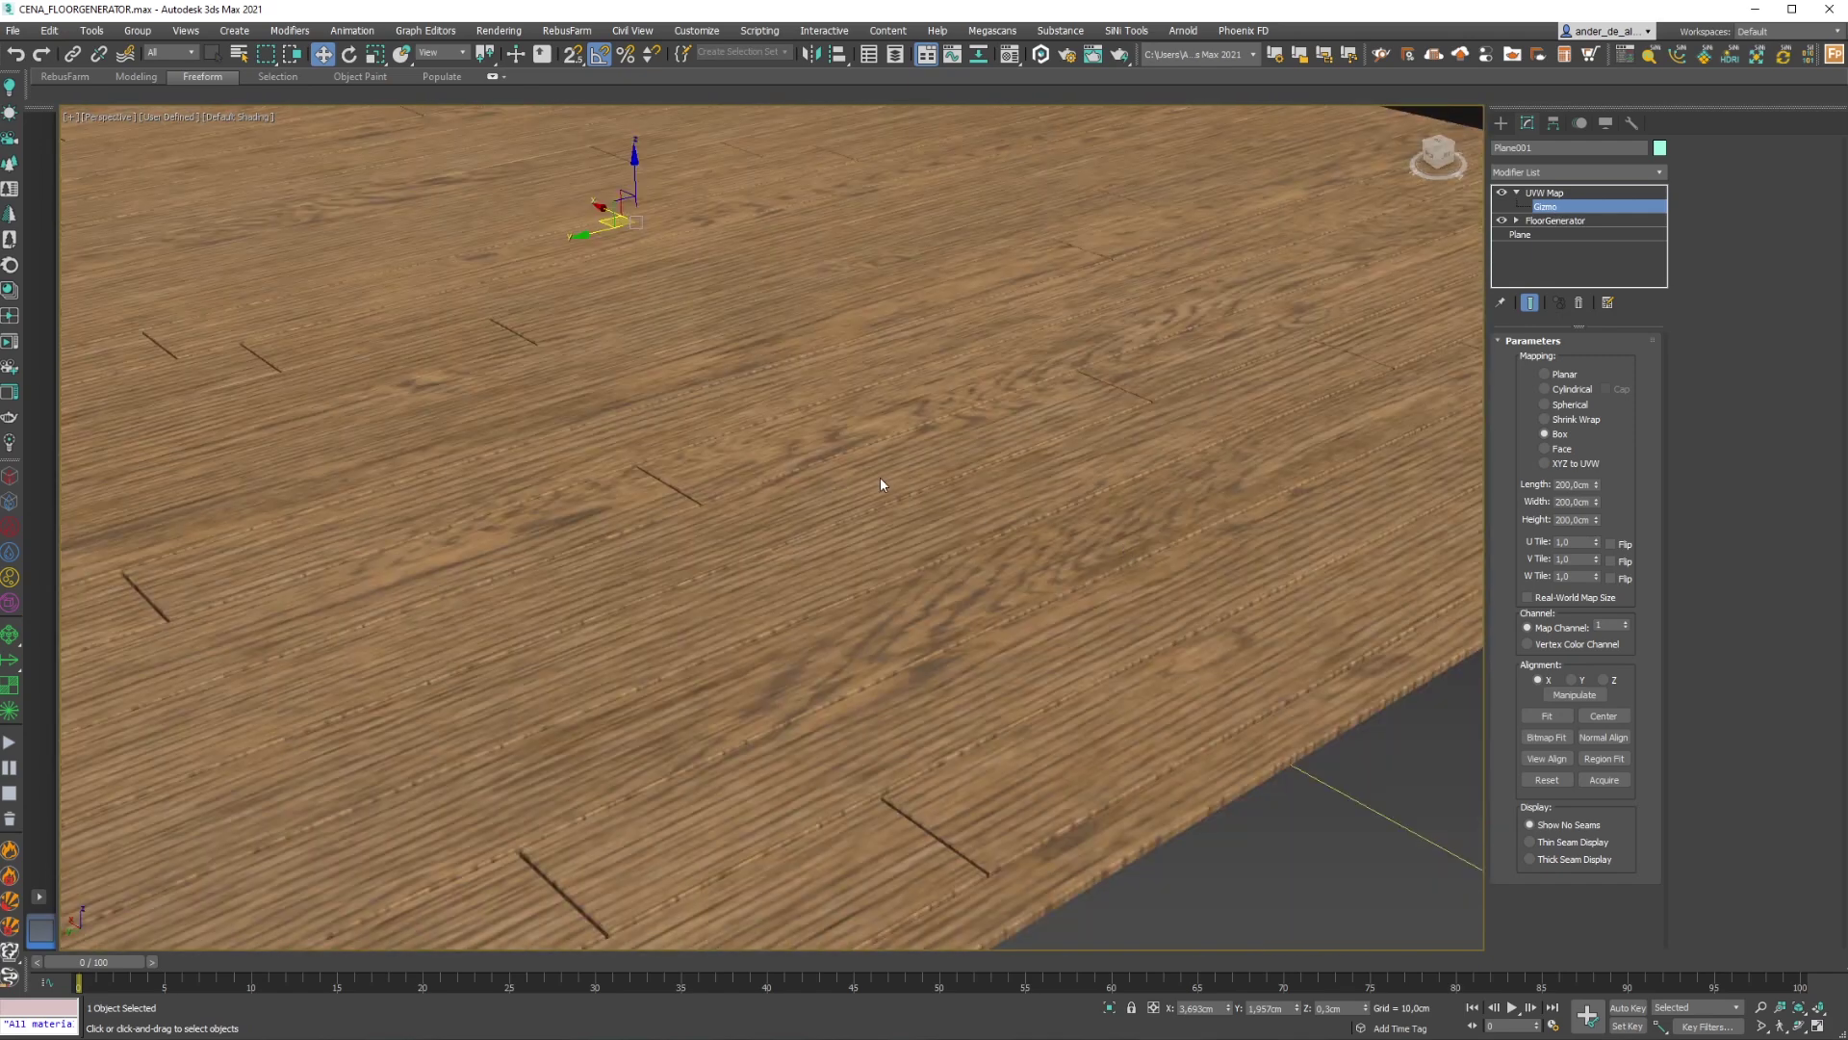
key("e")
scroll(704, 321, "up", 2)
right_click(660, 332)
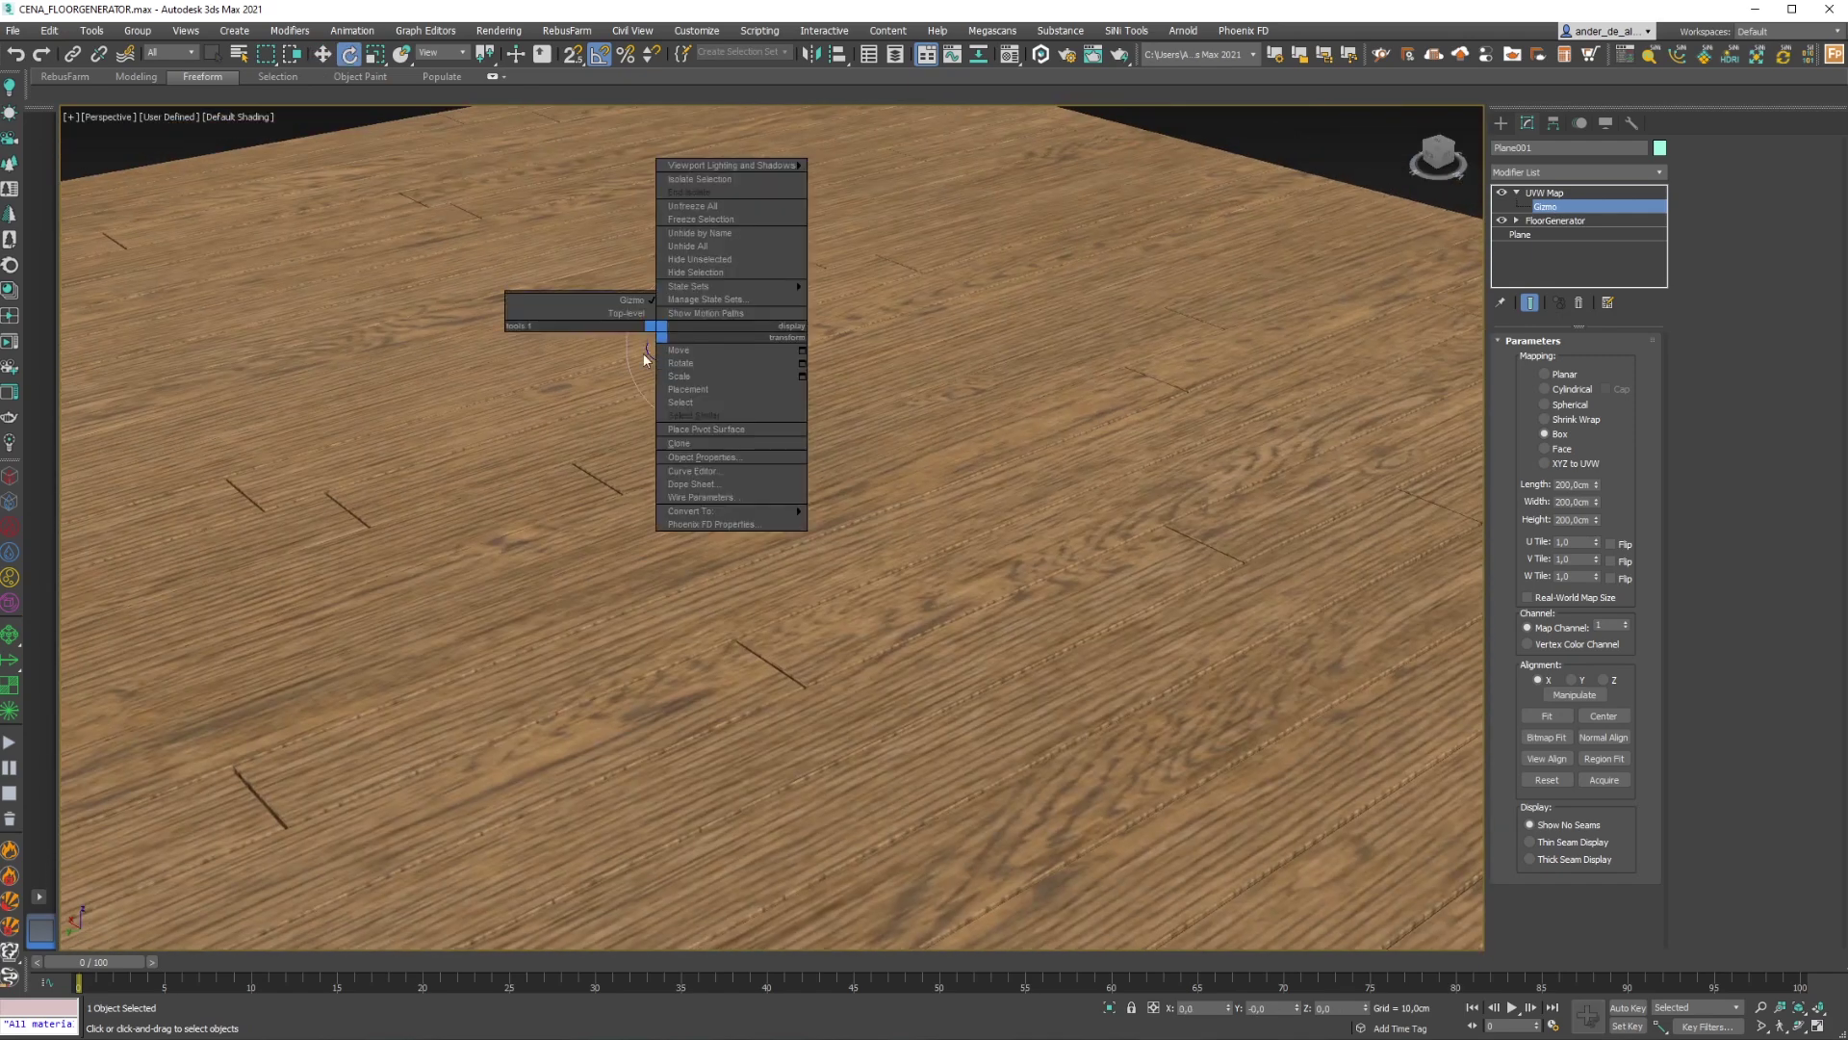
mouse_move(701, 329)
left_mouse_down()
mouse_move(725, 286)
mouse_move(643, 327)
mouse_move(642, 391)
left_mouse_up()
left_click(598, 55)
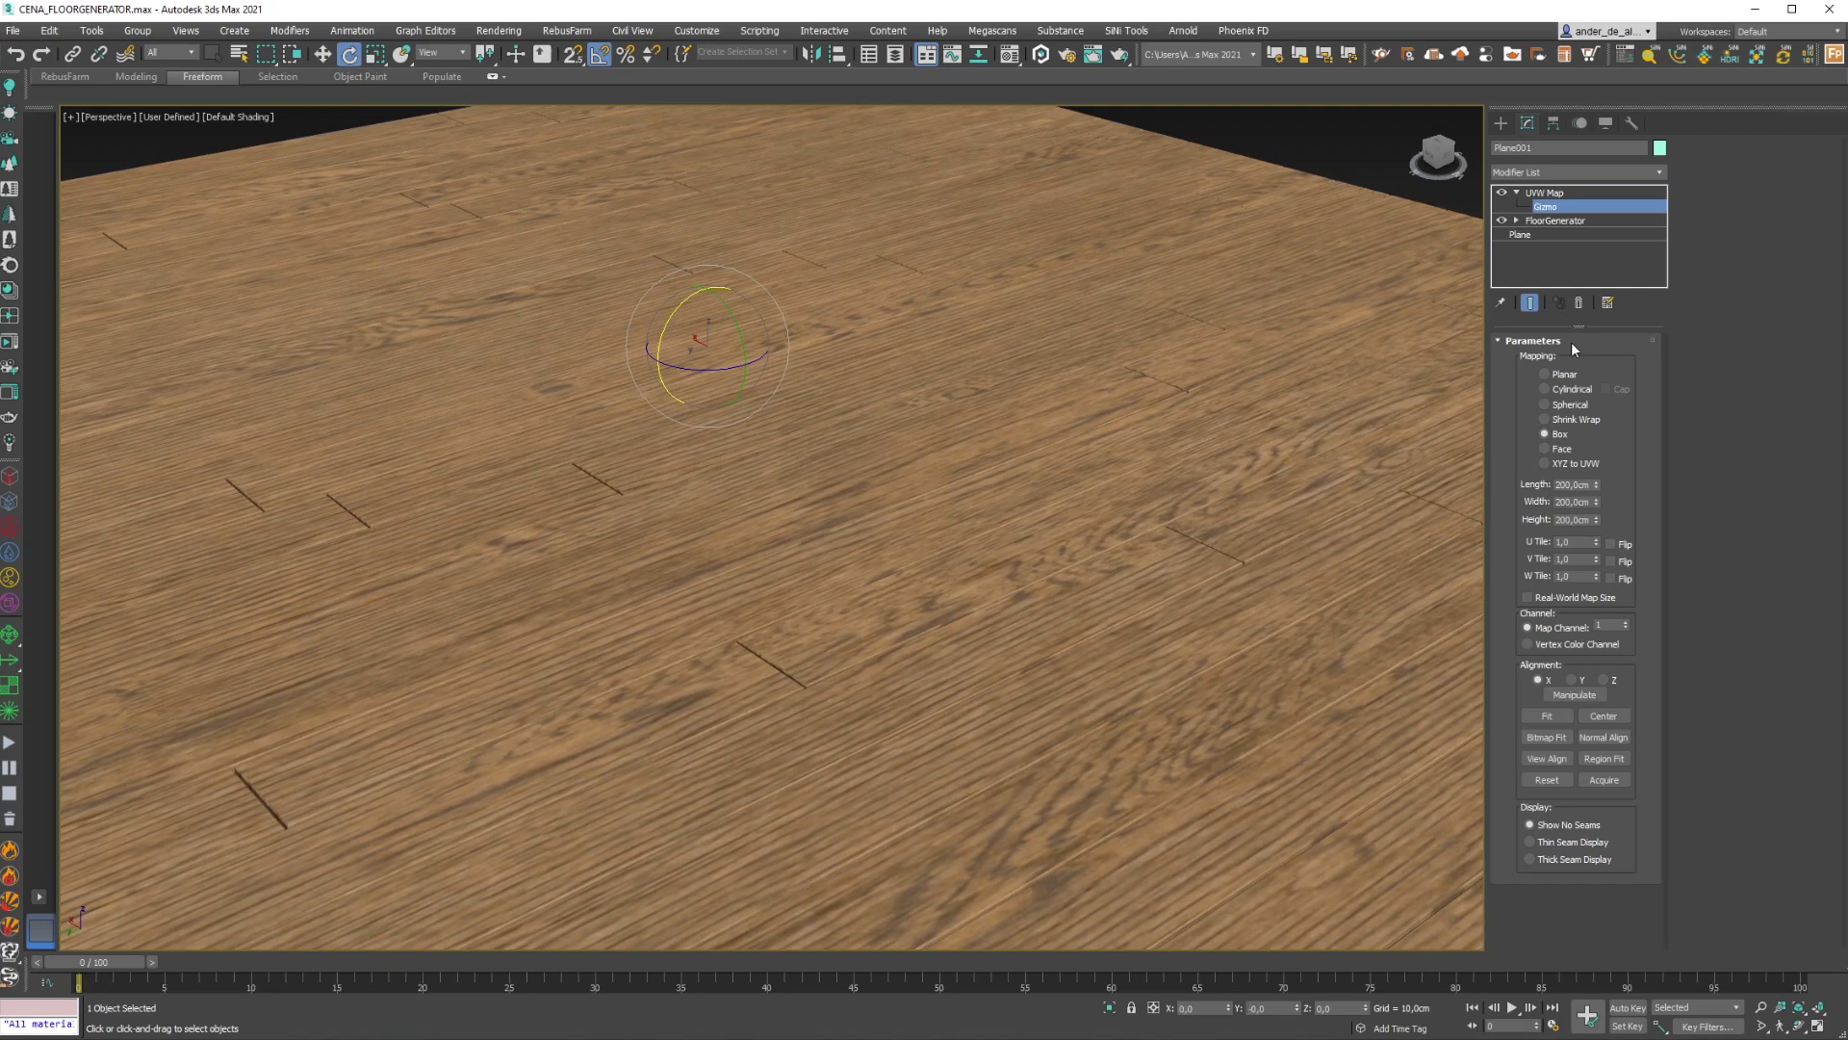
scroll(901, 586, "down", 5)
left_click(900, 586)
Inspect the plank floor from the top view and several orbited angles, zooming to fit
scroll(844, 683, "up", 5)
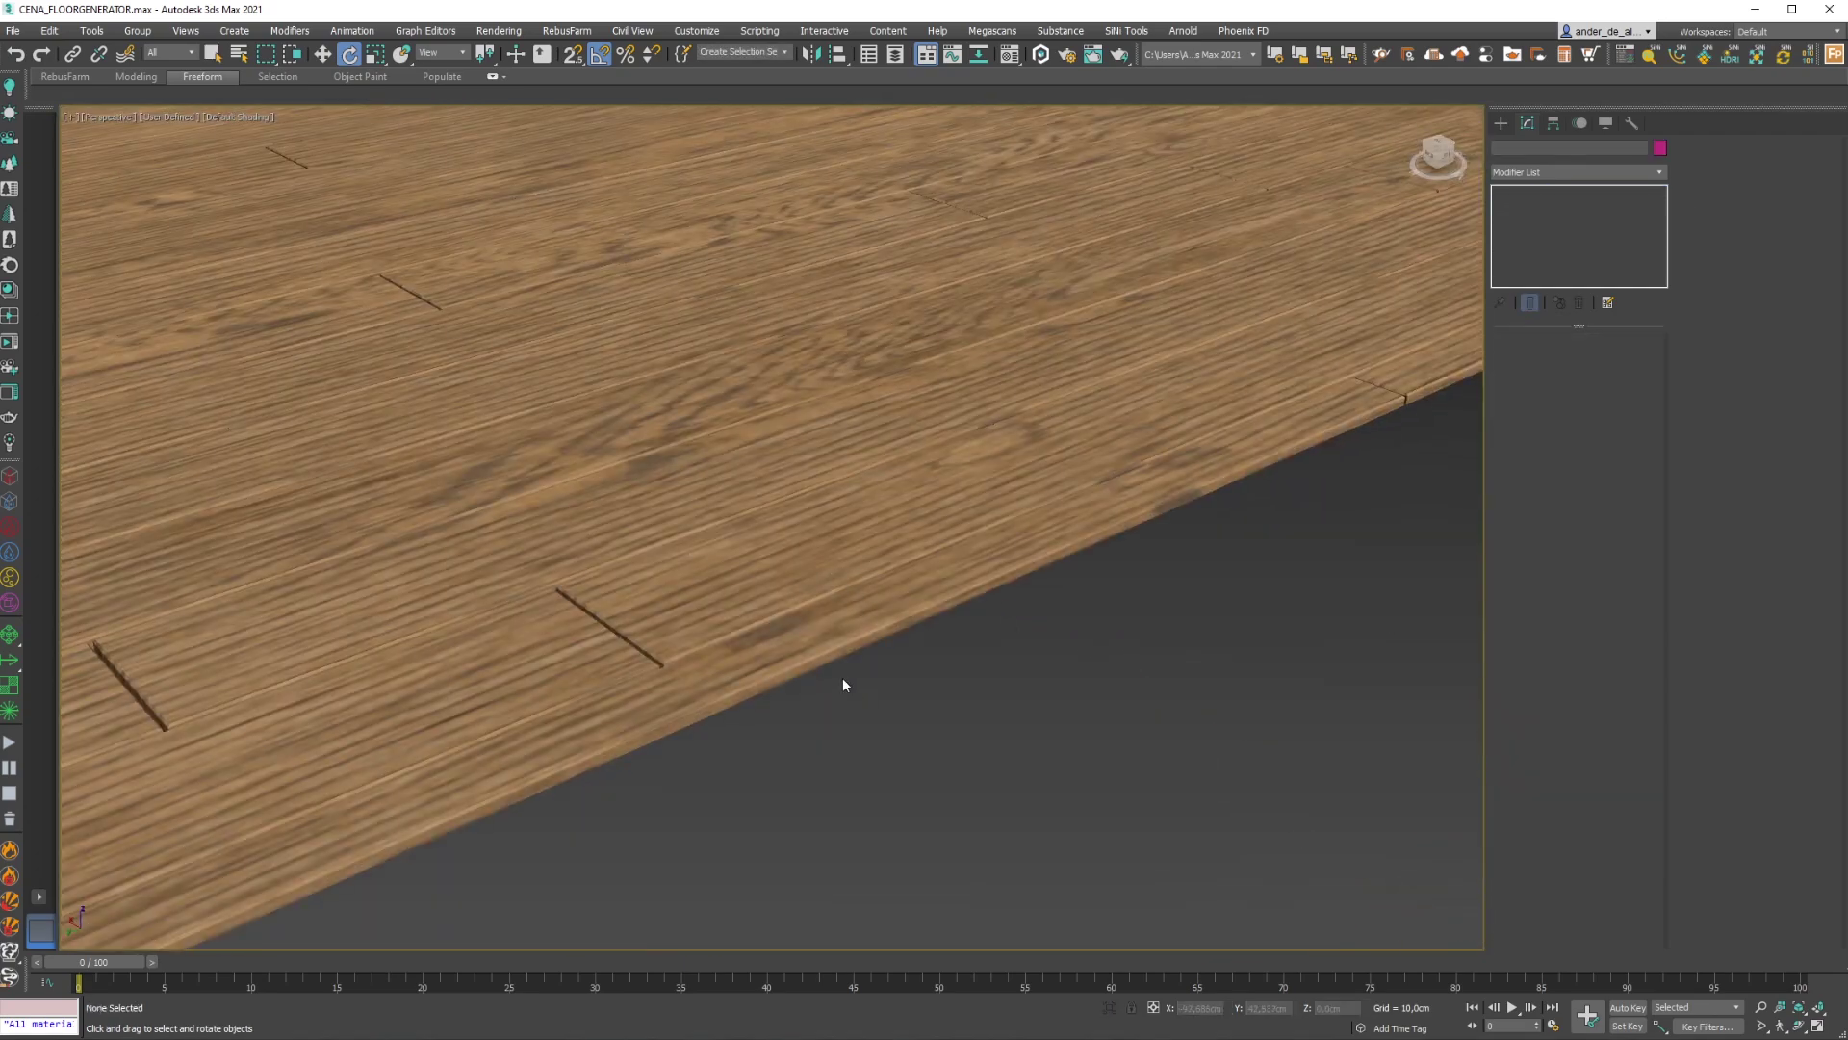
scroll(1152, 644, "down", 2)
scroll(973, 628, "down", 5)
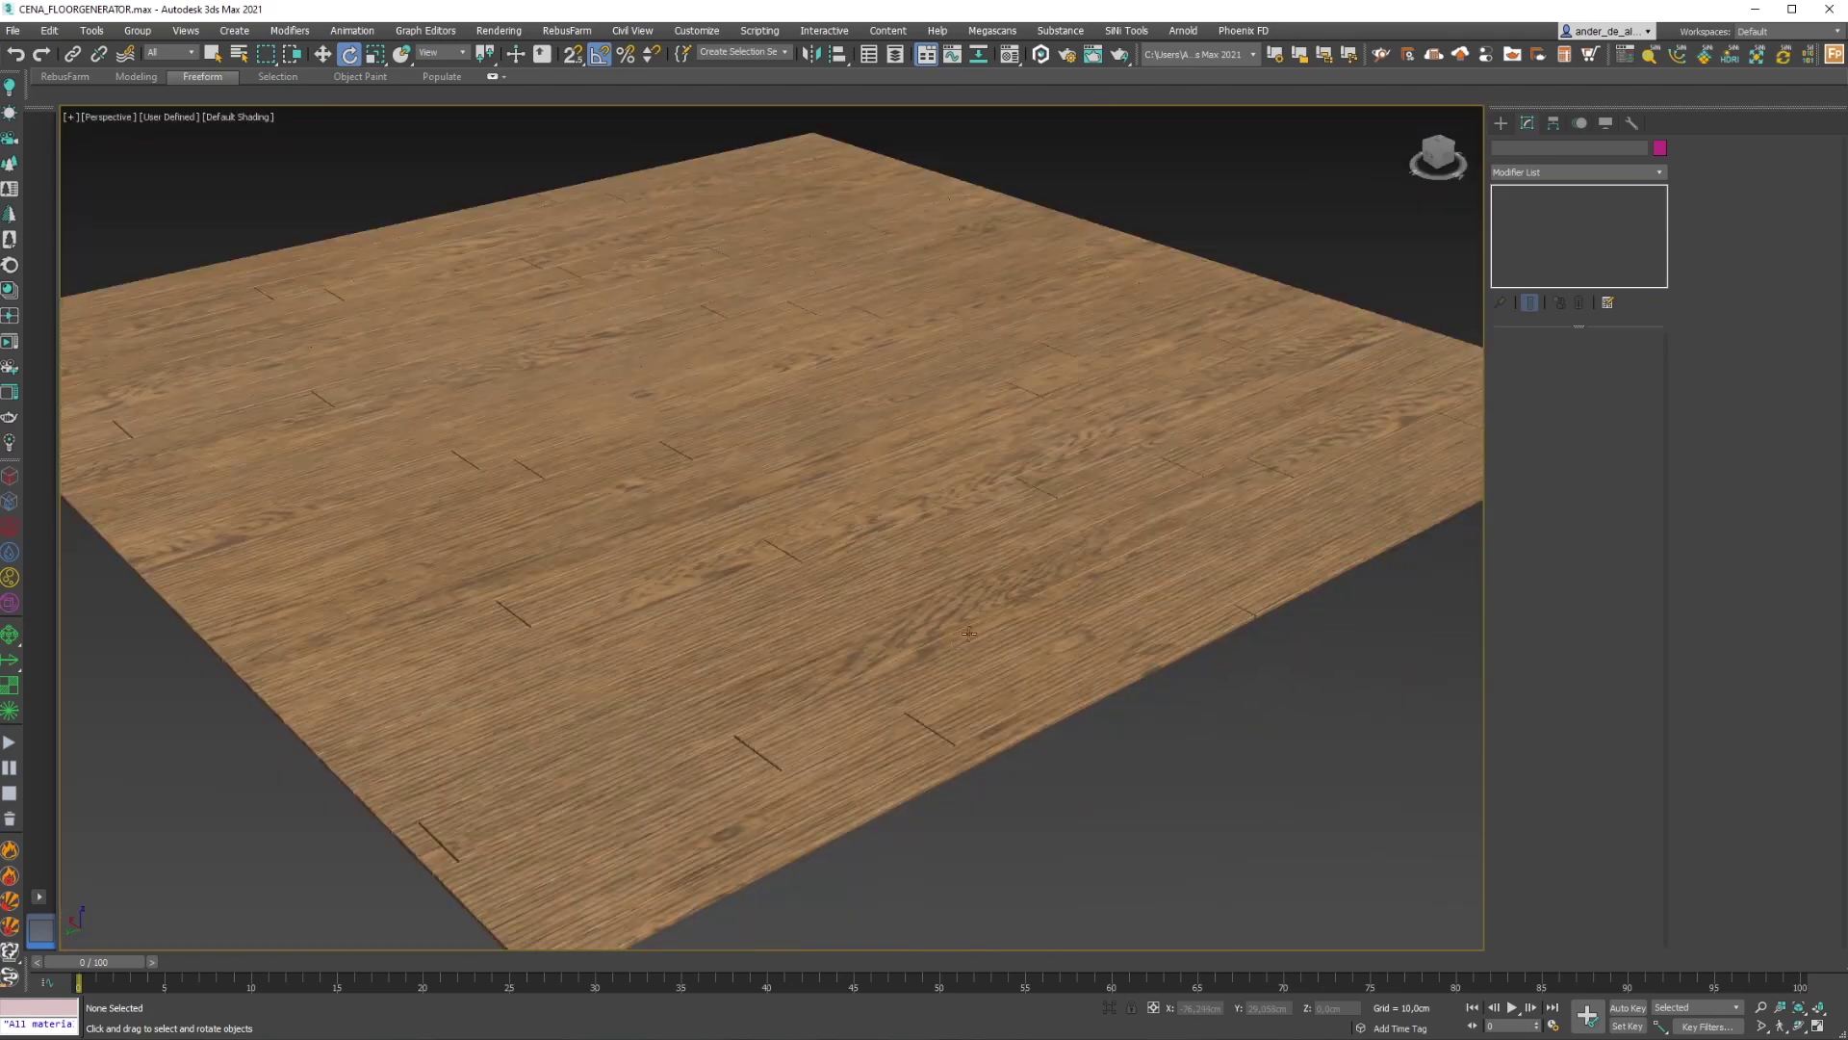
middle_click_drag(974, 628, 861, 630, "alt")
scroll(862, 630, "up", 4)
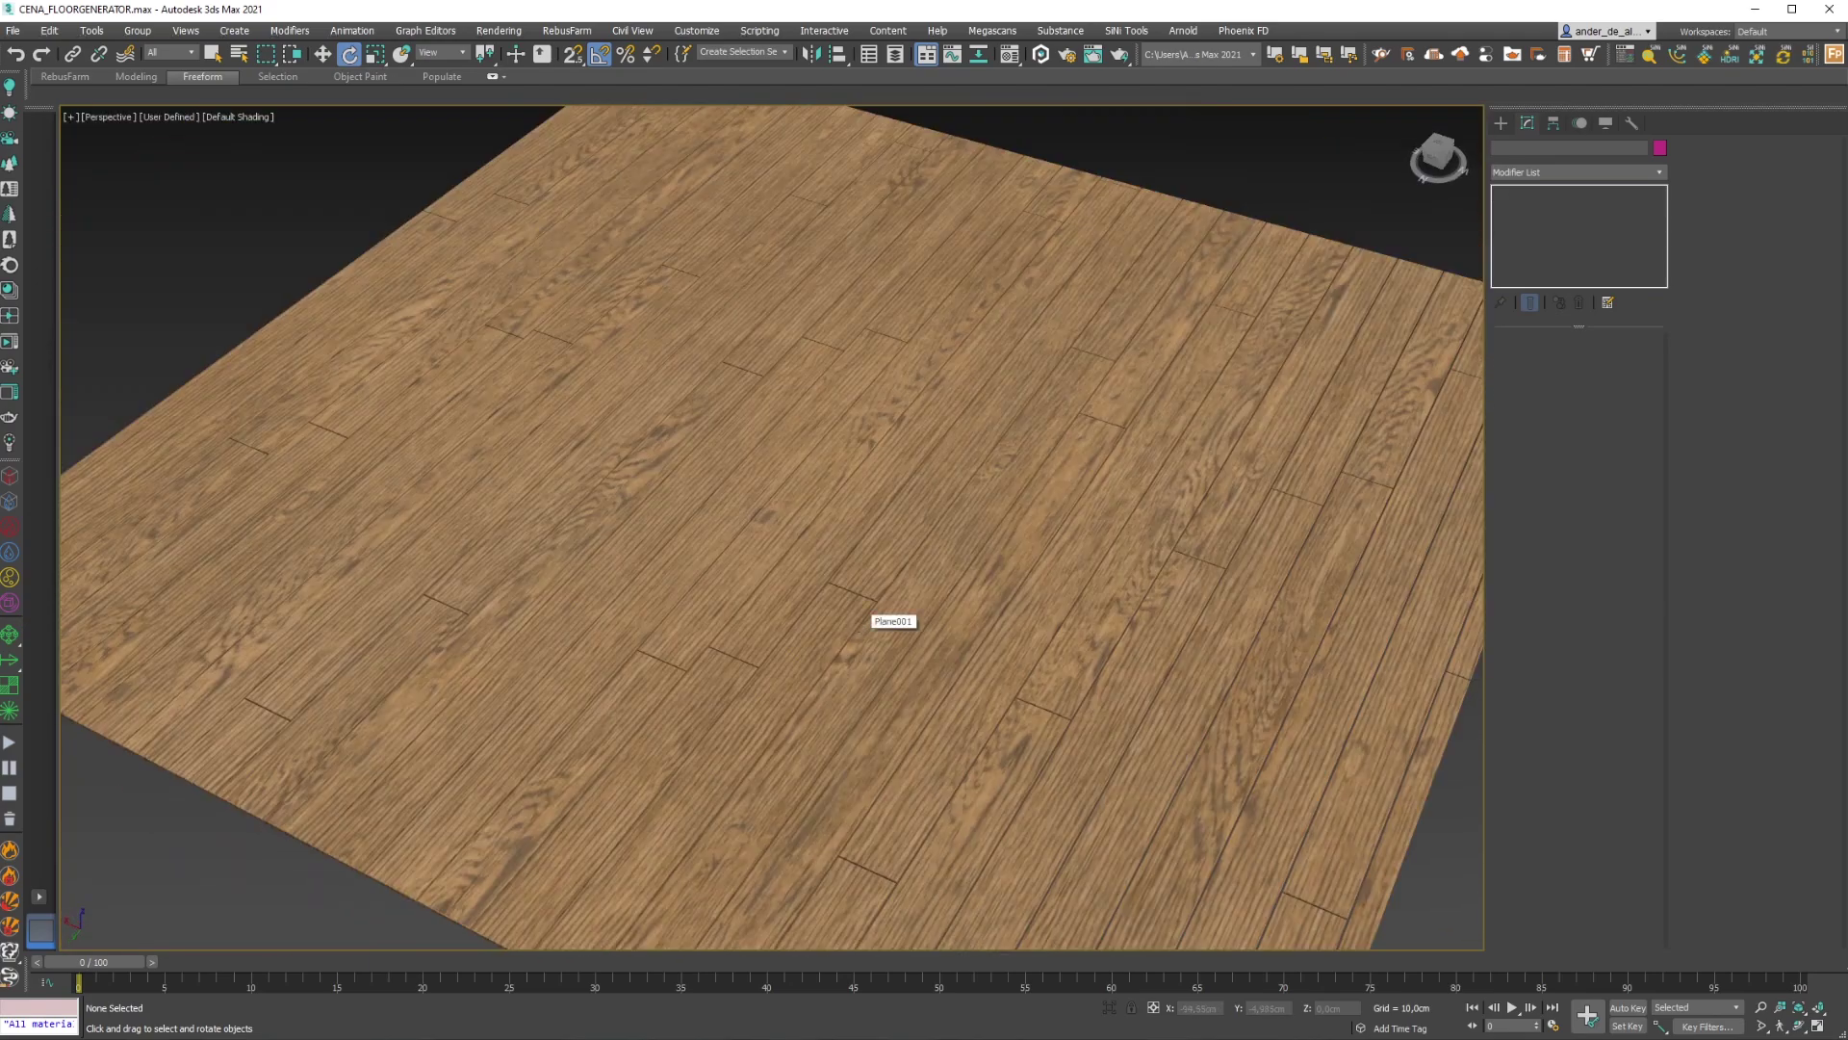
scroll(1118, 604, "up", 2)
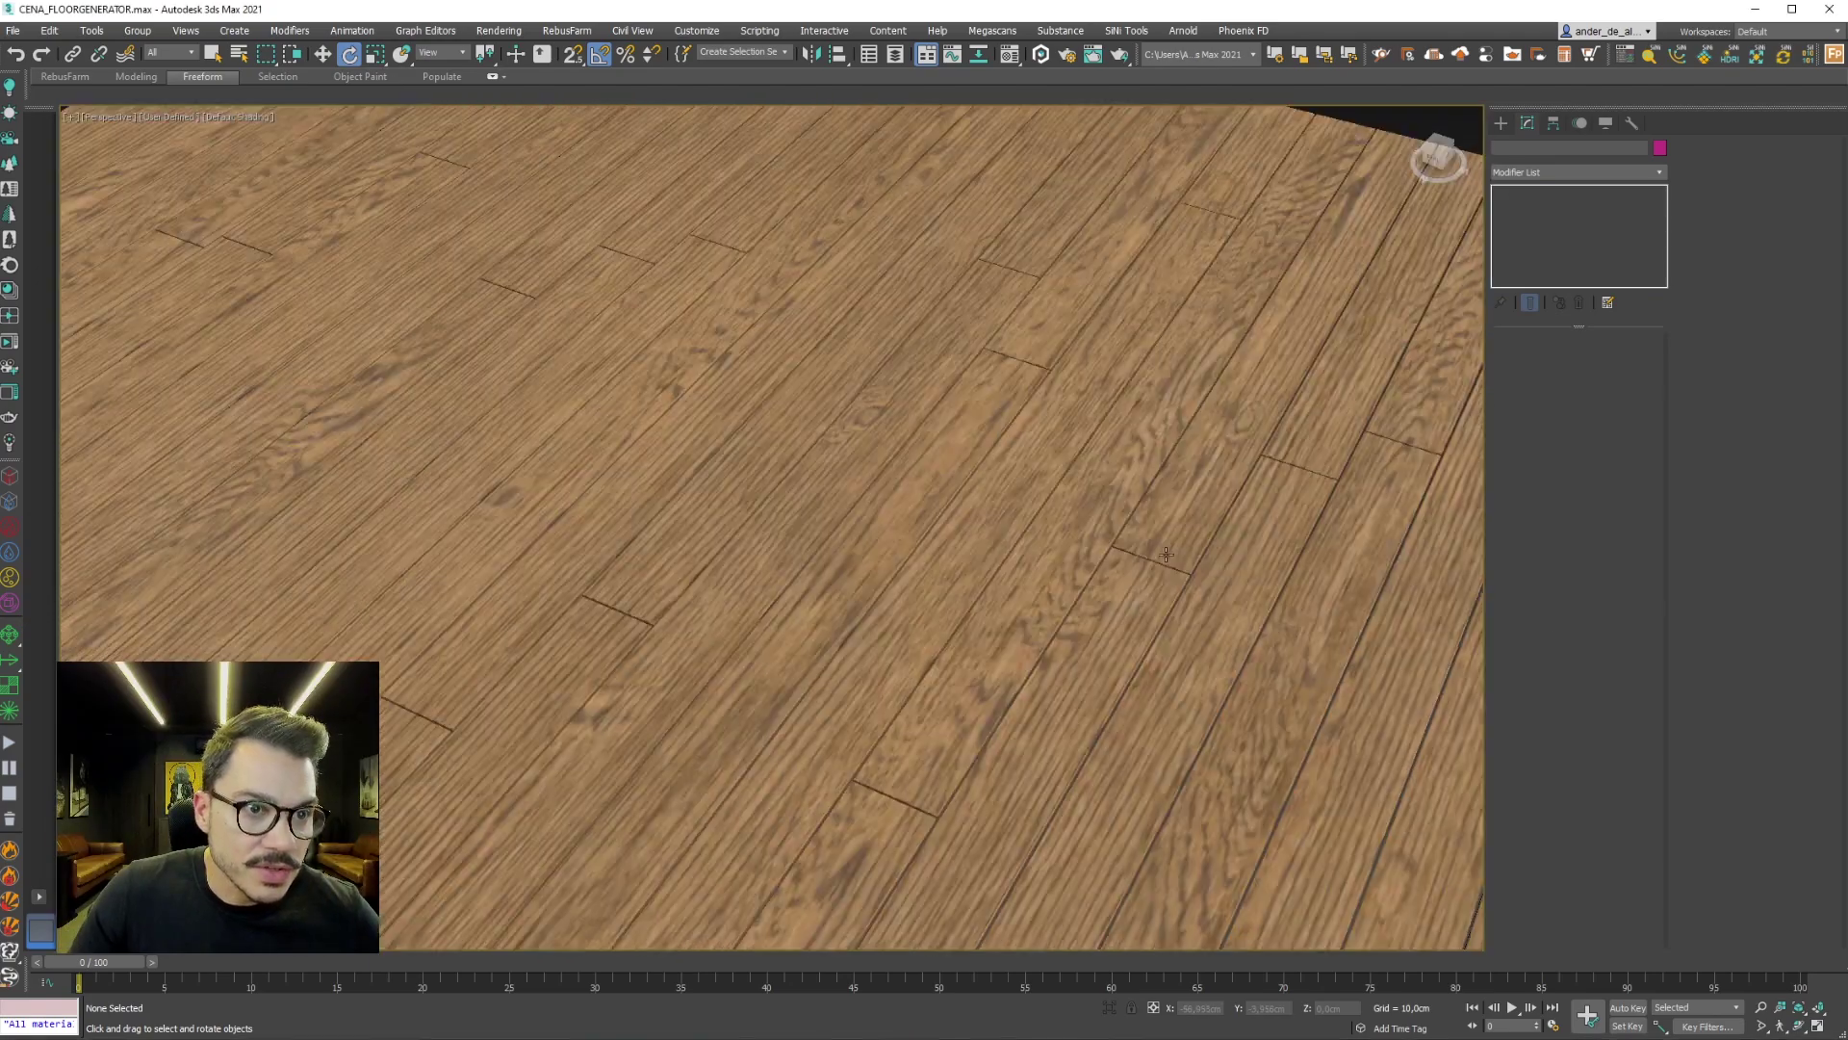
scroll(1078, 593, "up", 2)
scroll(1011, 573, "down", 7)
key("t")
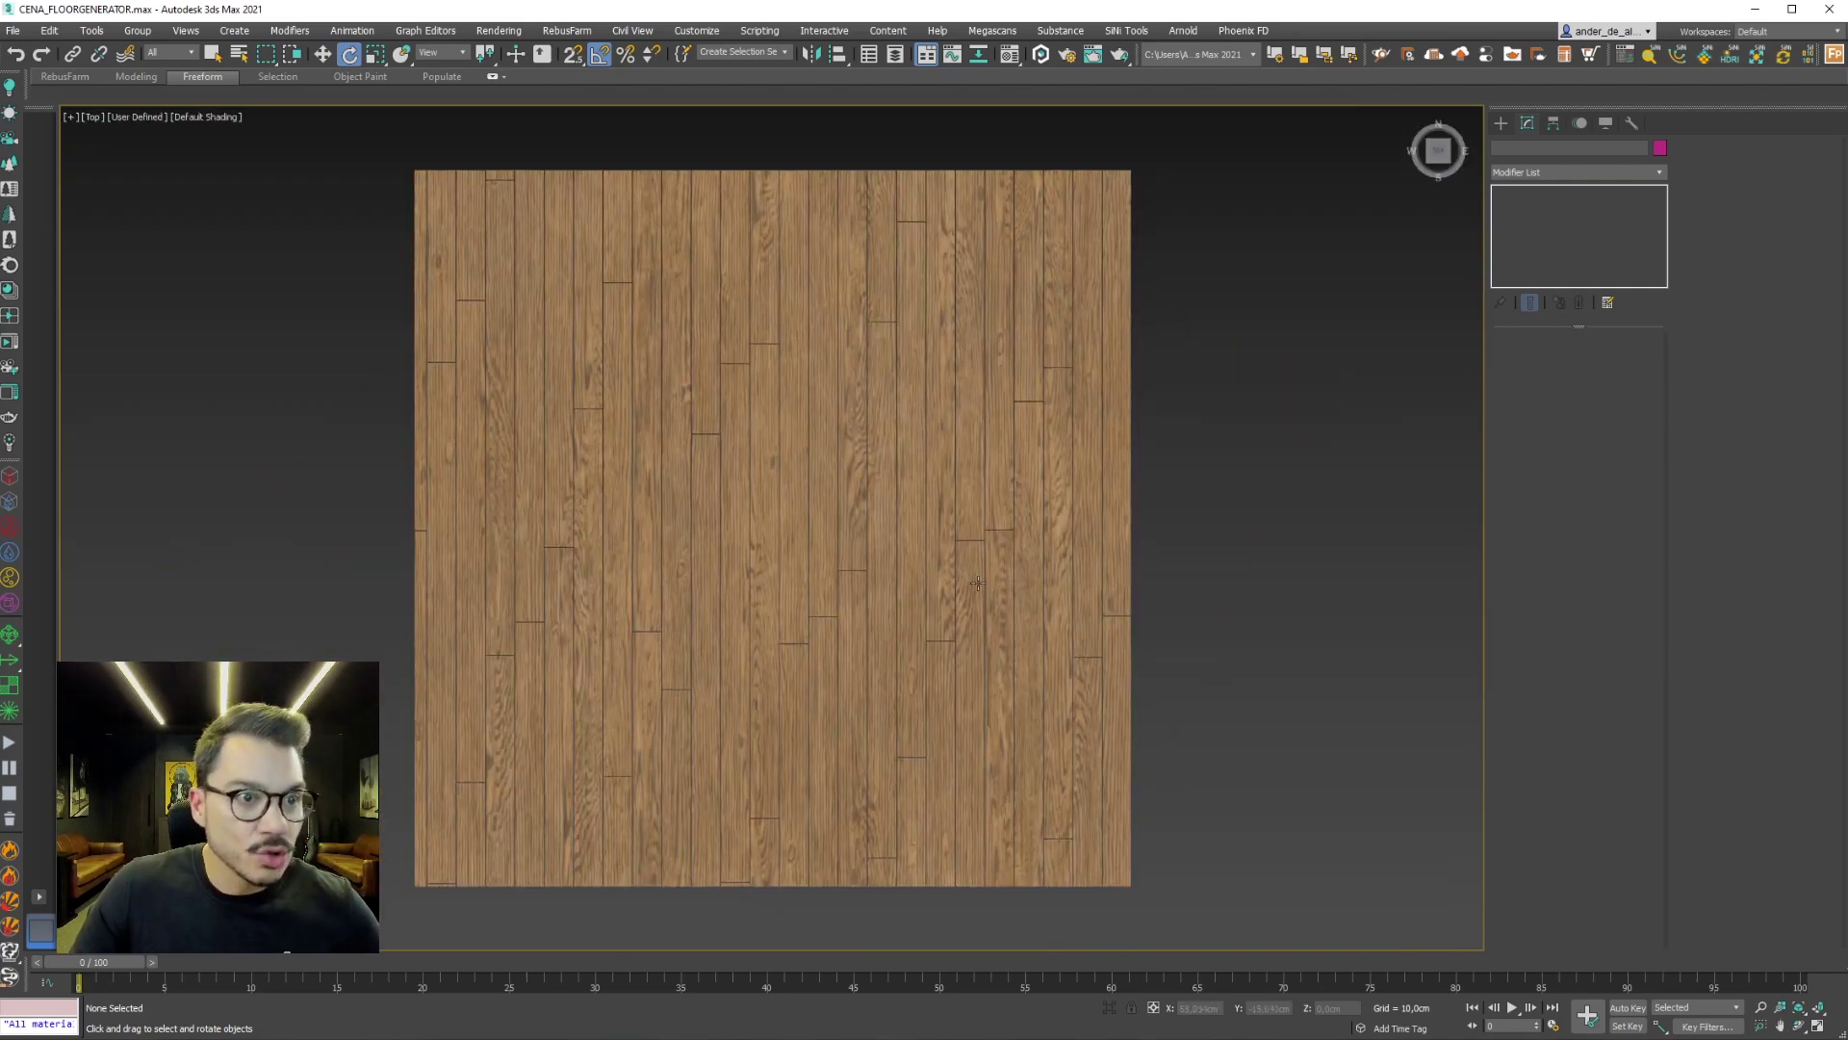
scroll(1011, 573, "up", 4)
scroll(1002, 305, "up", 2)
scroll(1129, 595, "up", 3)
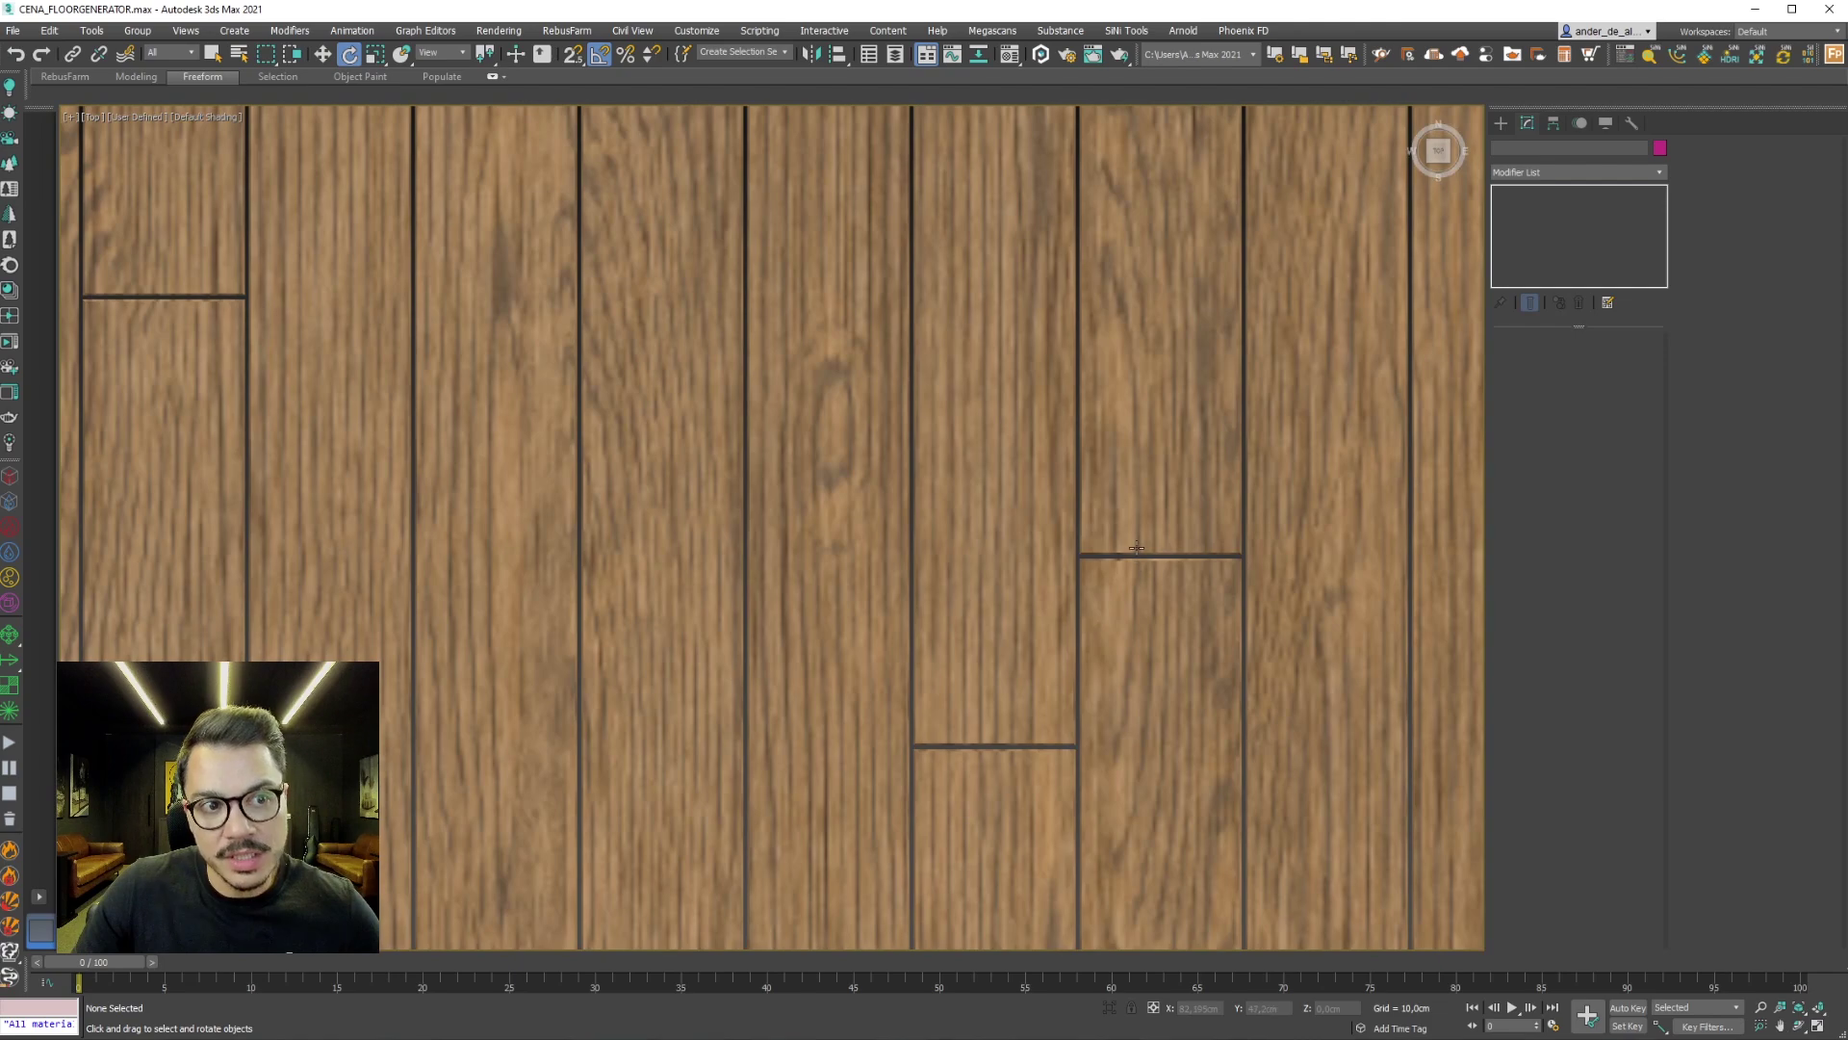
scroll(1085, 340, "down", 5)
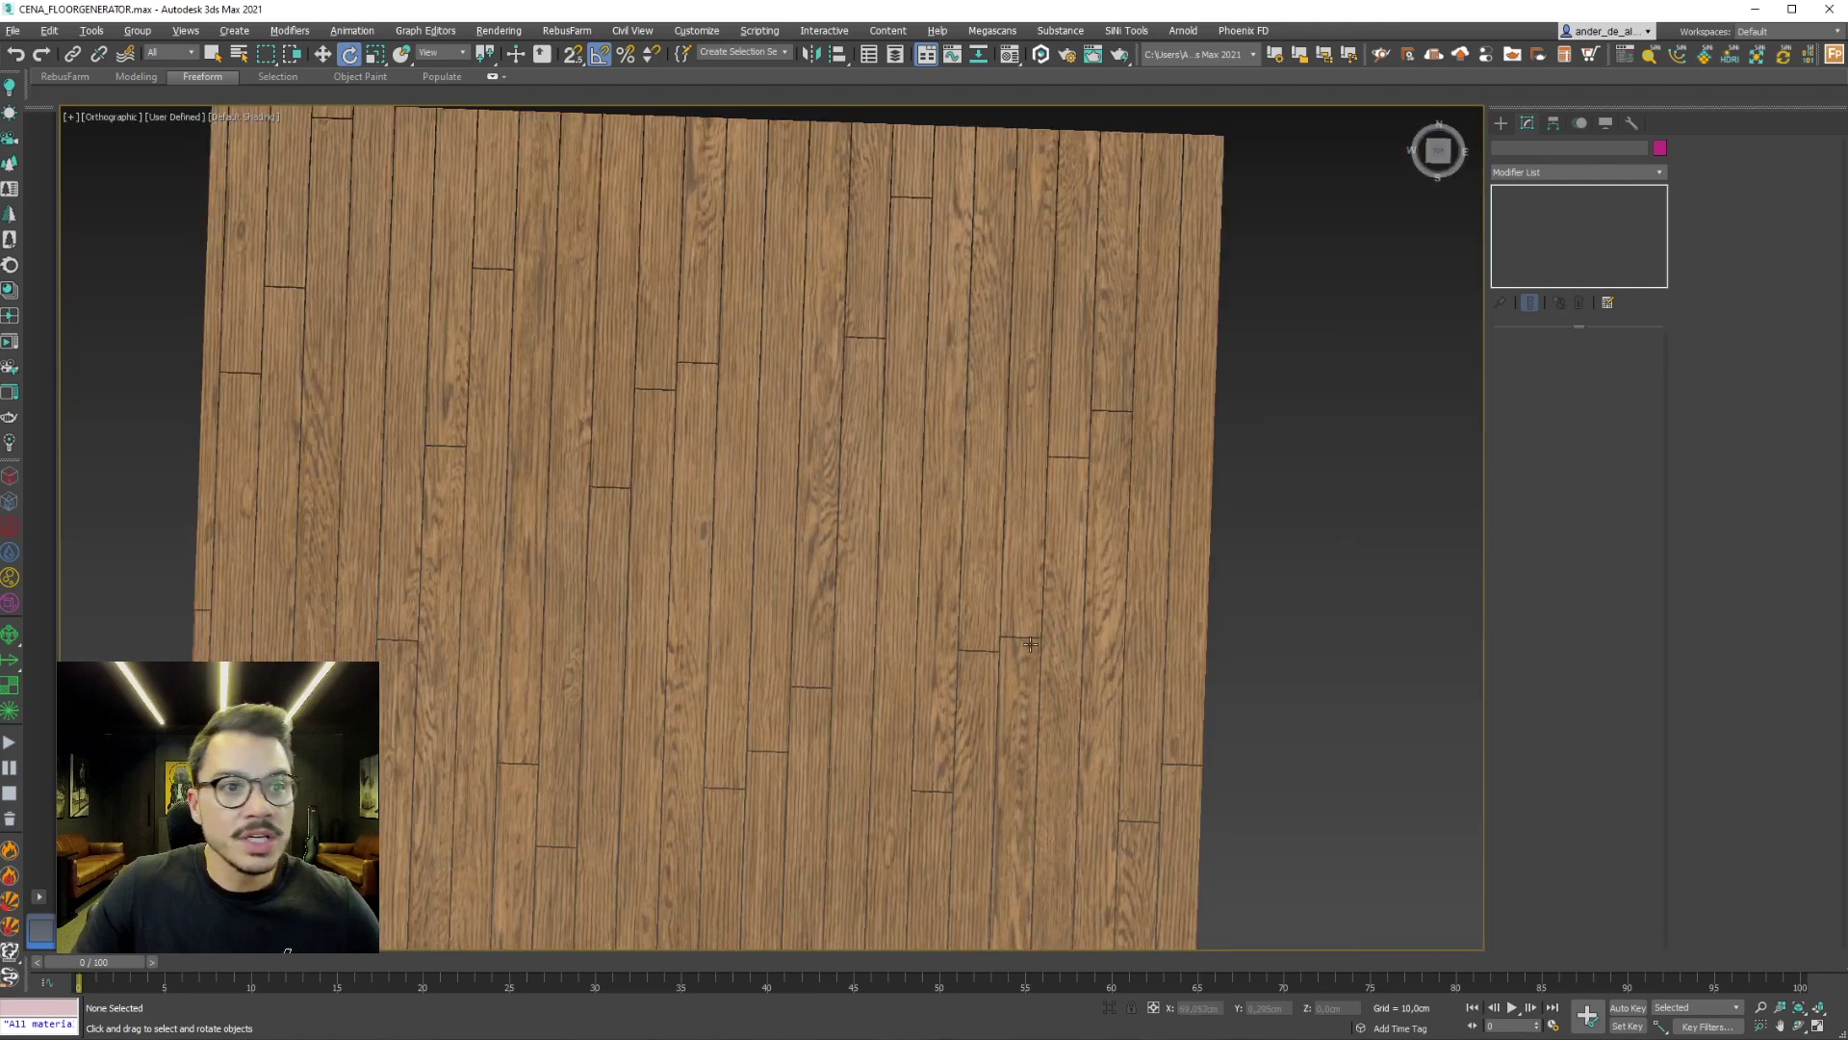
middle_click_drag(1085, 340, 1059, 577, "alt")
scroll(1059, 578, "up", 1)
scroll(1056, 656, "up", 5)
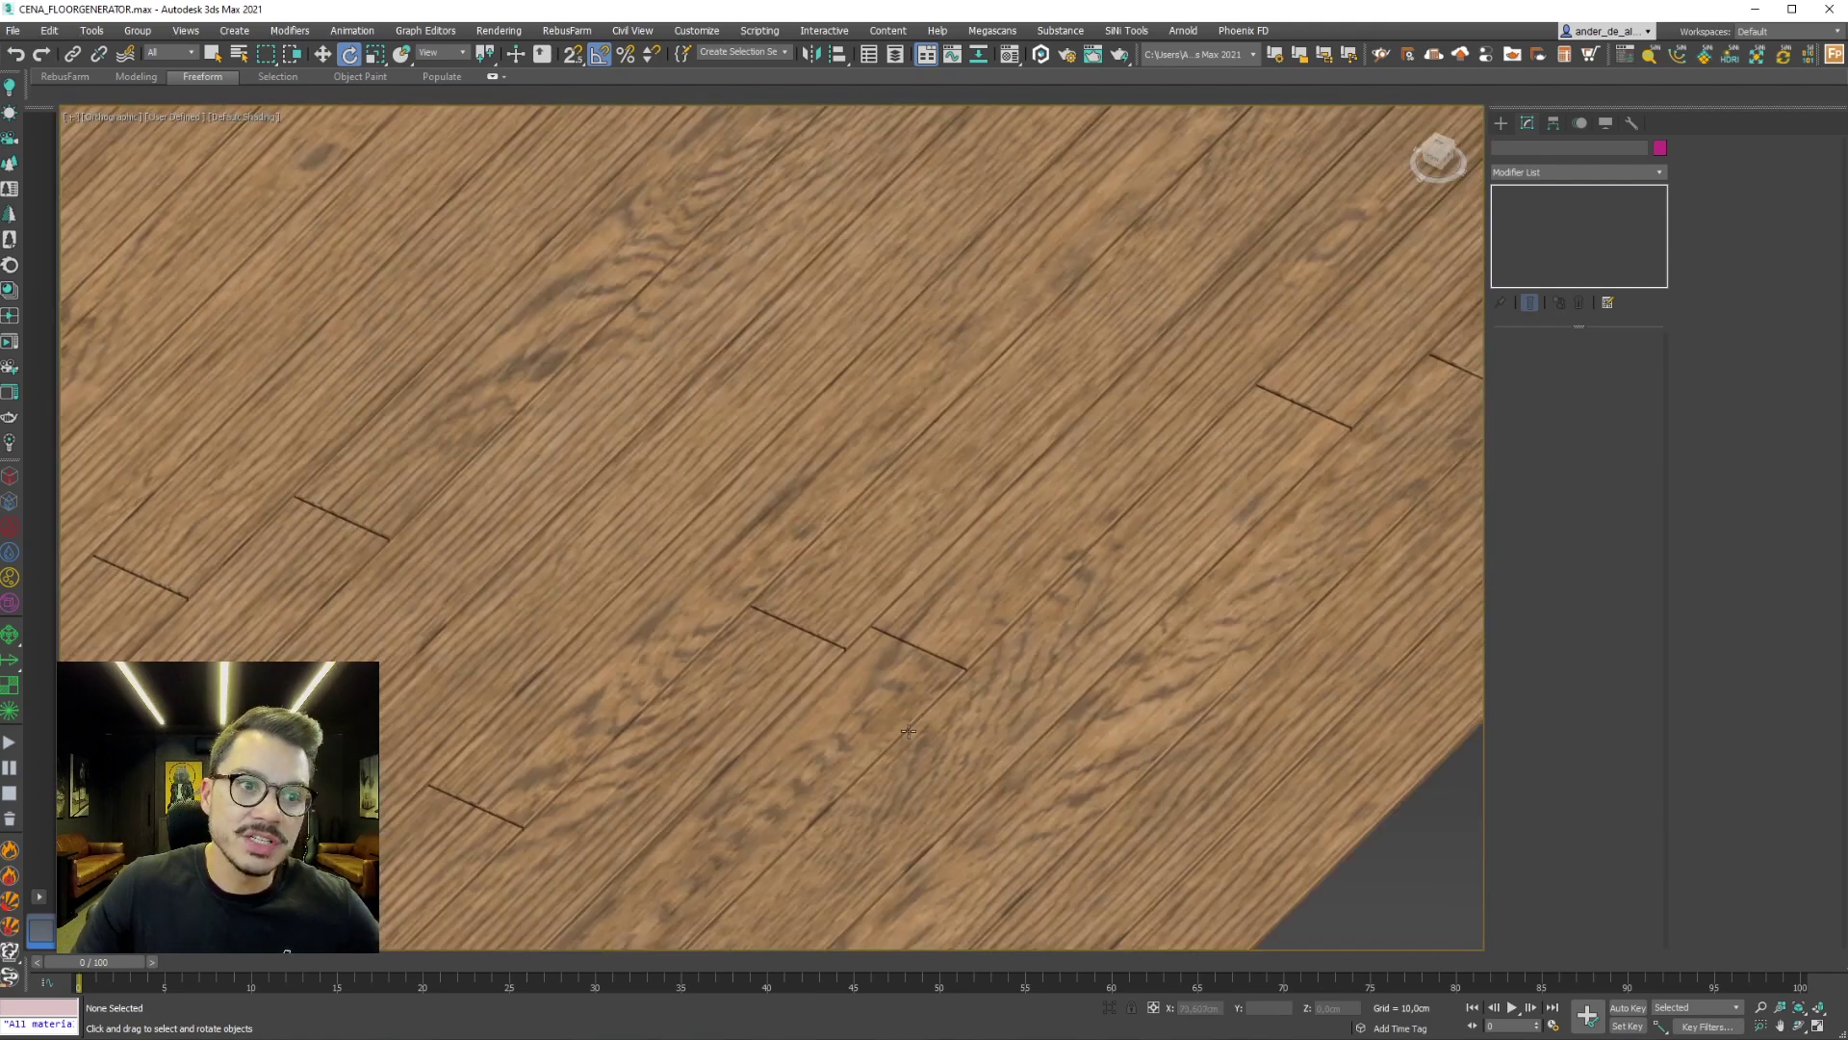
middle_click_drag(909, 731, 896, 697, "alt")
key("z")
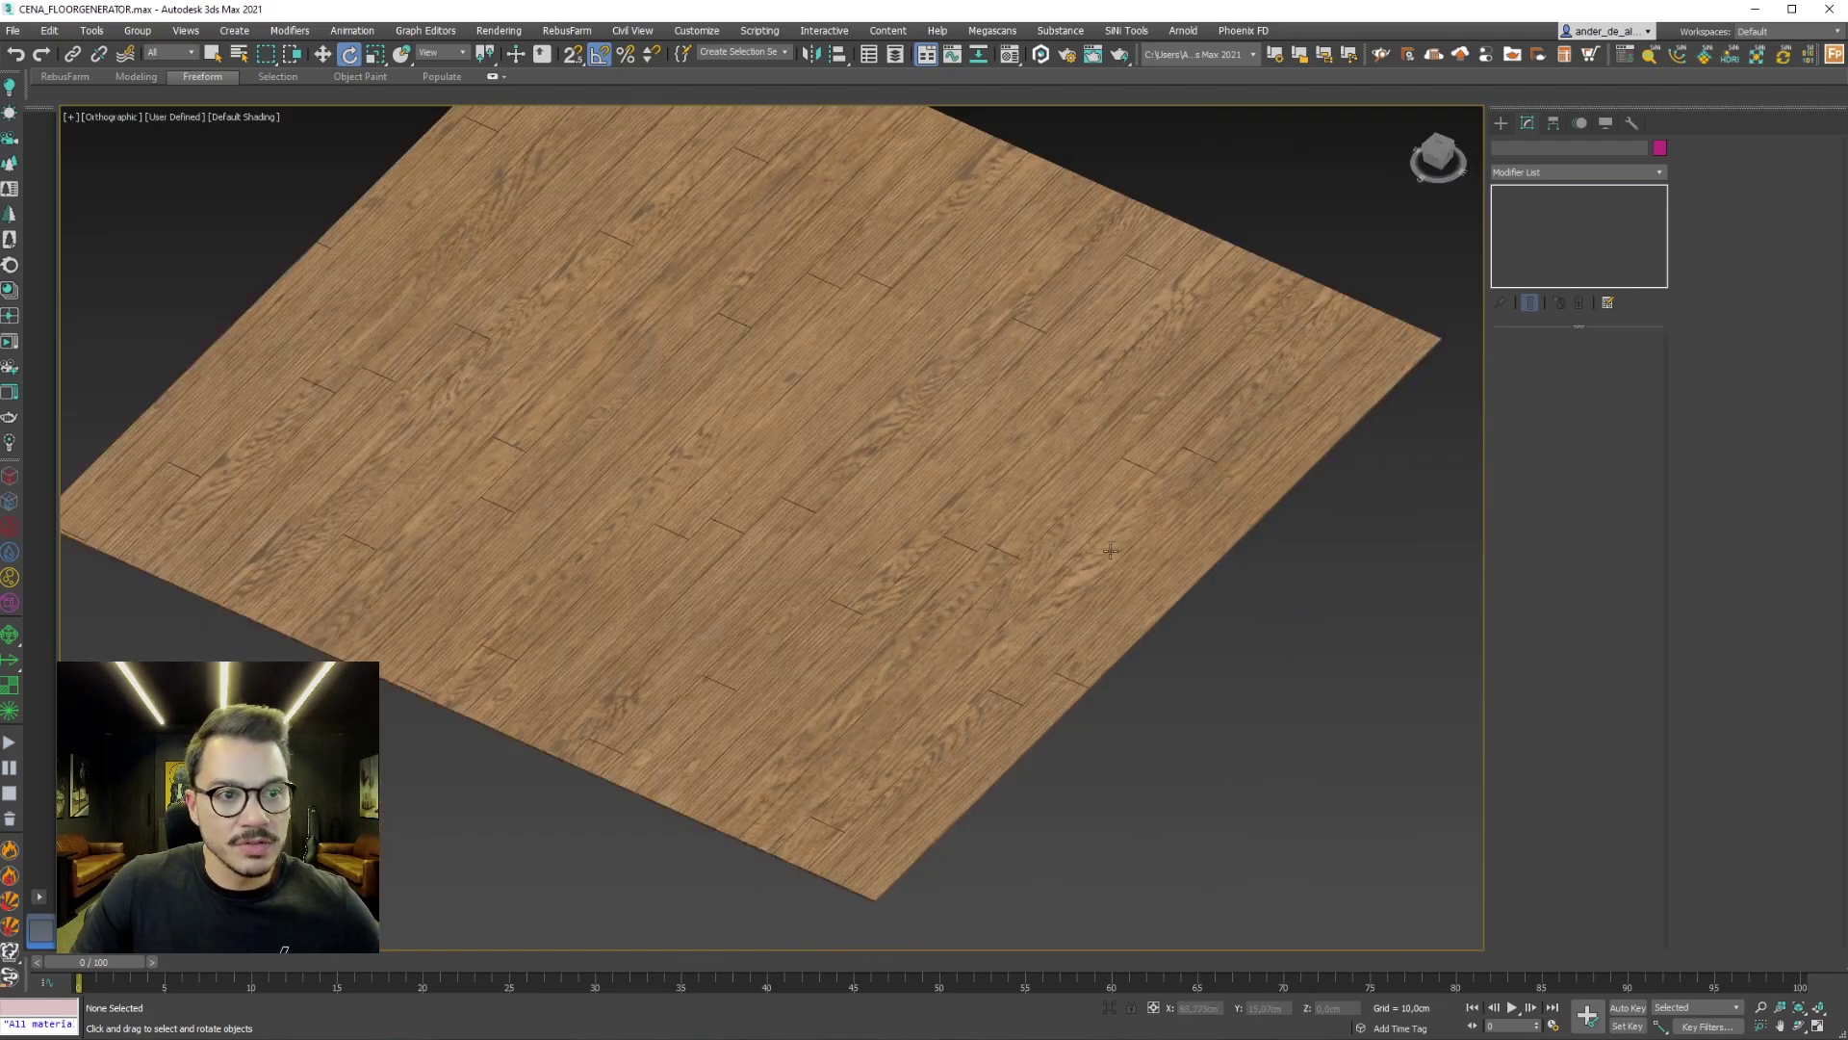
Switch to the CoronaCamera001 view and orbit the camera to frame the floor
key("c")
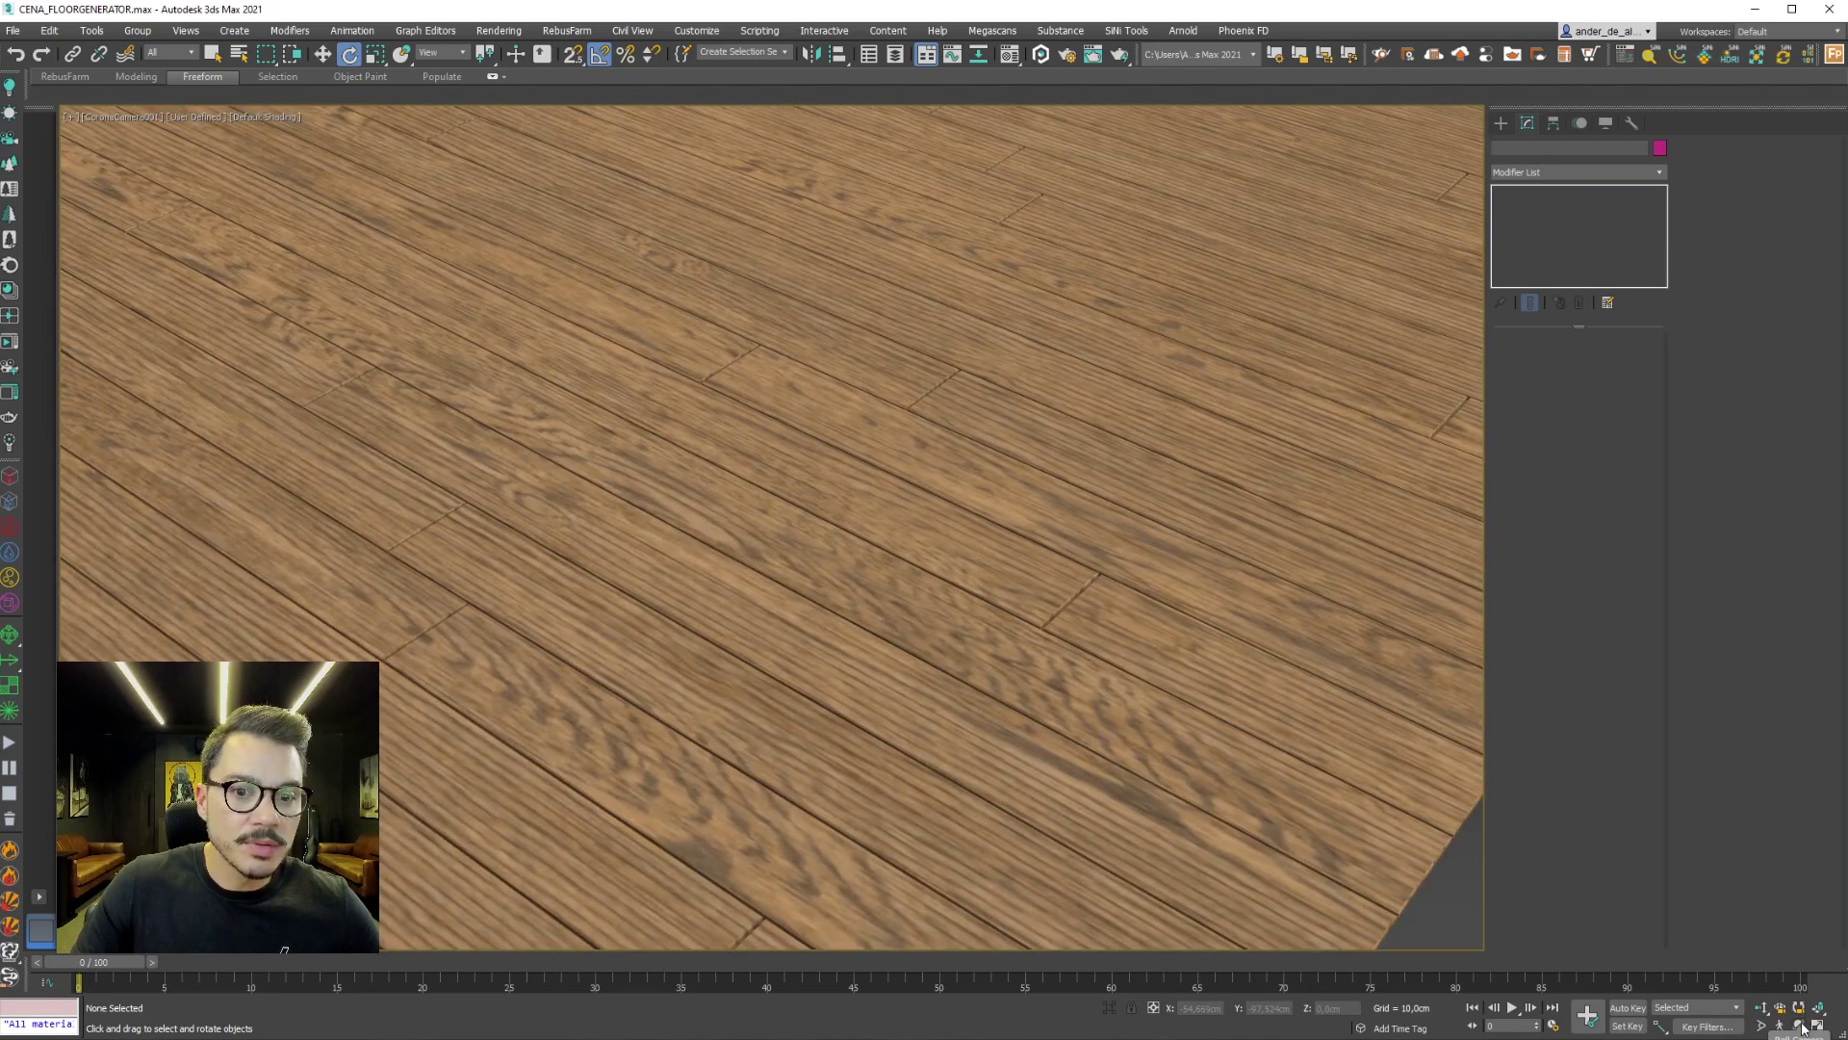
left_click(1799, 1028)
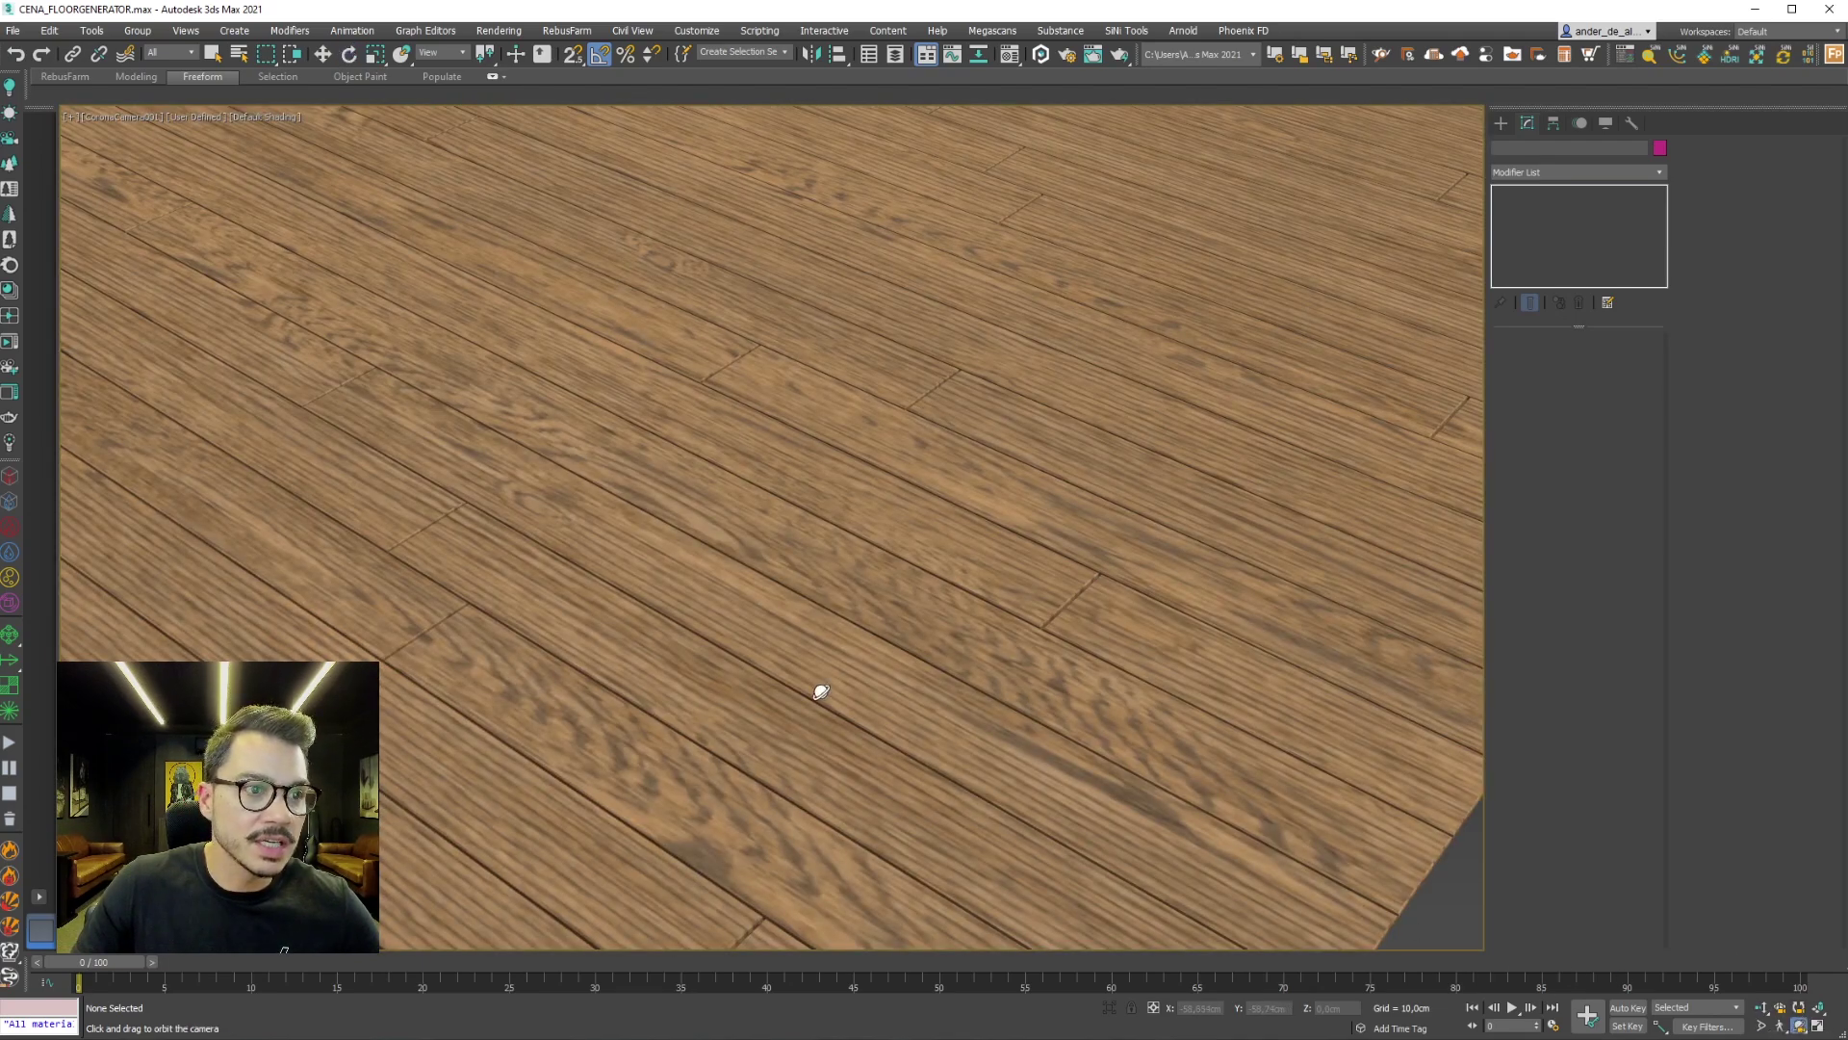
left_click_drag(817, 694, 855, 517)
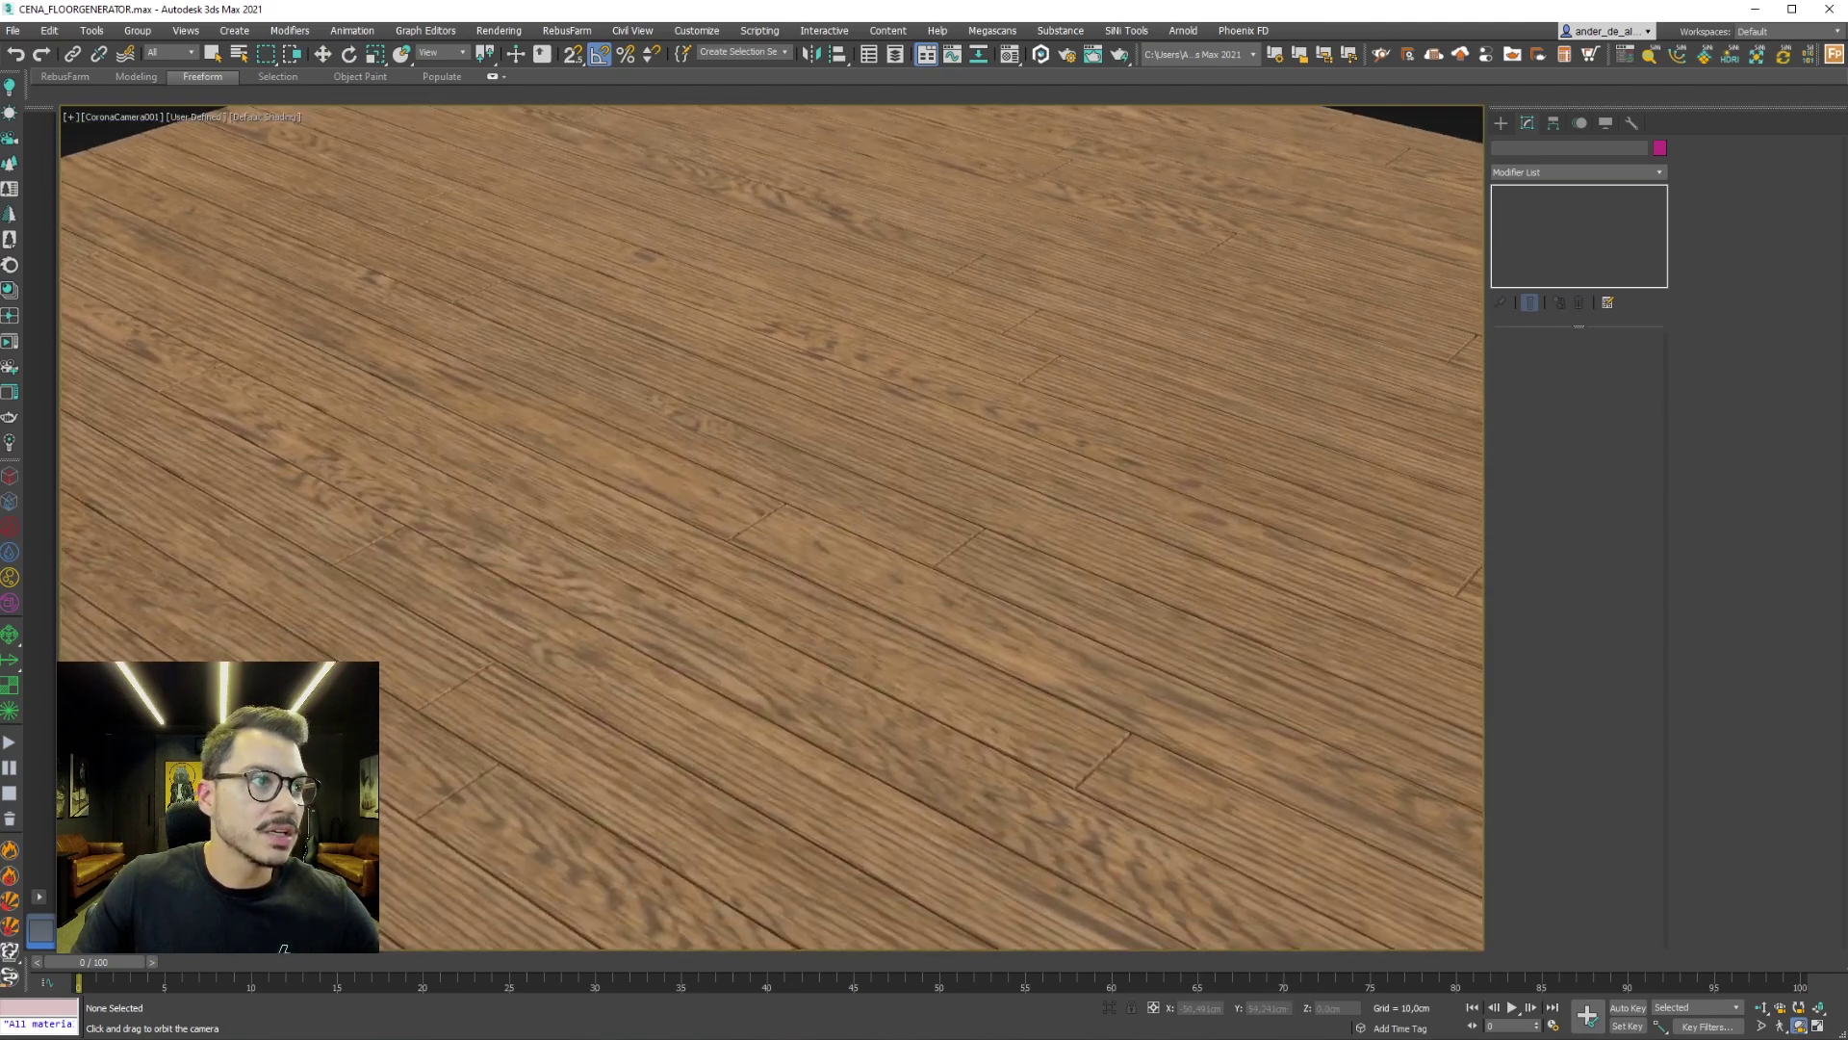
left_click(6, 347)
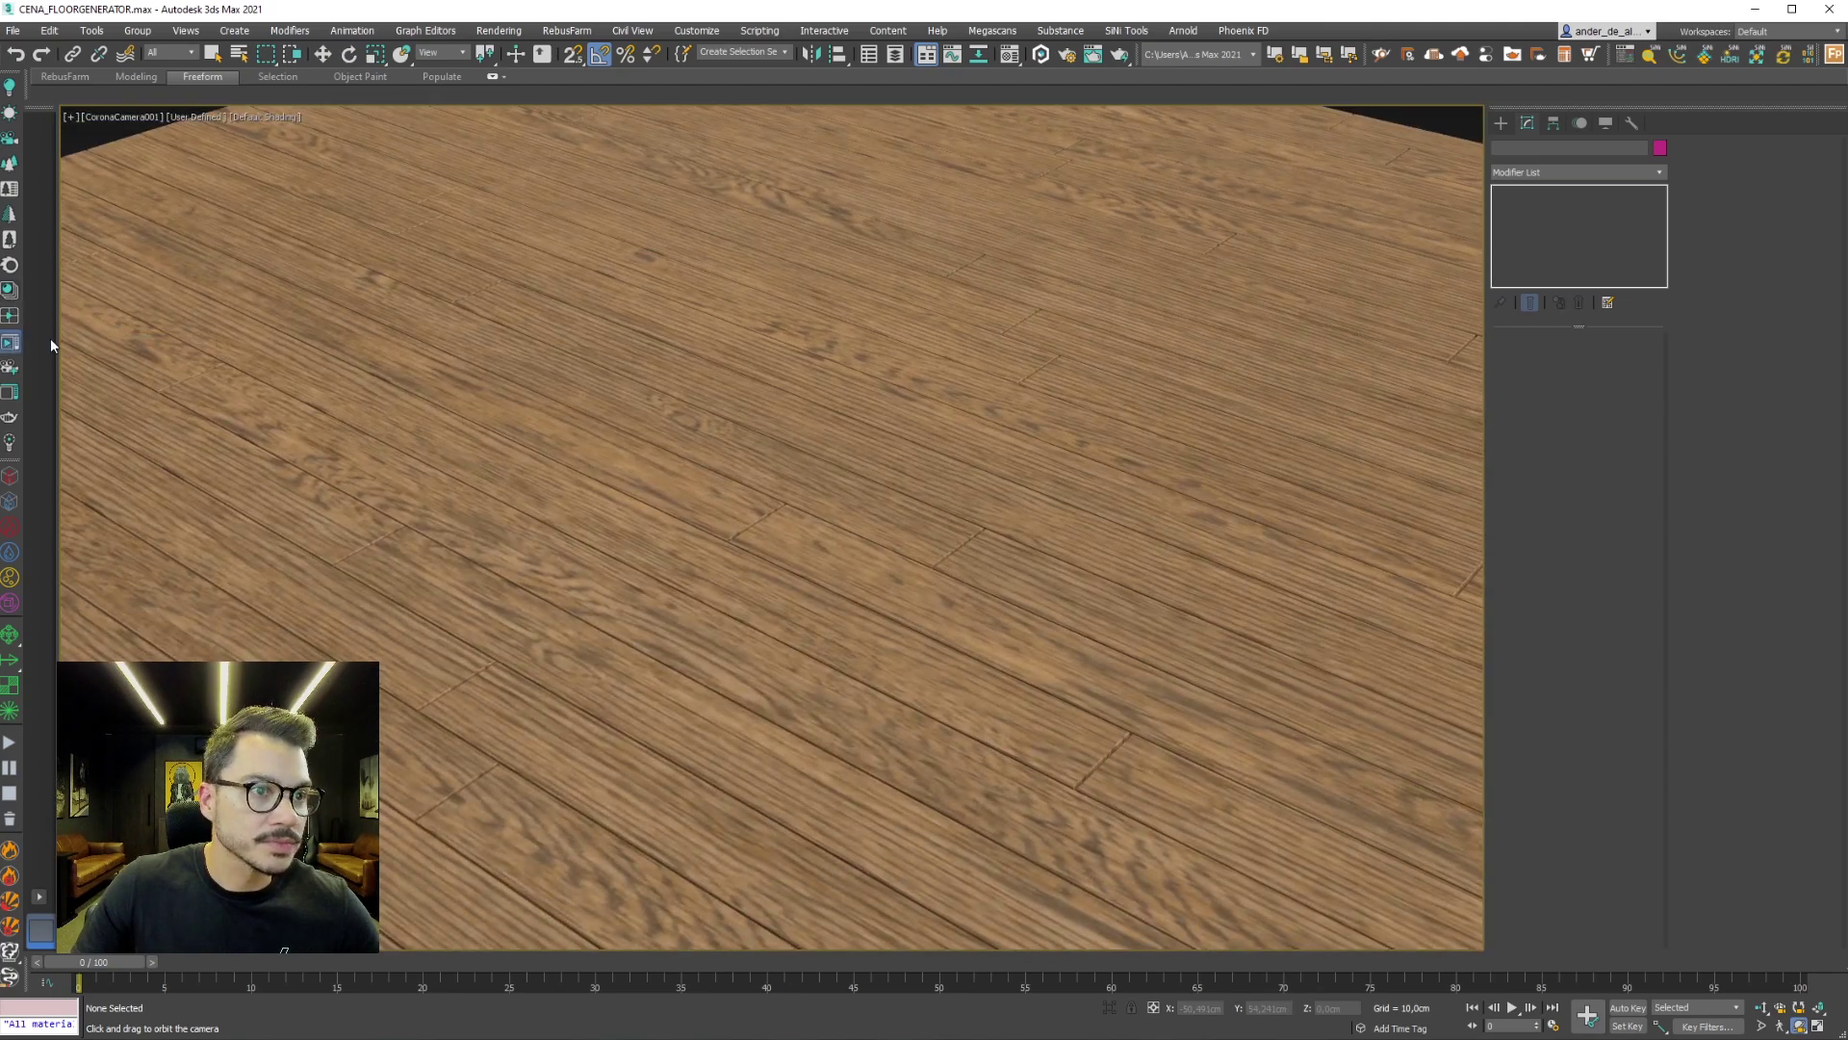
Reposition and enlarge the Corona VFB, then render the camera view
left_click_drag(760, 154, 1379, 224)
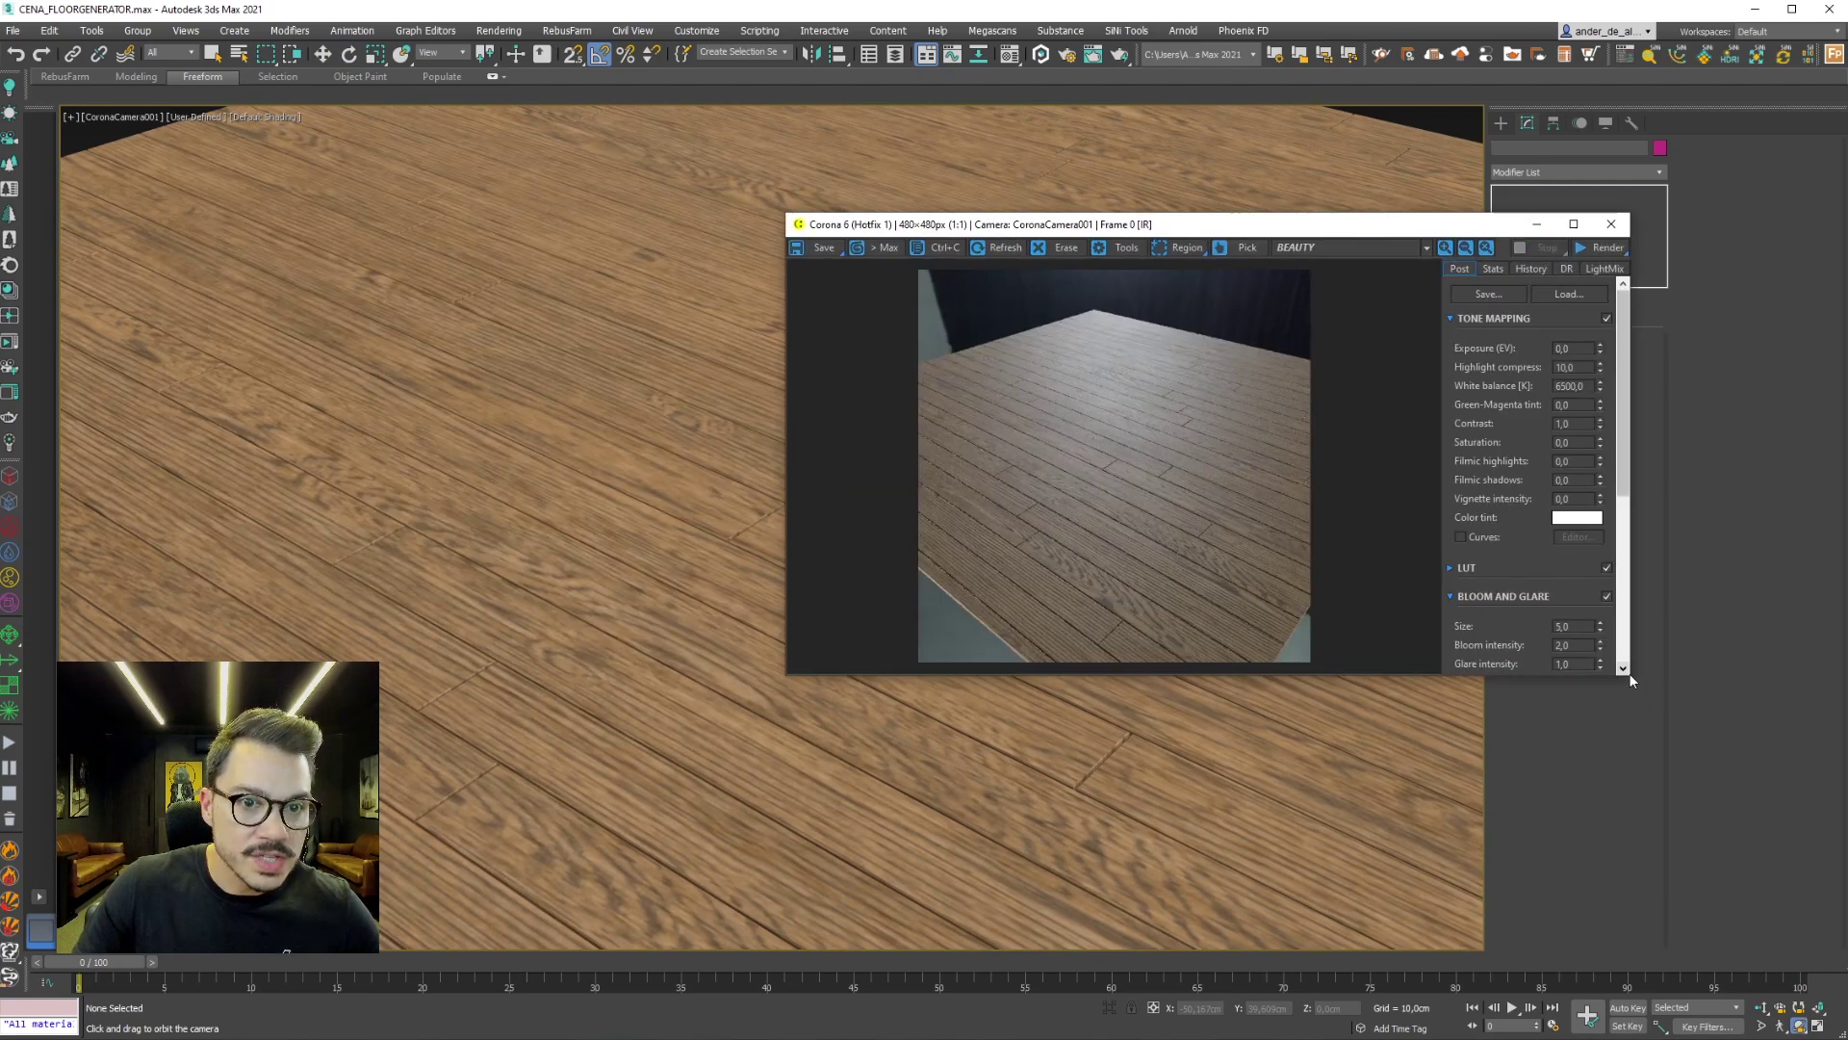
left_click_drag(1638, 688, 1832, 1002)
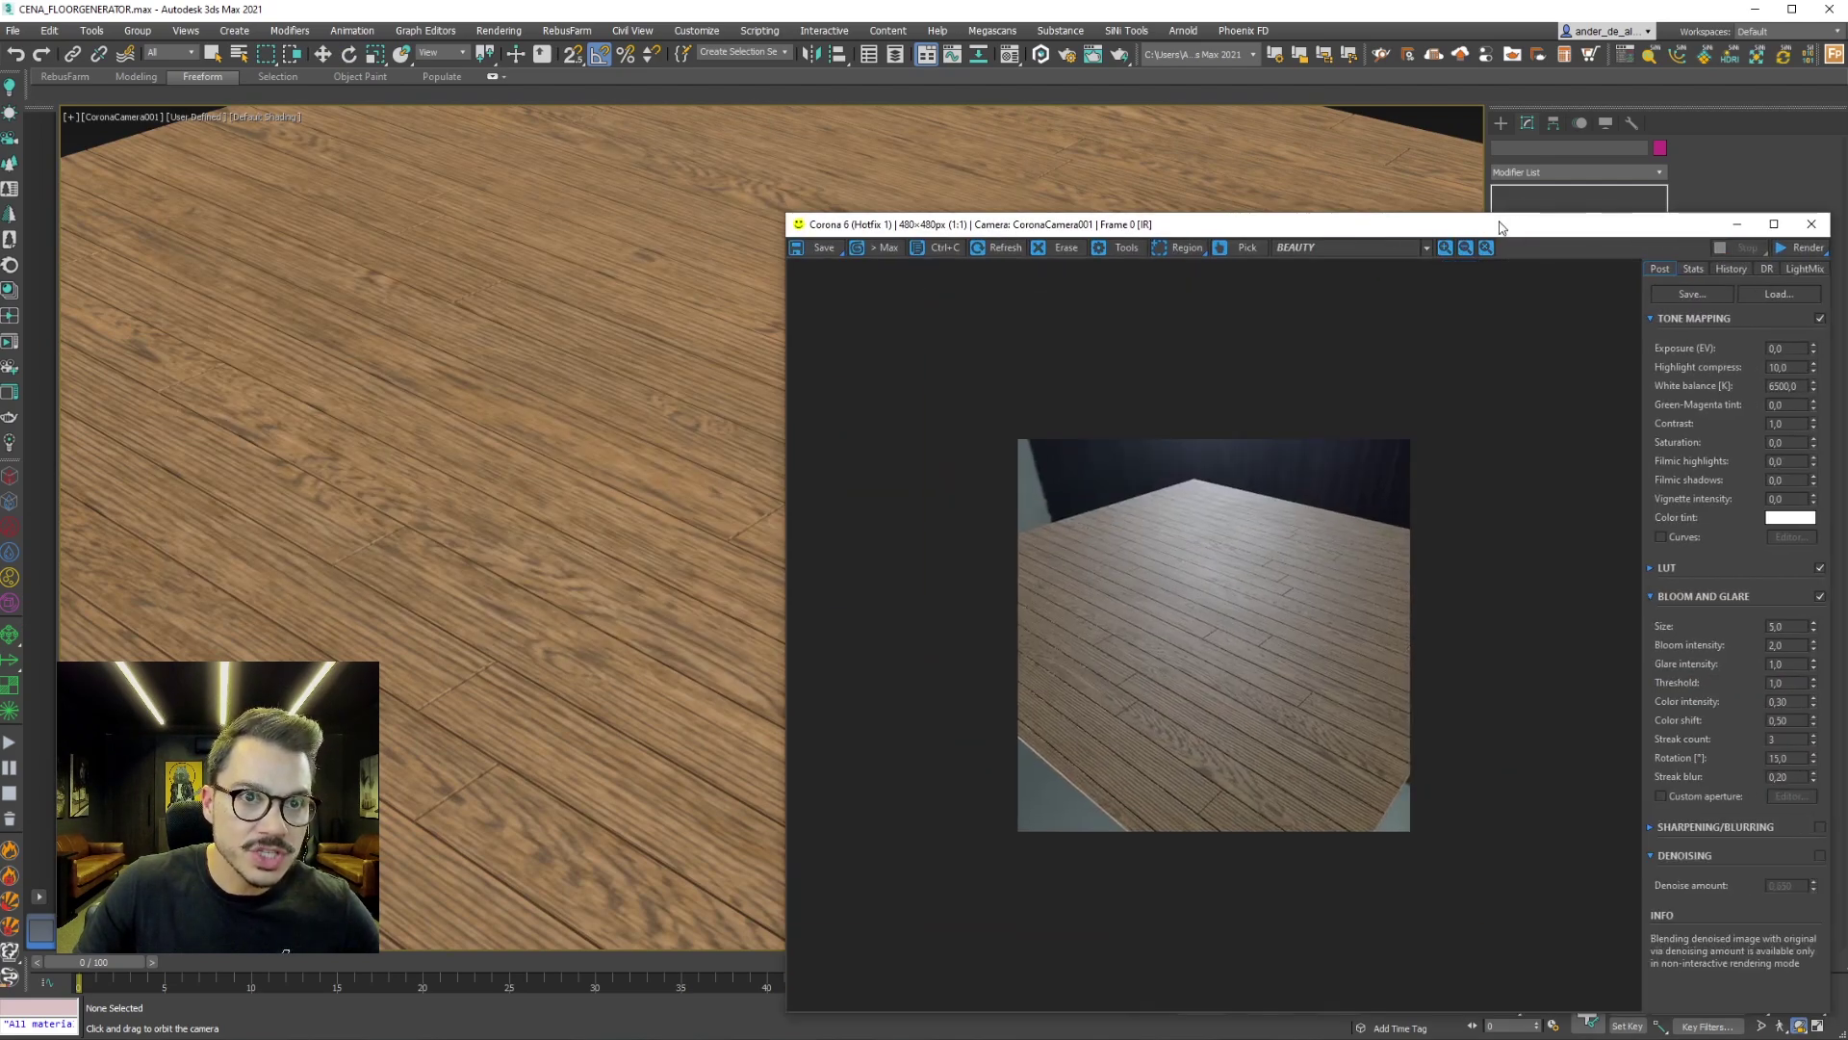
left_click_drag(1500, 228, 1241, 108)
left_click(1537, 112)
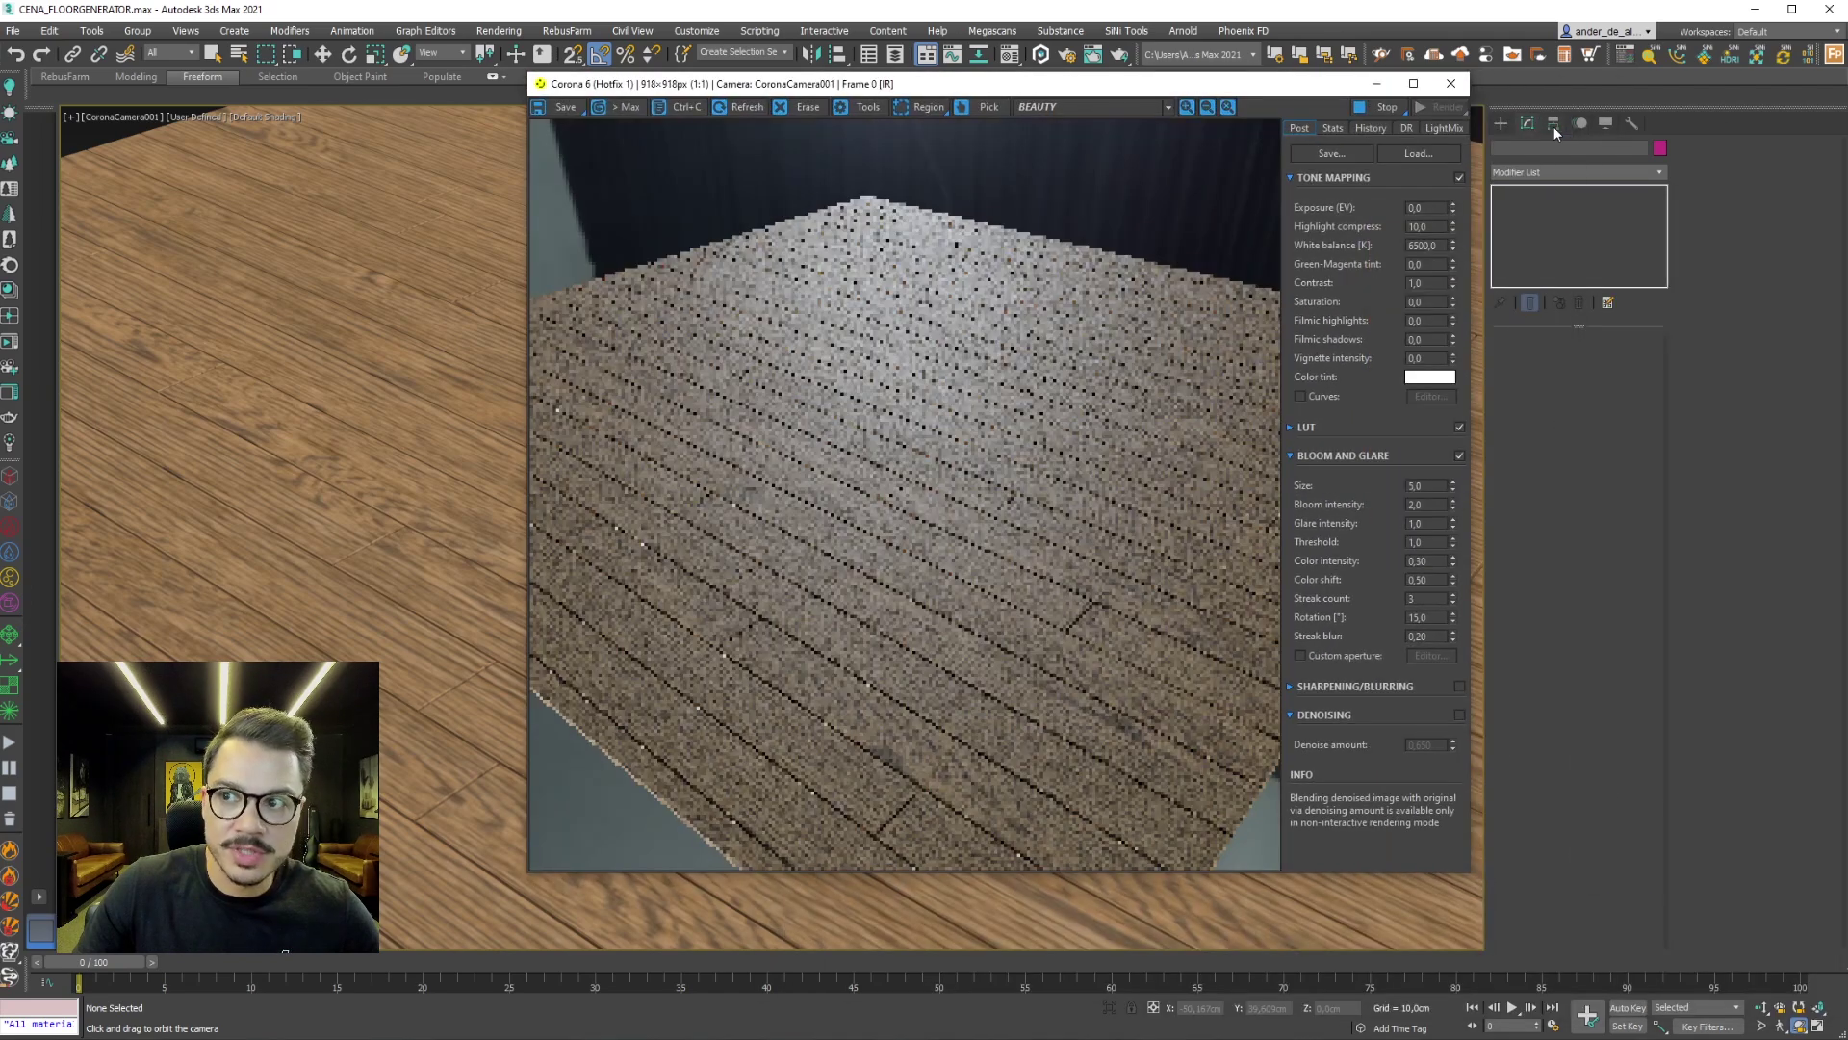
left_click(1398, 109)
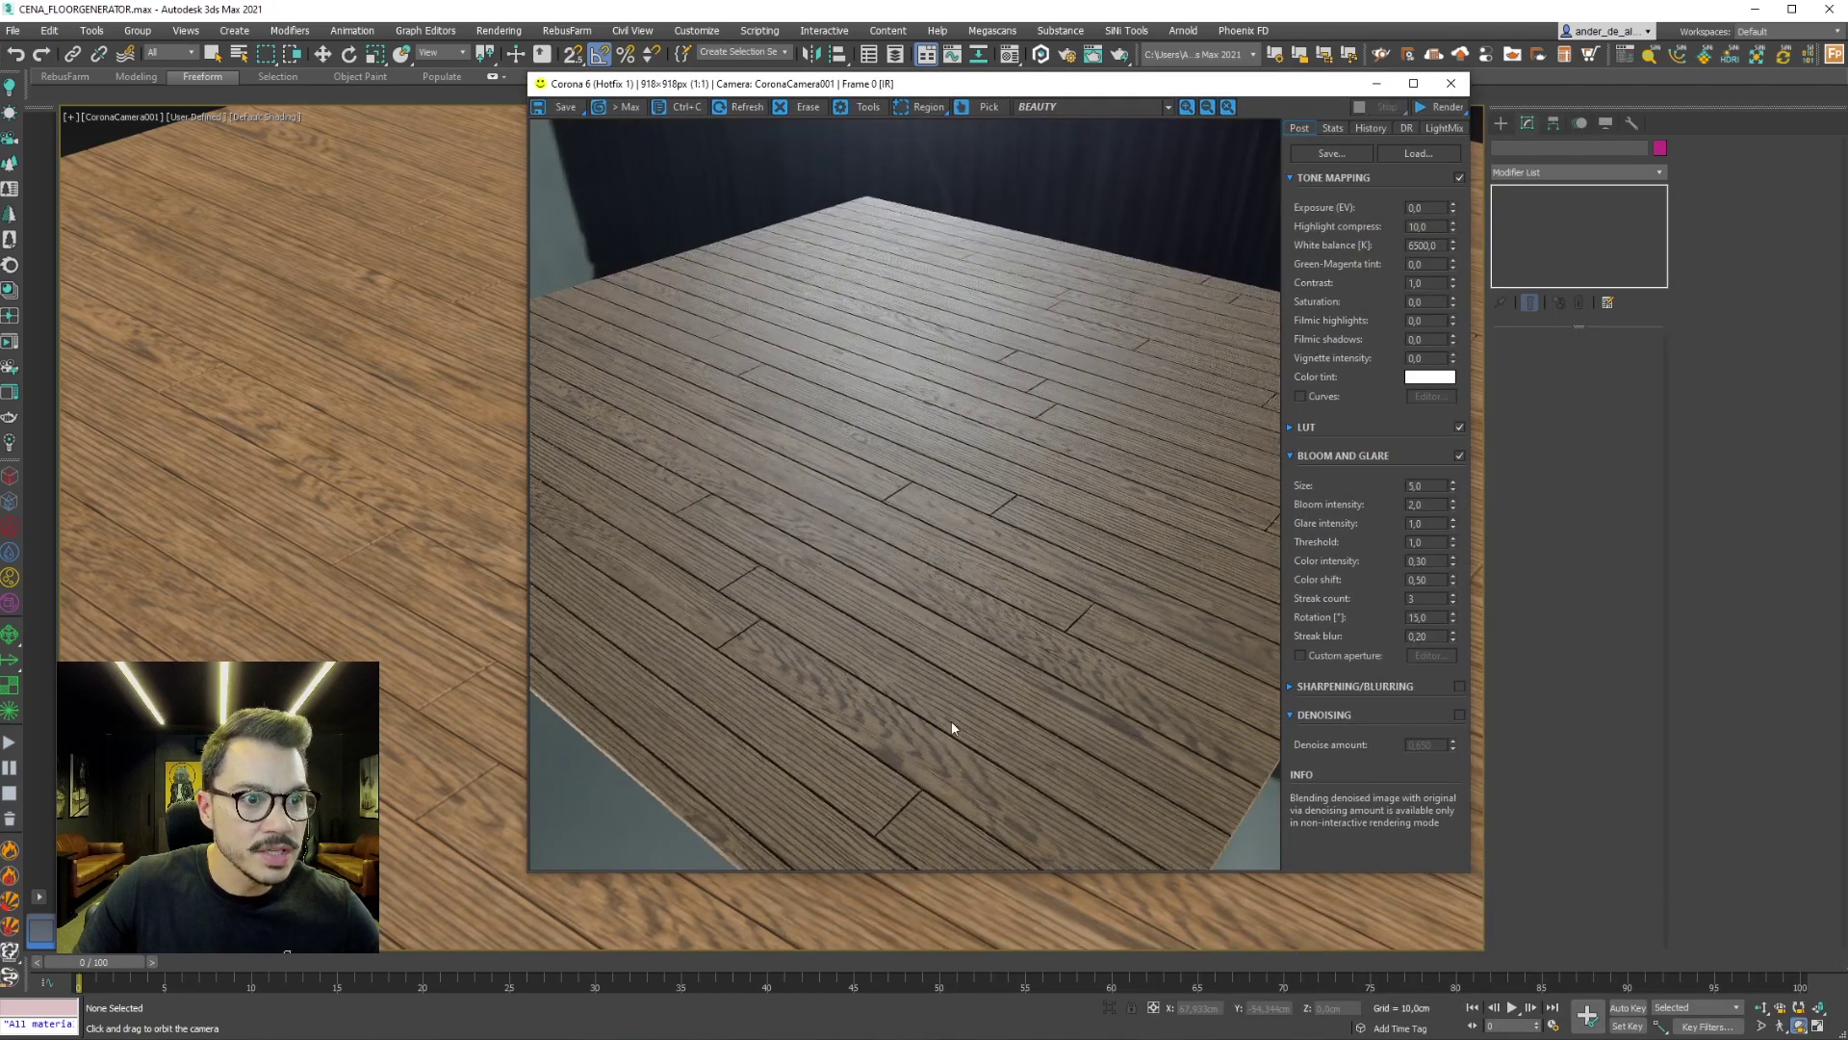
Zoom the rendered image to 2:1 and 4:1, back to 1:1, then close the VFB
scroll(952, 720, "up", 1)
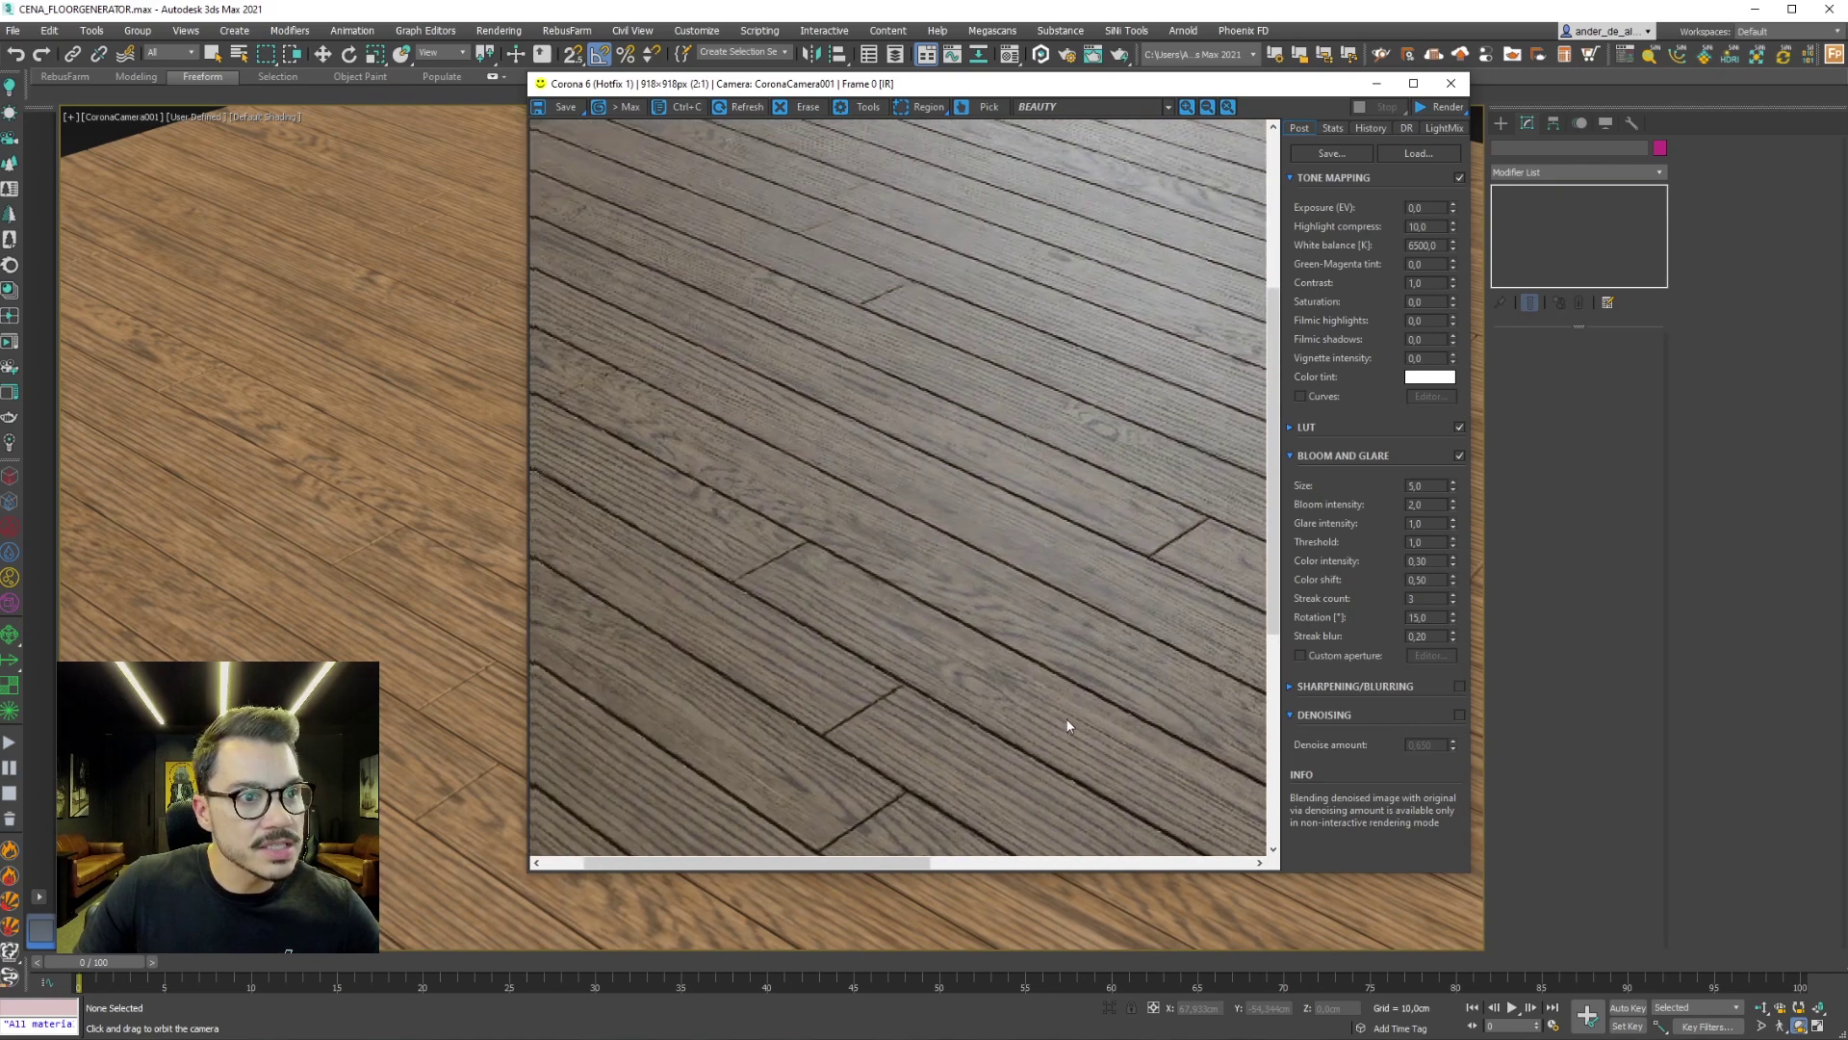
scroll(834, 566, "up", 1)
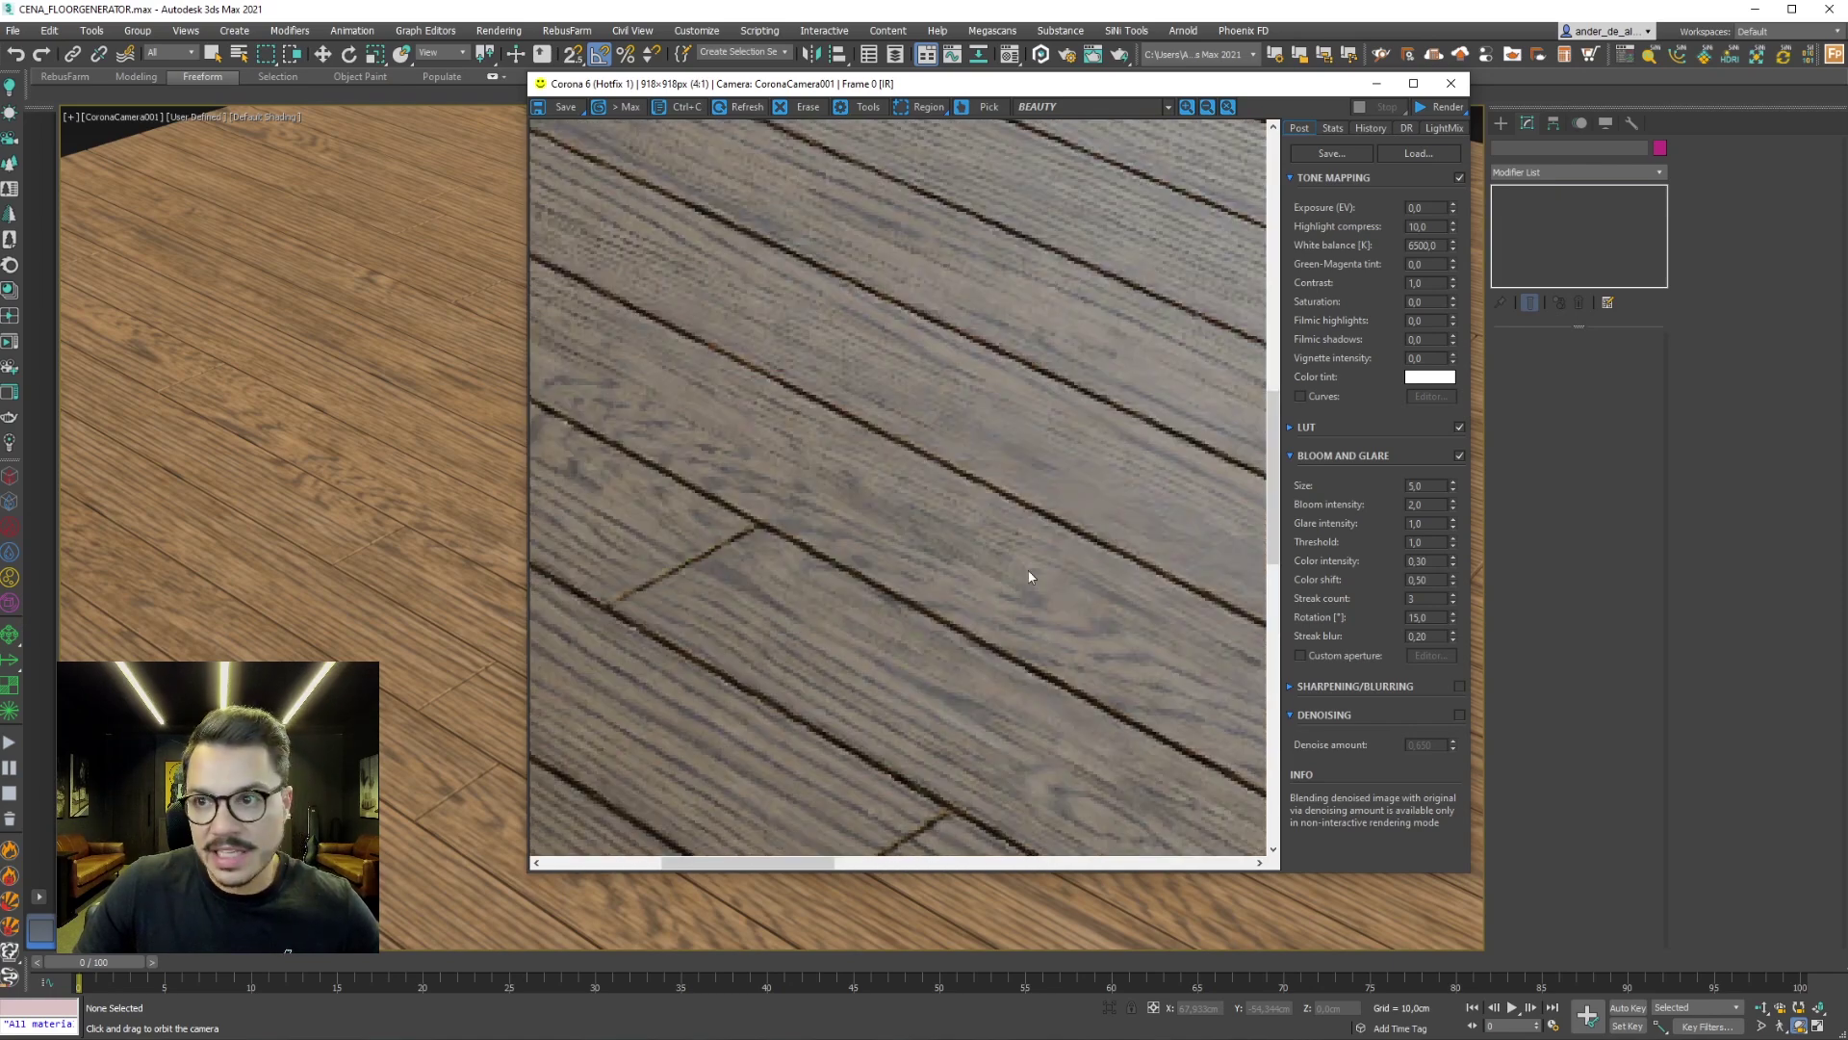
scroll(1029, 576, "down", 2)
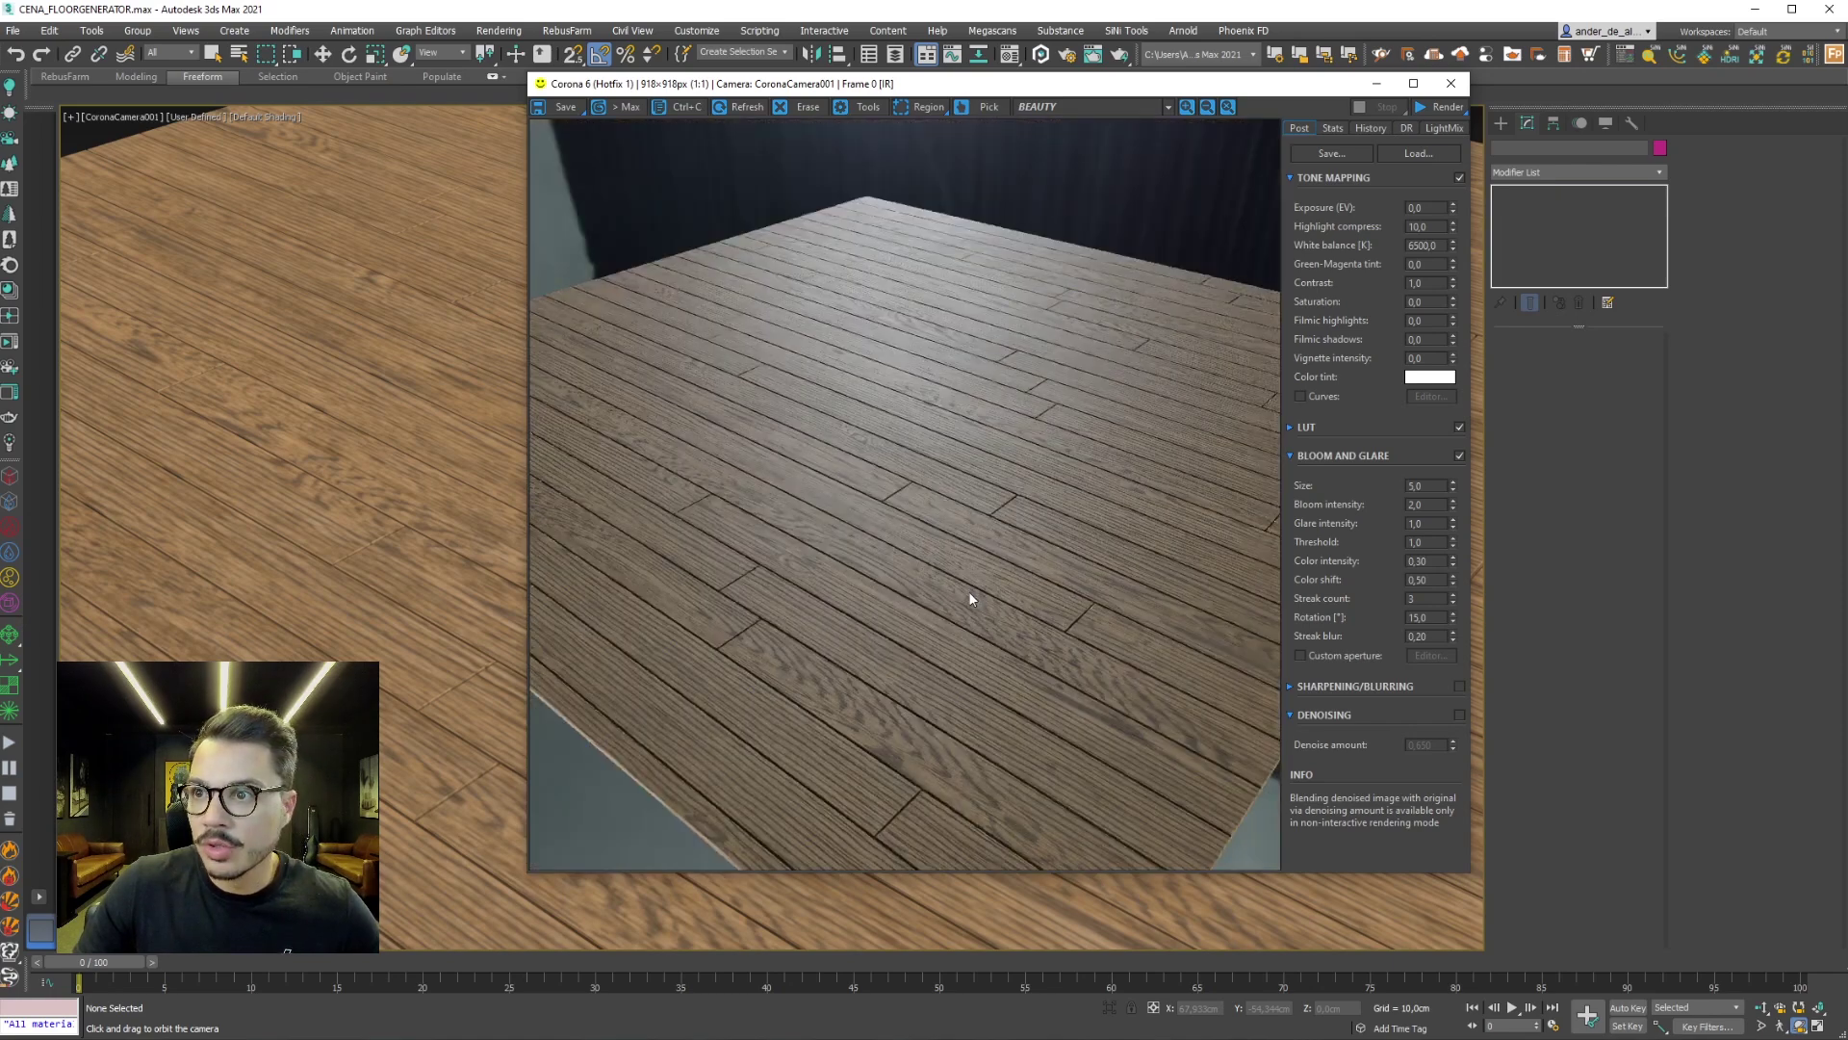
left_click(1377, 83)
Select Plane001 to inspect its UVW Map modifier
key("q")
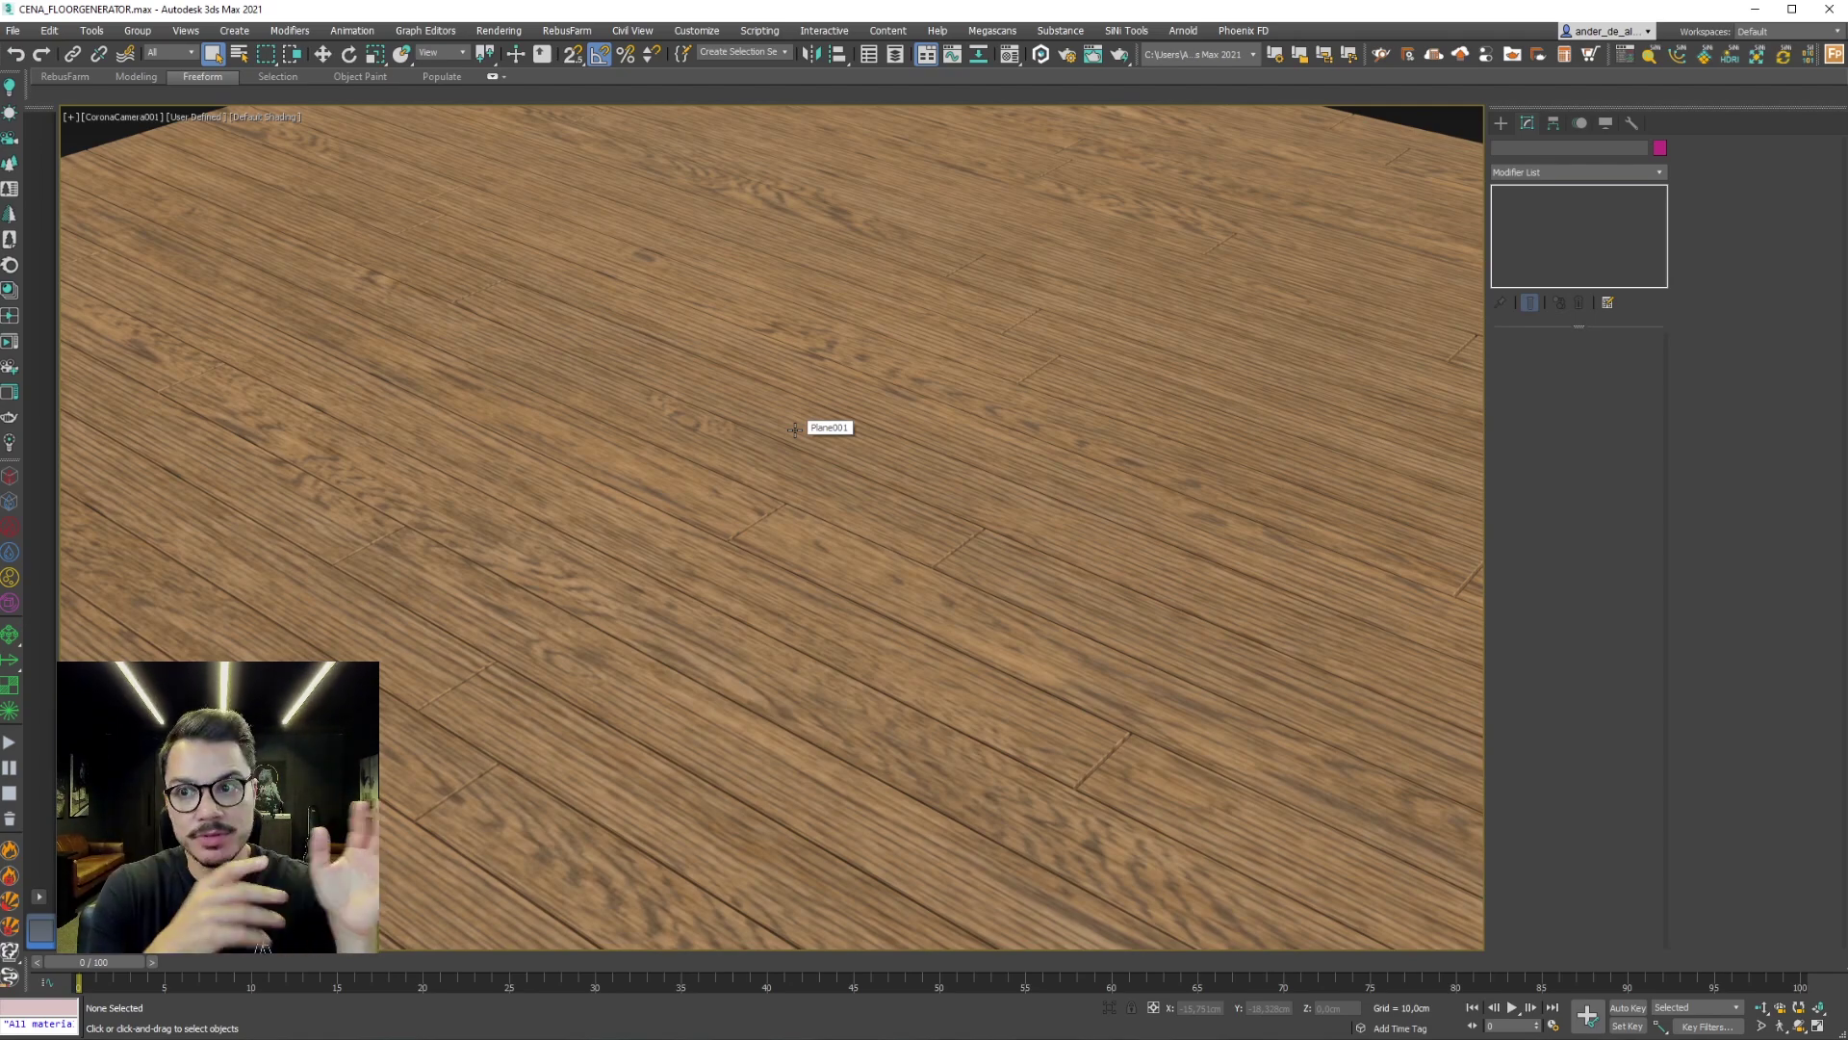
left_click(794, 428)
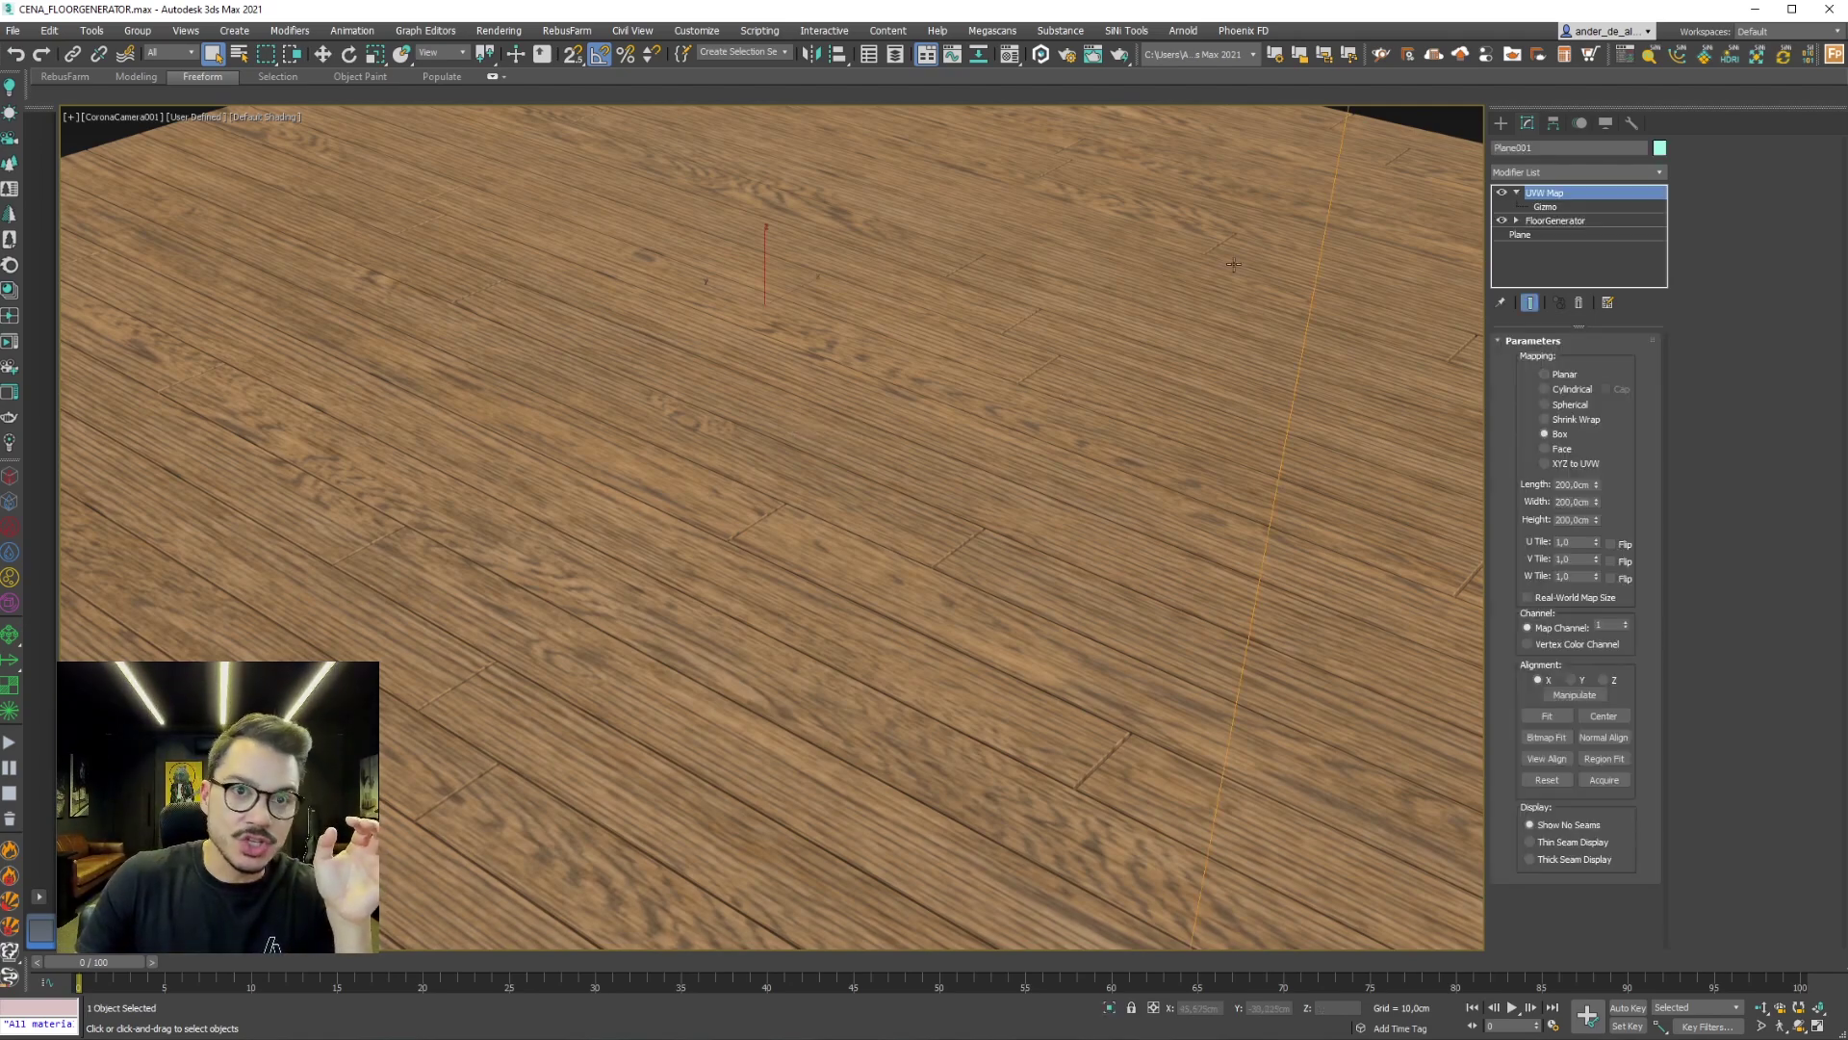
mouse_move(1078, 453)
middle_mouse_down("alt")
mouse_move(1134, 536)
mouse_move(1169, 682)
middle_mouse_up("alt")
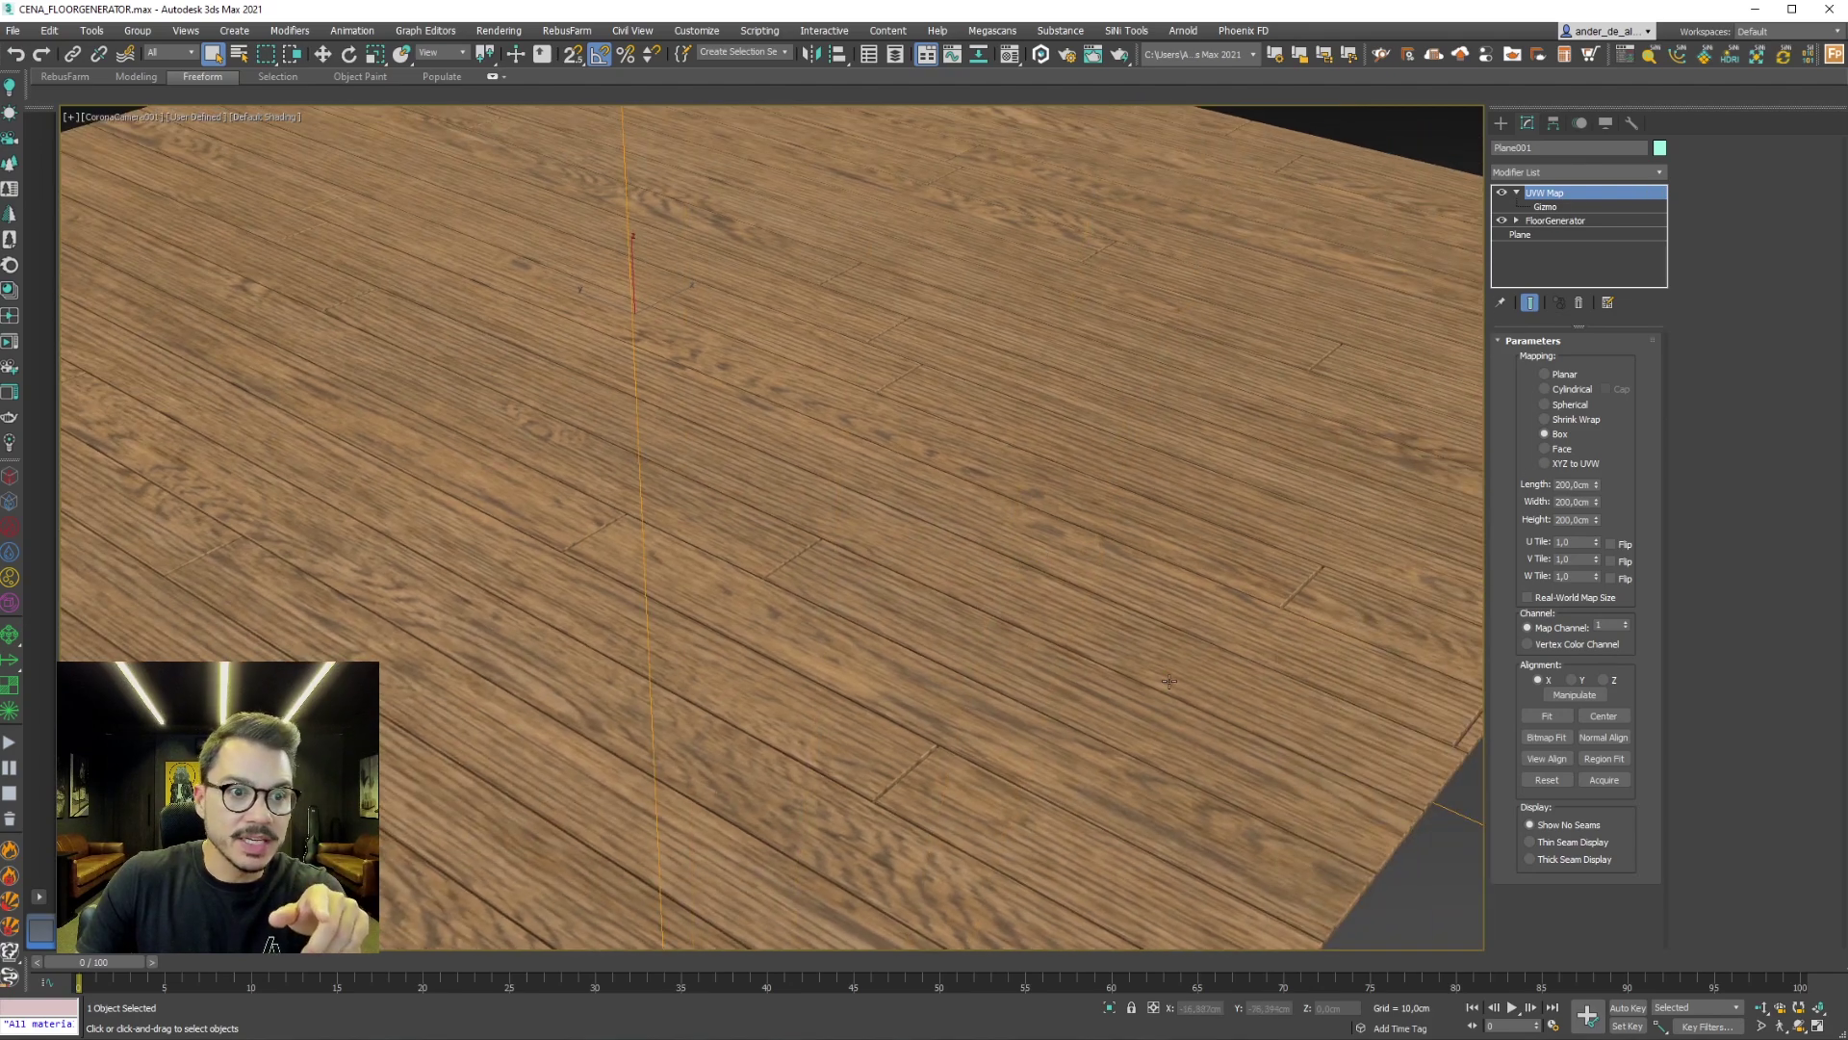
Switch to a Perspective view, deselect the plane, and frame the planks from further out
key("p")
key("z")
middle_click_drag(982, 689, 916, 726, "alt")
key("ctrl+d")
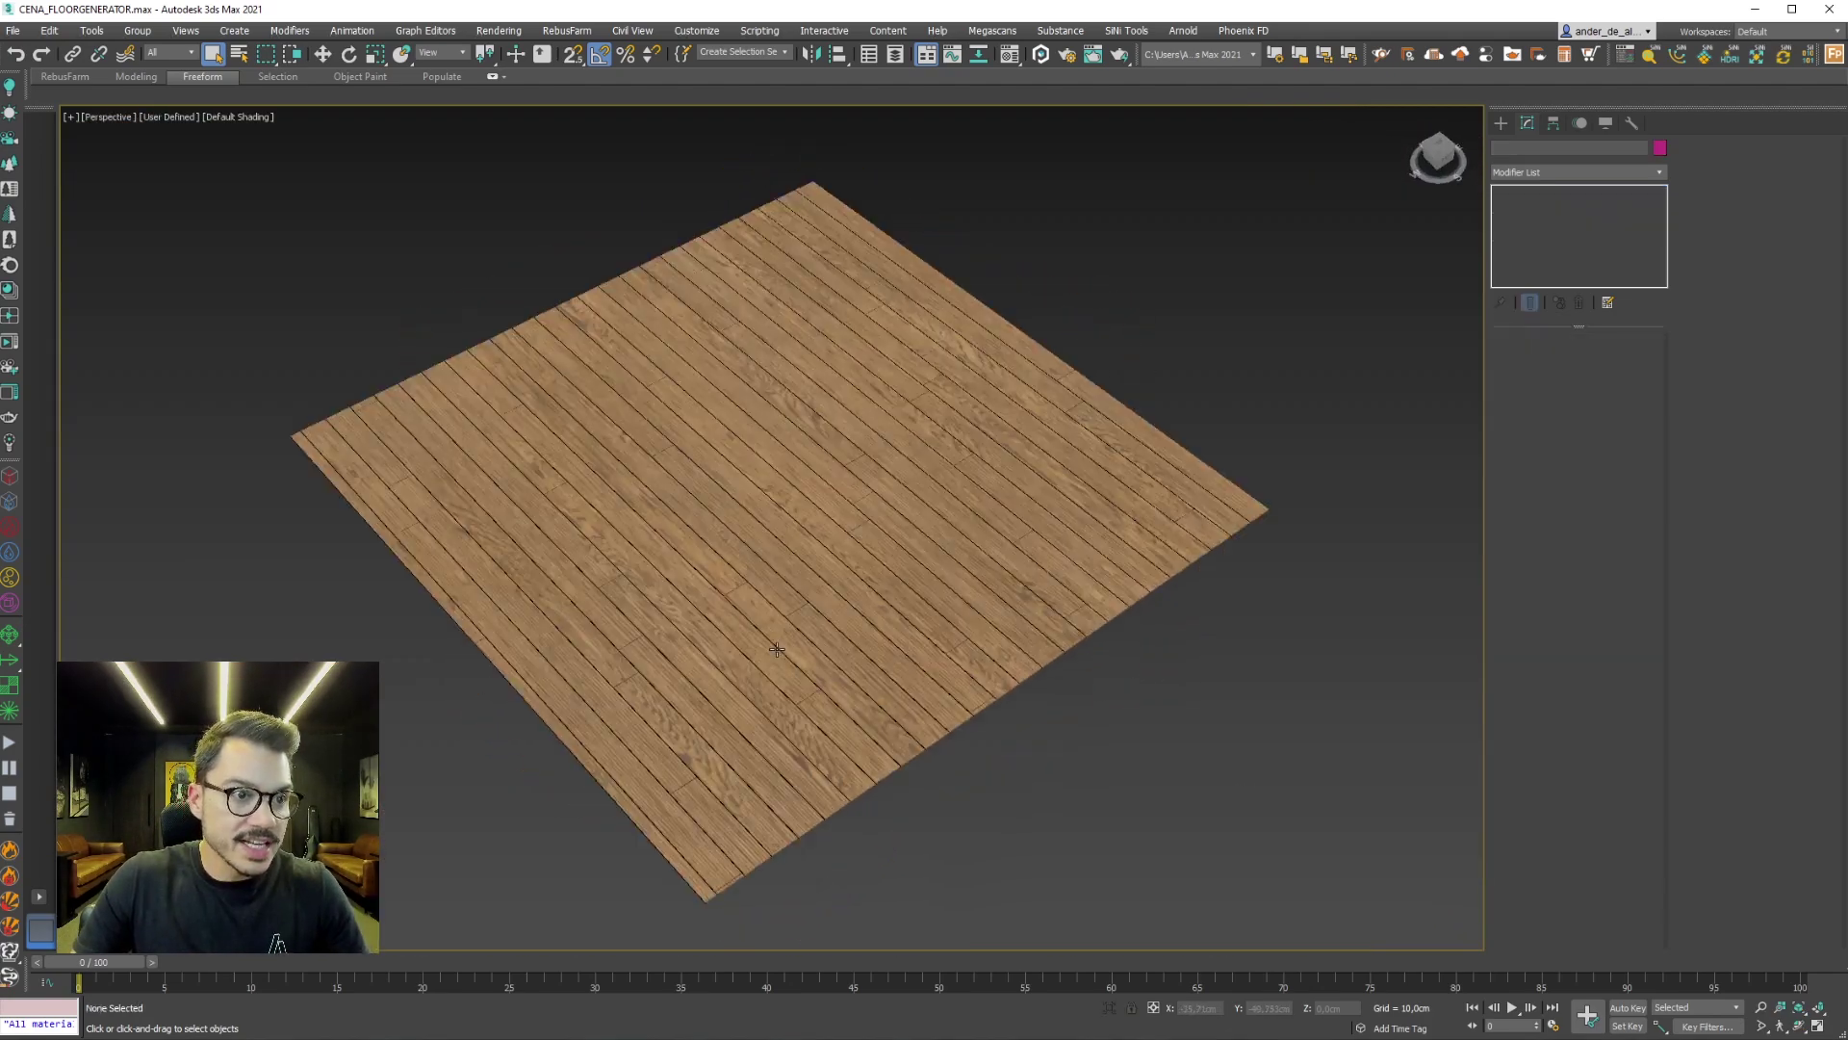
scroll(768, 691, "up", 5)
middle_click_drag(768, 691, 867, 607, "alt")
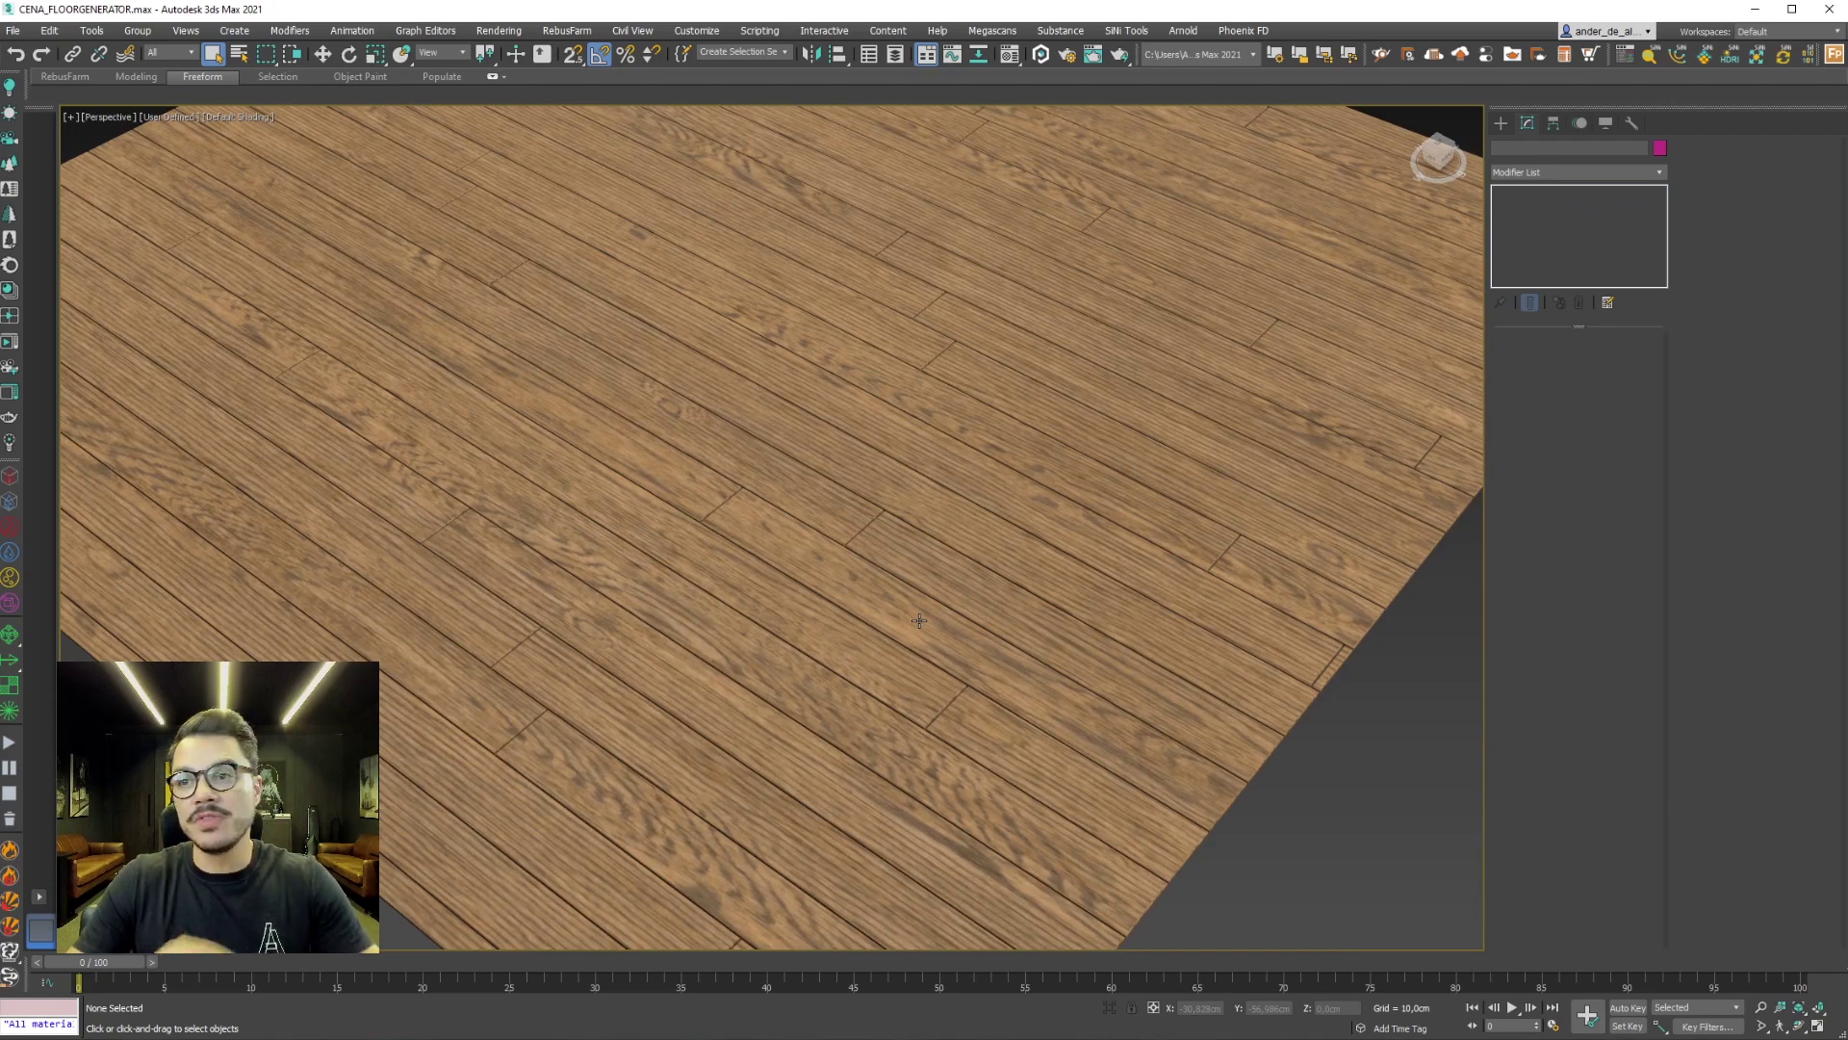
middle_click_drag(804, 564, 1379, 874)
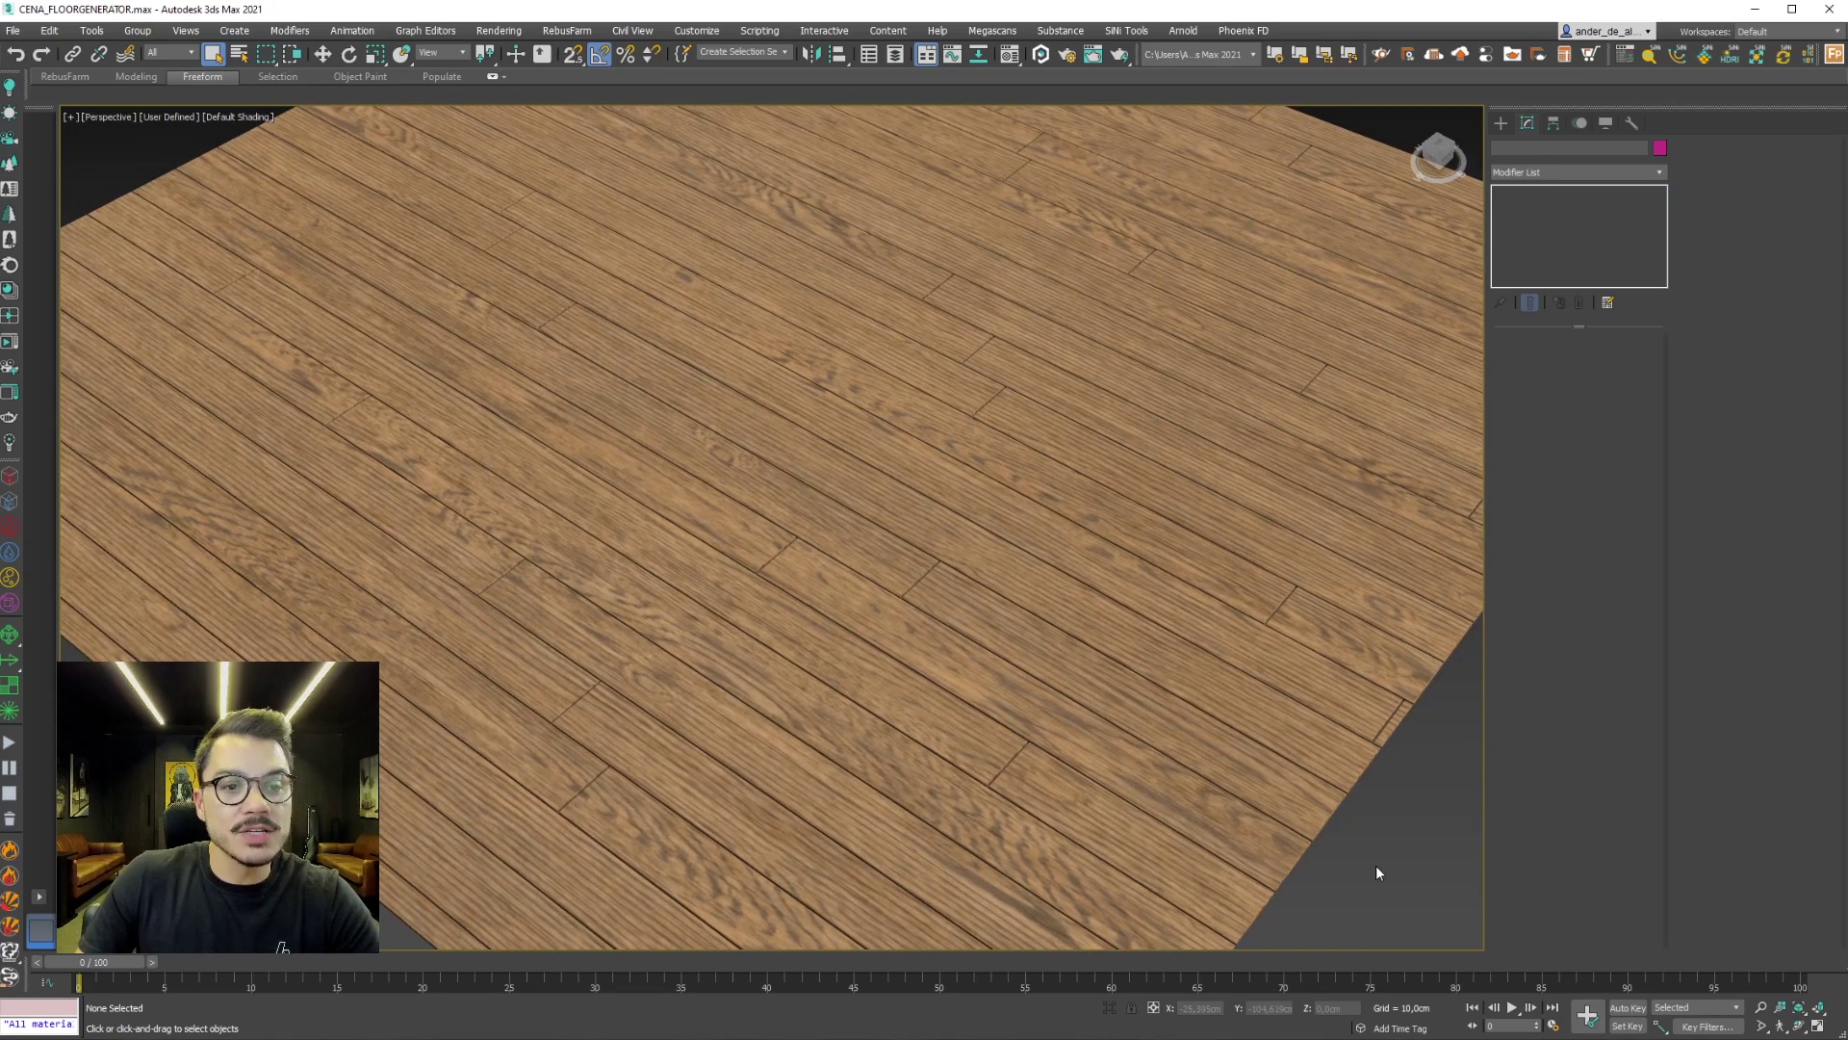
middle_click_drag(1109, 631, 1116, 699)
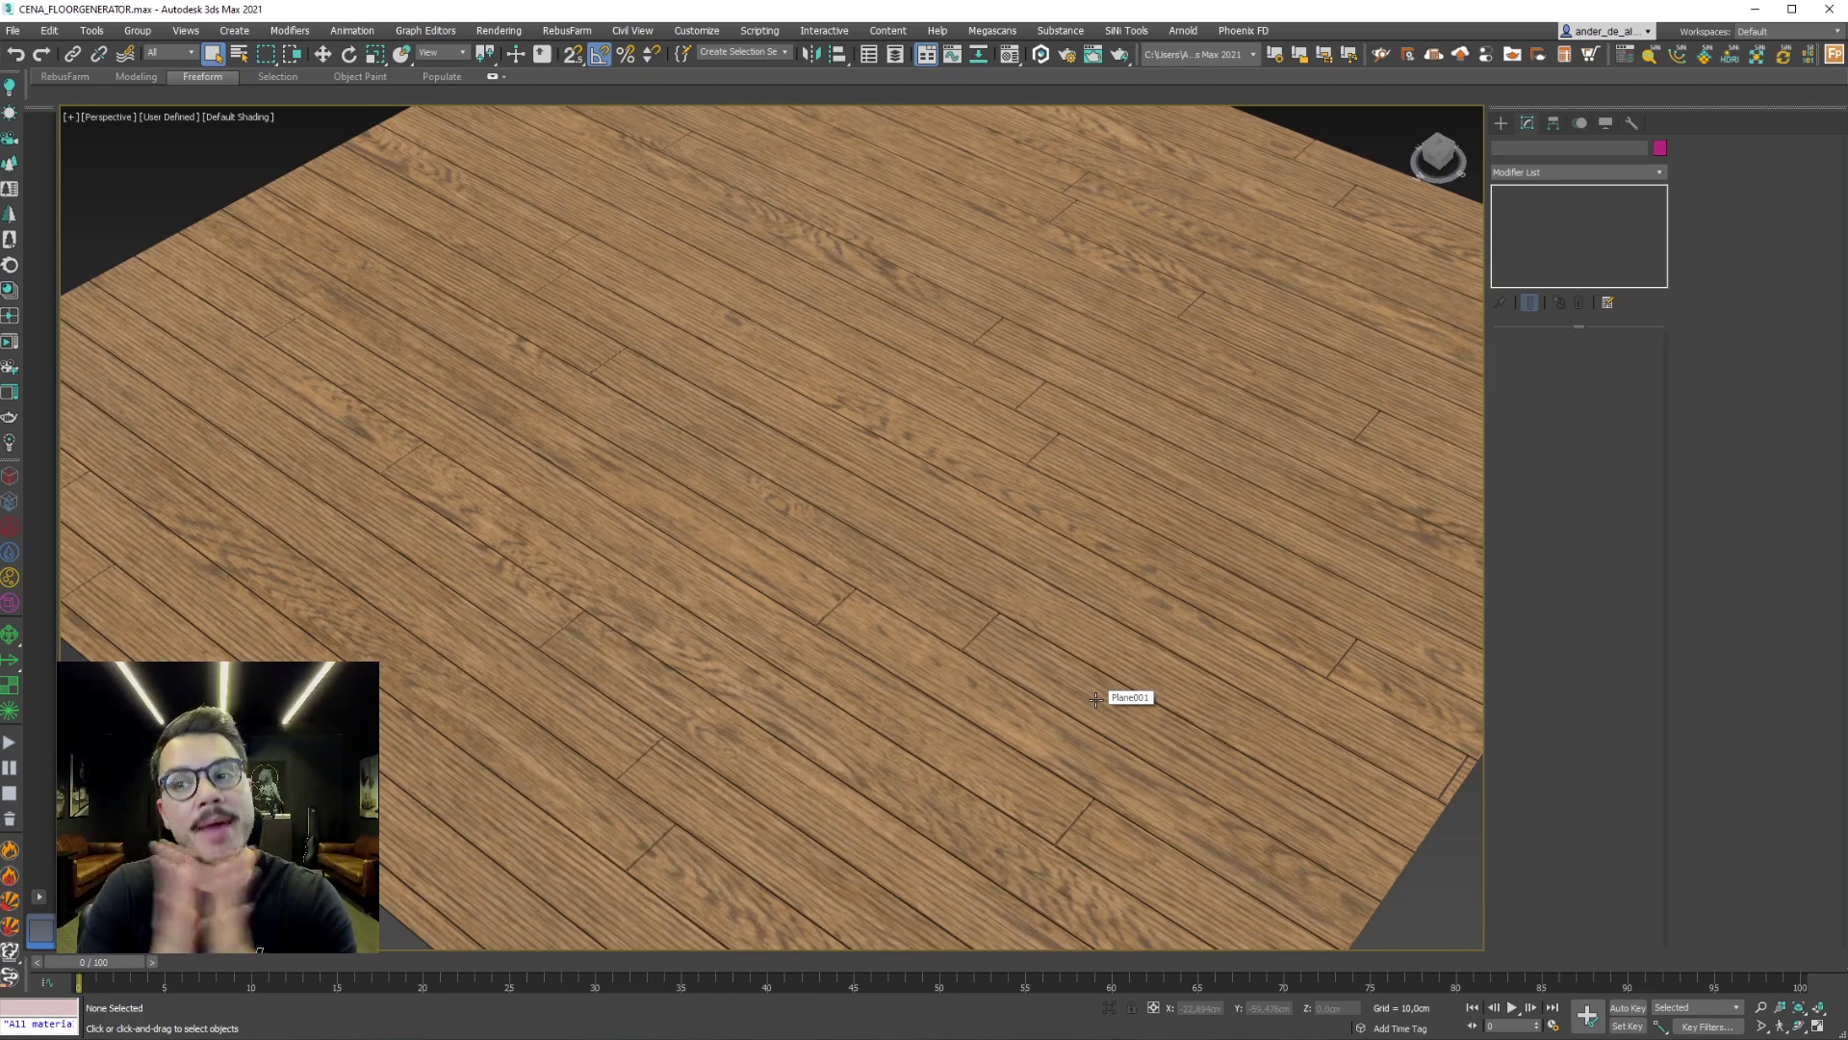
scroll(1088, 804, "down", 2)
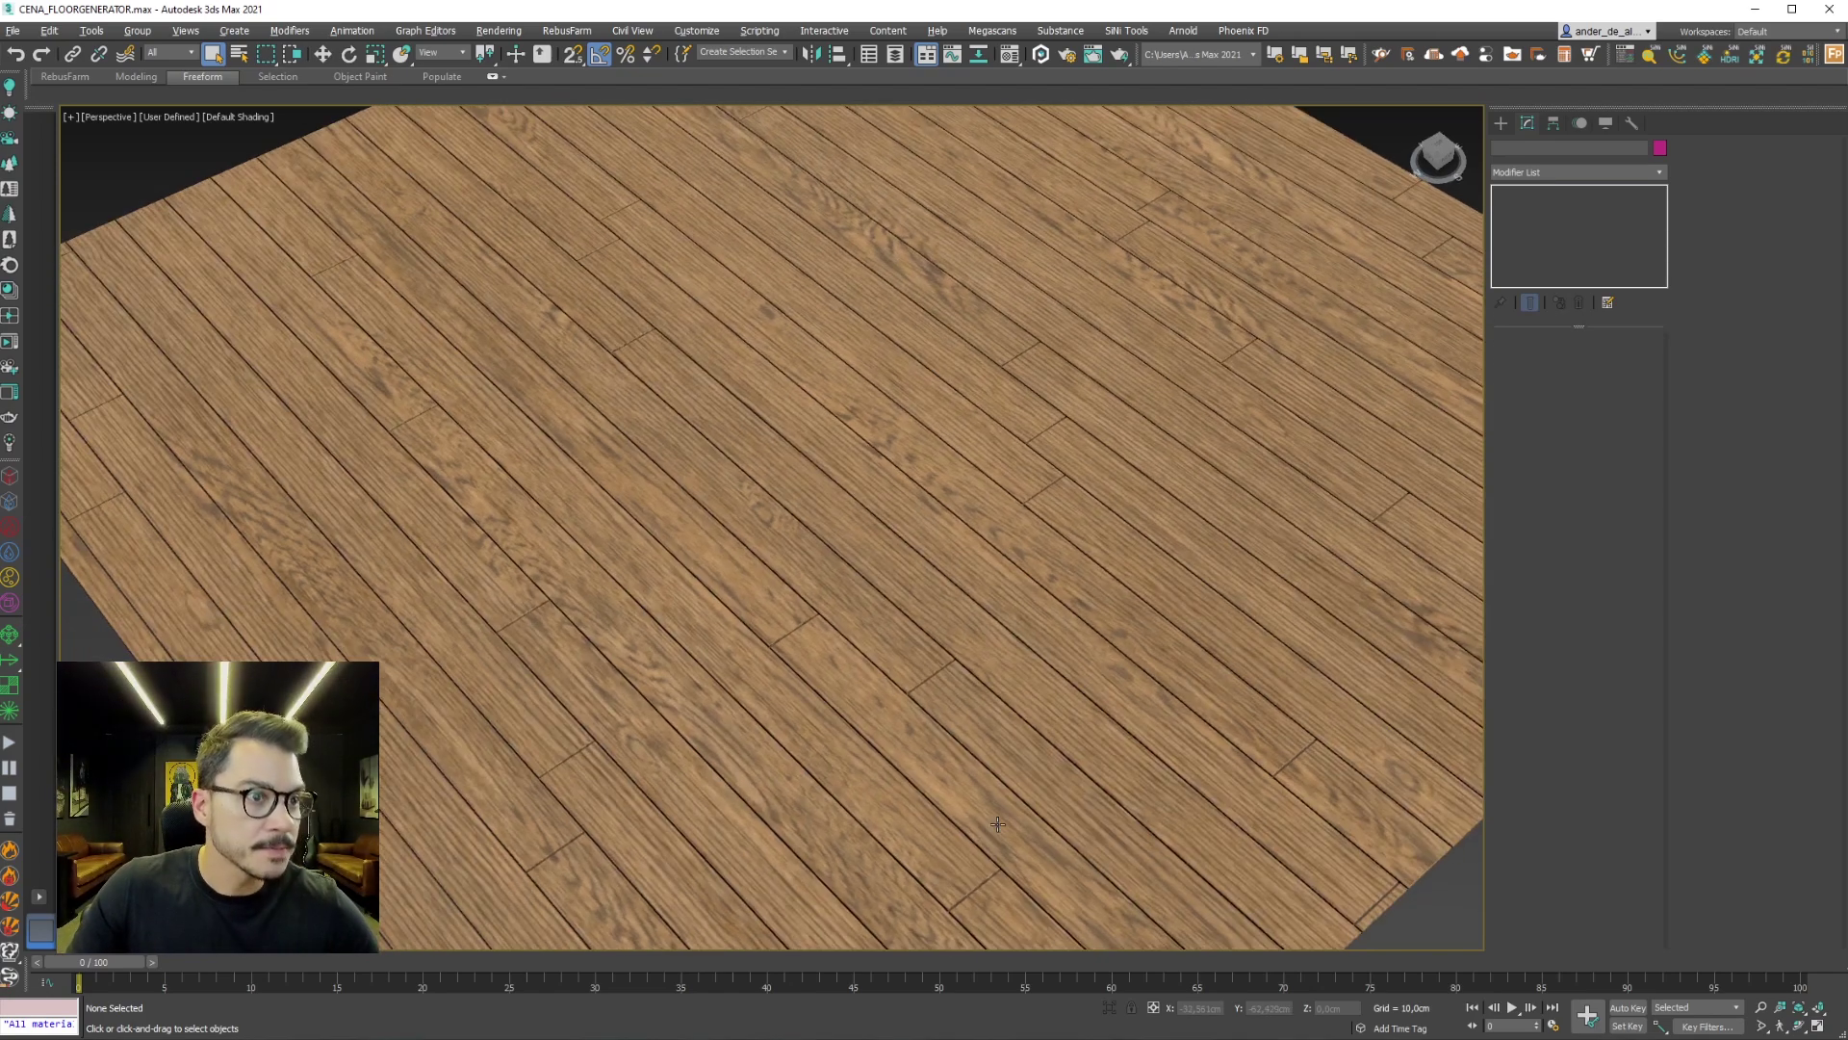
scroll(996, 818, "down", 1)
scroll(1020, 722, "down", 1)
Open the Slate Material Editor and load the floor's MADEIRA material into it
key("m")
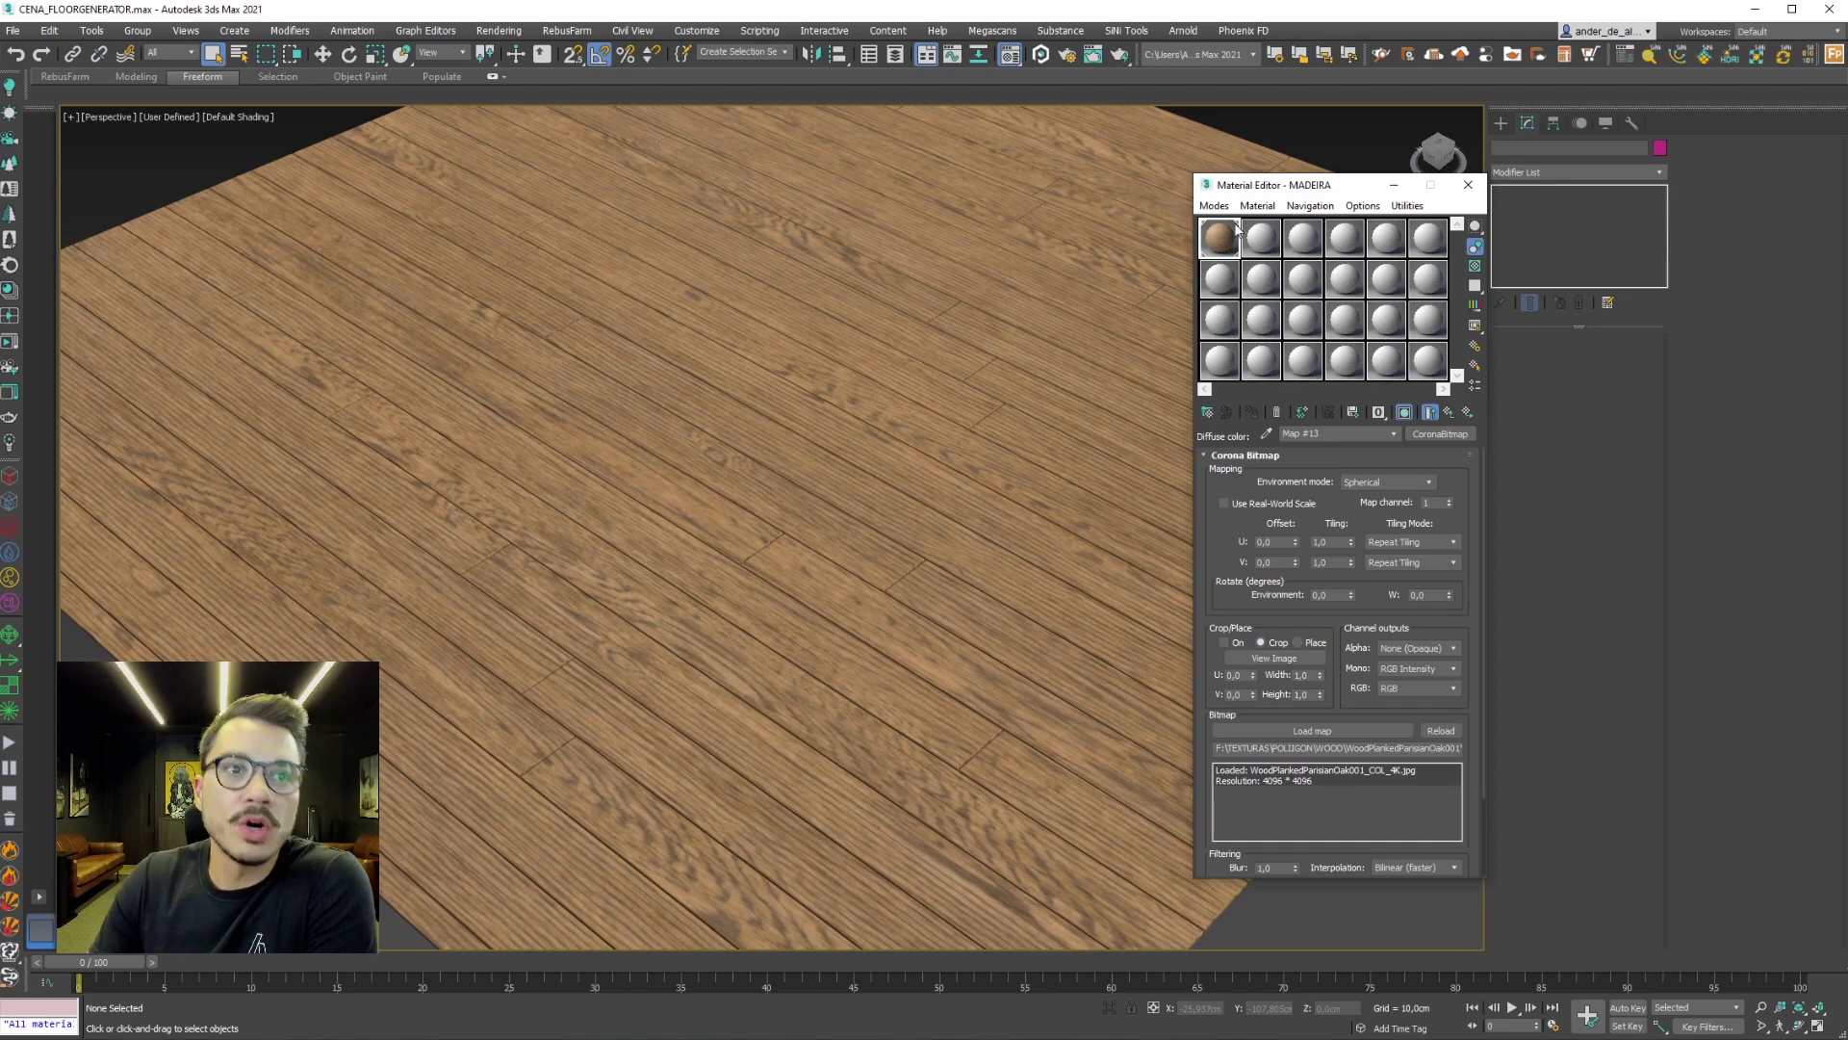
left_click(1214, 205)
left_click(1234, 248)
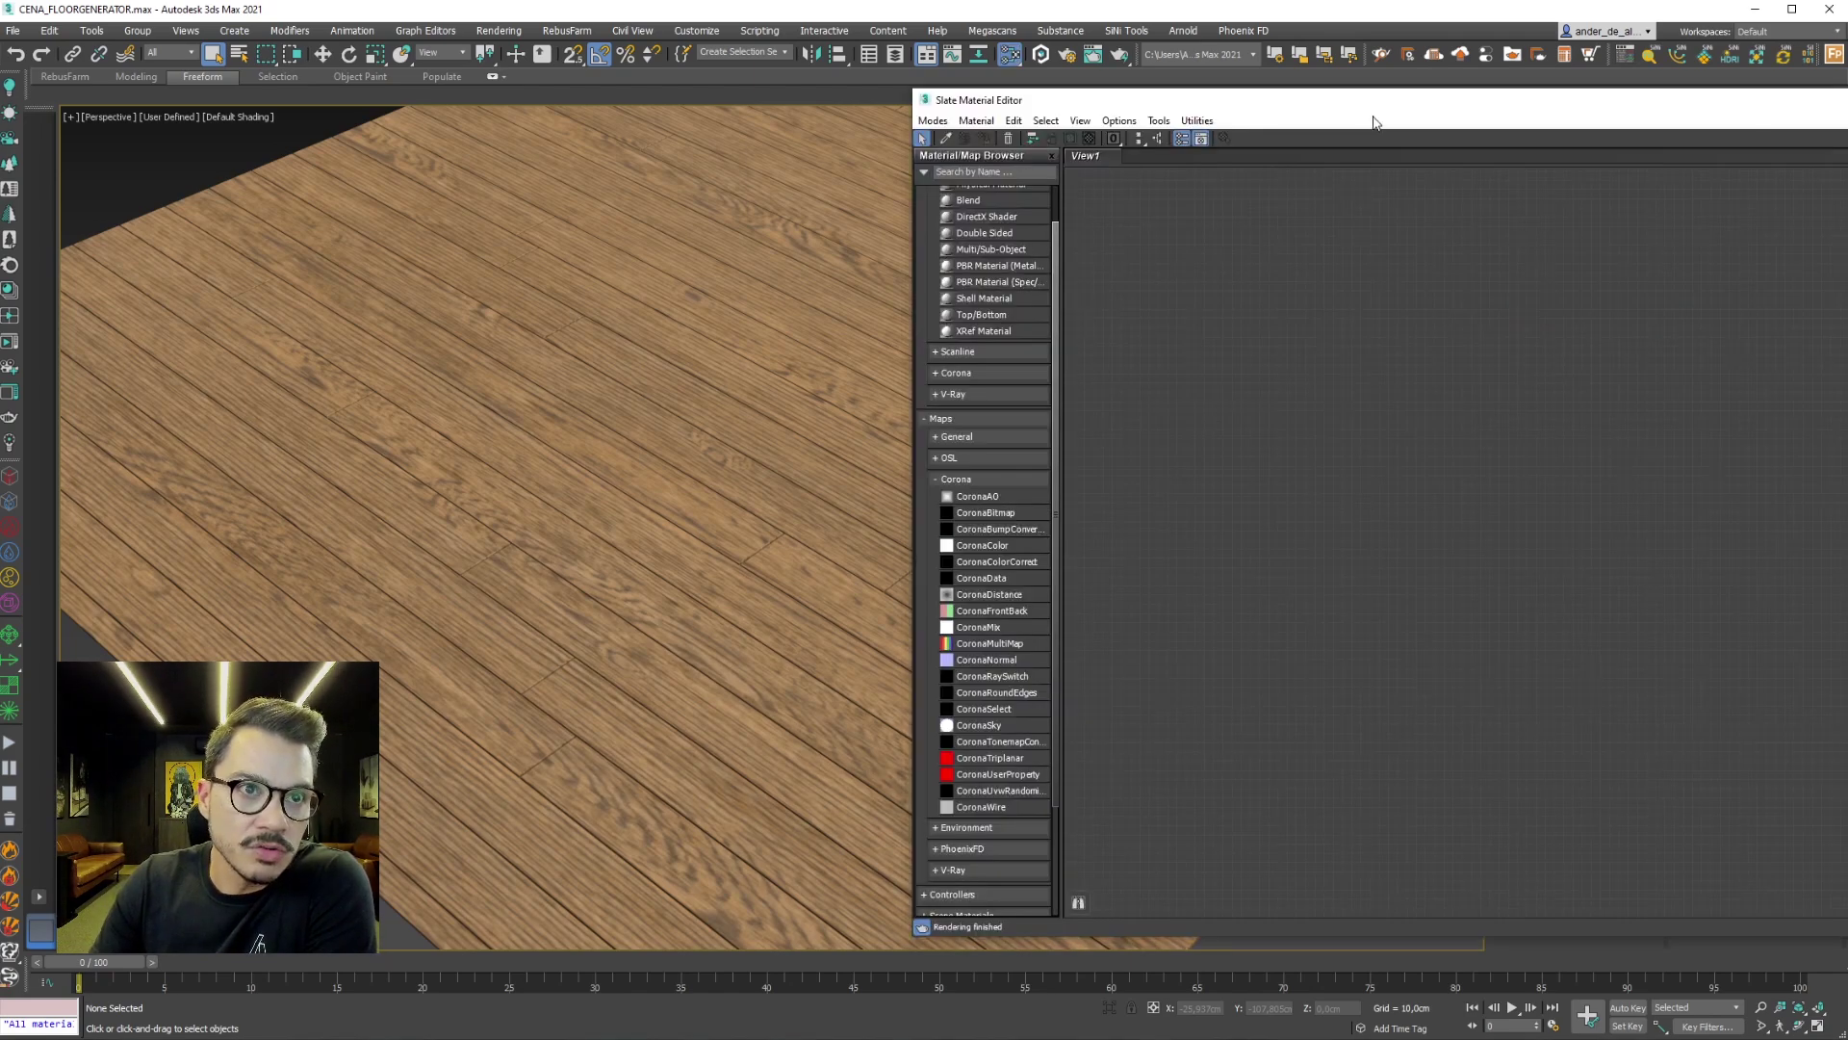
left_click_drag(1278, 99, 781, 115)
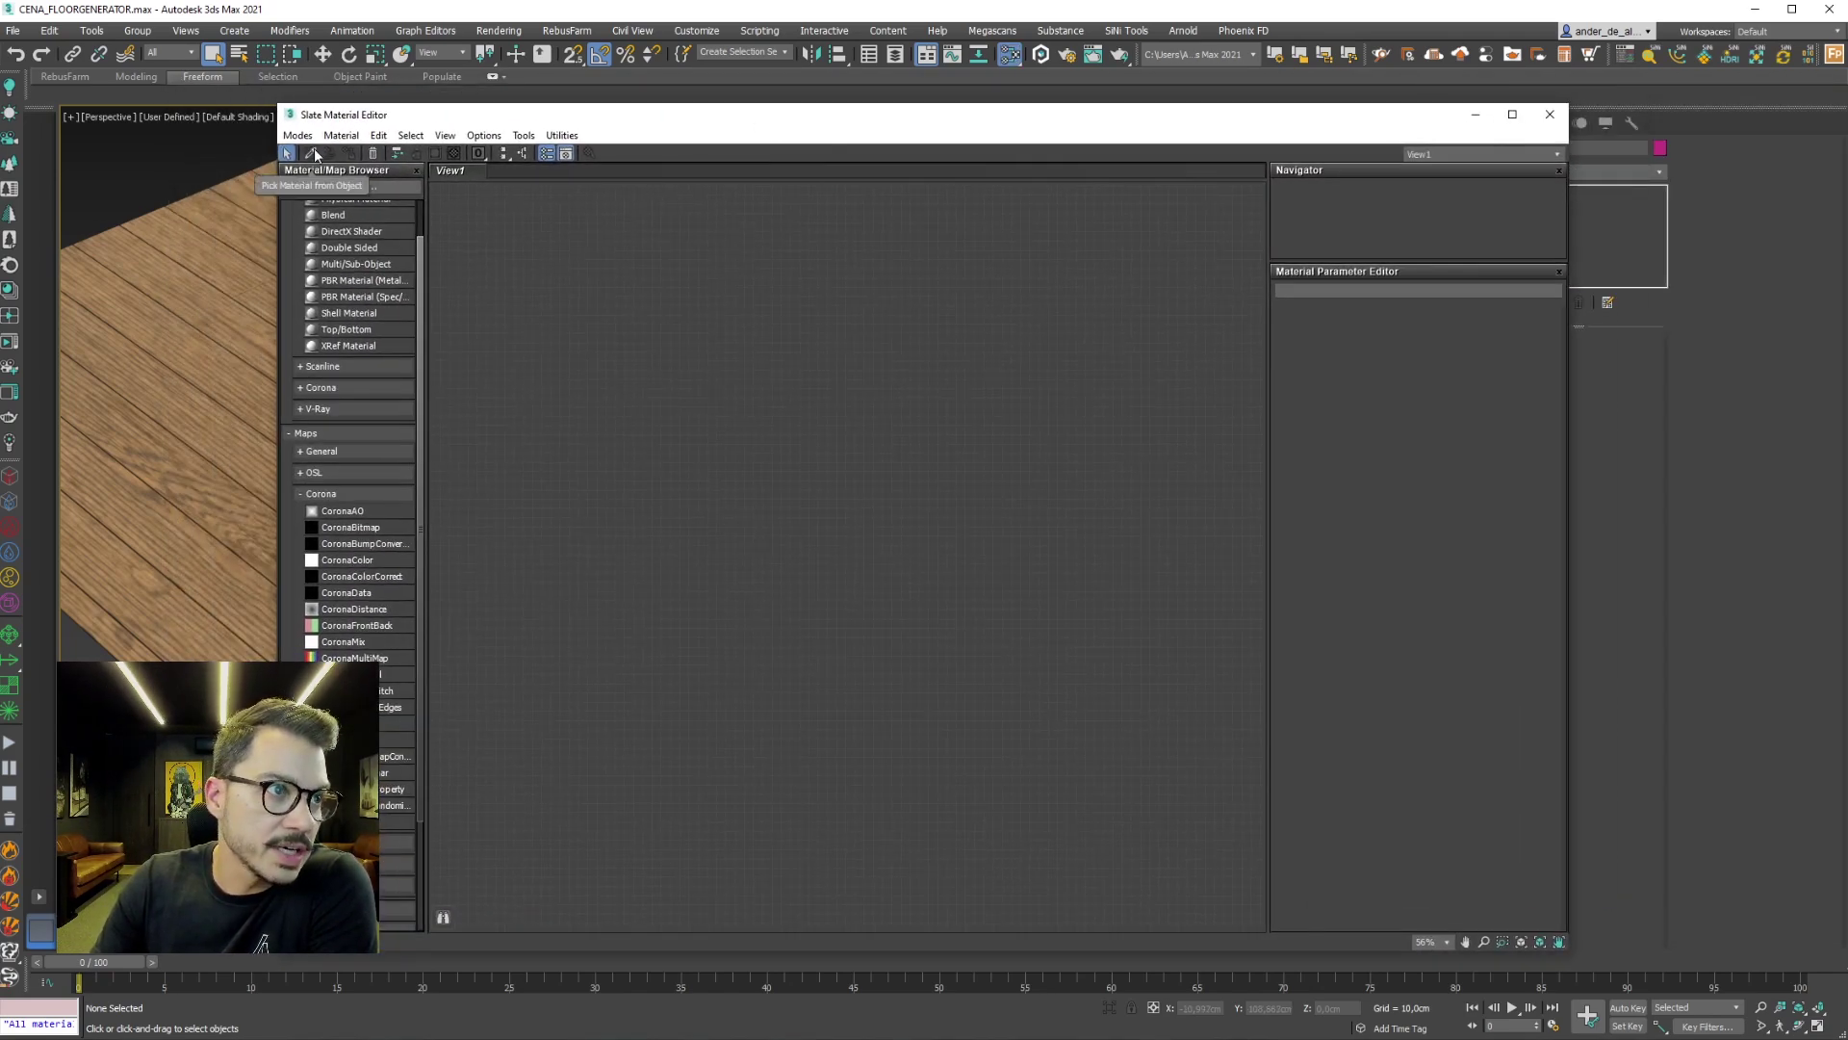
left_click(310, 153)
left_click(192, 289)
scroll(992, 486, "up", 3)
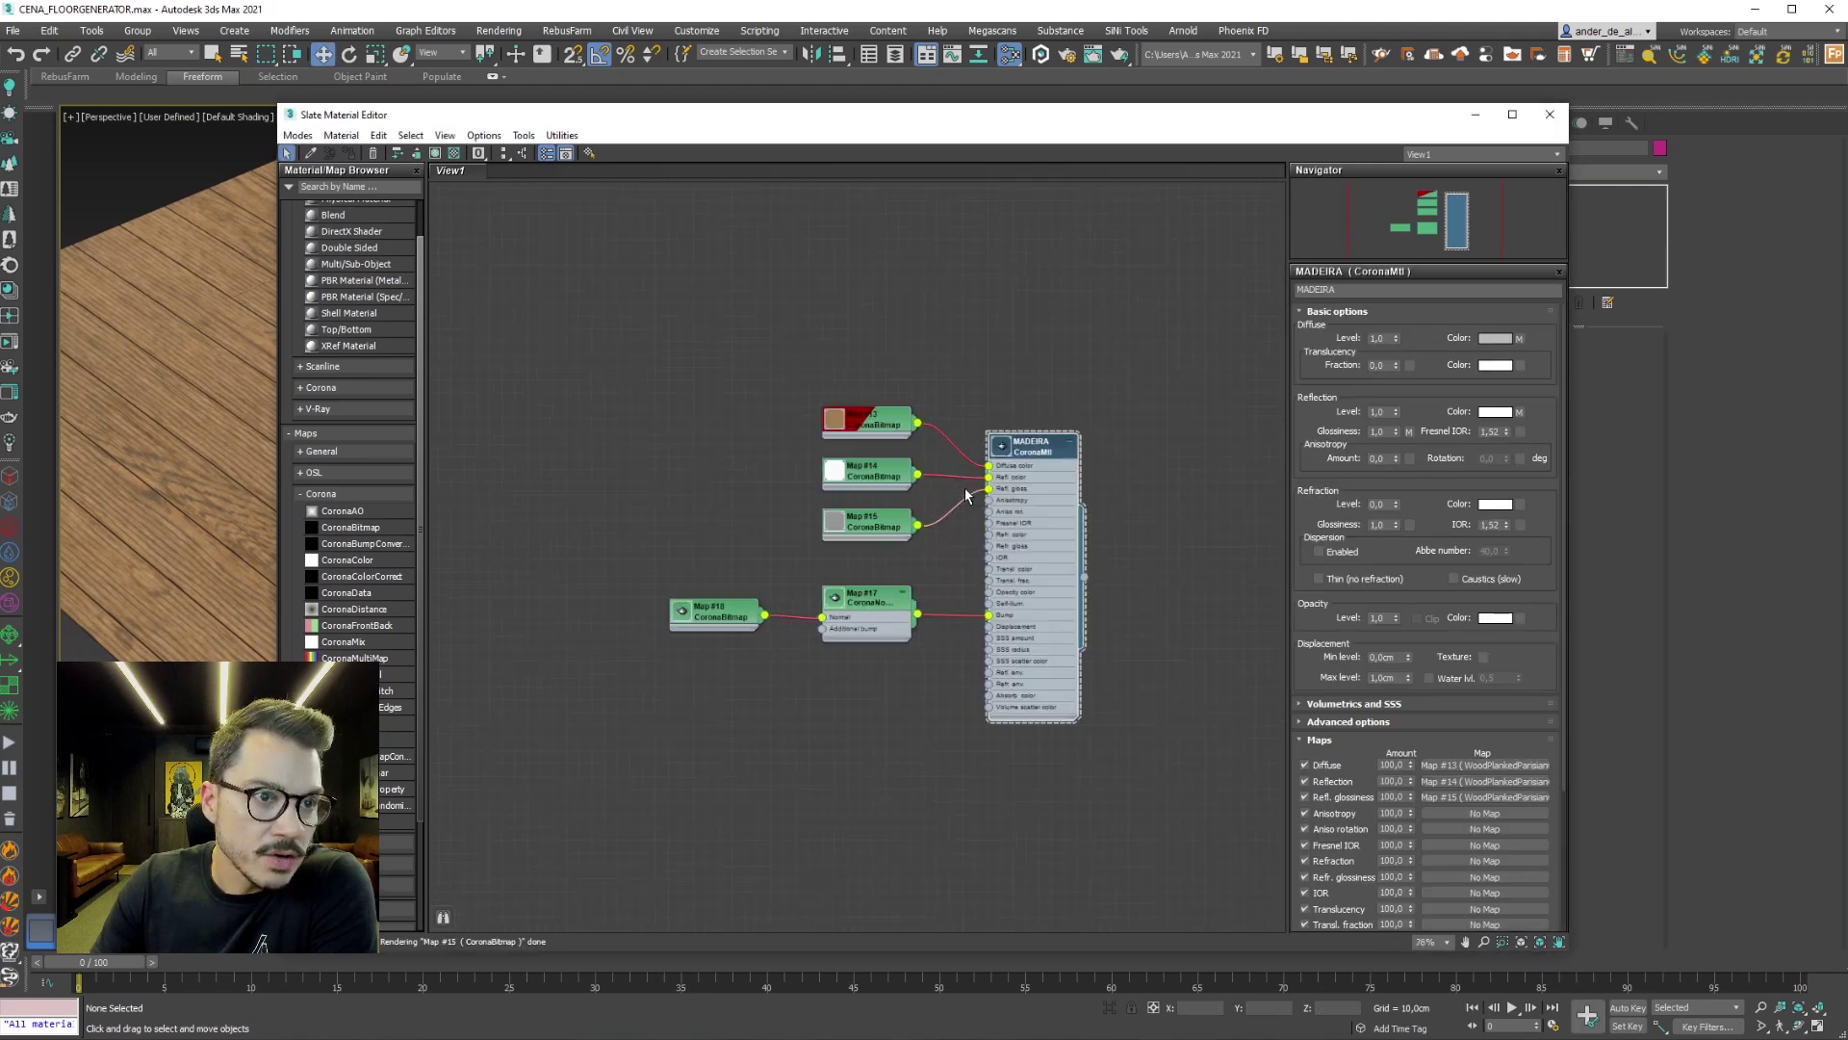
scroll(983, 487, "up", 1)
scroll(1001, 496, "up", 3)
middle_click_drag(1009, 500, 1022, 443)
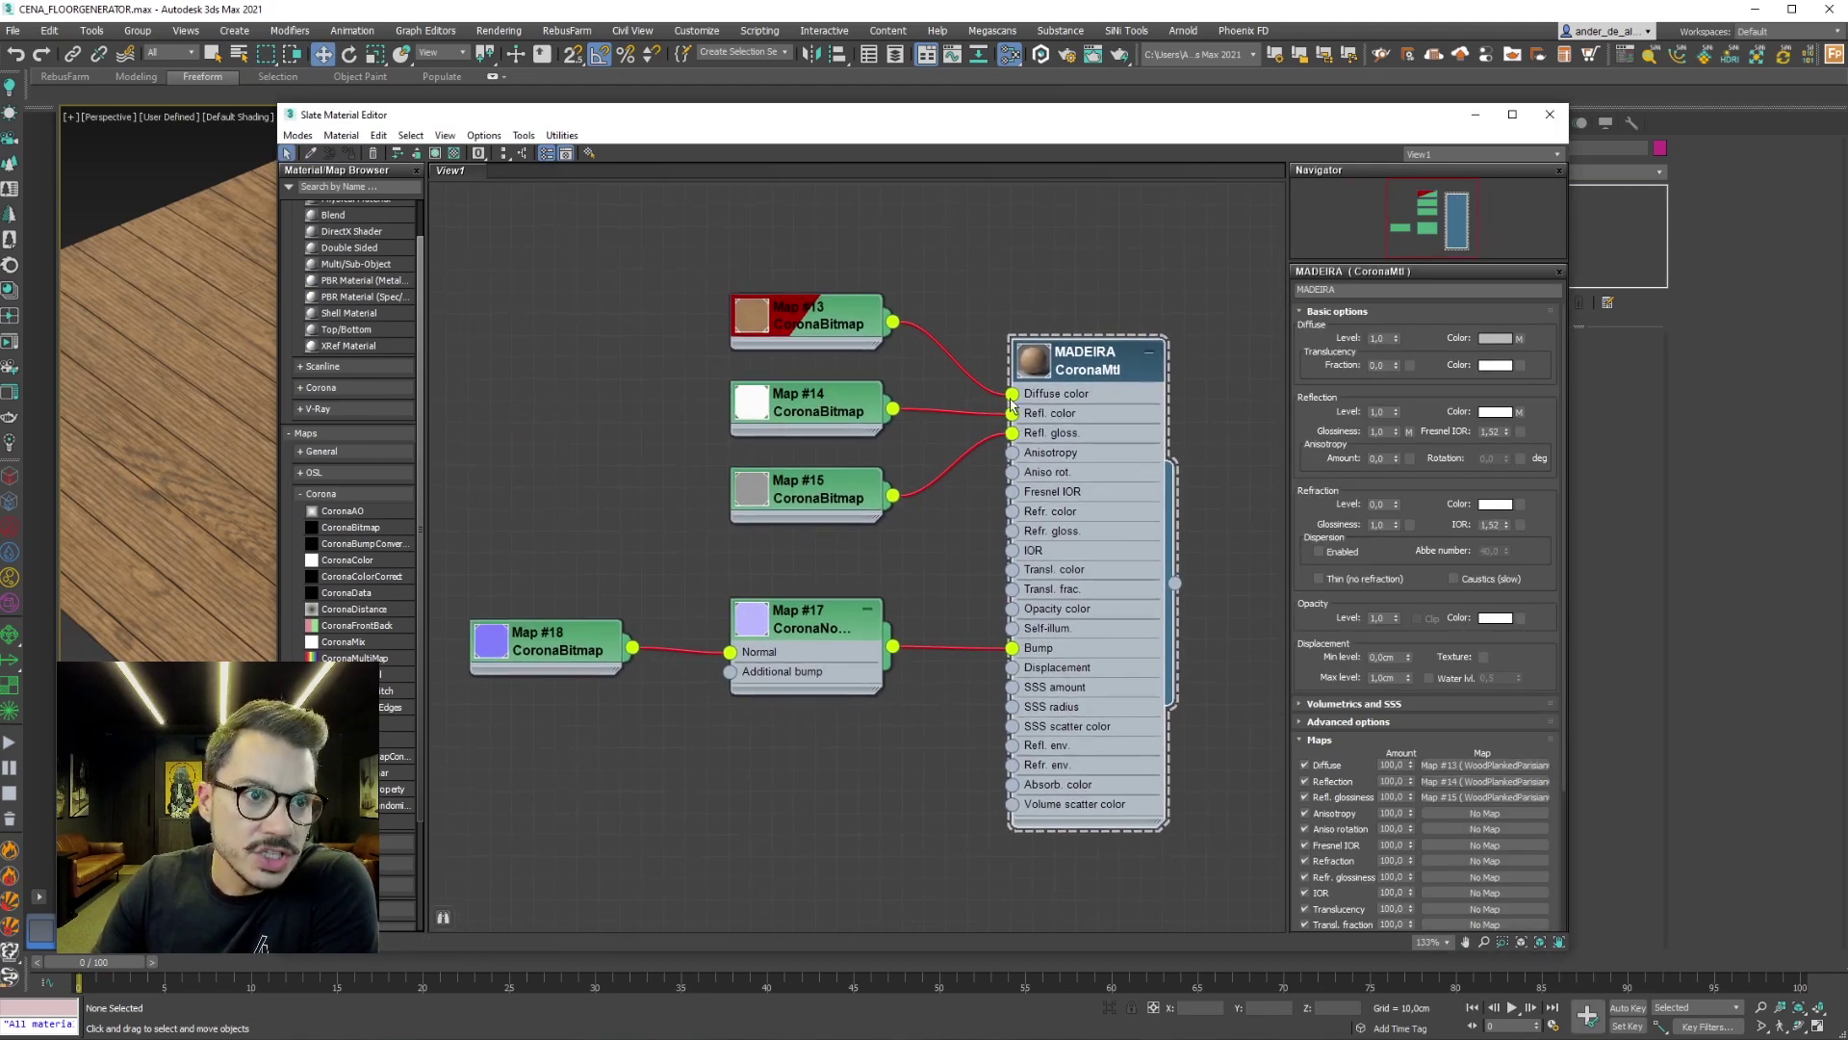
Inspect the Map #13, #14, #15 and #17 texture nodes feeding MADEIRA
right_click(741, 320)
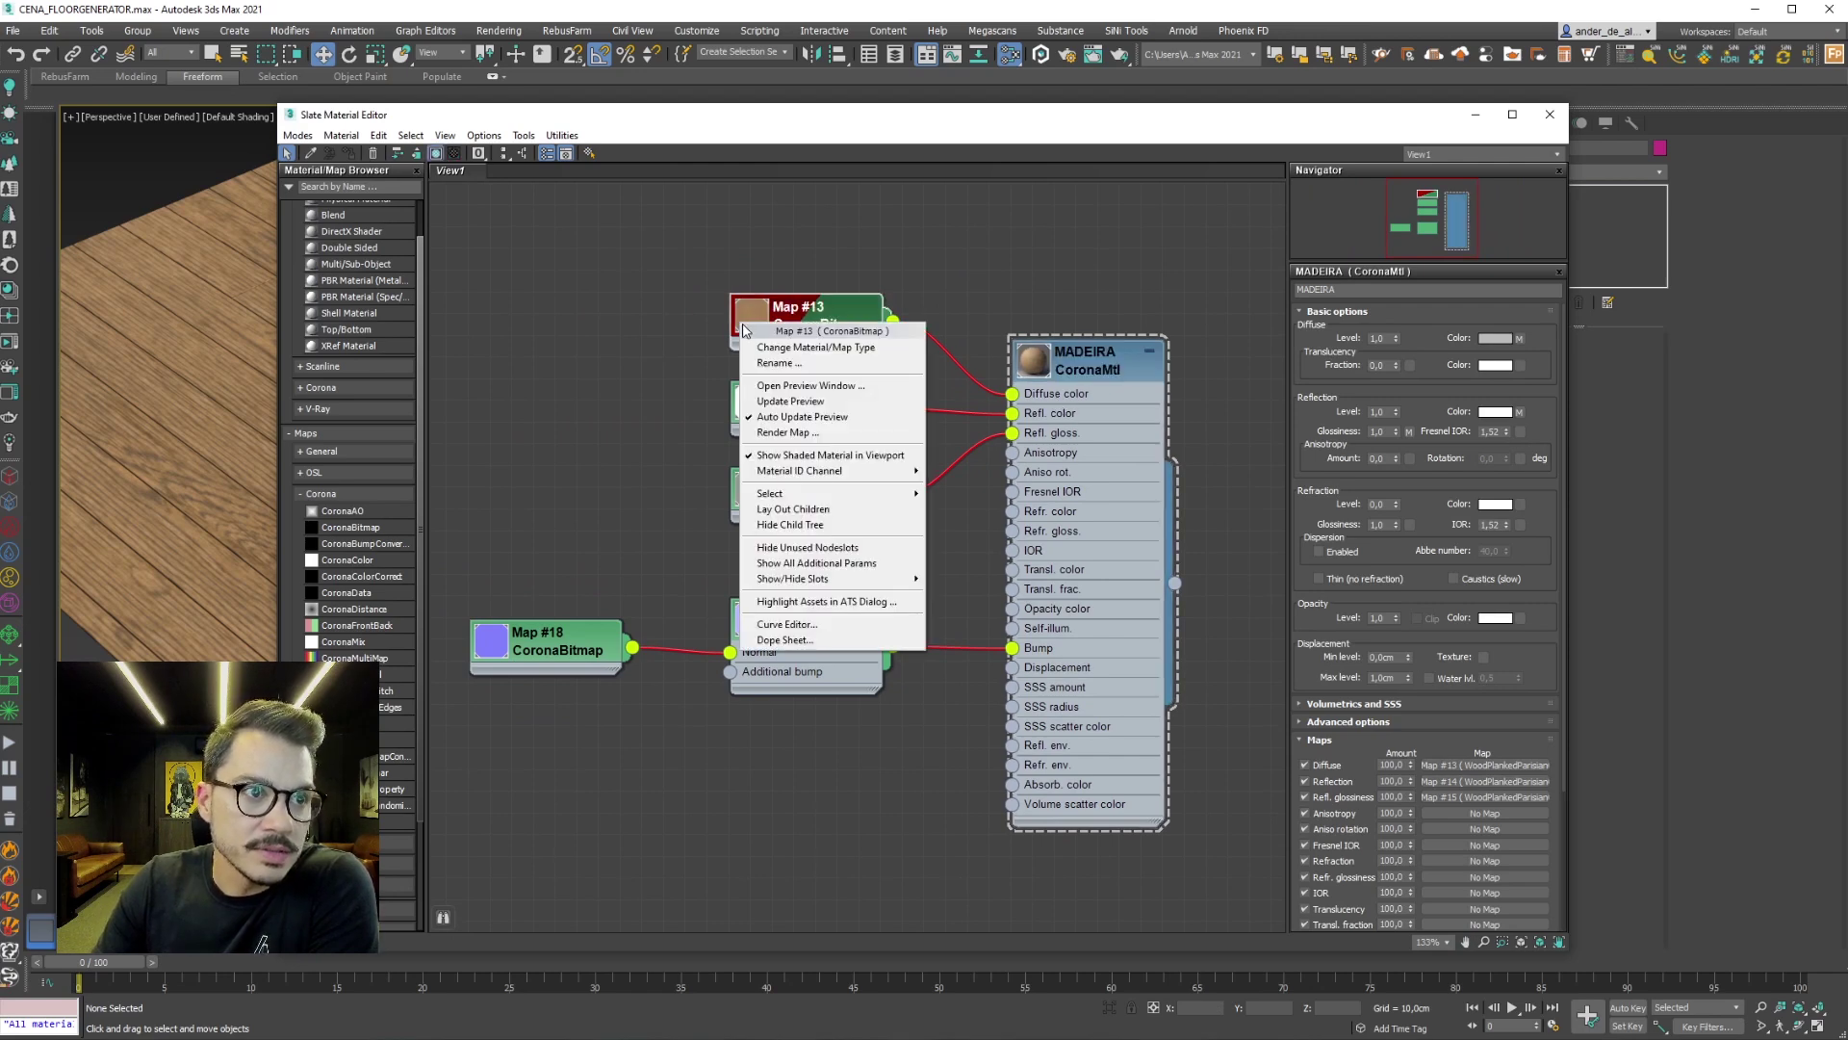
left_click(959, 288)
double_click(757, 404)
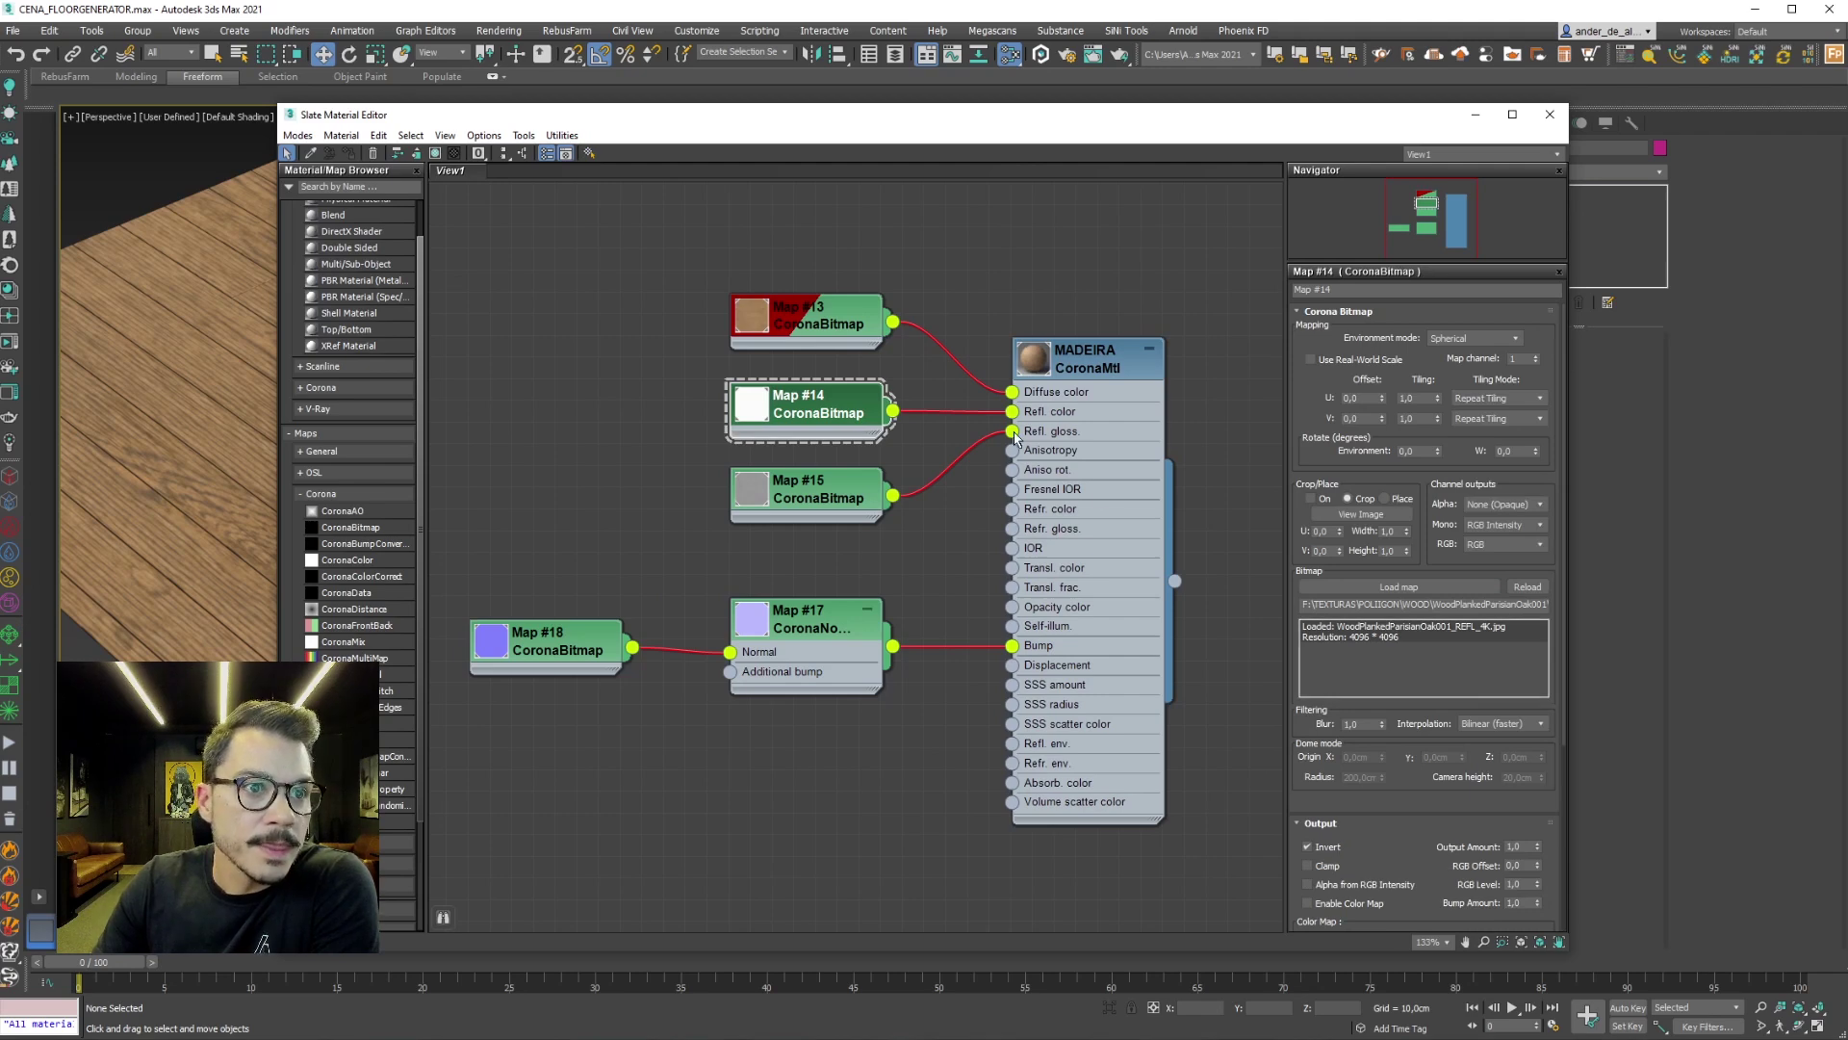
double_click(742, 505)
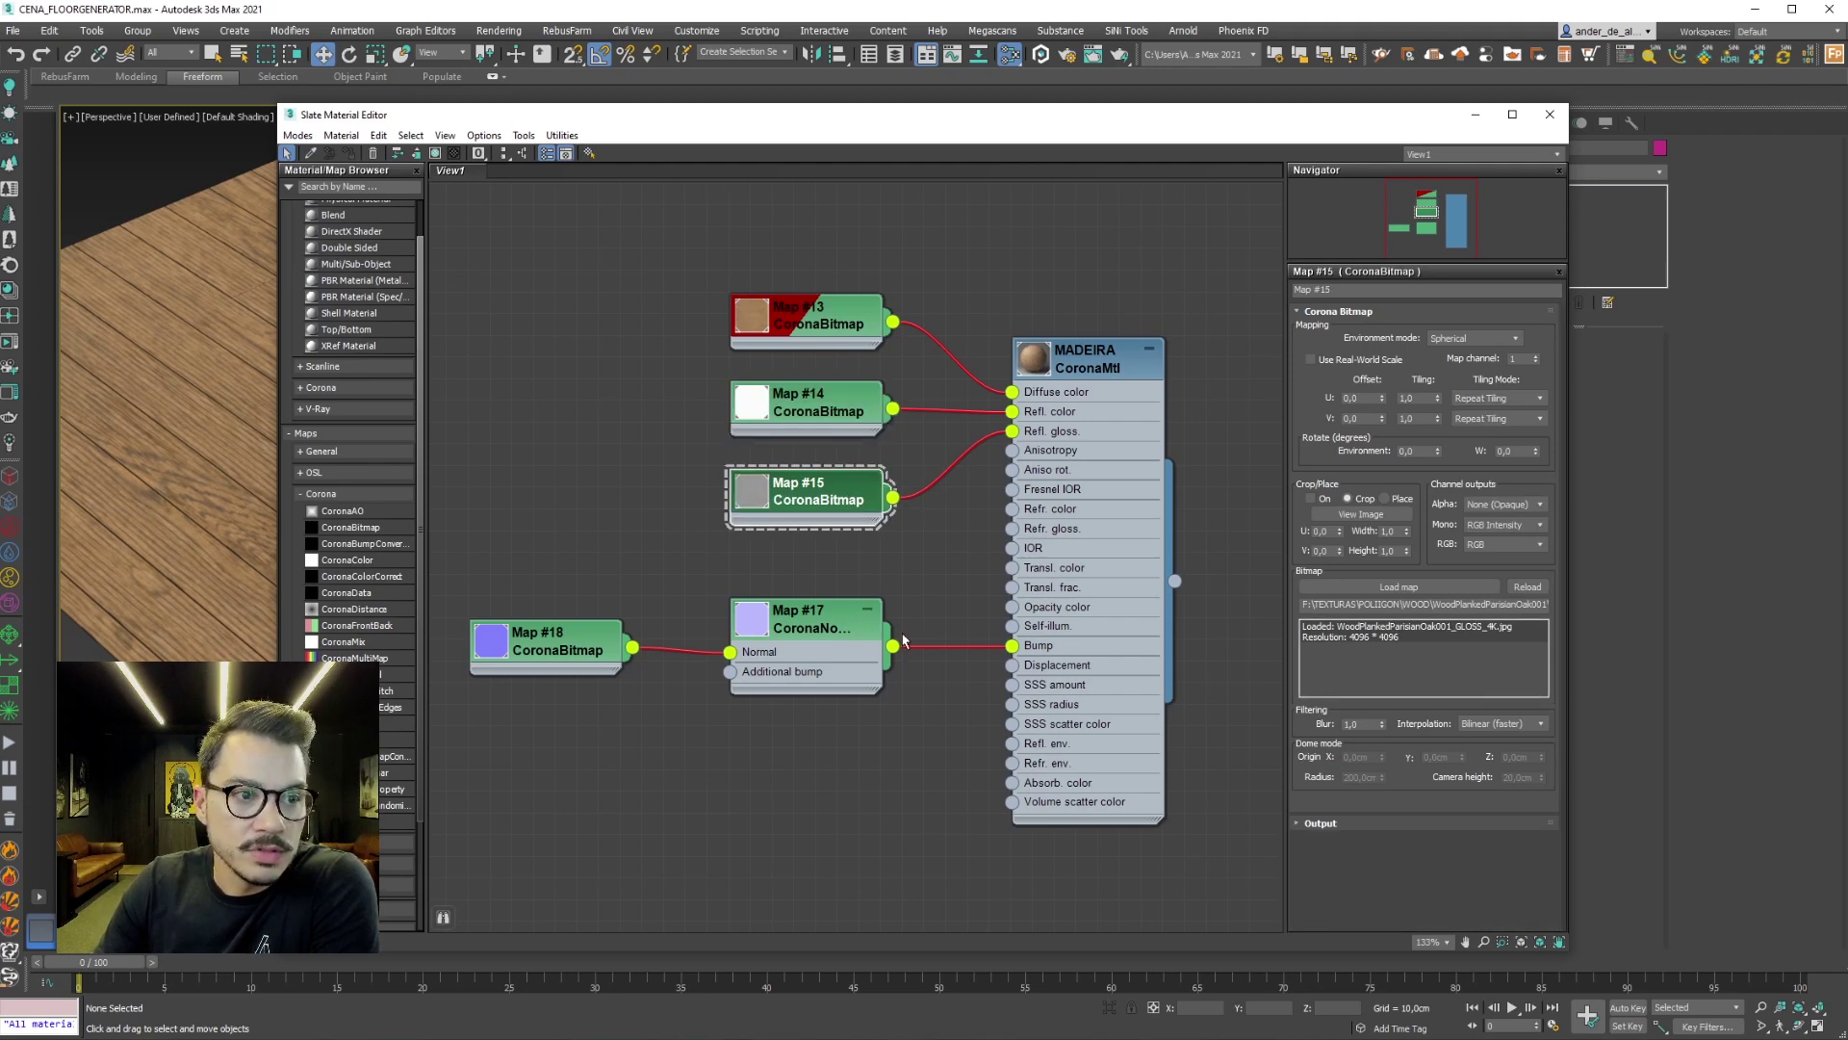
double_click(780, 631)
left_click_drag(548, 656, 549, 678)
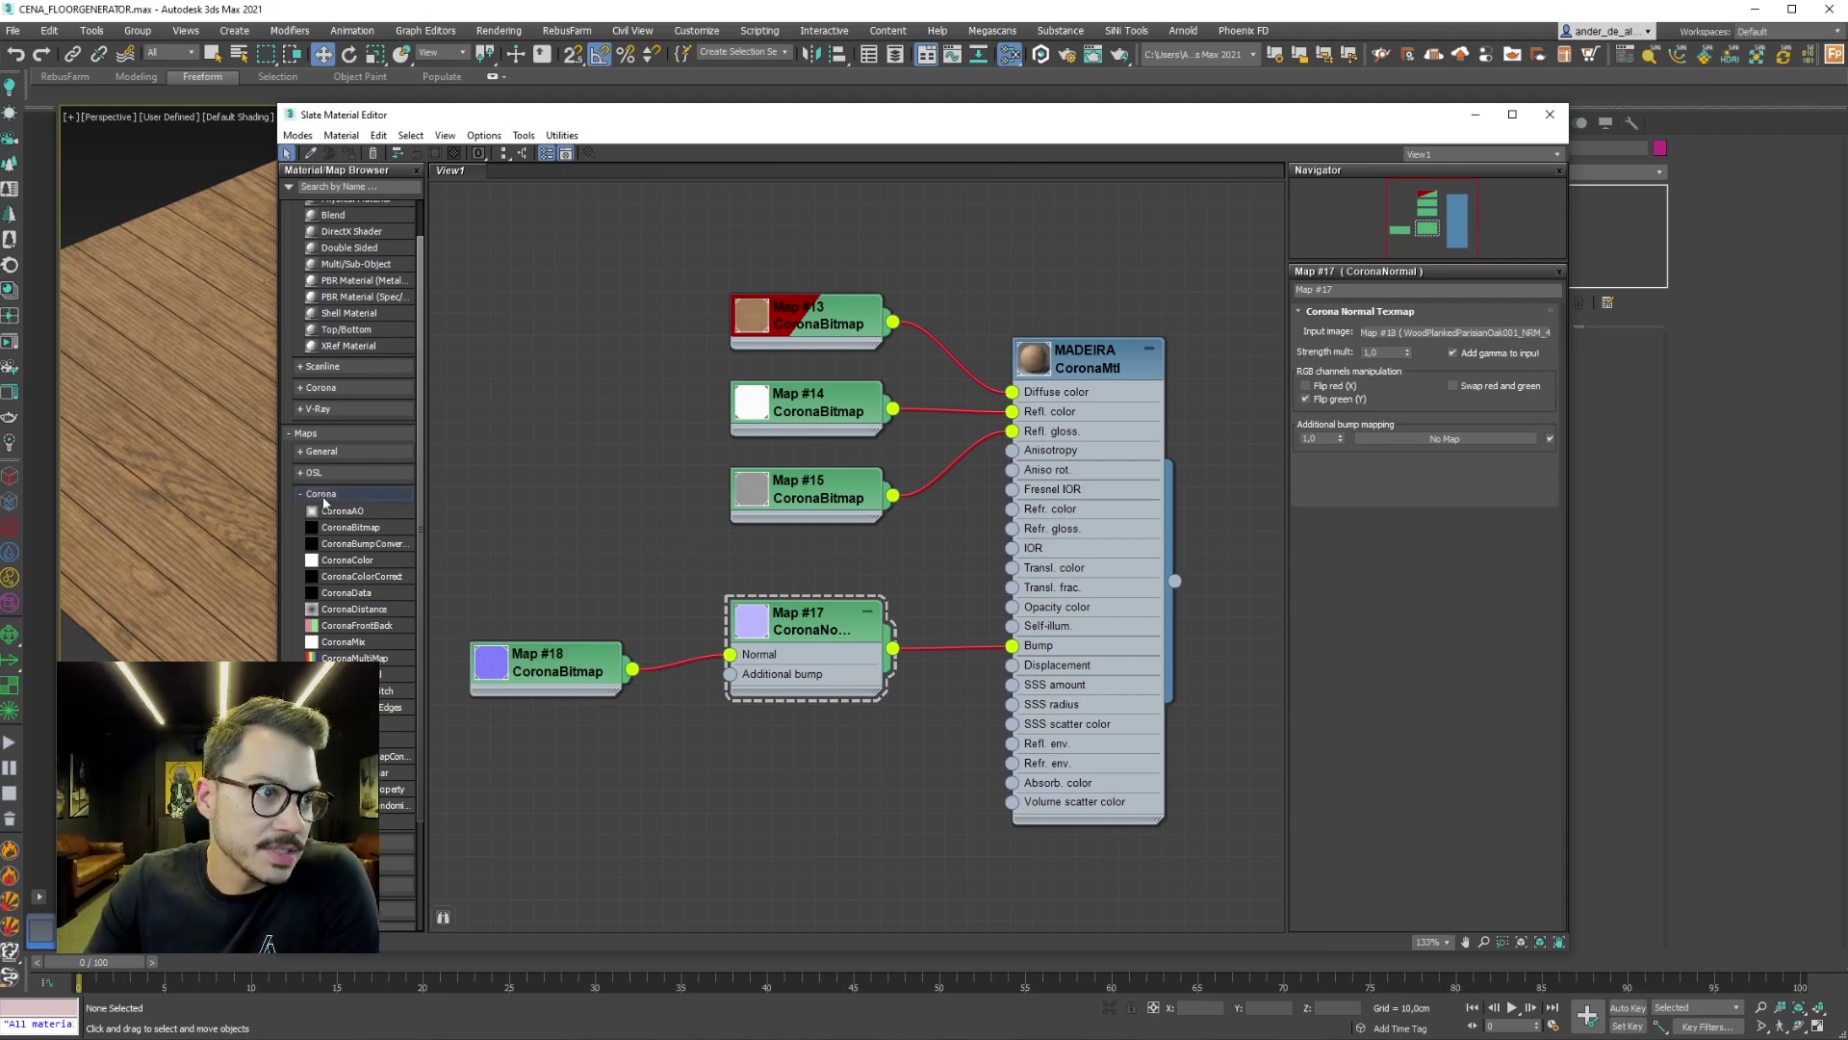
Collapse General and Corona materials in the browser and expand the Maps group
left_click(316, 435)
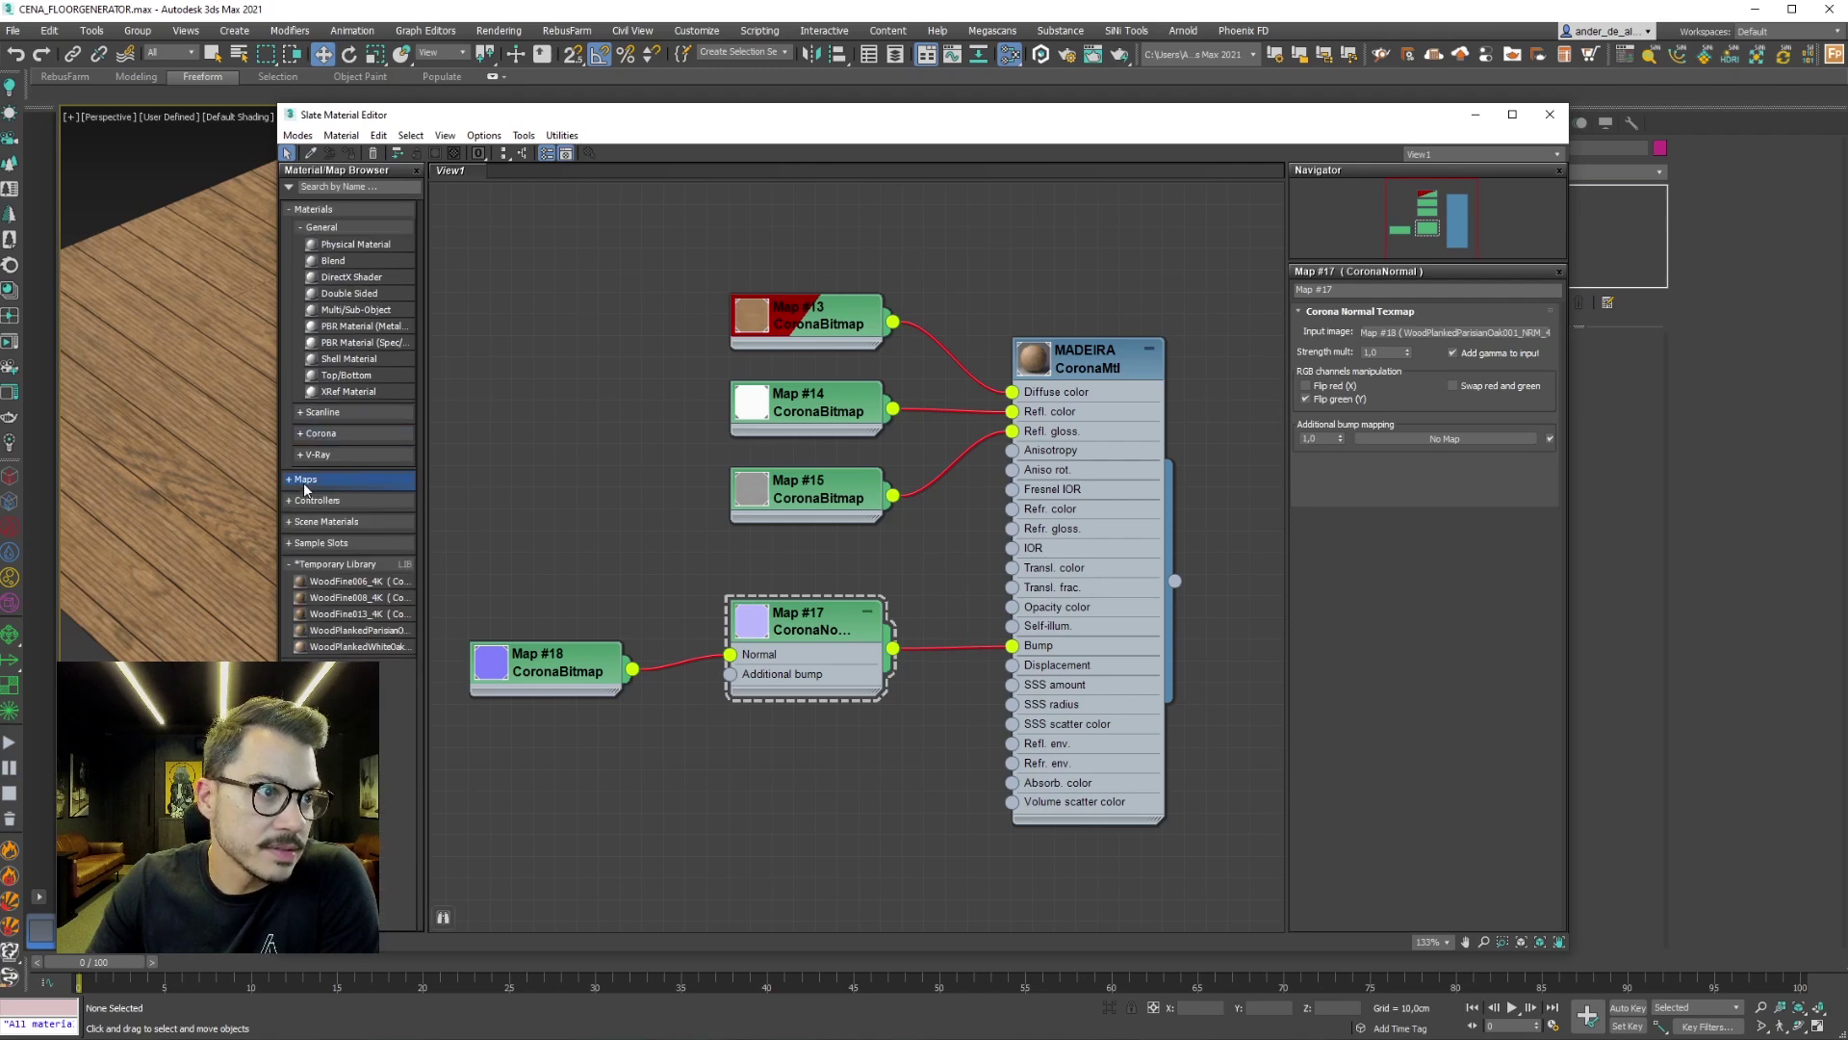
left_click(333, 231)
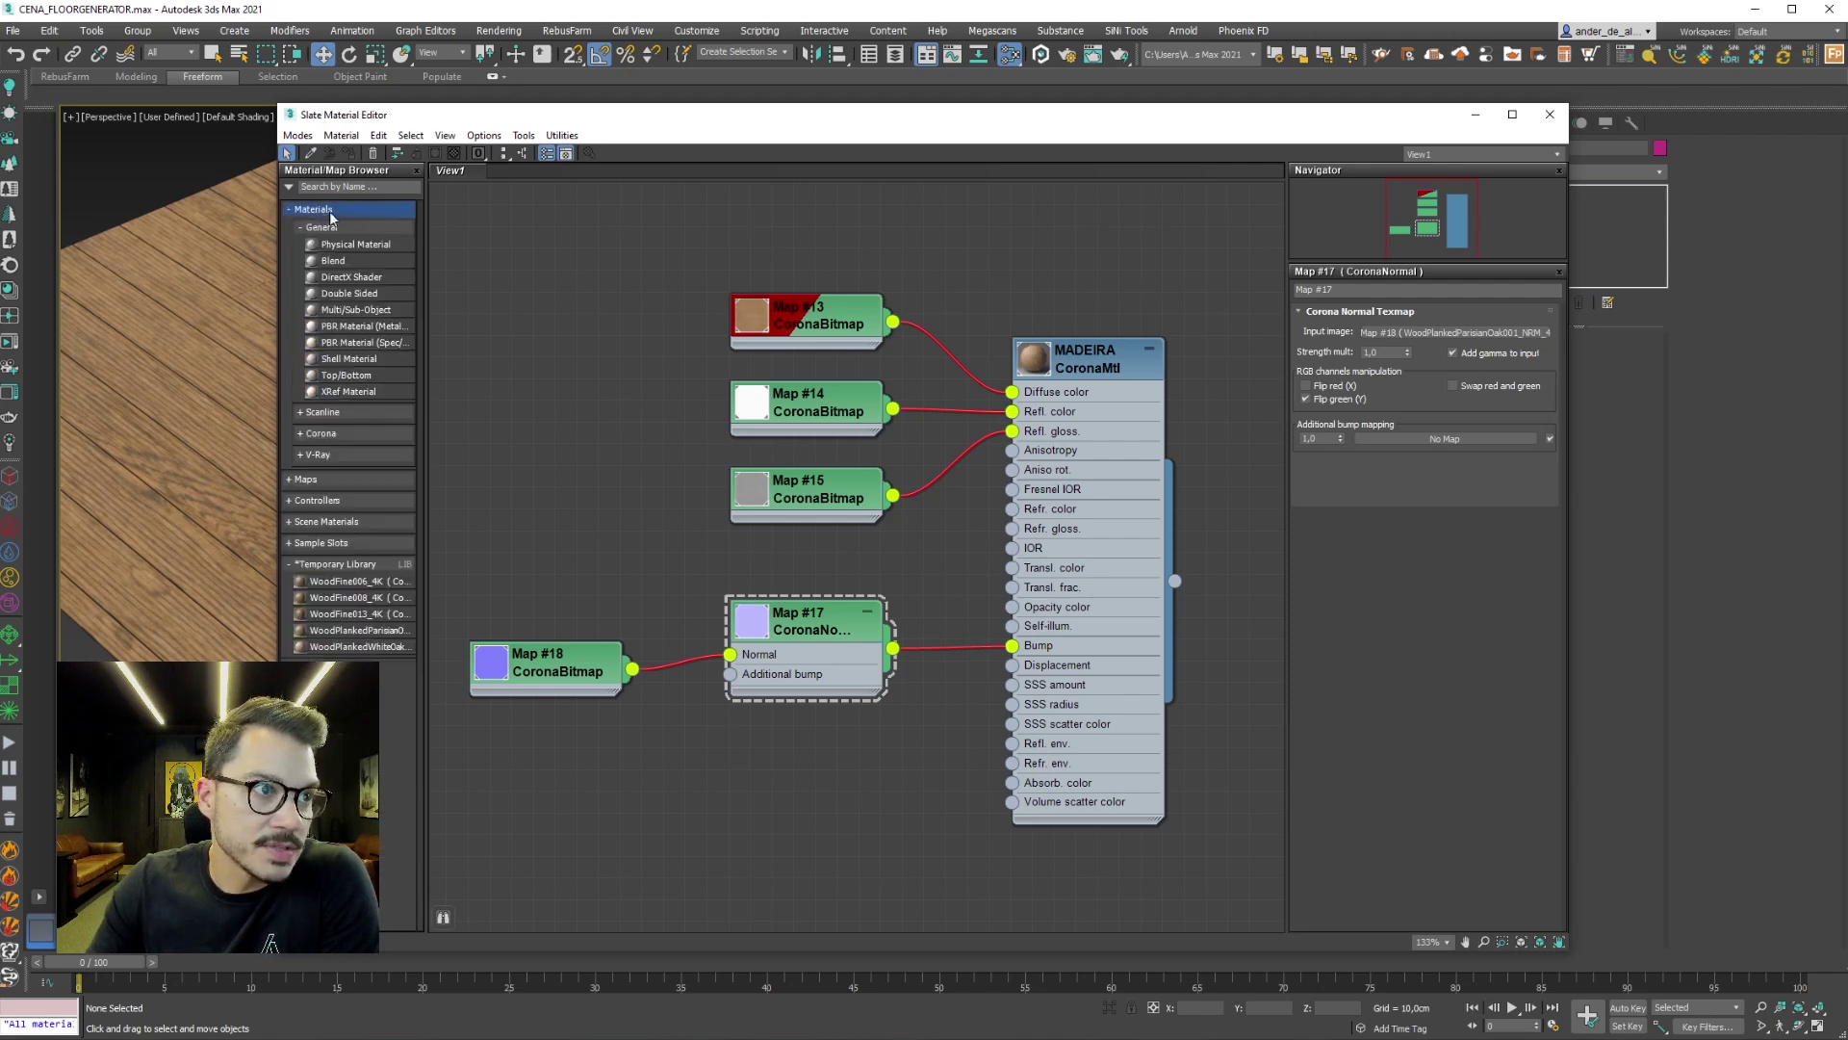
left_click(335, 233)
left_click(322, 273)
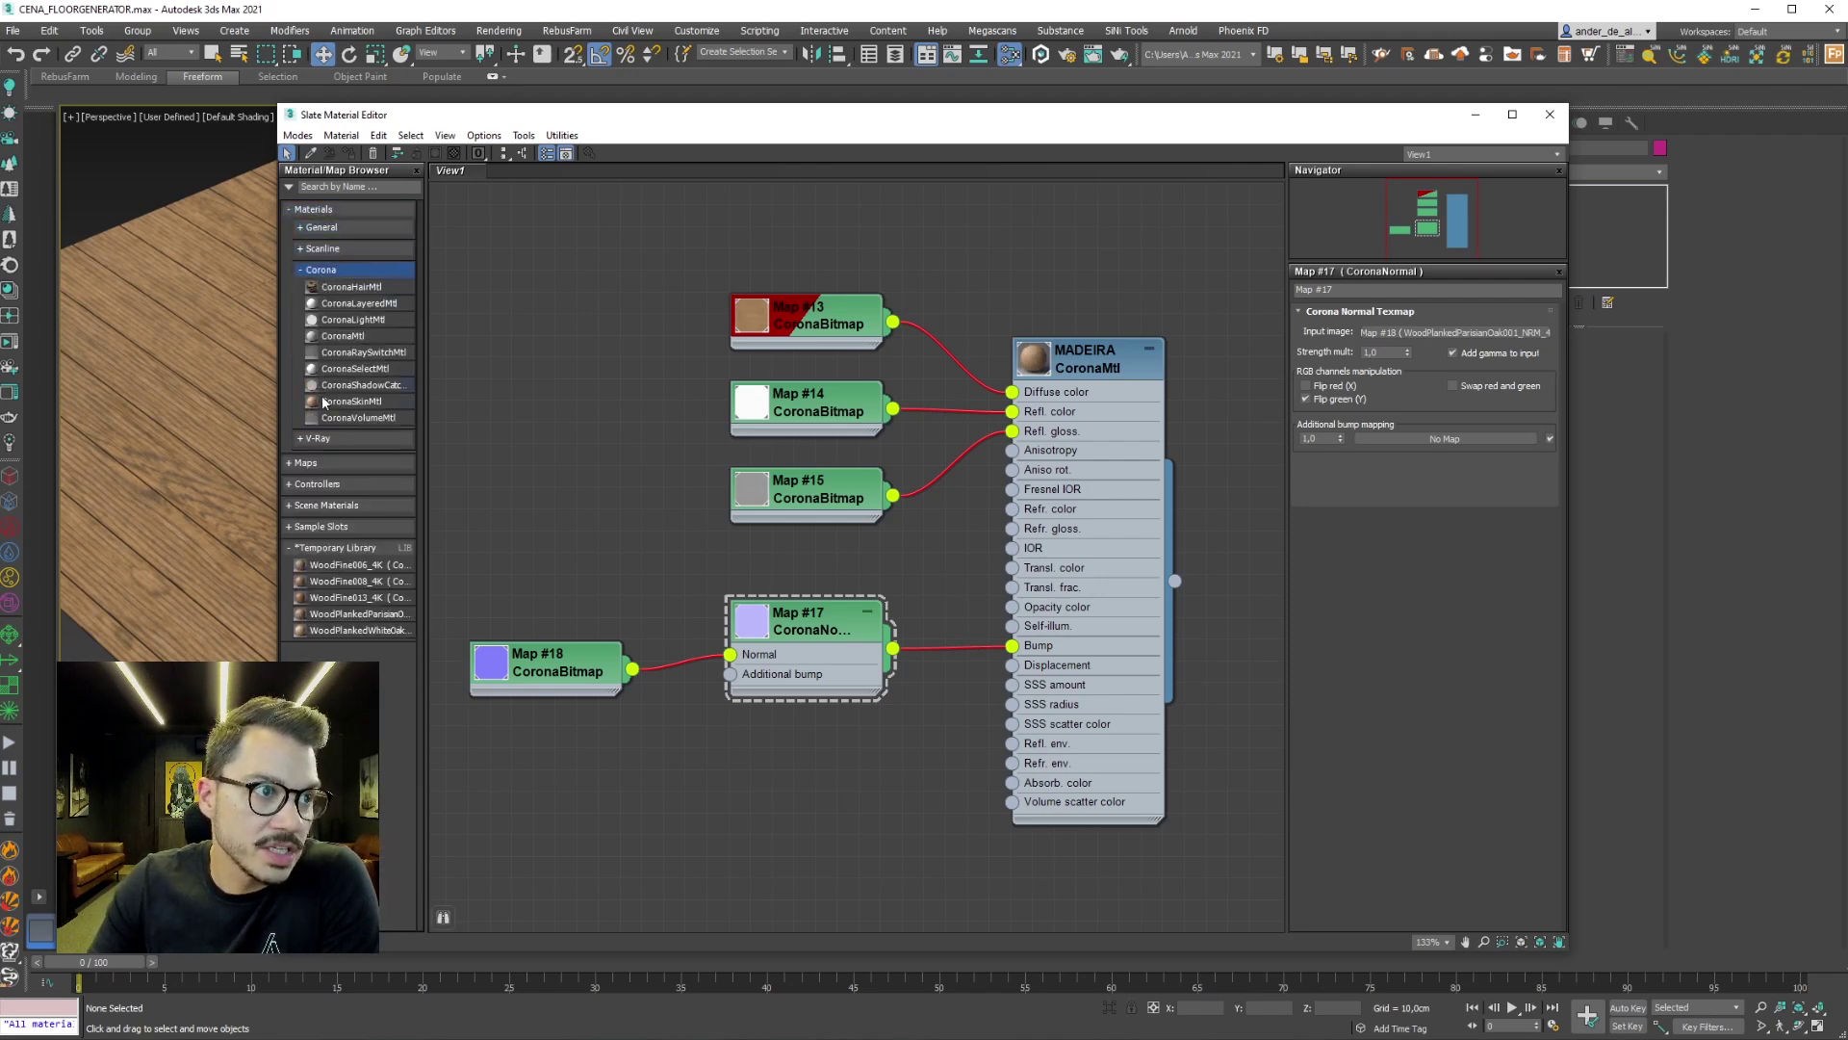
left_click(339, 274)
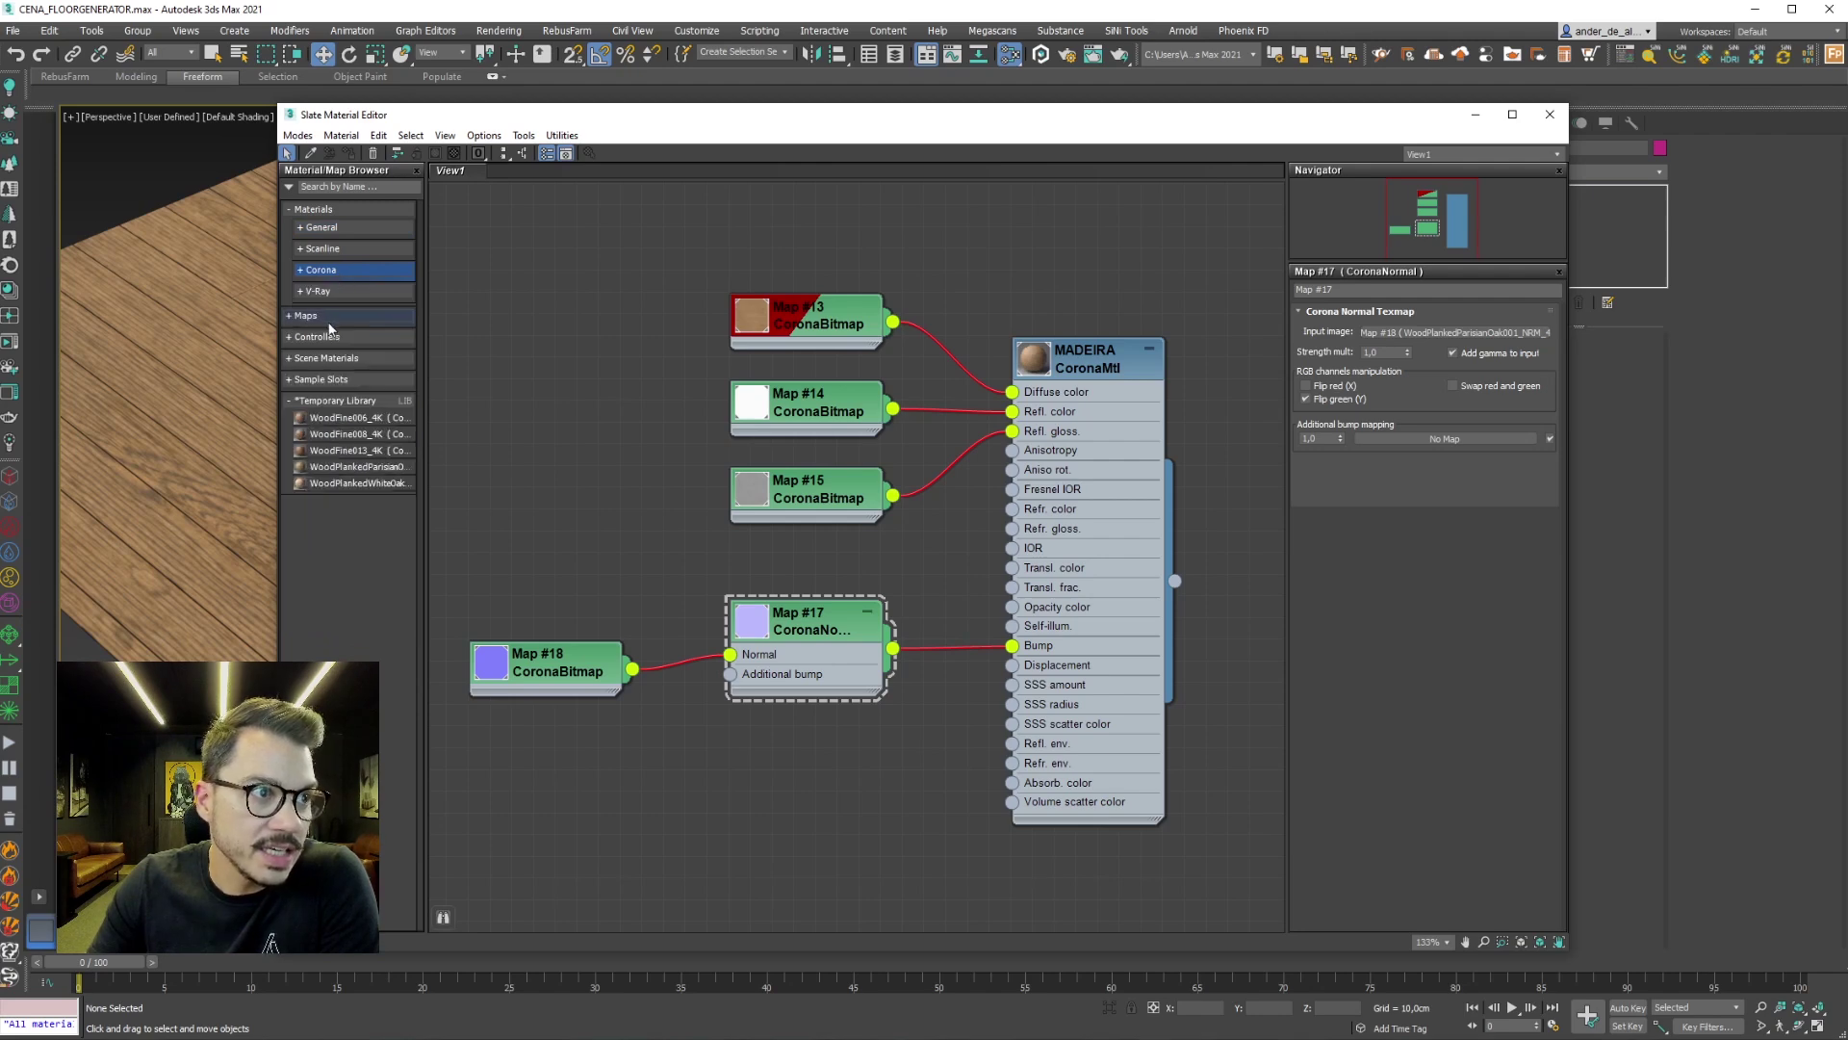
left_click(338, 310)
Add a CoronaUvwRandomizer node (Map #19) and arrange it near Map #13
left_click_drag(570, 116, 1201, 90)
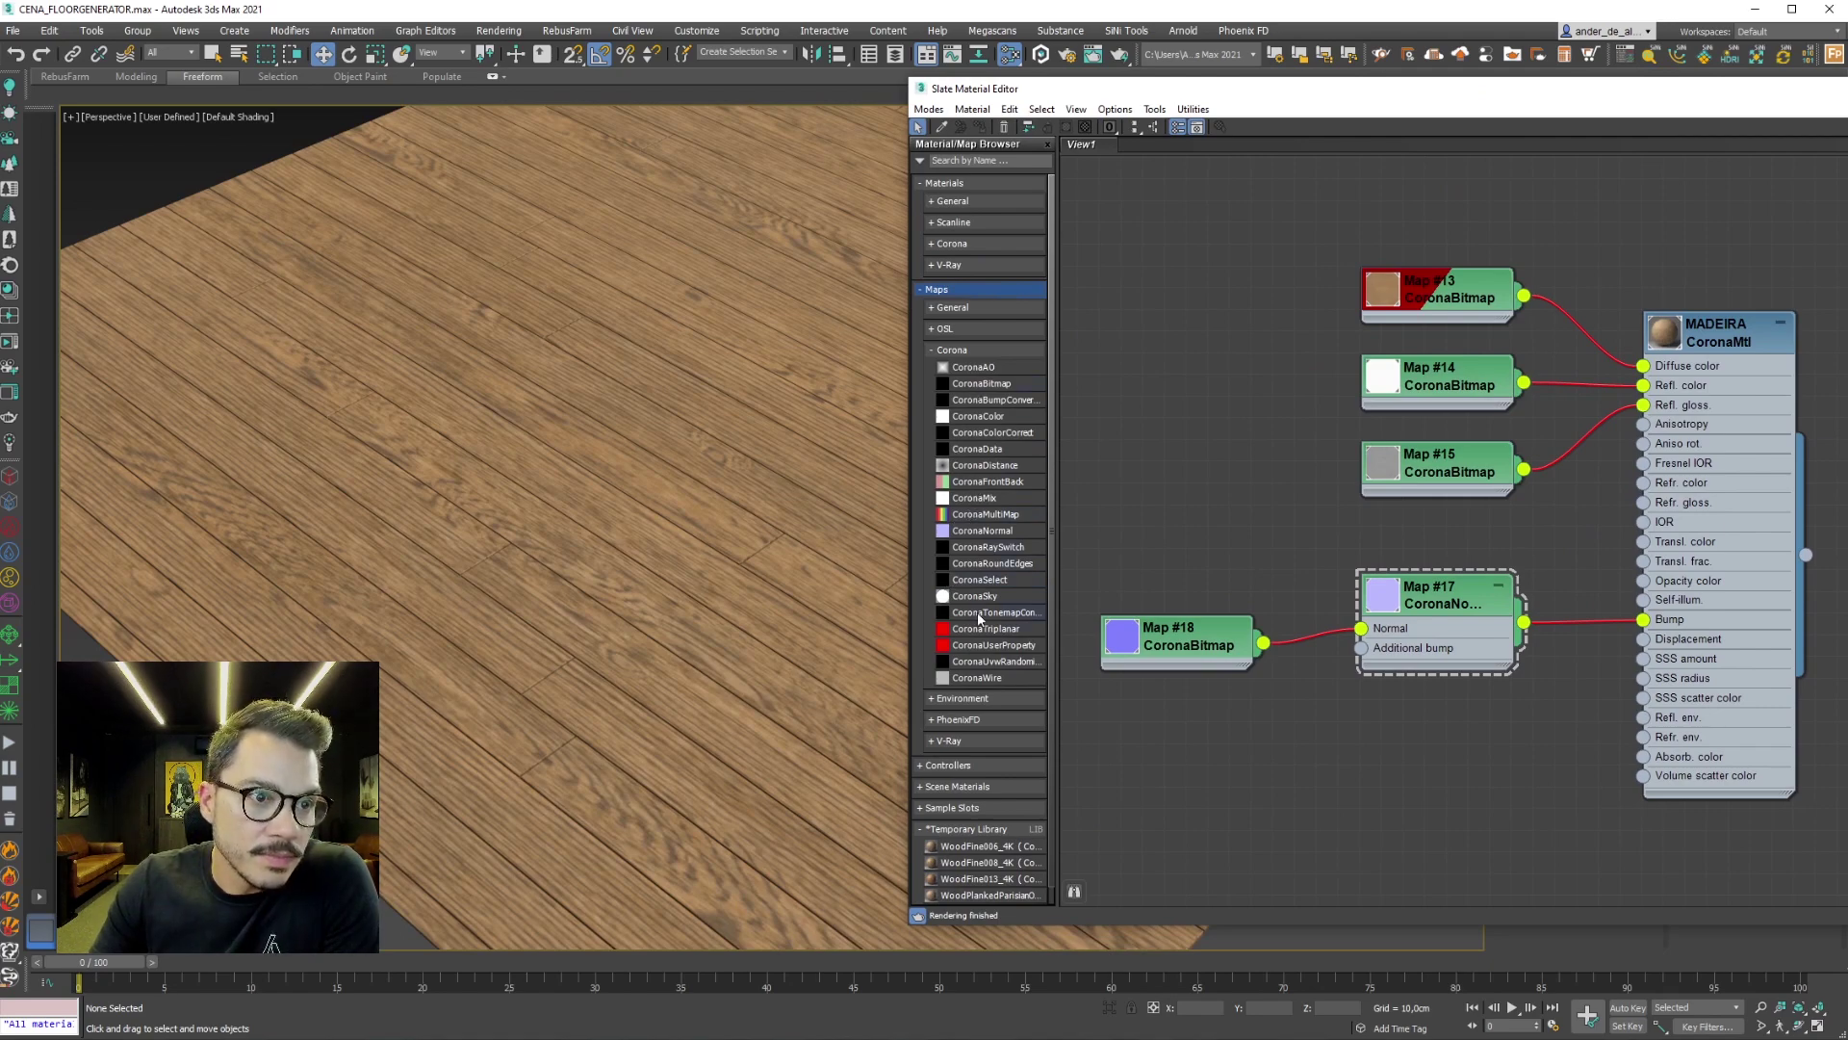
left_click_drag(1165, 537, 1107, 358)
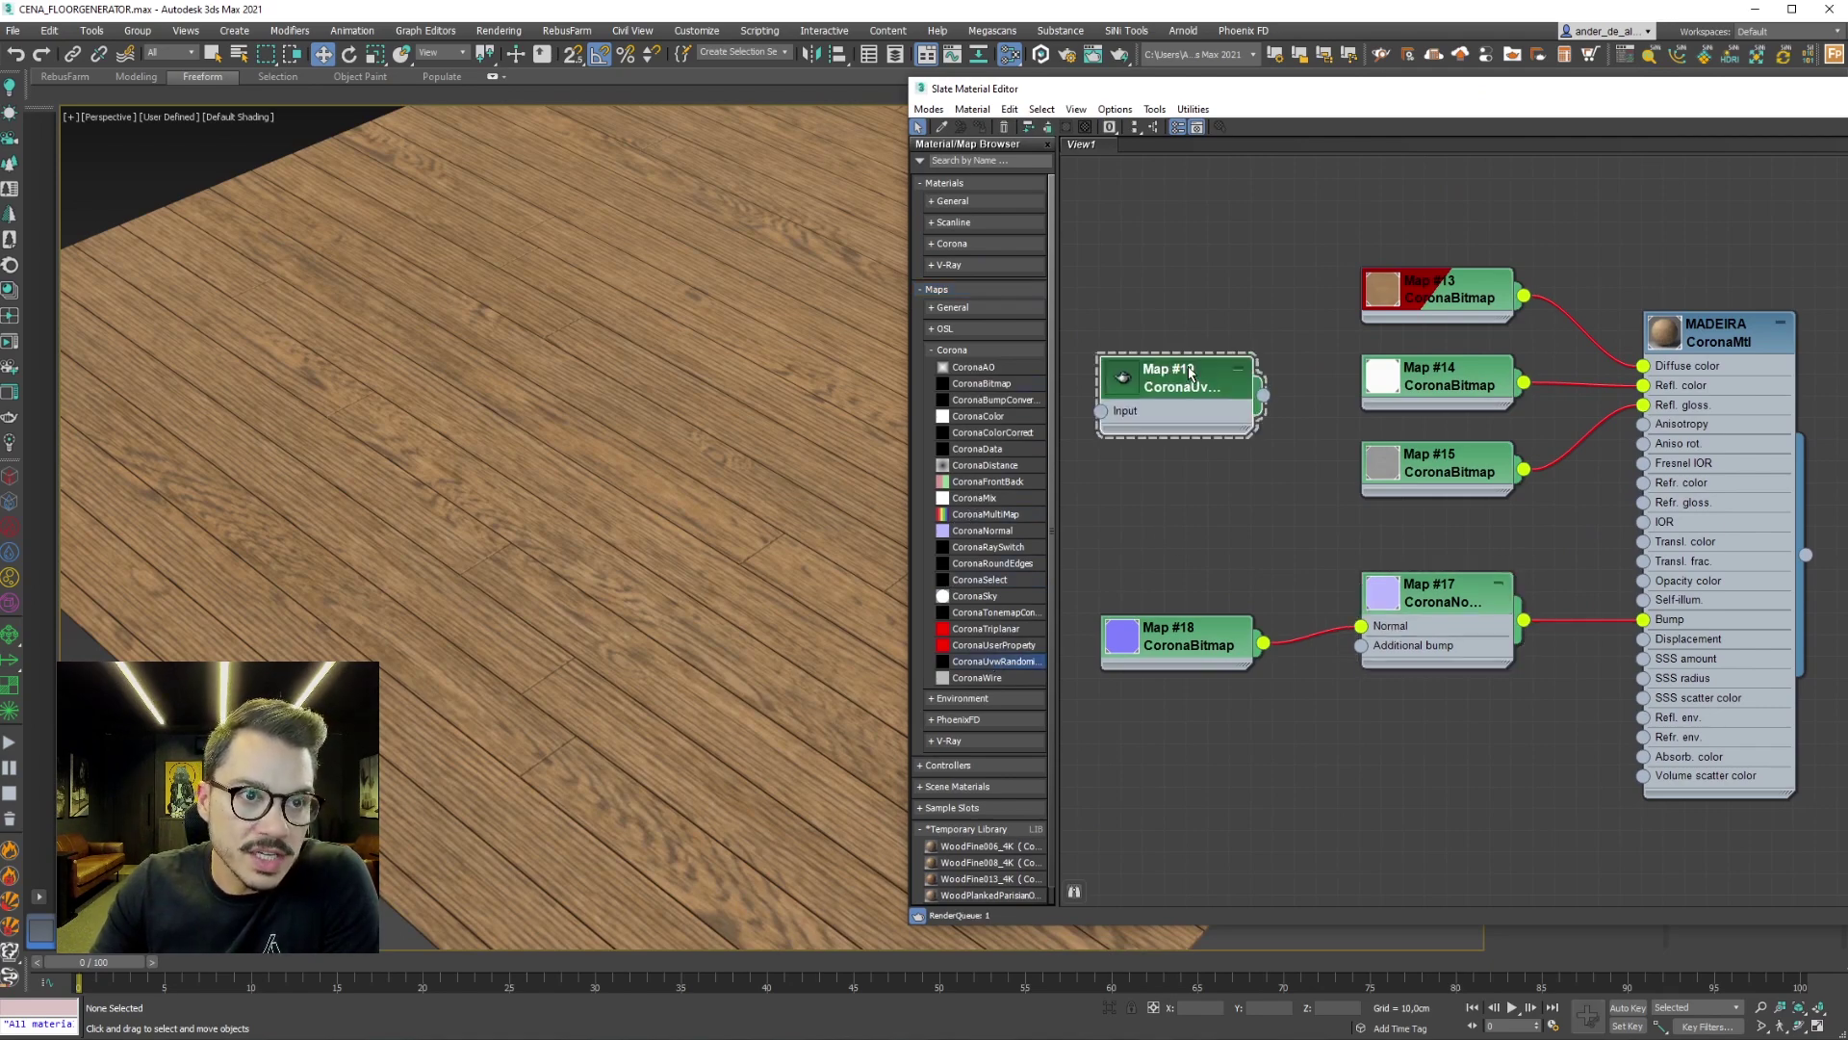
left_click_drag(1348, 89, 875, 90)
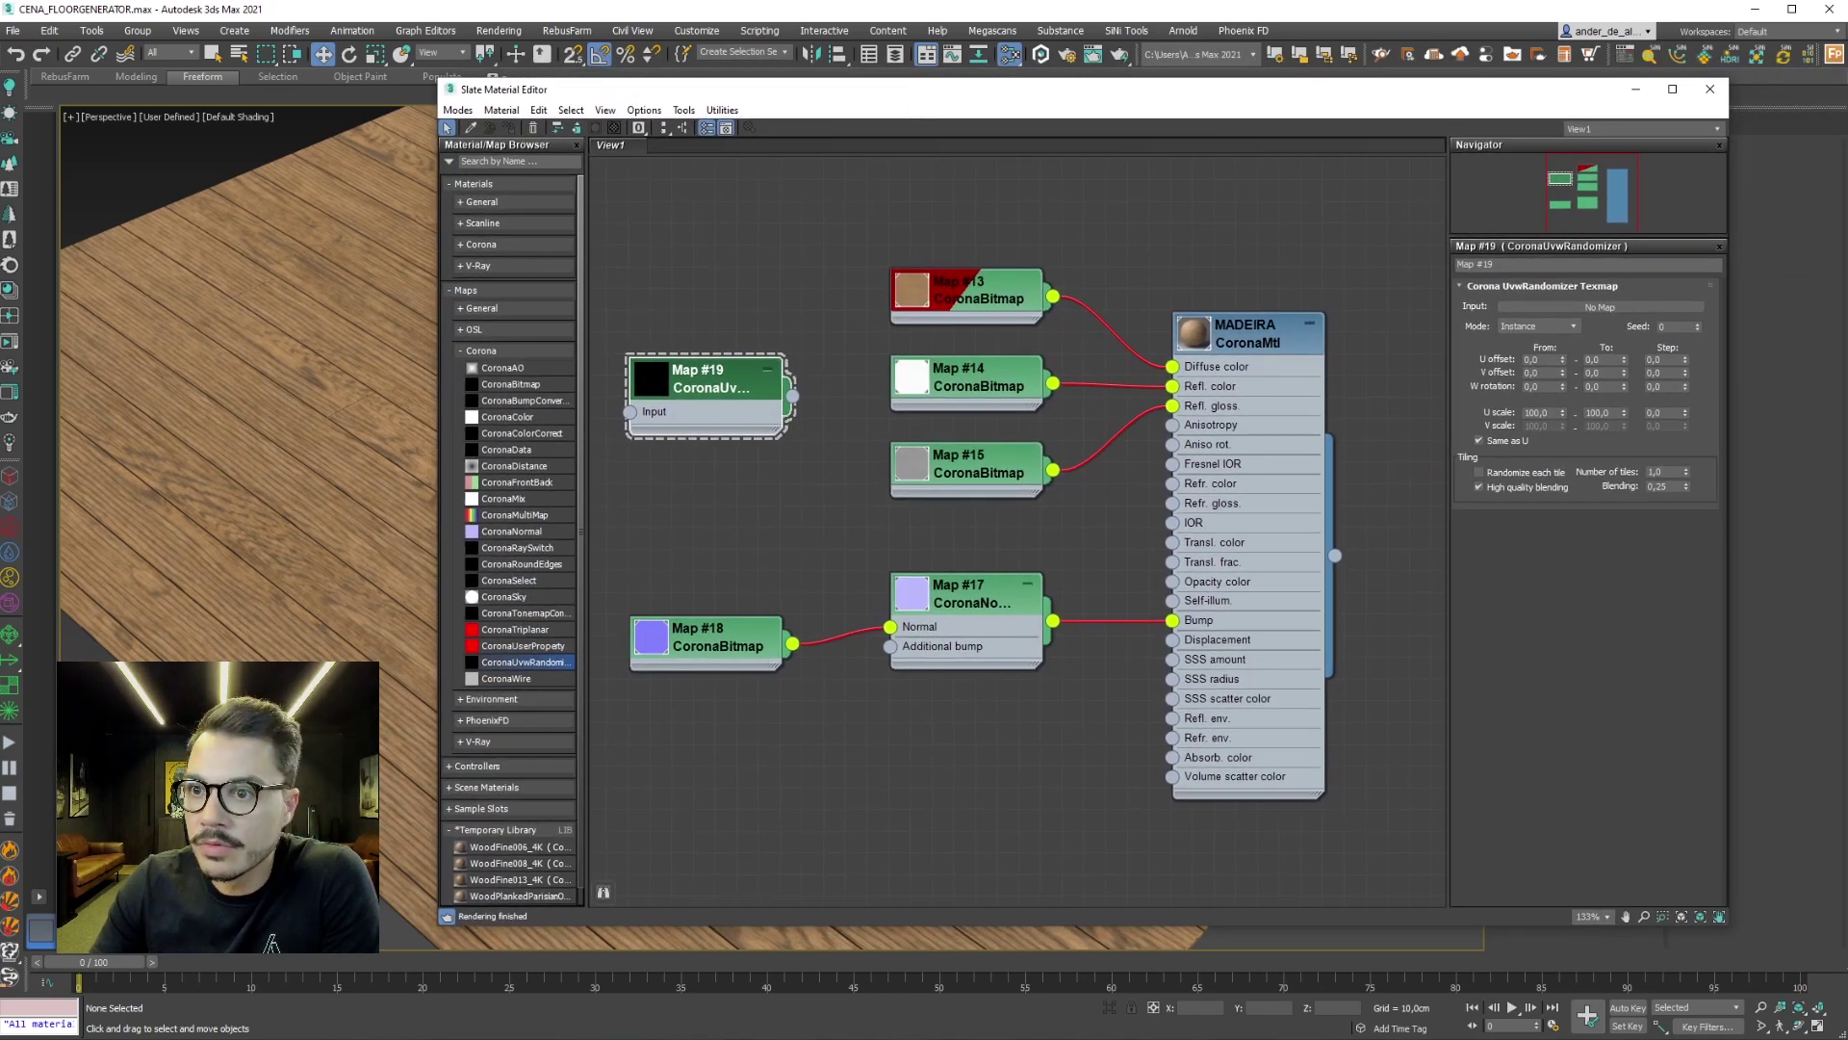
left_click_drag(1097, 102, 1044, 125)
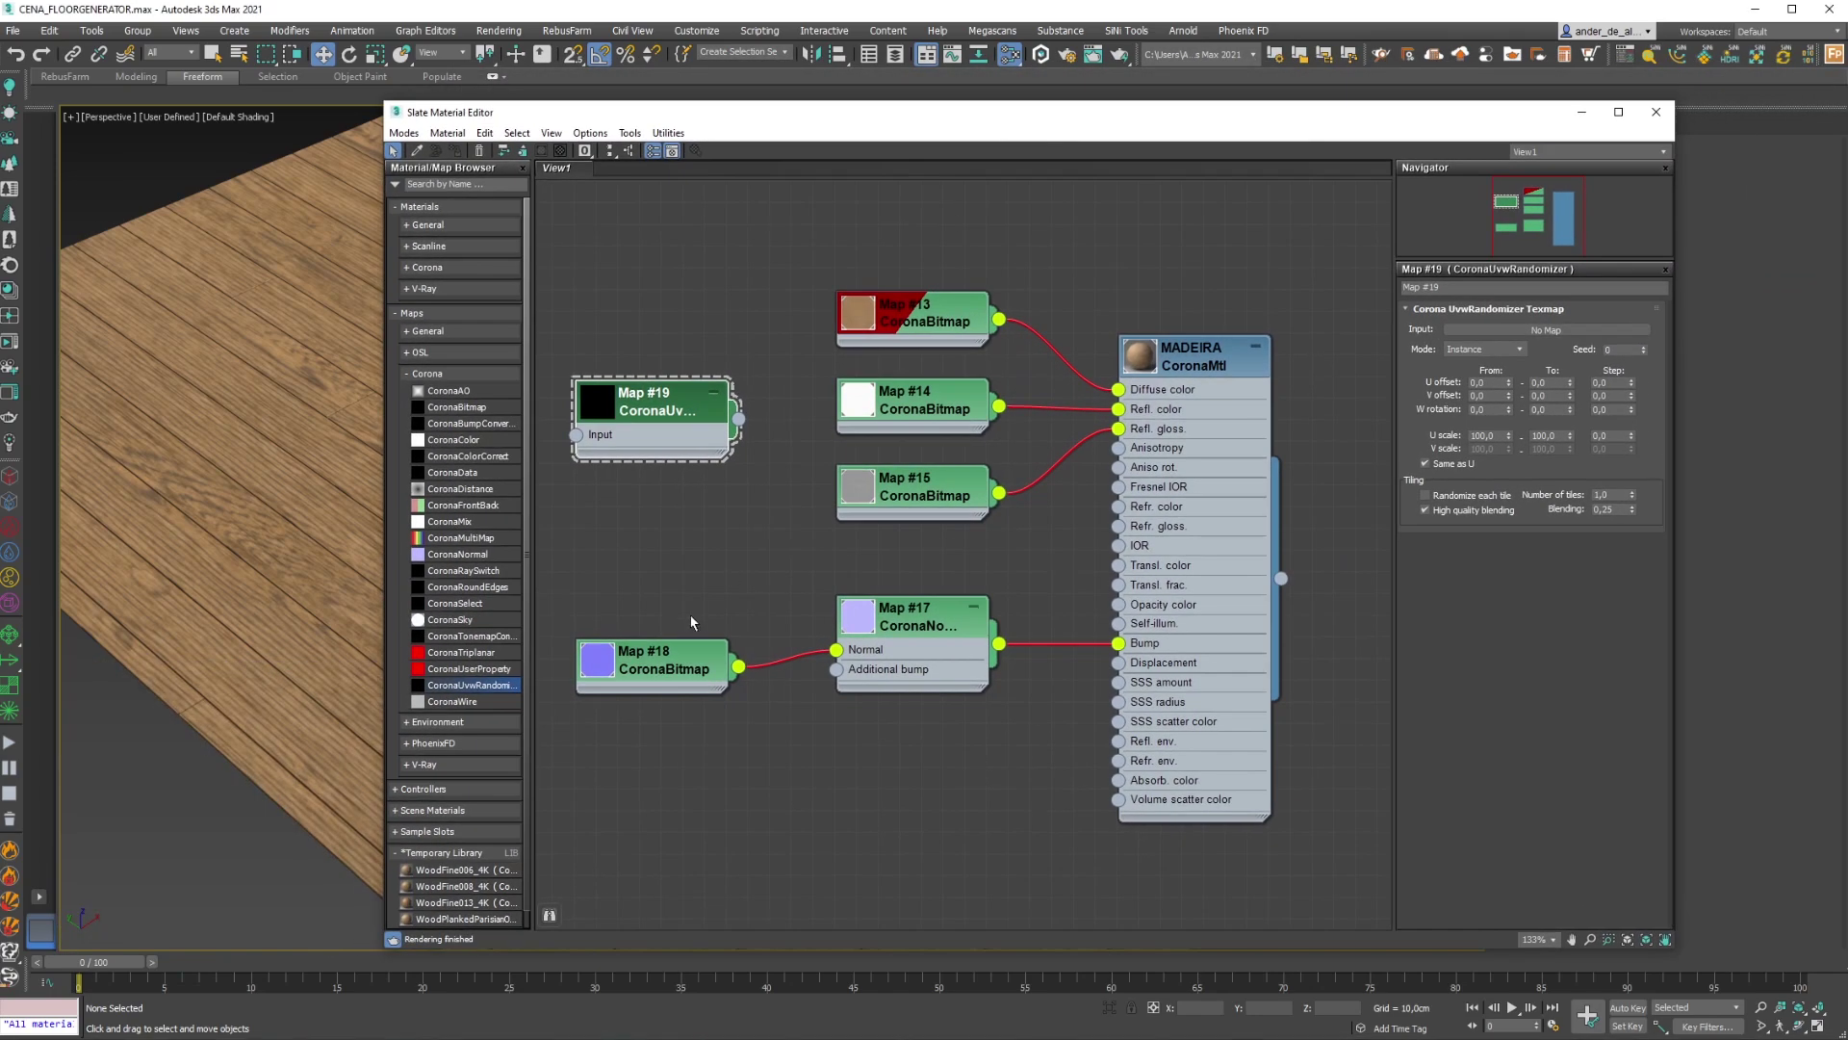
left_click_drag(681, 398, 1099, 218)
middle_click_drag(1077, 269, 1036, 542)
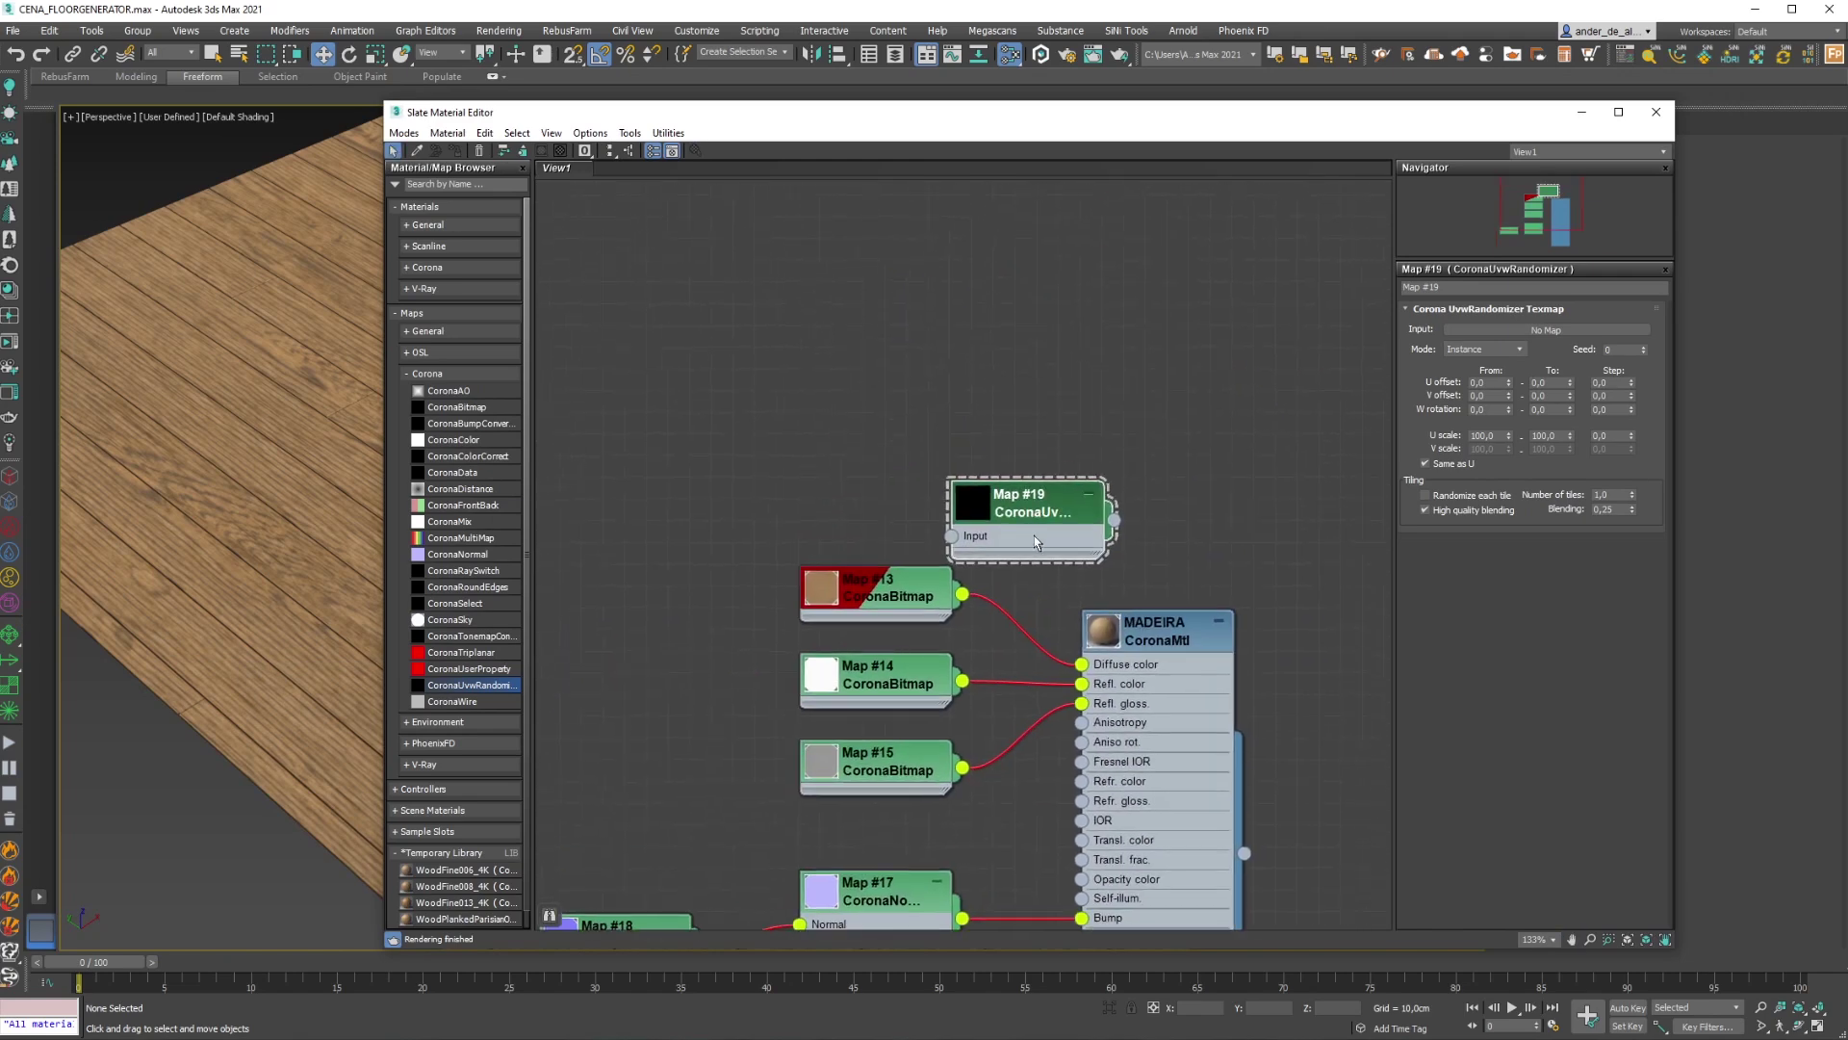
scroll(1036, 542, "up", 3)
left_click_drag(719, 610, 551, 543)
mouse_move(551, 543)
middle_mouse_down()
mouse_move(851, 470)
mouse_move(549, 444)
middle_mouse_up()
scroll(851, 470, "up", 1)
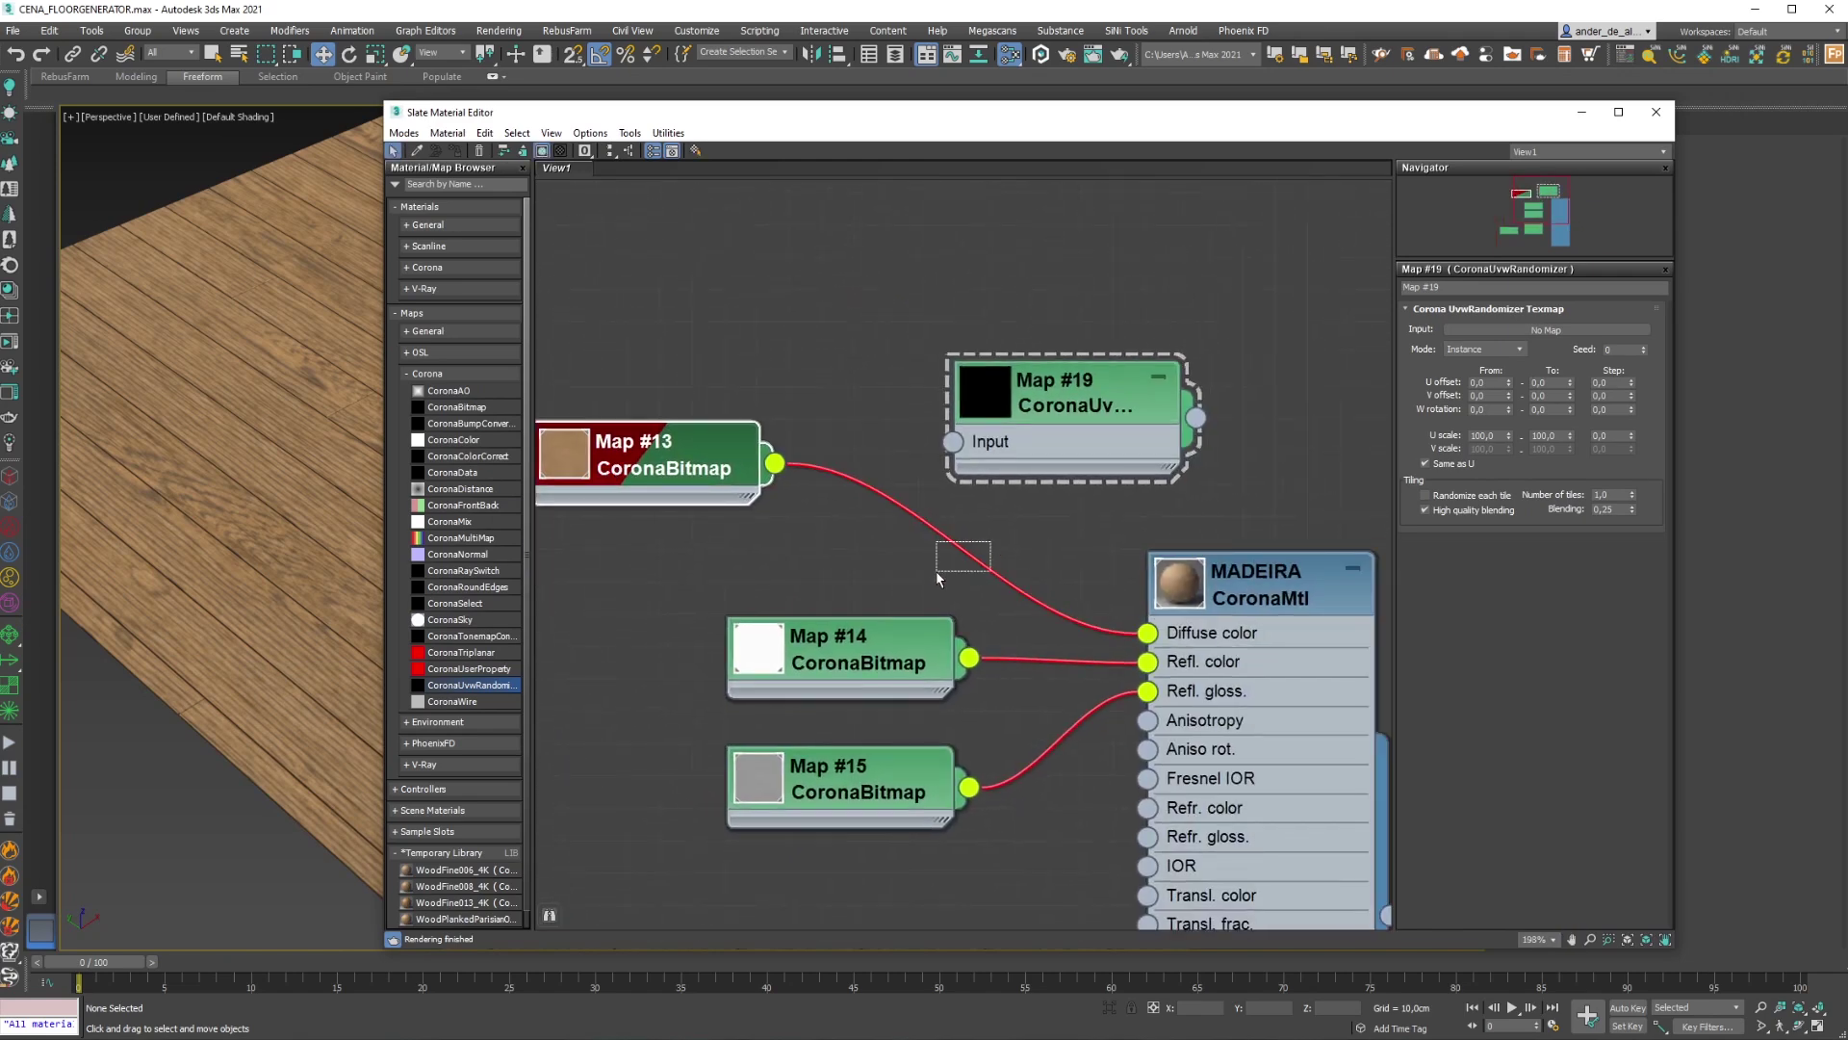
Replace the Map #13 diffuse wire by routing Map #13 through Map #19 into Diffuse color
left_click_drag(991, 542, 936, 570)
key("Delete")
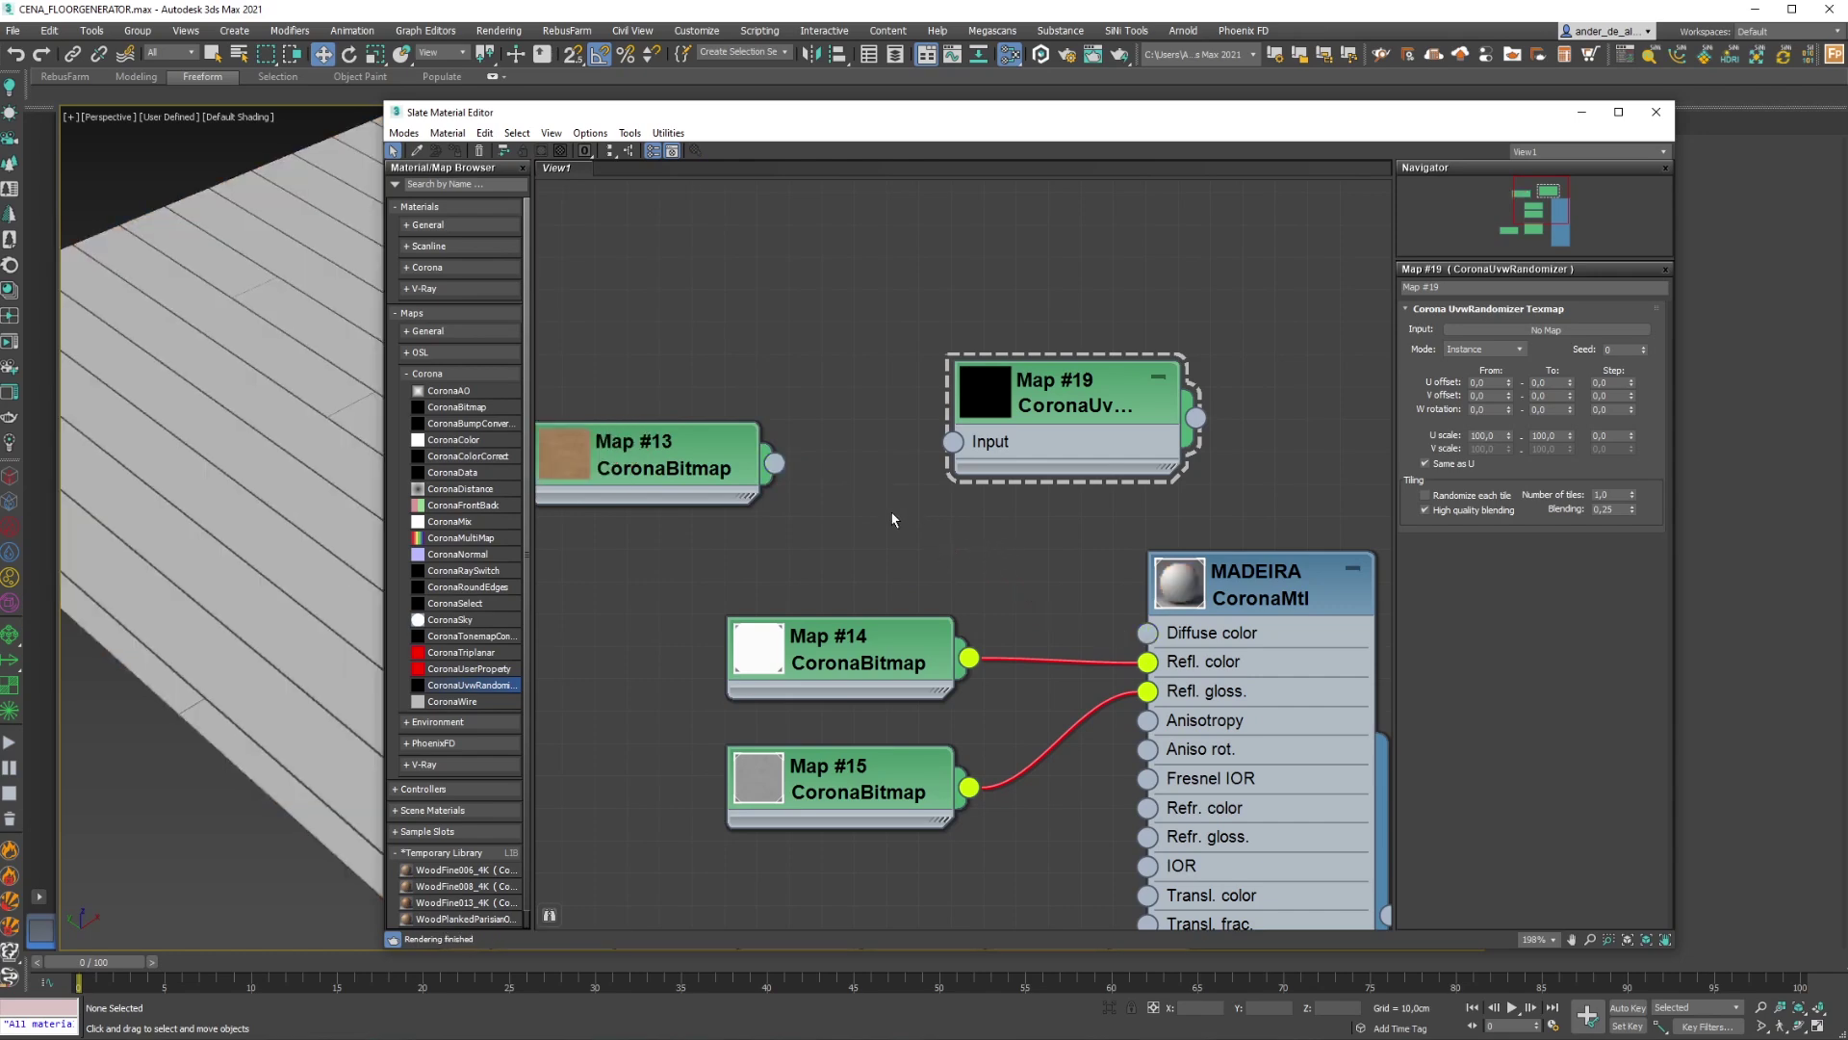
left_click_drag(1095, 414, 997, 479)
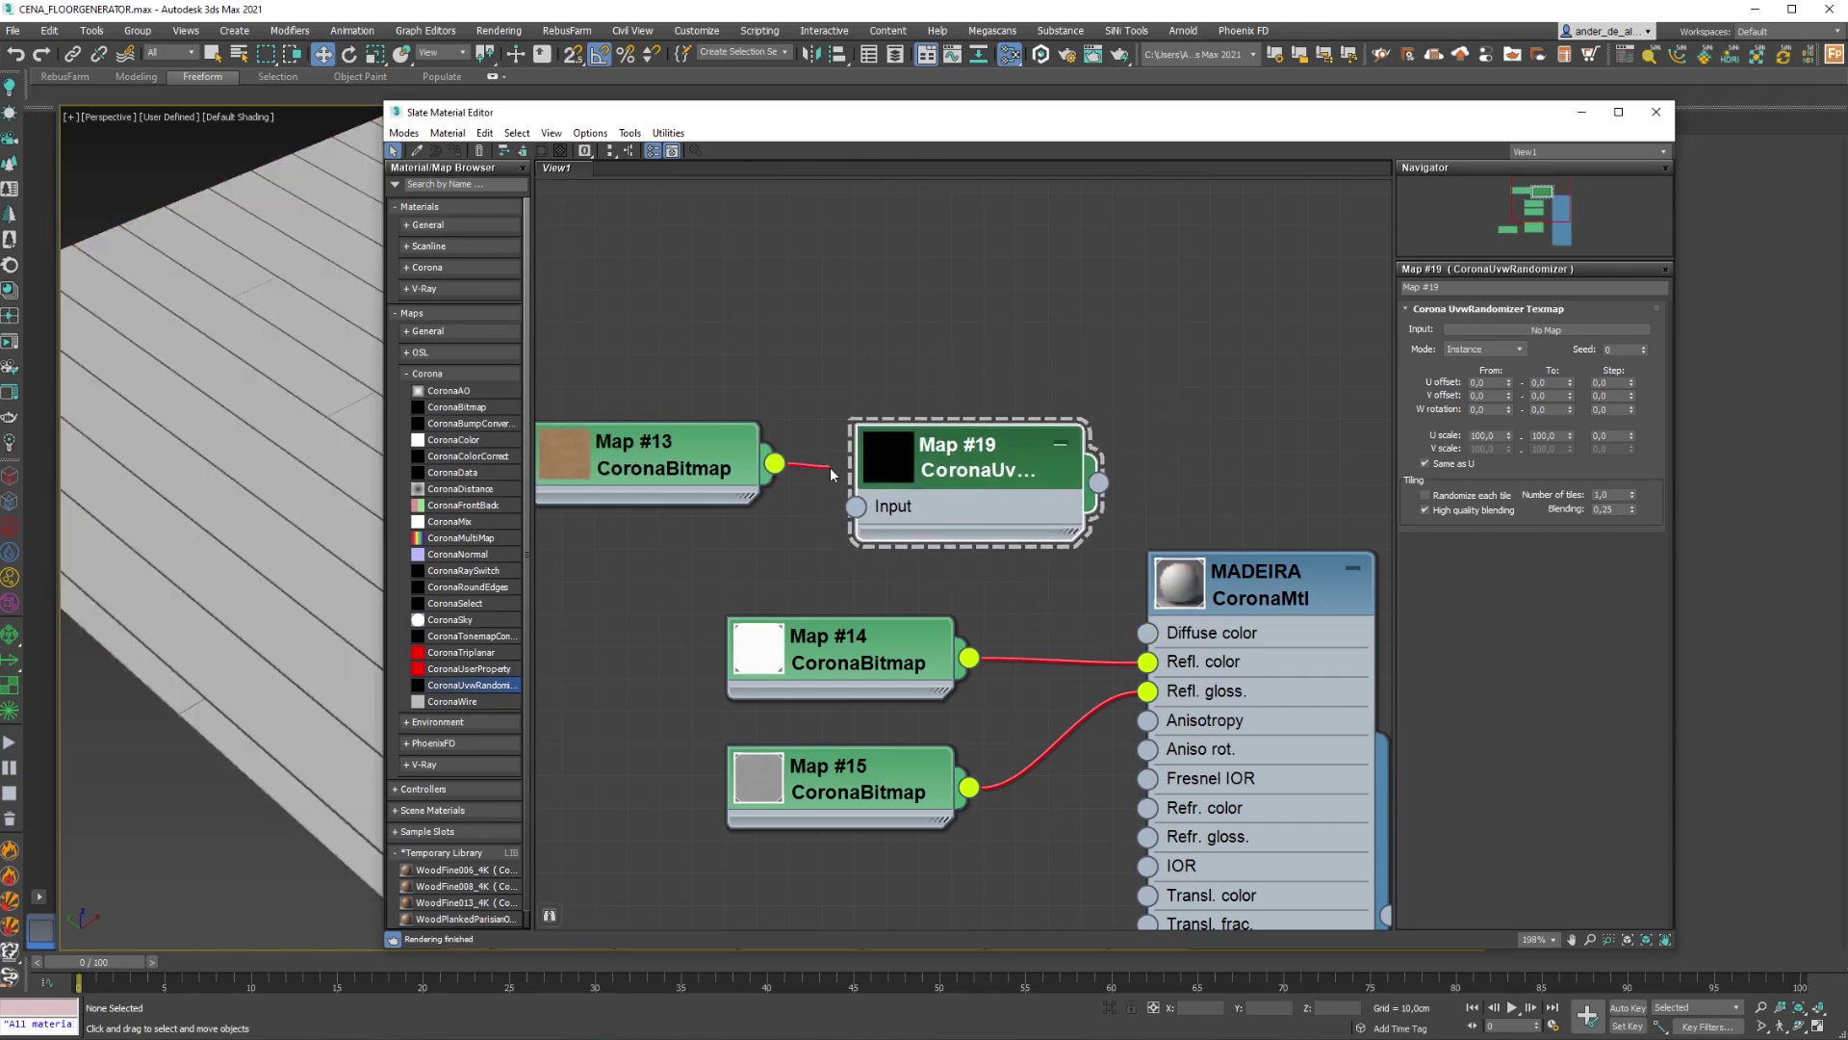
left_click_drag(832, 474, 856, 506)
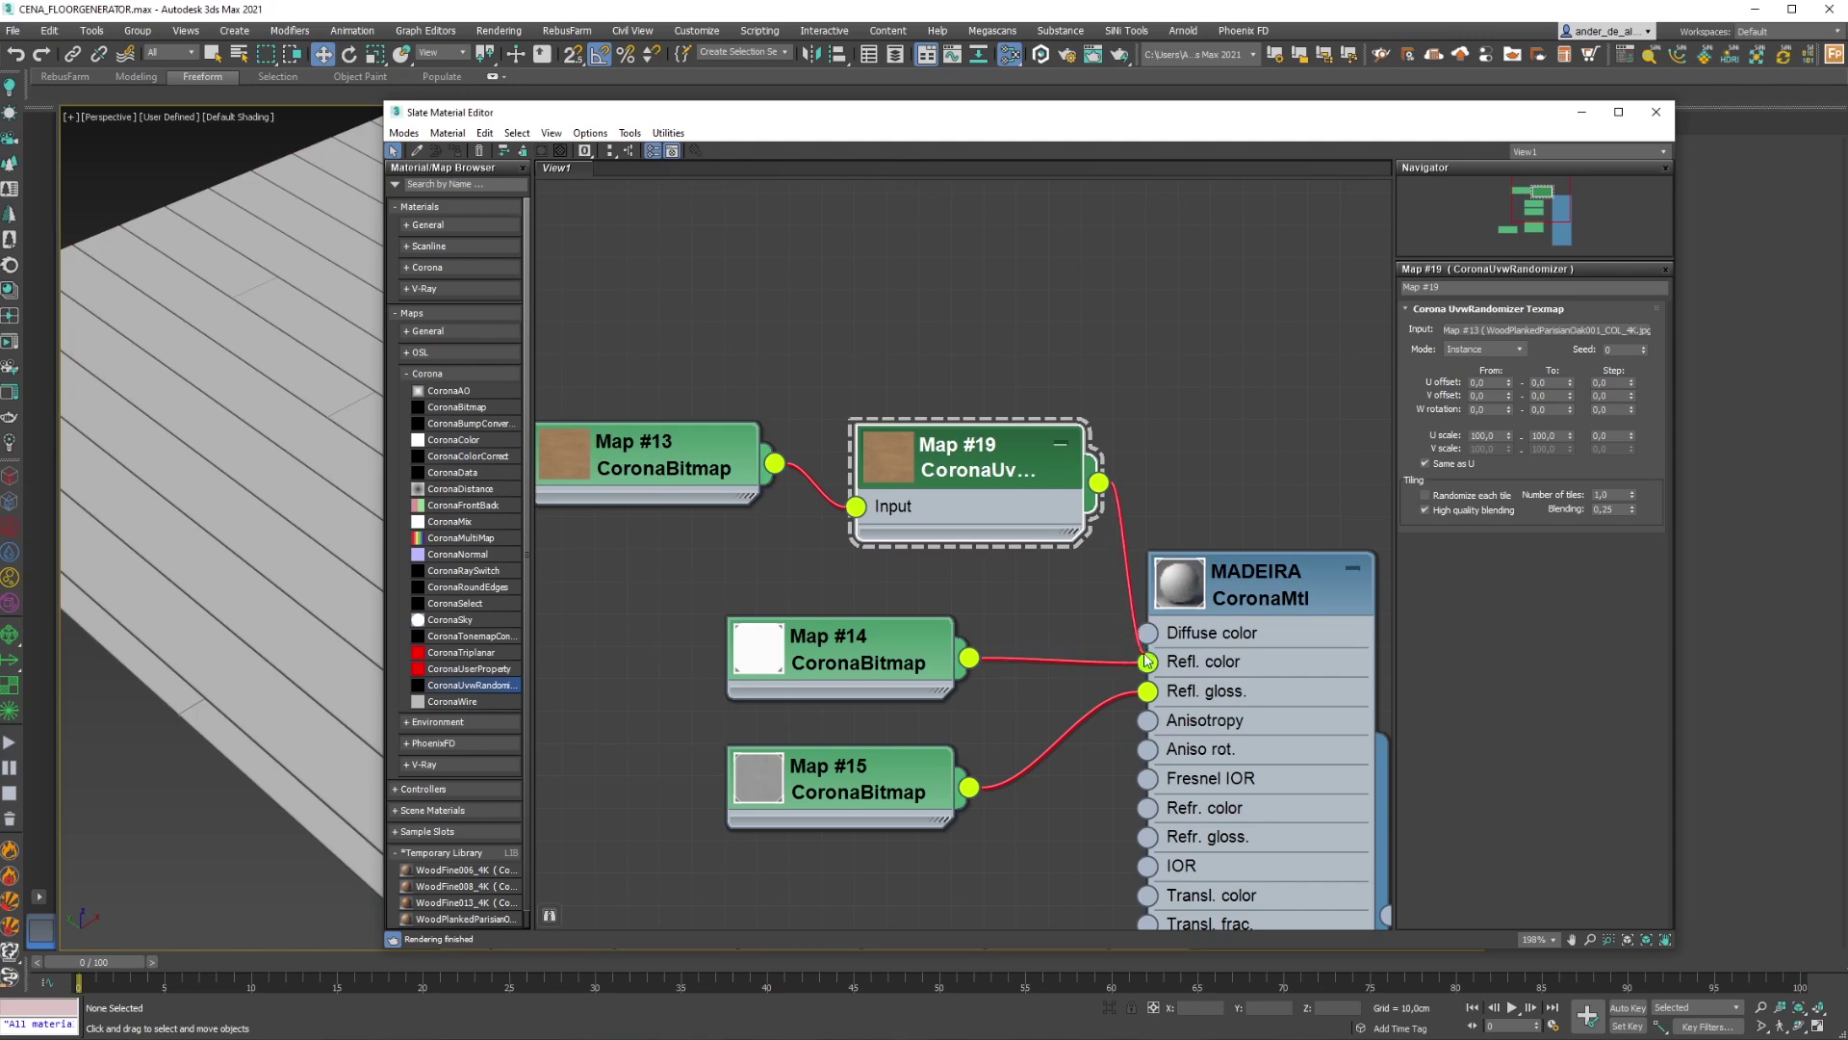
left_click_drag(1148, 661, 1148, 632)
left_click_drag(967, 472, 967, 440)
left_click_drag(664, 452, 664, 420)
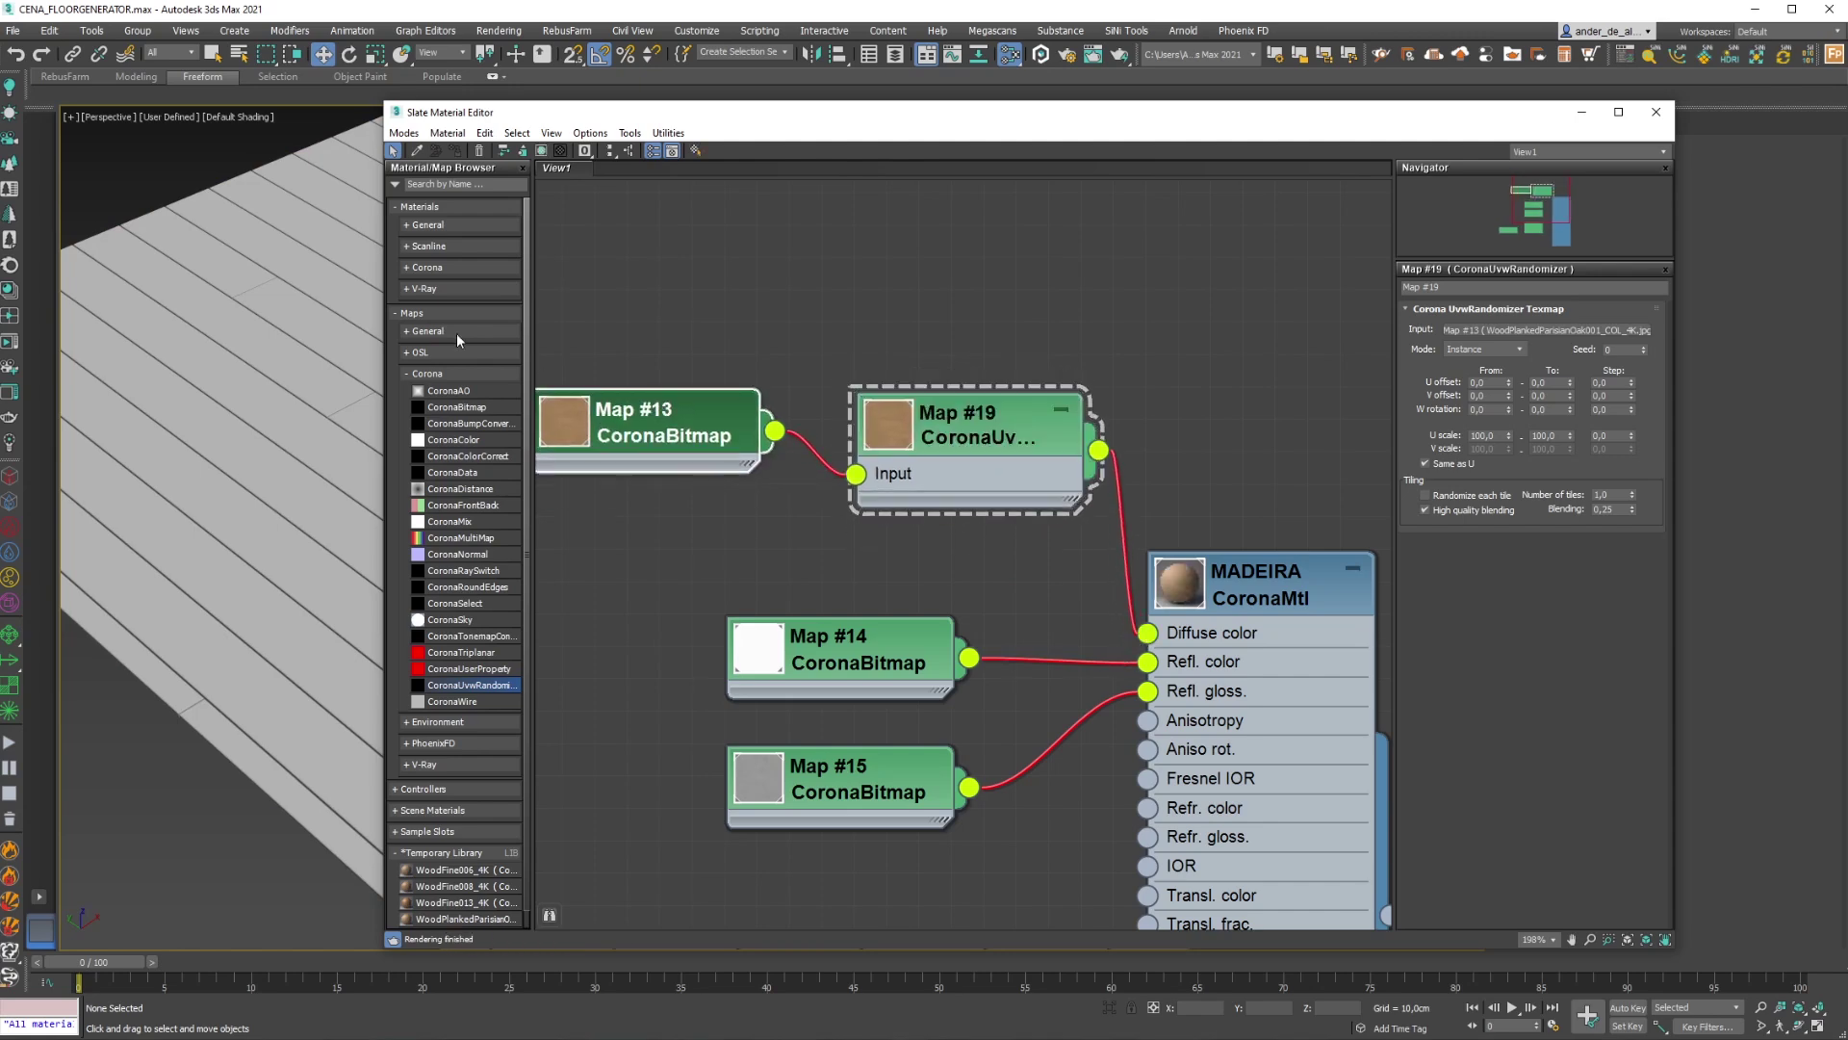
Close the editor and briefly test an interactive render of the floor
key("m")
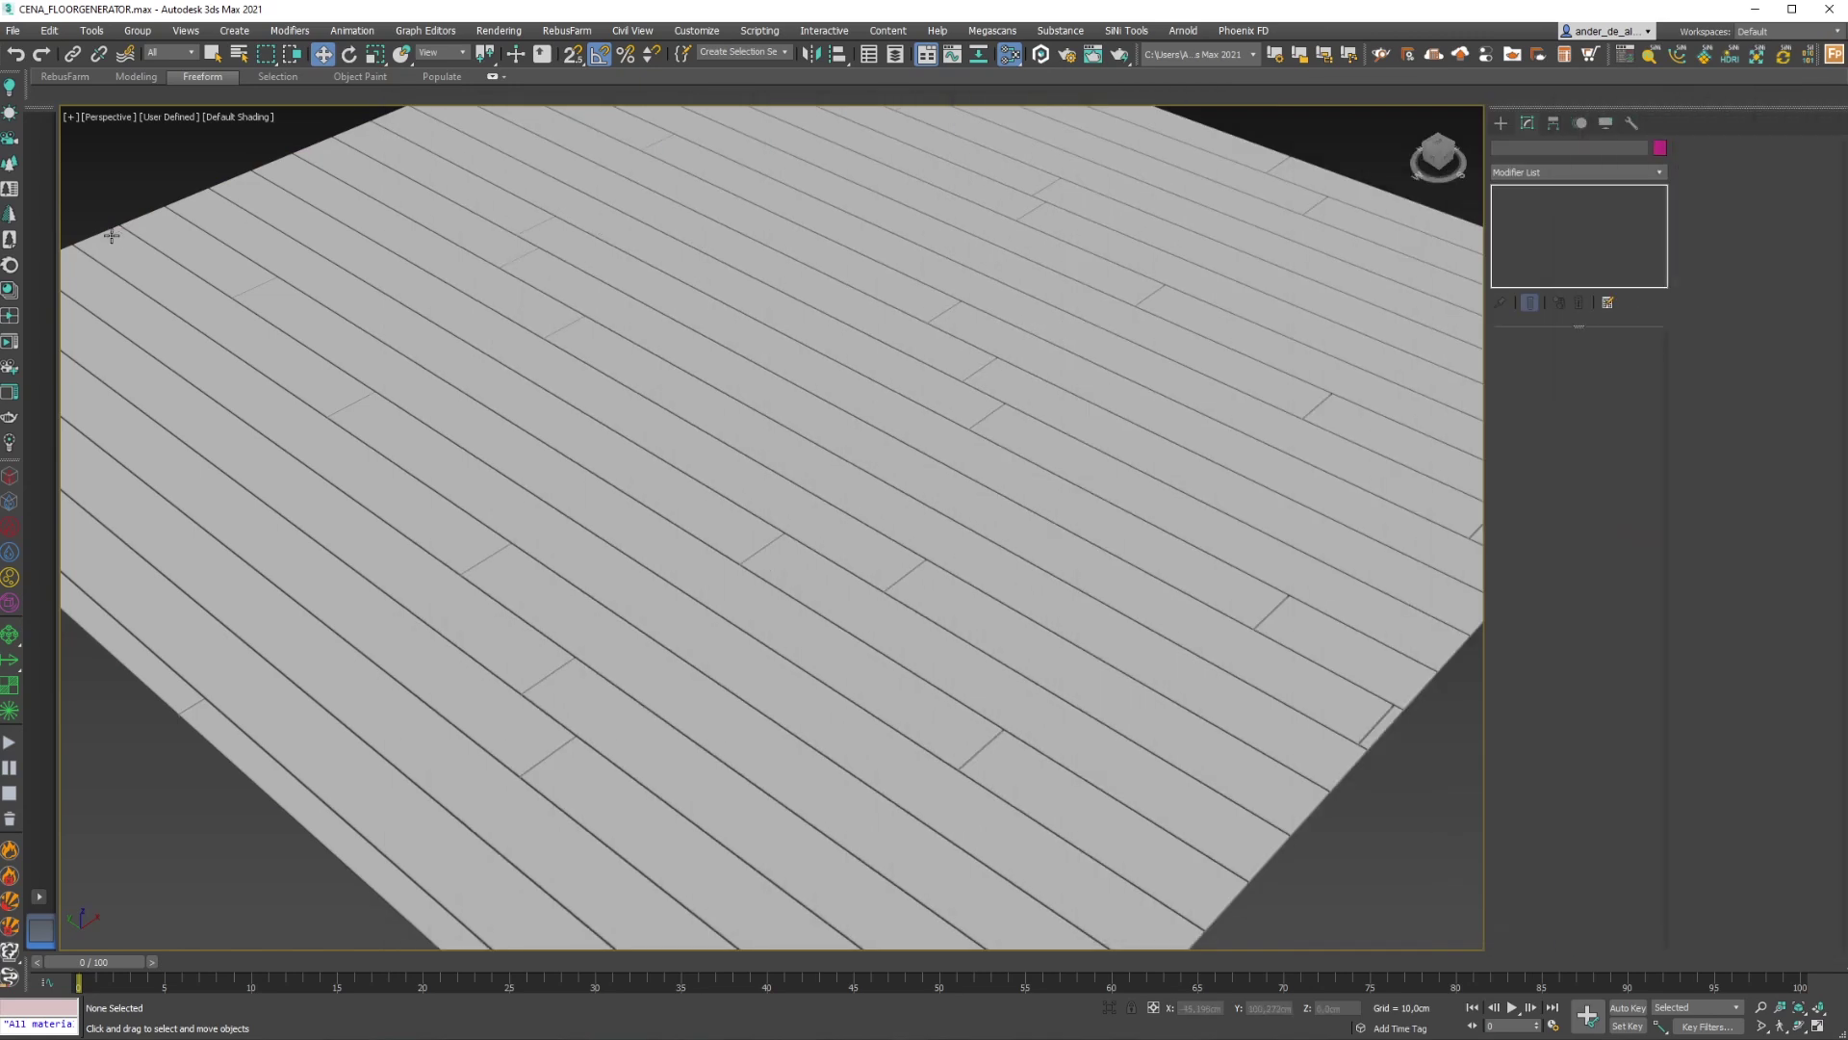
left_click(5, 342)
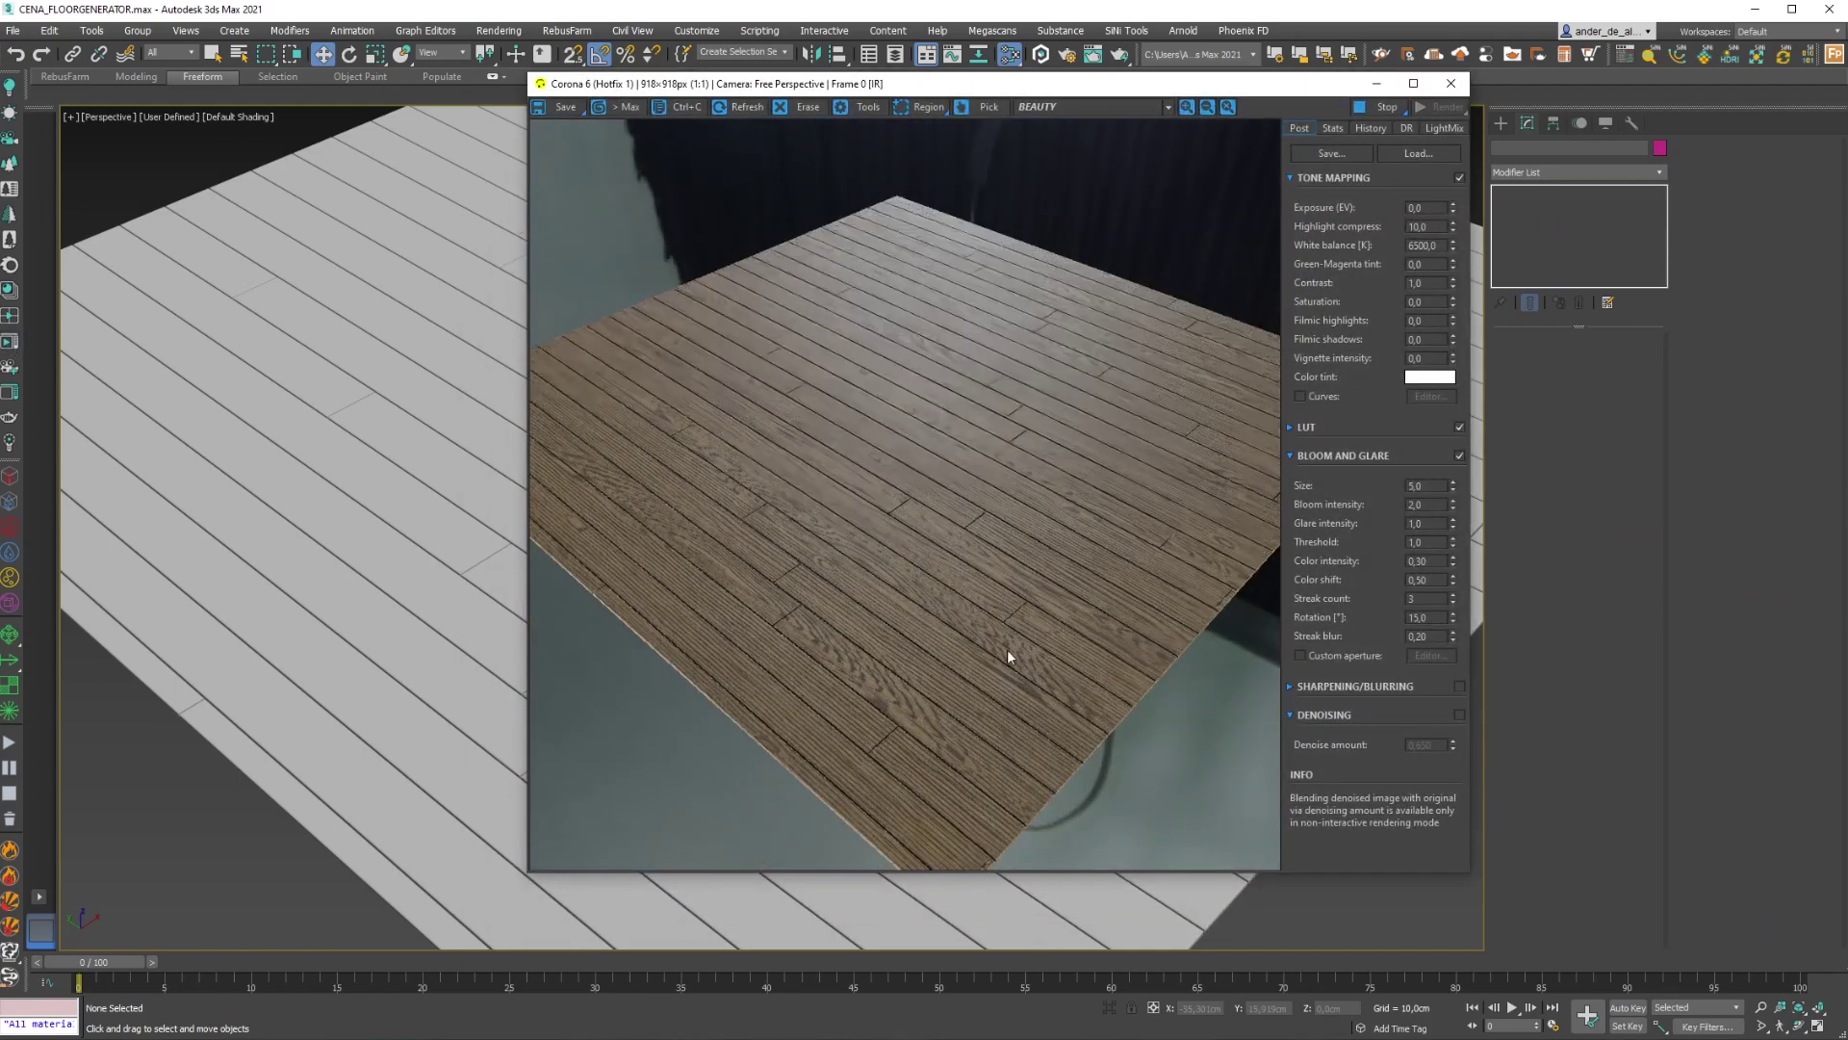
left_click(1395, 108)
Reopen Slate, tidy the Map #13 and Map #19 nodes, and show the randomizer's parameters
key("m")
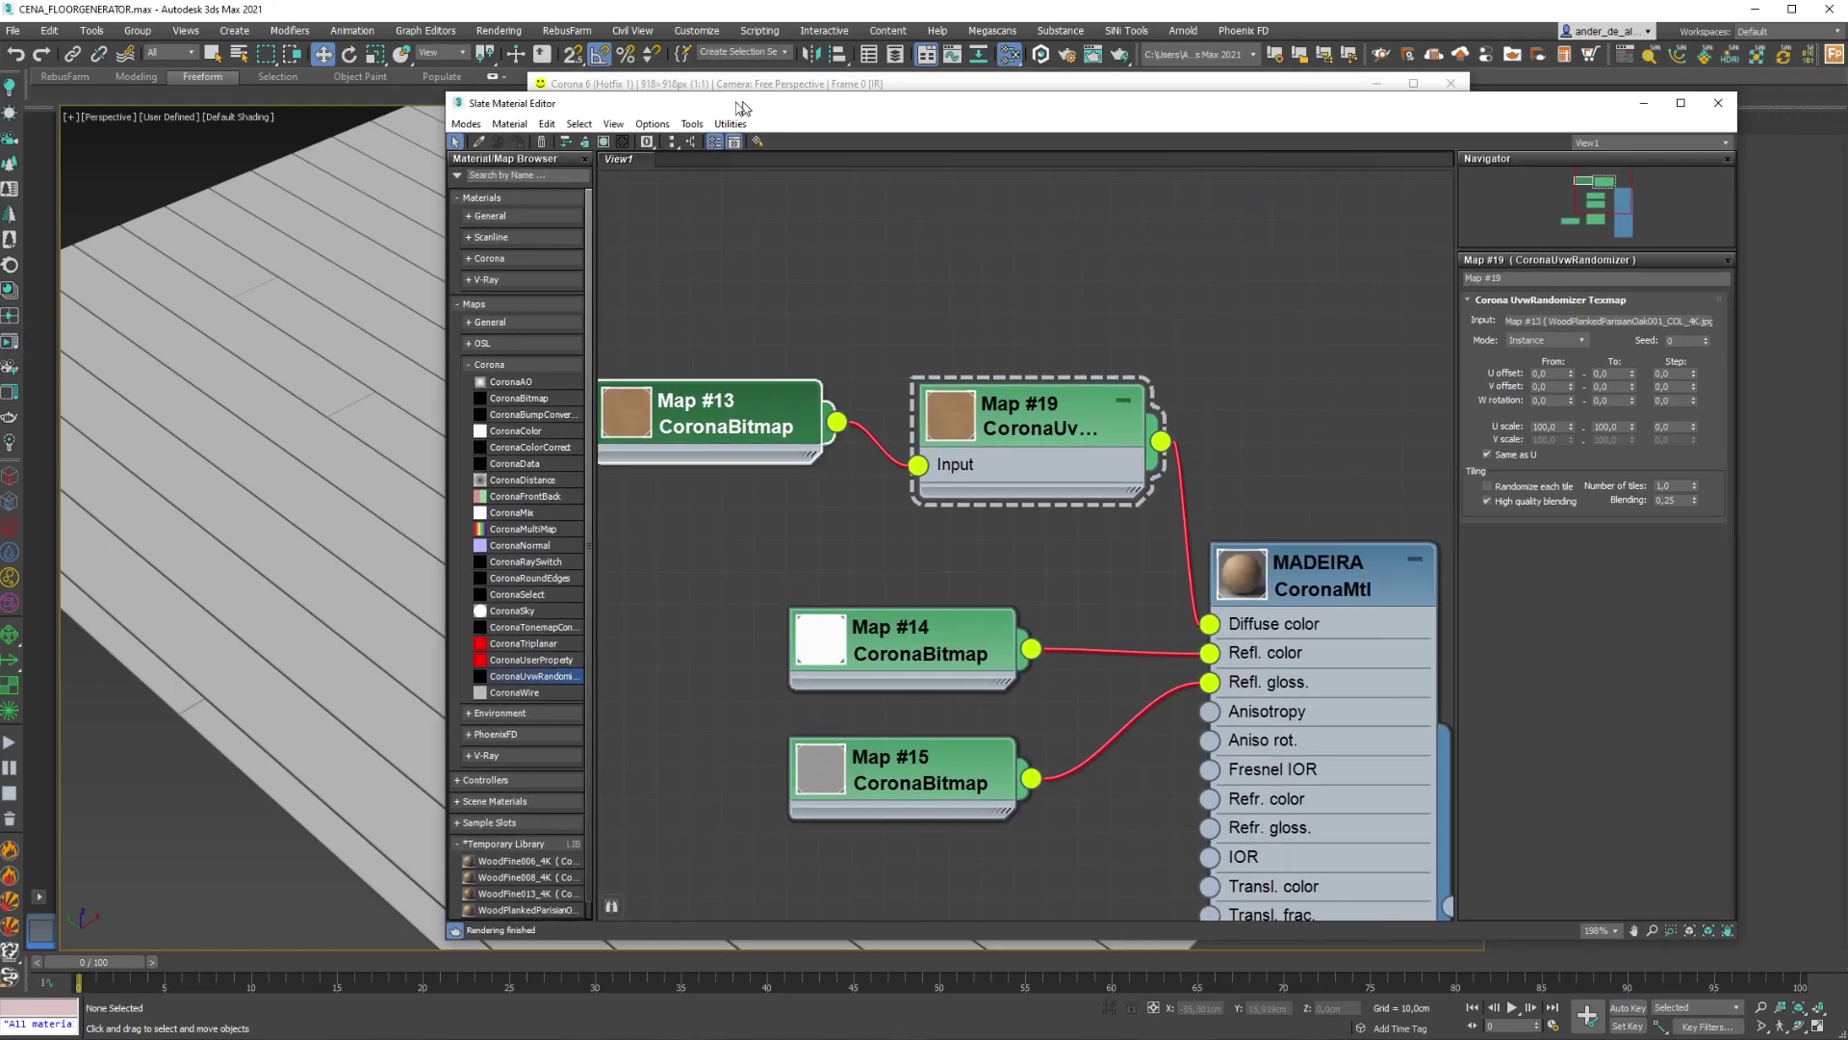
left_click_drag(566, 103, 539, 110)
left_click_drag(544, 423, 481, 424)
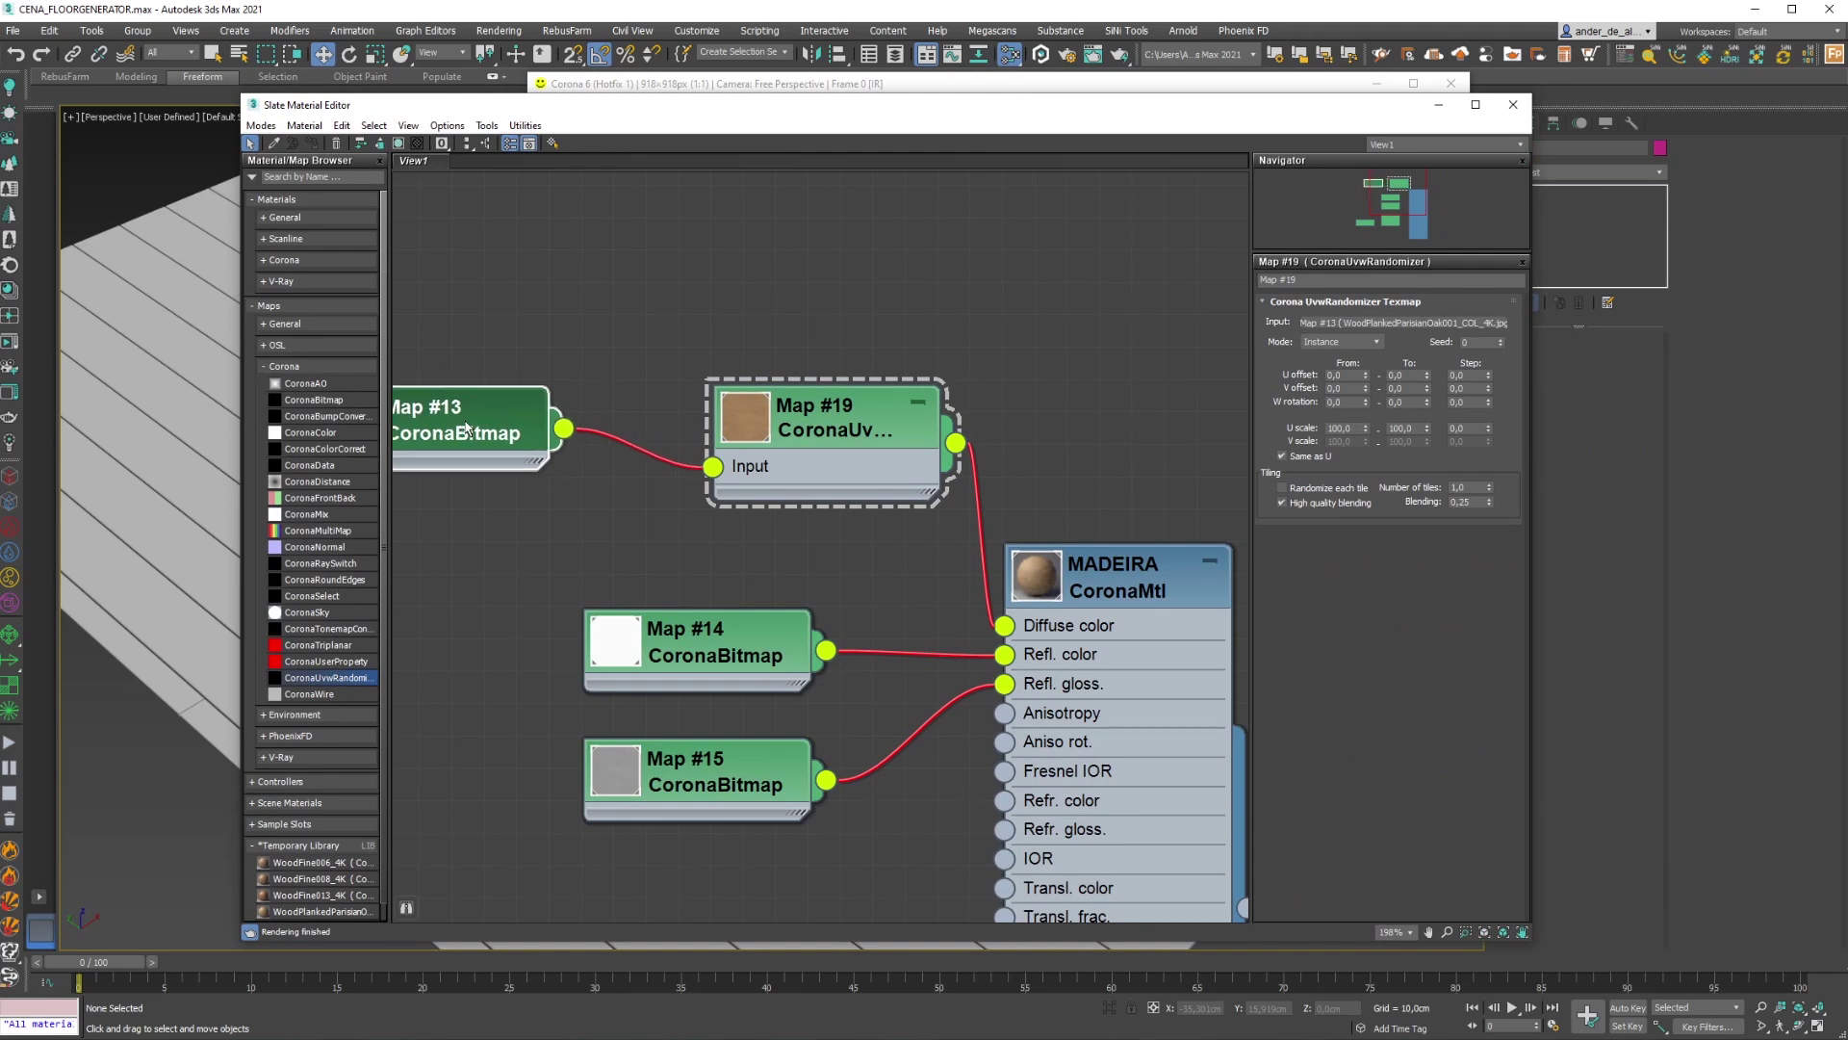
left_click_drag(803, 427, 833, 424)
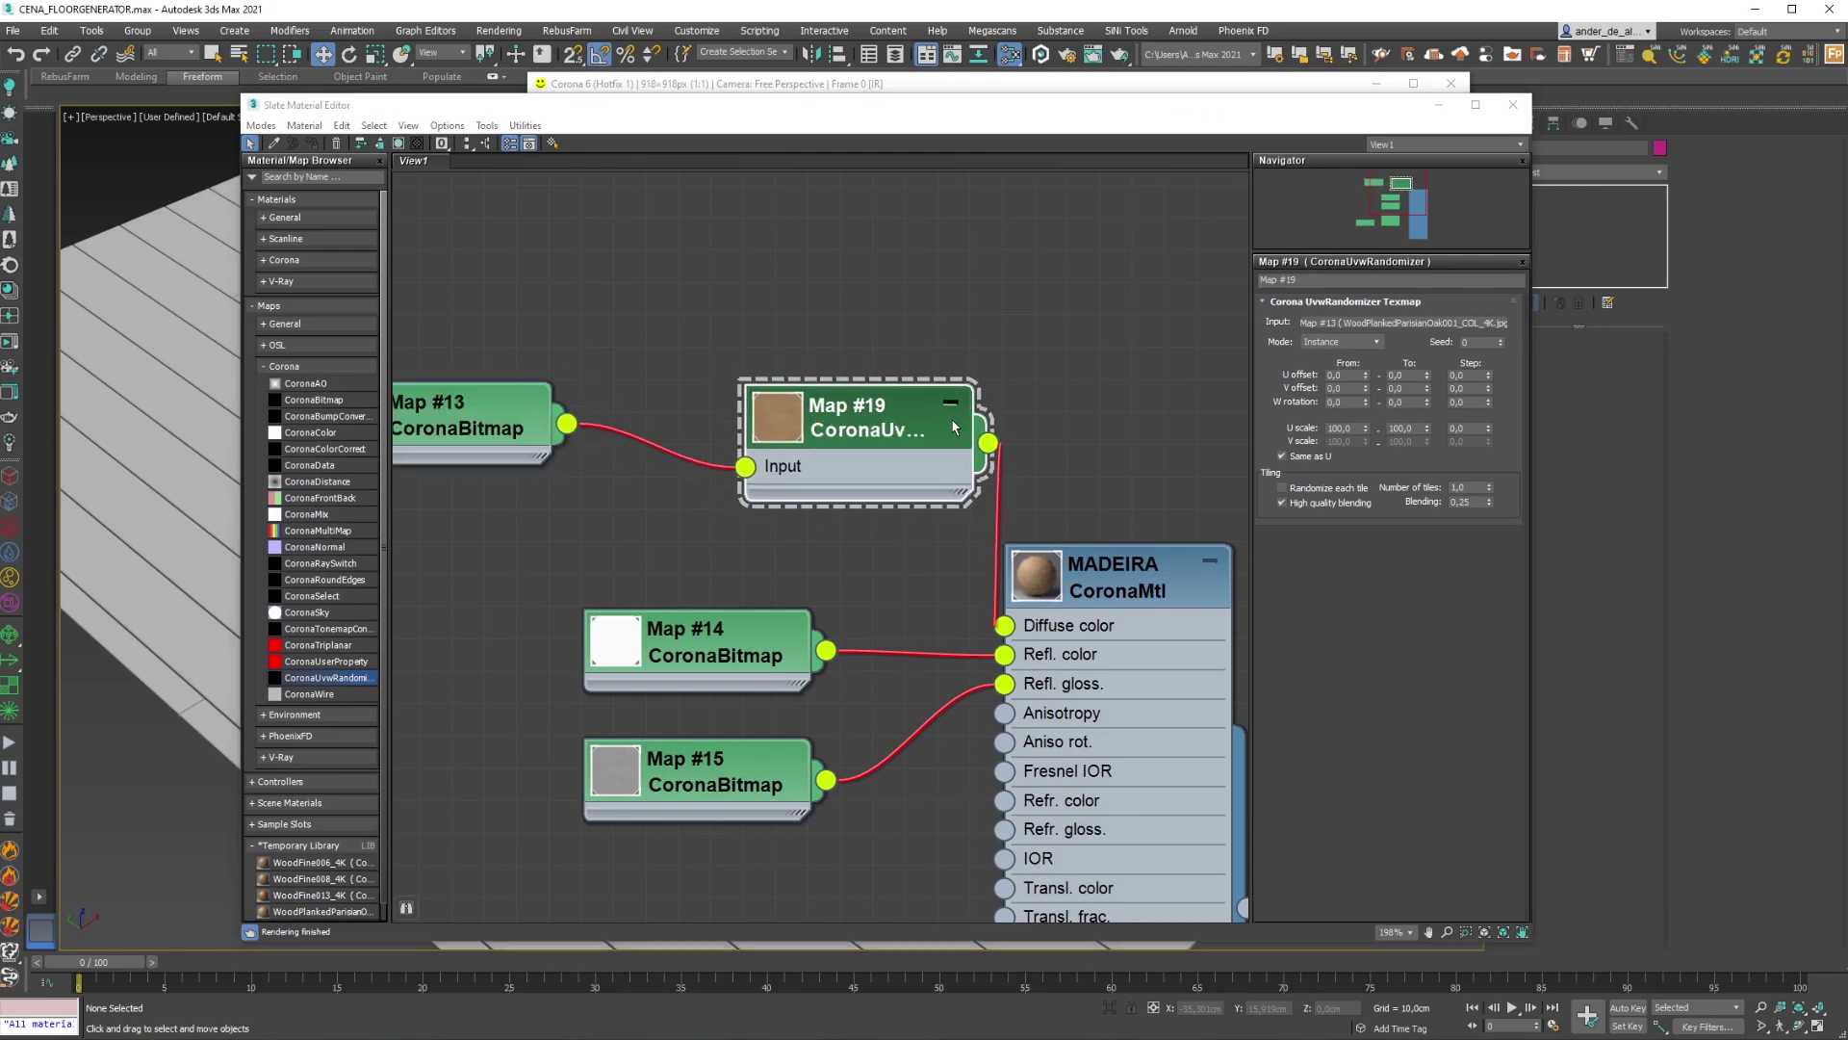
left_click_drag(954, 426, 922, 426)
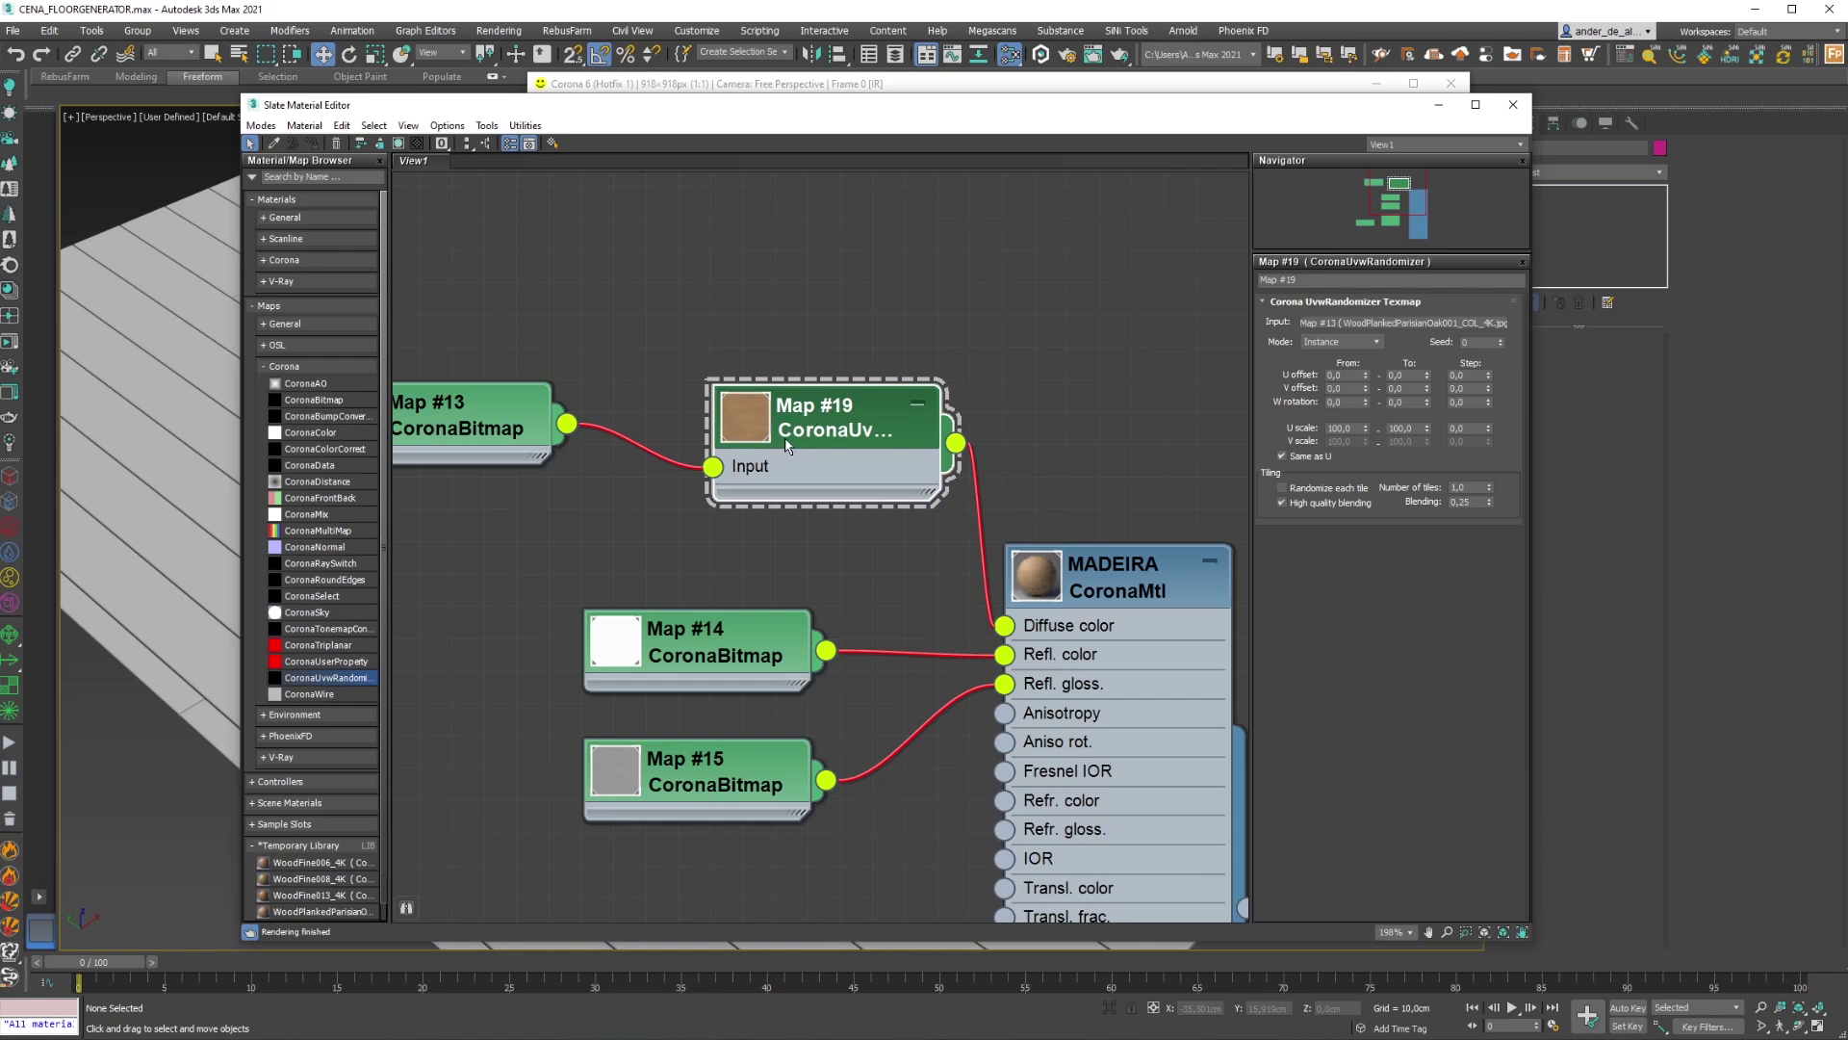
left_click(1123, 591)
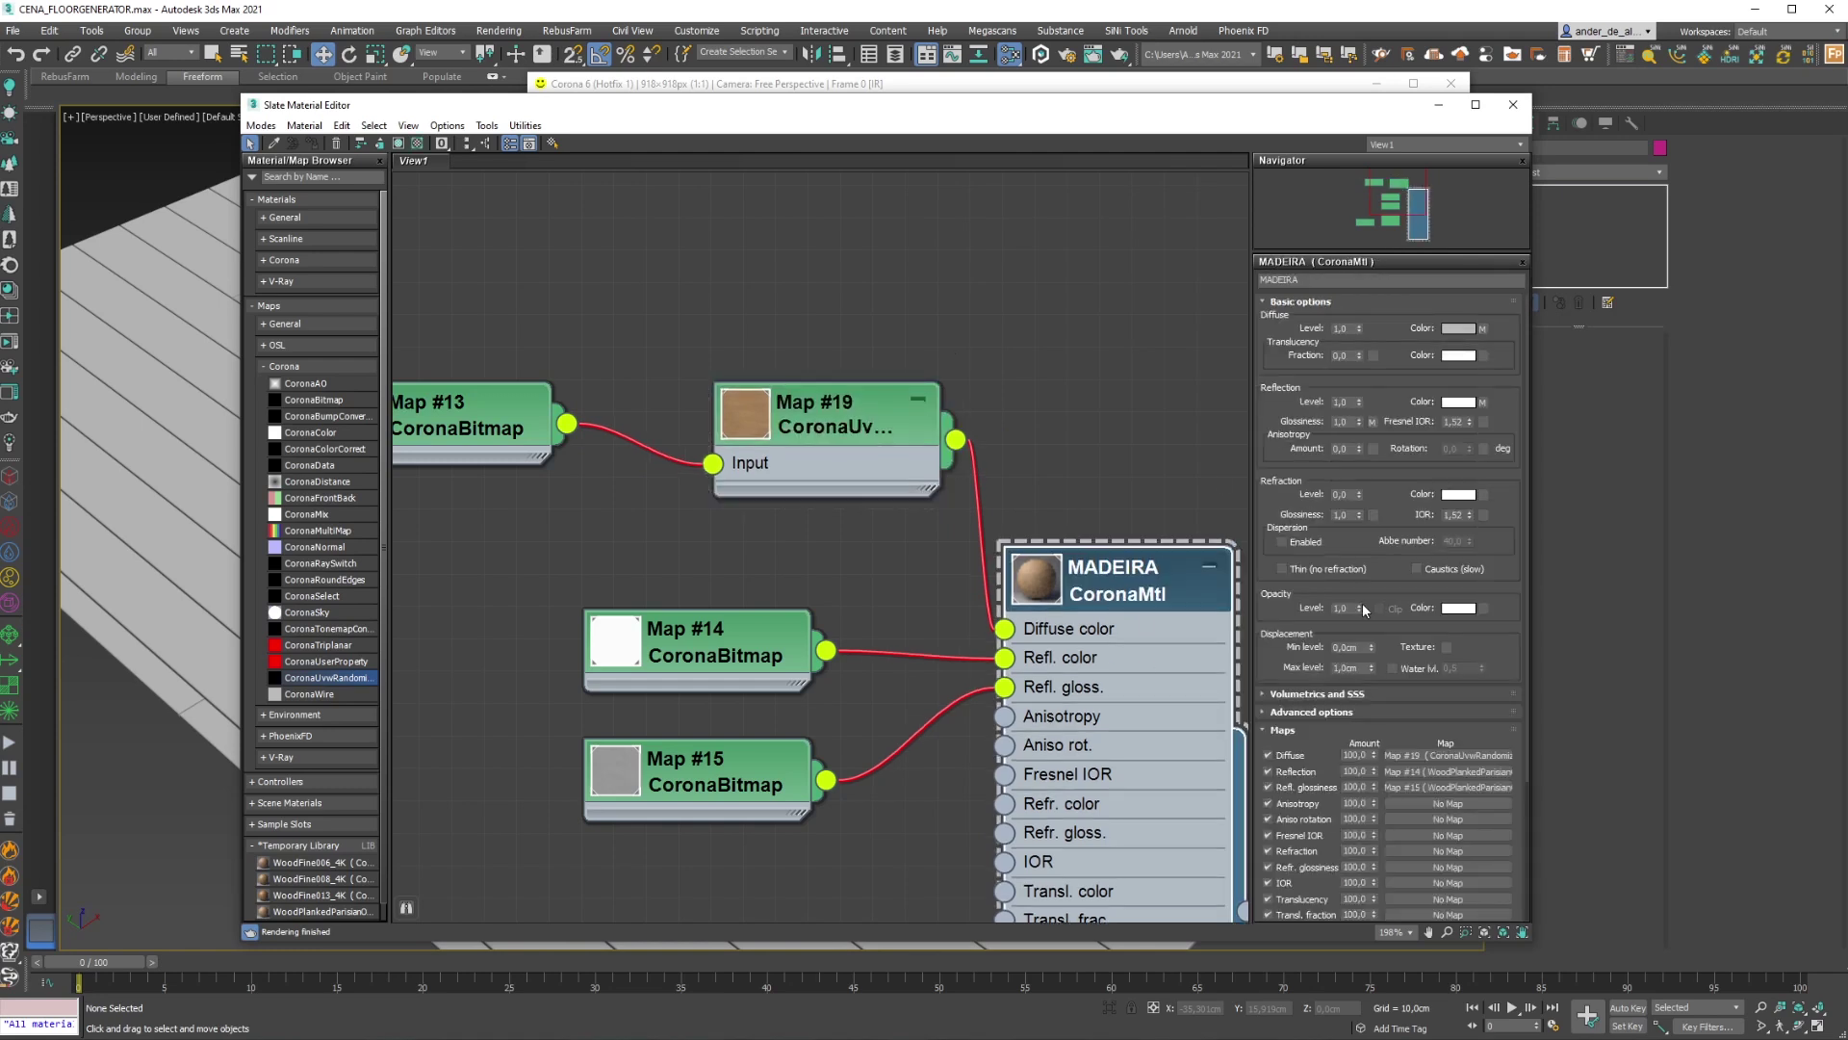
left_click(501, 402)
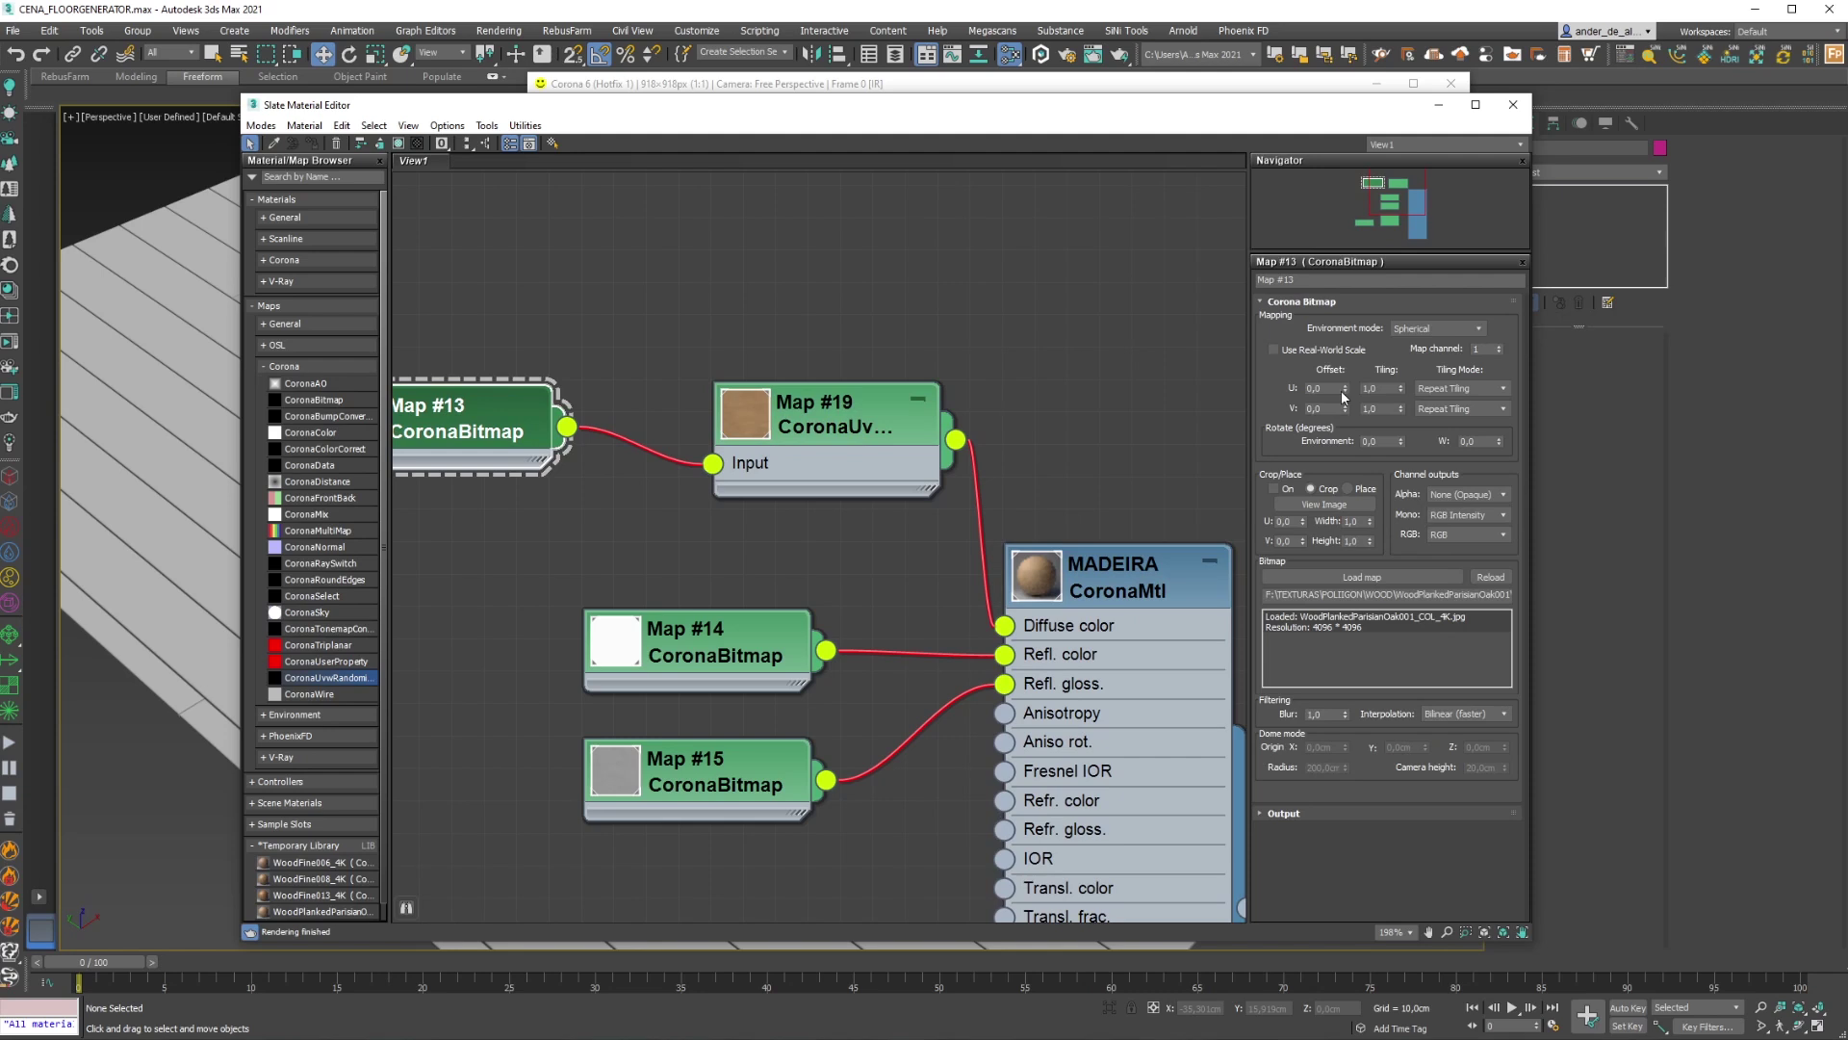
left_click(786, 459)
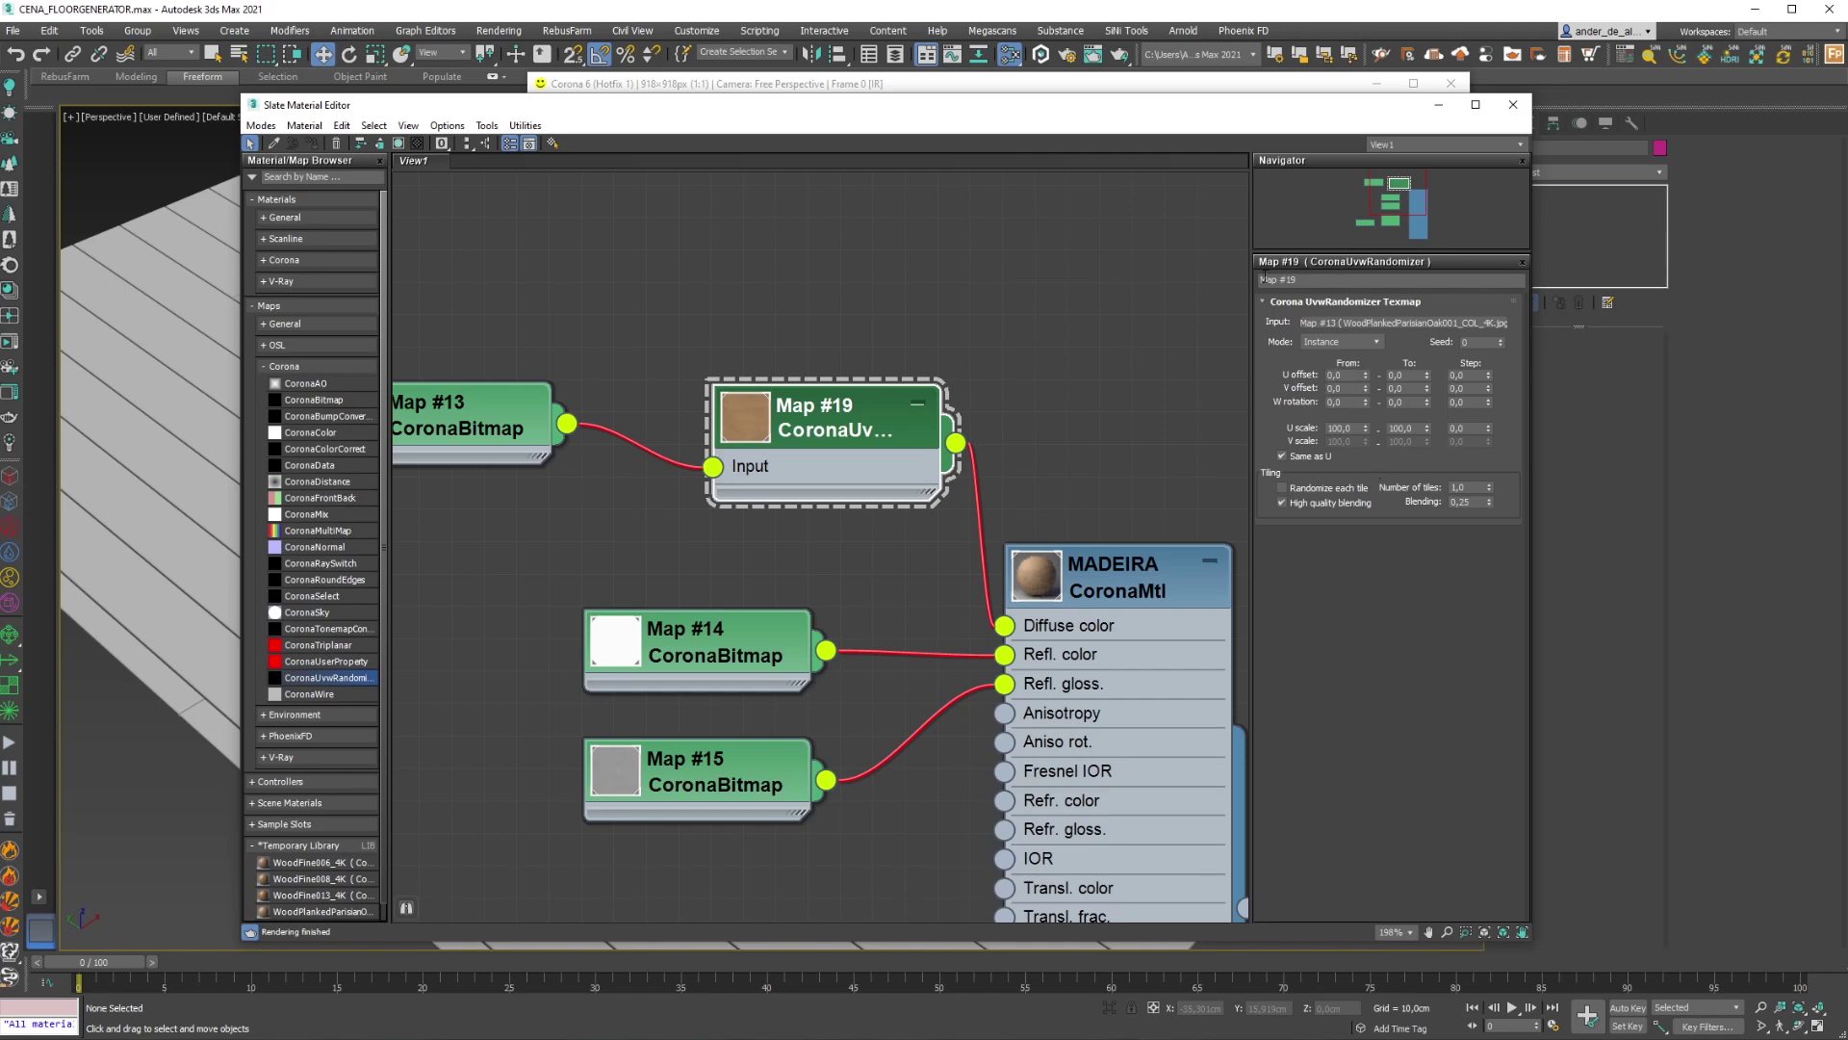
Set the CoronaUvwRandomizer mode to Mesh Element and close the editor
left_click_drag(930, 126, 1053, 119)
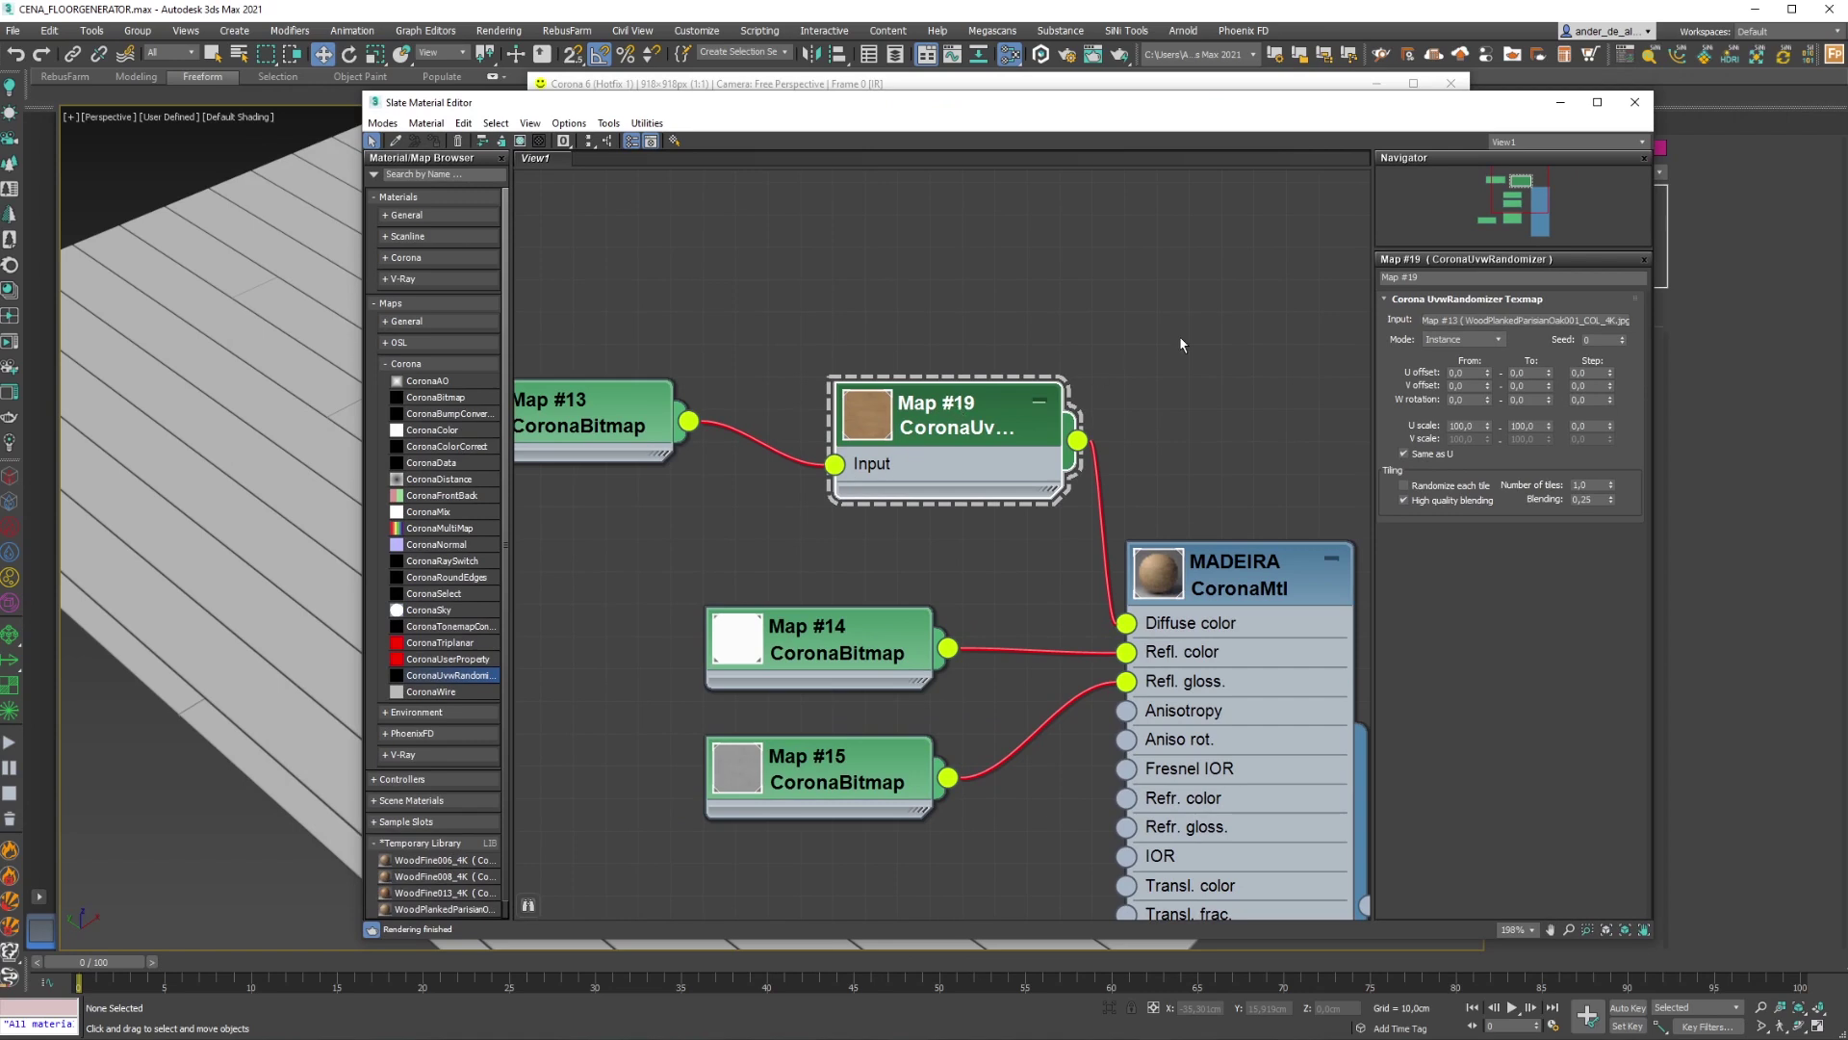
left_click(1453, 338)
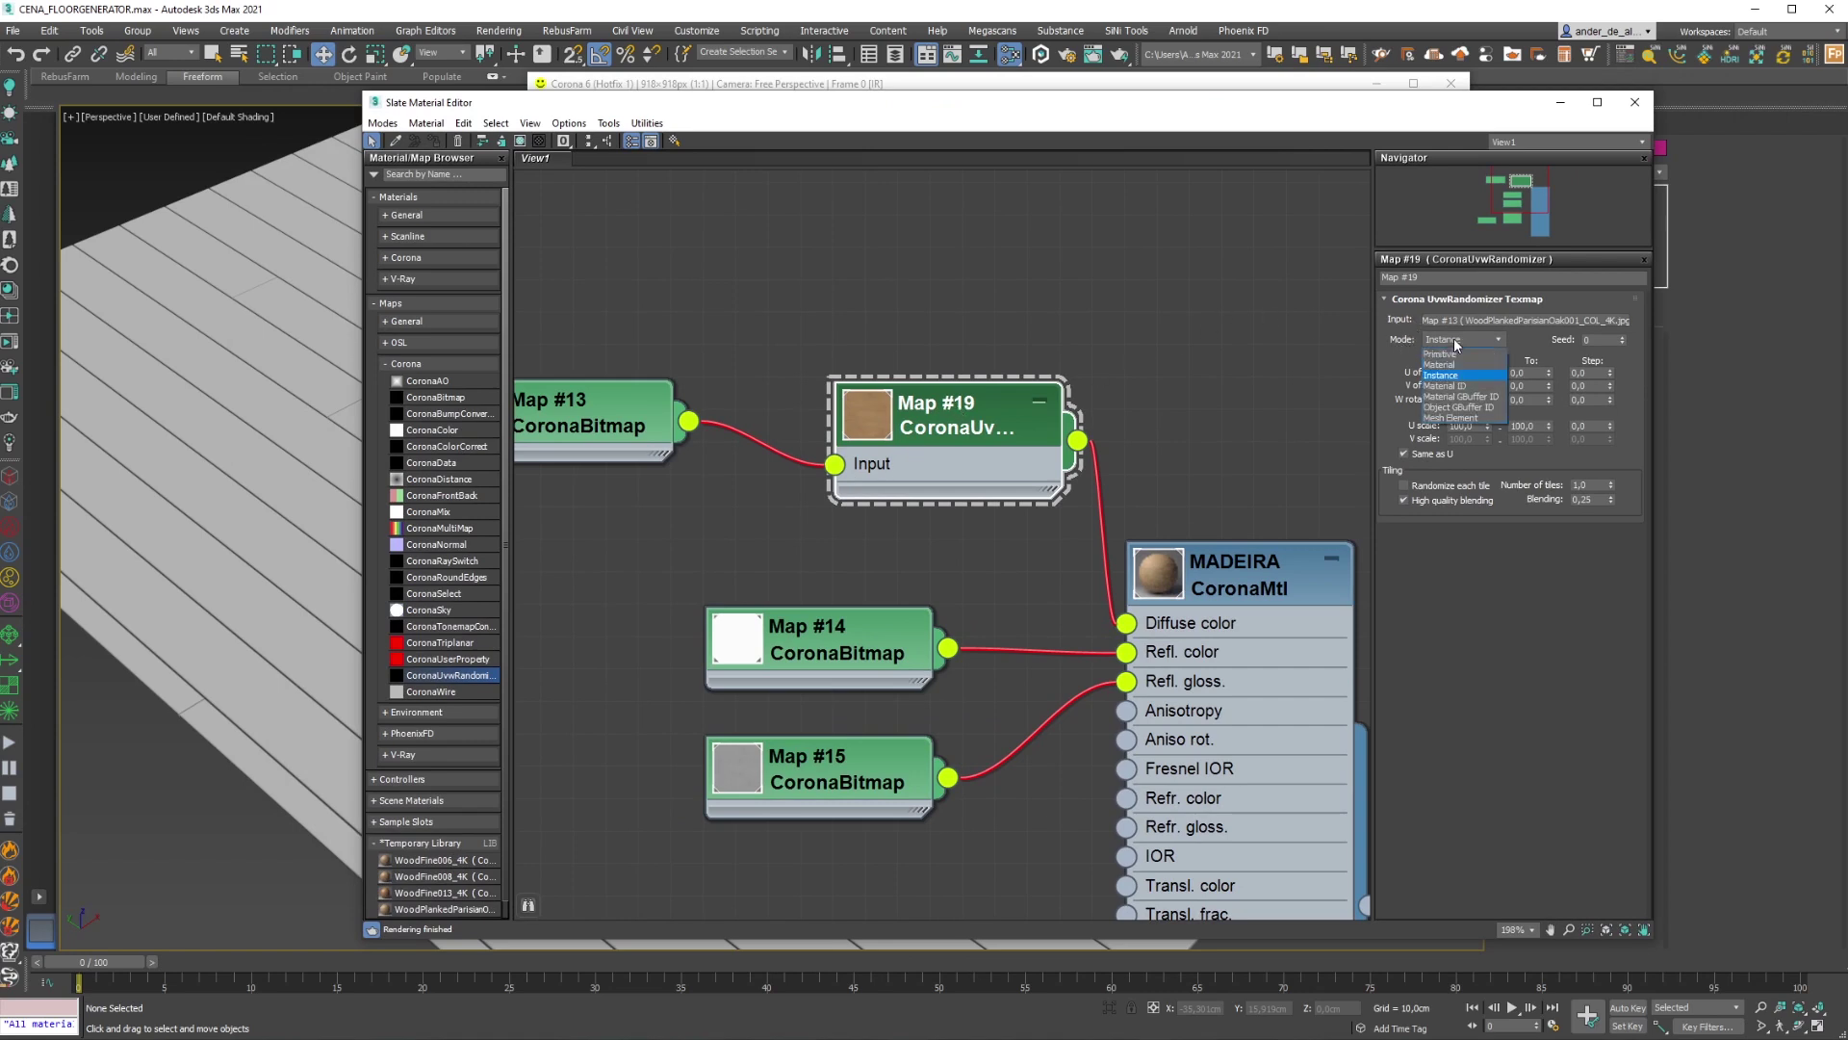
left_click(1440, 421)
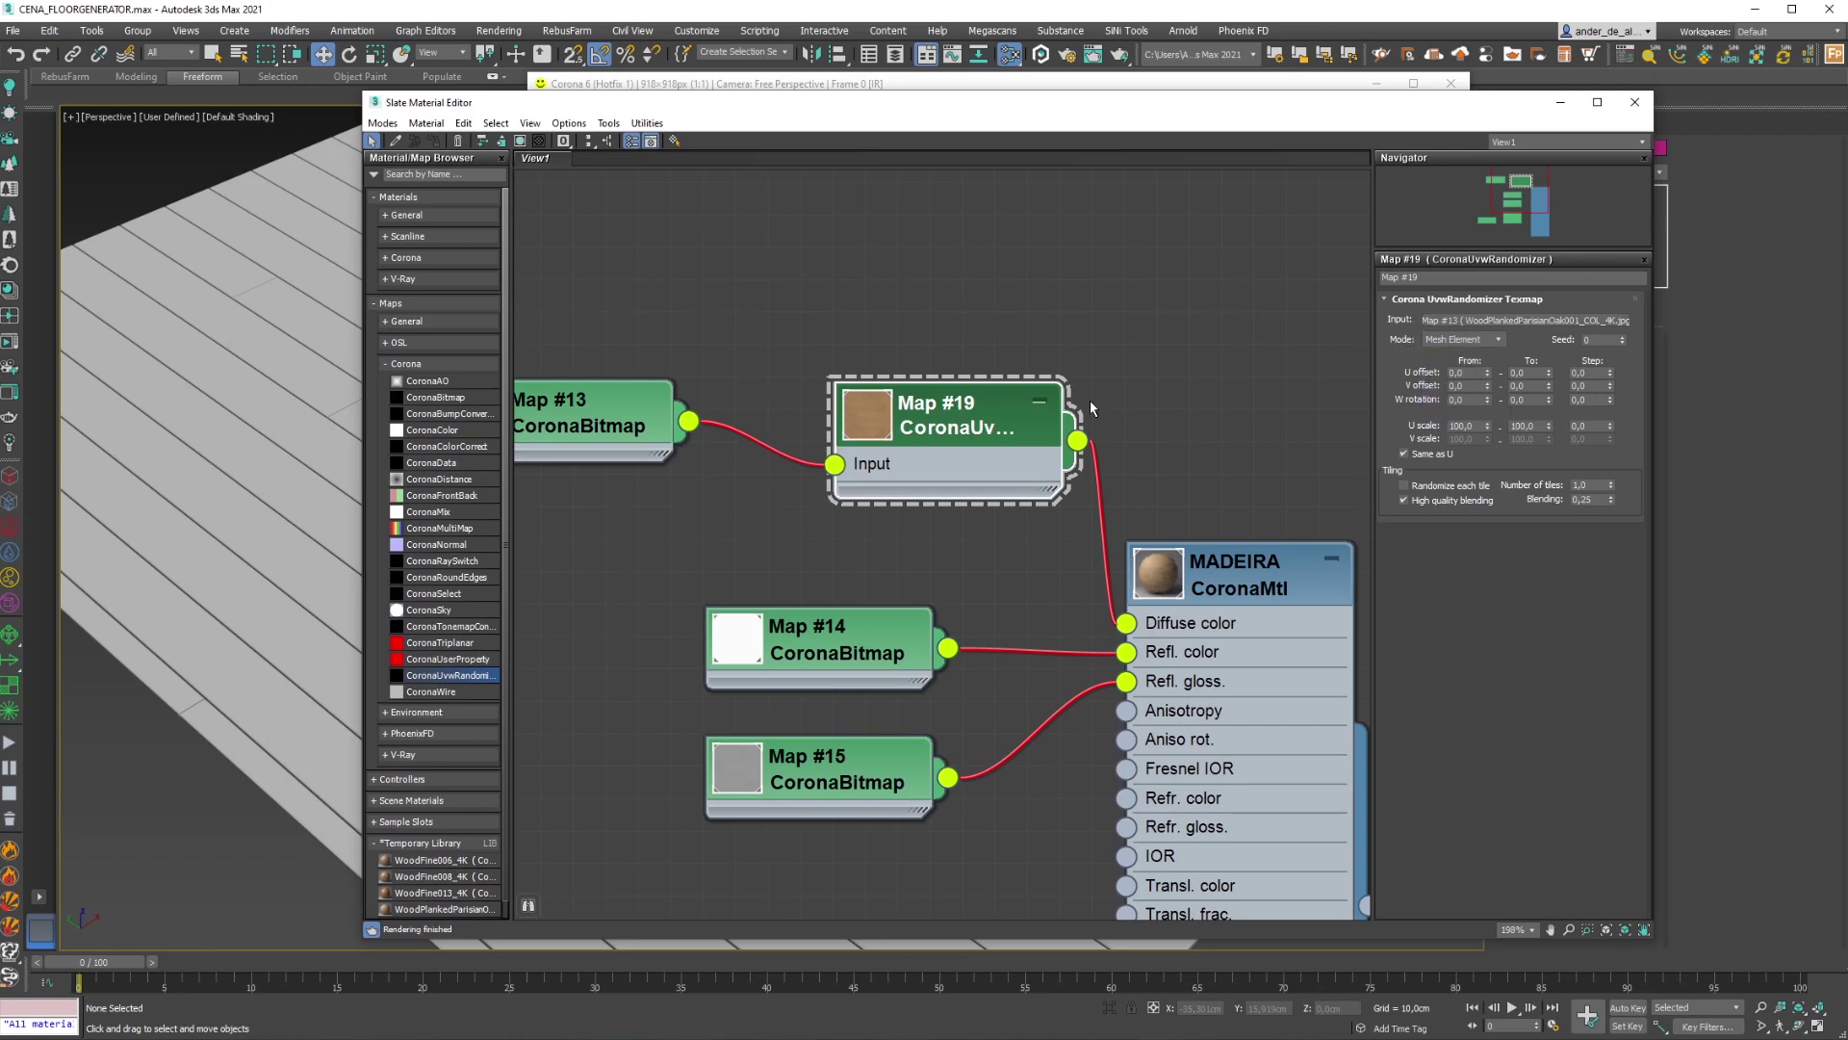
left_click_drag(1542, 109, 1540, 112)
left_click(1637, 104)
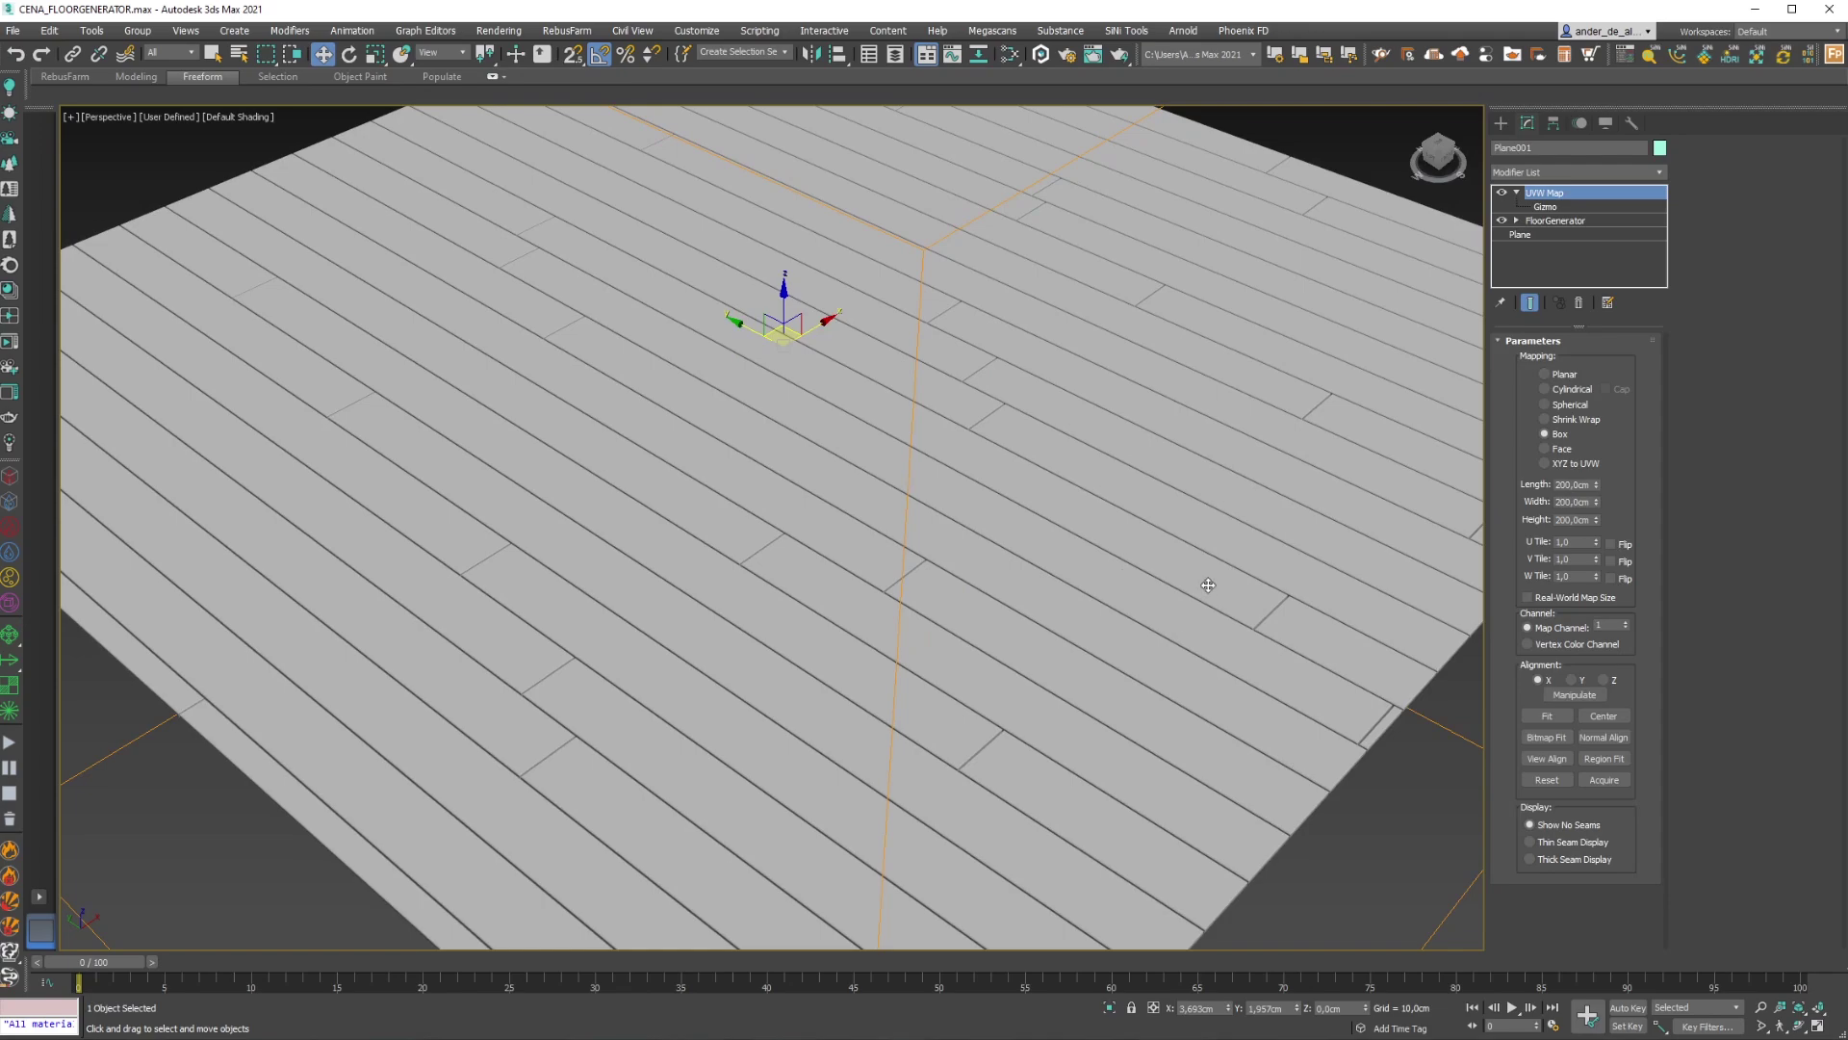
Enable Show Shaded Material in Viewport on Map #19 and narrow the editor to reveal the floor
key("m")
left_click(520, 144)
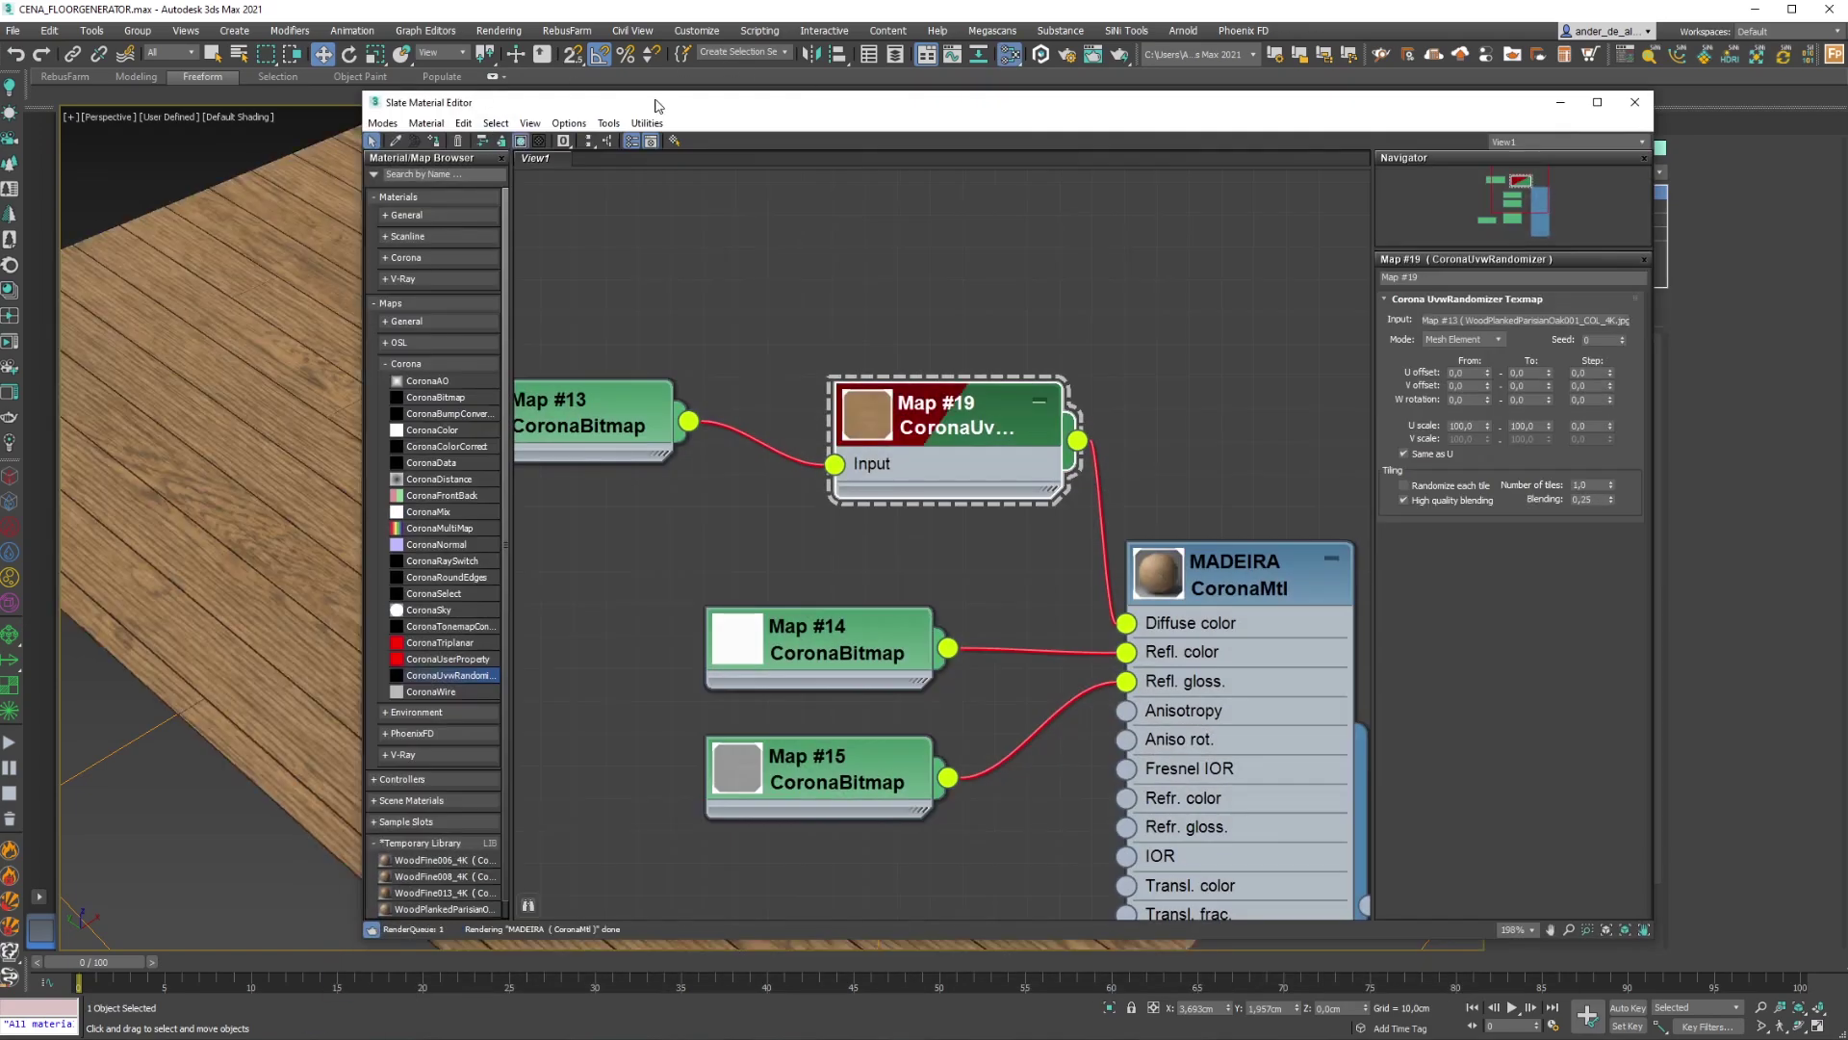
left_click_drag(673, 102, 1320, 36)
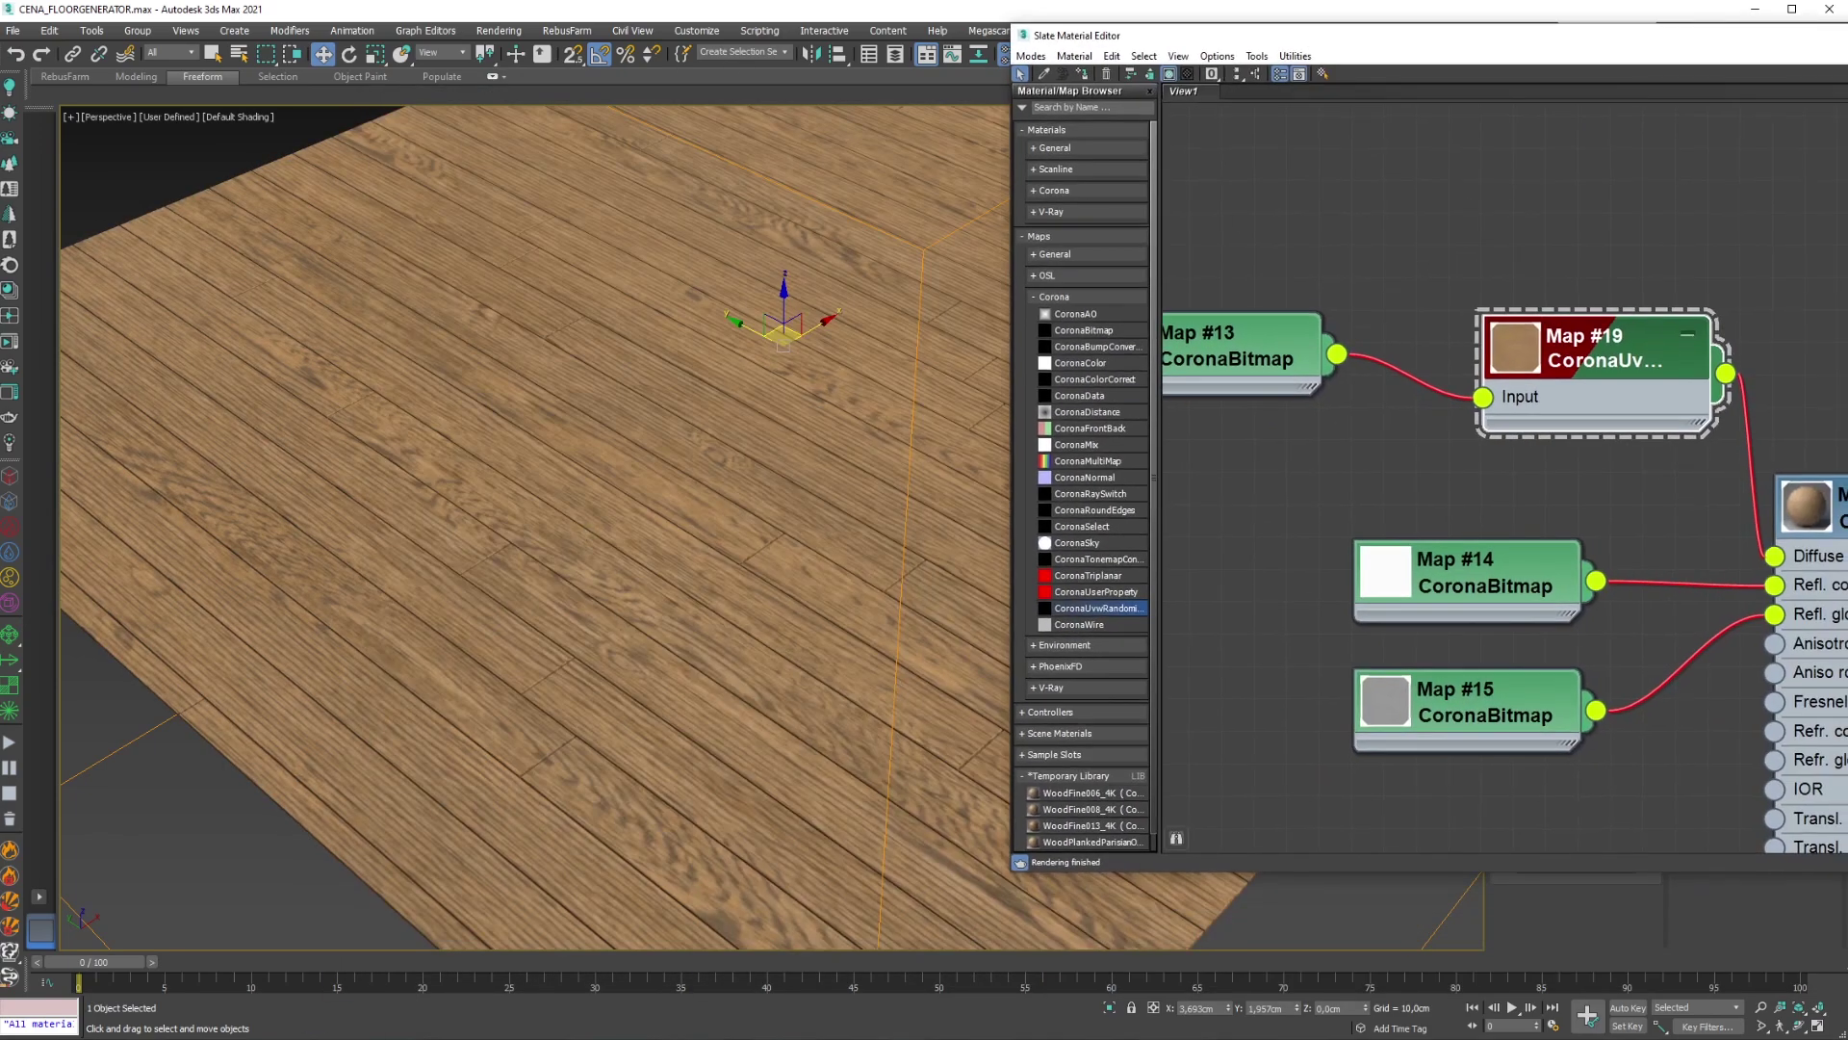
left_click_drag(1535, 41, 787, 64)
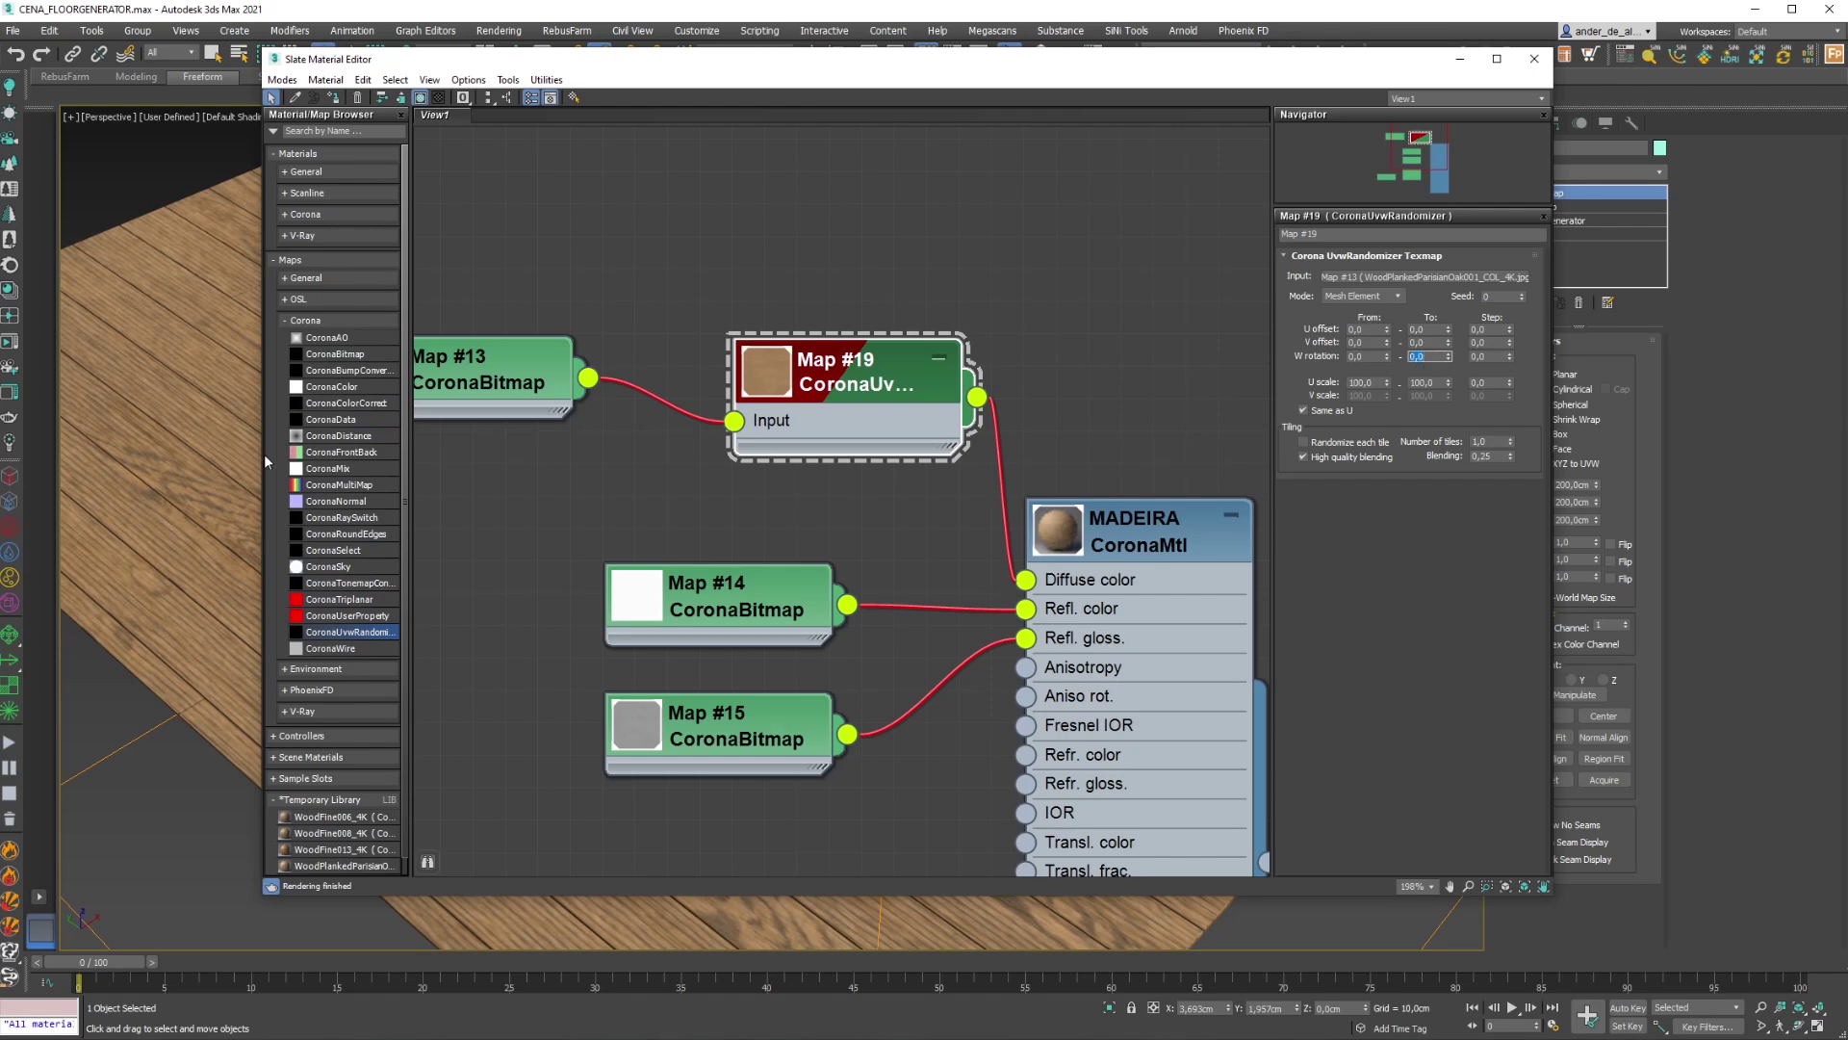
left_click_drag(258, 457, 885, 459)
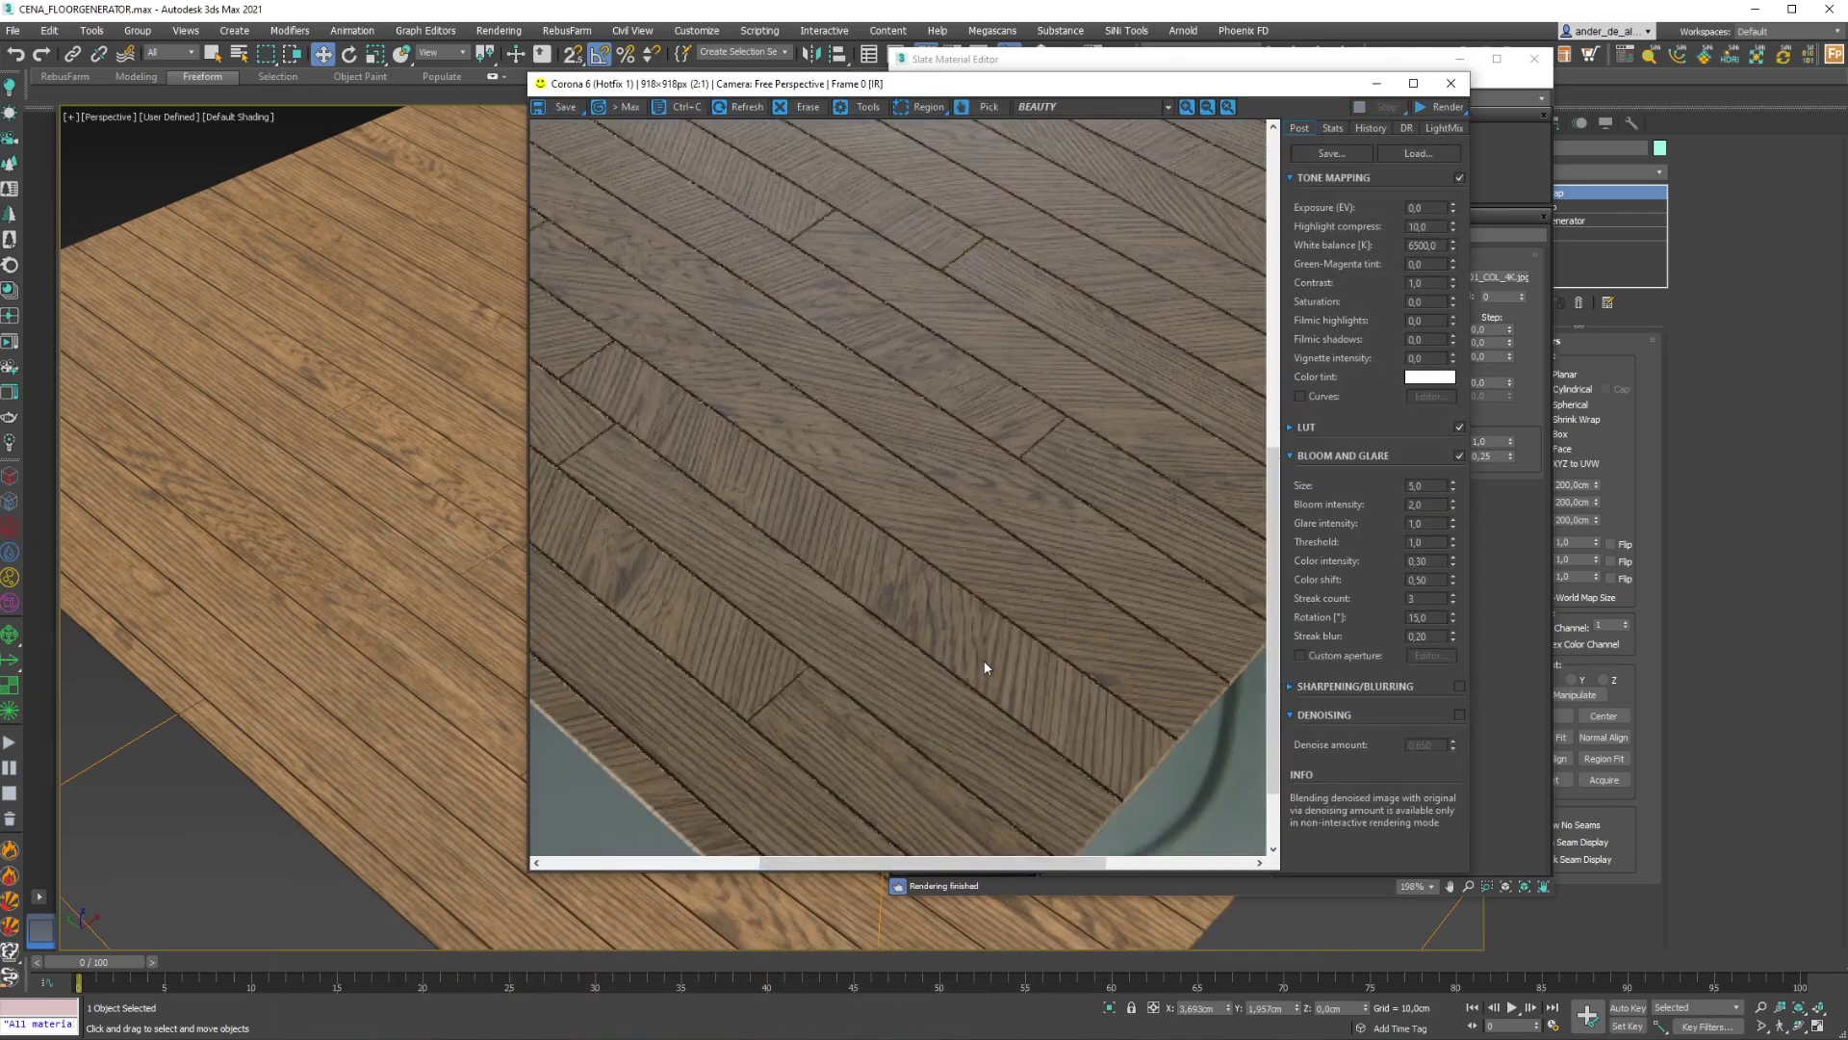
Review the floor render, then bring Slate forward to the W rotation Step field
scroll(995, 637, "down", 1)
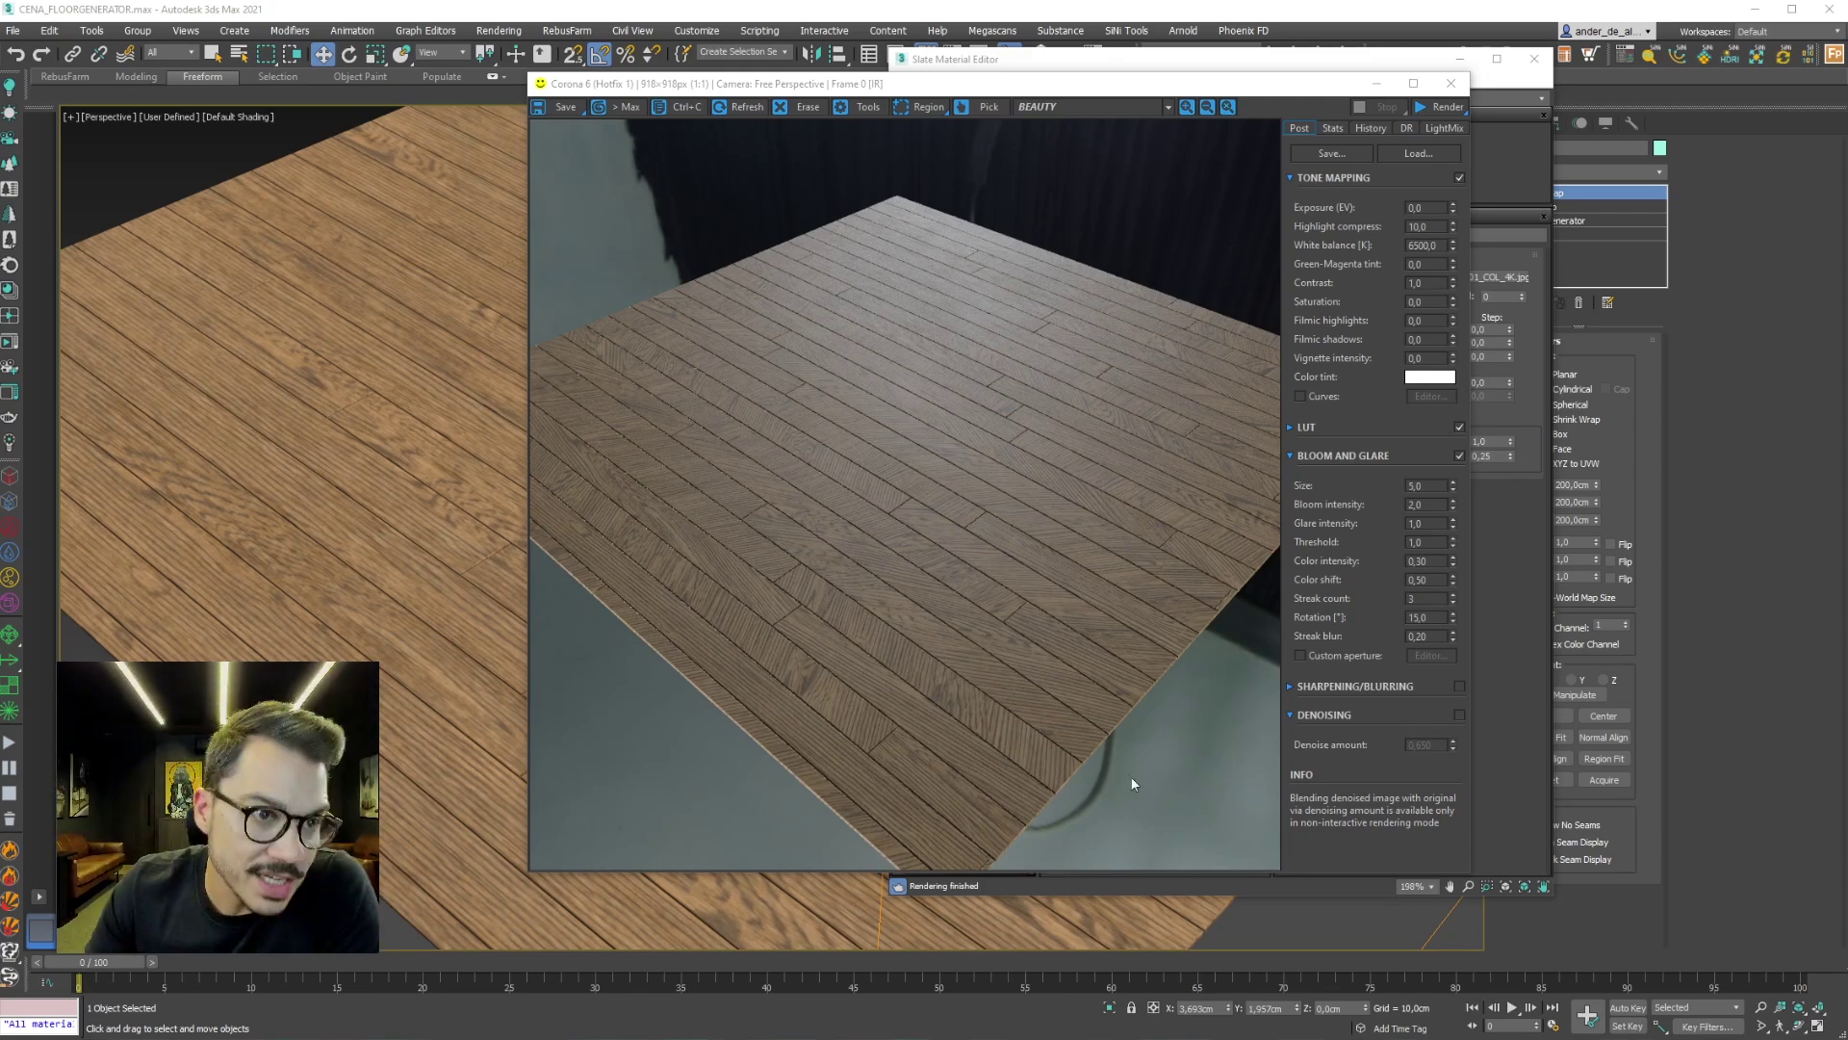
scroll(1000, 724, "up", 1)
left_click_drag(741, 626, 1102, 546)
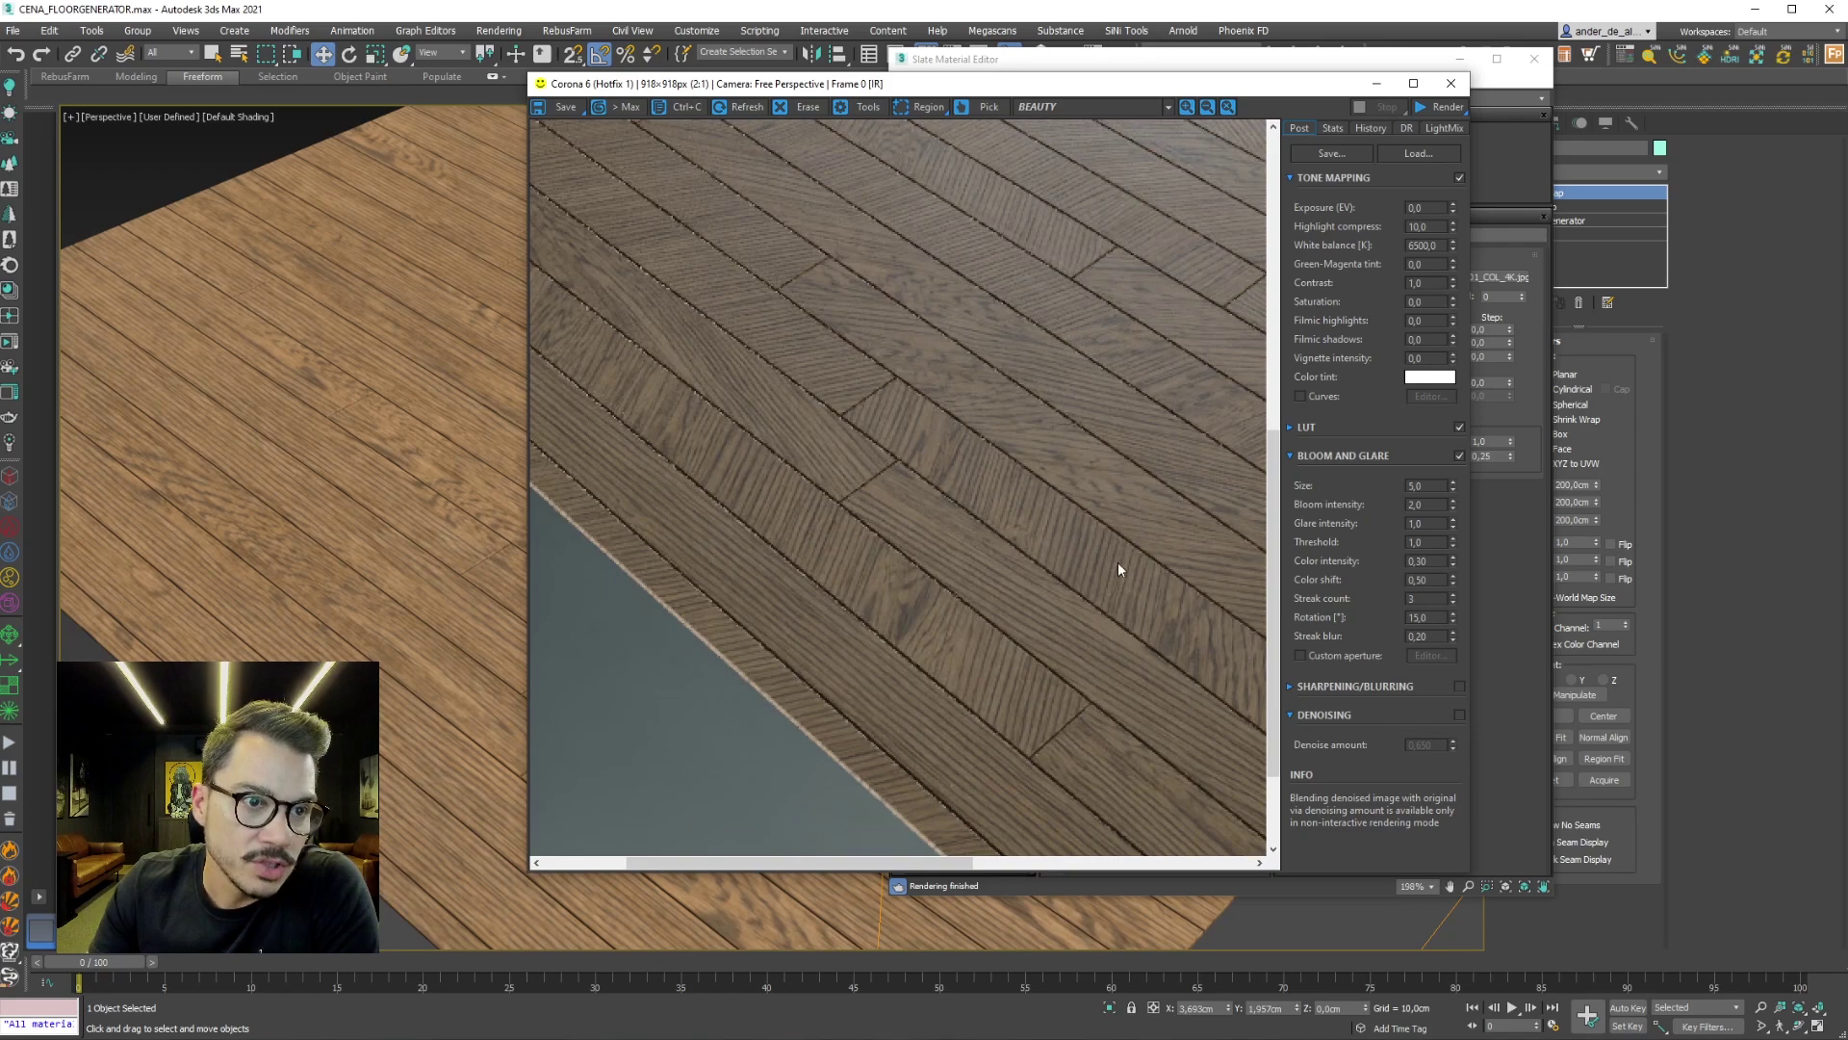
scroll(1107, 545, "down", 1)
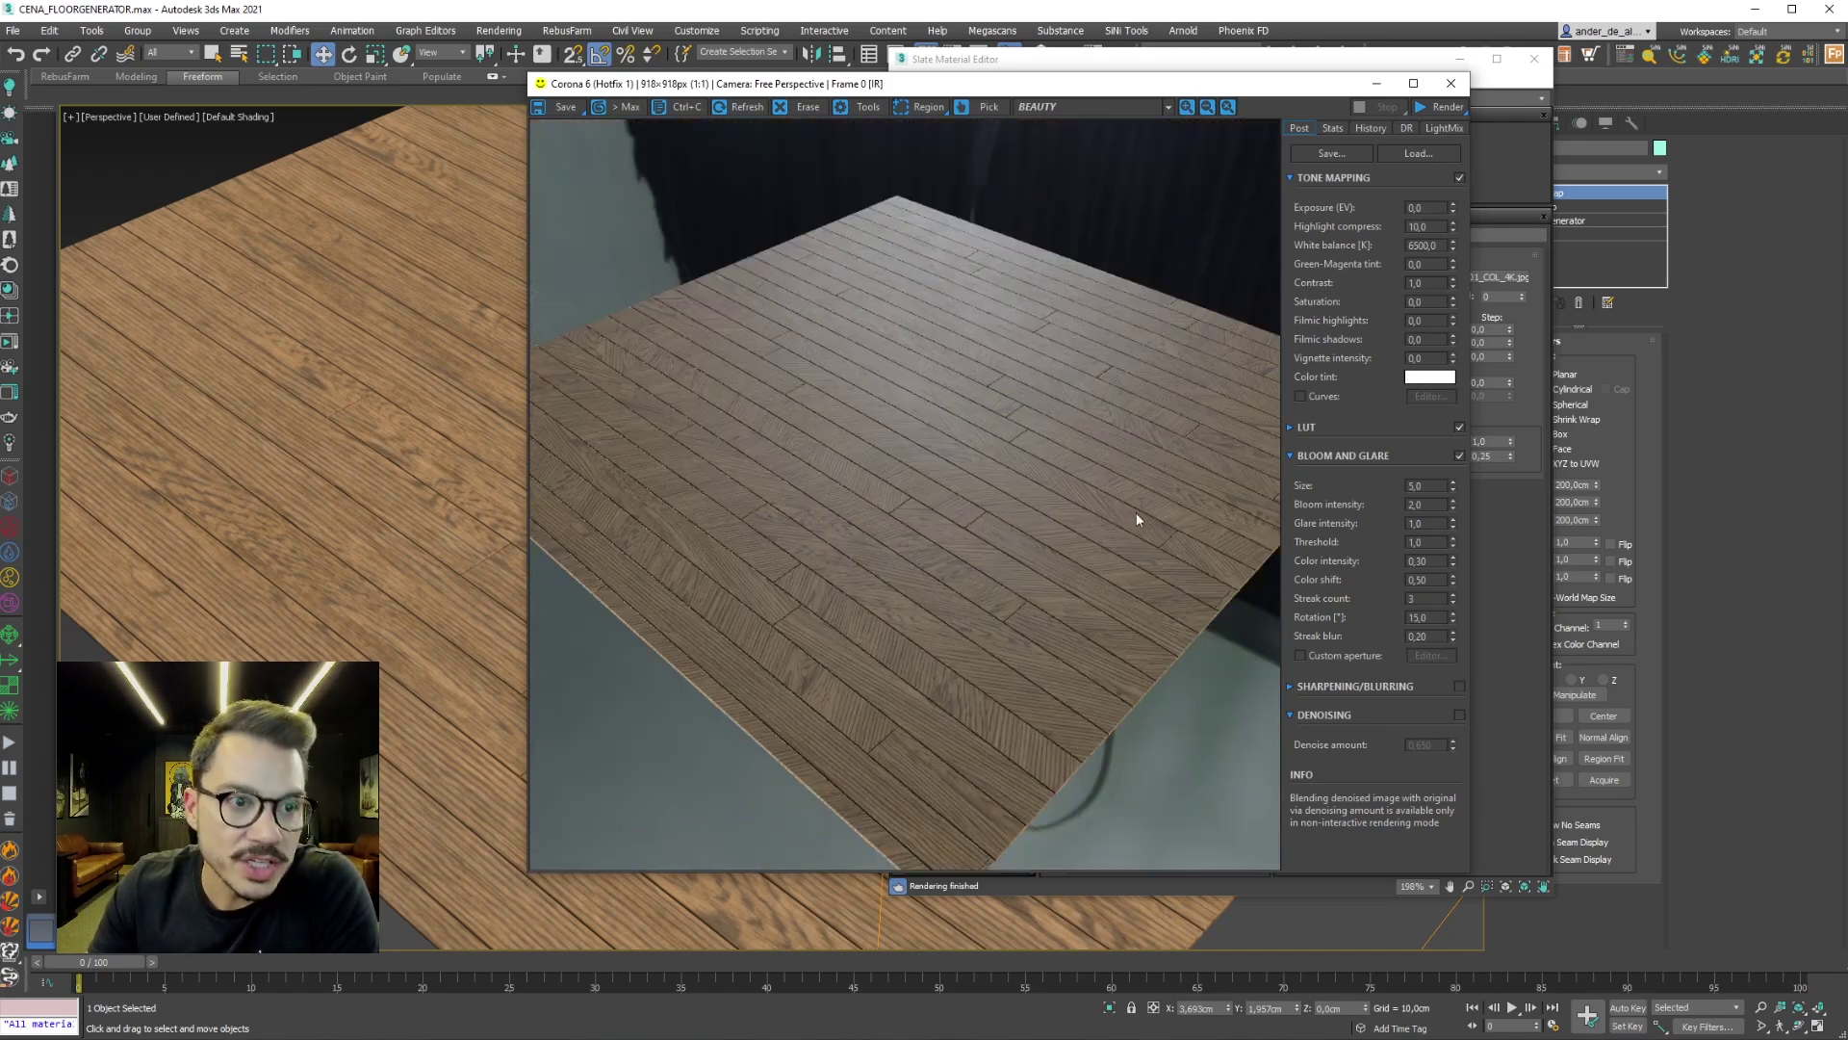
left_click_drag(1208, 90, 740, 69)
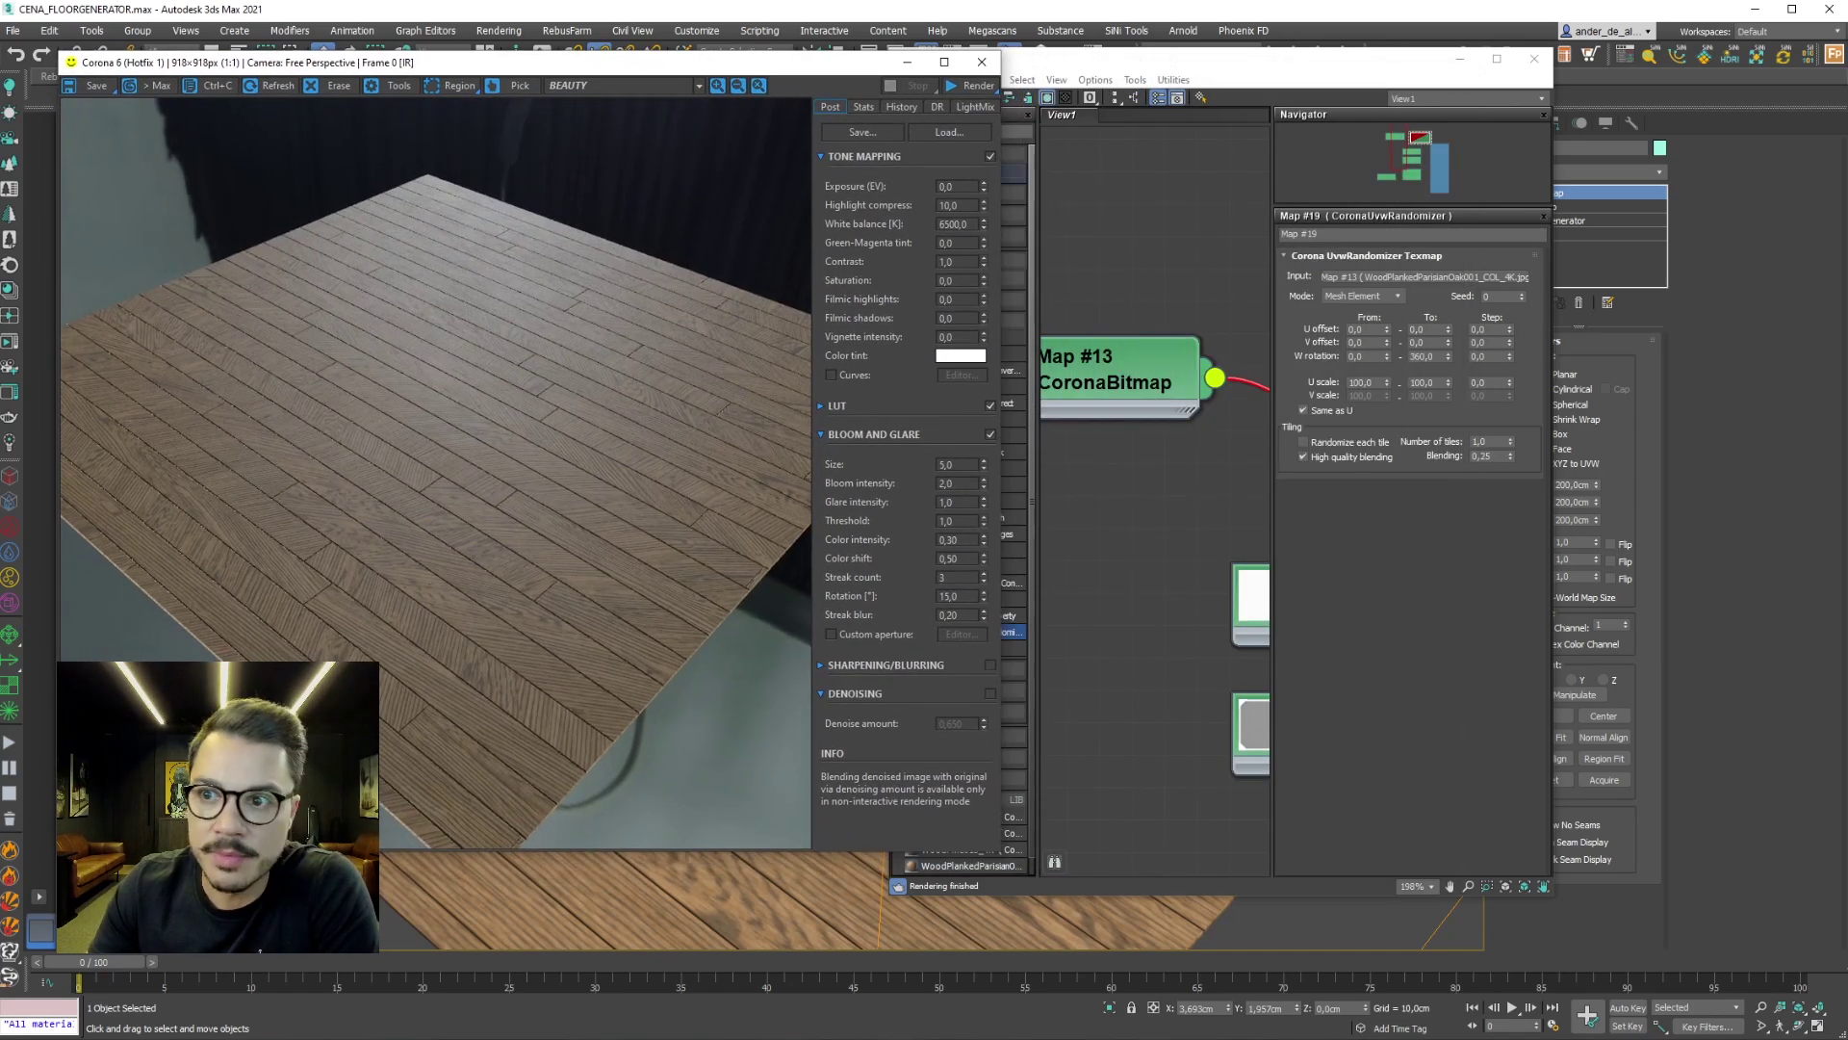
left_click_drag(1338, 69, 1427, 56)
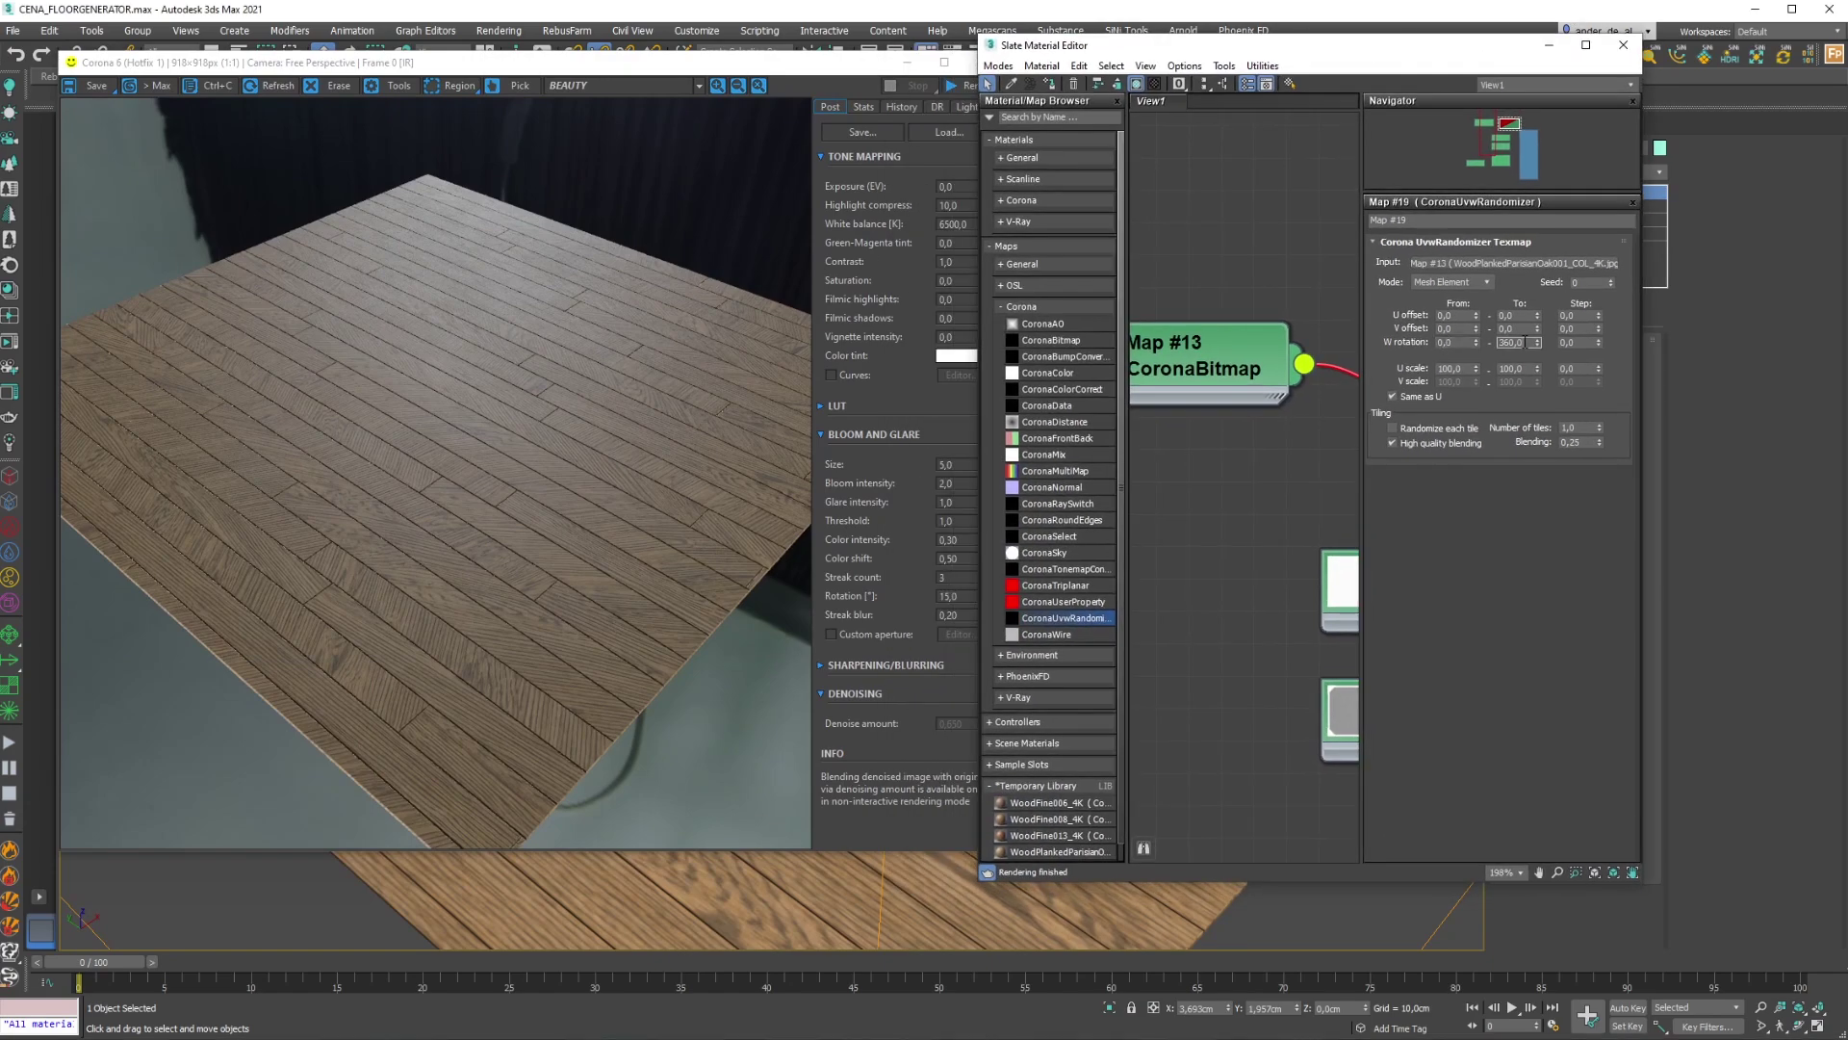
left_click(1583, 342)
type("180")
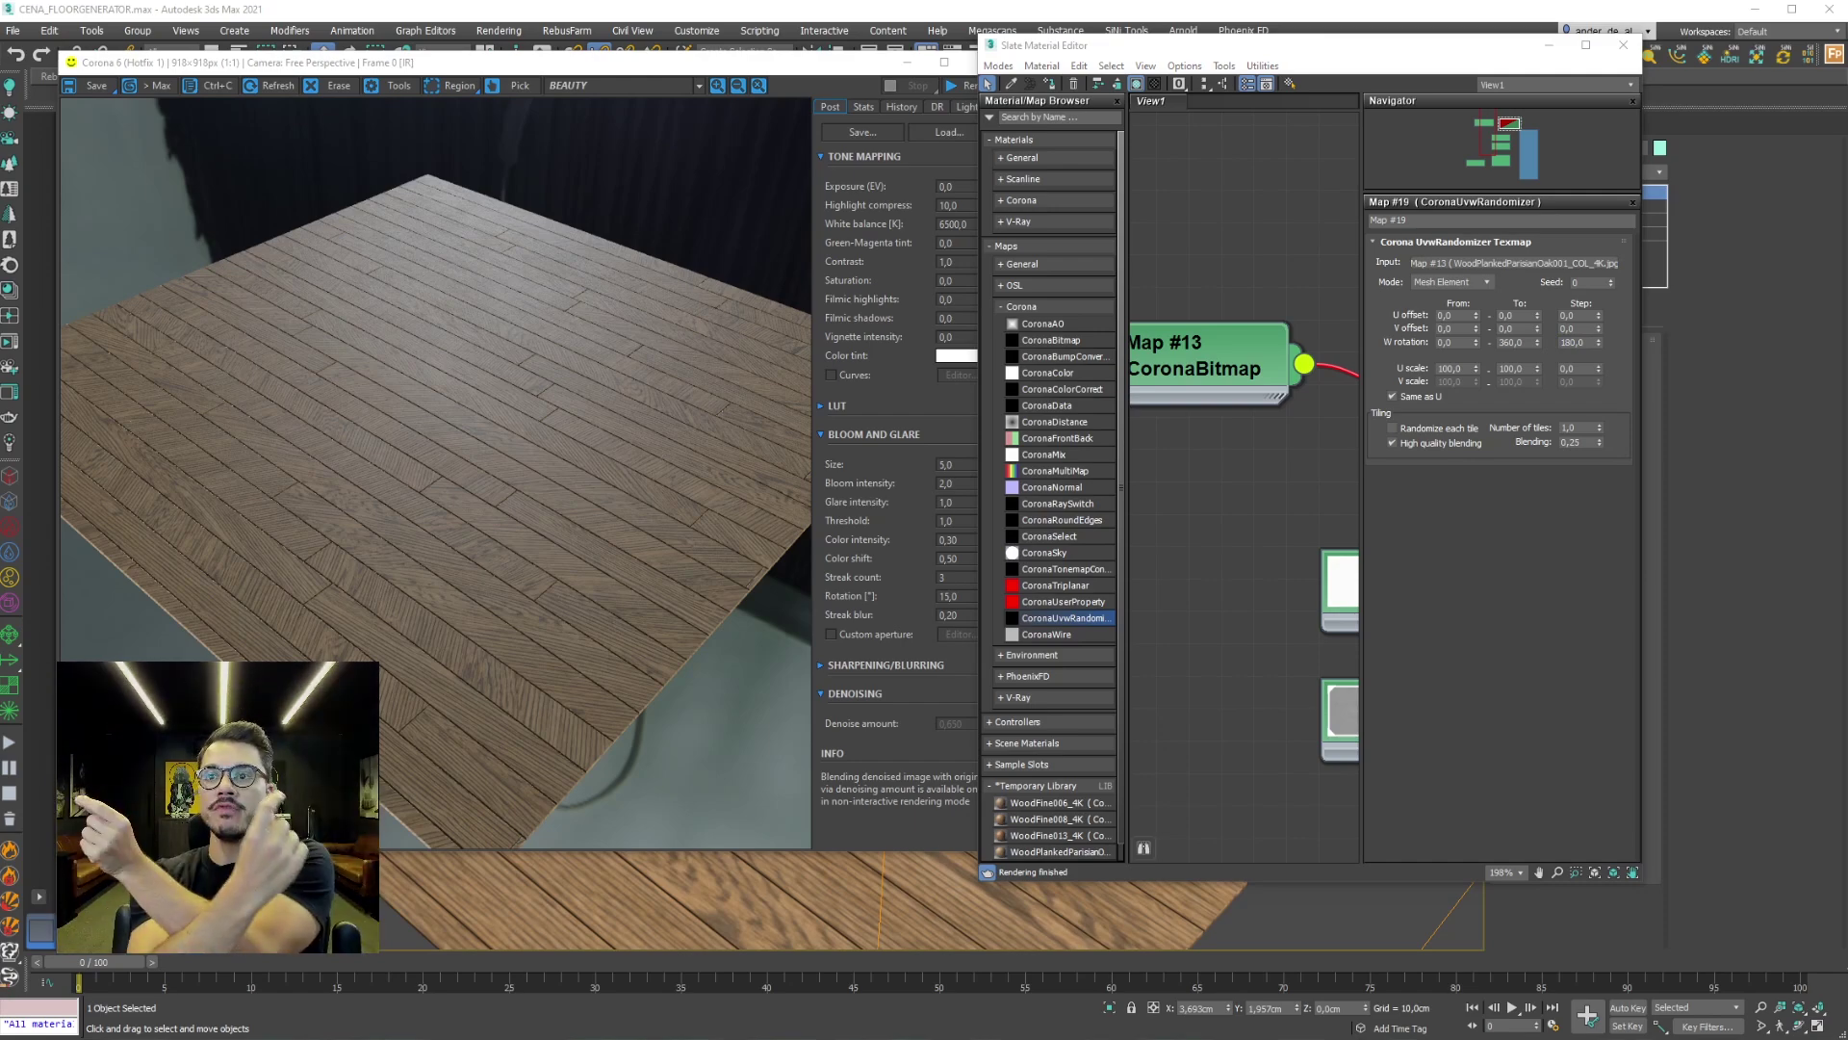
Bring the Corona frame buffer forward and restart the interactive render
left_click(477, 339)
left_click(963, 84)
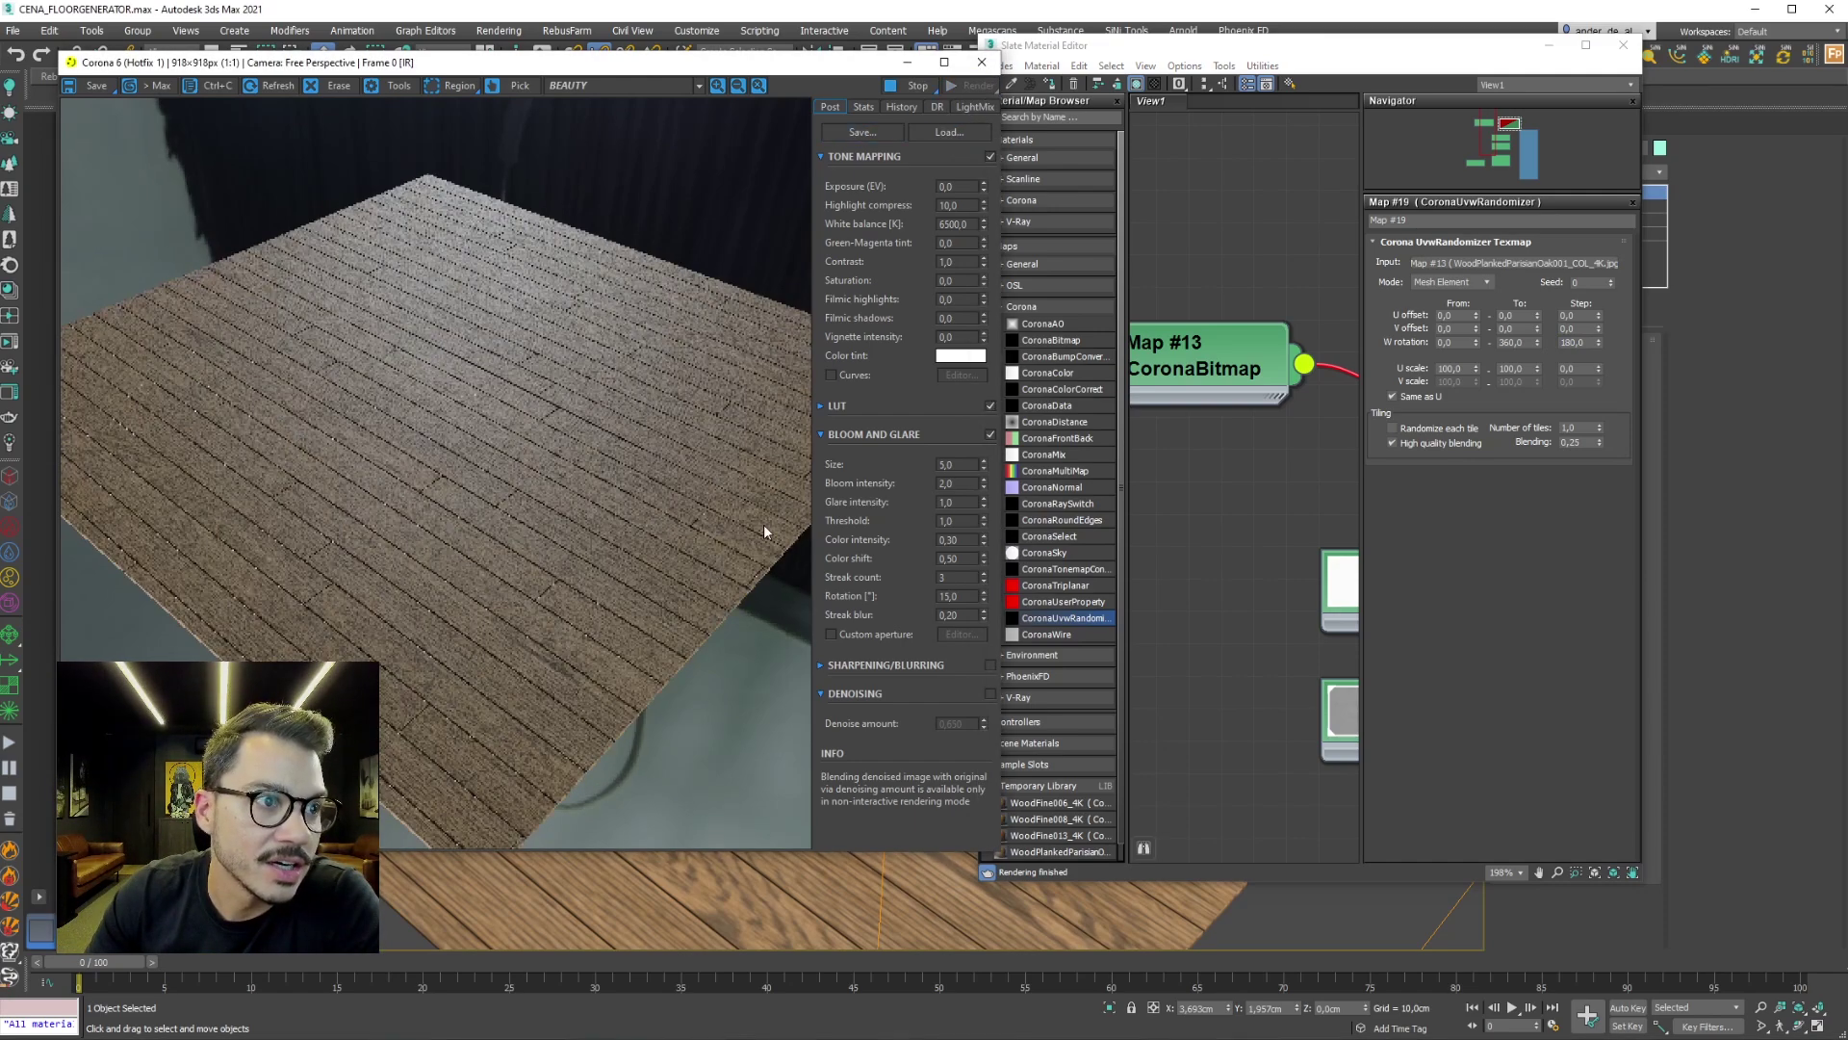
scroll(541, 643, "up", 1)
scroll(639, 699, "down", 1)
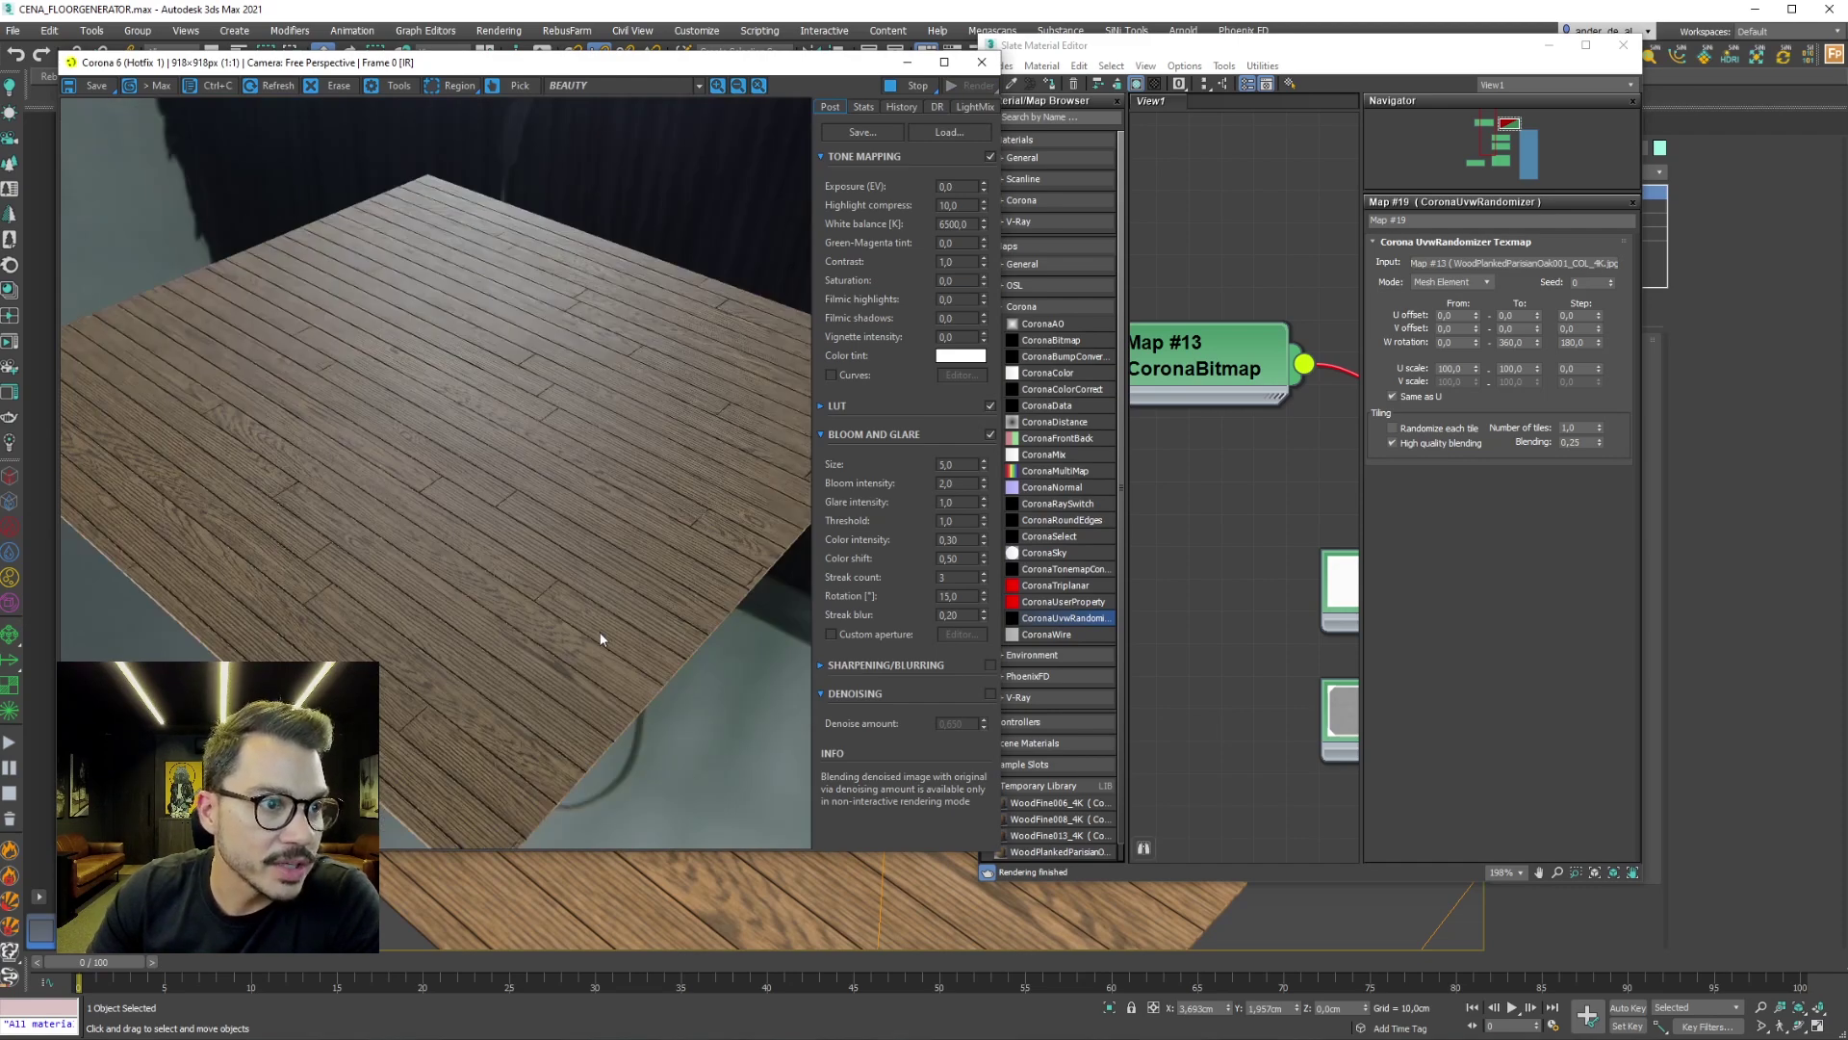
Set the W rotation Step to 90 and check the render
double_click(1578, 342)
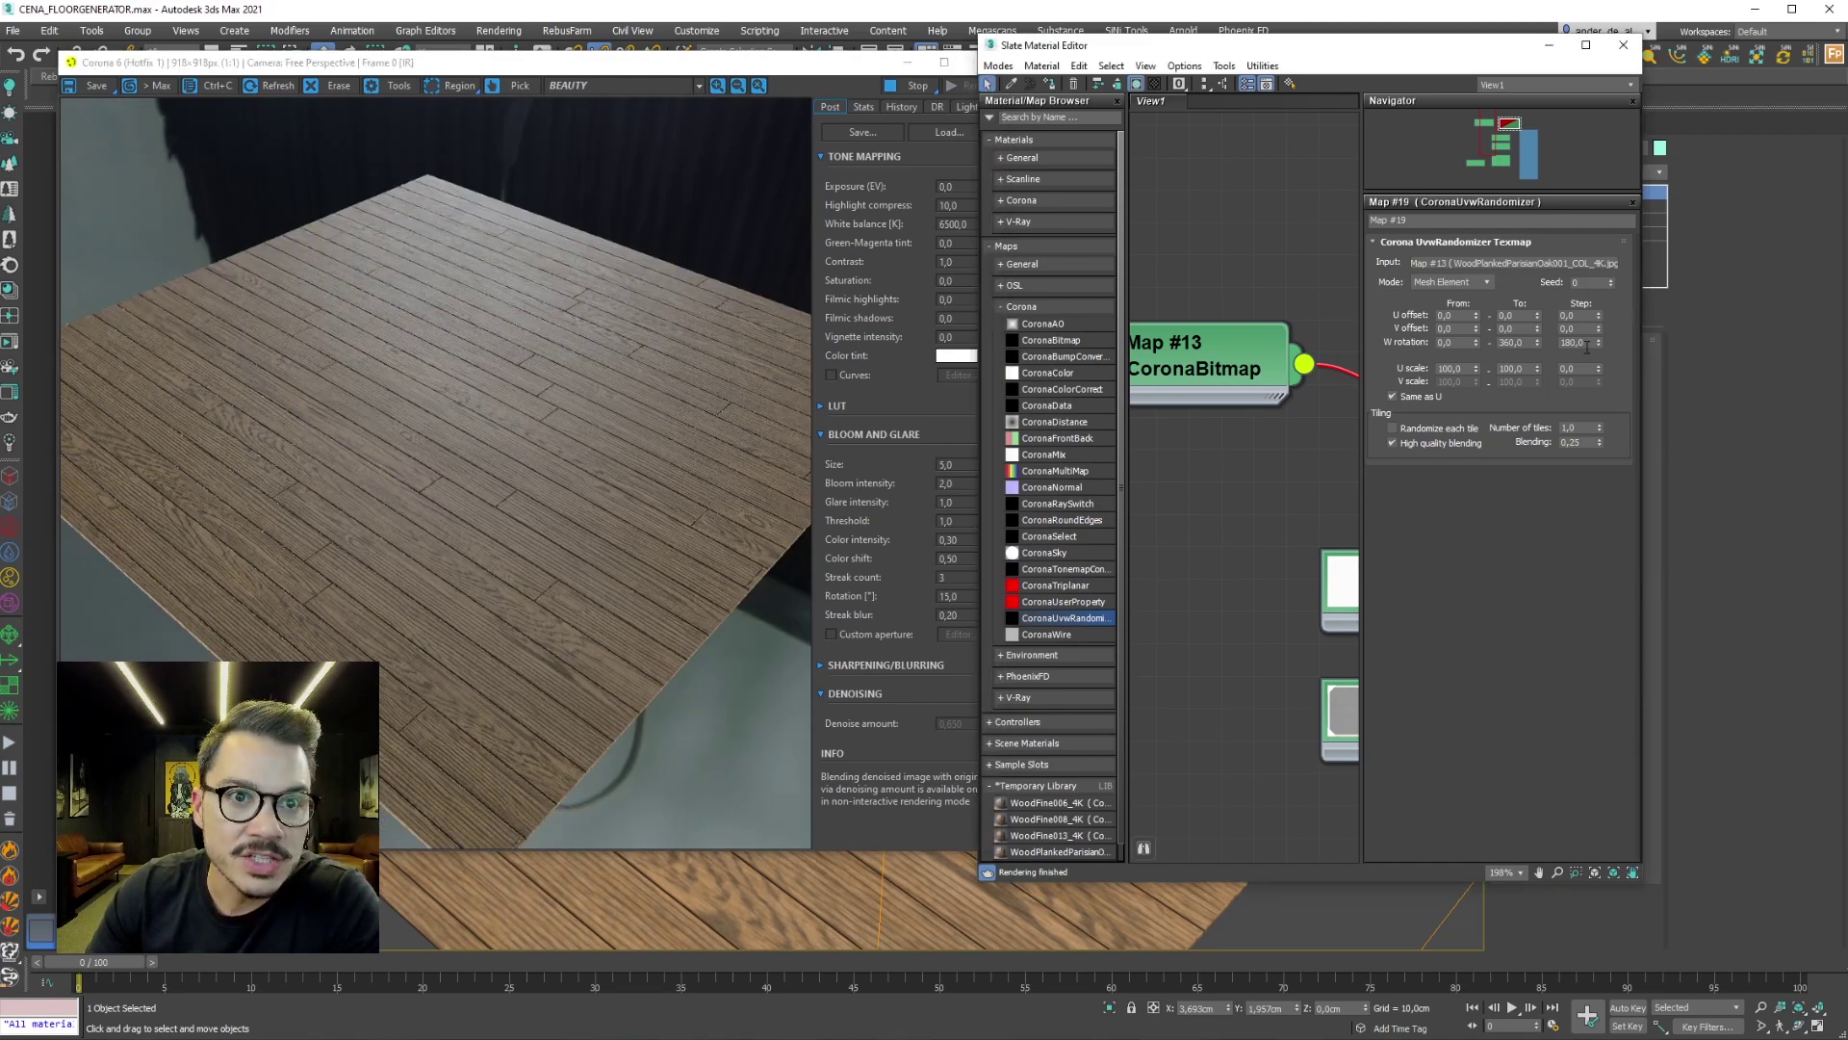
type("90")
key("Return")
left_click(638, 595)
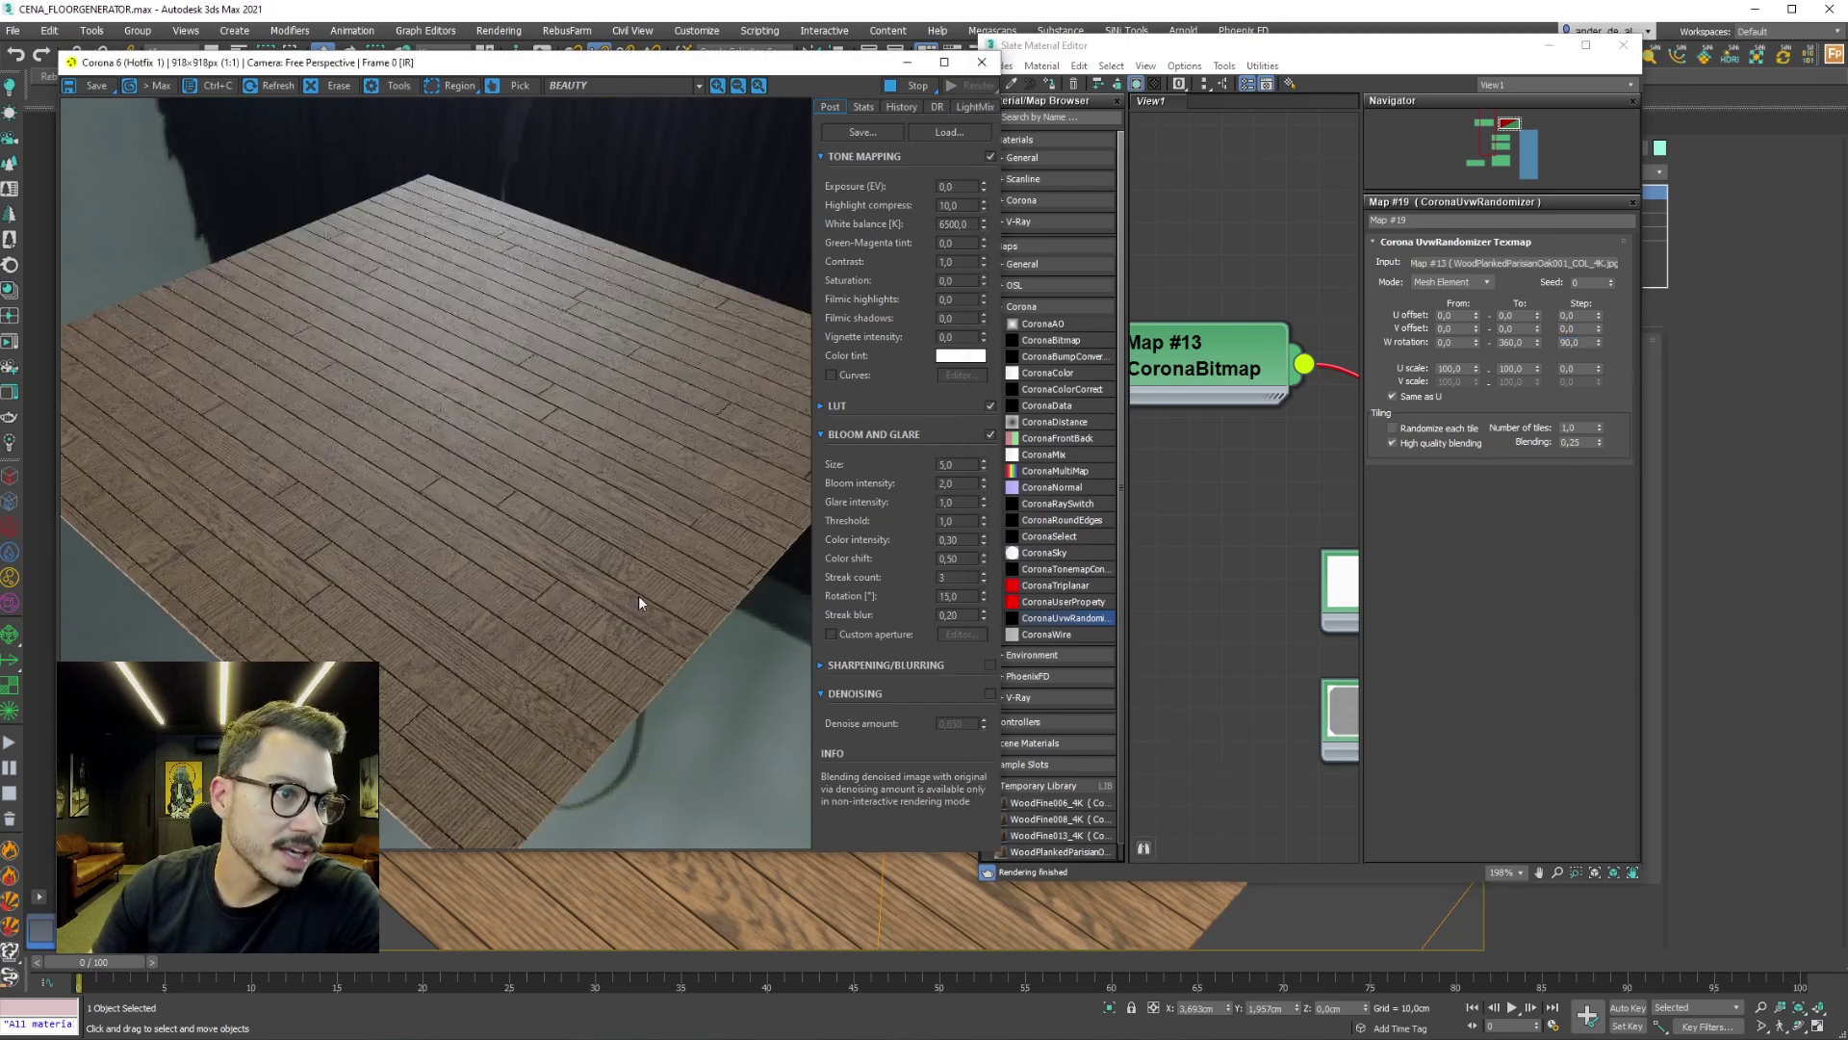
scroll(625, 617, "up", 2)
scroll(636, 558, "up", 1)
scroll(665, 486, "down", 2)
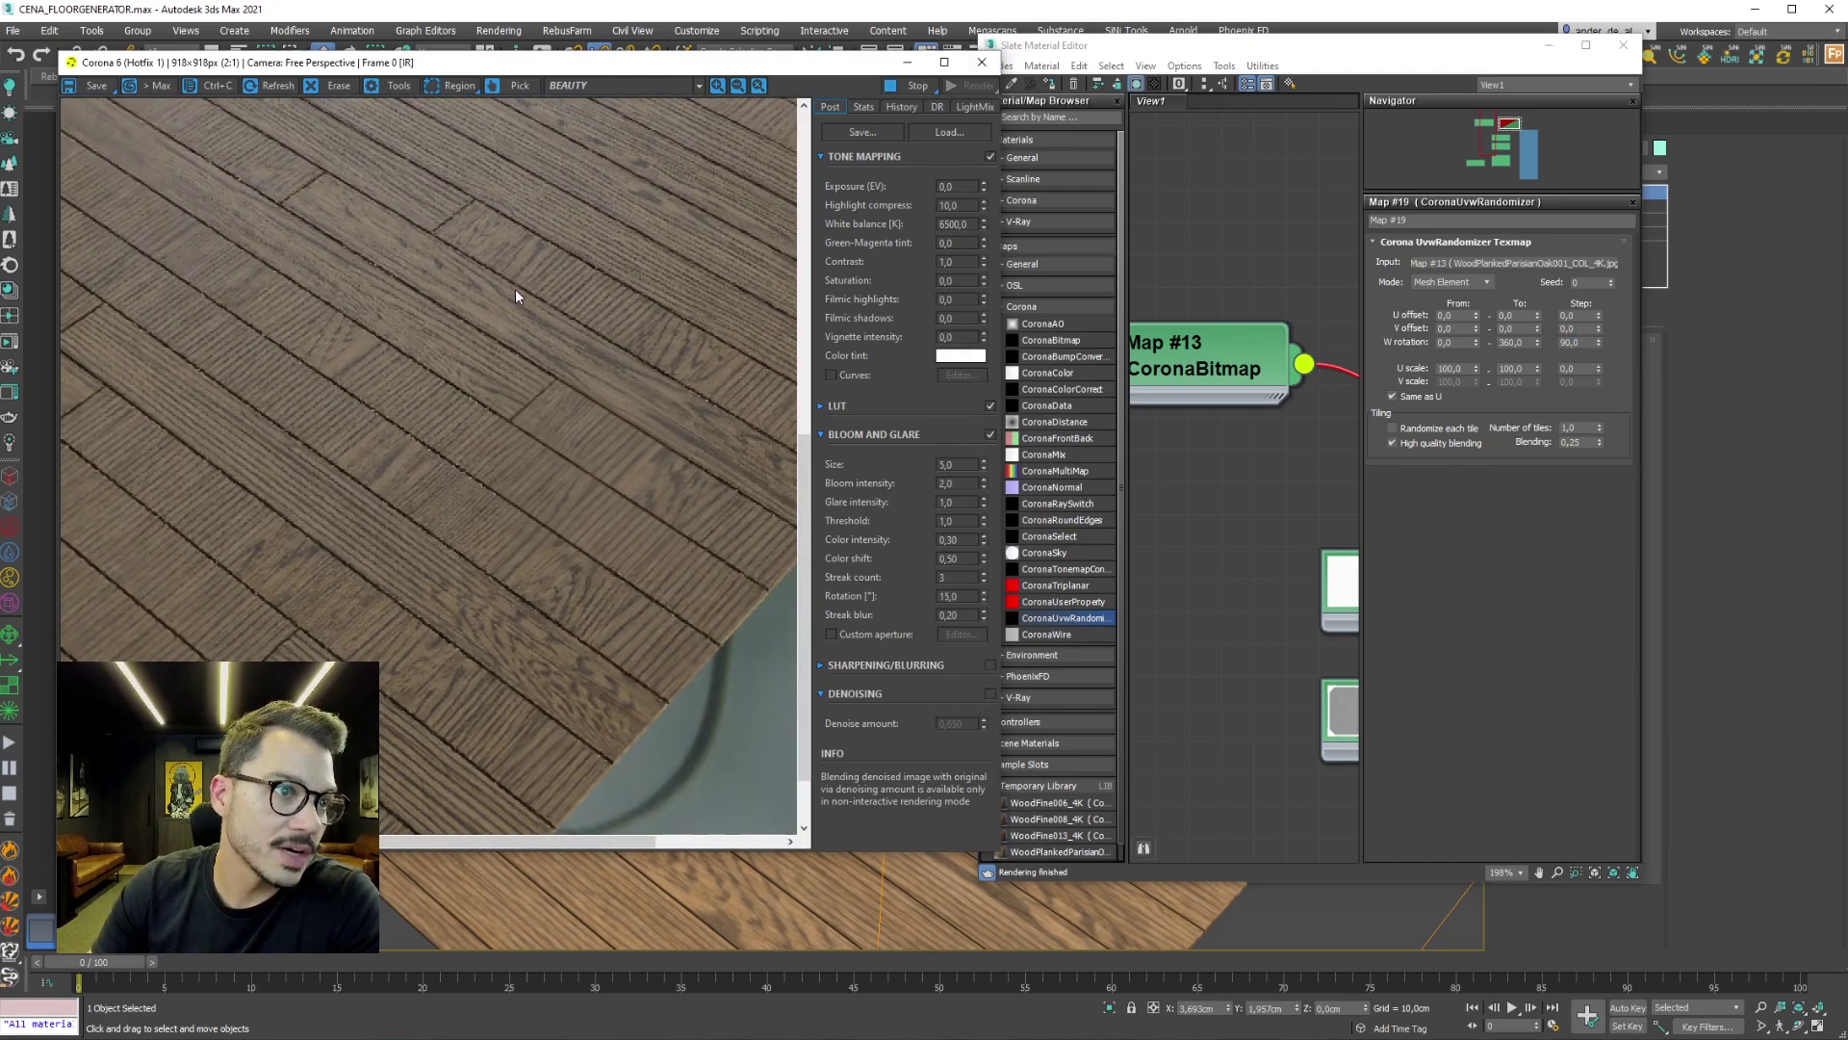
scroll(518, 317, "down", 1)
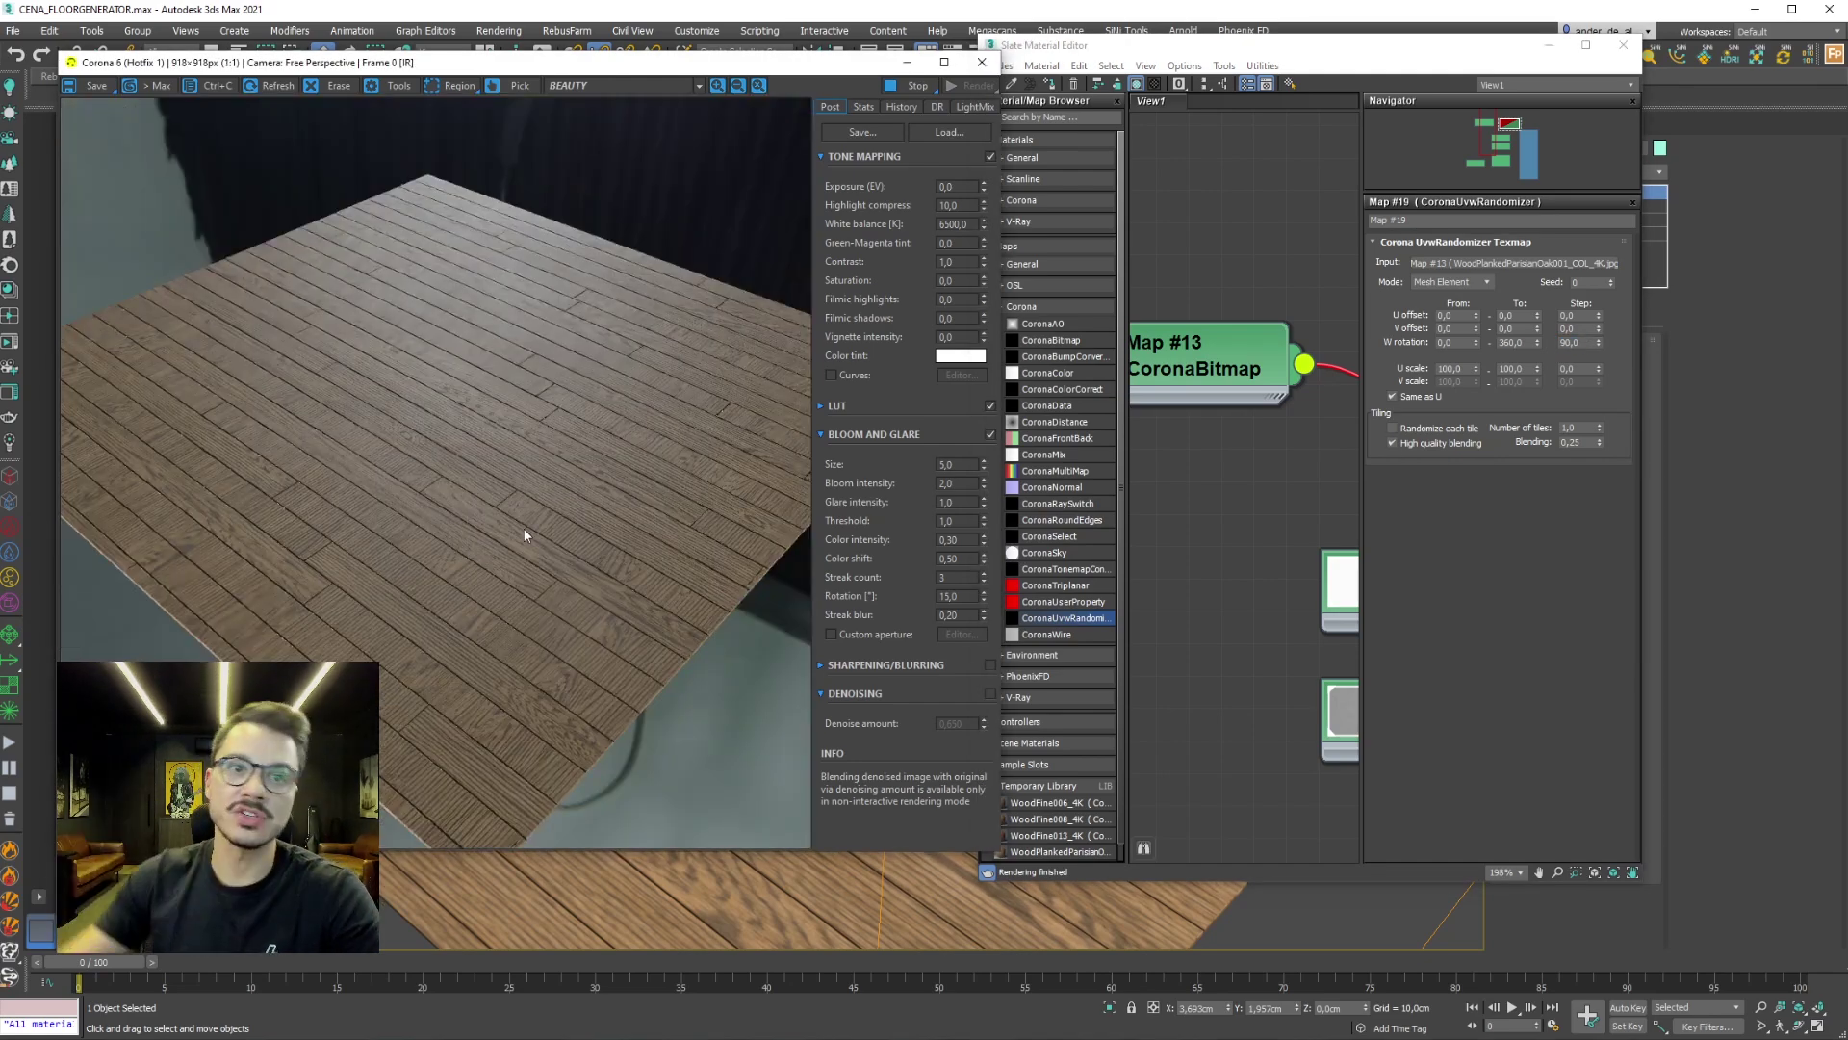
Change the W rotation Step to 180 and review the updated render
double_click(1575, 343)
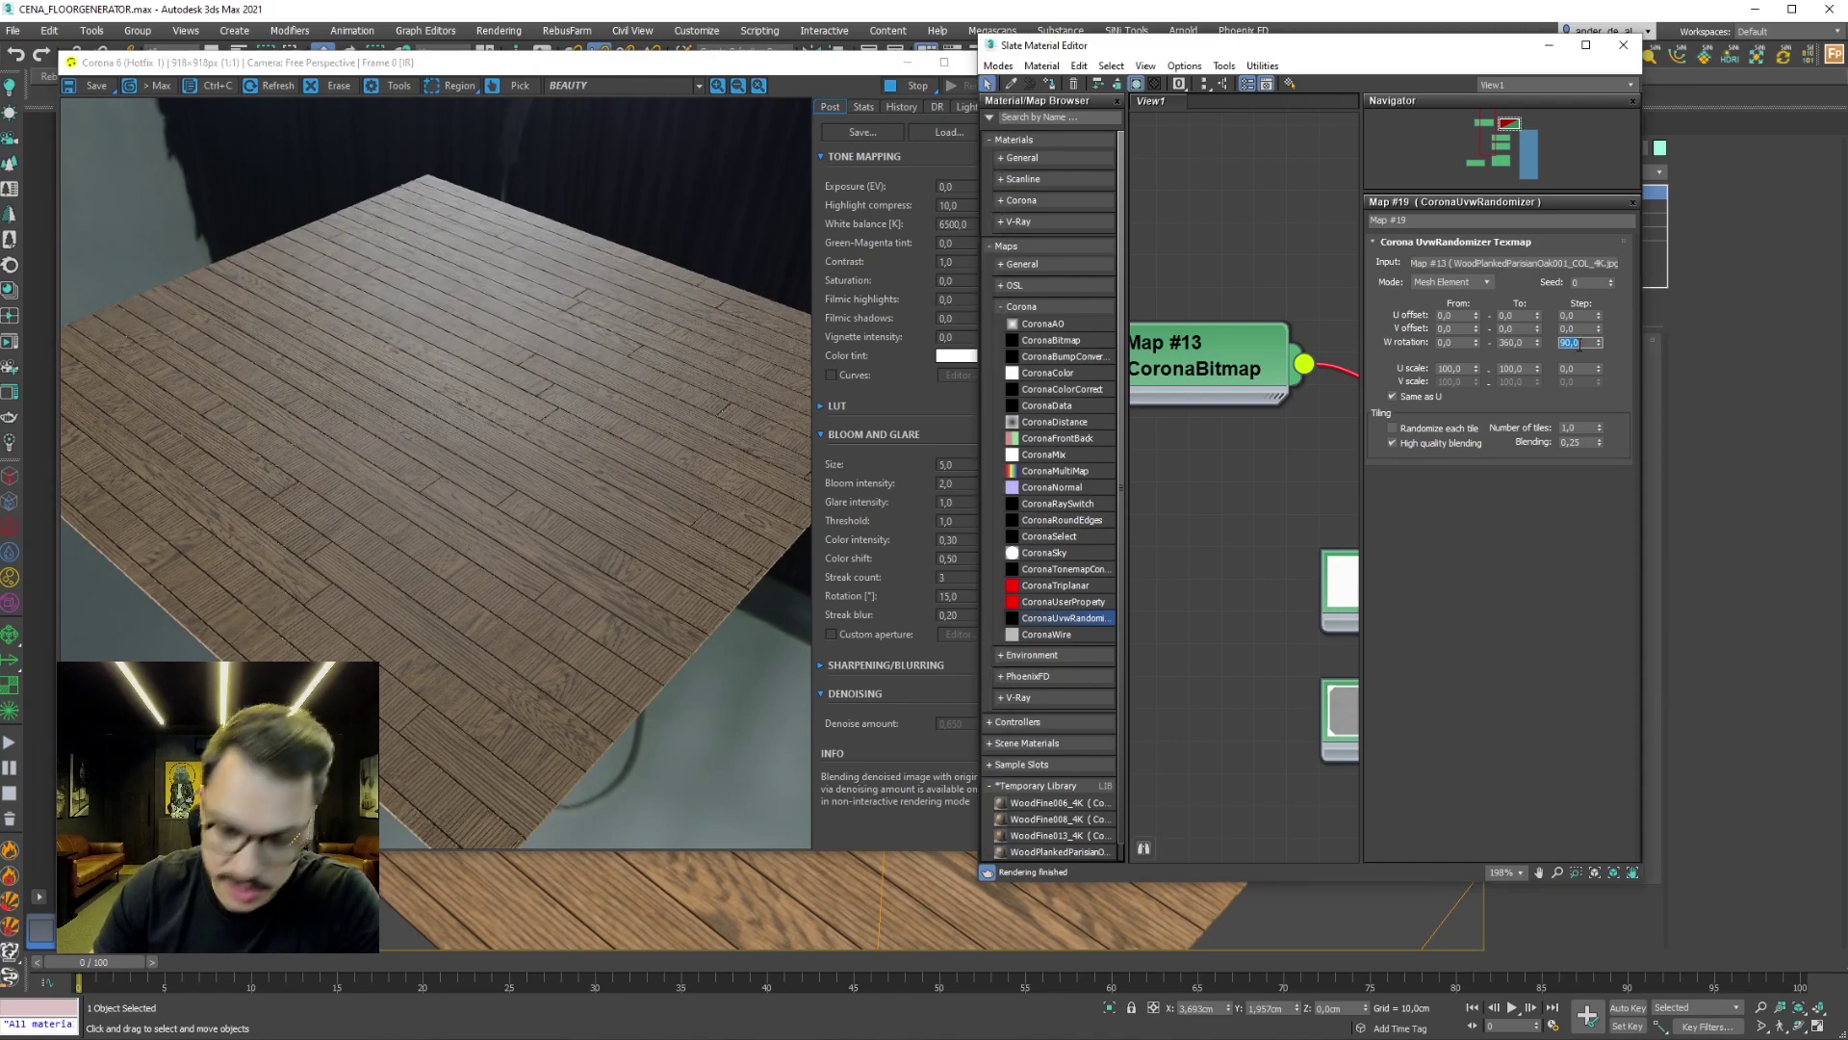
type("180")
key("Return")
left_click(615, 520)
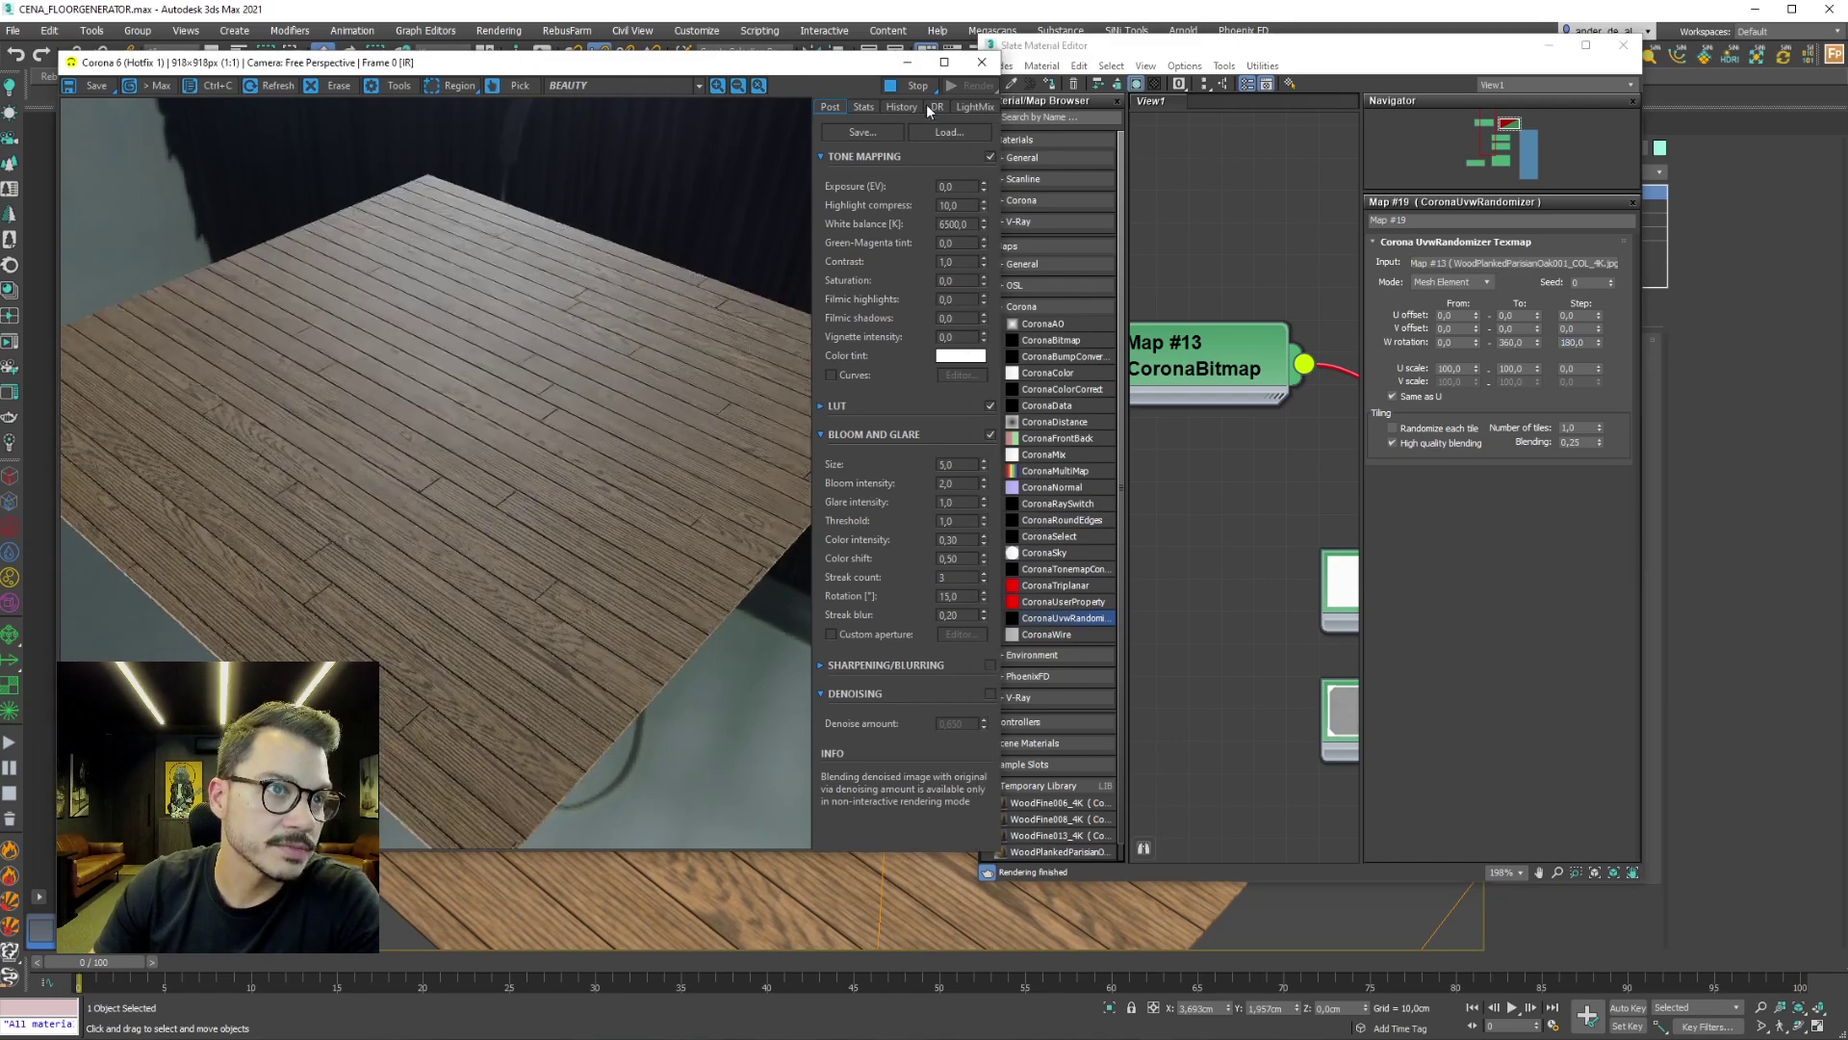
scroll(531, 567, "up", 3)
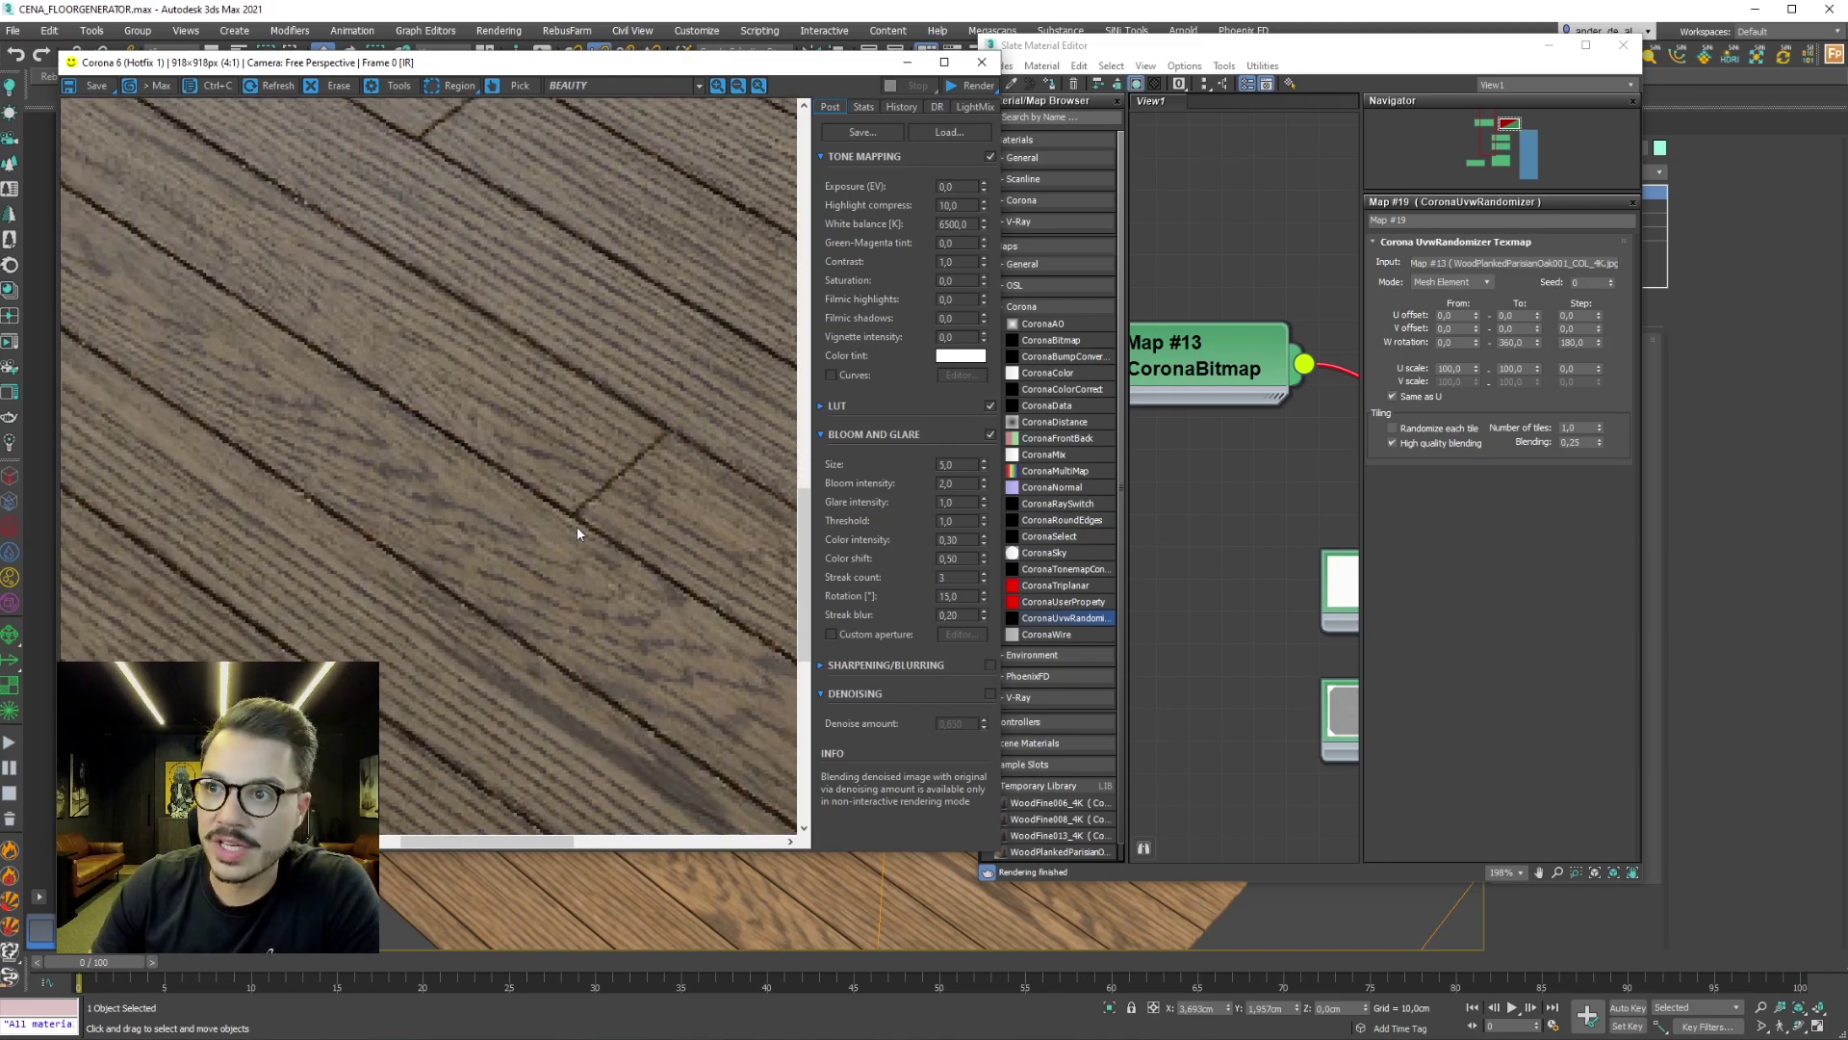
scroll(577, 529, "down", 3)
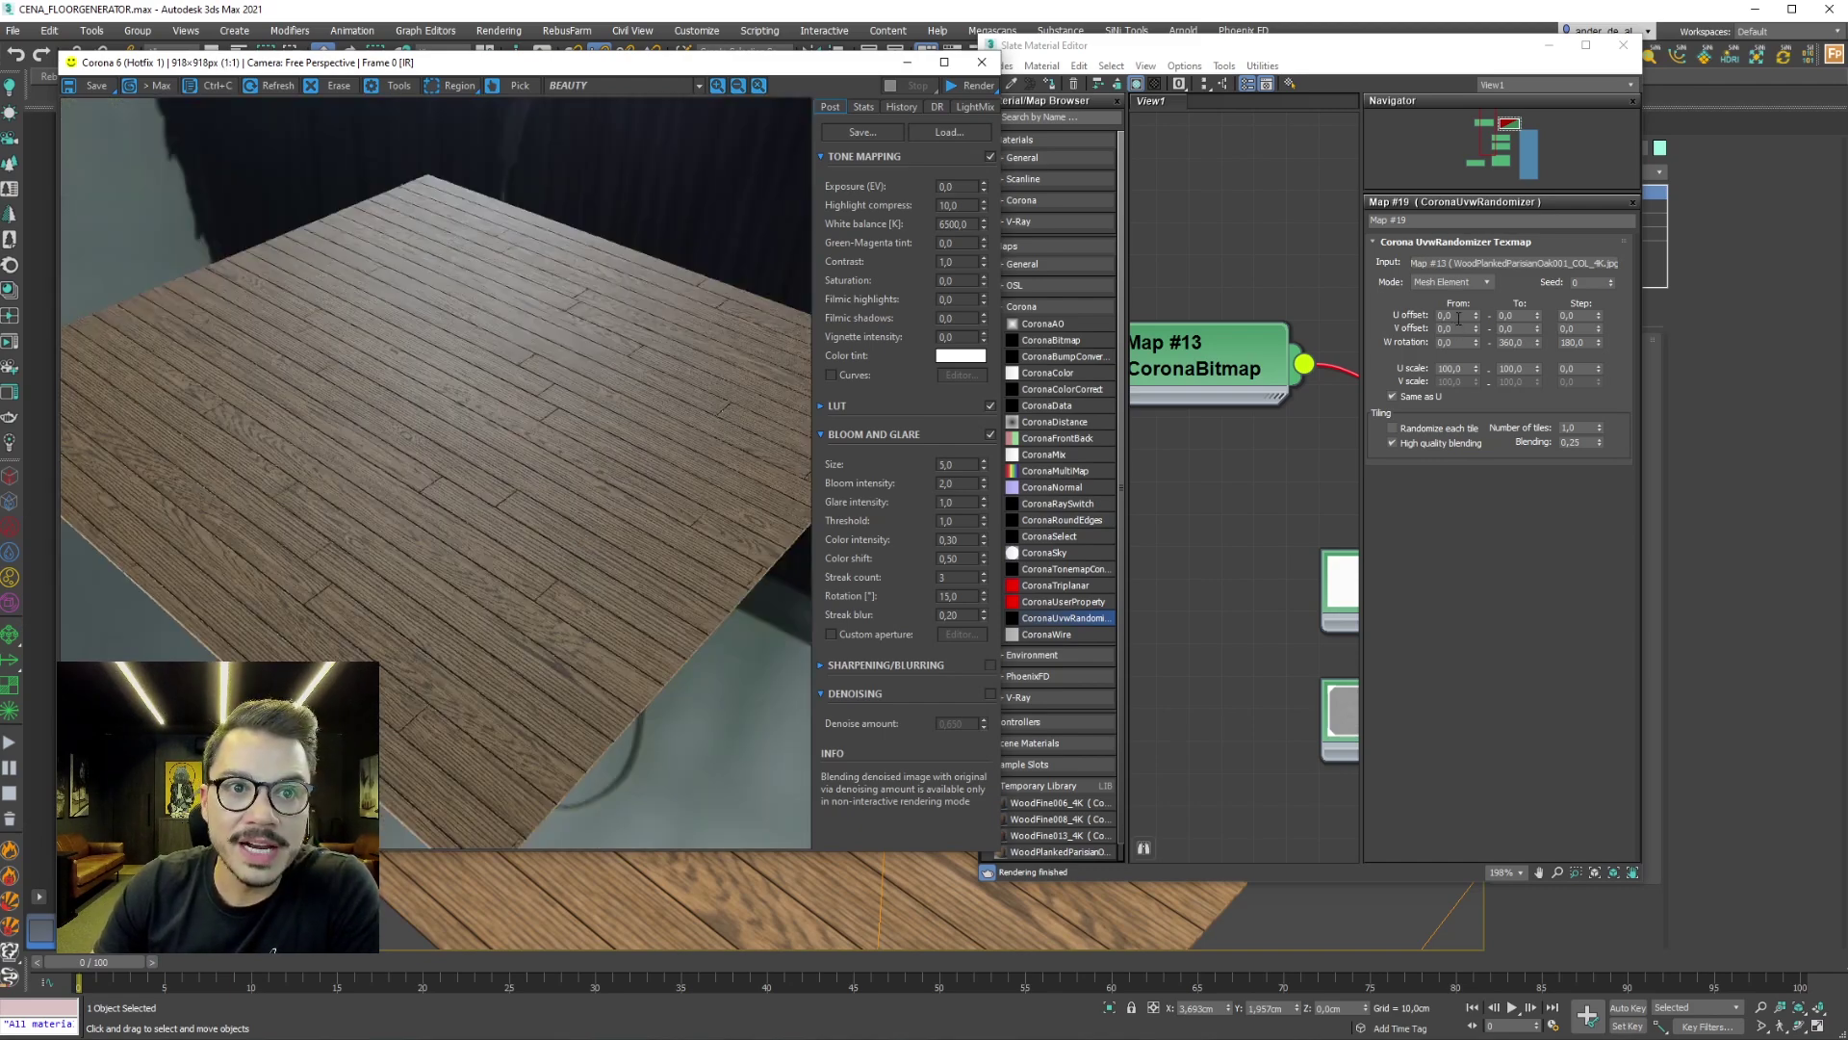
left_click(1459, 316)
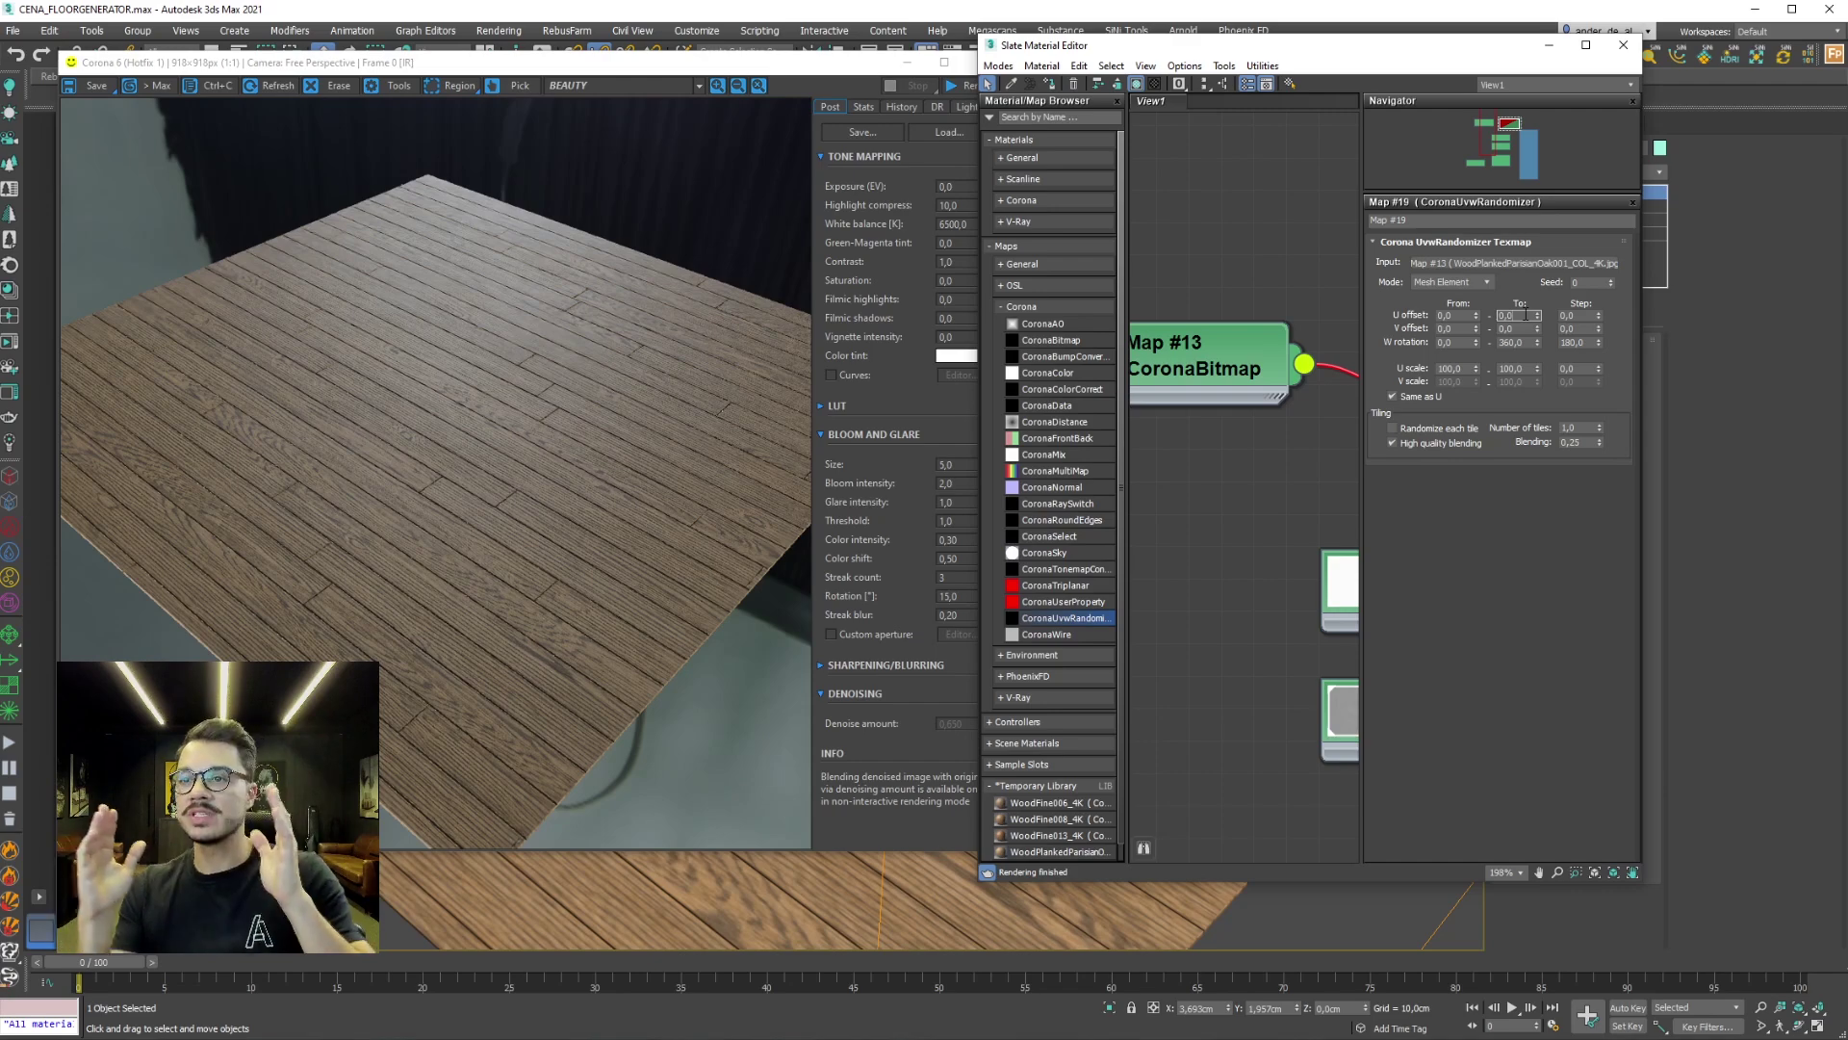
Set U and V offsets to 0–200 in steps of 50, then restart interactive rendering
type("0,020")
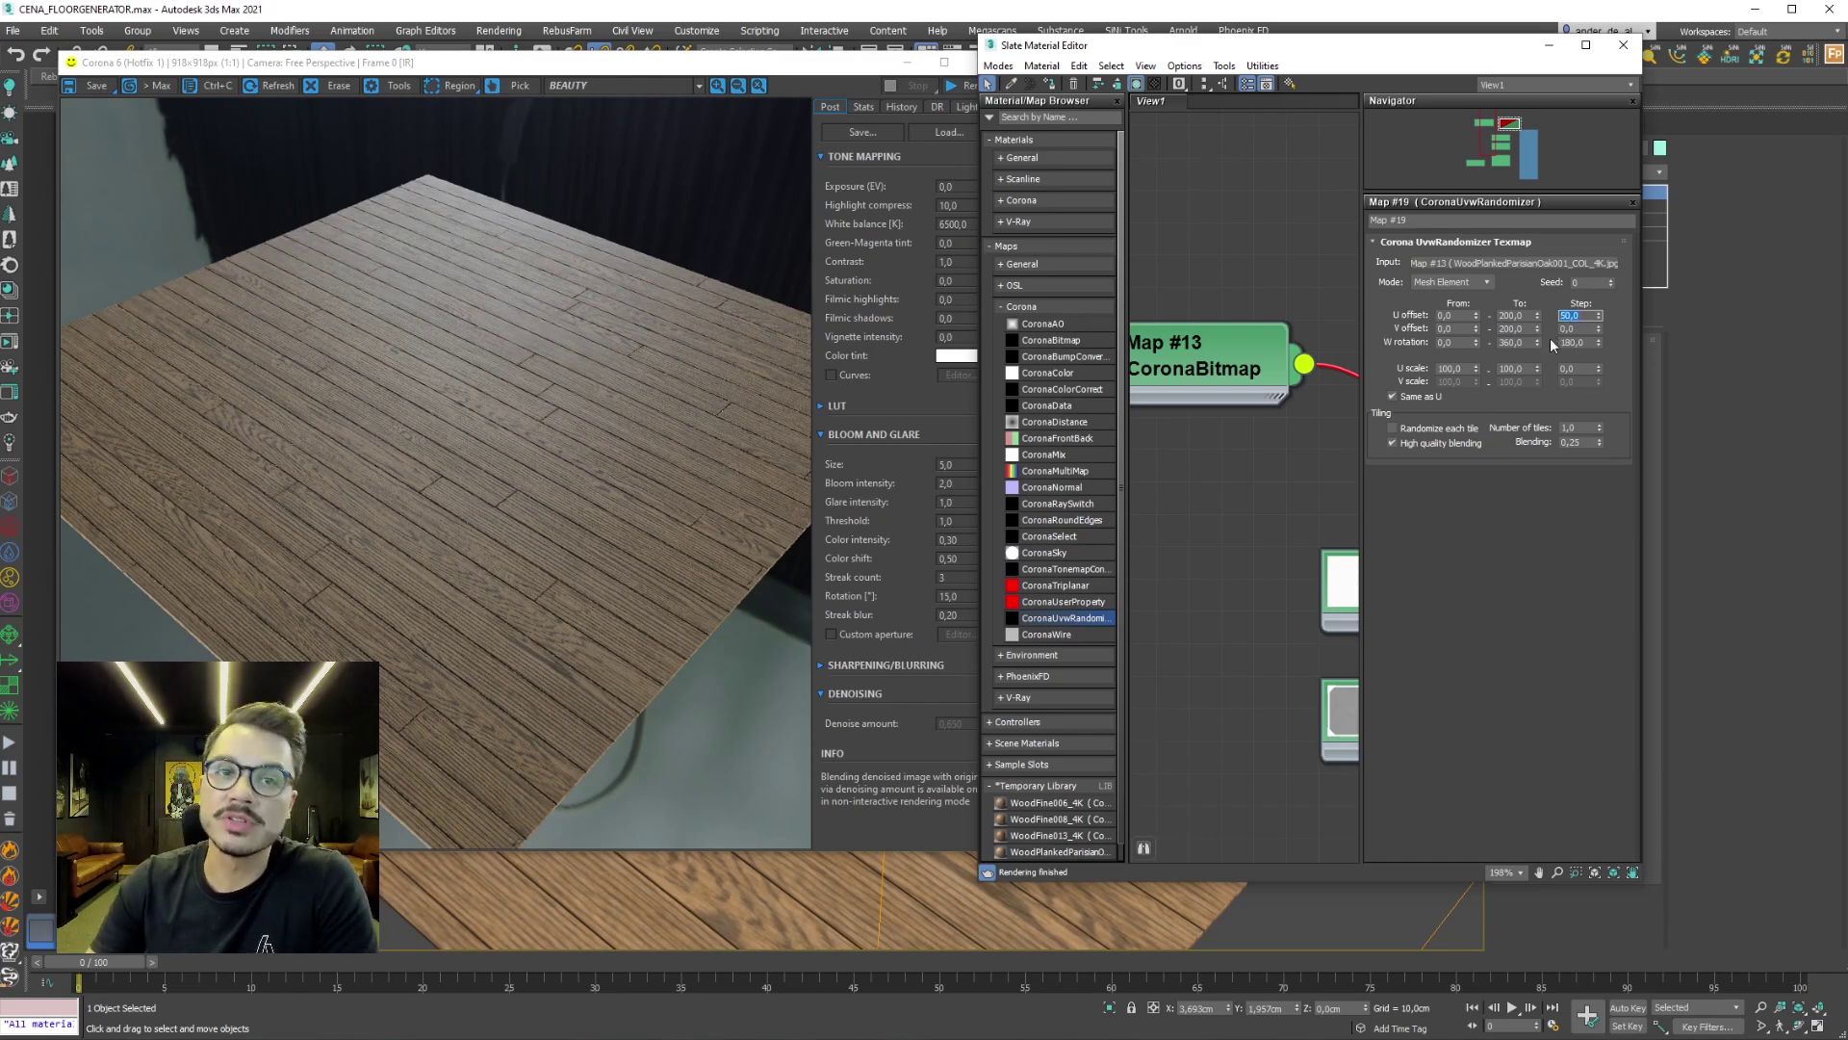
key("Tab")
type("50")
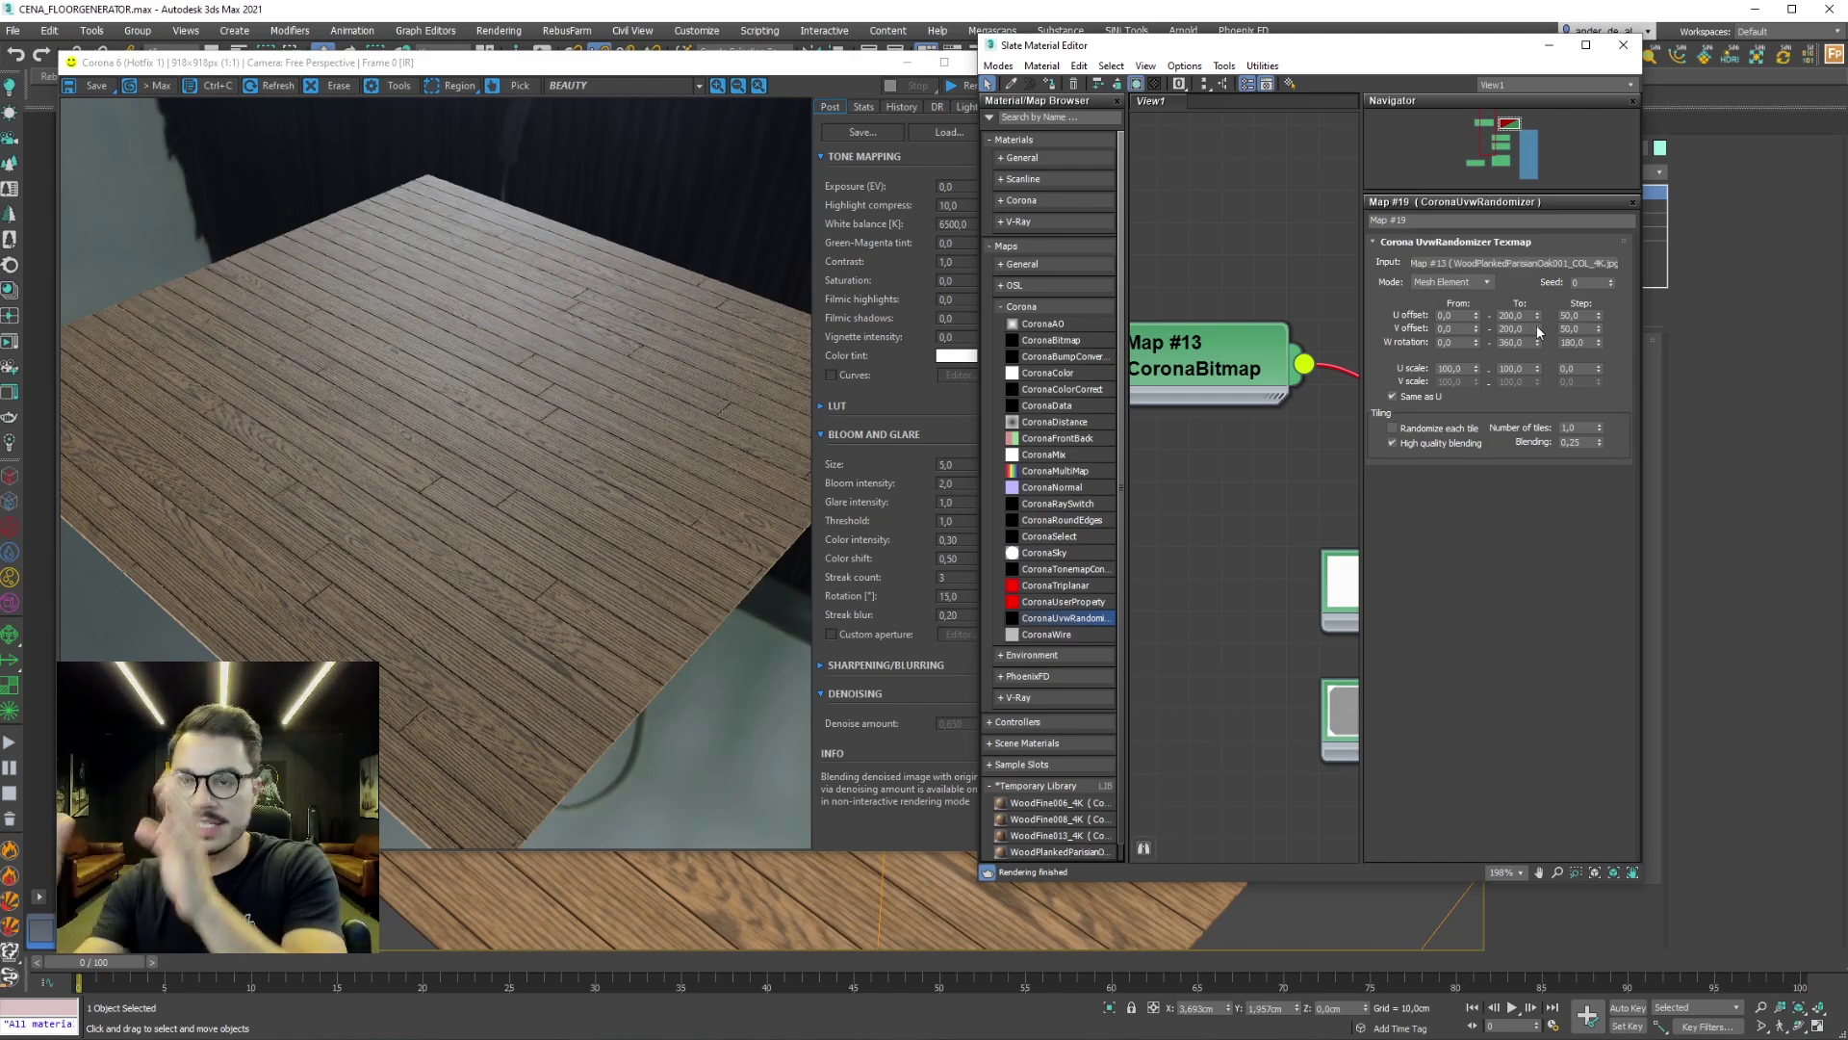
left_click(926, 149)
left_click(967, 87)
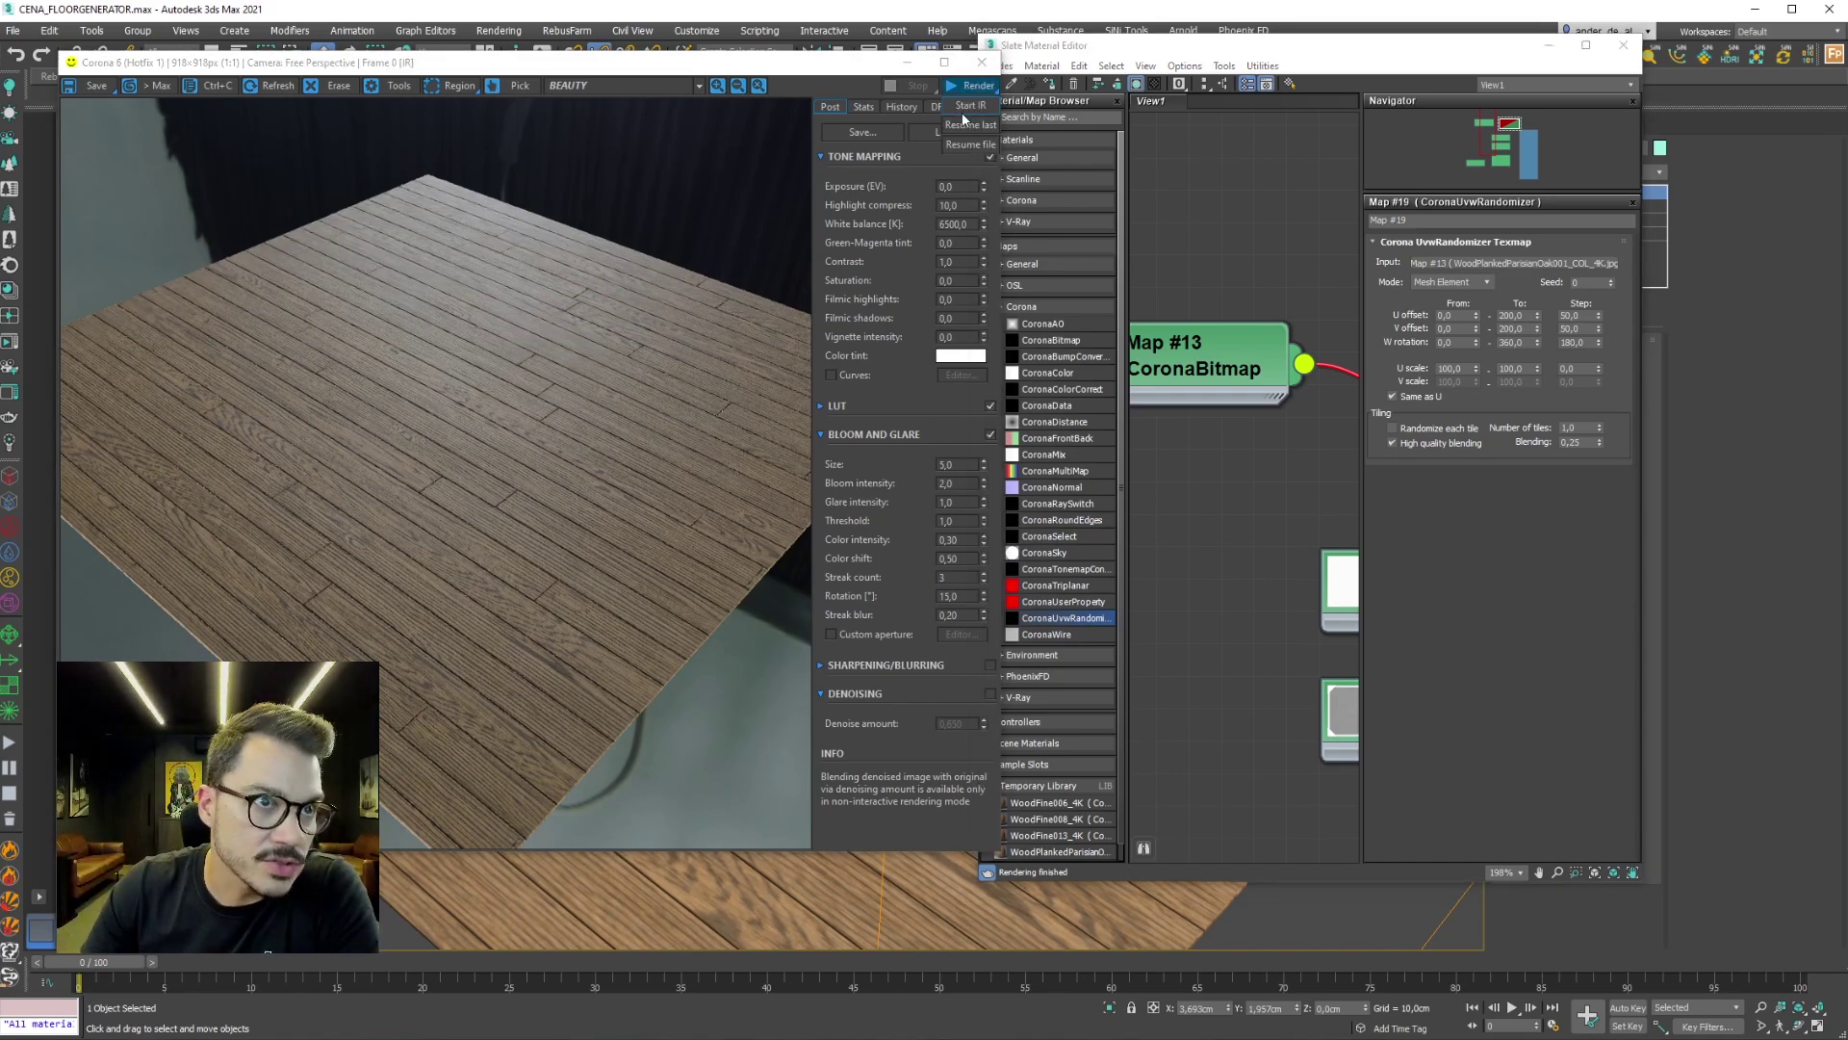
left_click(970, 106)
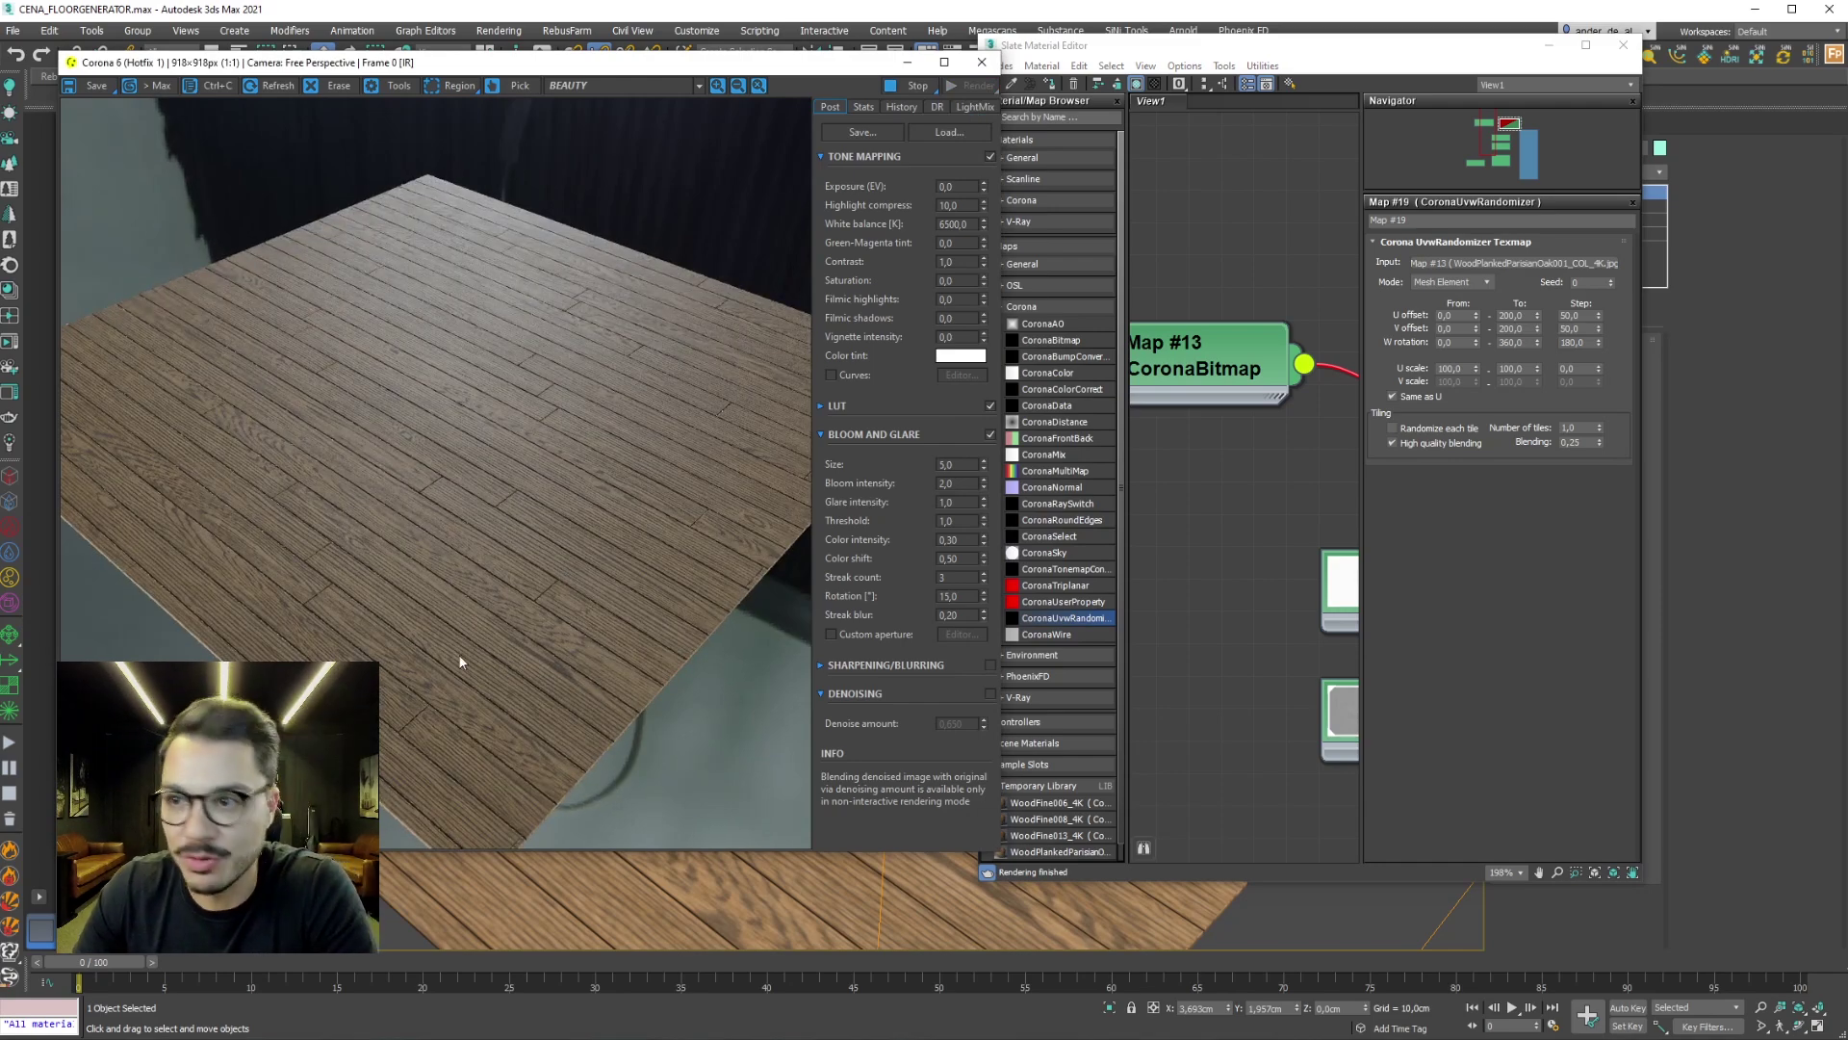
scroll(577, 596, "up", 1)
left_click_drag(795, 69, 1433, 46)
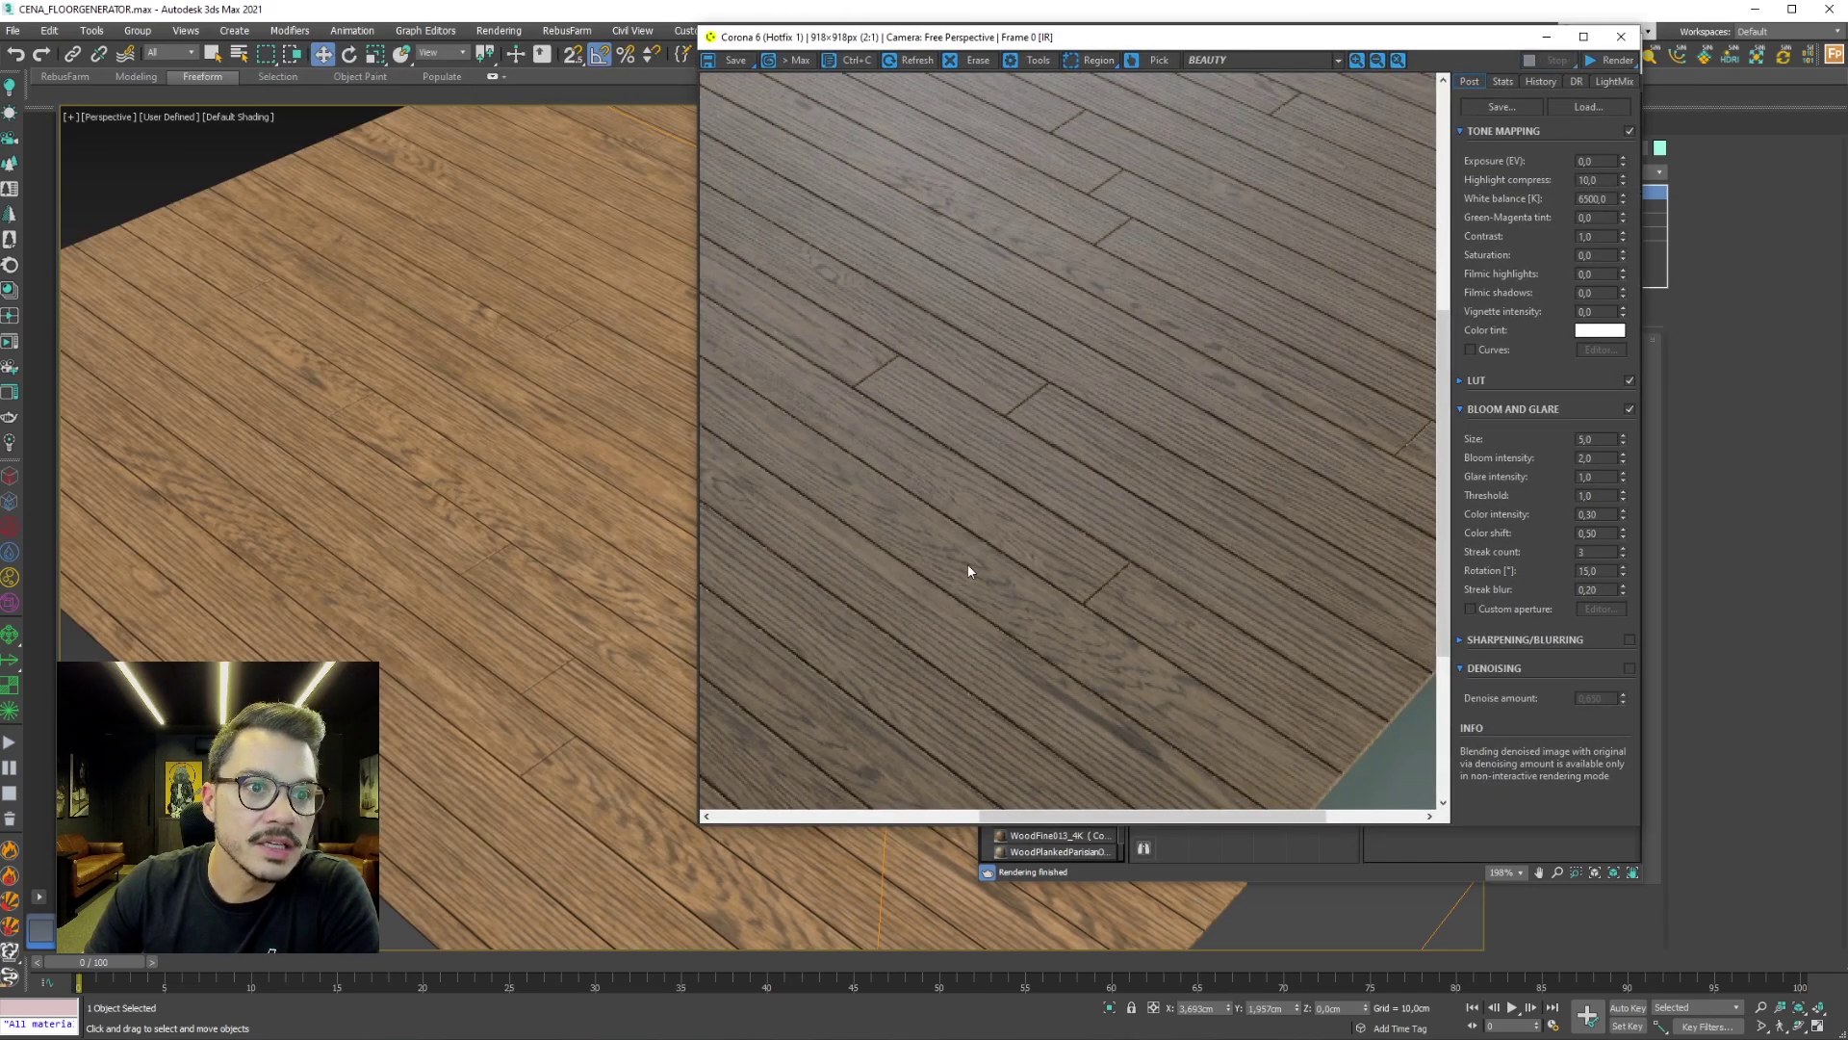
scroll(968, 570, "down", 1)
scroll(964, 599, "up", 1)
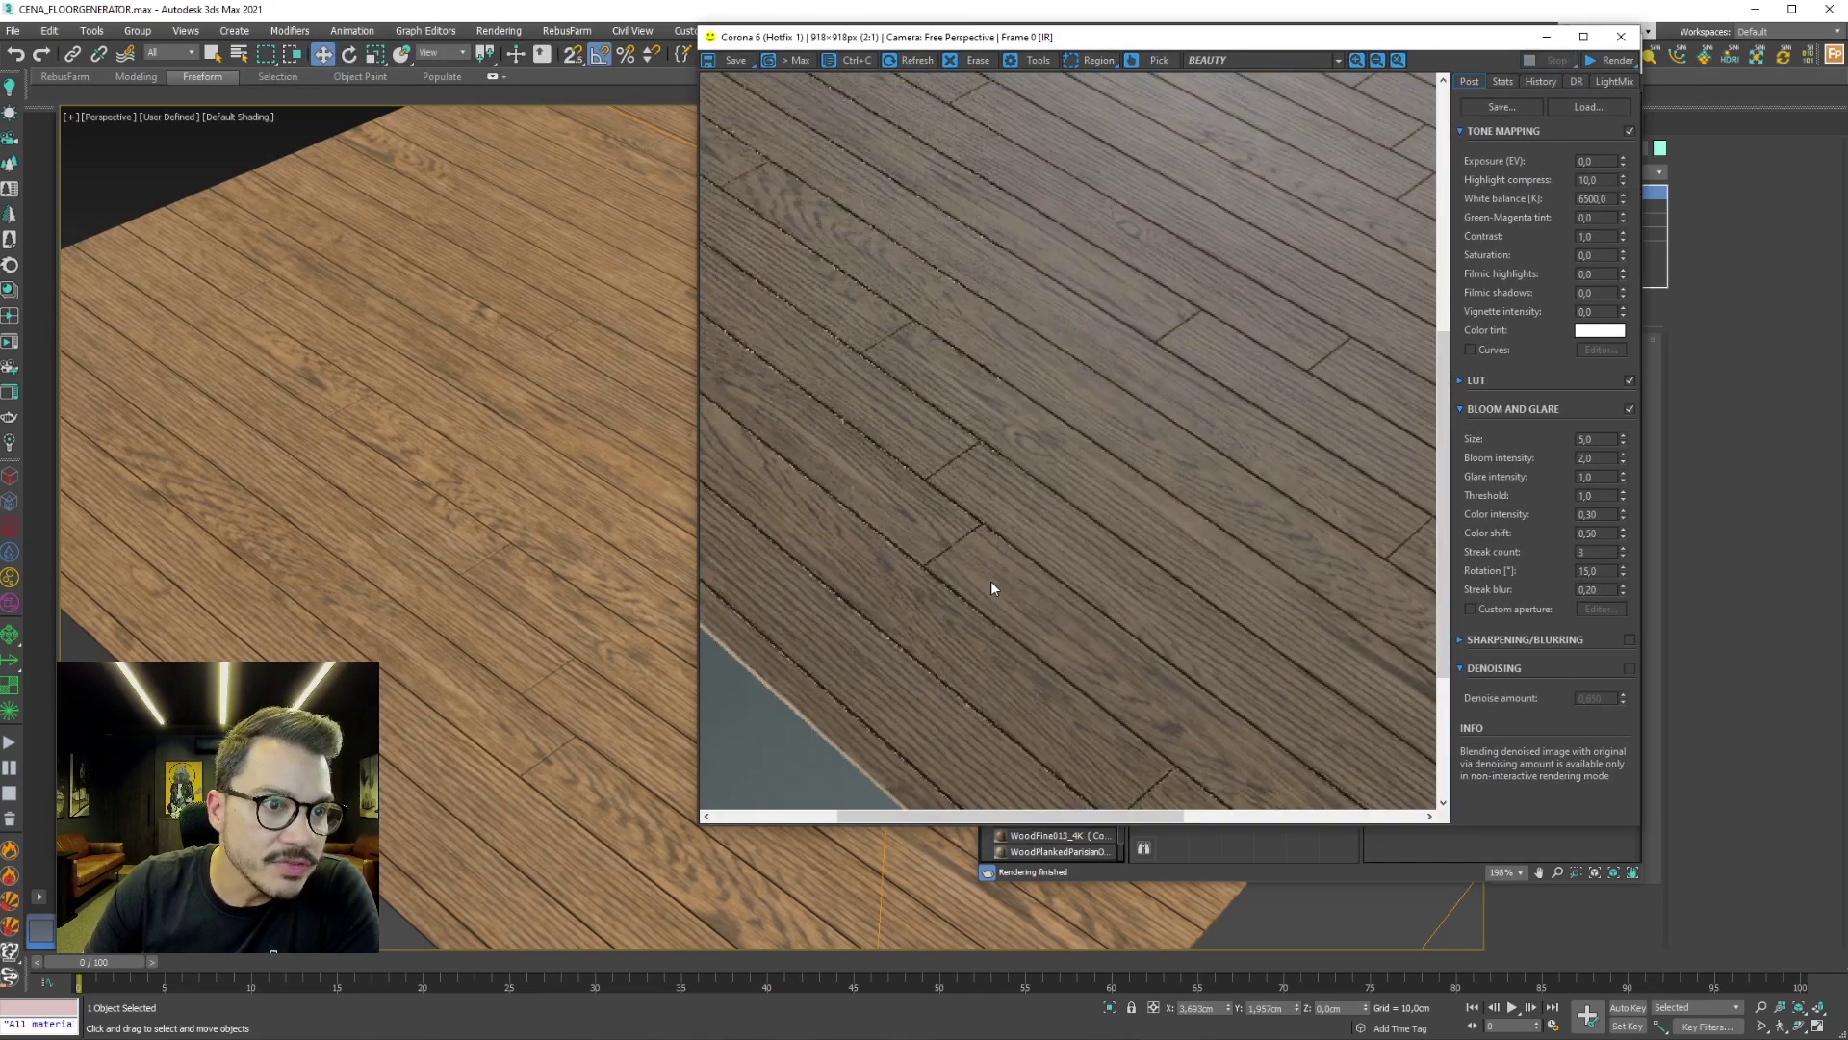
scroll(957, 563, "up", 1)
mouse_move(957, 562)
left_mouse_down()
mouse_move(1086, 506)
mouse_move(1005, 651)
left_mouse_up()
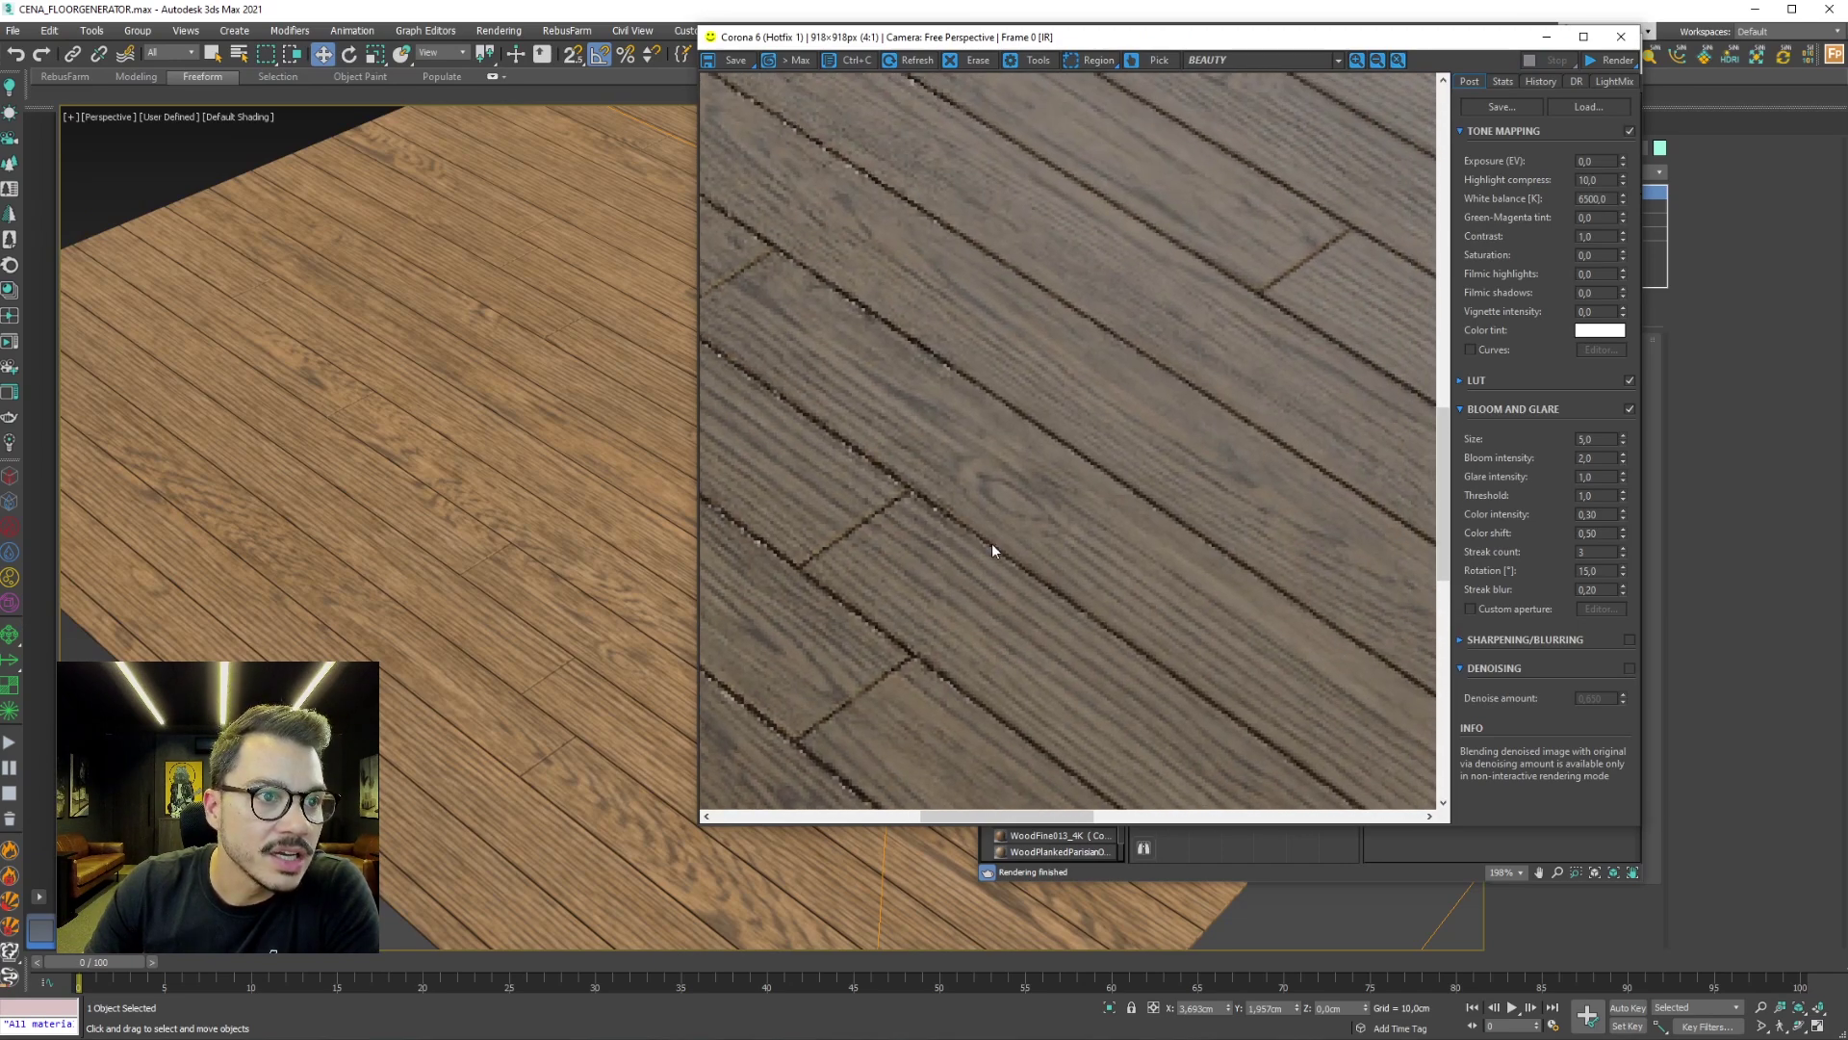
left_click_drag(992, 548, 786, 602)
scroll(1171, 604, "down", 1)
scroll(1088, 541, "up", 1)
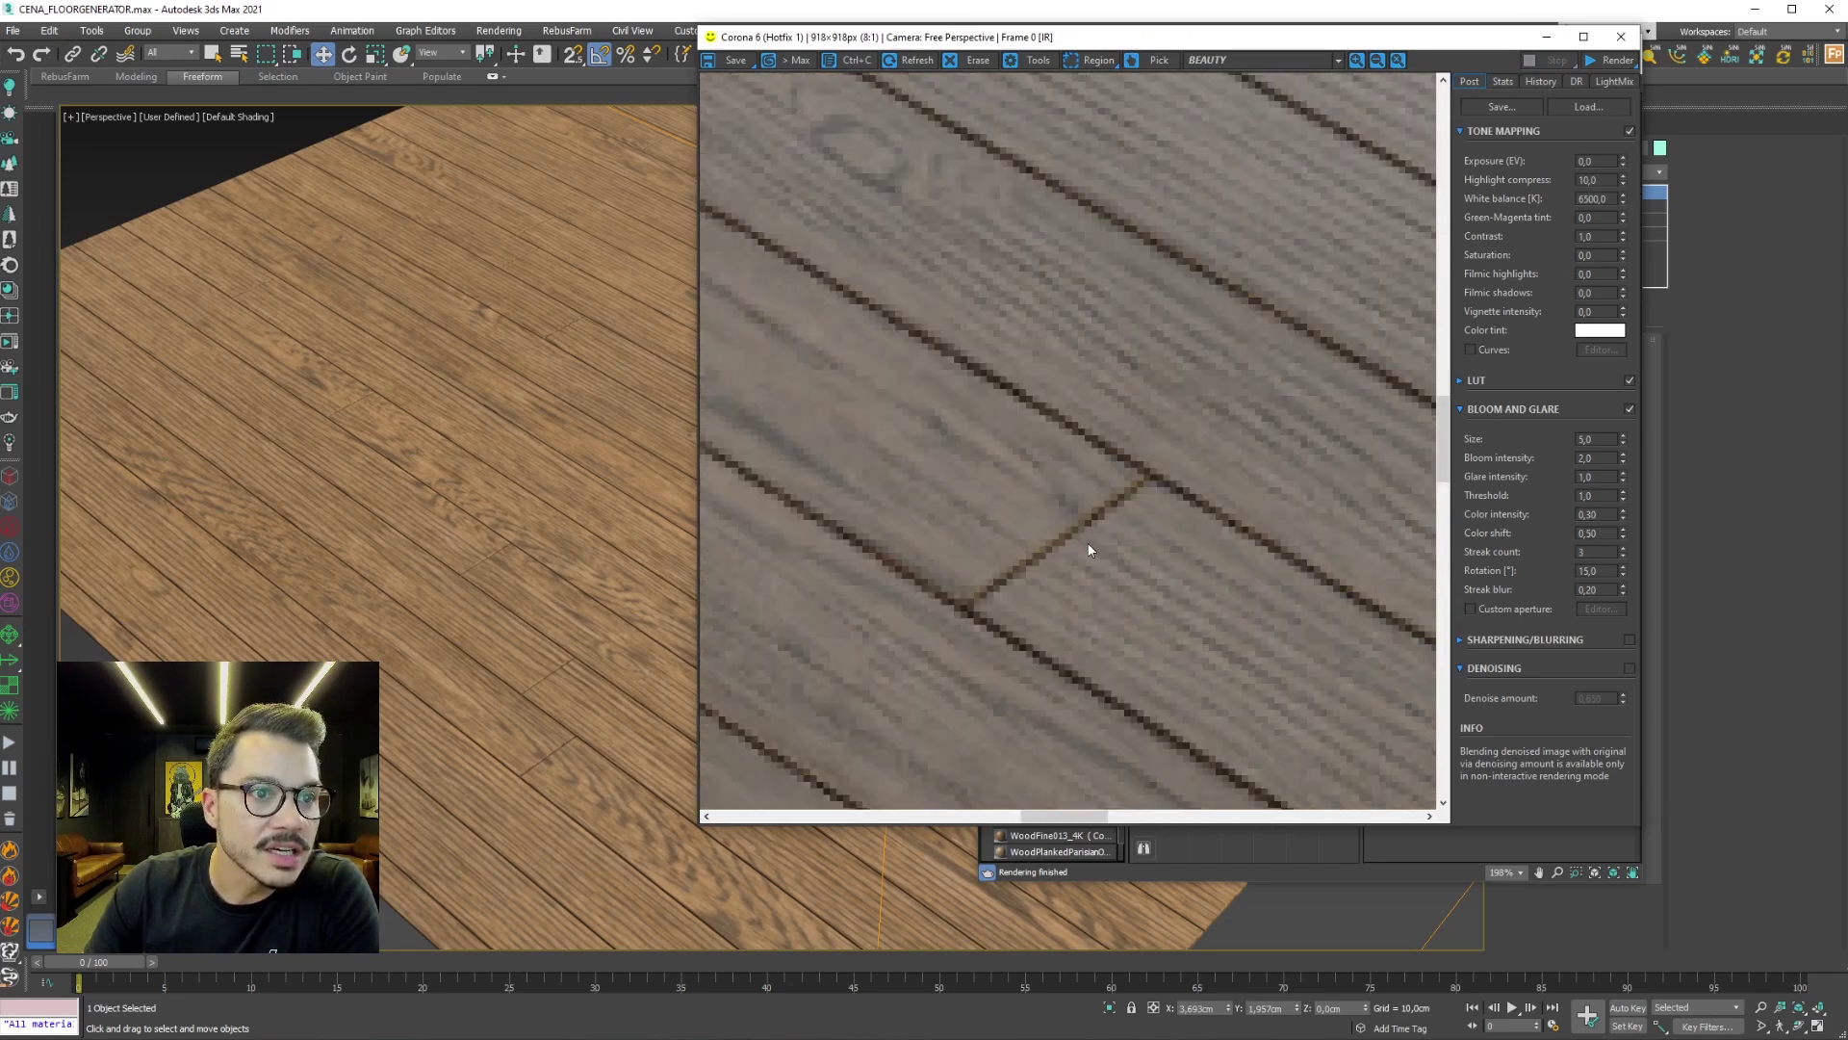
scroll(1088, 564, "down", 1)
left_click_drag(1060, 545, 1369, 629)
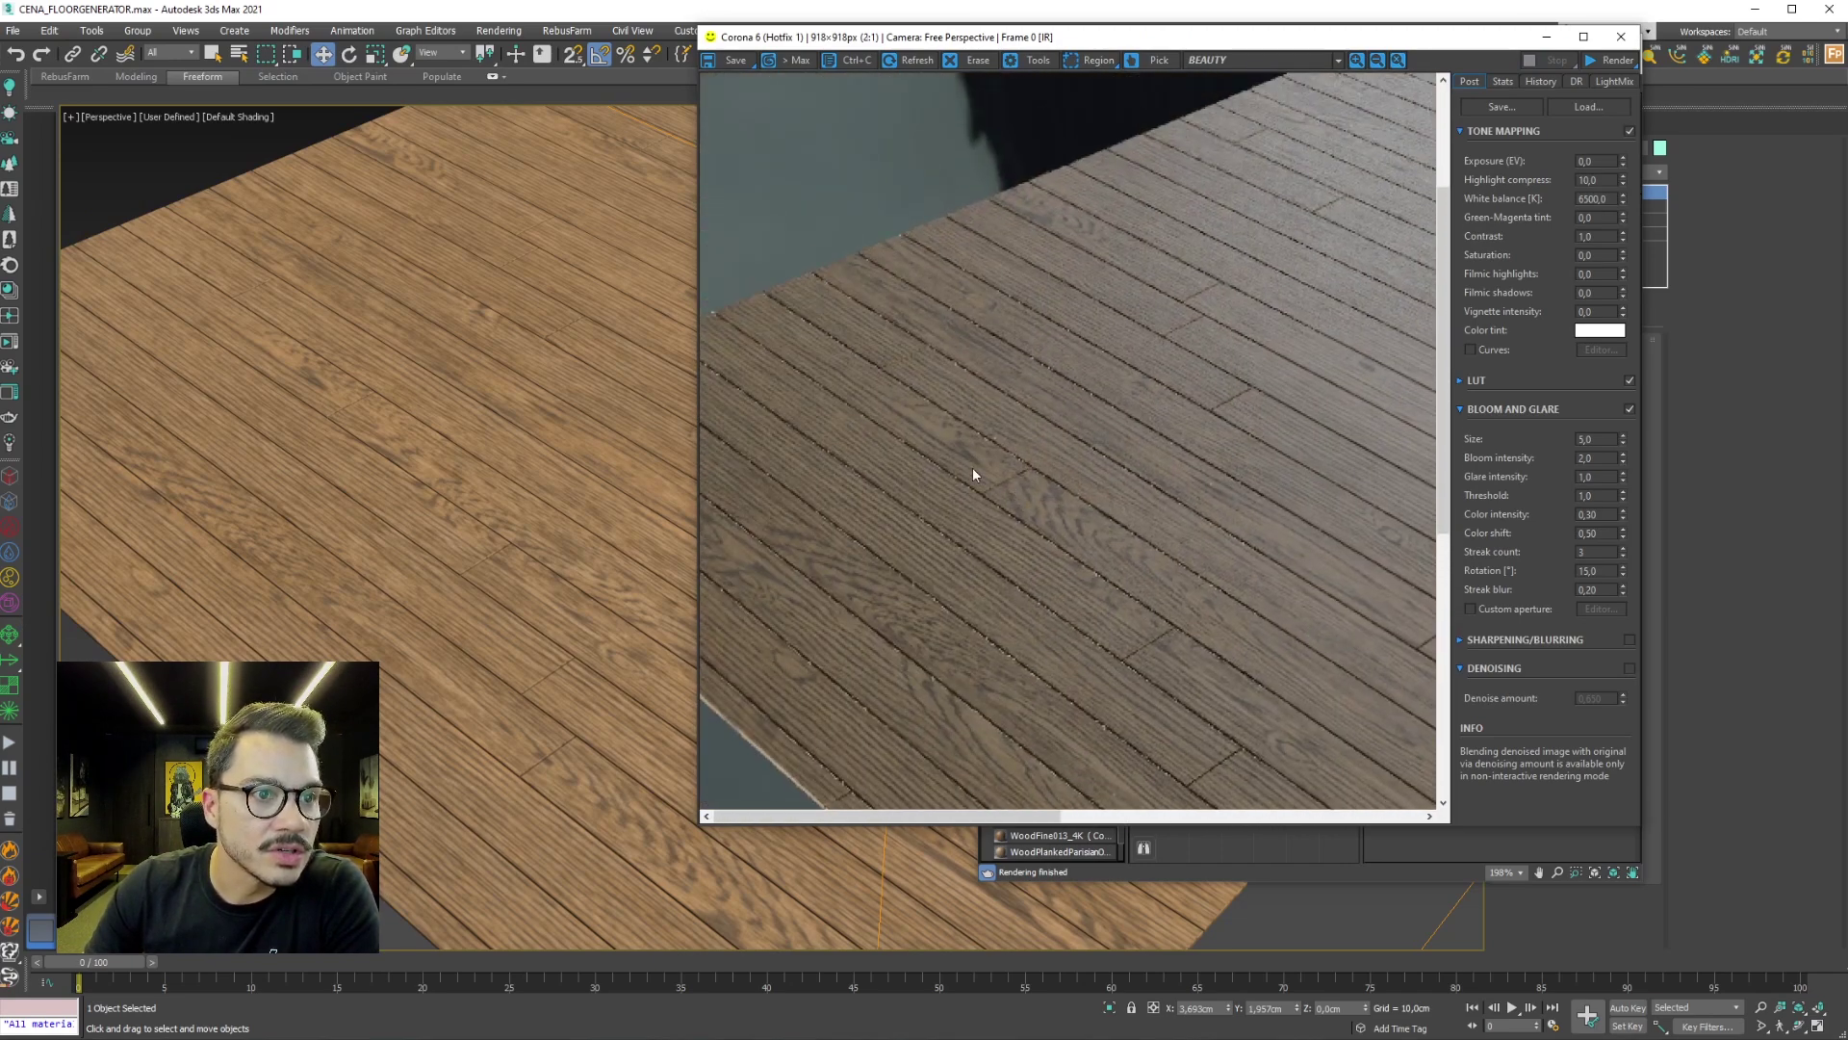
scroll(972, 466, "up", 1)
scroll(1011, 496, "up", 1)
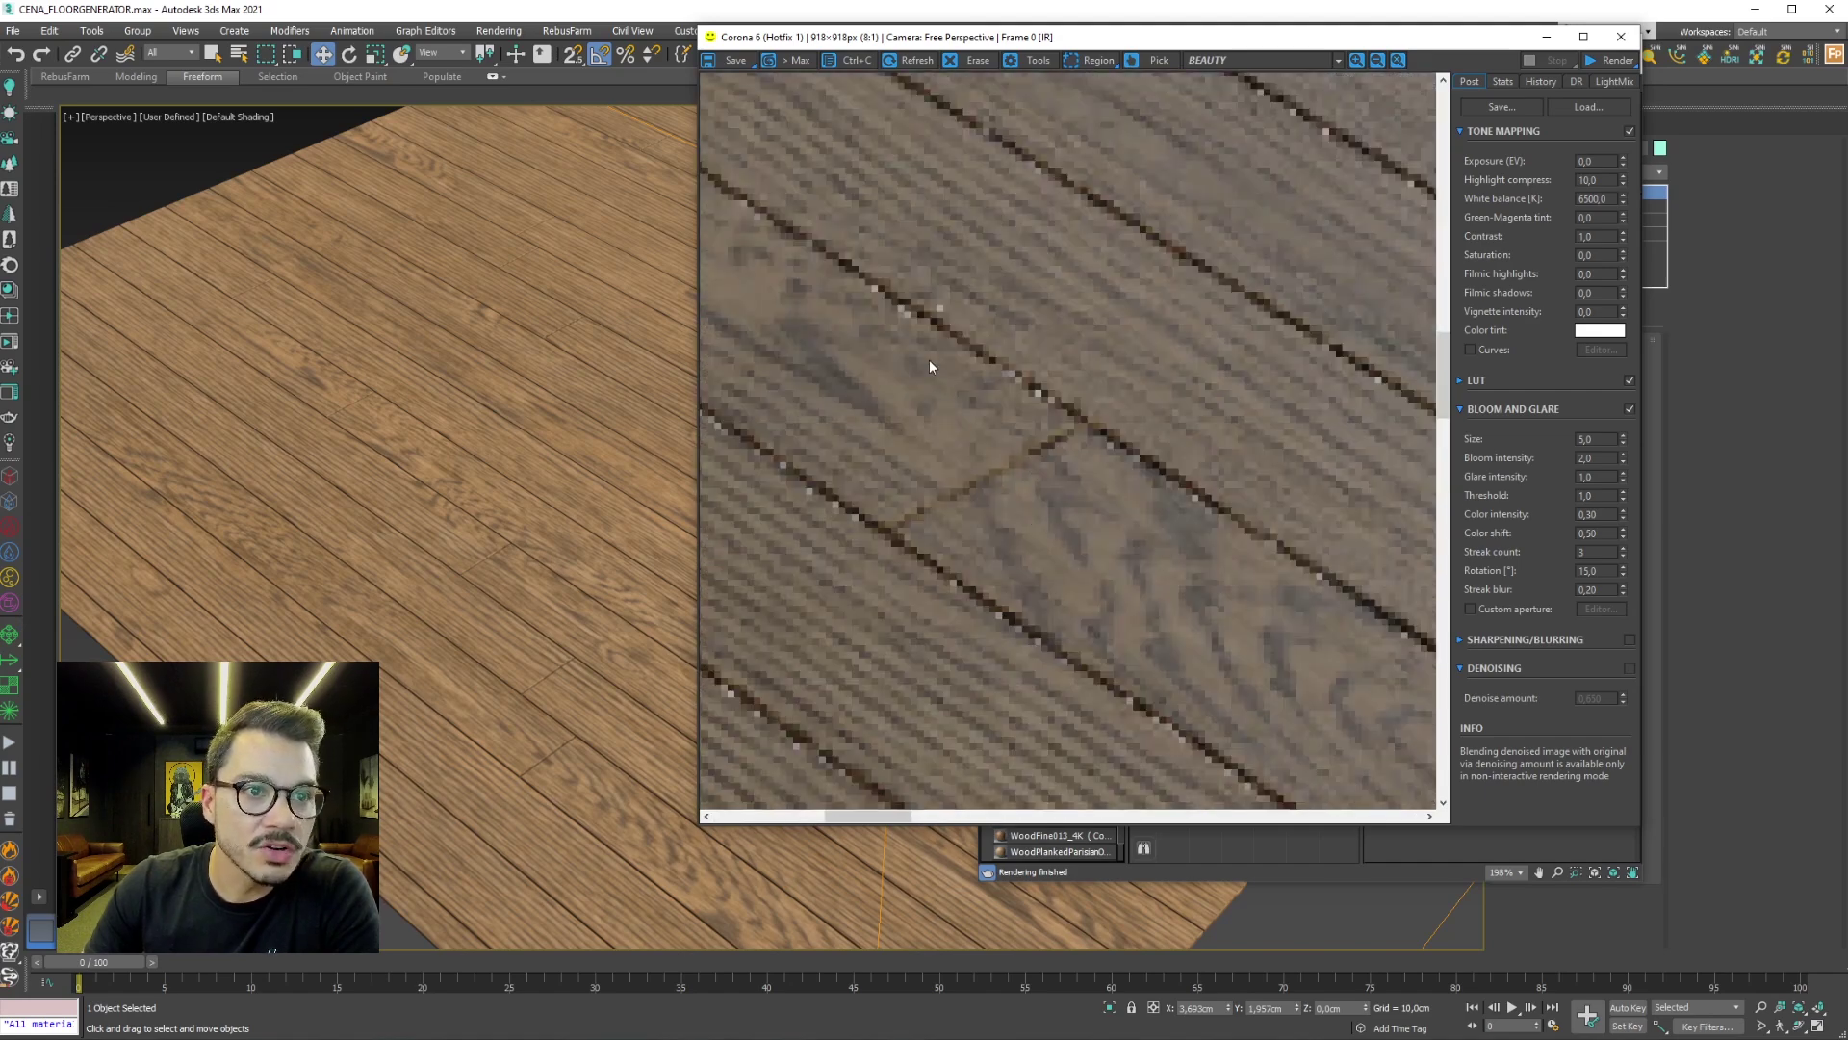
scroll(934, 374, "down", 1)
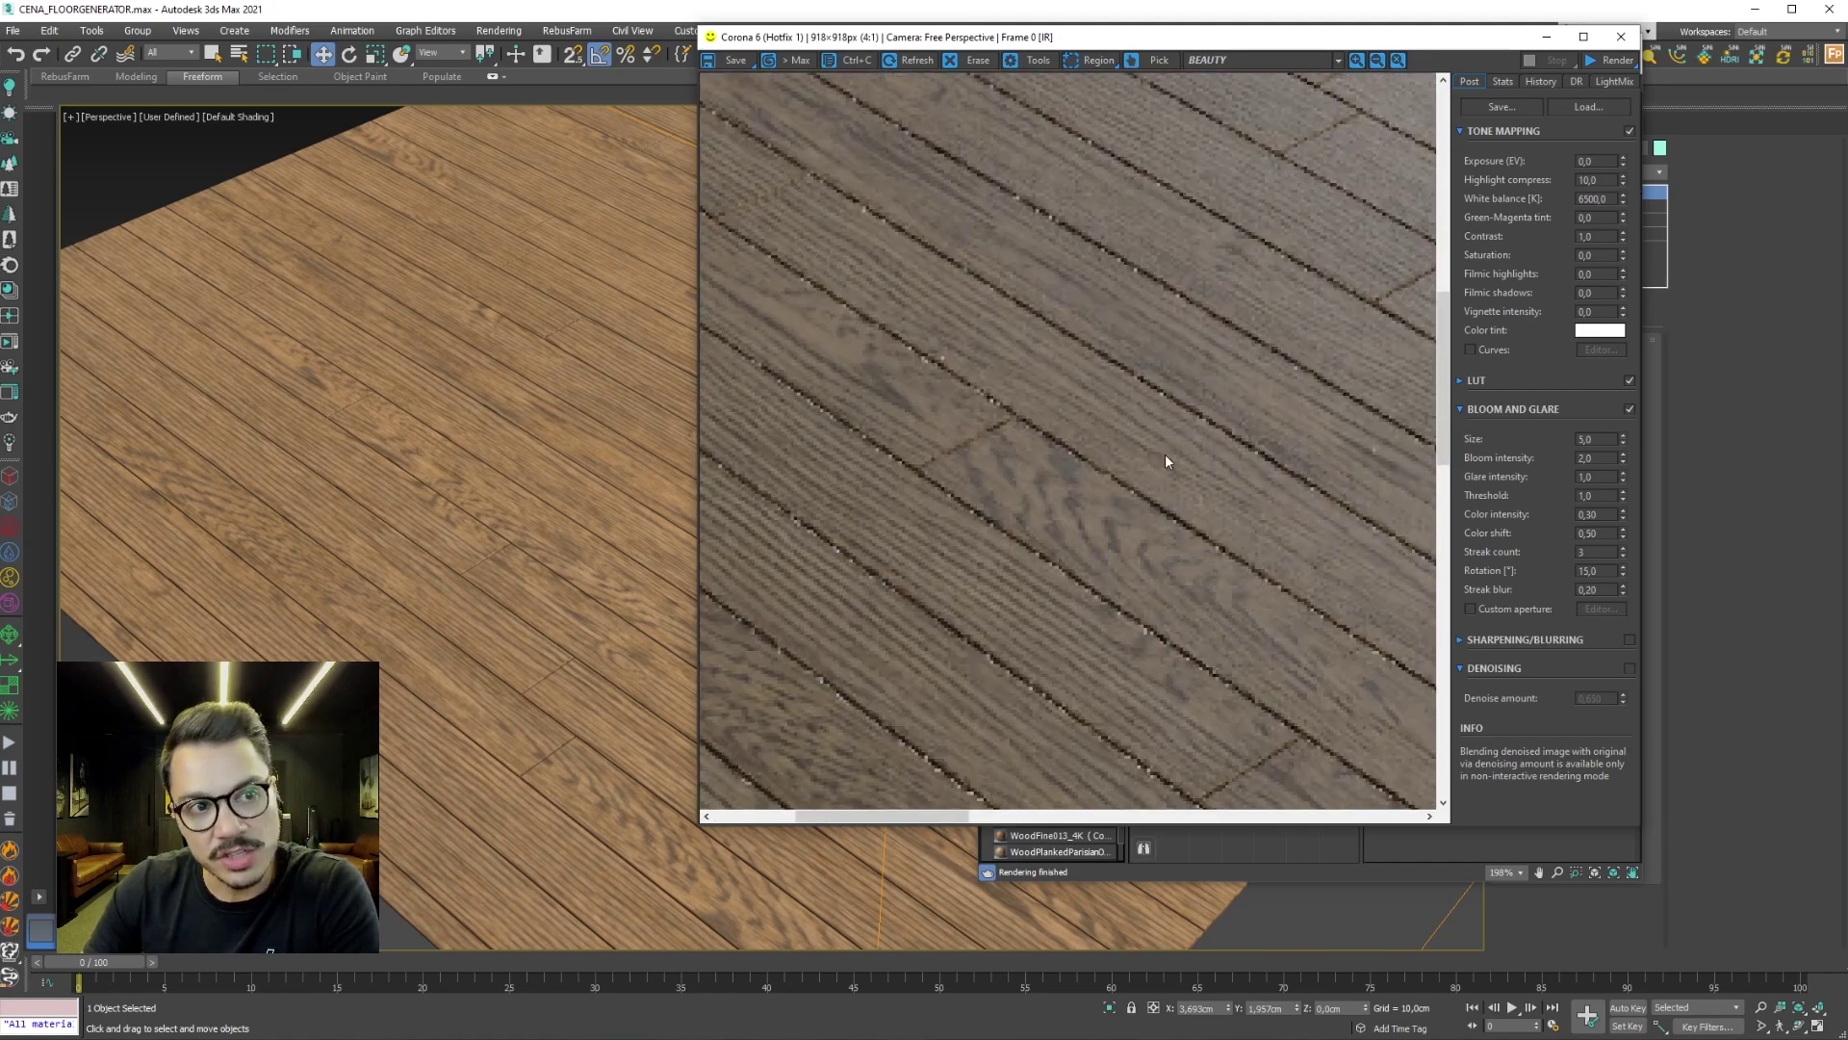
scroll(1123, 512, "down", 2)
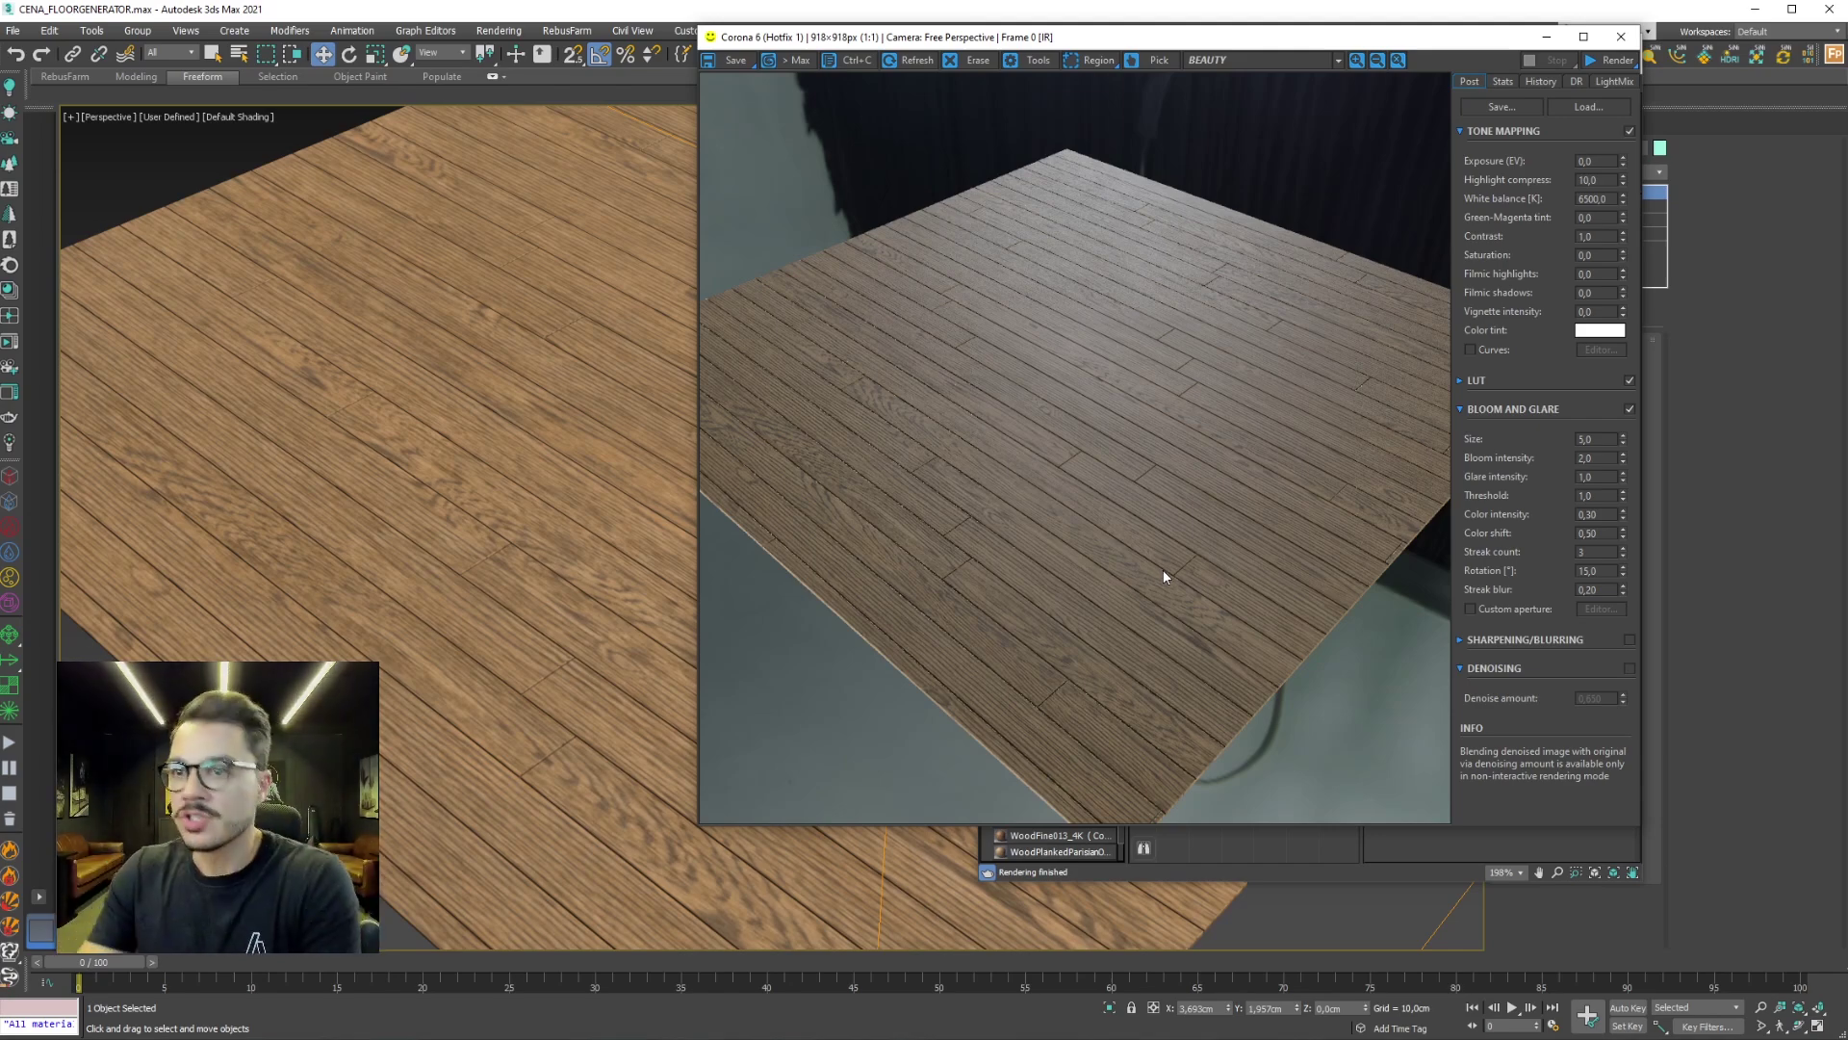
Widen the Slate editor and rearrange Map #14, #15, #17 and #18 to make room
left_click(1622, 36)
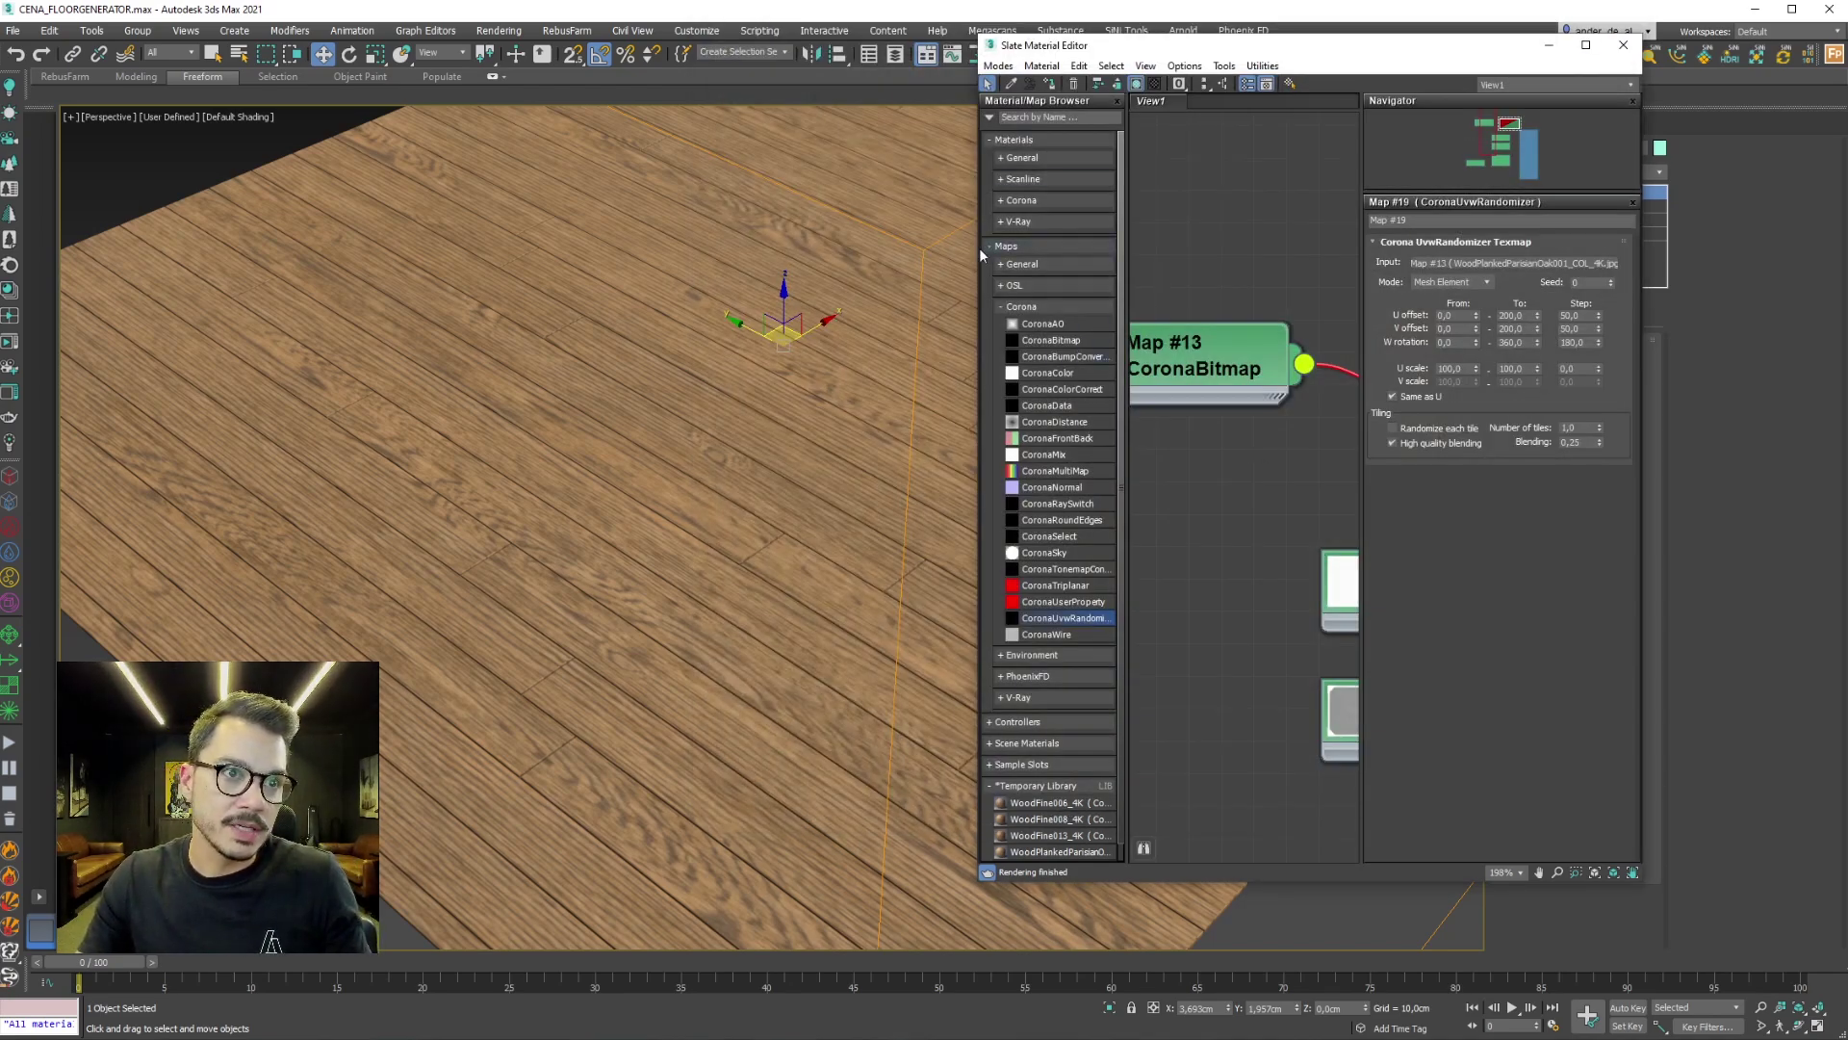
left_click_drag(978, 248, 2, 248)
middle_click_drag(944, 344, 1175, 251)
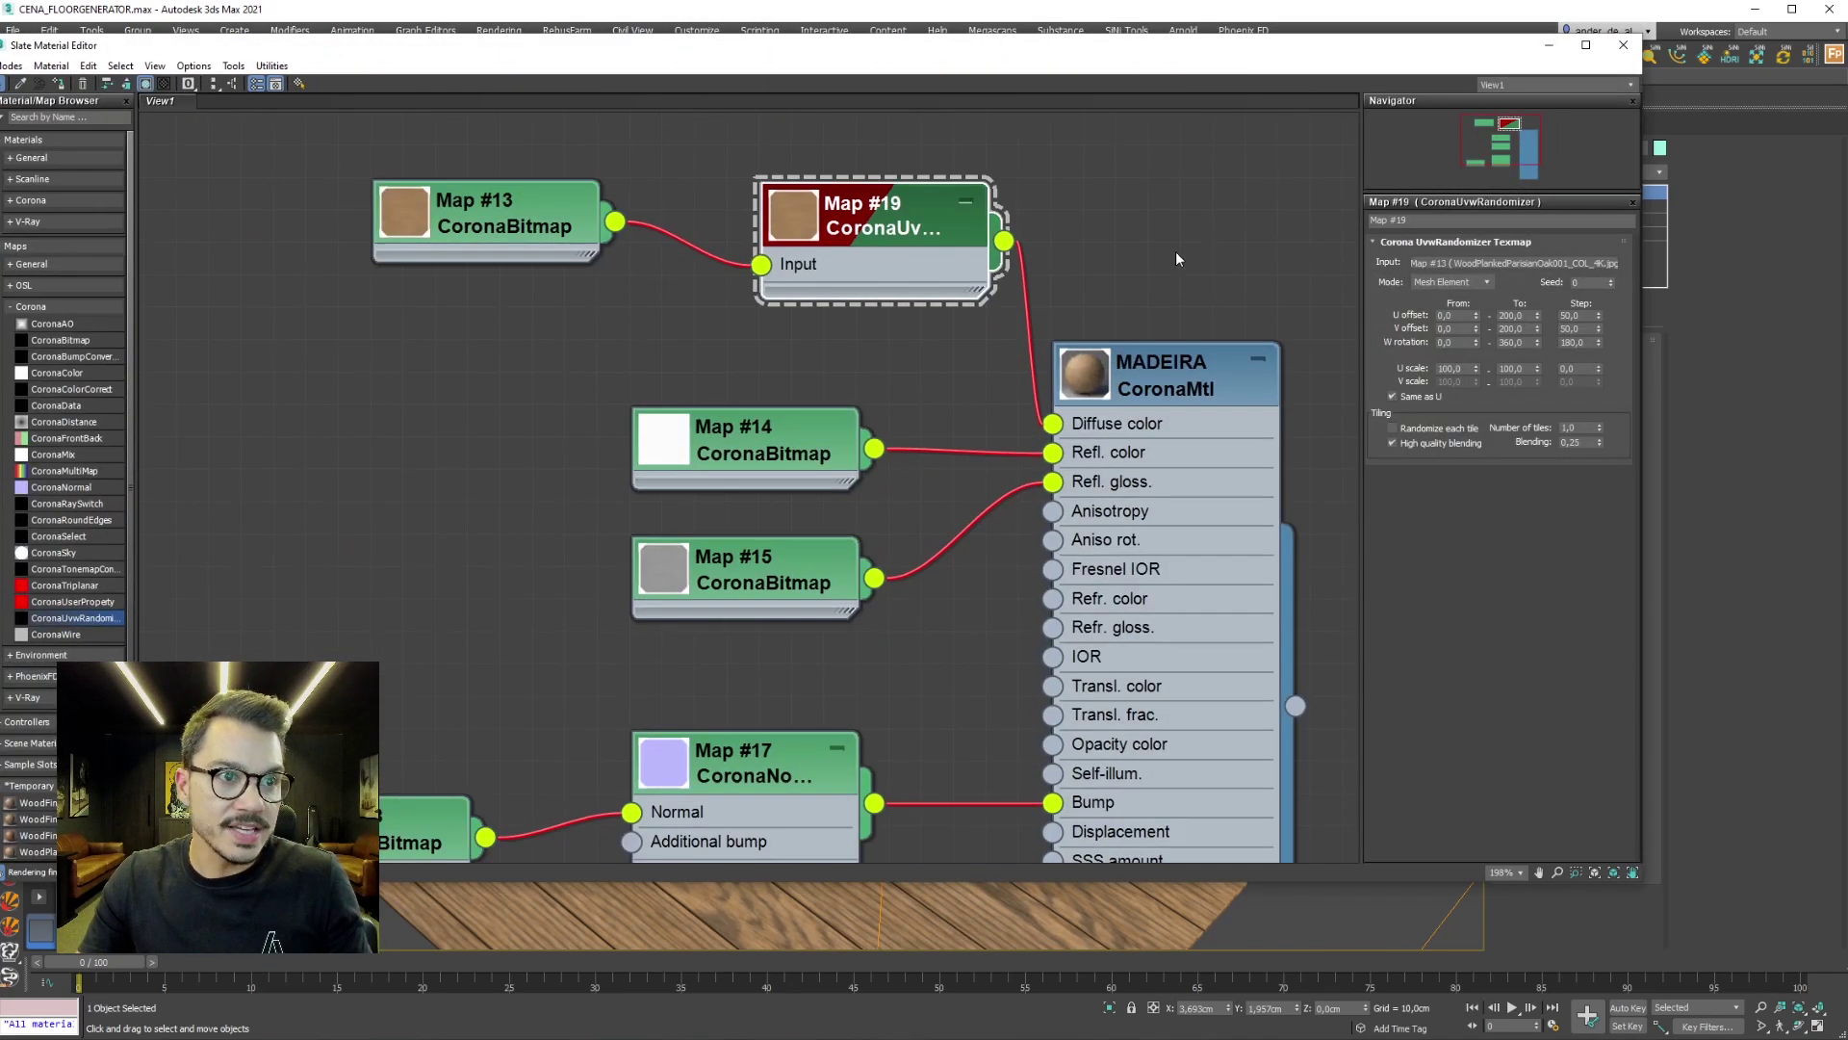
scroll(949, 423, "down", 2)
middle_click_drag(948, 423, 890, 455)
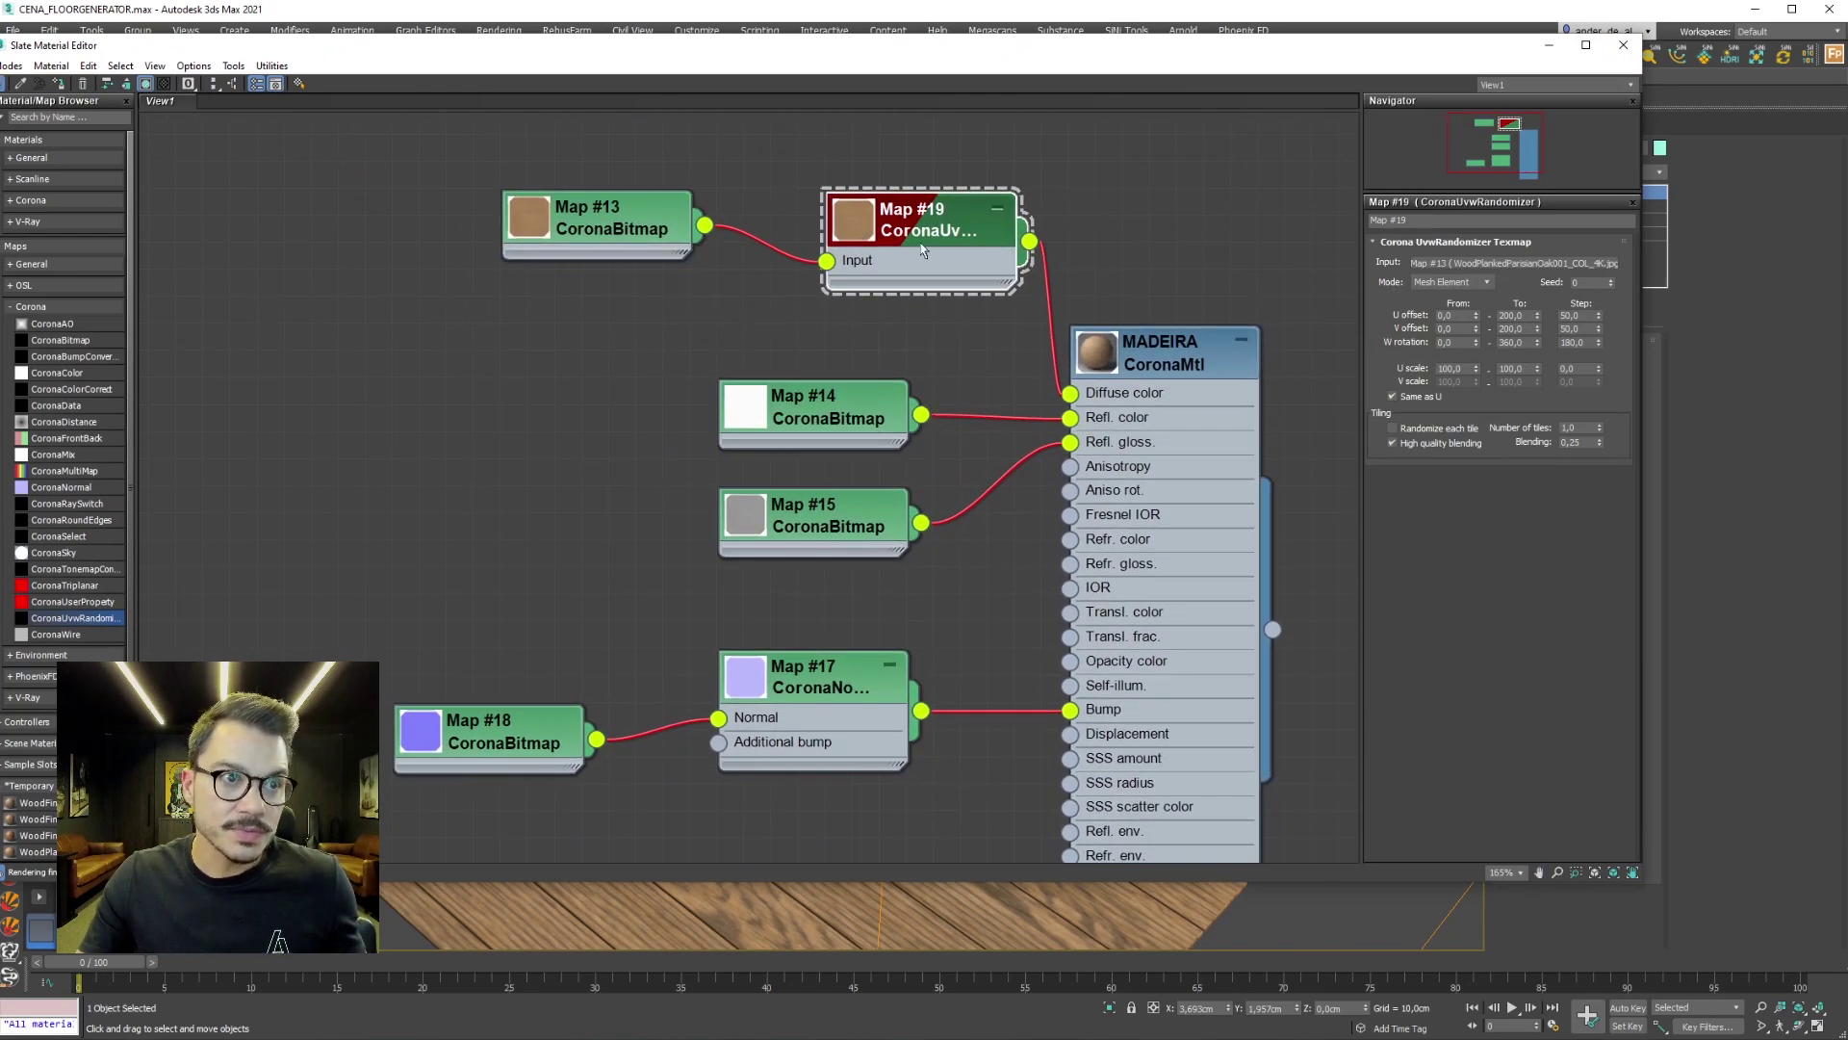
left_click_drag(847, 405, 495, 378)
left_click_drag(777, 541, 466, 518)
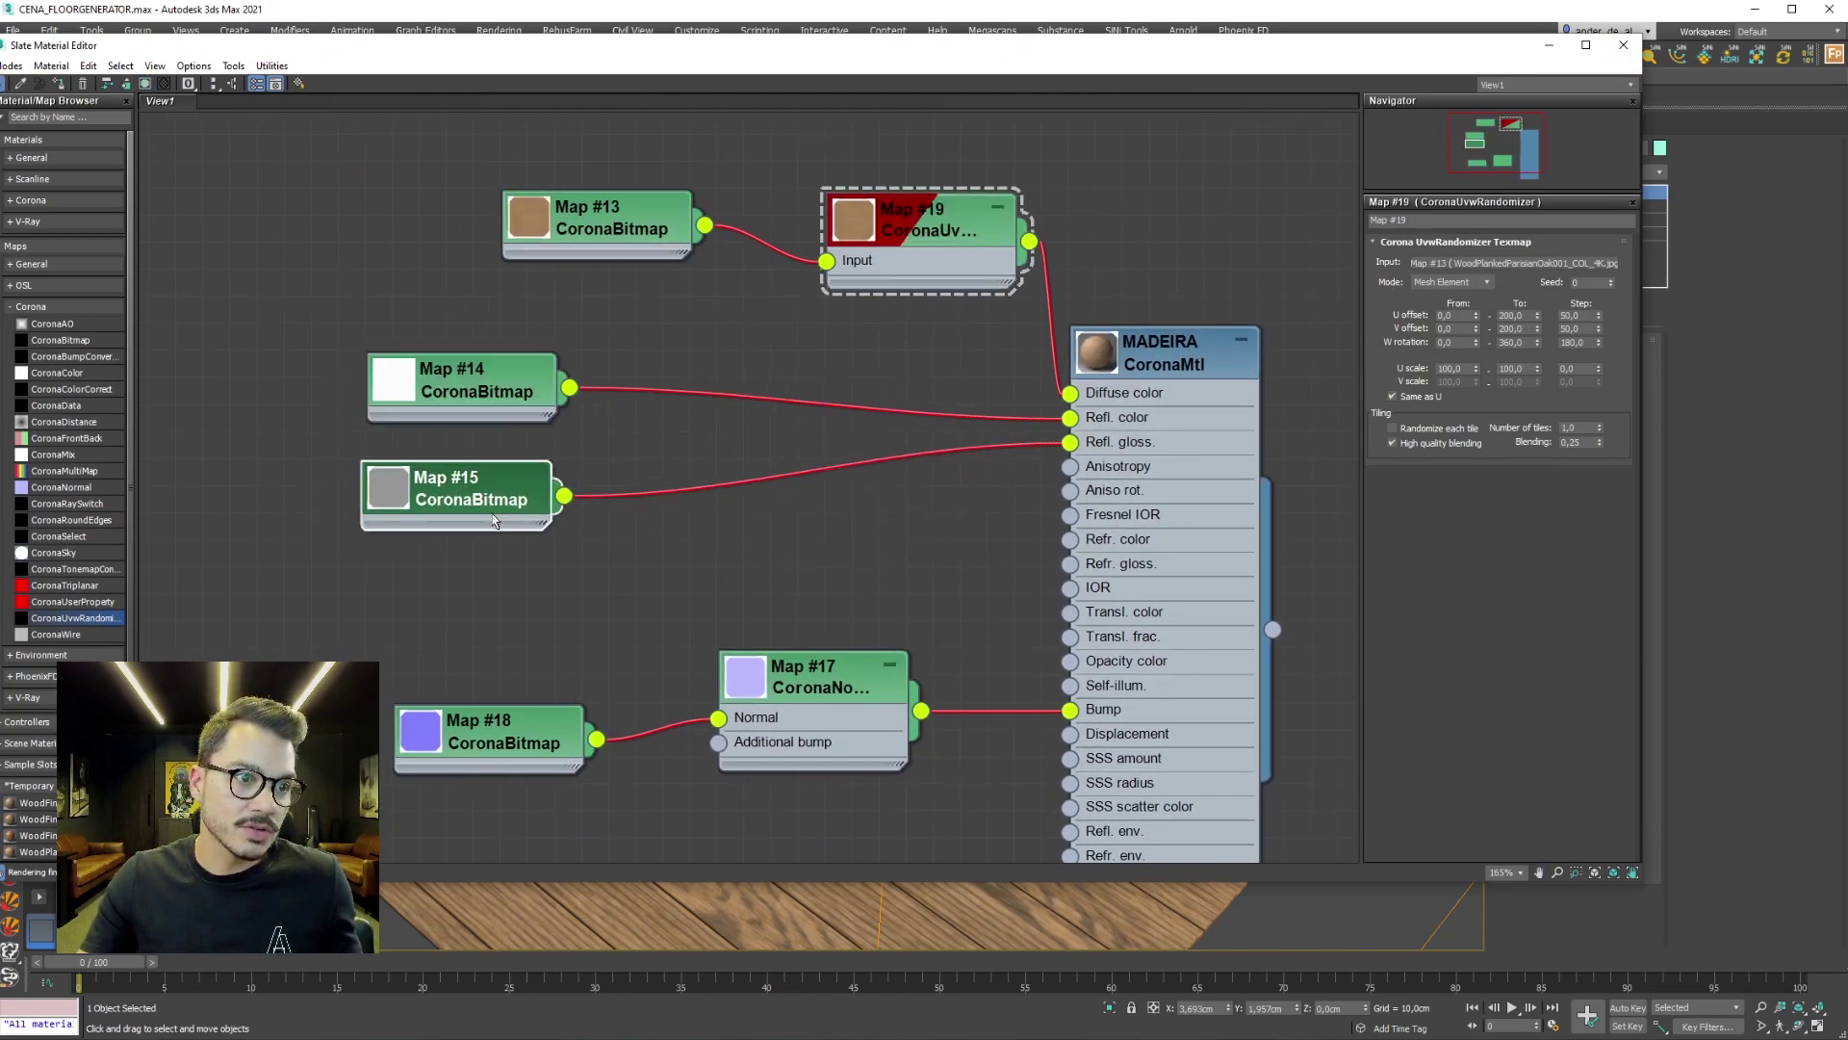
left_click_drag(491, 732, 260, 732)
left_click_drag(862, 688, 456, 714)
Clone the UVW randomizer and delete the old direct reflection and bump wires
left_click(974, 205)
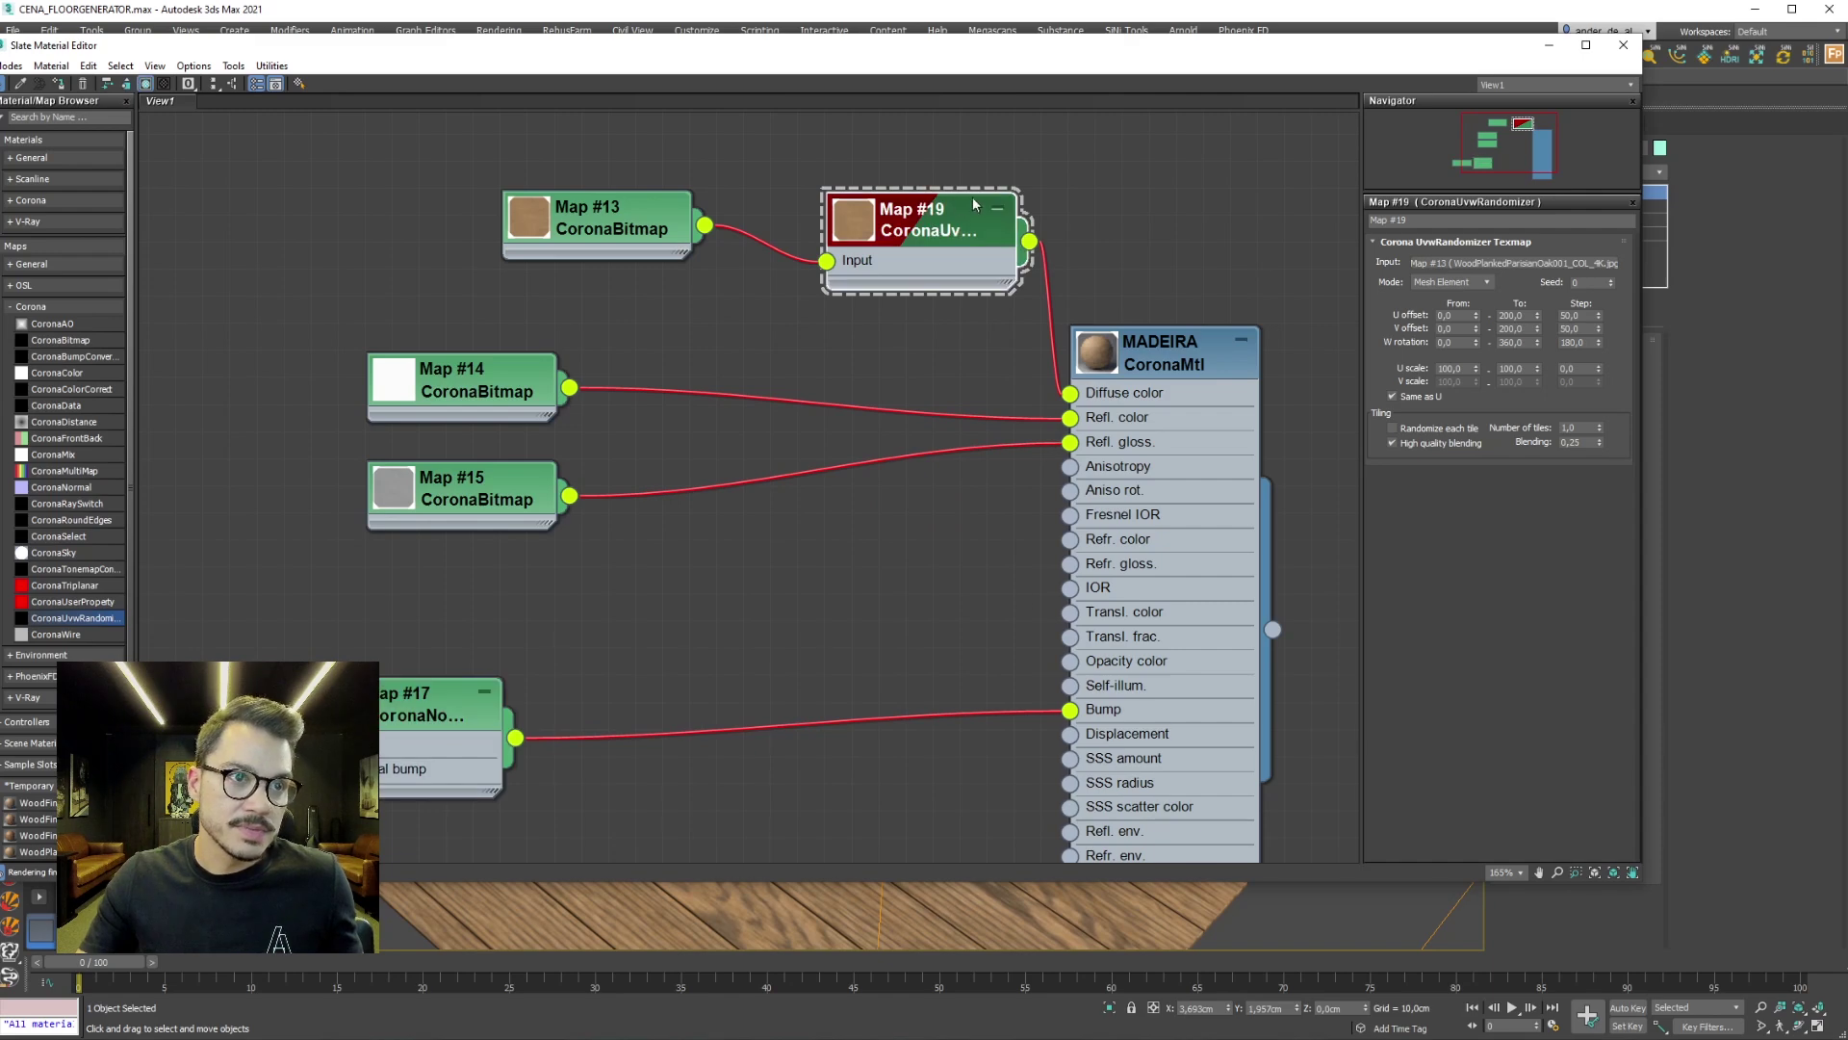
mouse_move(931, 238)
left_mouse_down("shift")
mouse_move(899, 394)
mouse_move(947, 351)
mouse_move(912, 686)
left_mouse_up("shift")
left_click(759, 333)
key("Delete")
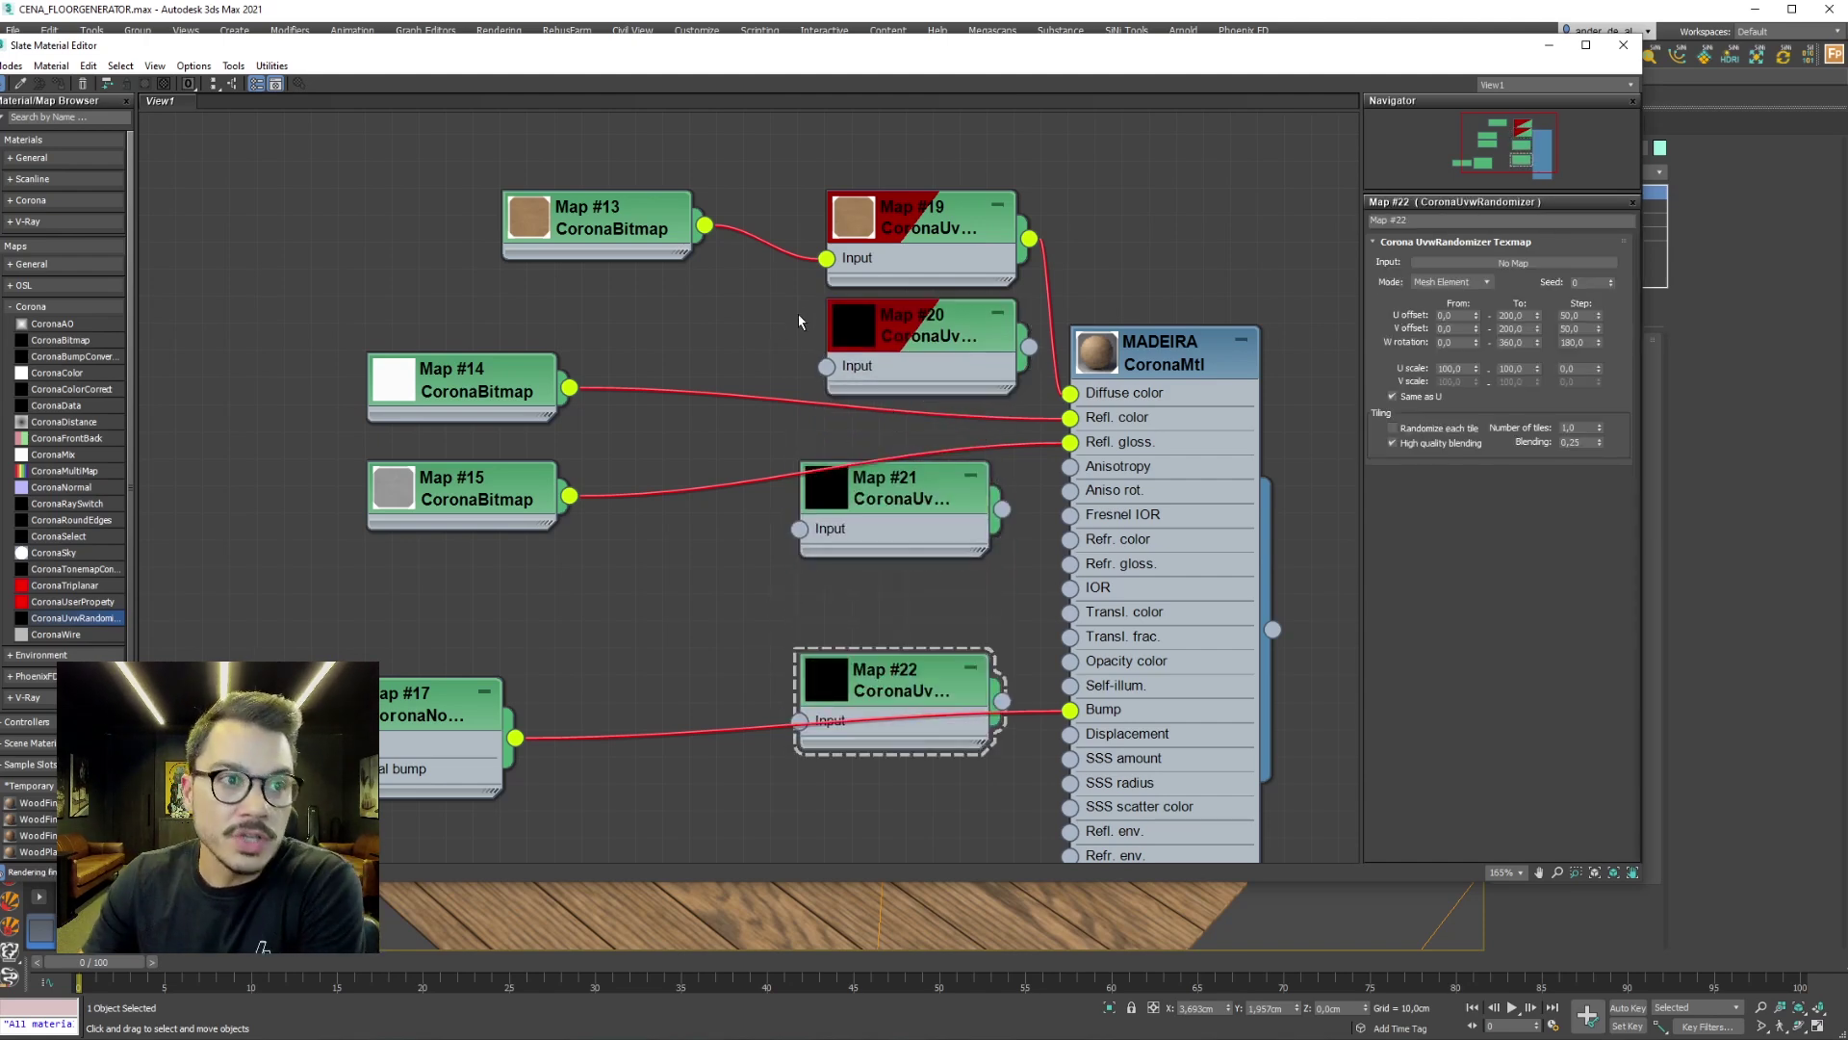
mouse_move(694, 361)
left_mouse_down()
mouse_move(747, 924)
mouse_move(776, 886)
left_mouse_up()
key("Delete")
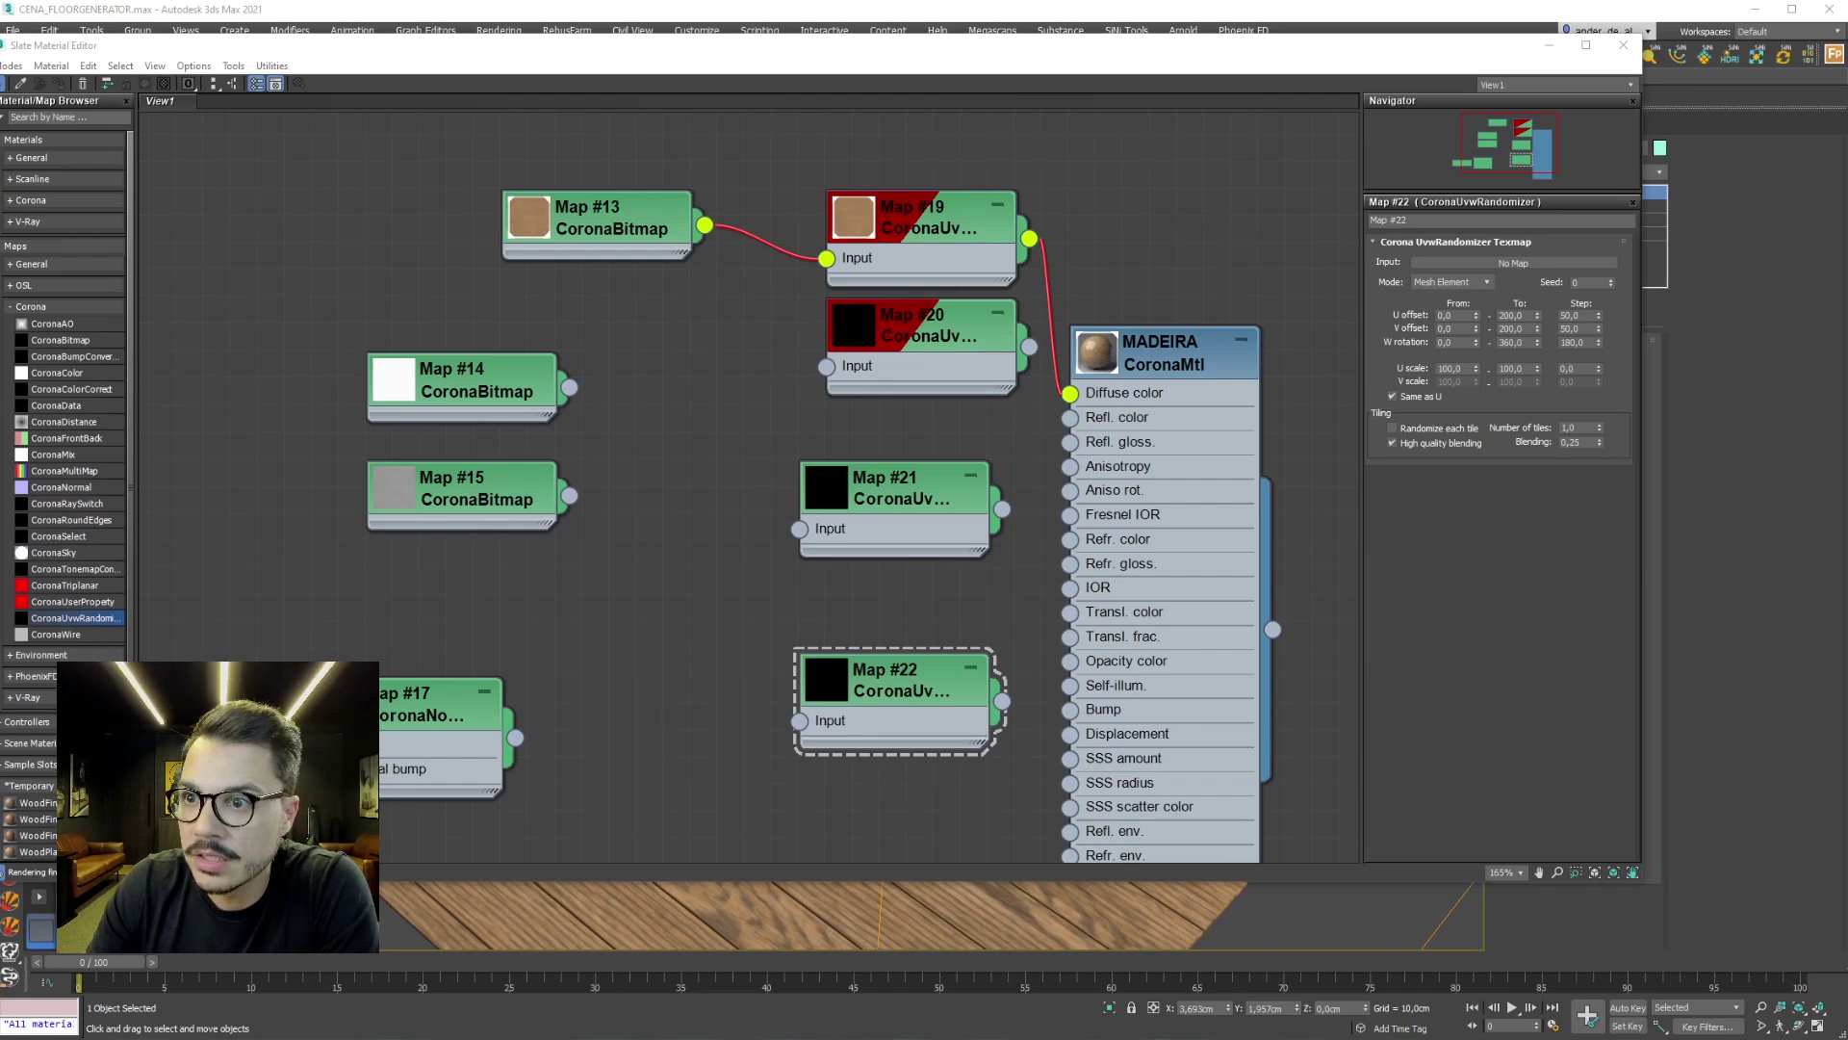
Wire Map #14, #15 and #17 through Map #20–#22 into Refl. color, Refl. gloss and Bump
mouse_move(570, 387)
left_mouse_down()
mouse_move(796, 359)
mouse_move(861, 386)
left_mouse_up()
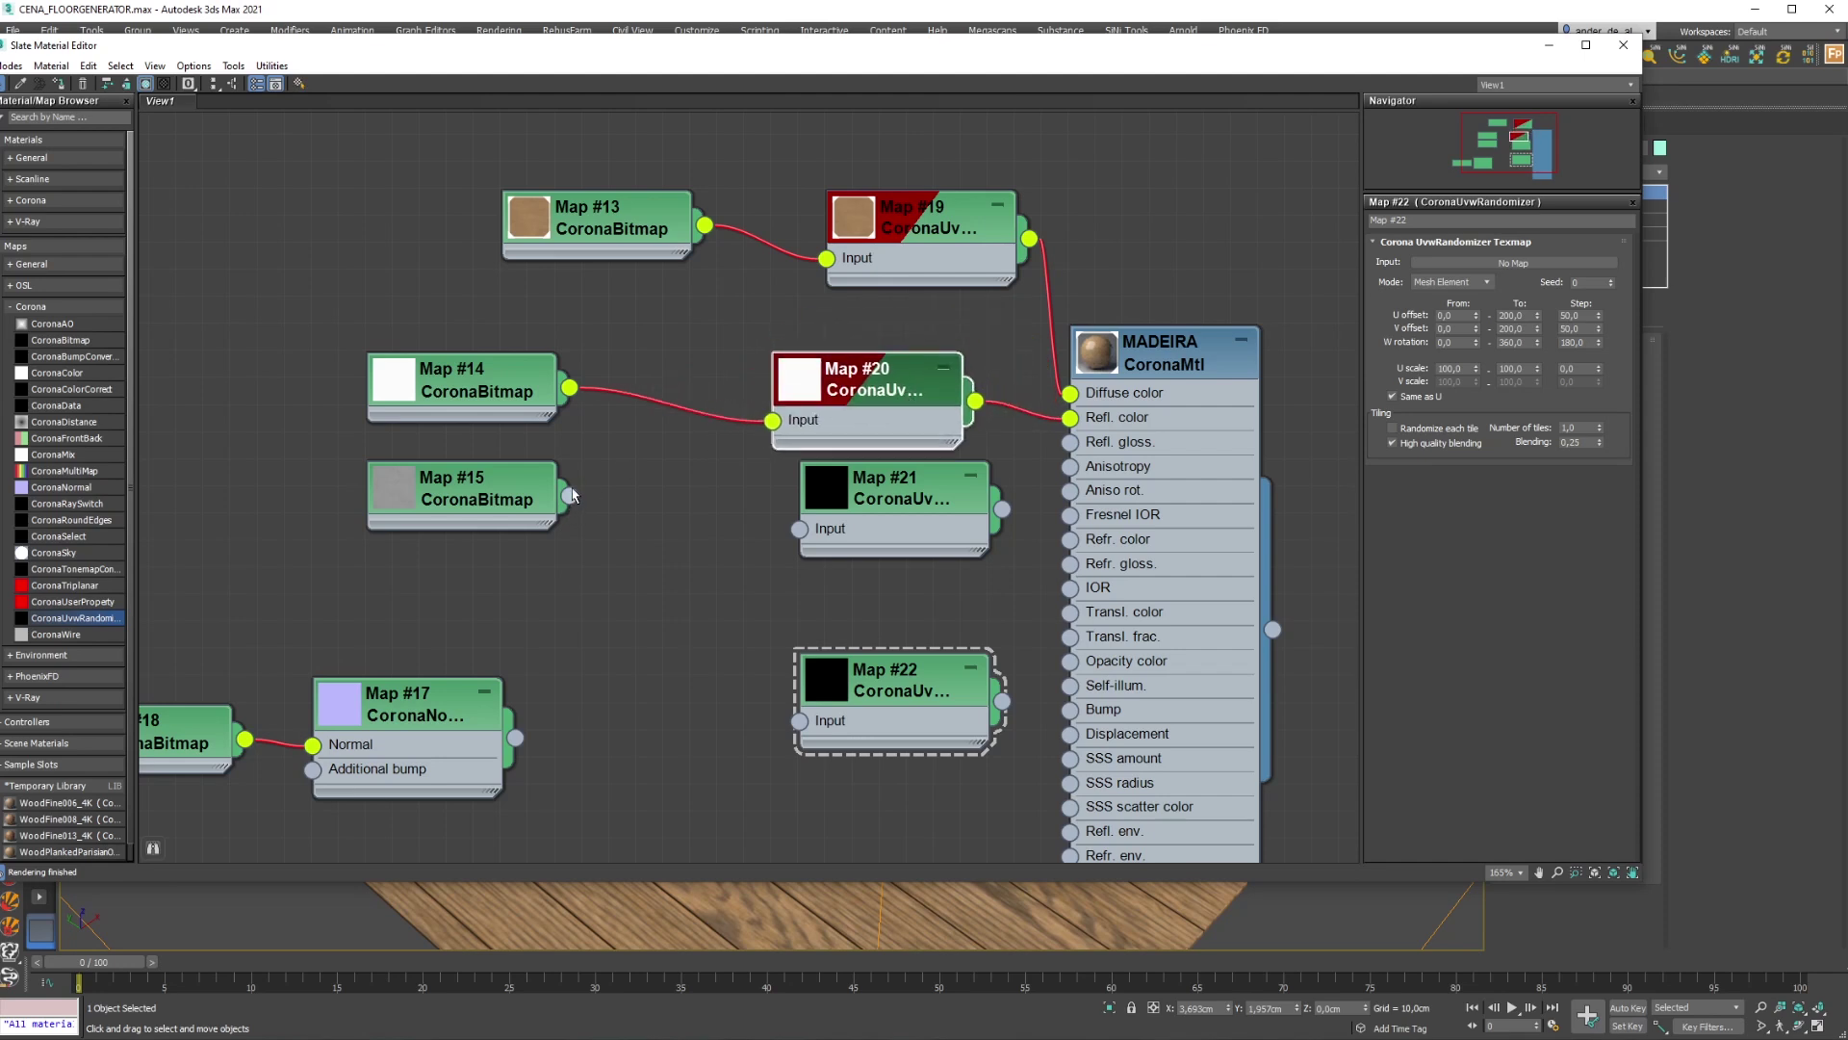
left_click_drag(754, 534, 799, 529)
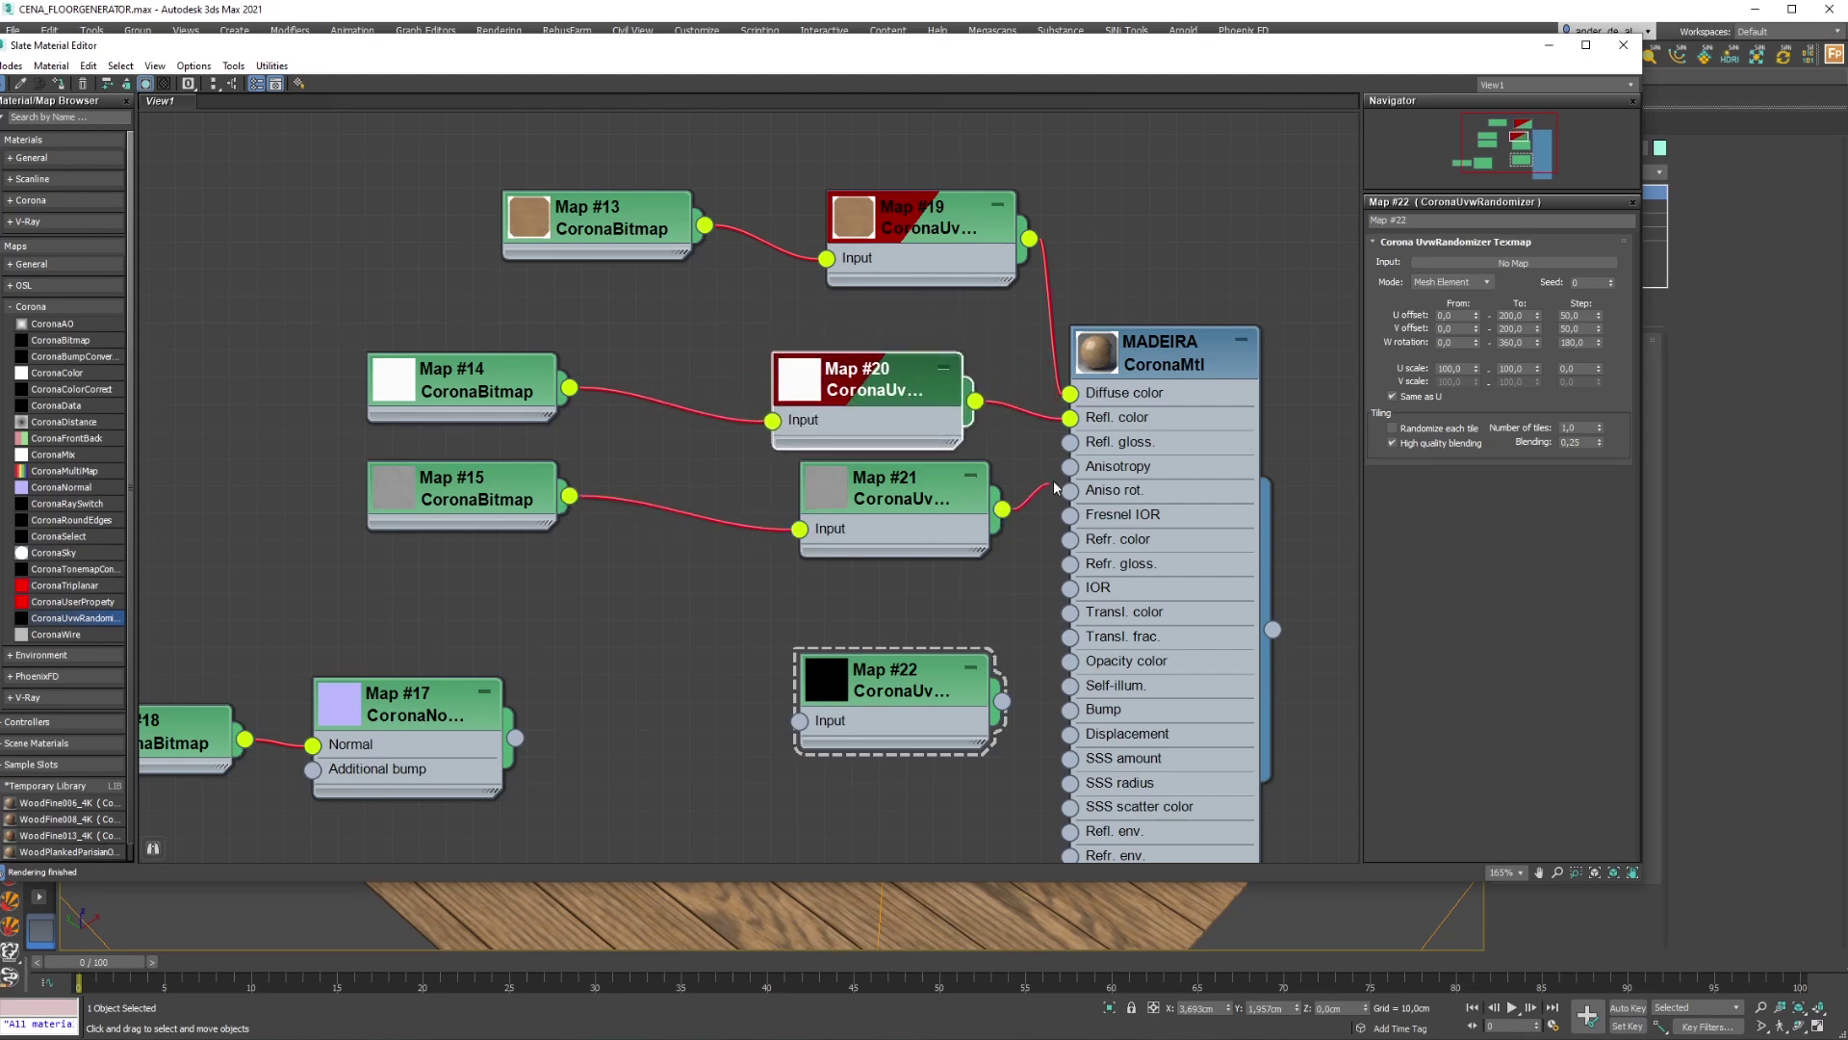
left_click_drag(515, 738, 800, 721)
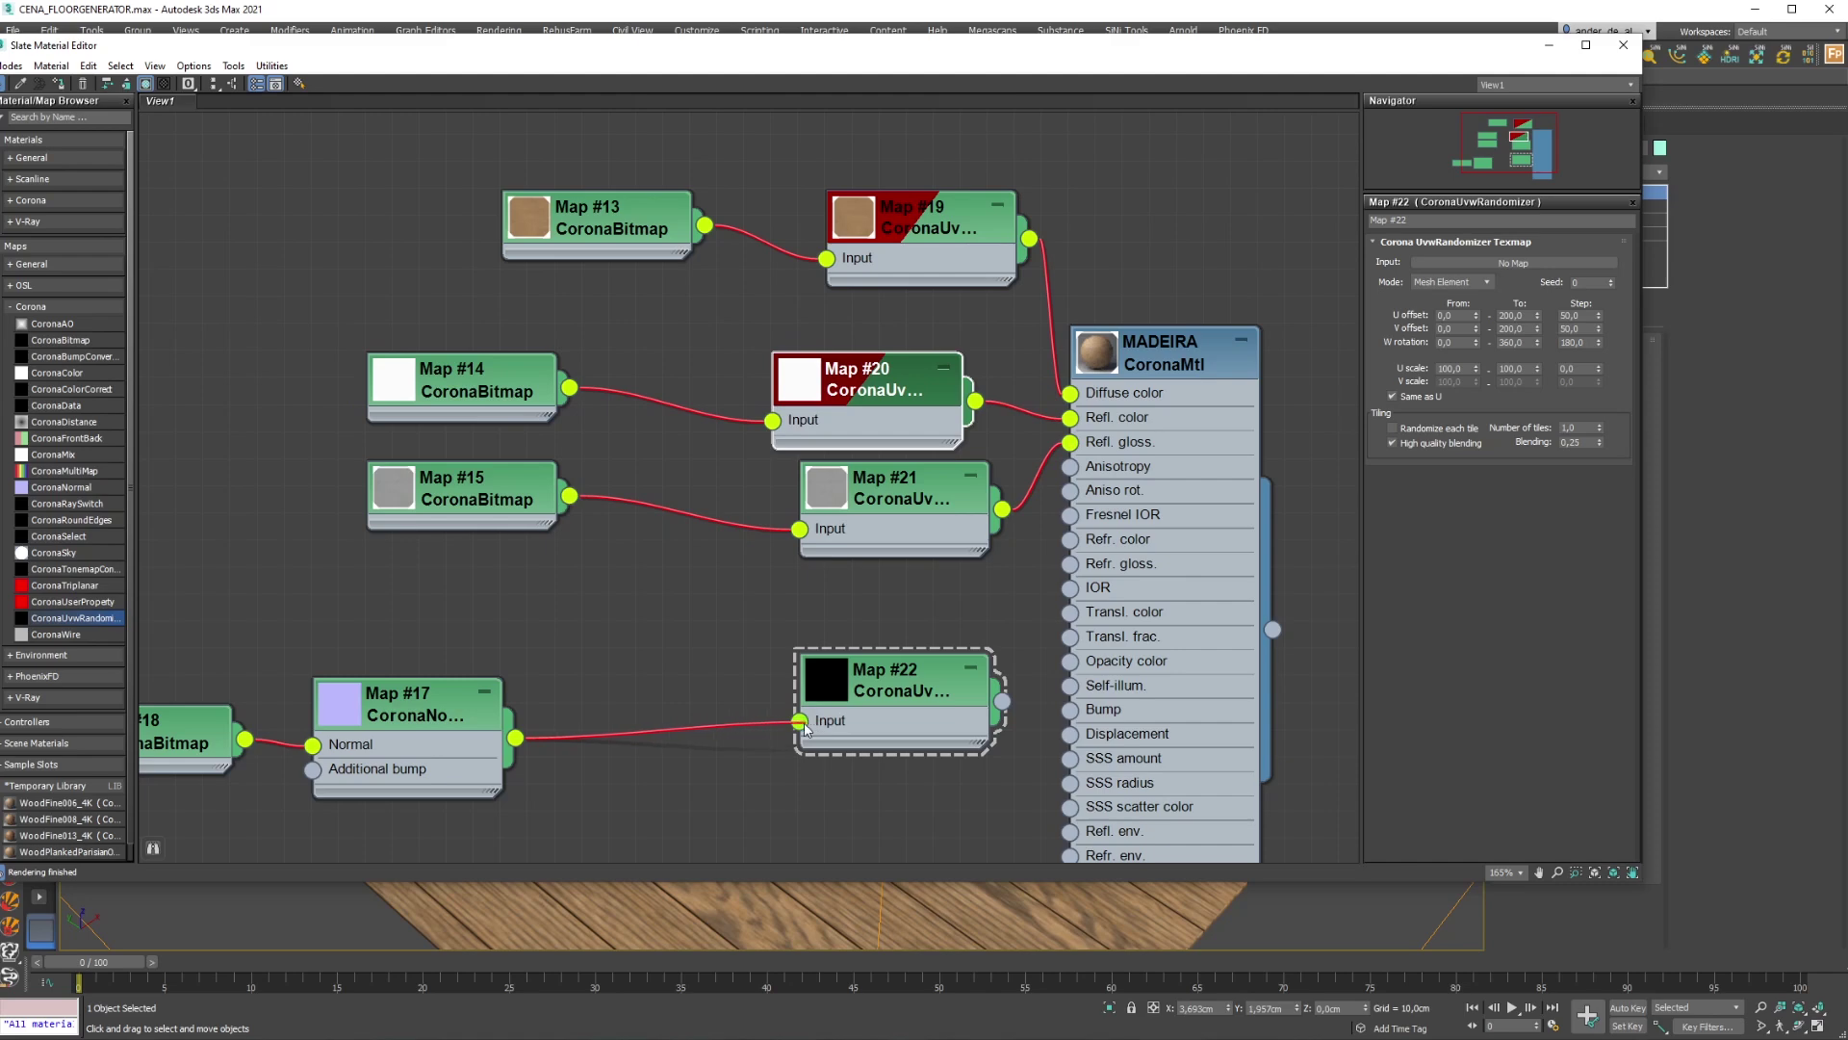
left_click_drag(1039, 710, 1071, 710)
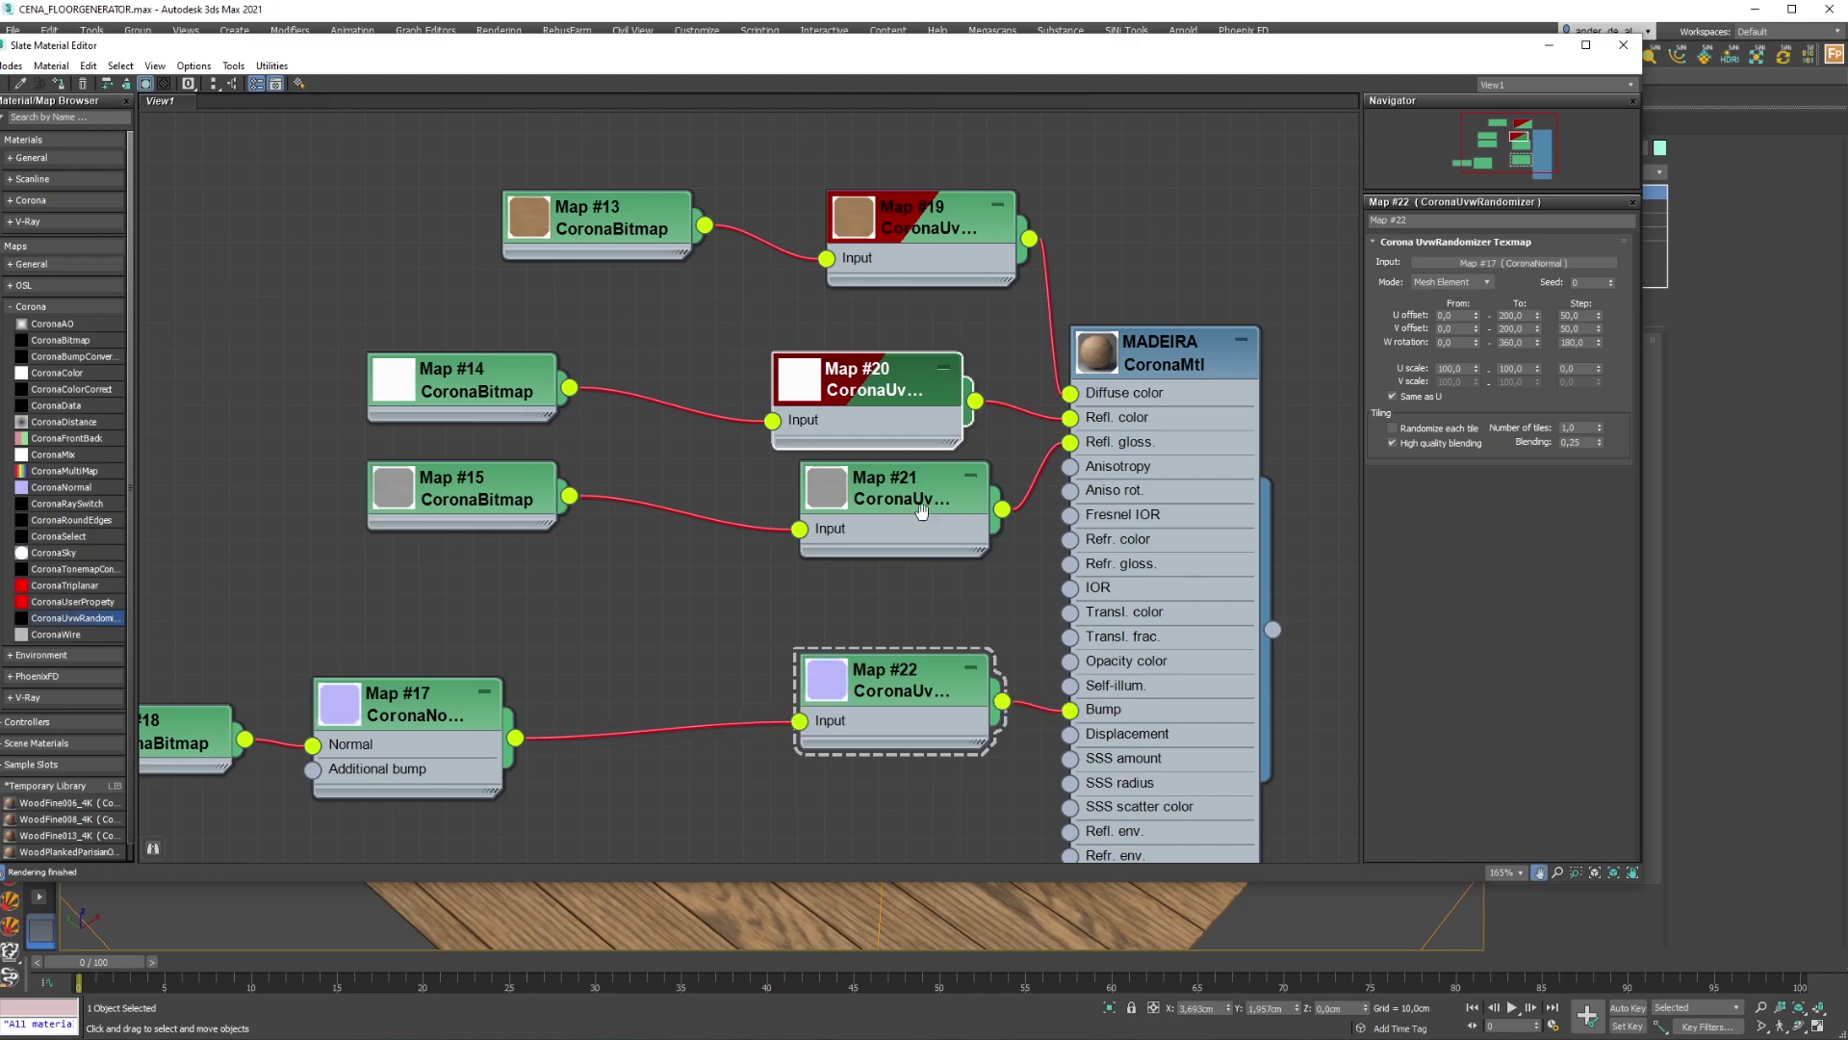
middle_click_drag(921, 511, 1111, 525)
left_click_drag(1066, 397, 1093, 397)
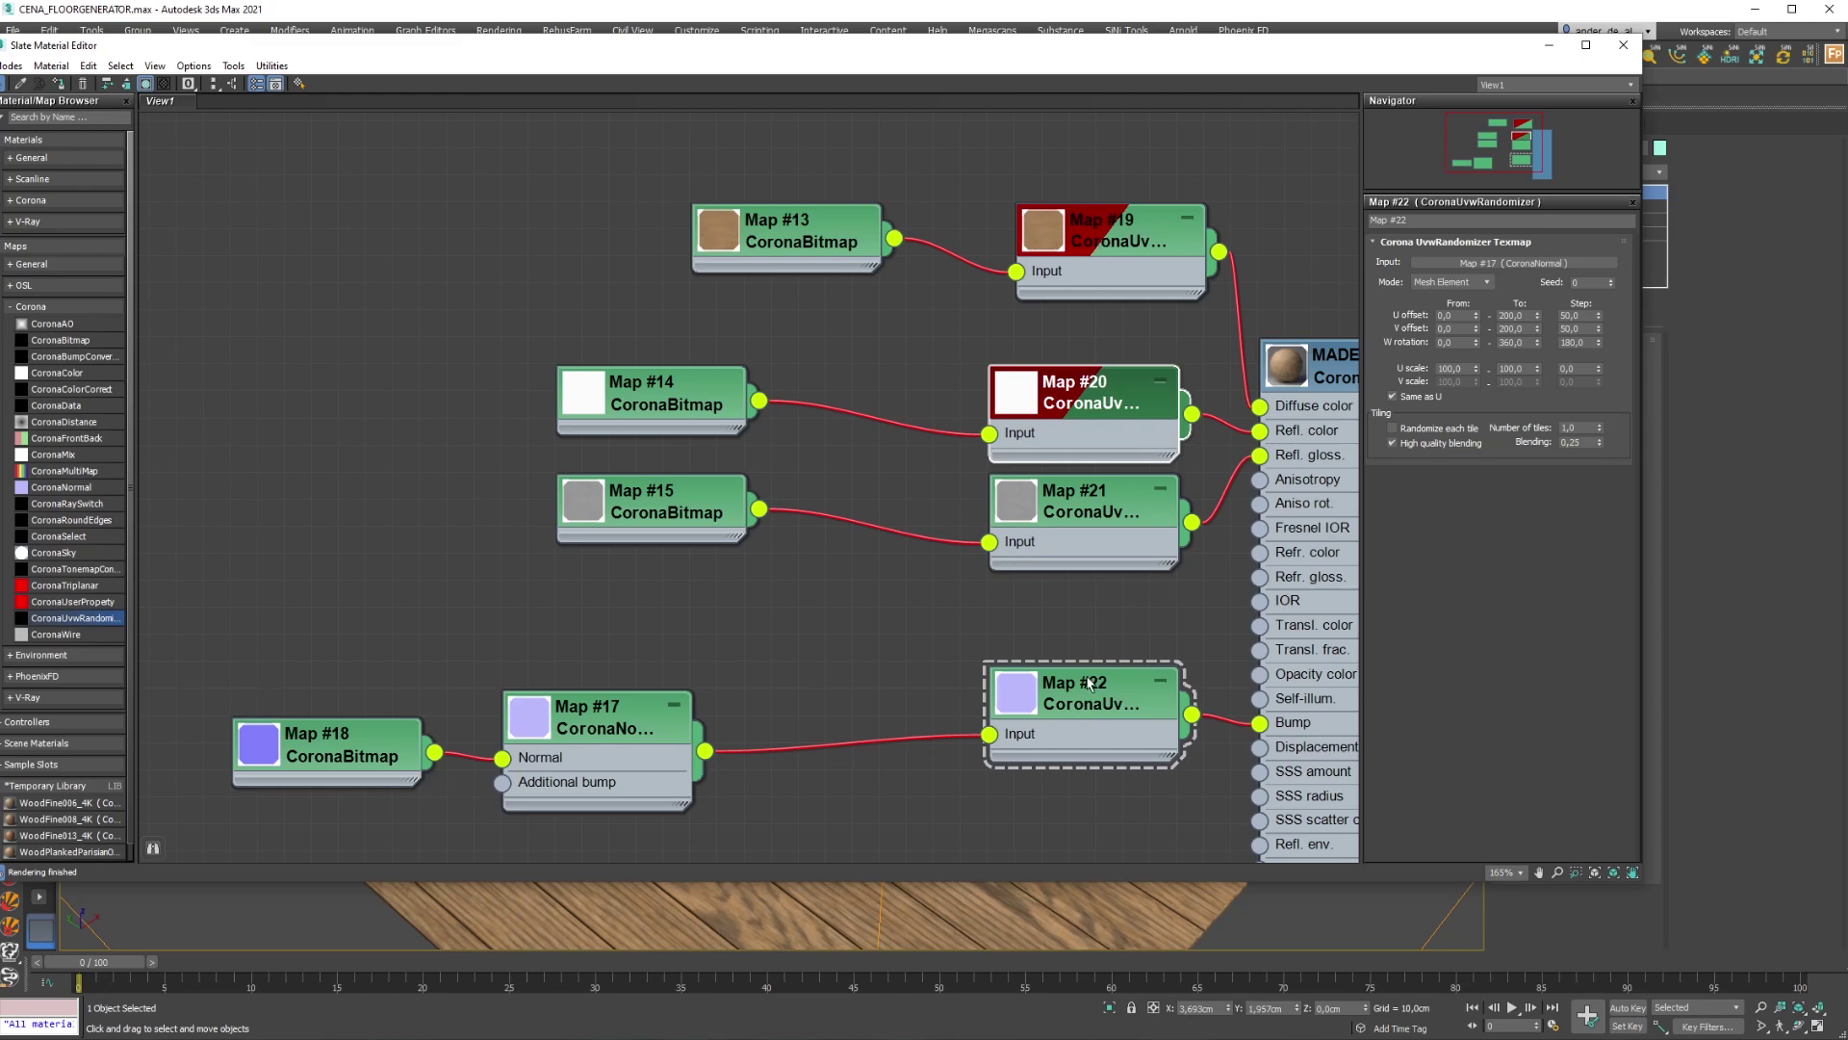
middle_click_drag(1089, 683, 1040, 676)
left_click_drag(1066, 199, 1011, 224)
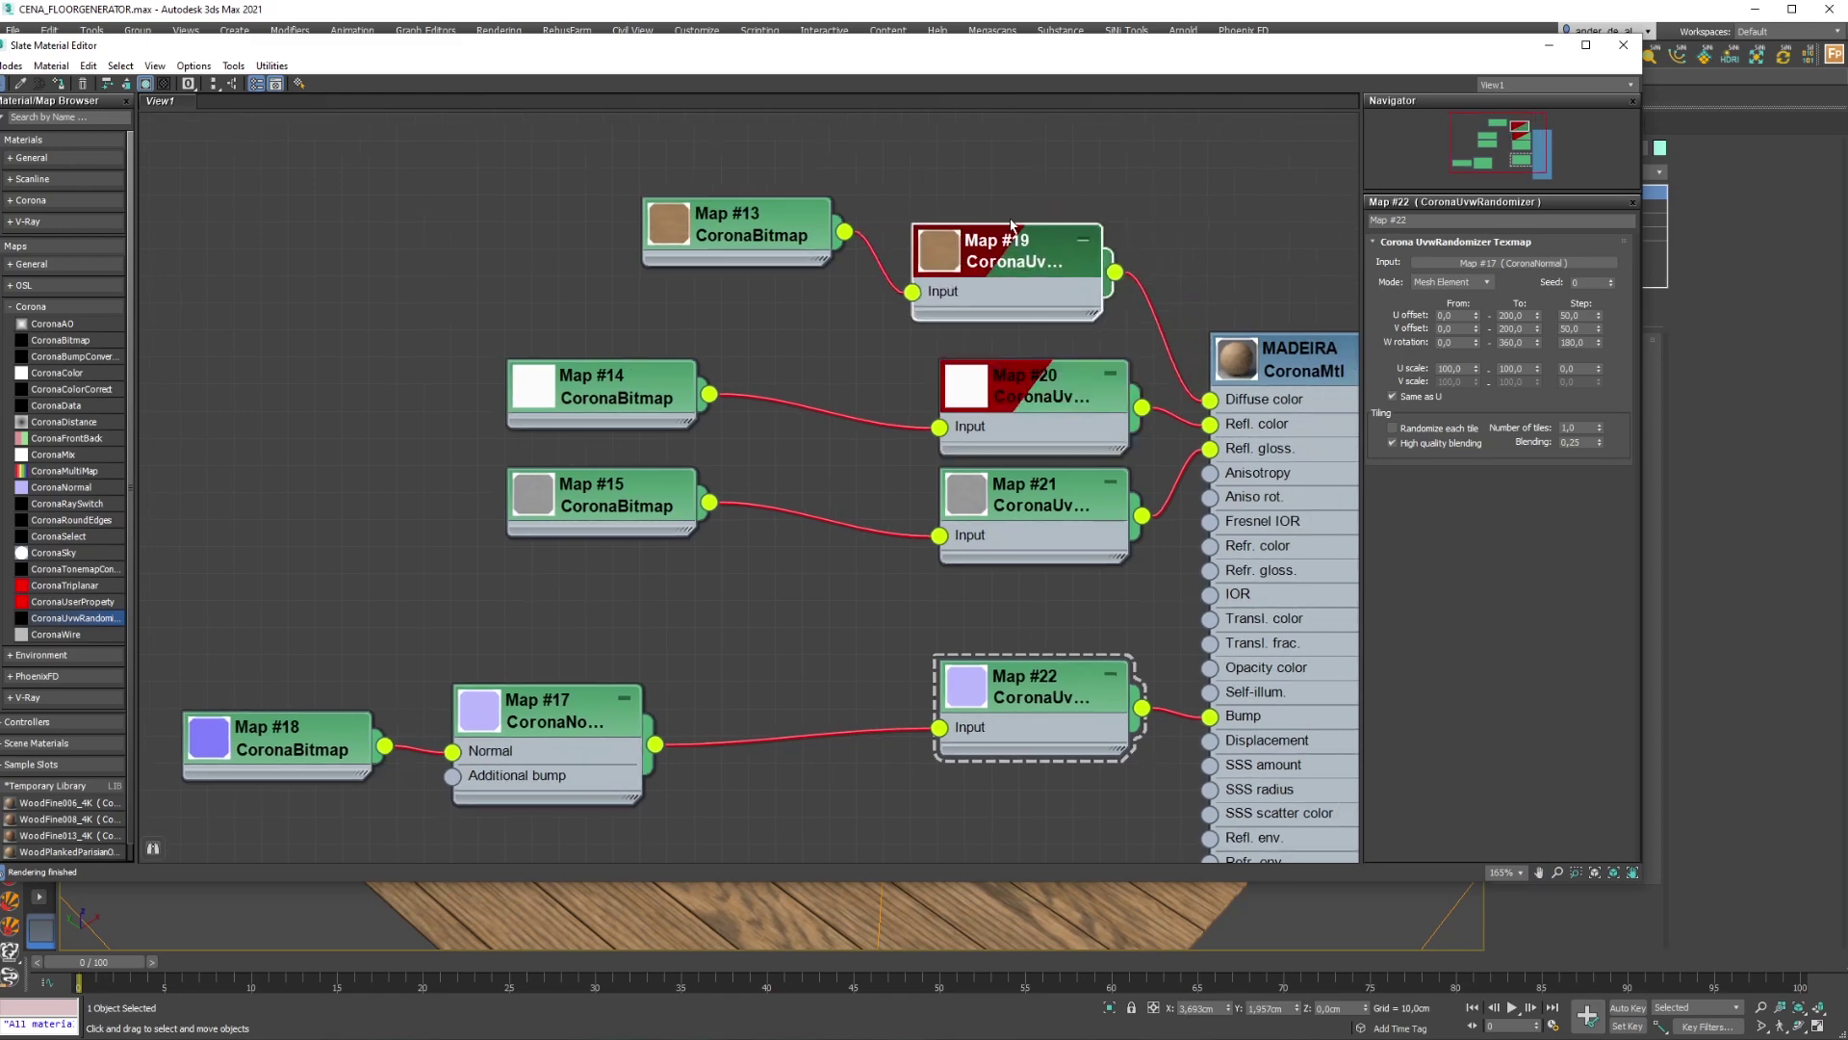
Inspect the Map #20, #21 and #22 randomizer settings, undoing two changes
left_click(1061, 400)
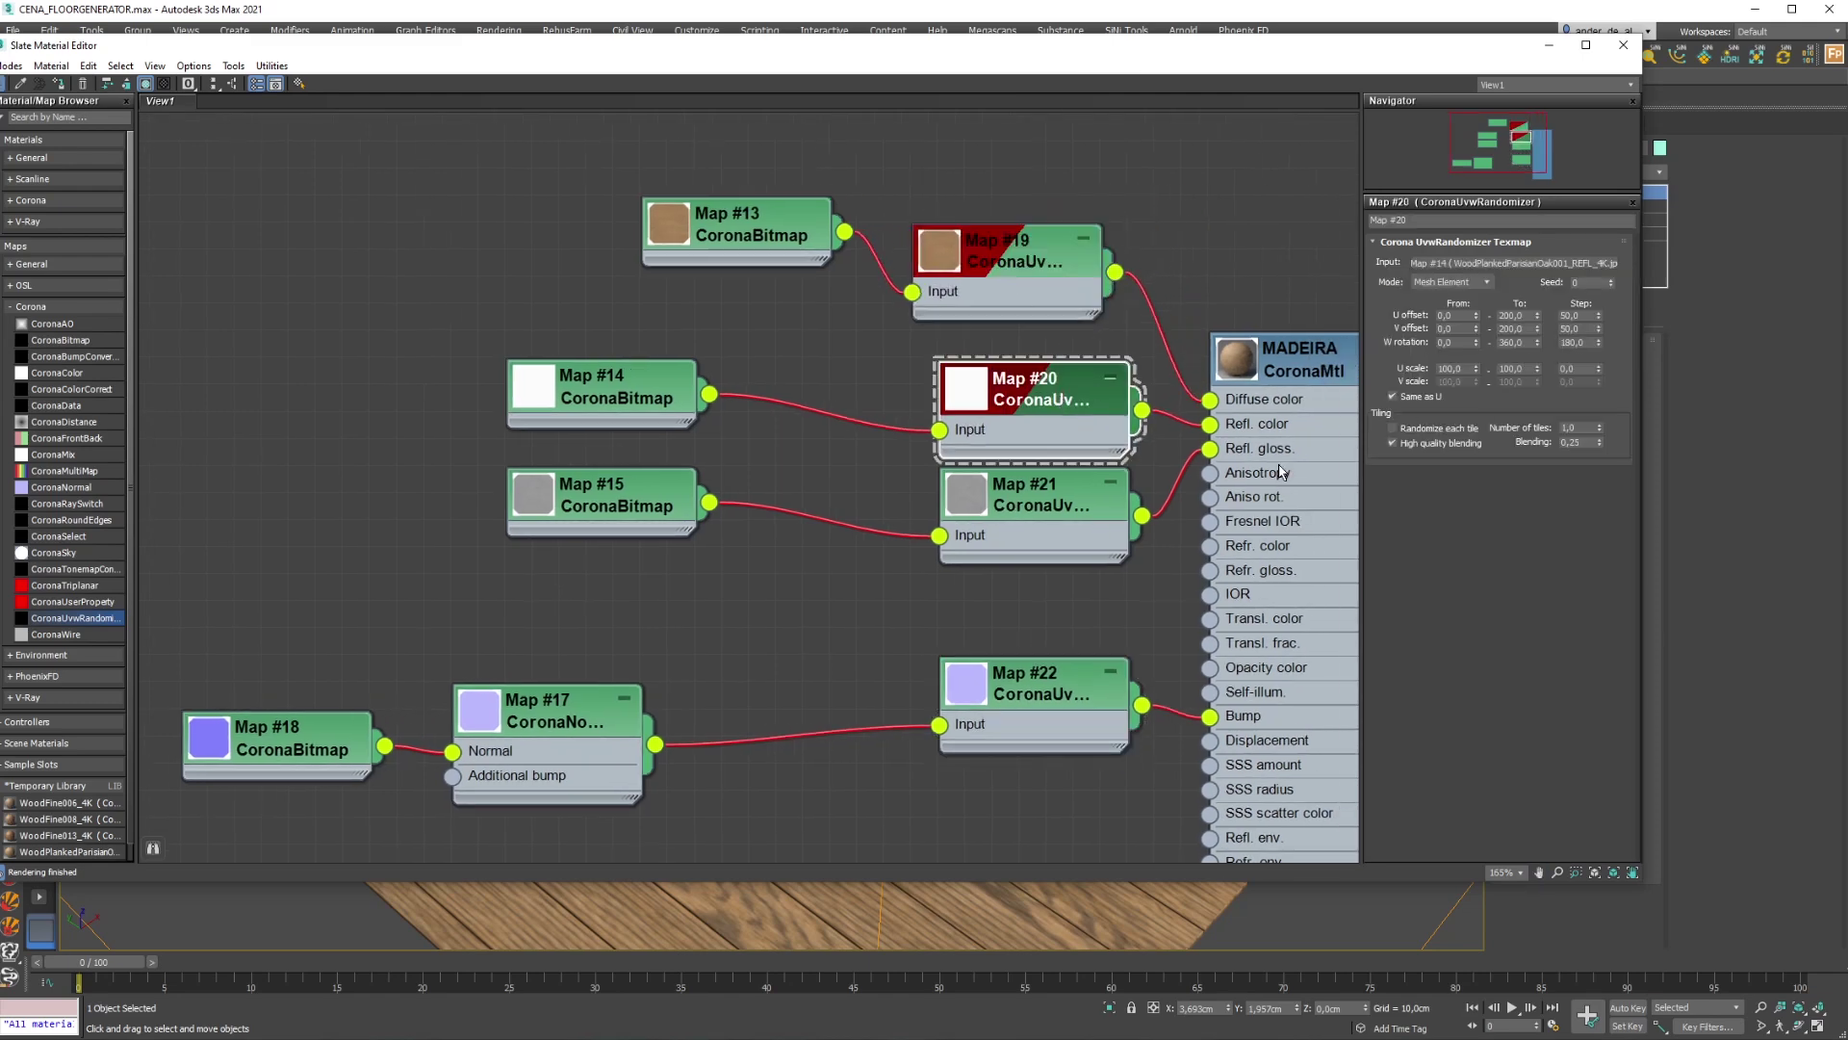
left_click(1037, 506)
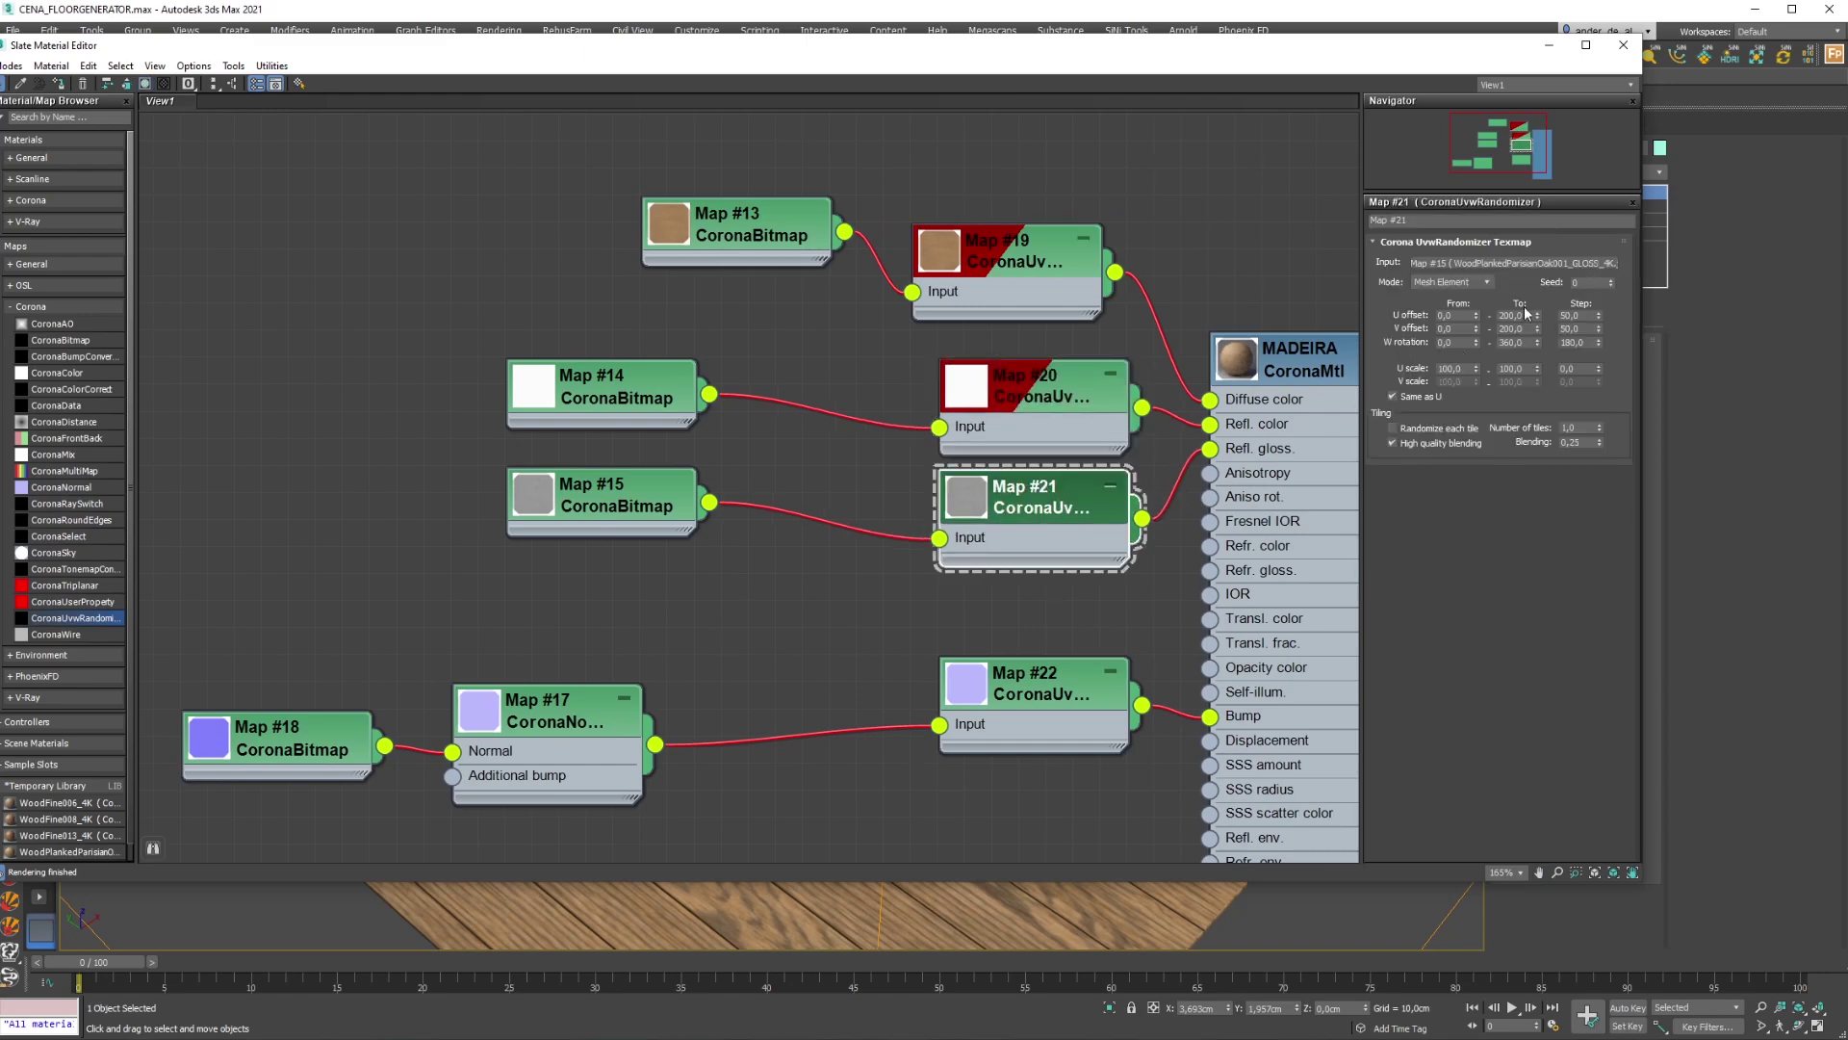
left_click(1052, 714)
key("ctrl+z")
key("ctrl+z")
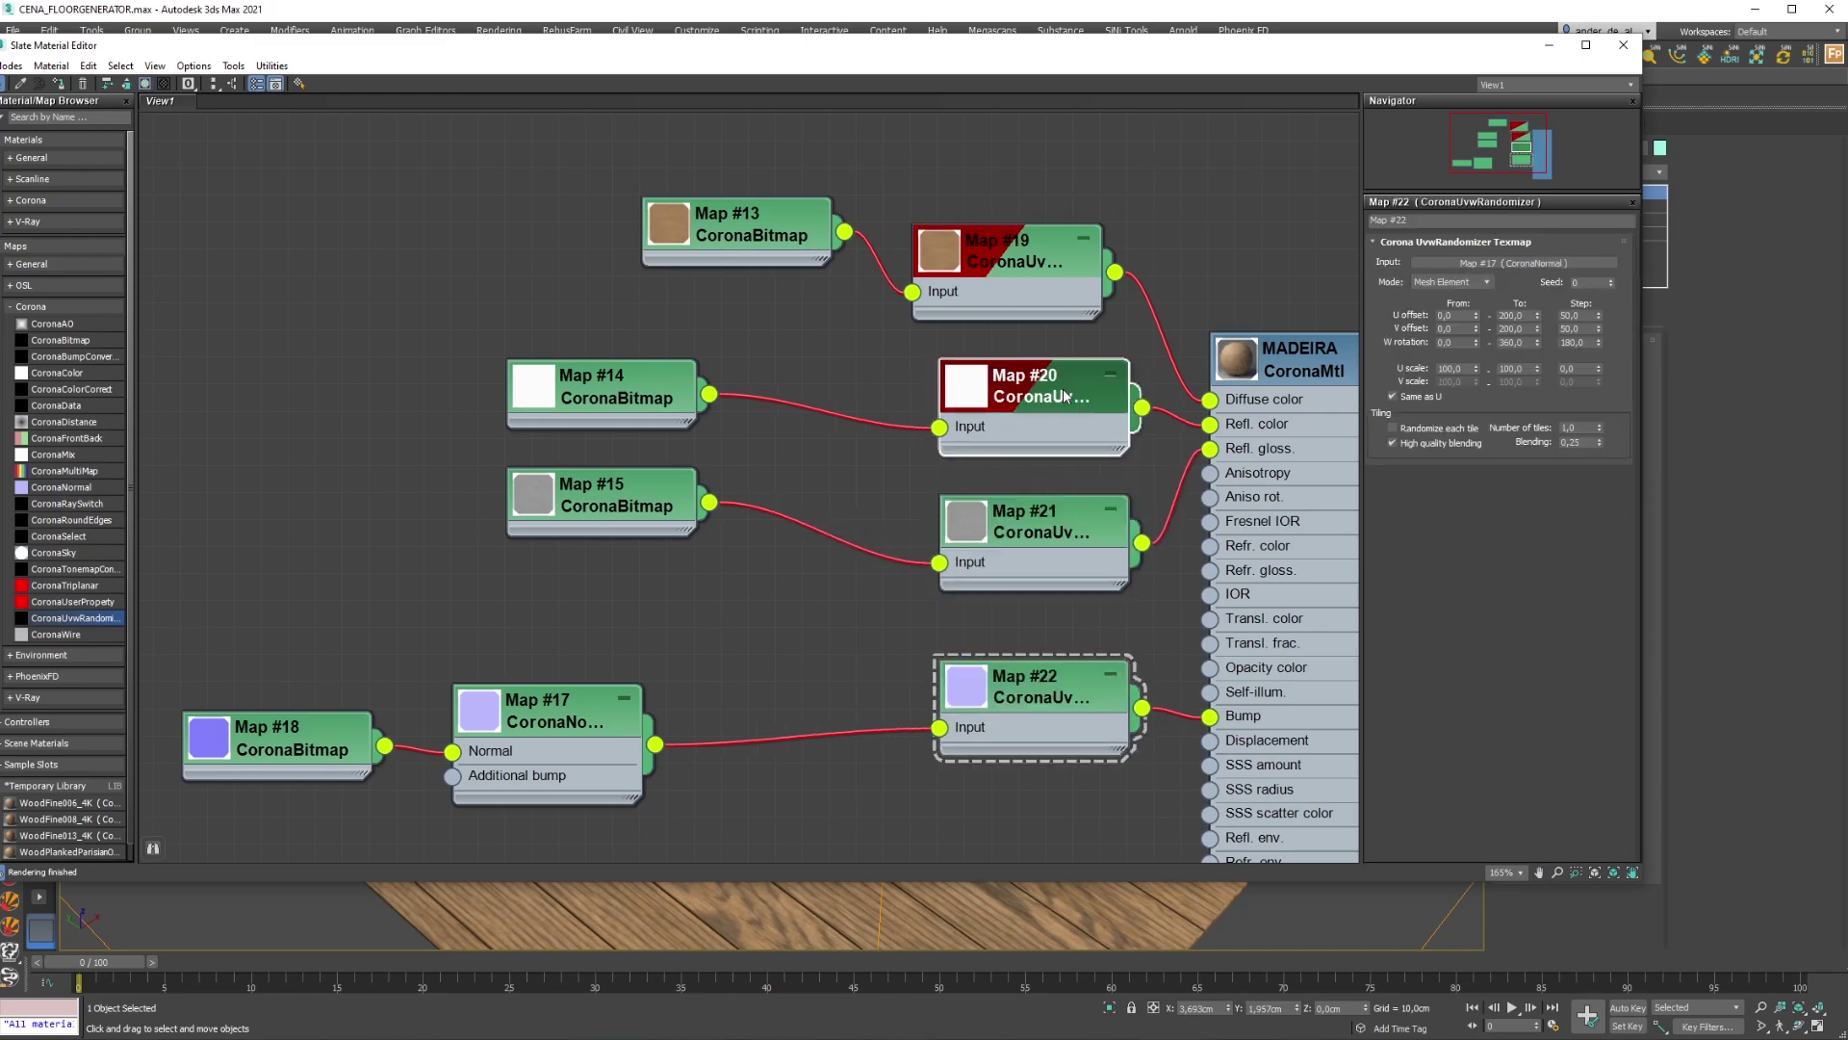
key("ctrl+z")
key("ctrl+z")
Hide Slate and start an interactive Corona render of the plank floor
left_click(1549, 46)
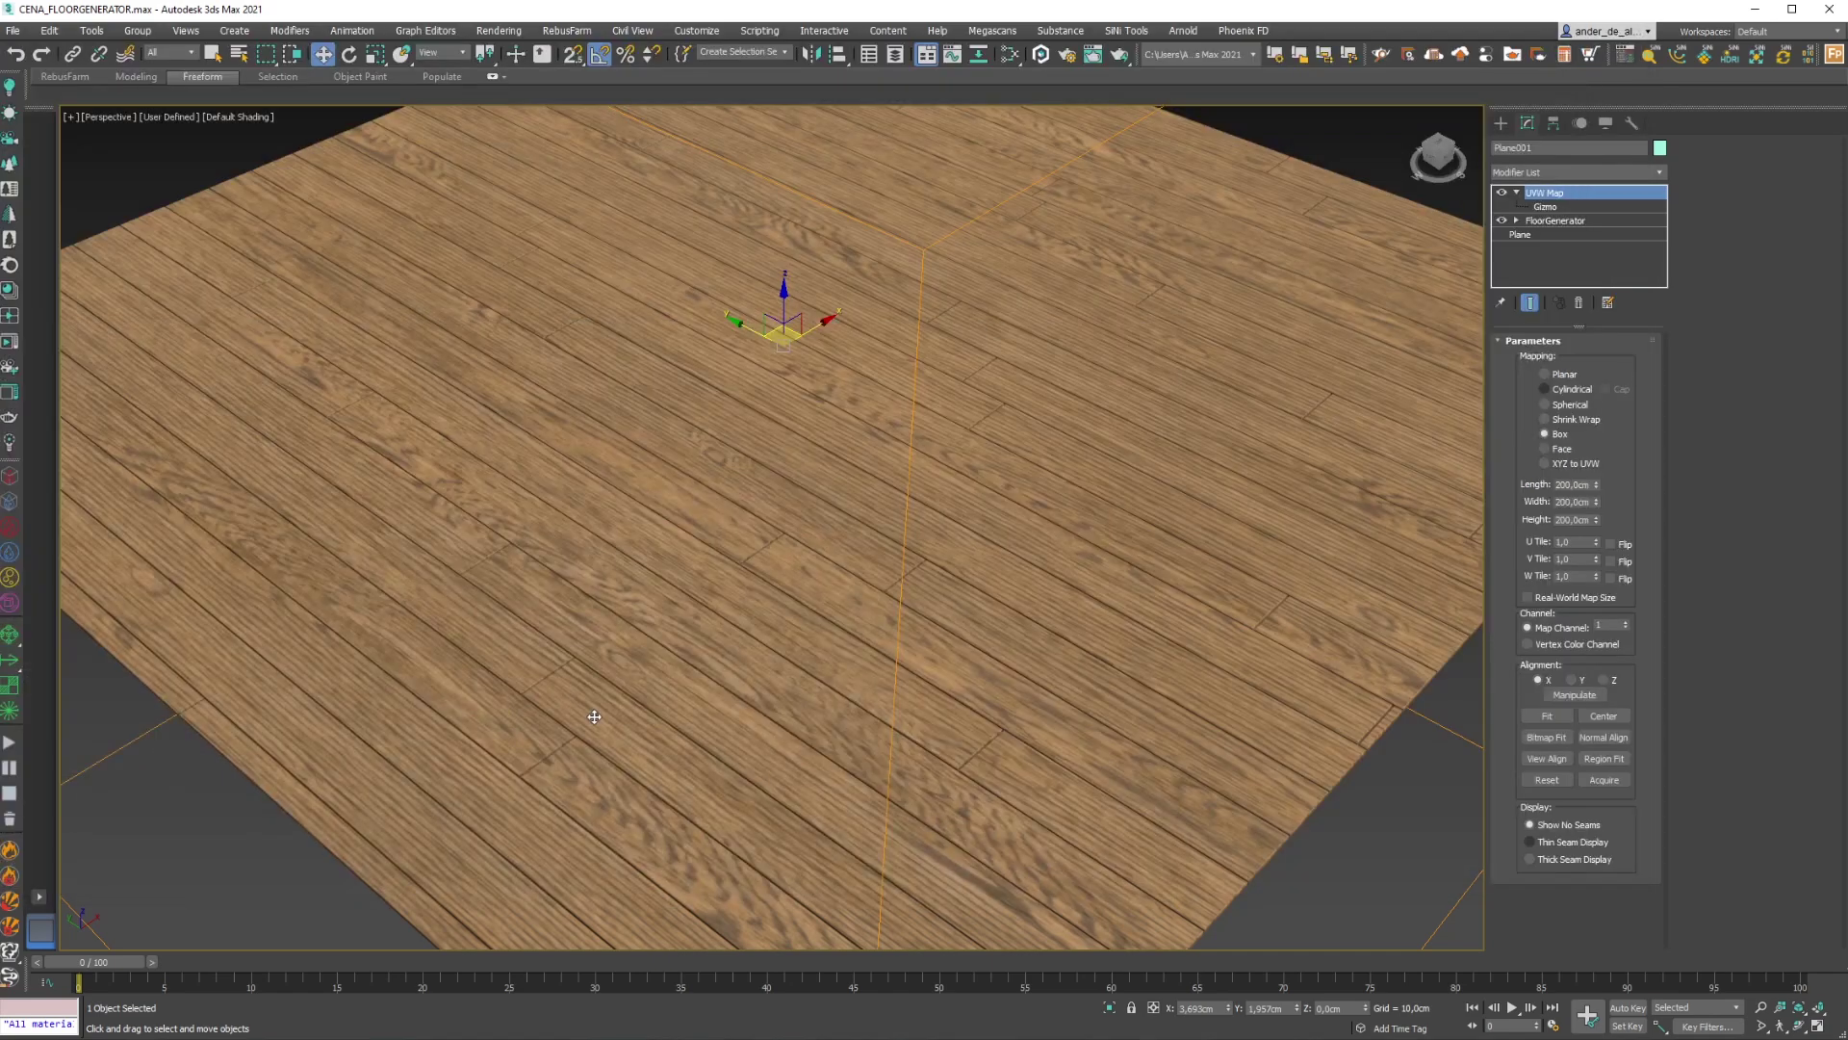
left_click(9, 344)
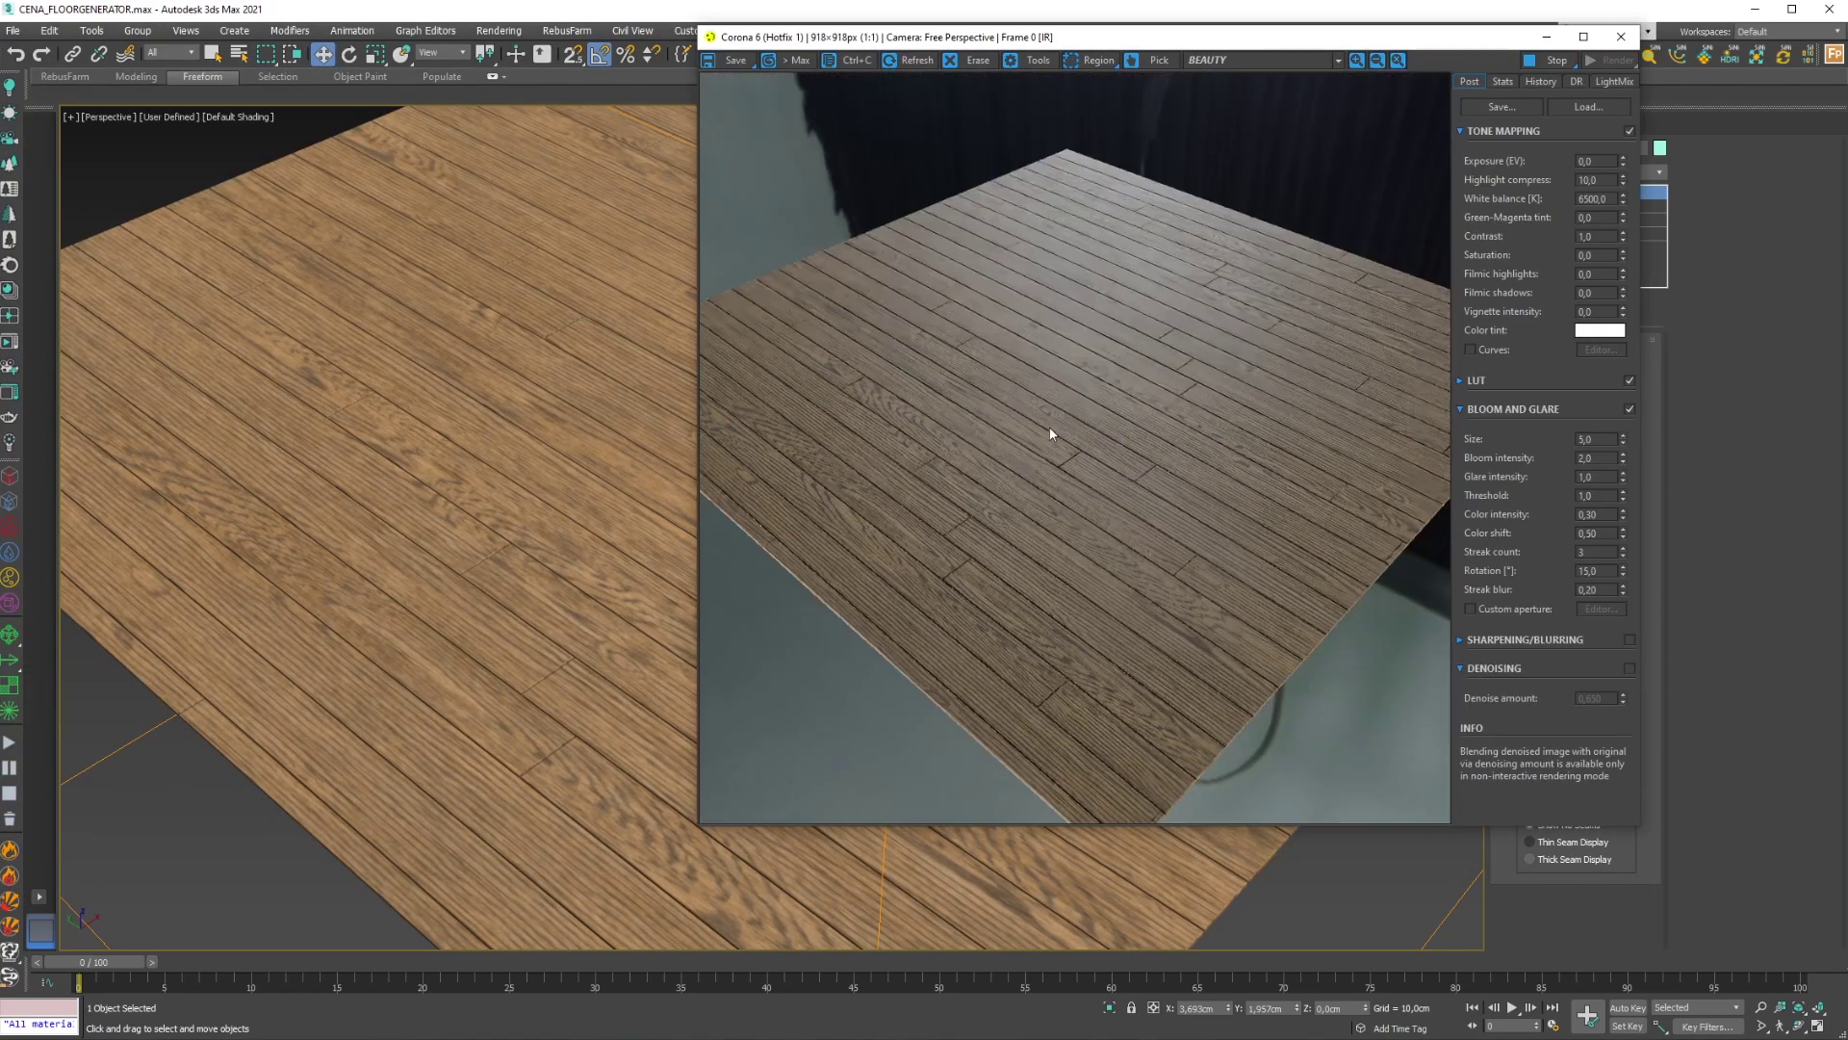
scroll(1059, 414, "up", 2)
scroll(1034, 383, "down", 2)
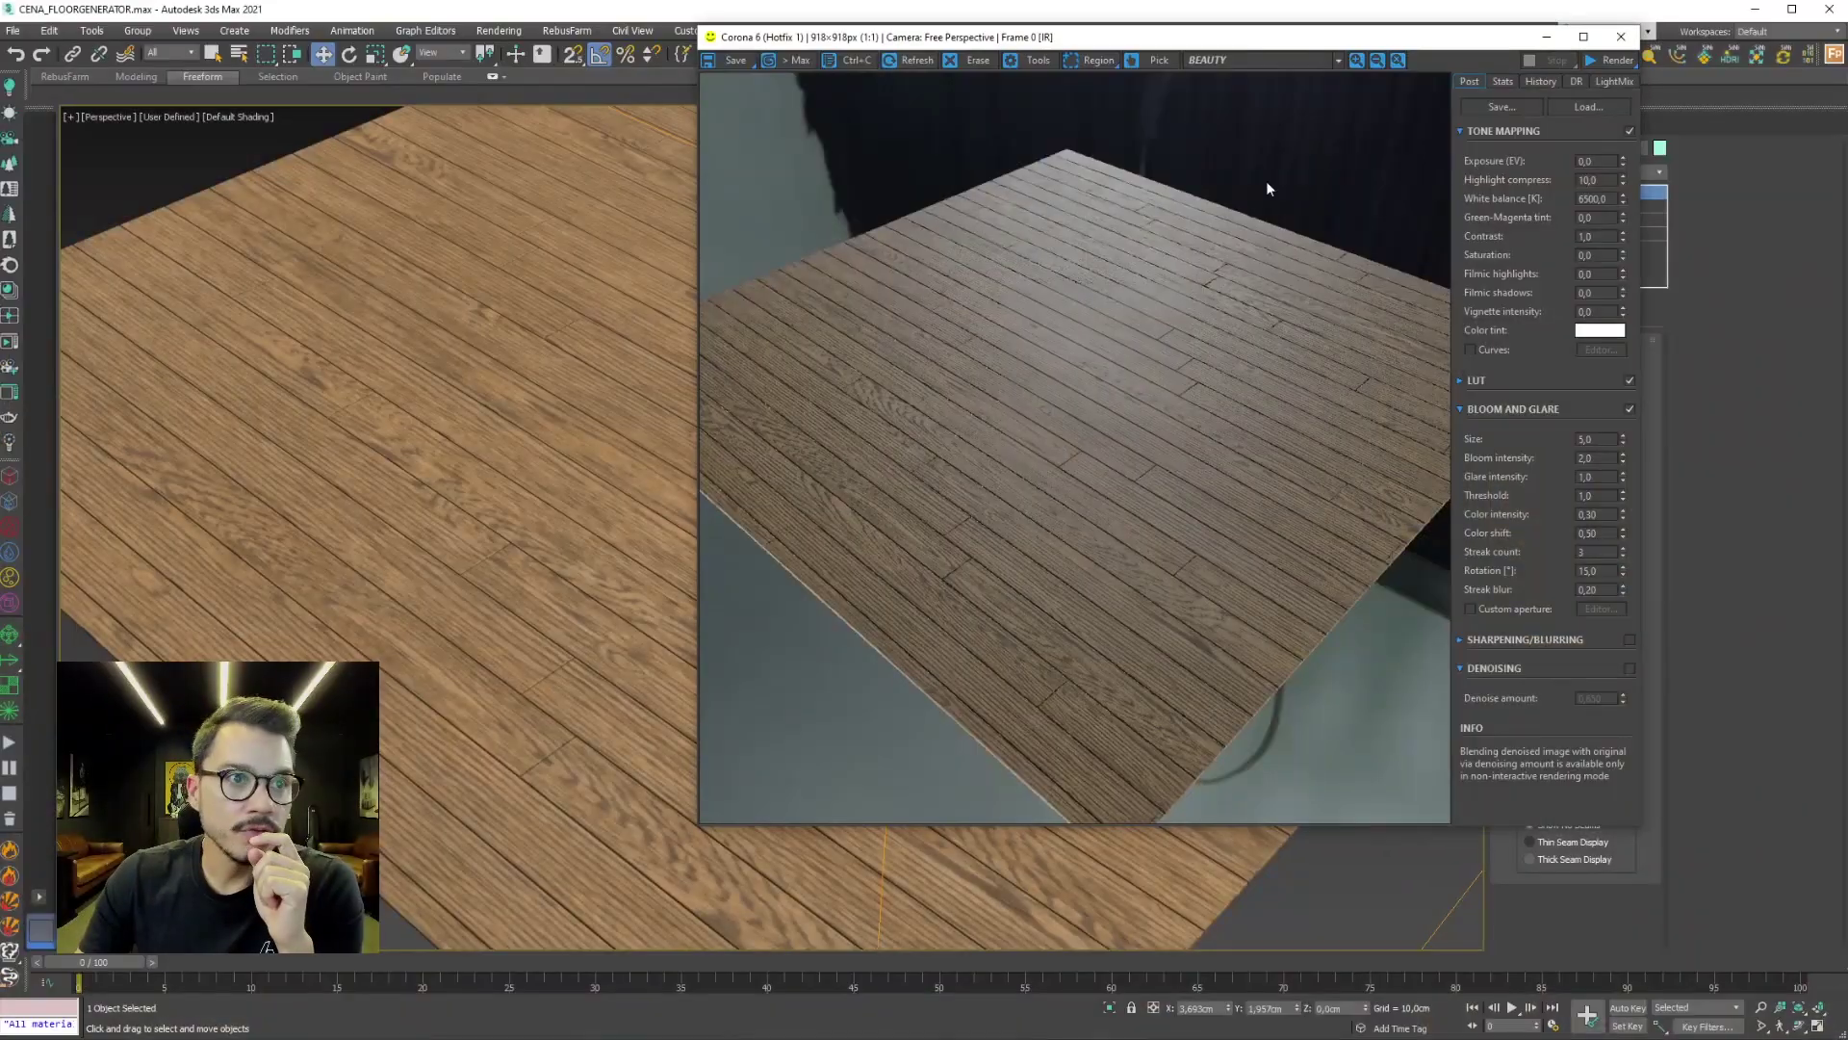
Add a CoronaMultiMap node in the maximized Slate Material Editor next to the MADEIRA material
left_click(1608, 36)
left_click(1319, 145)
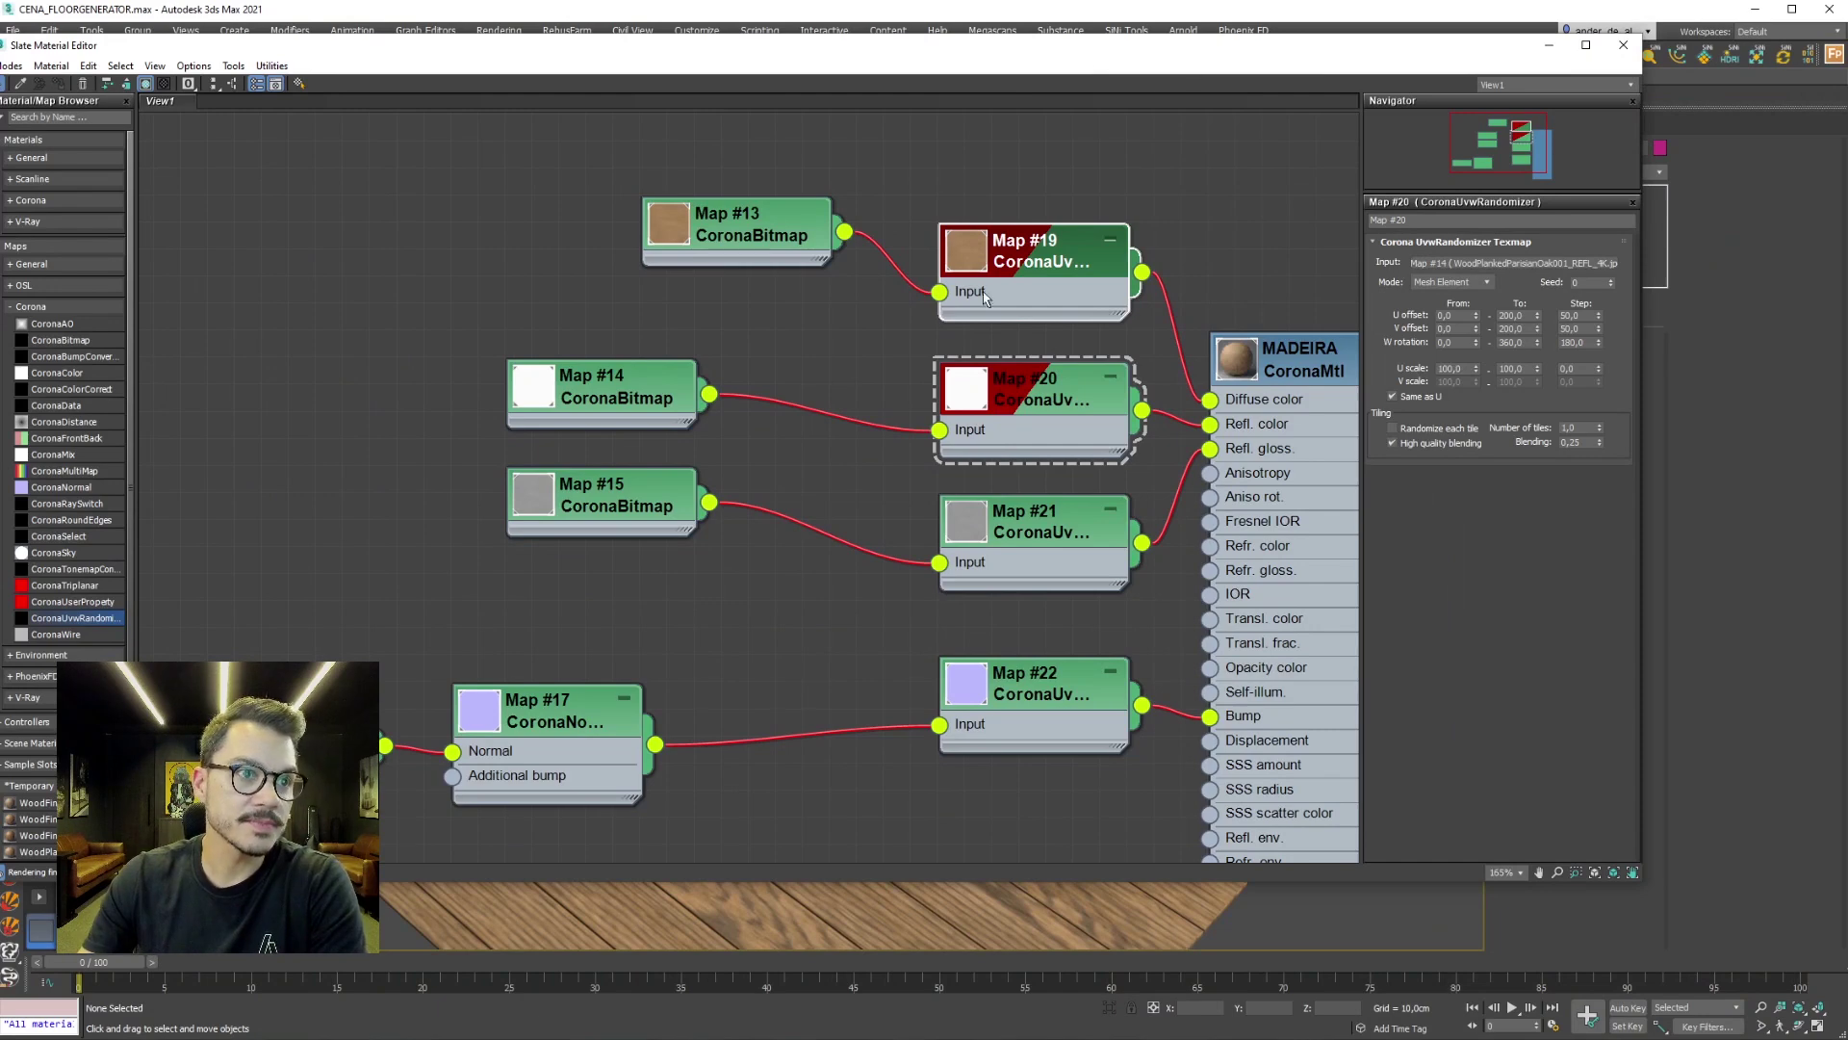
middle_click_drag(784, 434, 781, 434)
double_click(1075, 54)
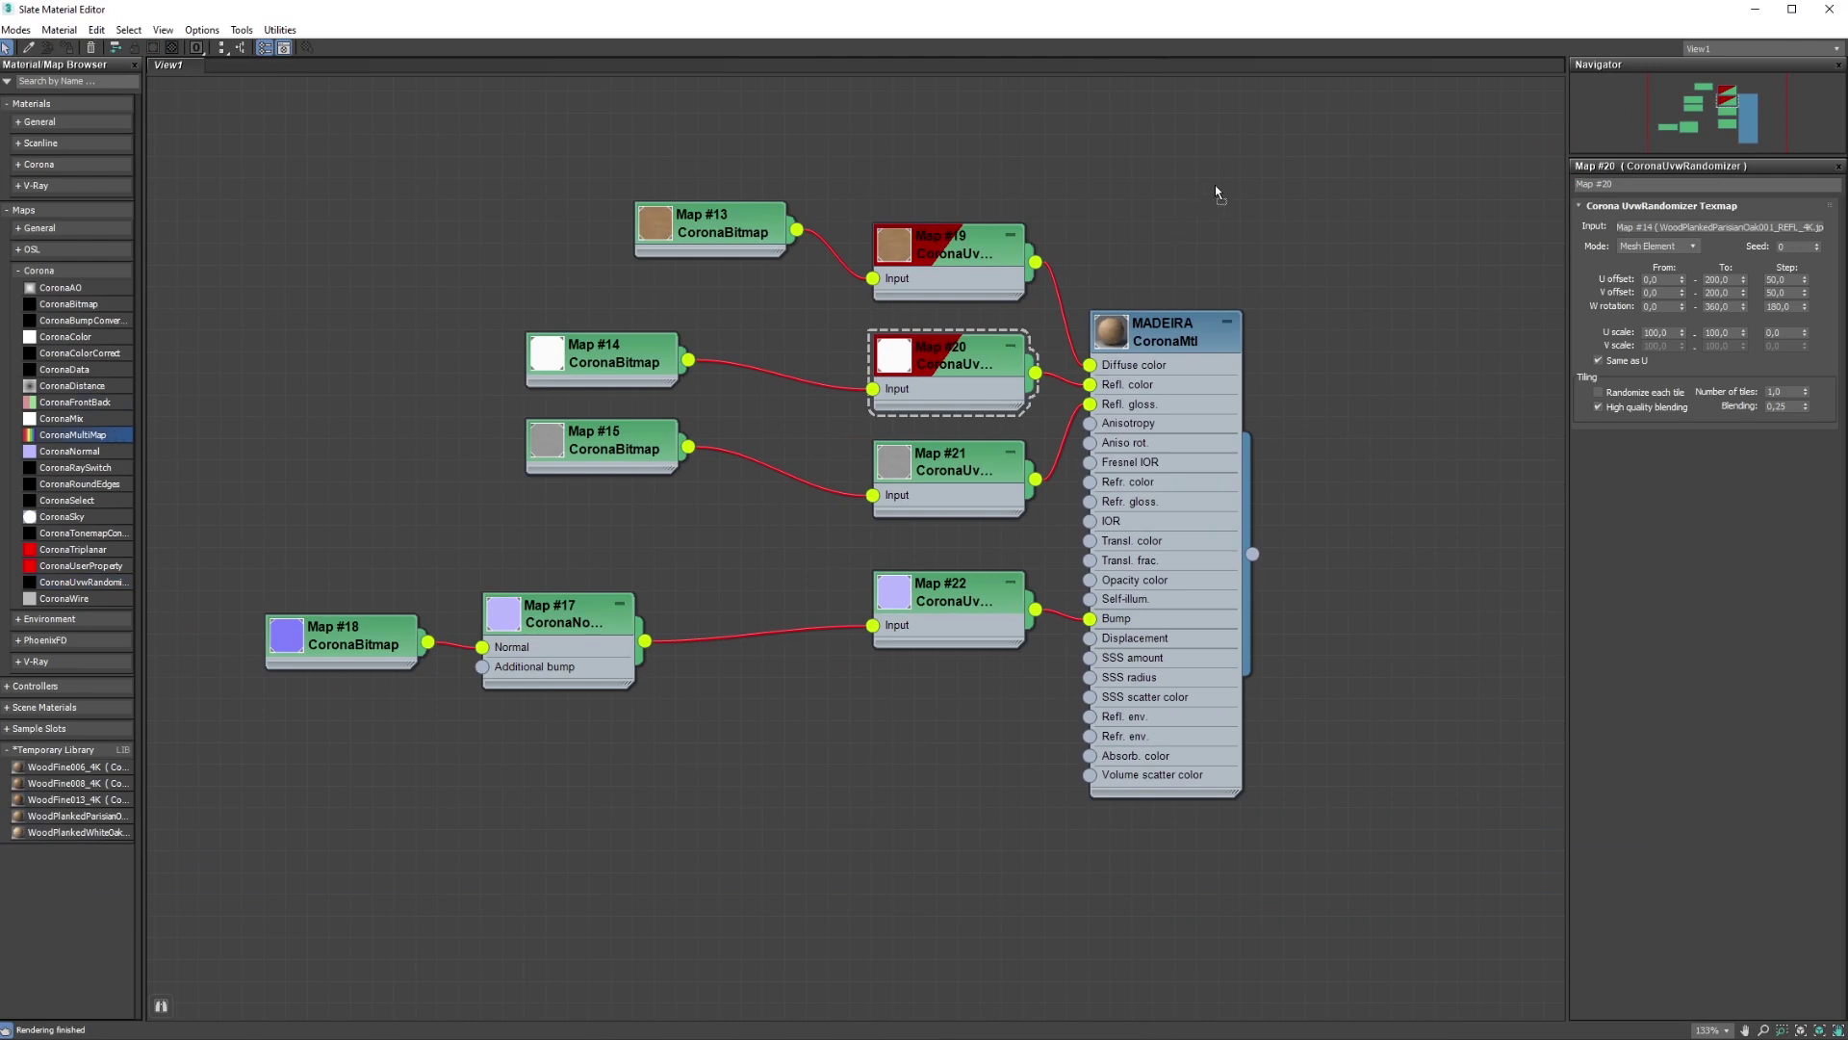
mouse_move(1215, 185)
left_mouse_down()
mouse_move(1241, 204)
mouse_move(1412, 206)
left_mouse_up()
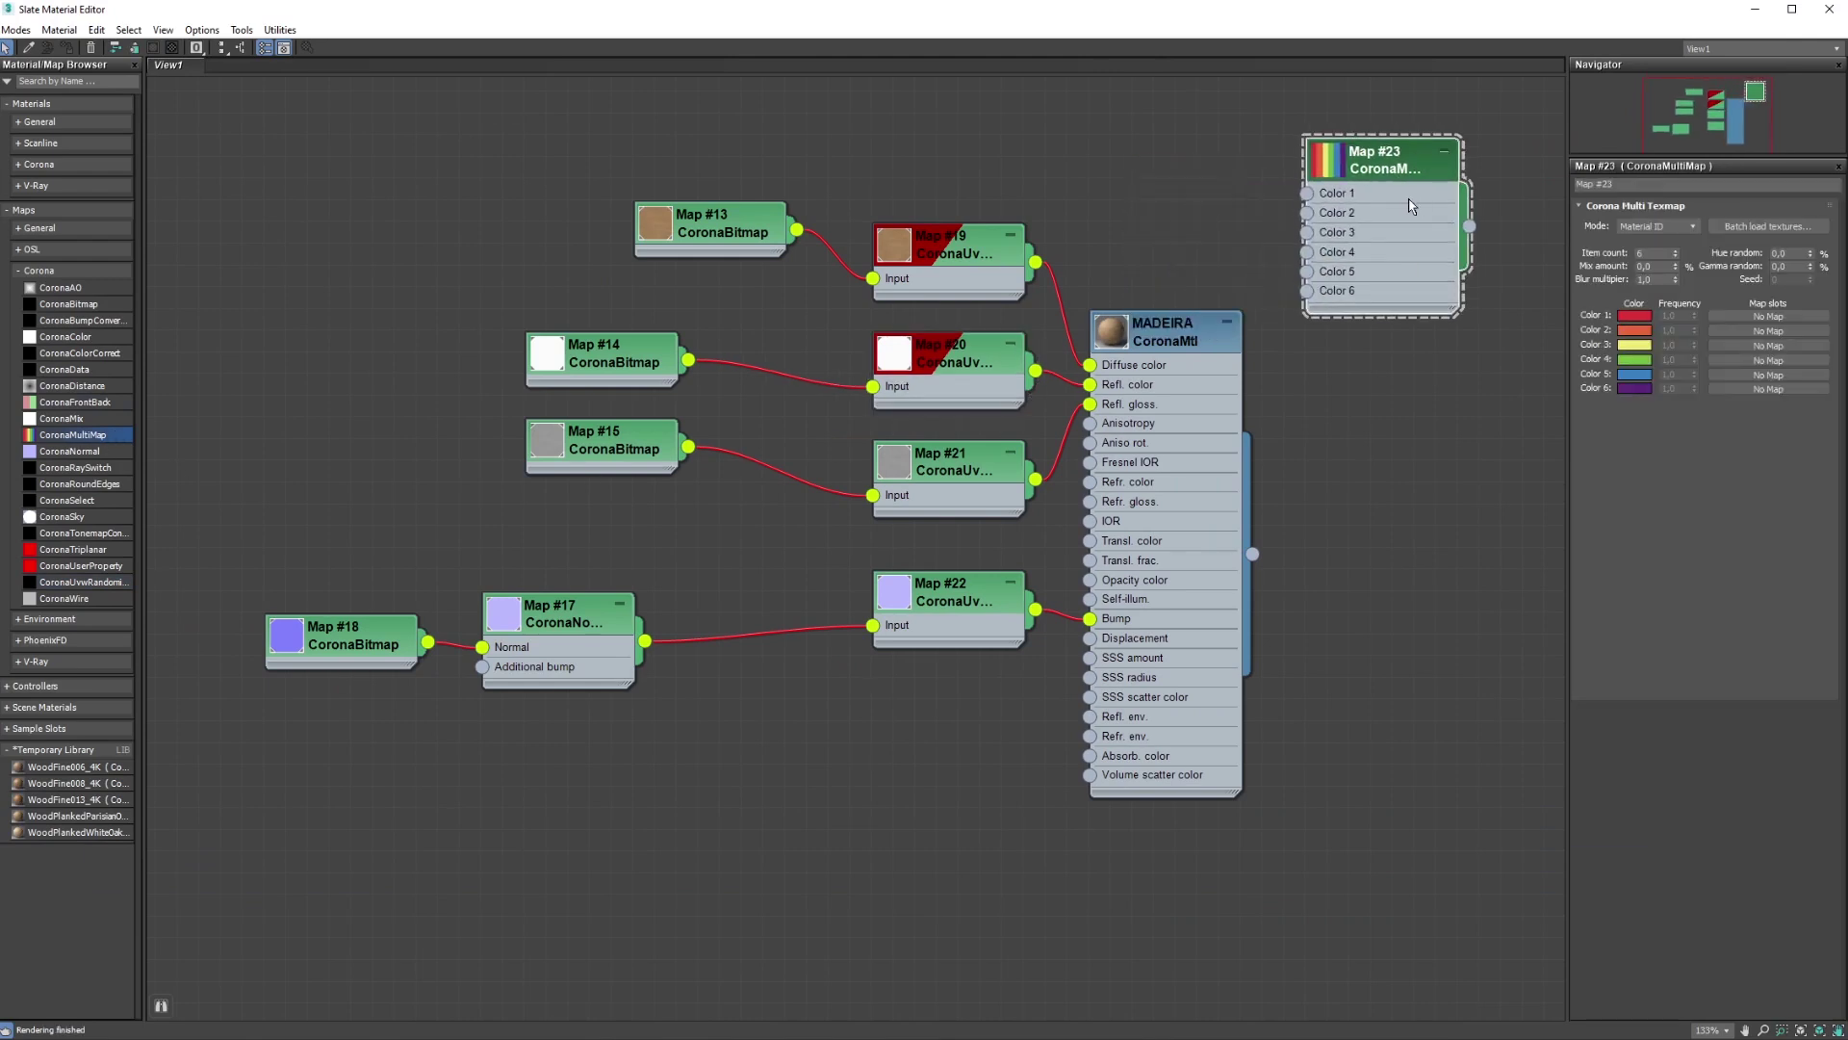
left_click_drag(1162, 356, 1528, 639)
mouse_move(1356, 402)
middle_mouse_down()
mouse_move(969, 491)
mouse_move(1117, 461)
middle_mouse_up()
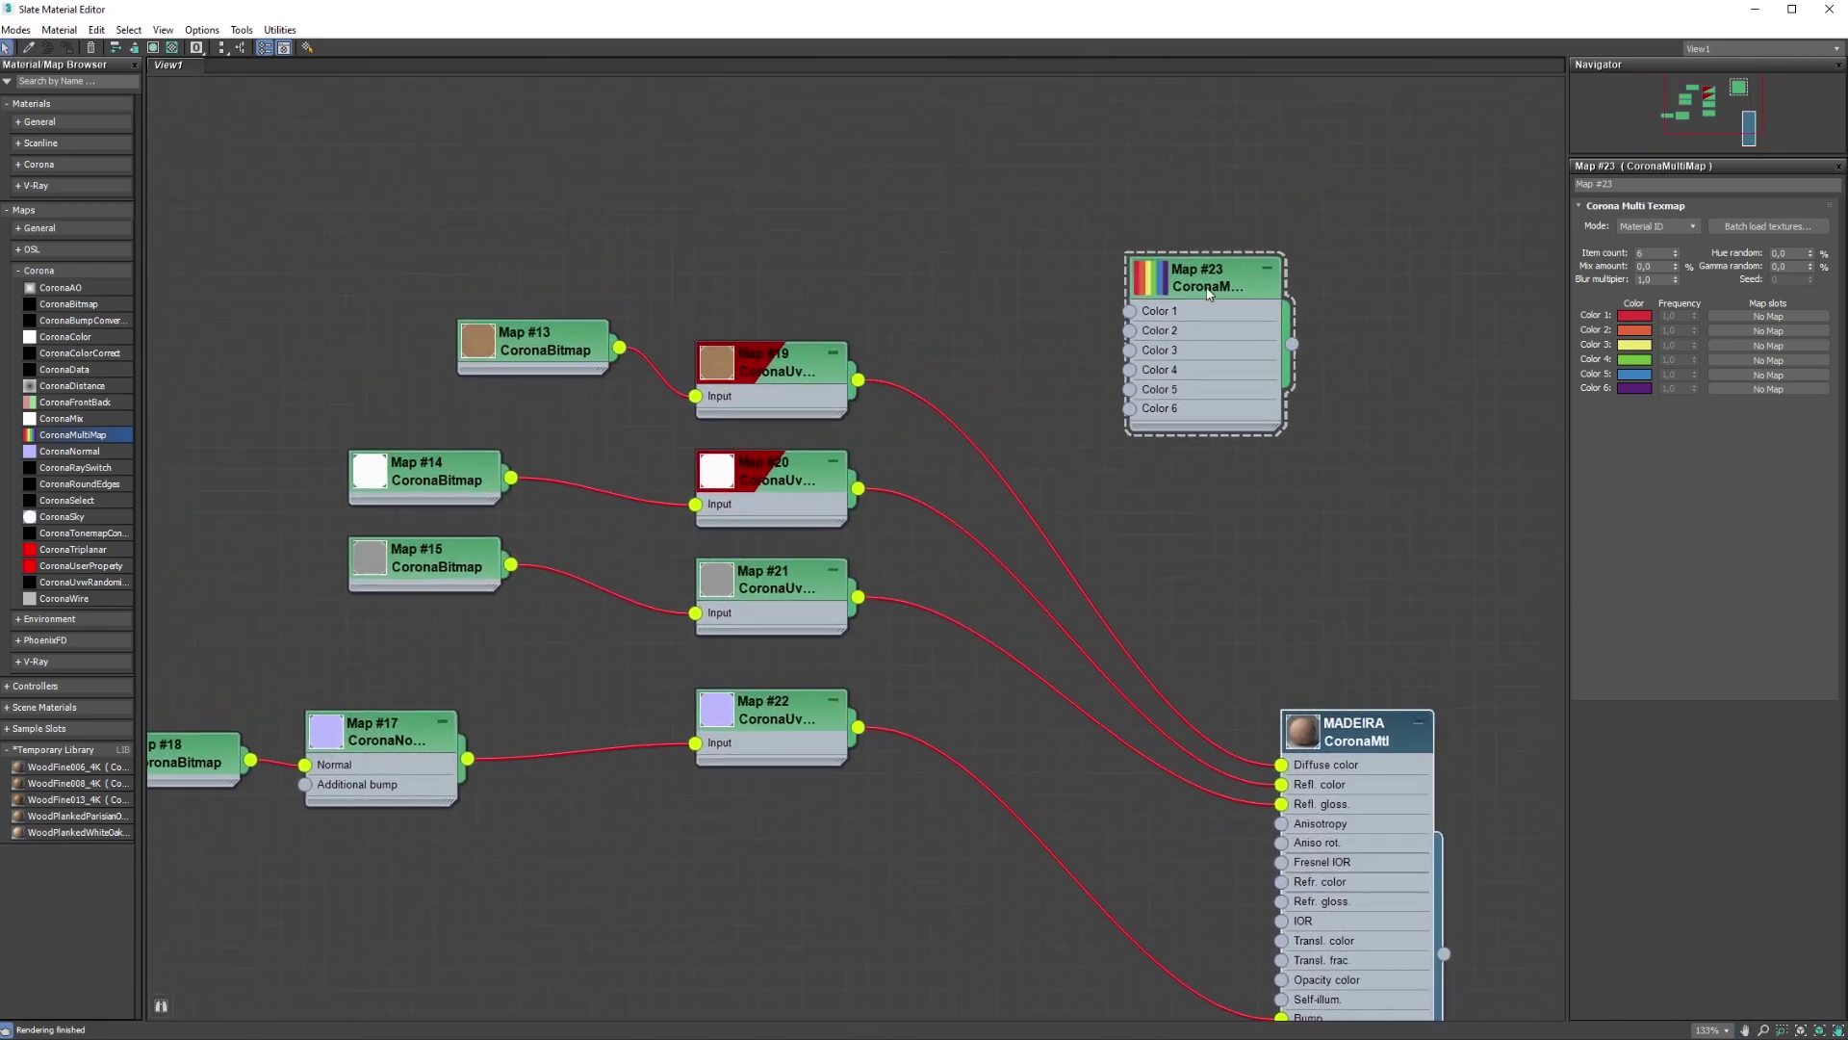
left_click_drag(1184, 289, 1183, 247)
scroll(1184, 247, "up", 1)
middle_click_drag(1184, 246, 1274, 134)
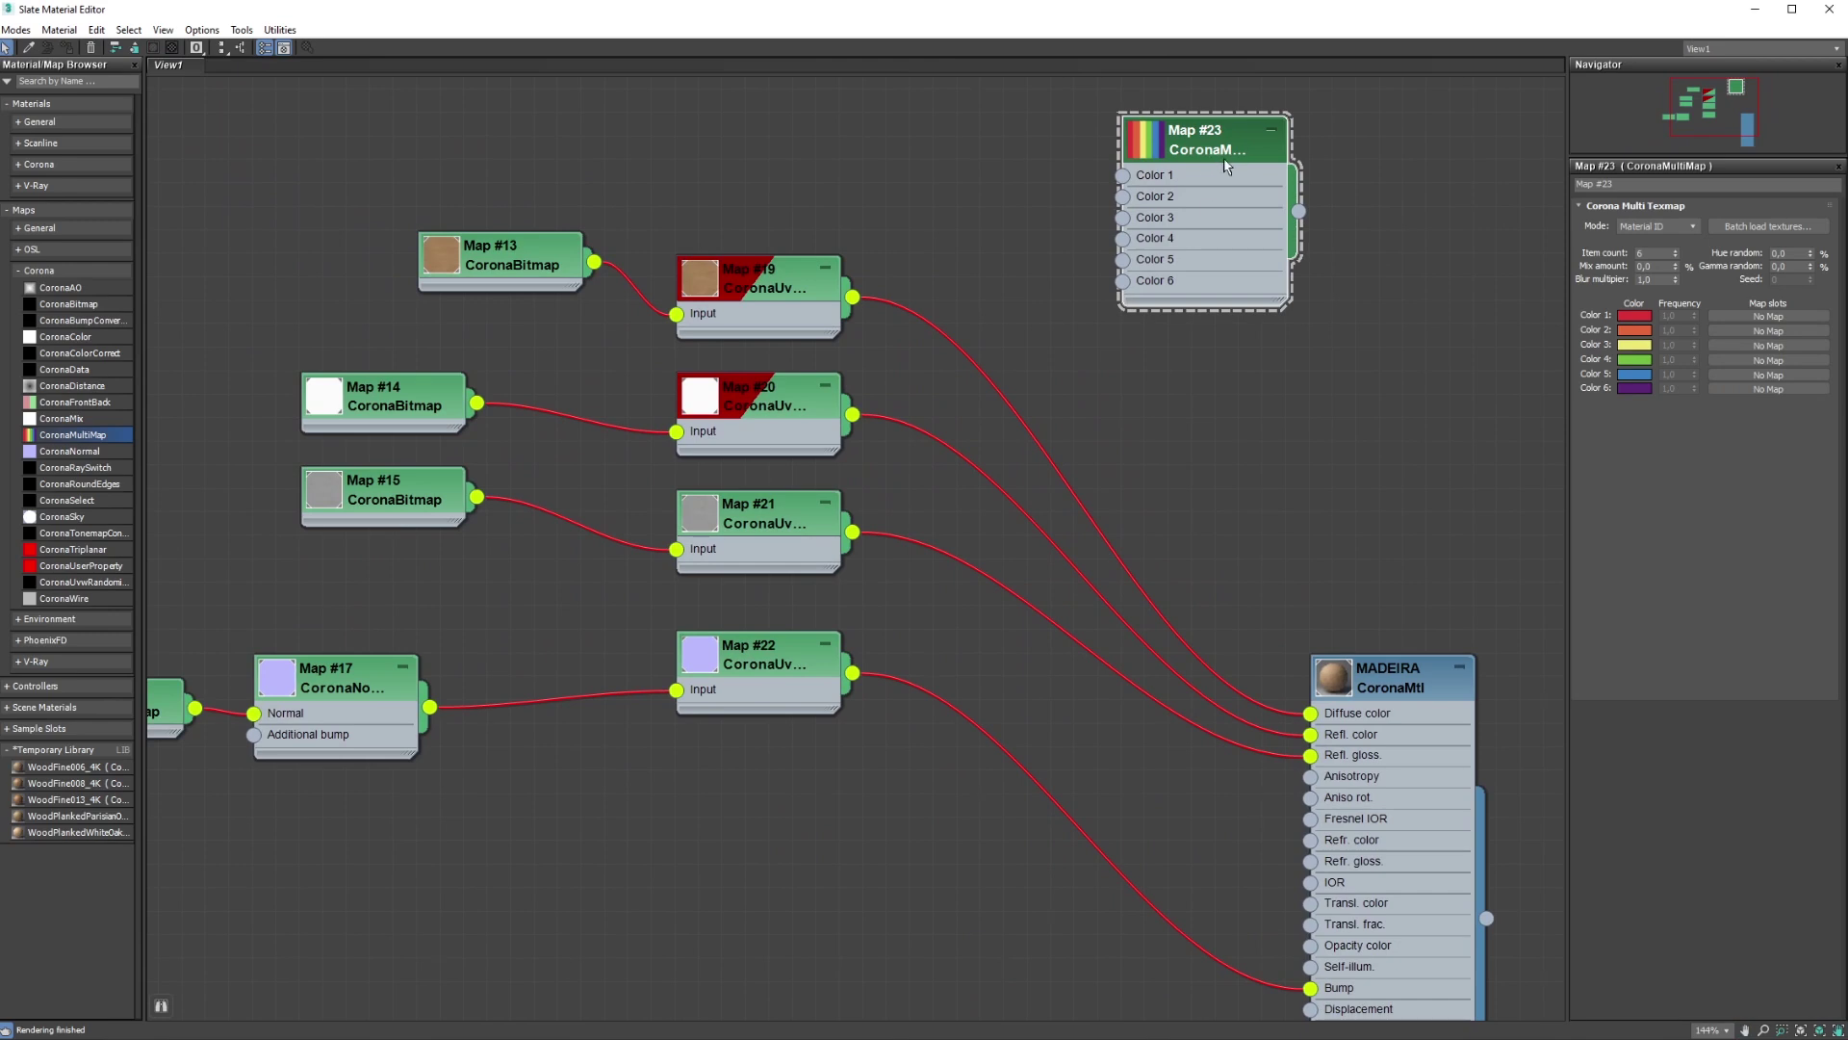
Replace Map #19's link to MADEIRA's Diffuse color with the Map #23 multimap
middle_click_drag(941, 355, 937, 495)
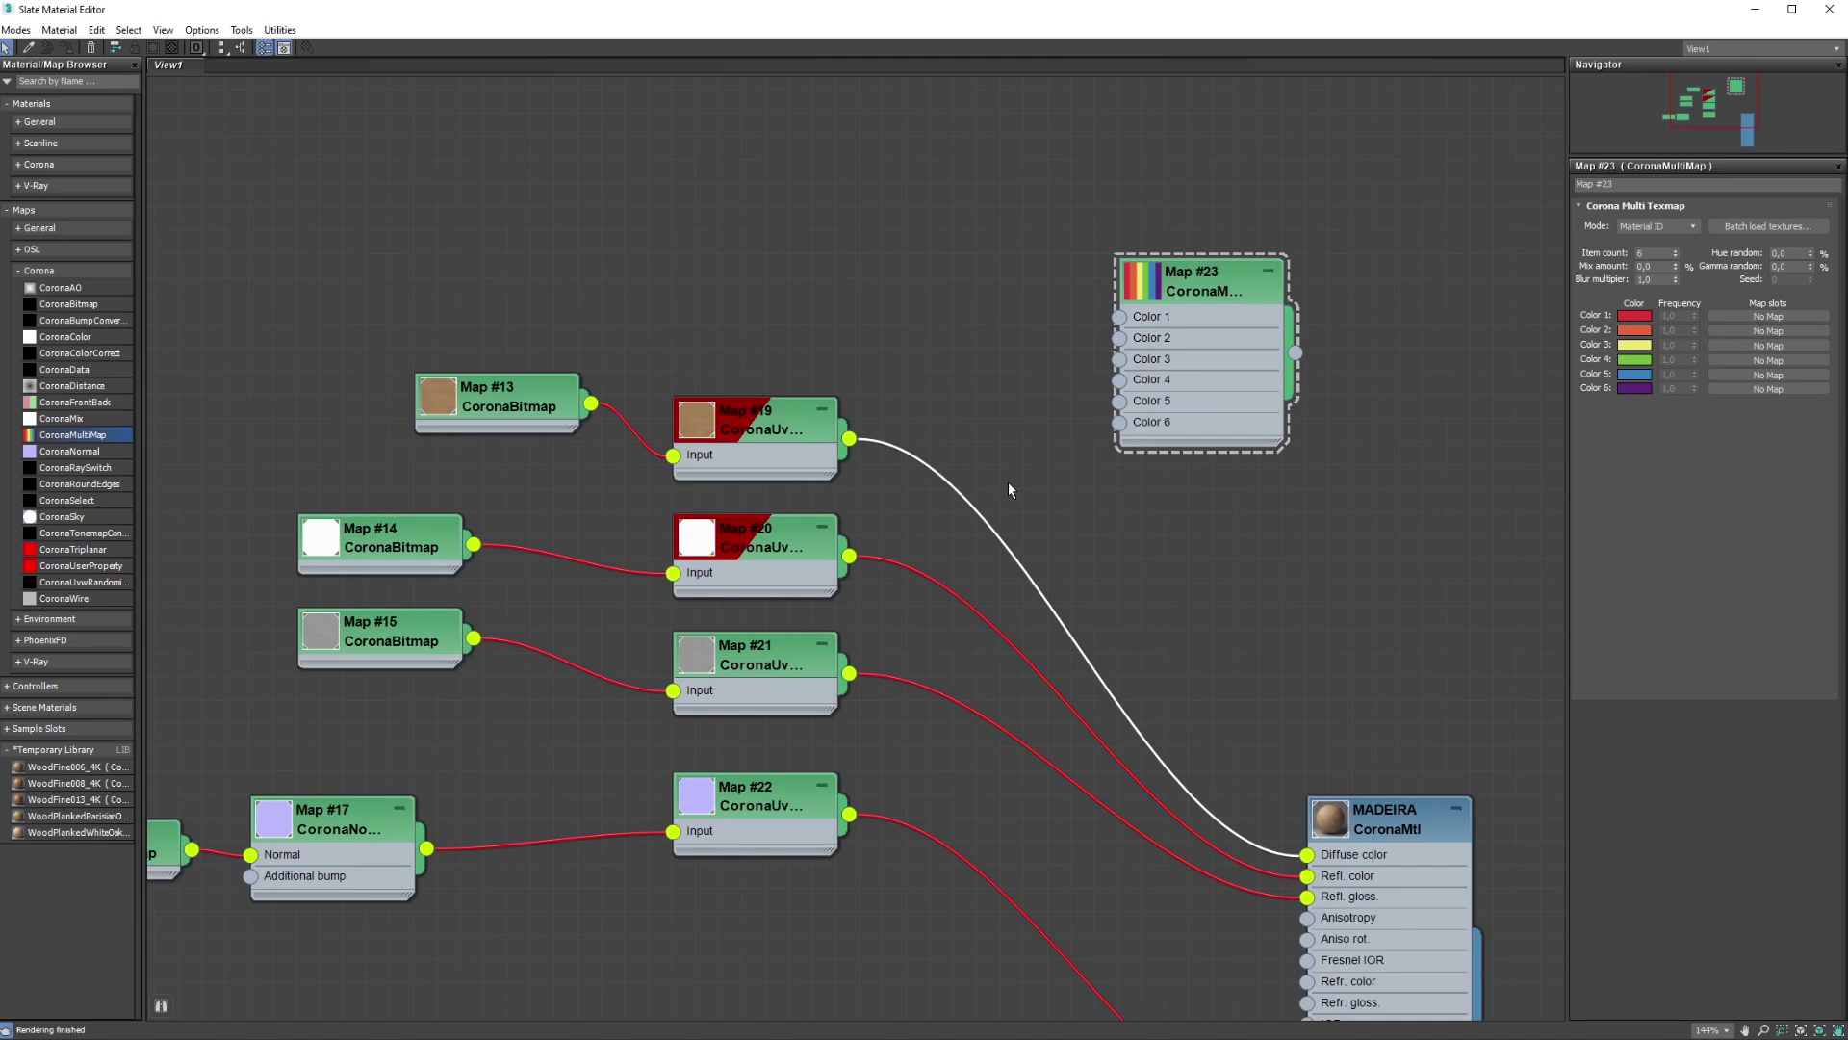
key("Delete")
left_click_drag(1201, 301, 1146, 490)
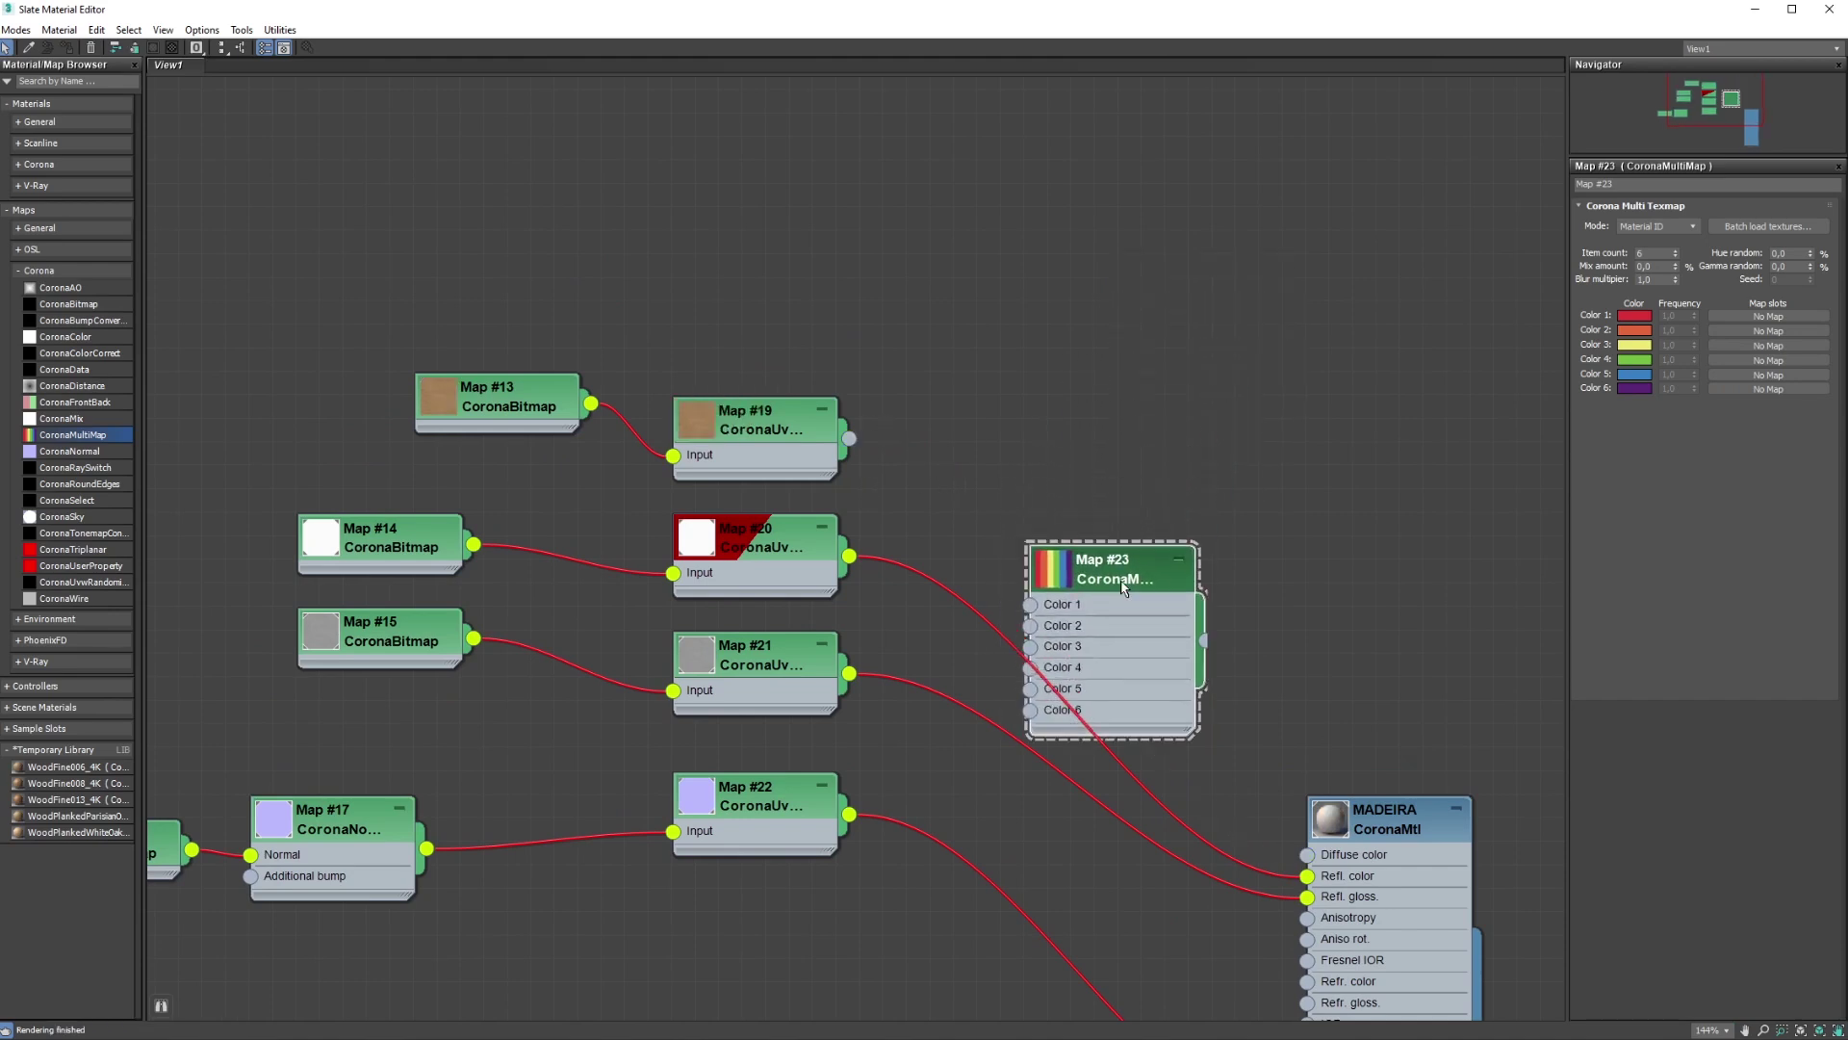
middle_click_drag(1147, 491, 834, 237)
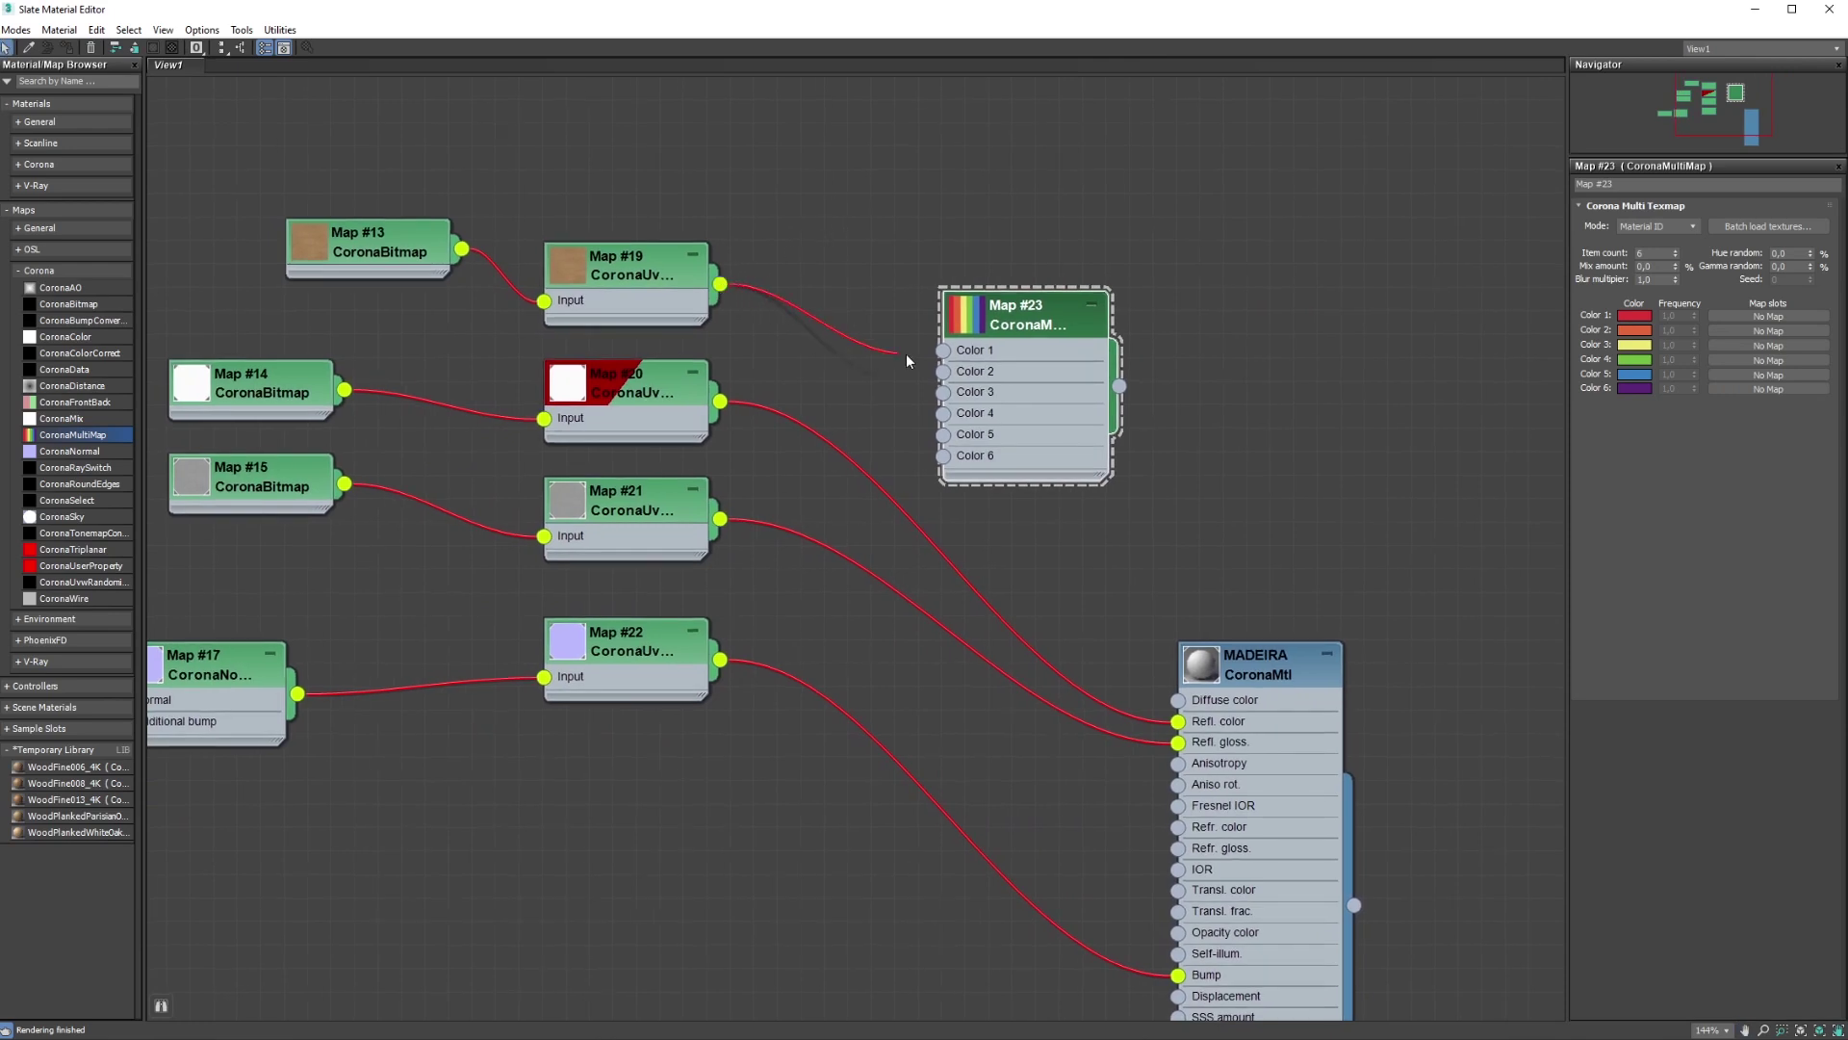
left_click_drag(990, 321, 990, 297)
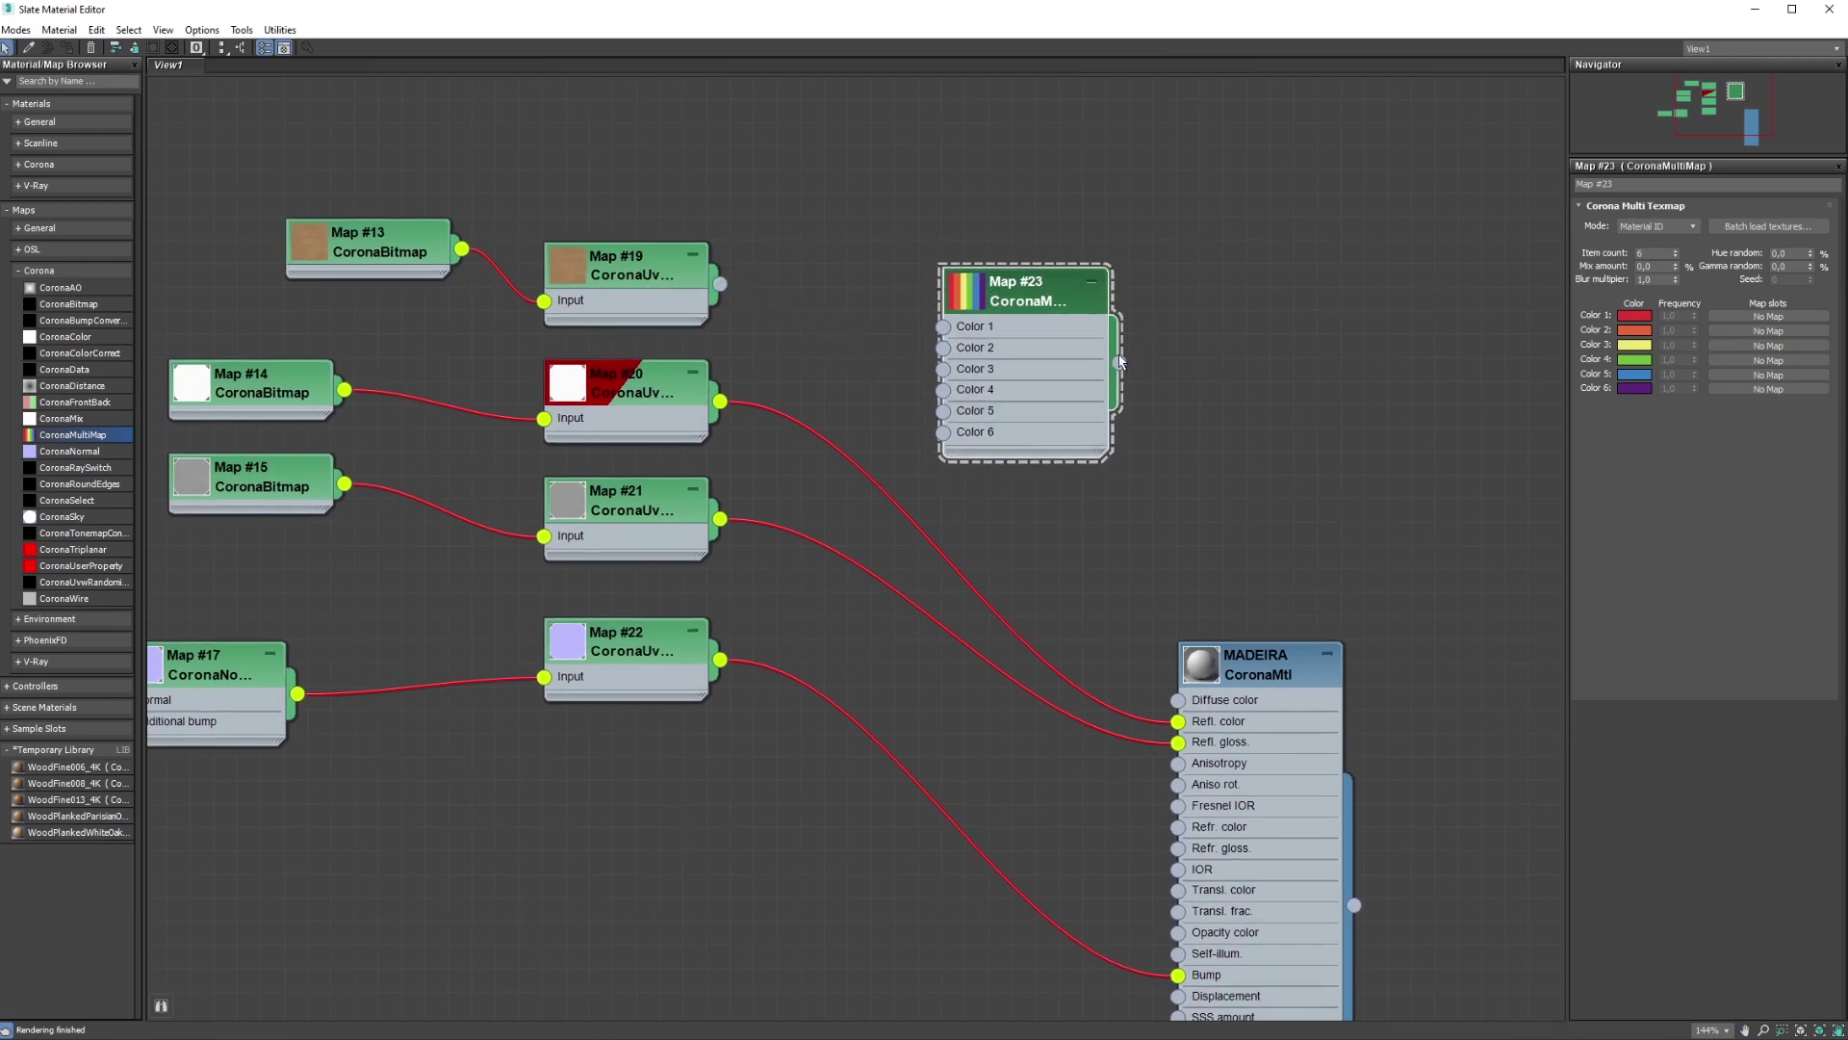
left_click_drag(1155, 609, 1178, 700)
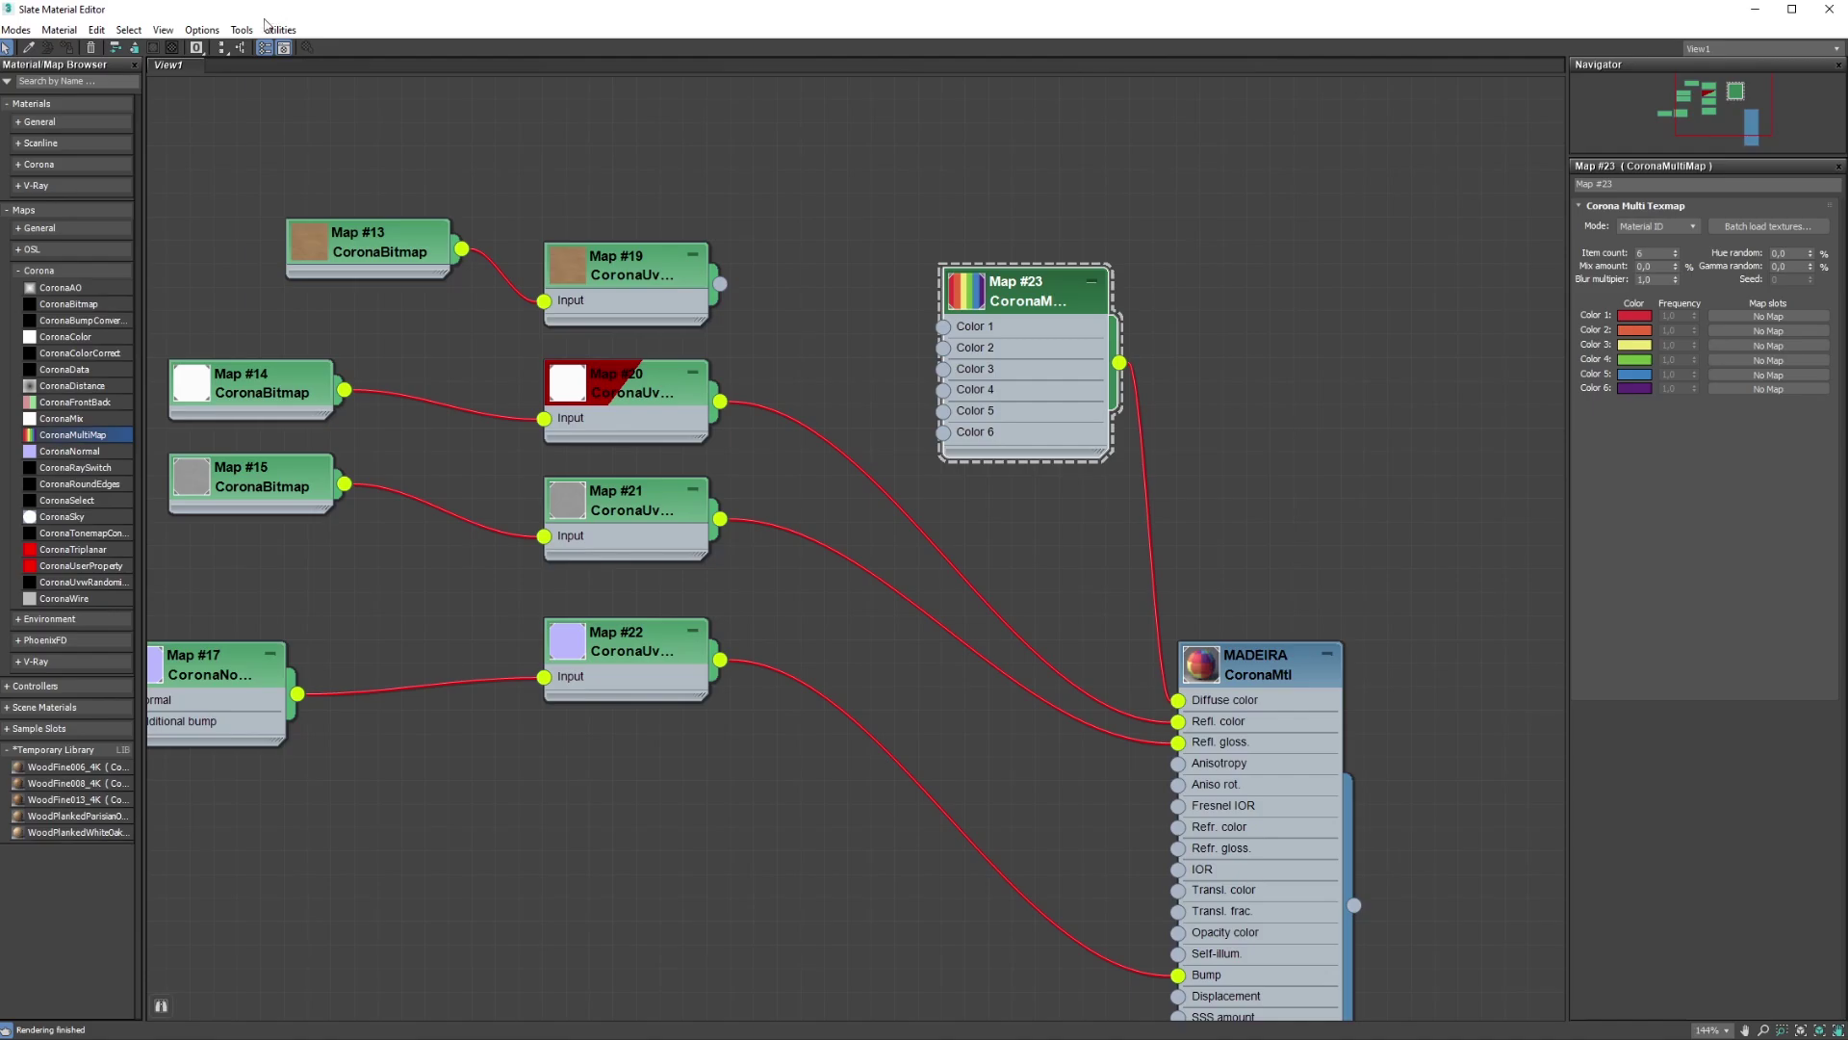
Start an interactive Corona render showing six solid multimap colours, with the material editor alongside the frame buffer
left_click(1829, 9)
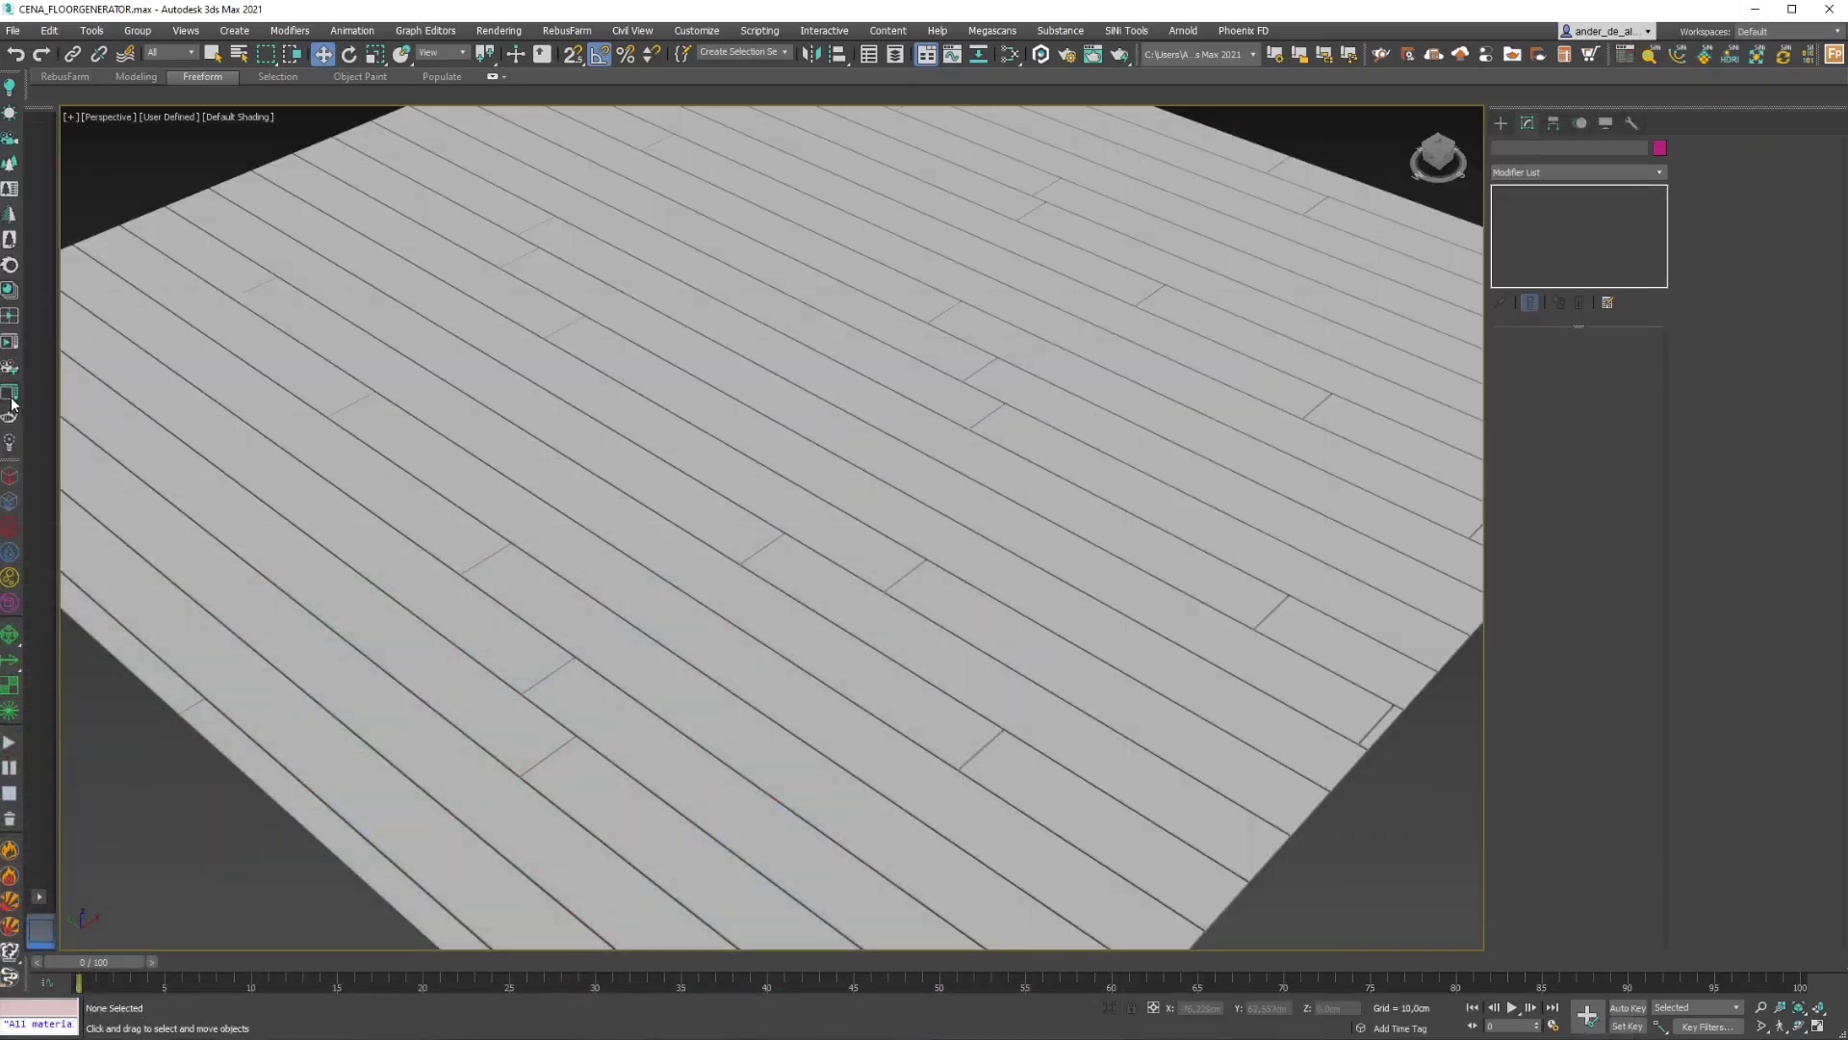
left_click(8, 343)
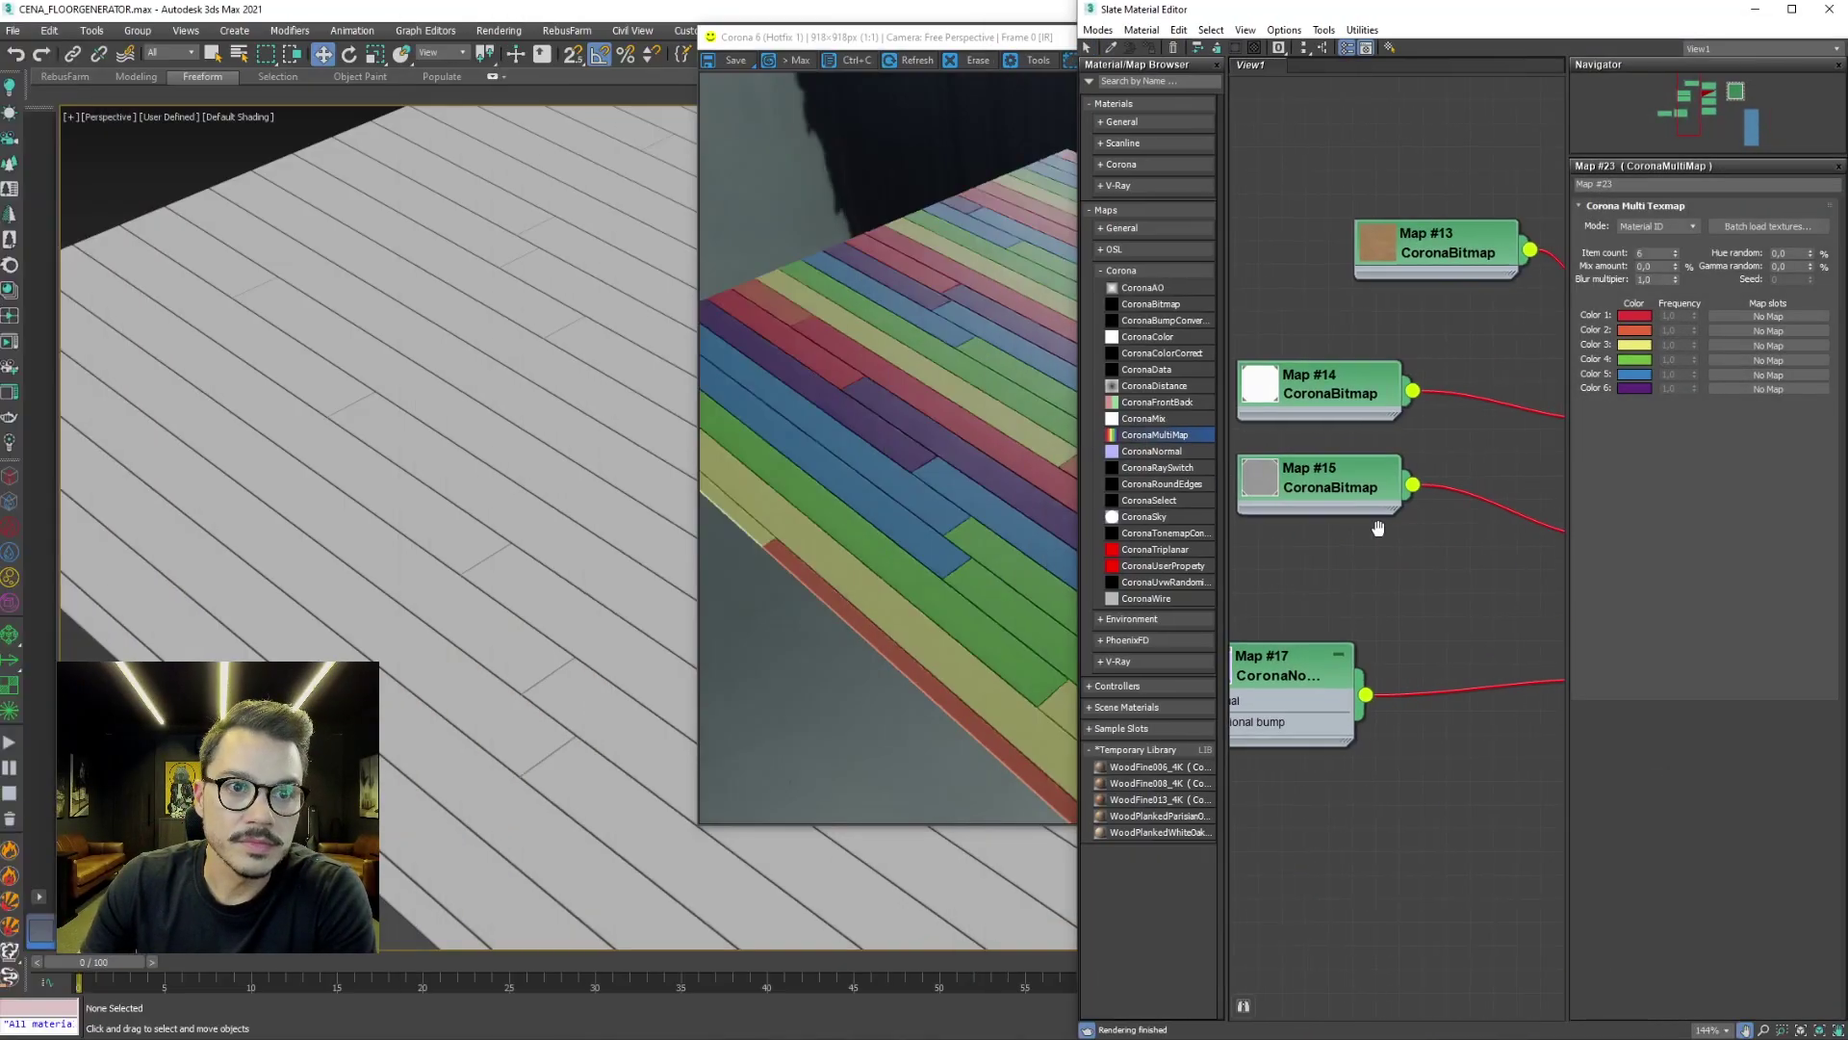
middle_click_drag(1379, 528, 1324, 529)
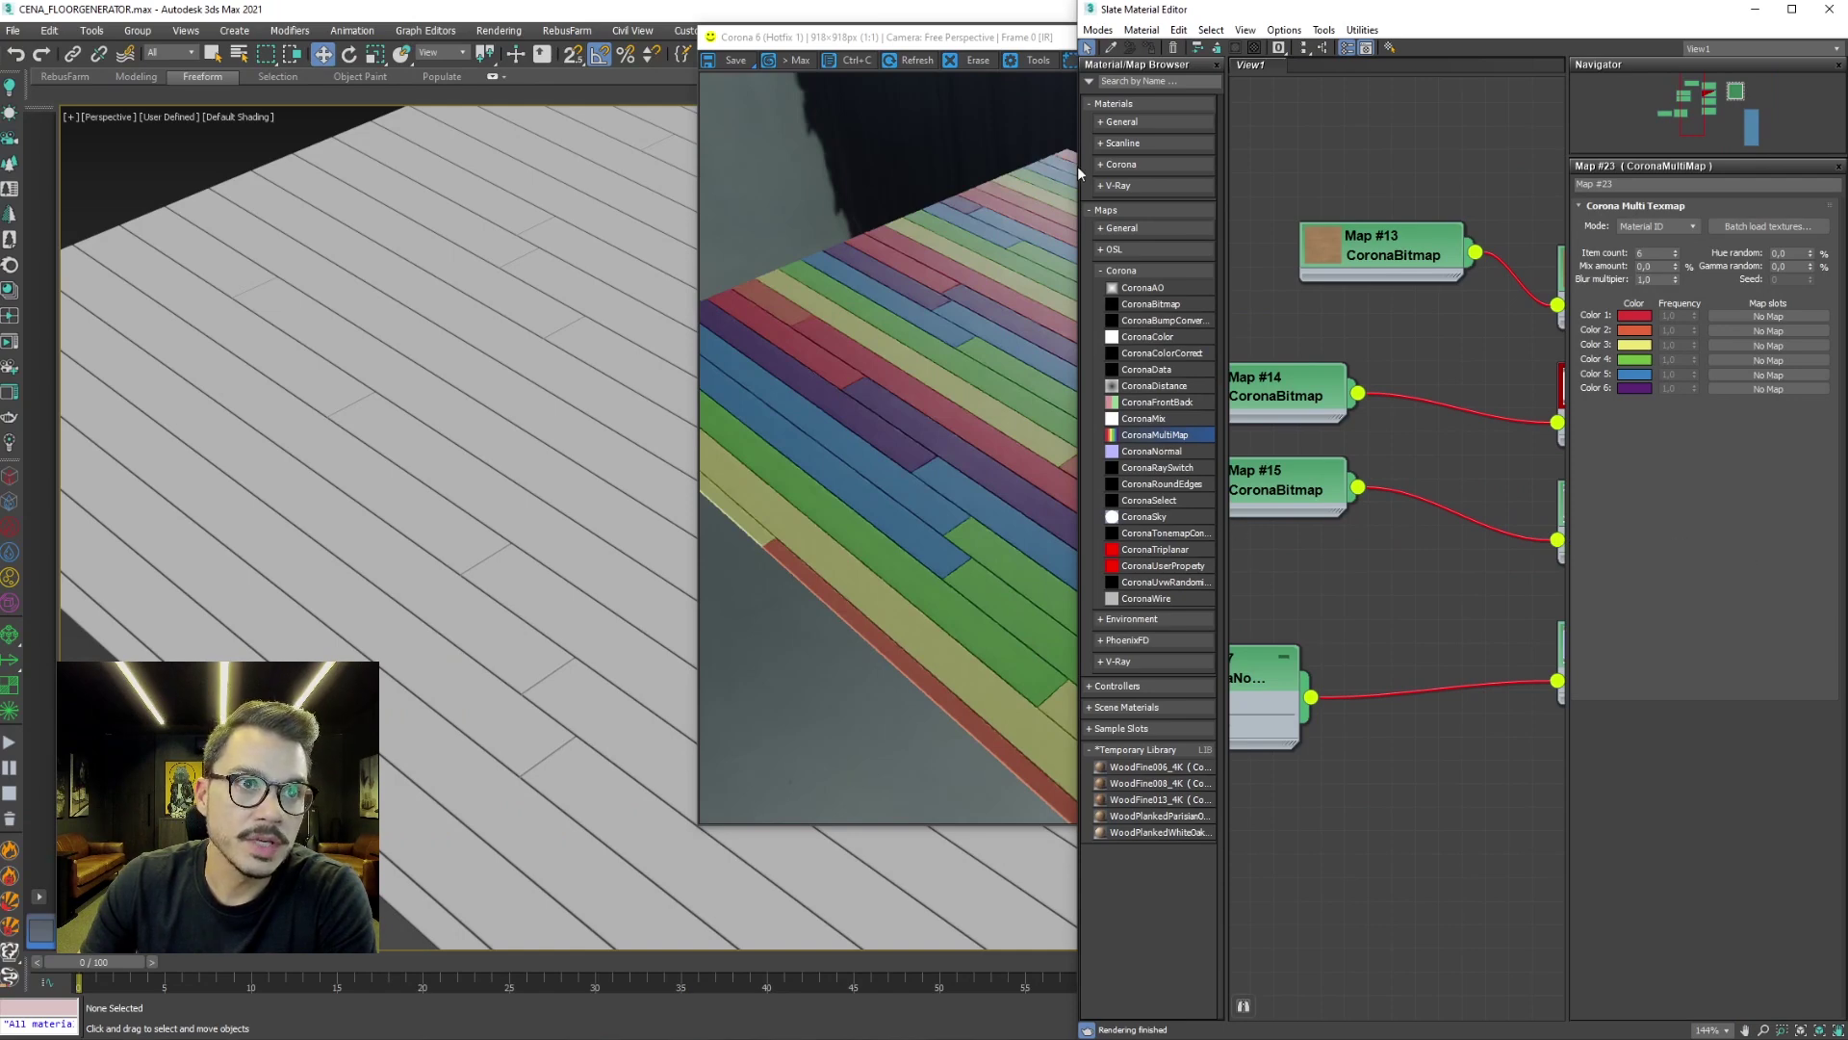
double_click(977, 38)
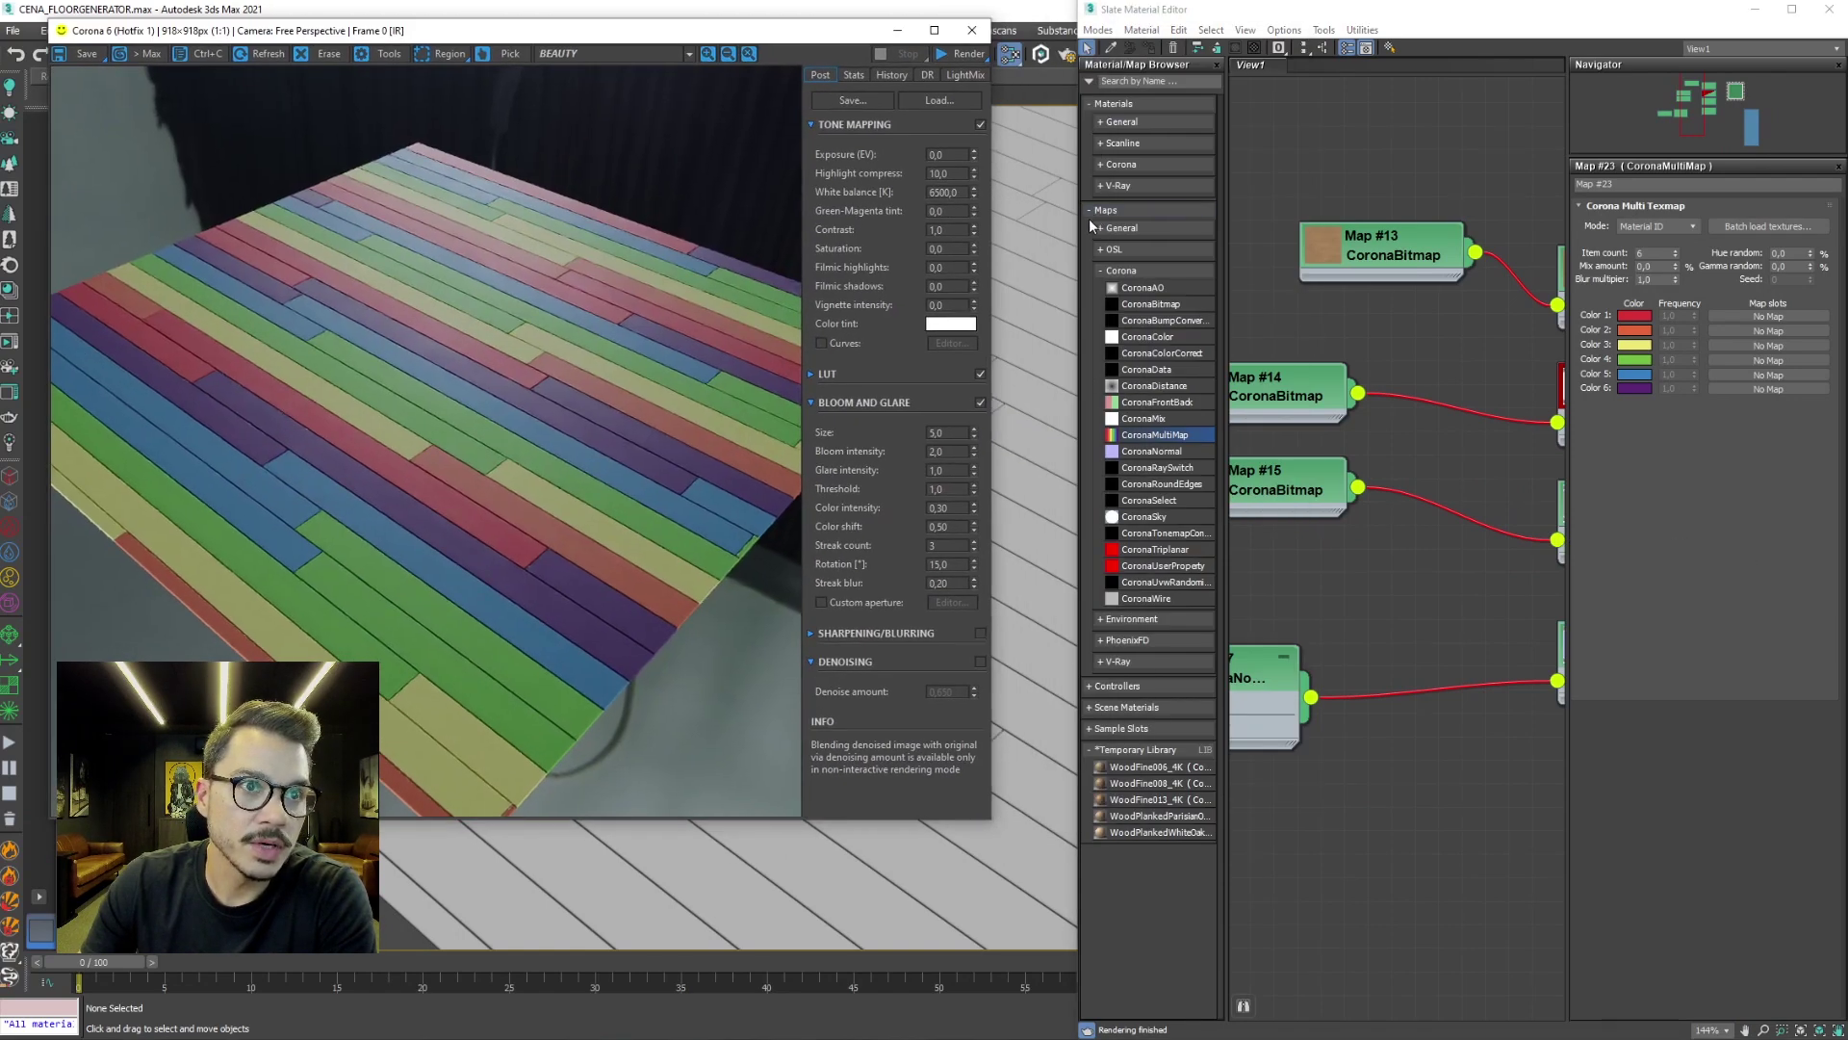
left_click_drag(1079, 231, 1032, 231)
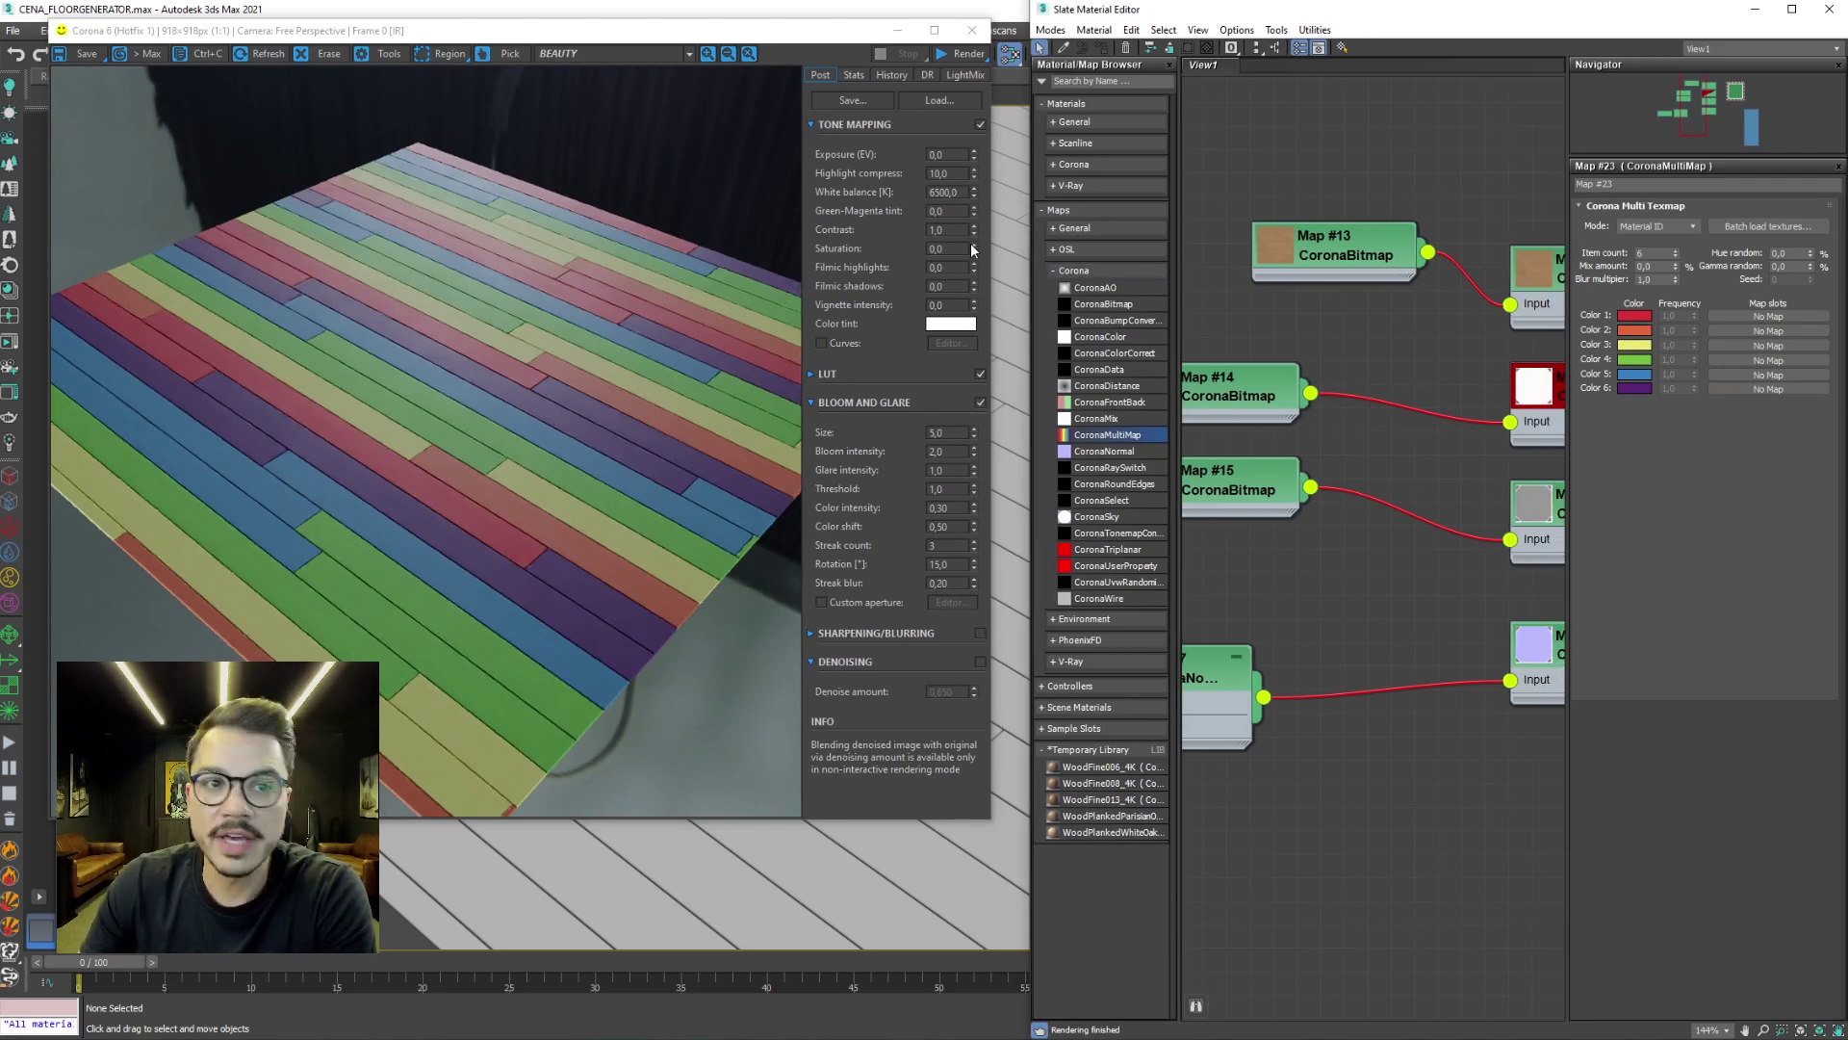
Set the CoronaMultiMap item count to 6 and move the Map #23 node toward the wood maps
double_click(1319, 246)
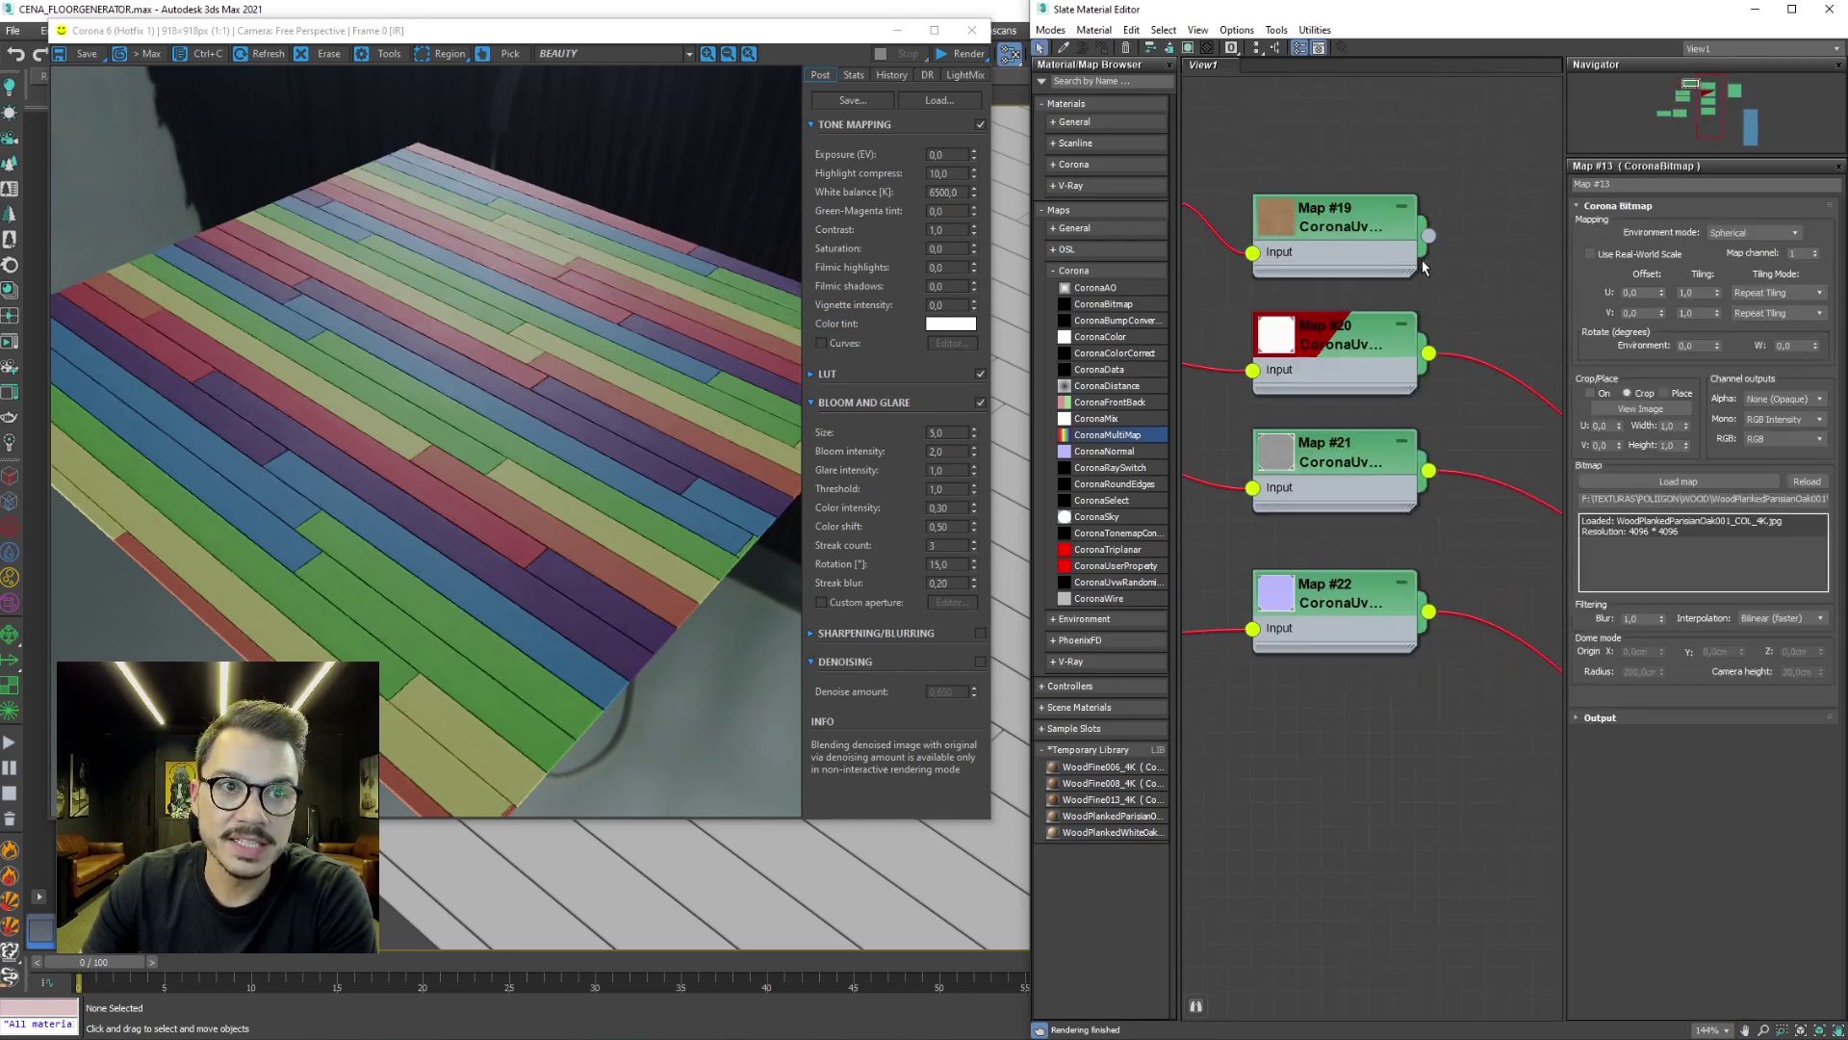
mouse_move(1328, 366)
middle_mouse_down()
mouse_move(1252, 371)
mouse_move(1403, 325)
middle_mouse_up()
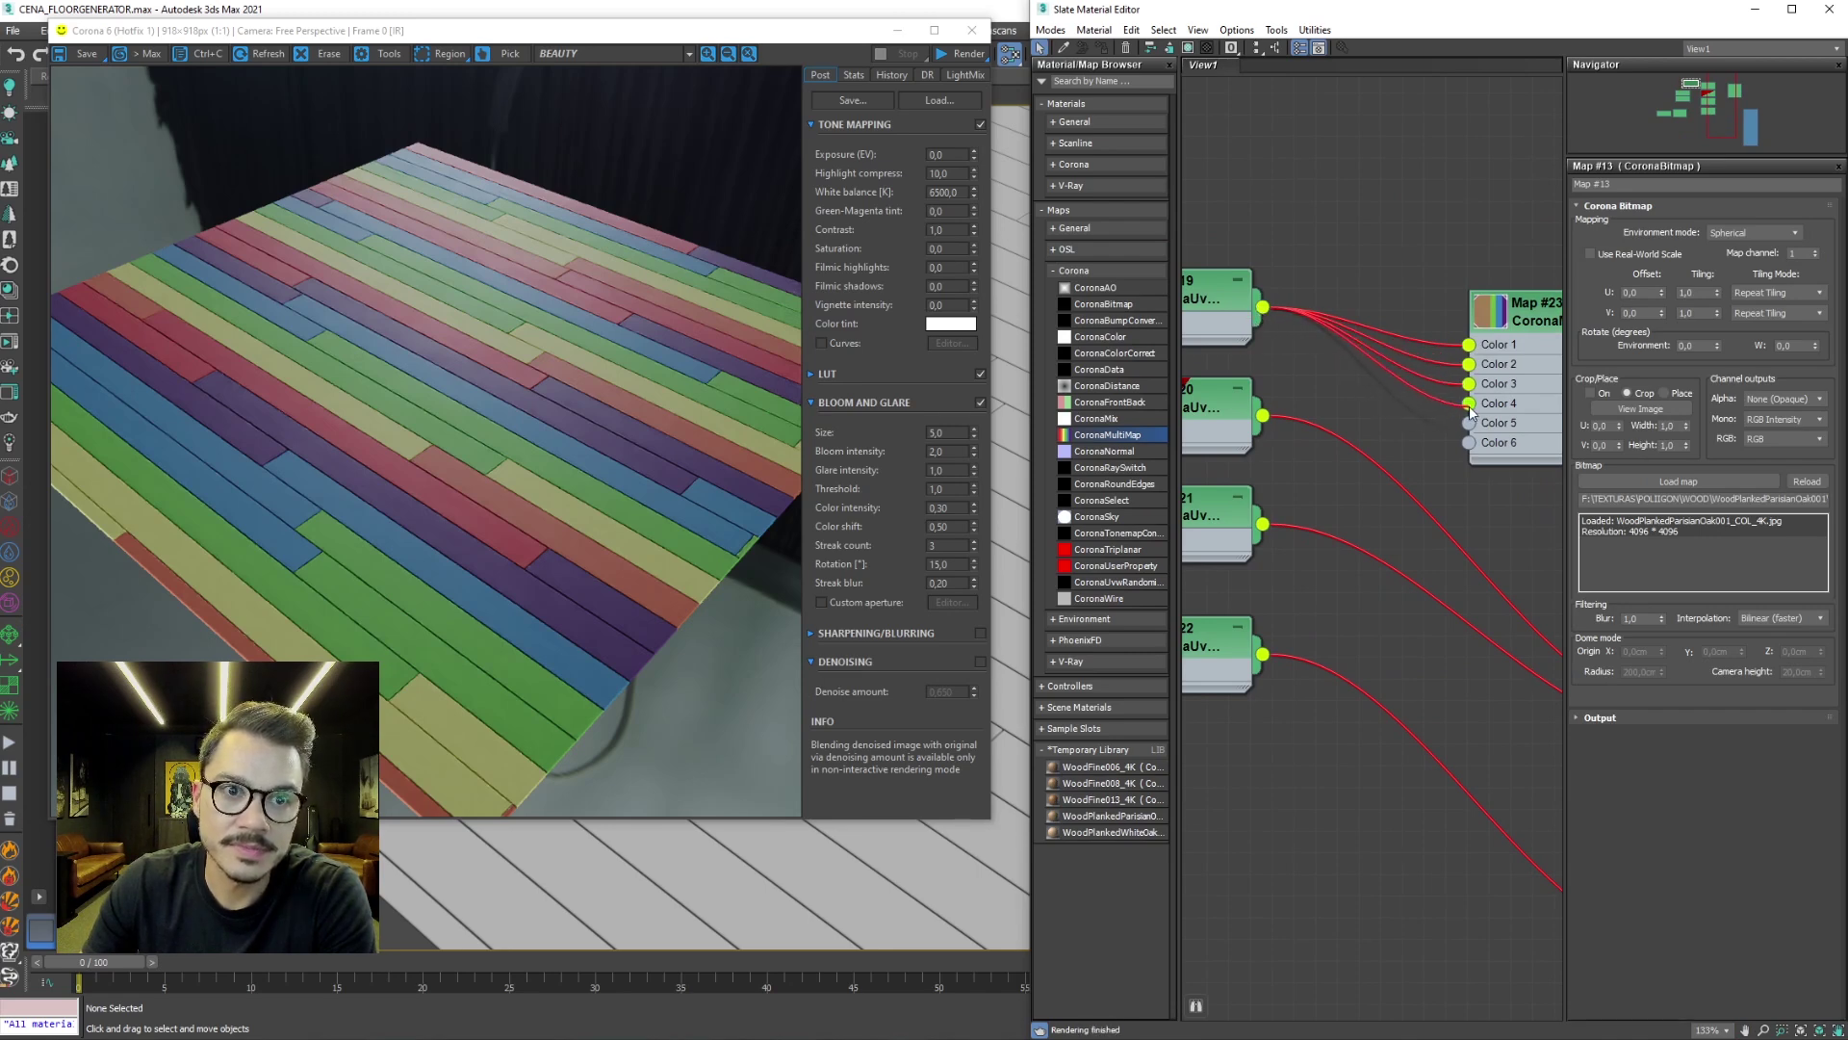
left_click(1473, 436)
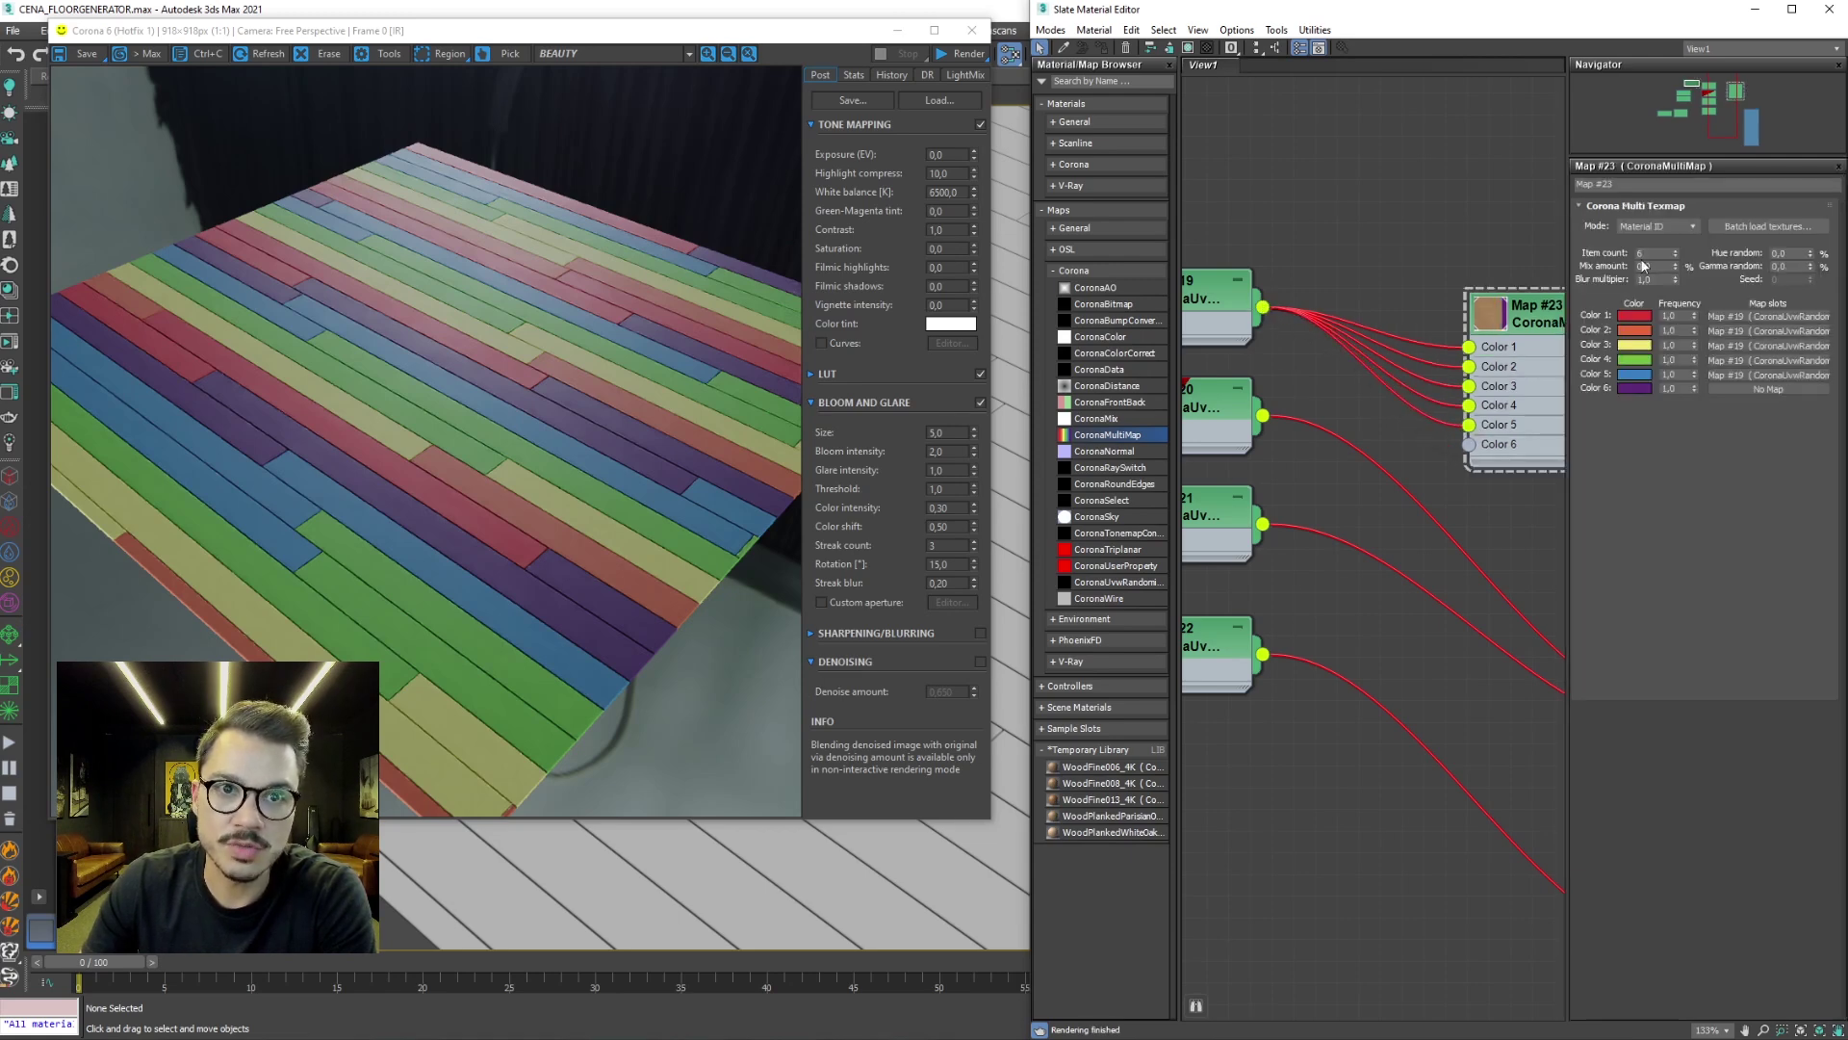
type("7")
key("Return")
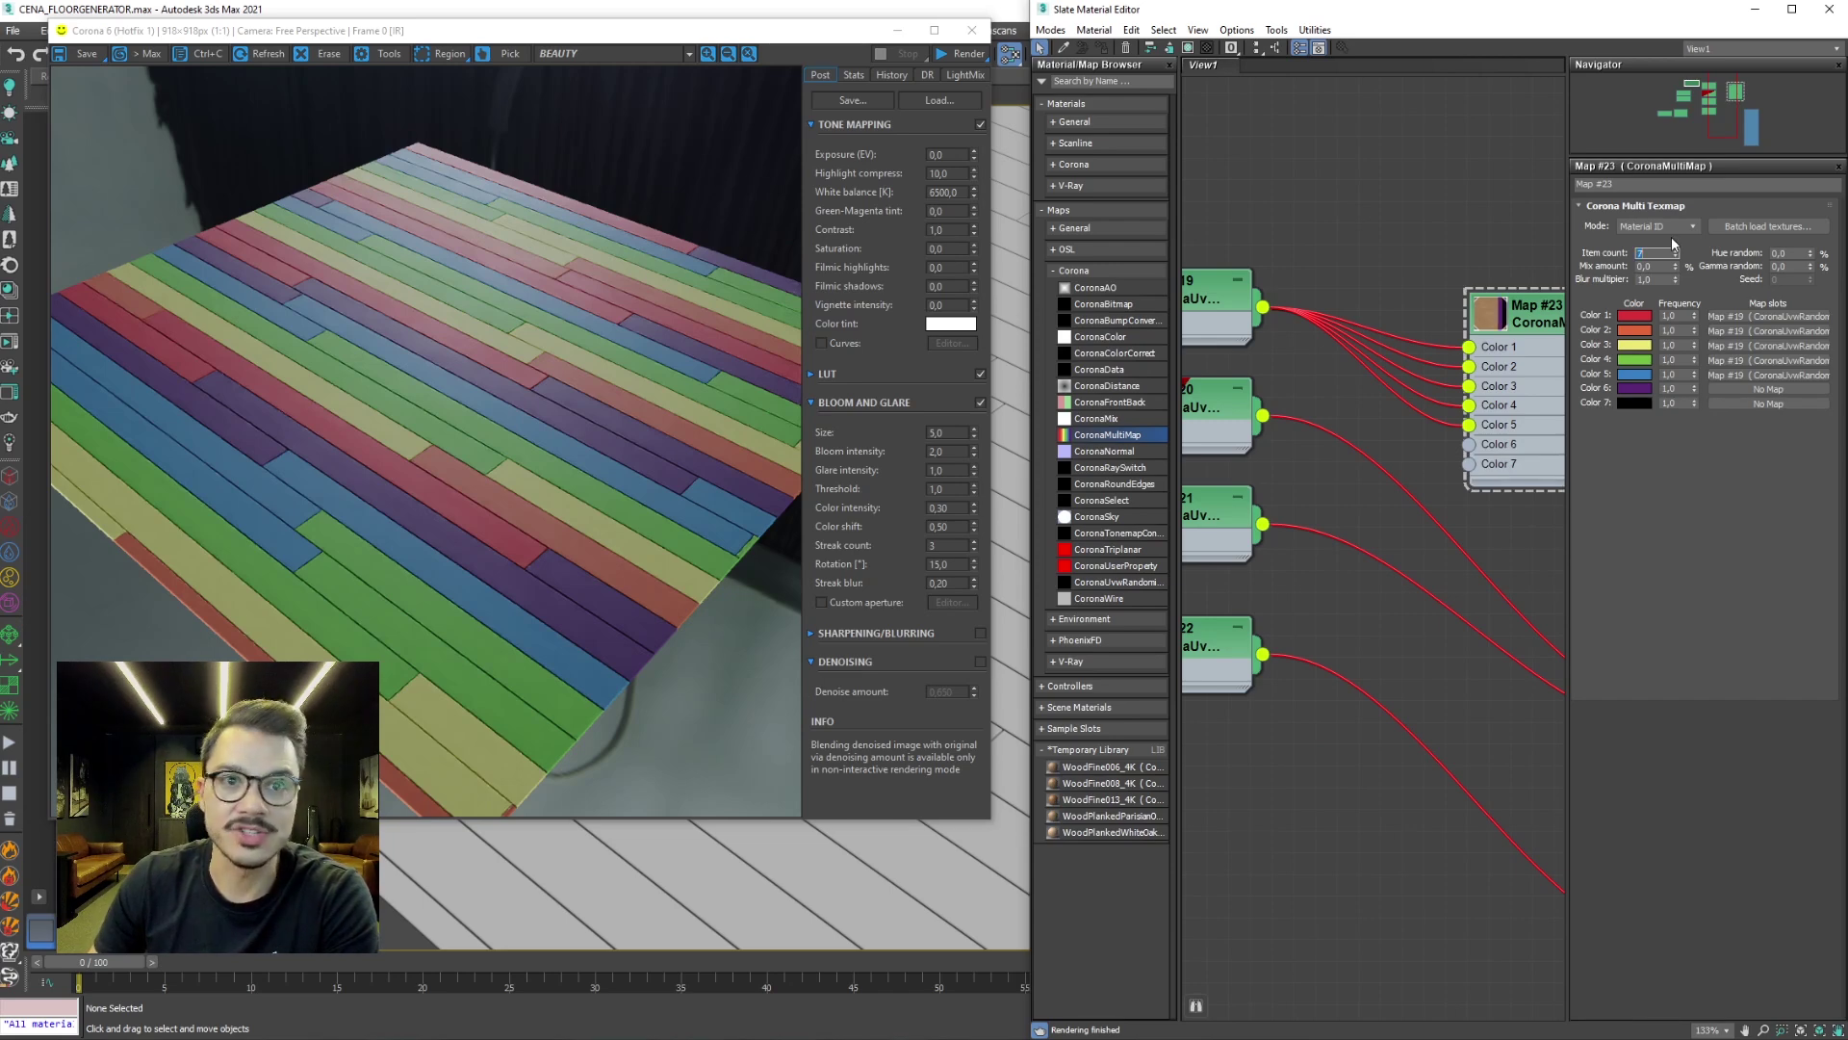
type("5")
key("Return")
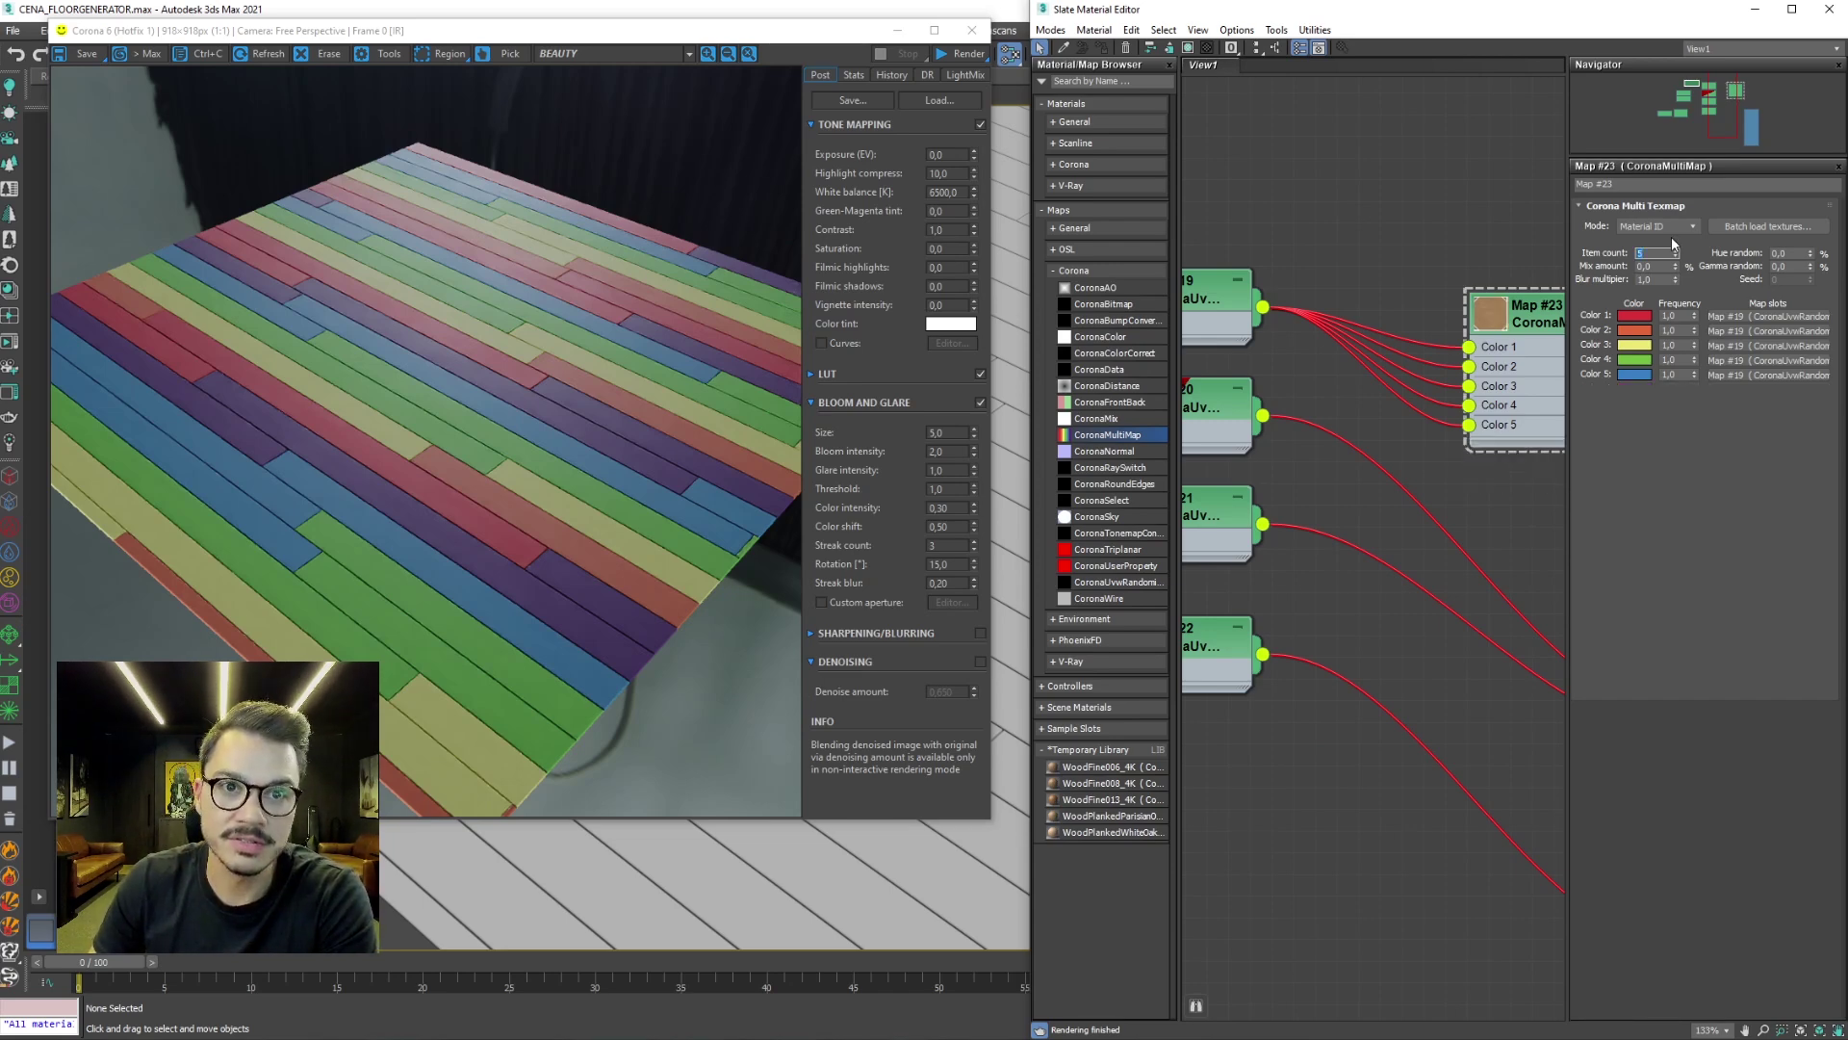
left_click(1675, 249)
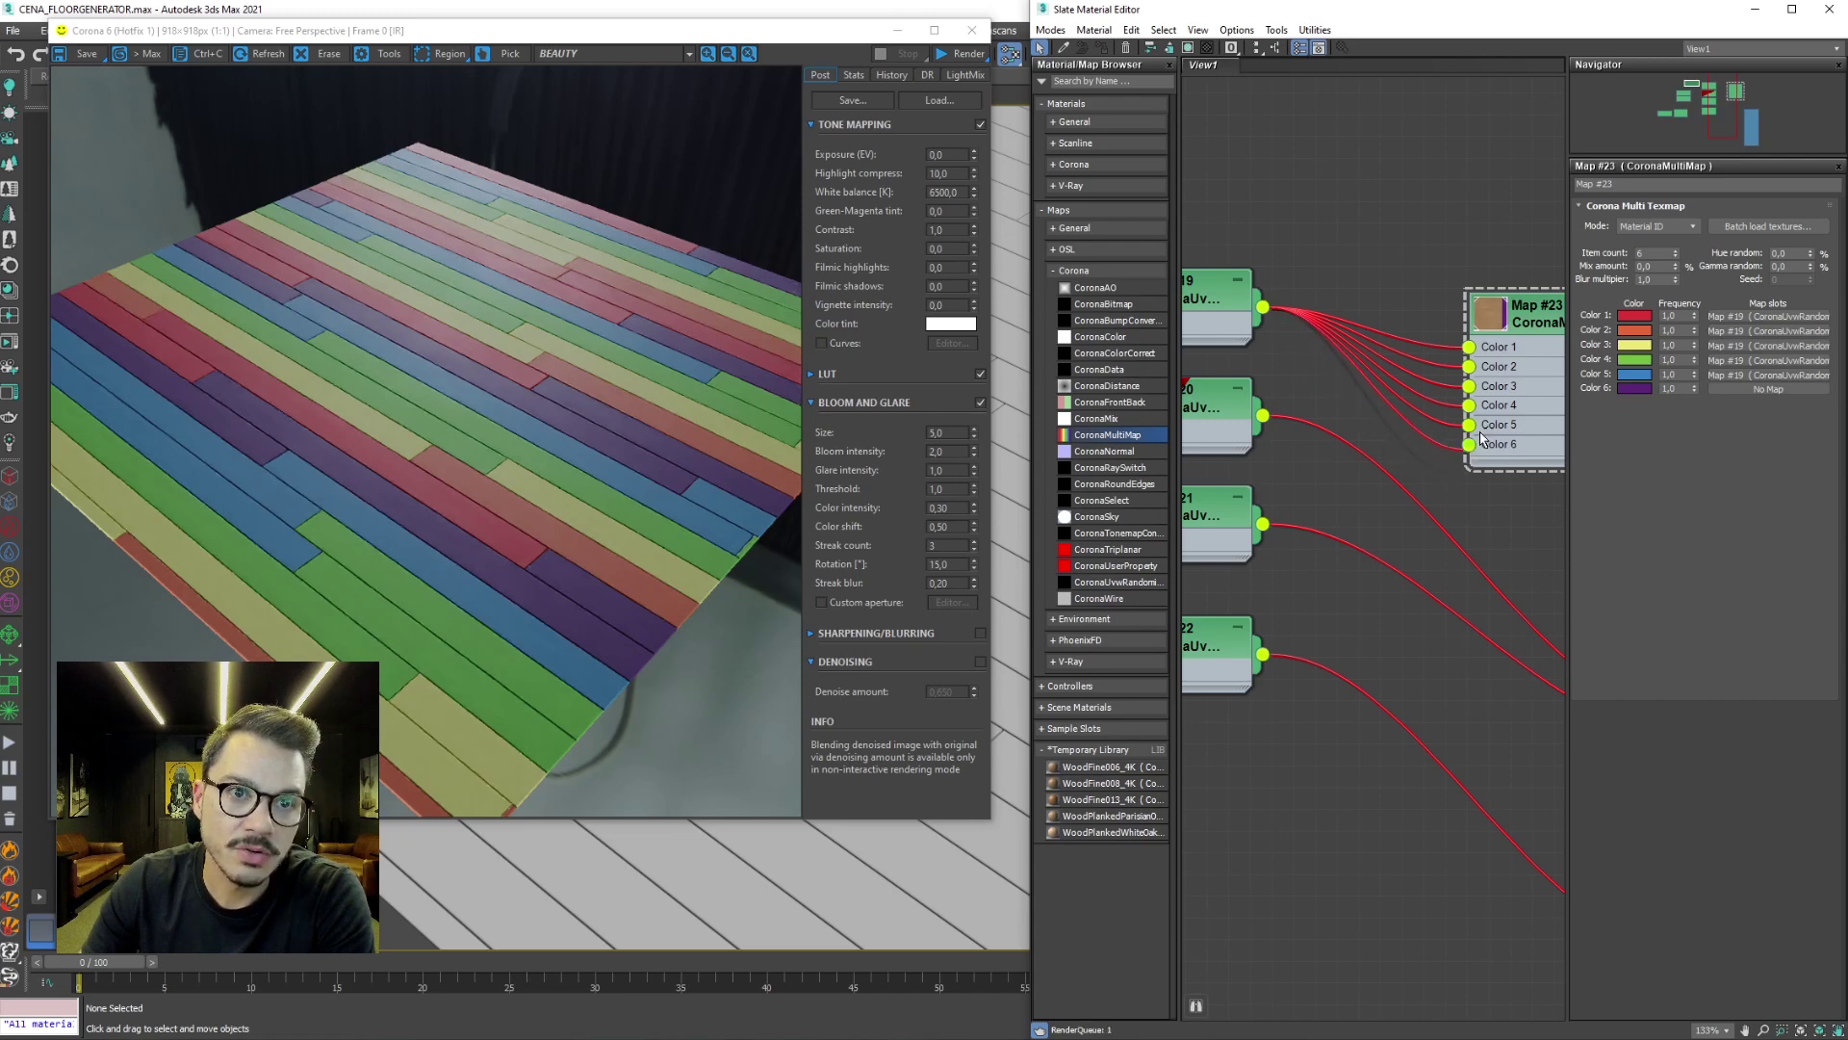
left_click_drag(1534, 321, 1425, 276)
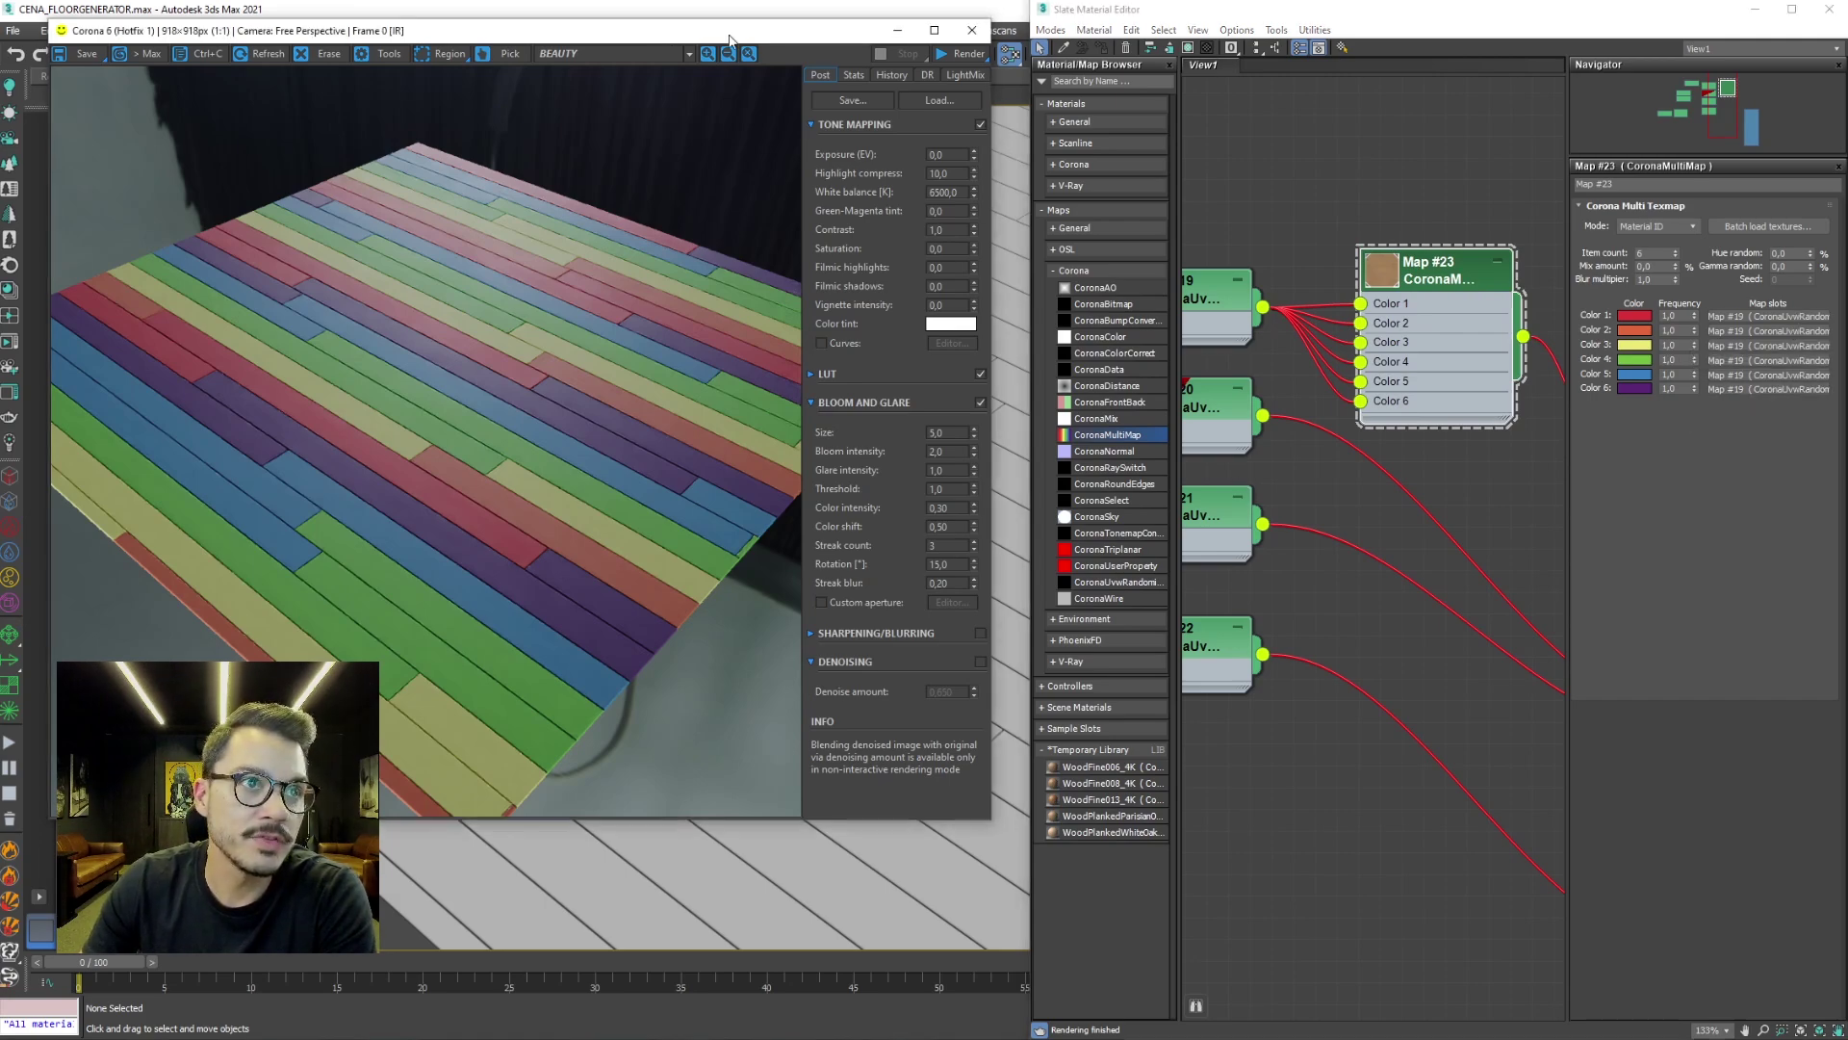
left_click_drag(660, 40, 1002, 63)
Re-render the floor with the wood maps, close the frame buffer, and show the shaded wood material in the viewport
left_click(1314, 81)
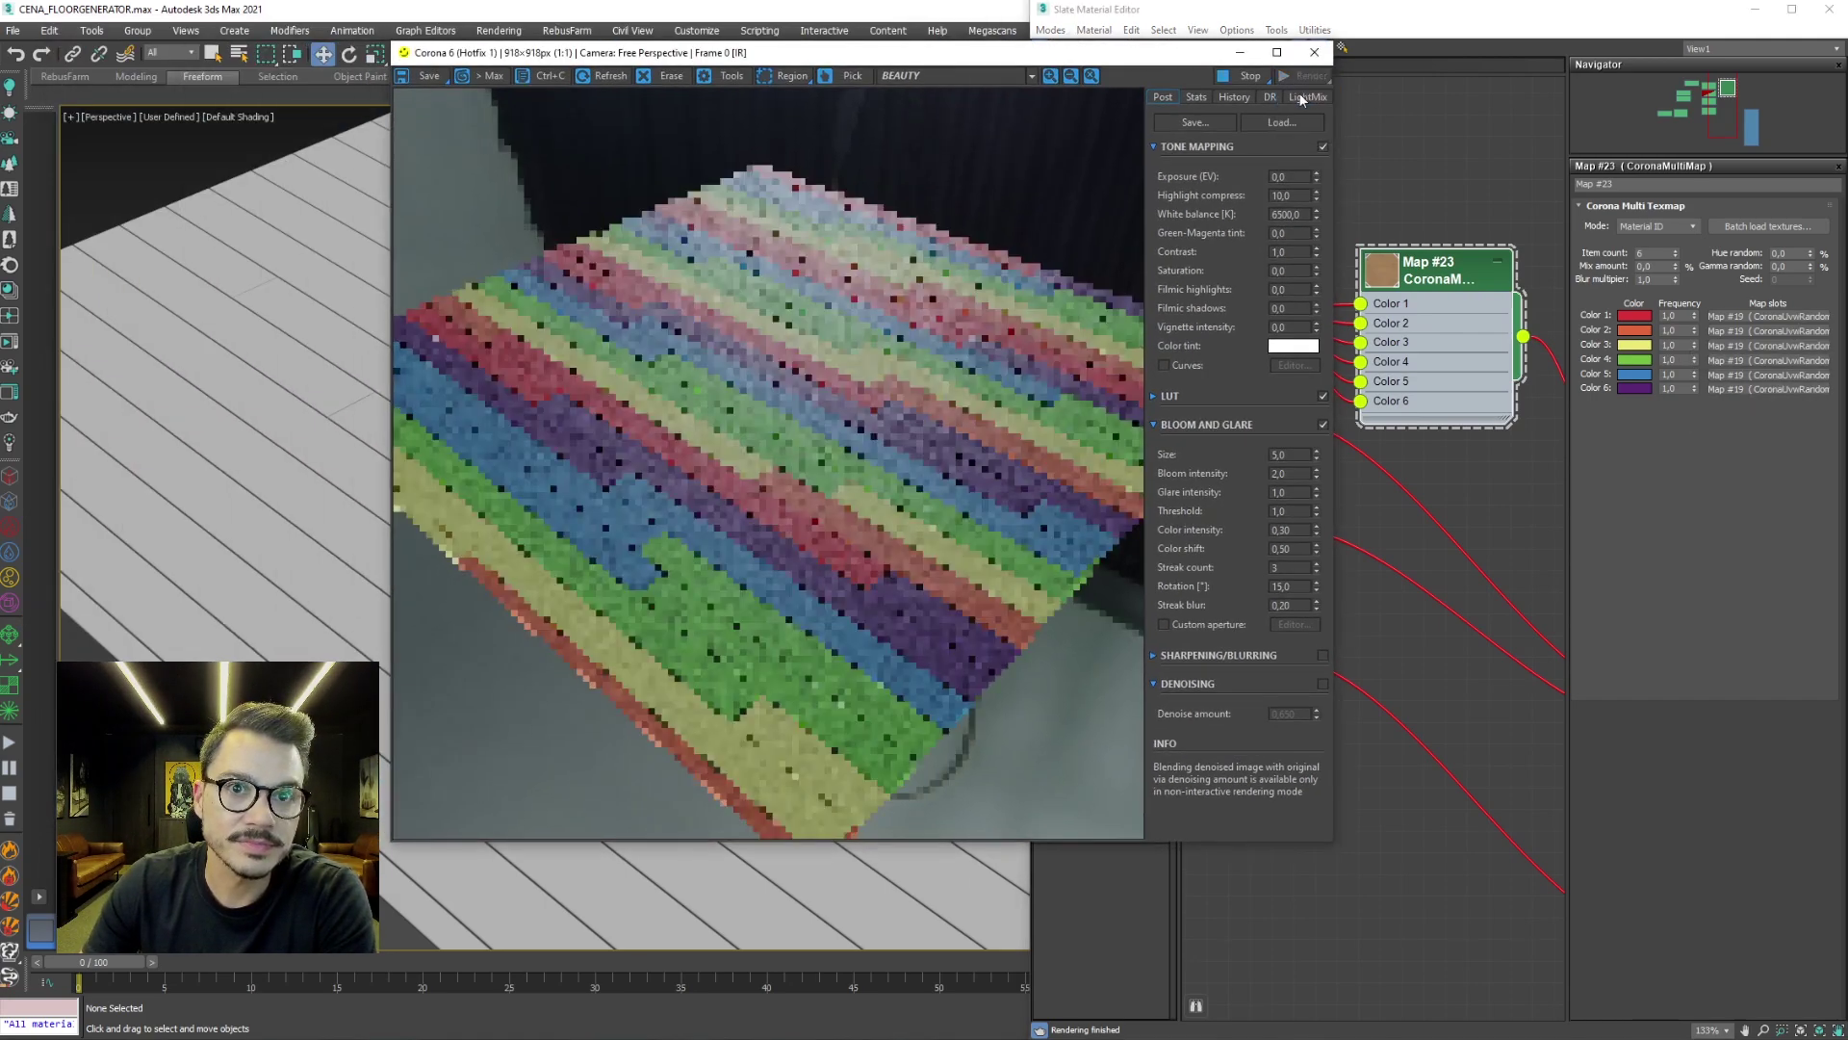
left_click(1252, 75)
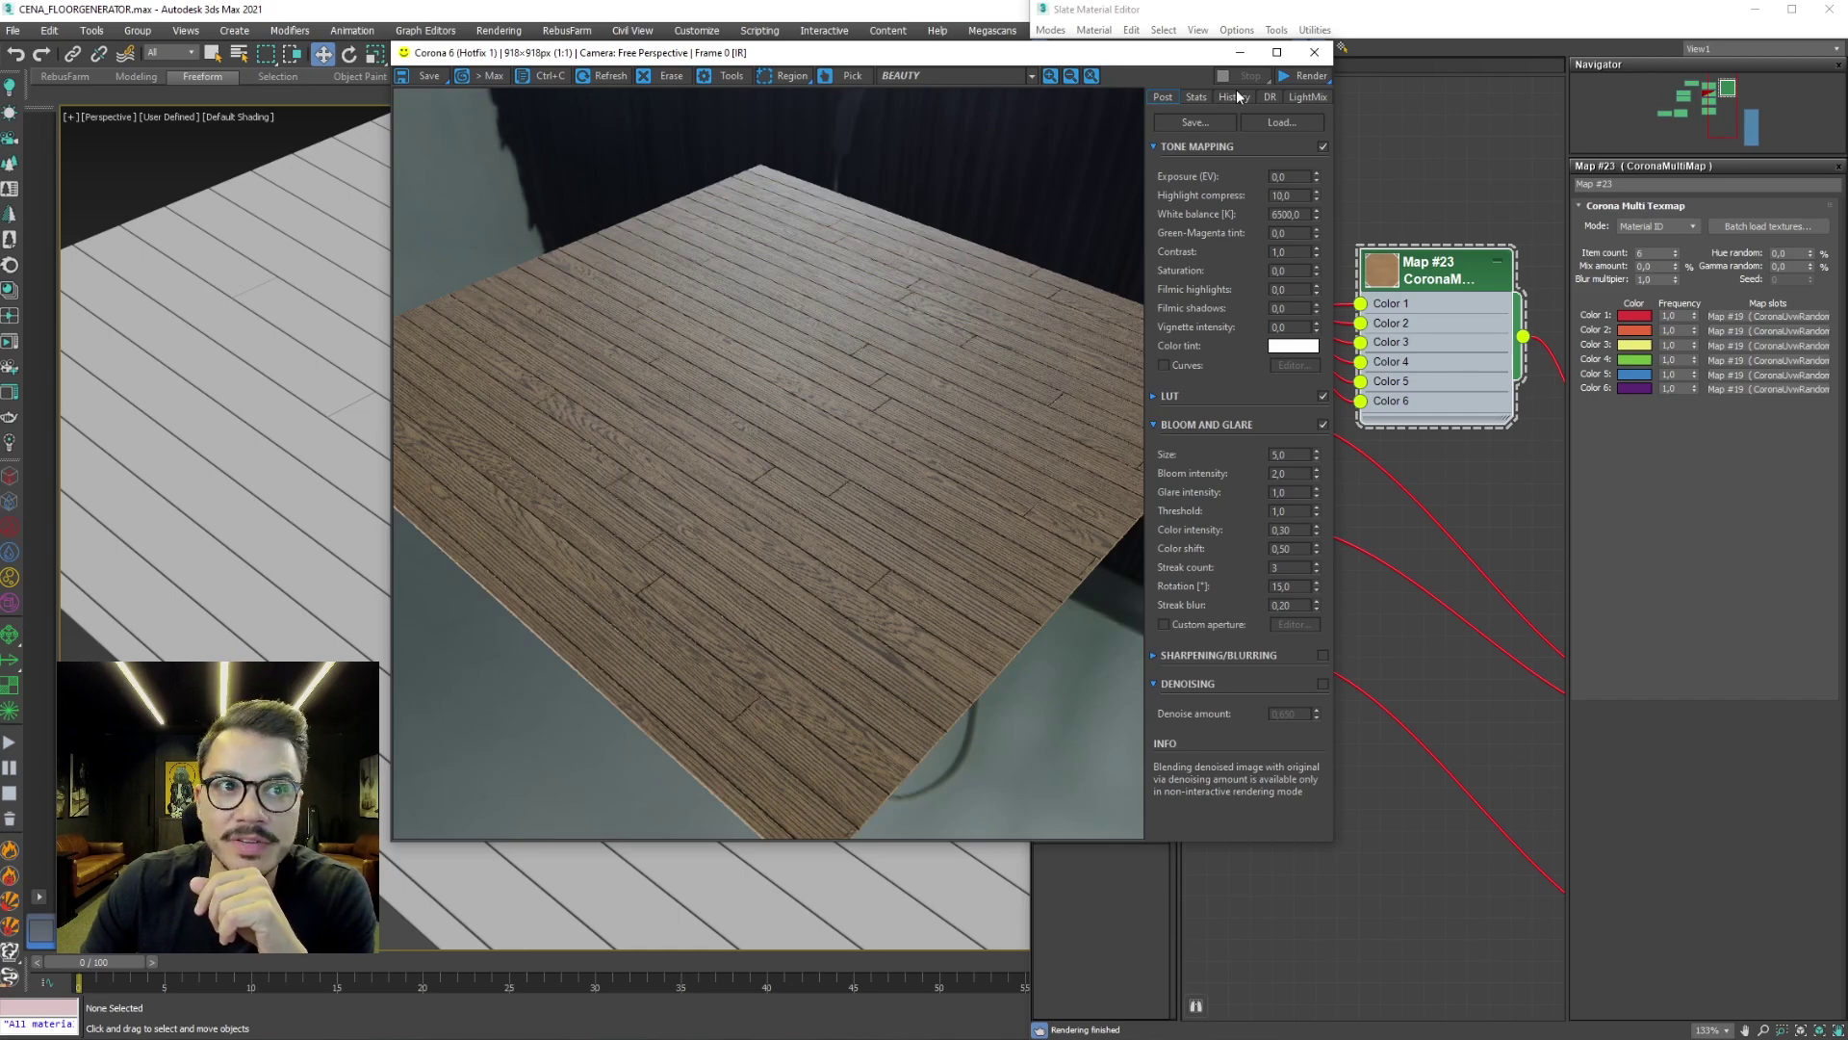
left_click(1257, 62)
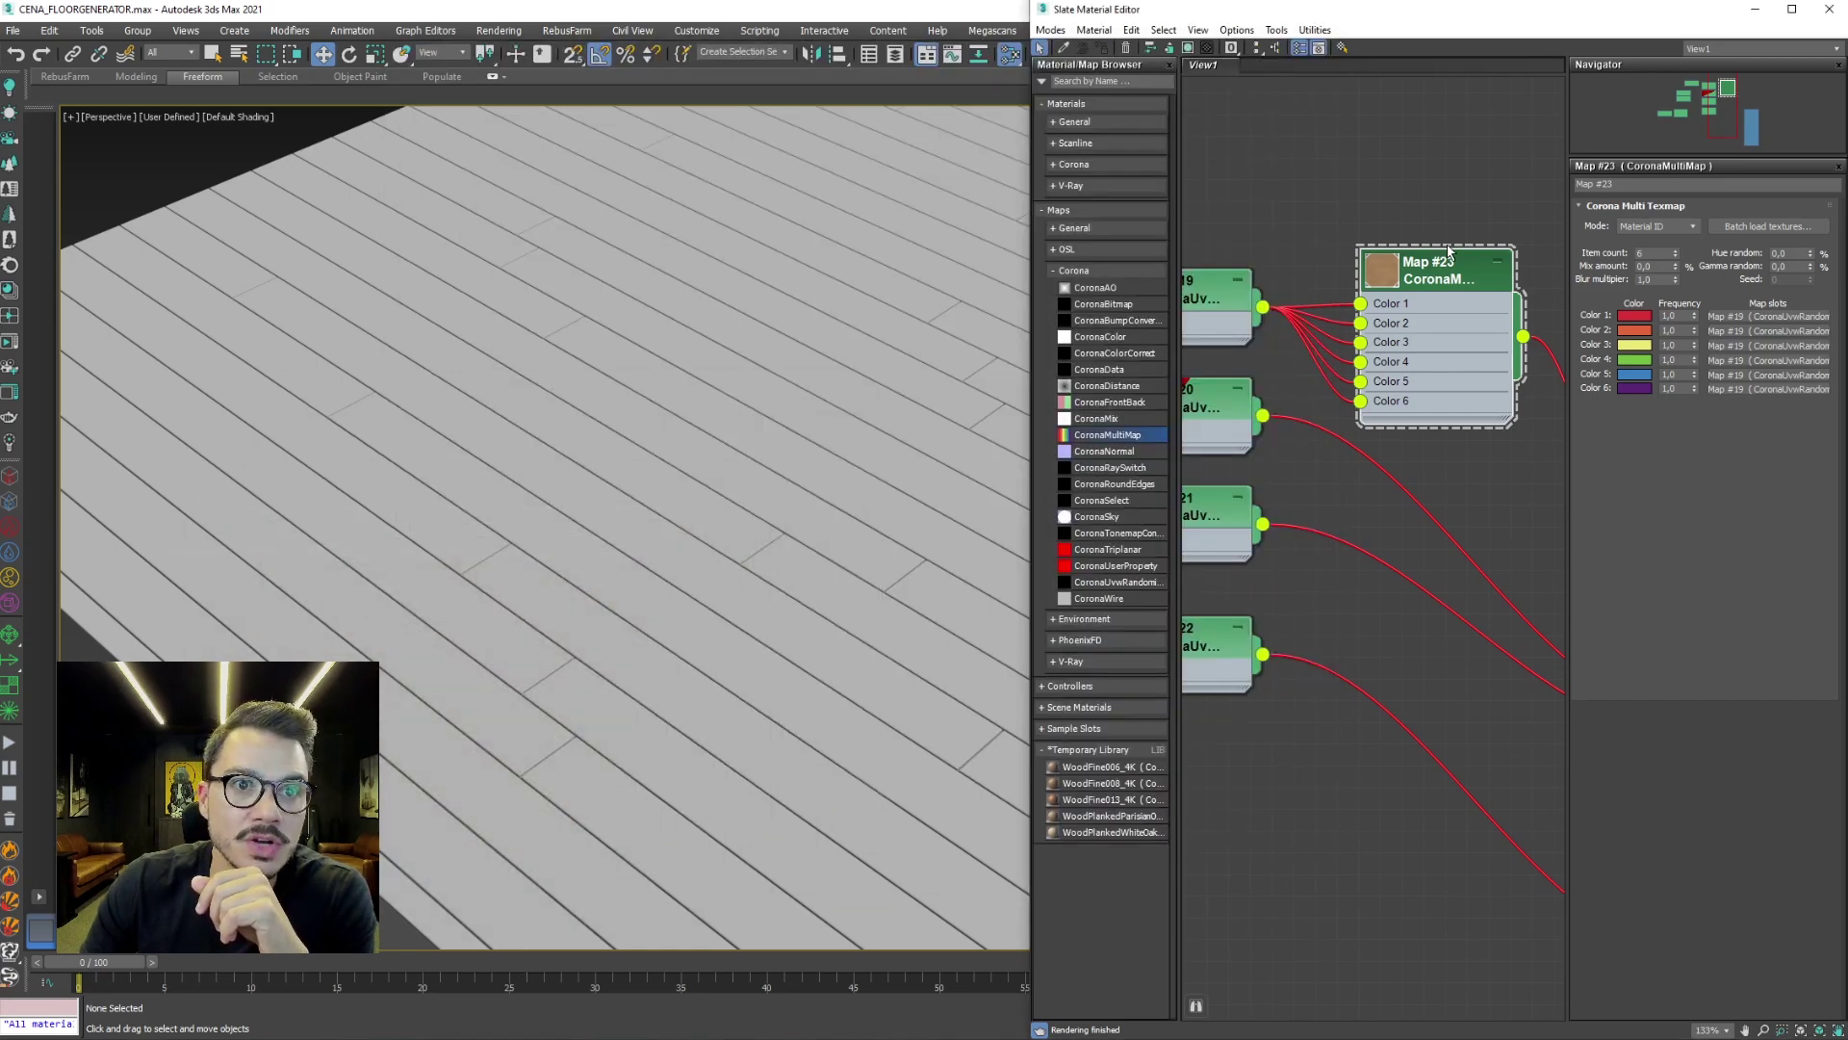
left_click(1189, 50)
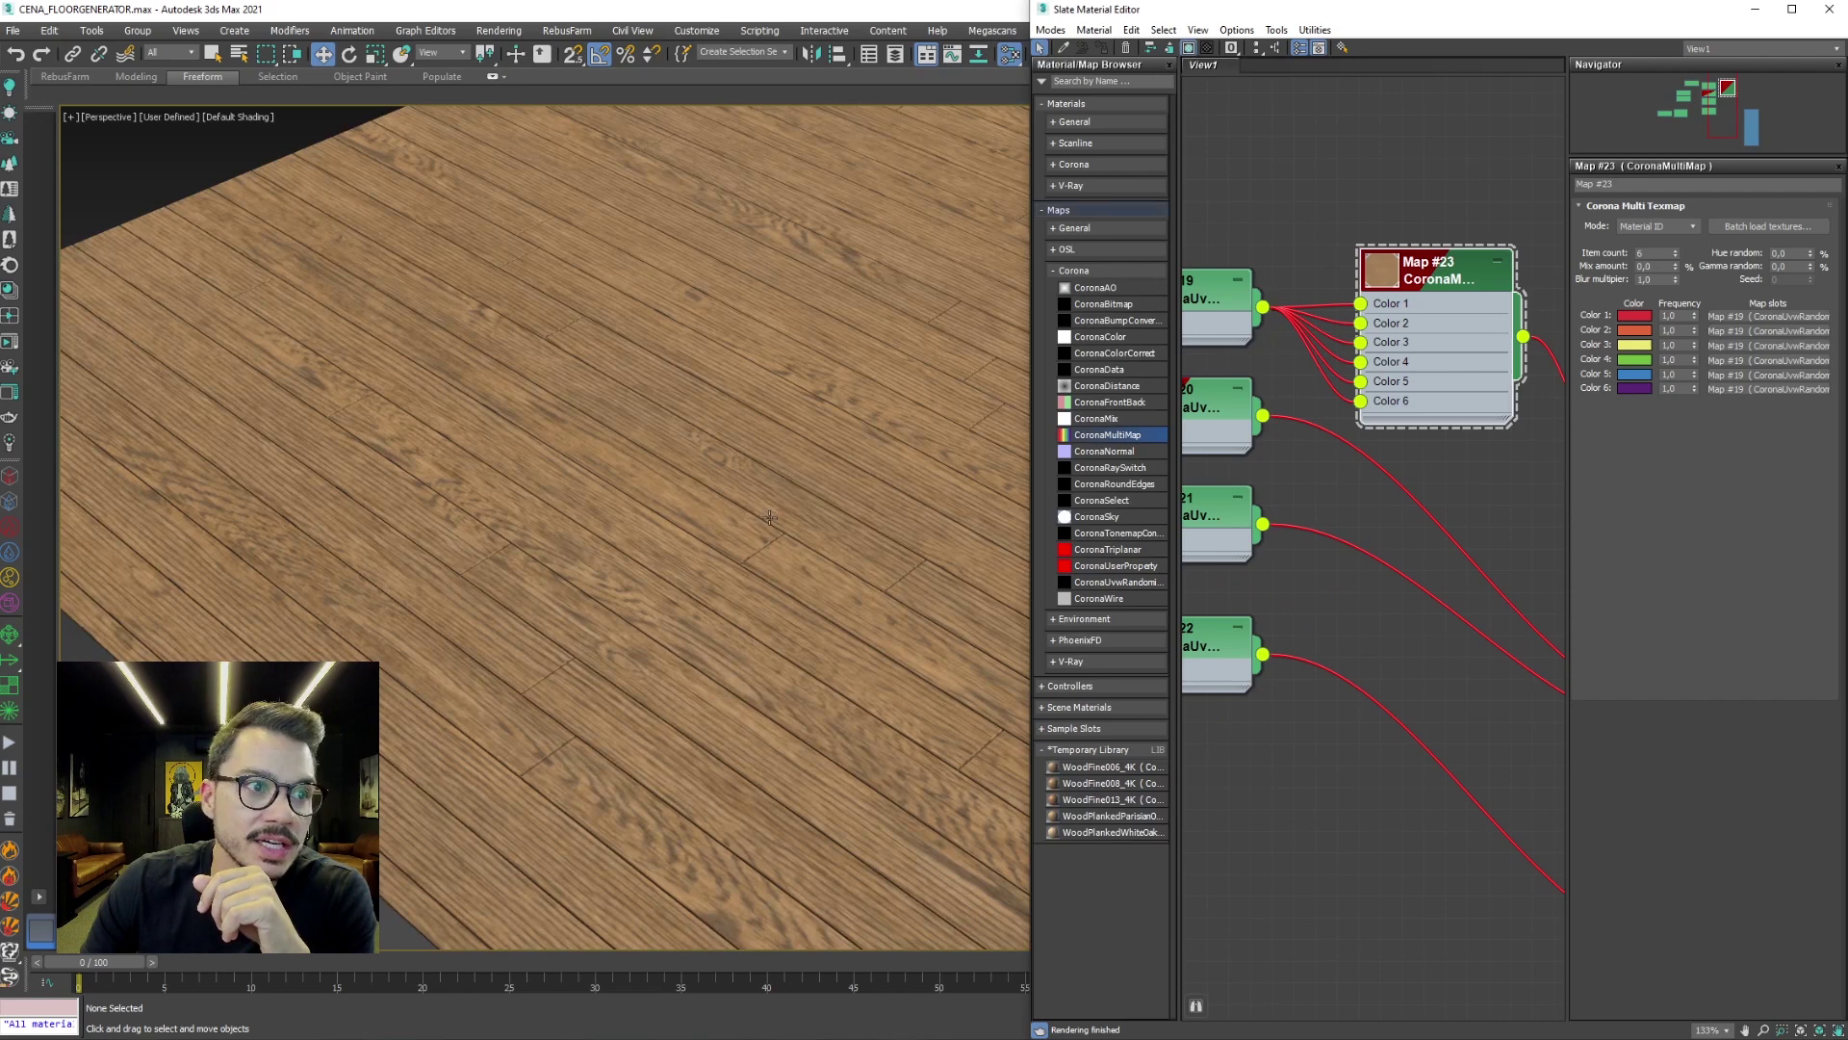
Set the multimap's Gamma random to 1 and start an interactive render of the floor
double_click(1797, 265)
type("50")
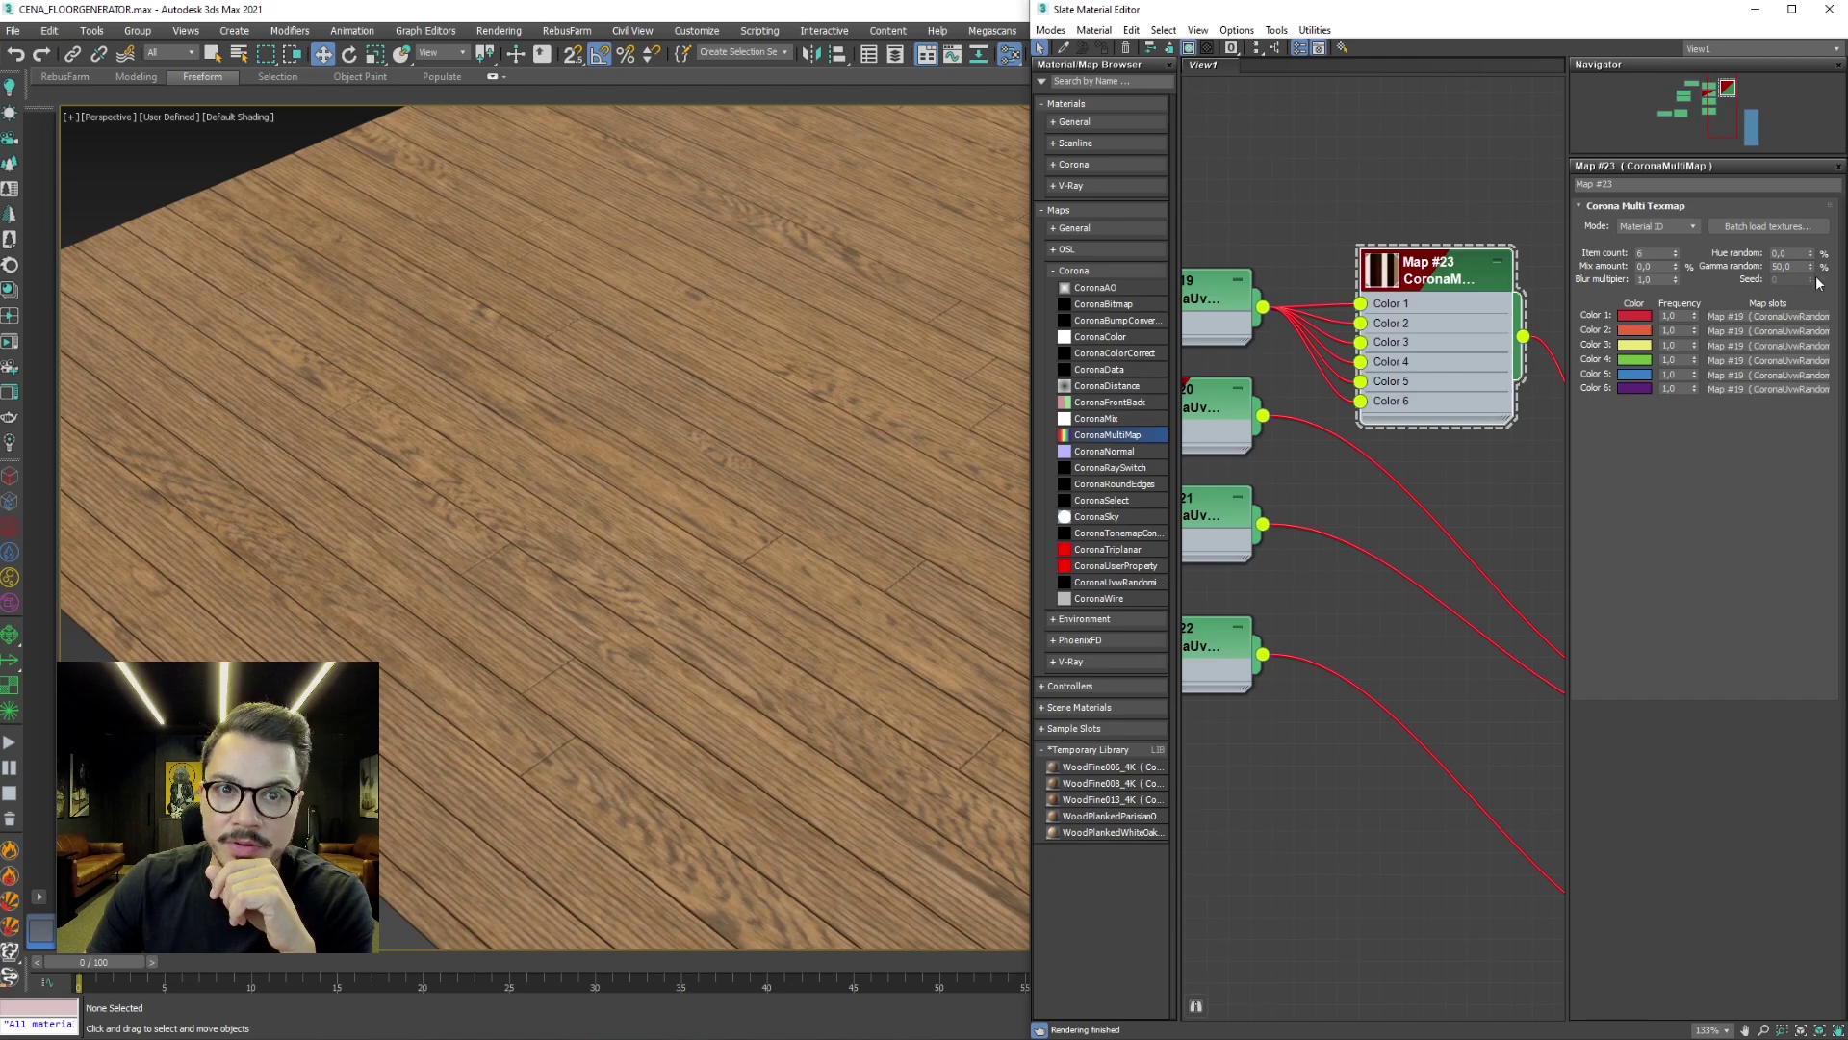
type("1")
key("Return")
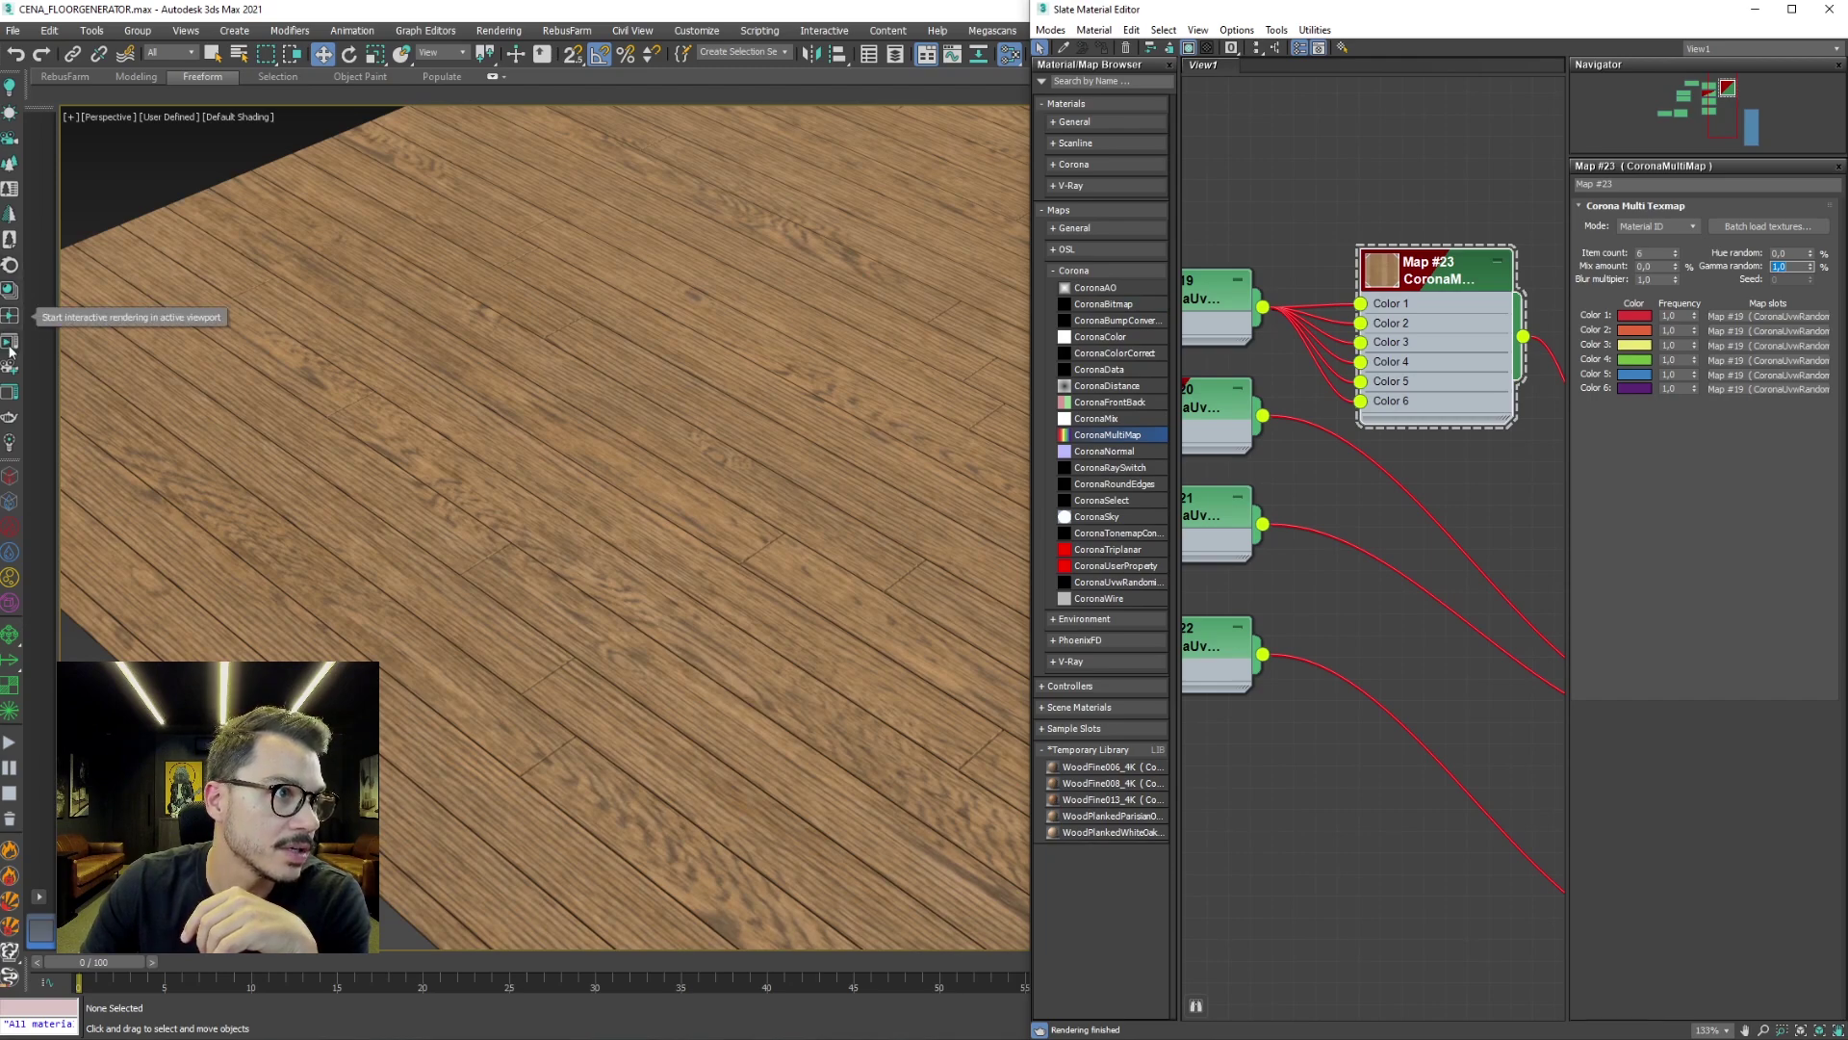
left_click(8, 293)
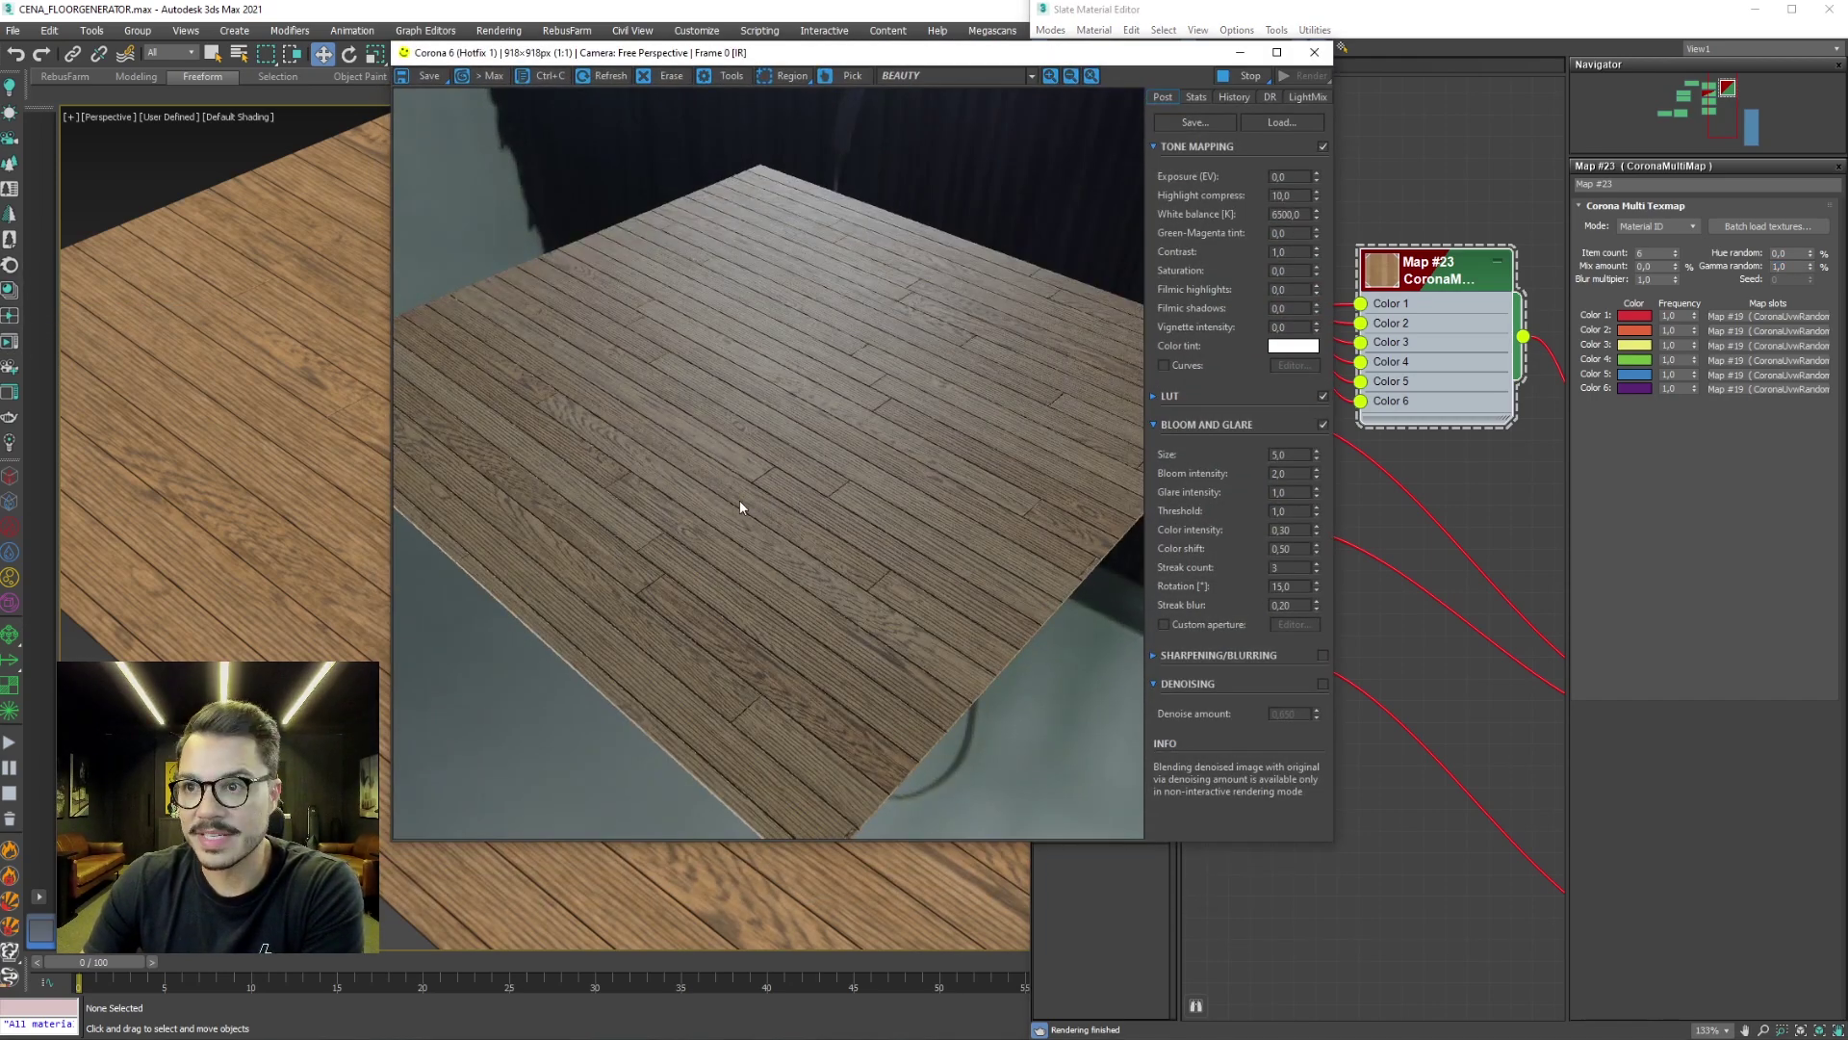
Try Gamma random values 0 and 2, settling on 3
double_click(1805, 269)
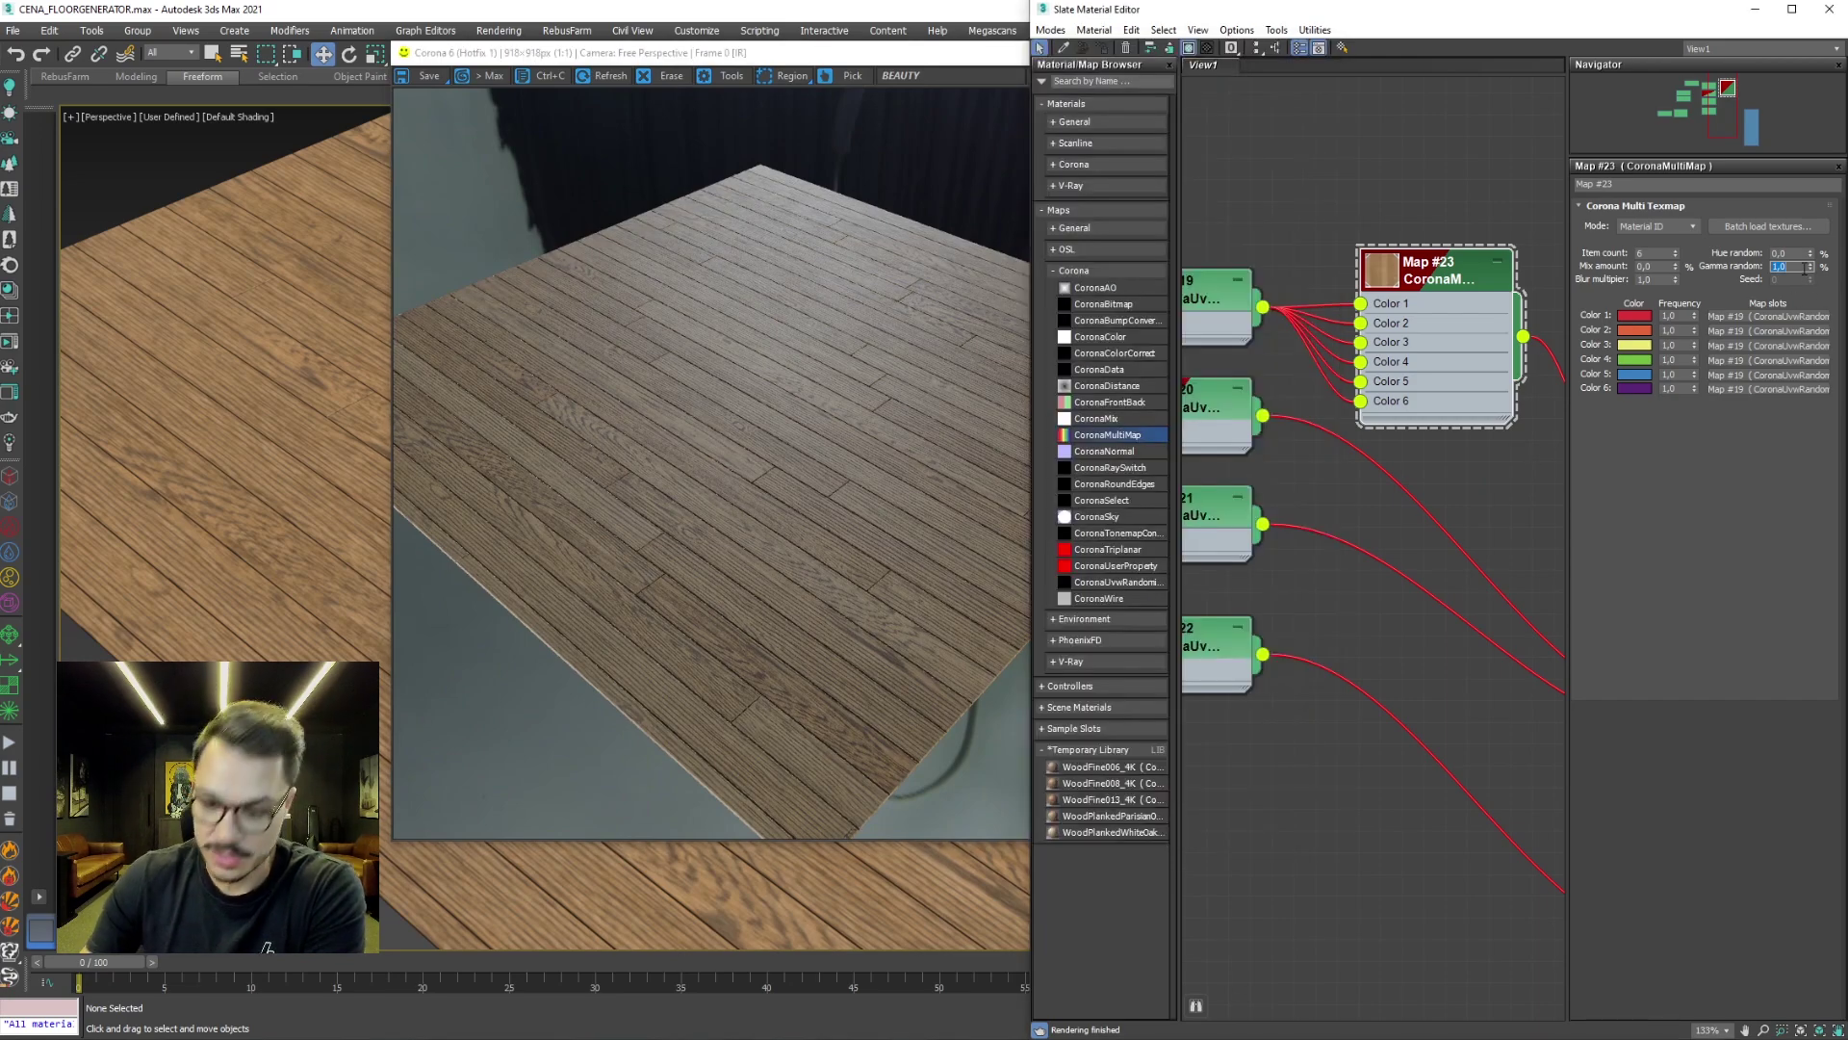
type("0")
key("Return")
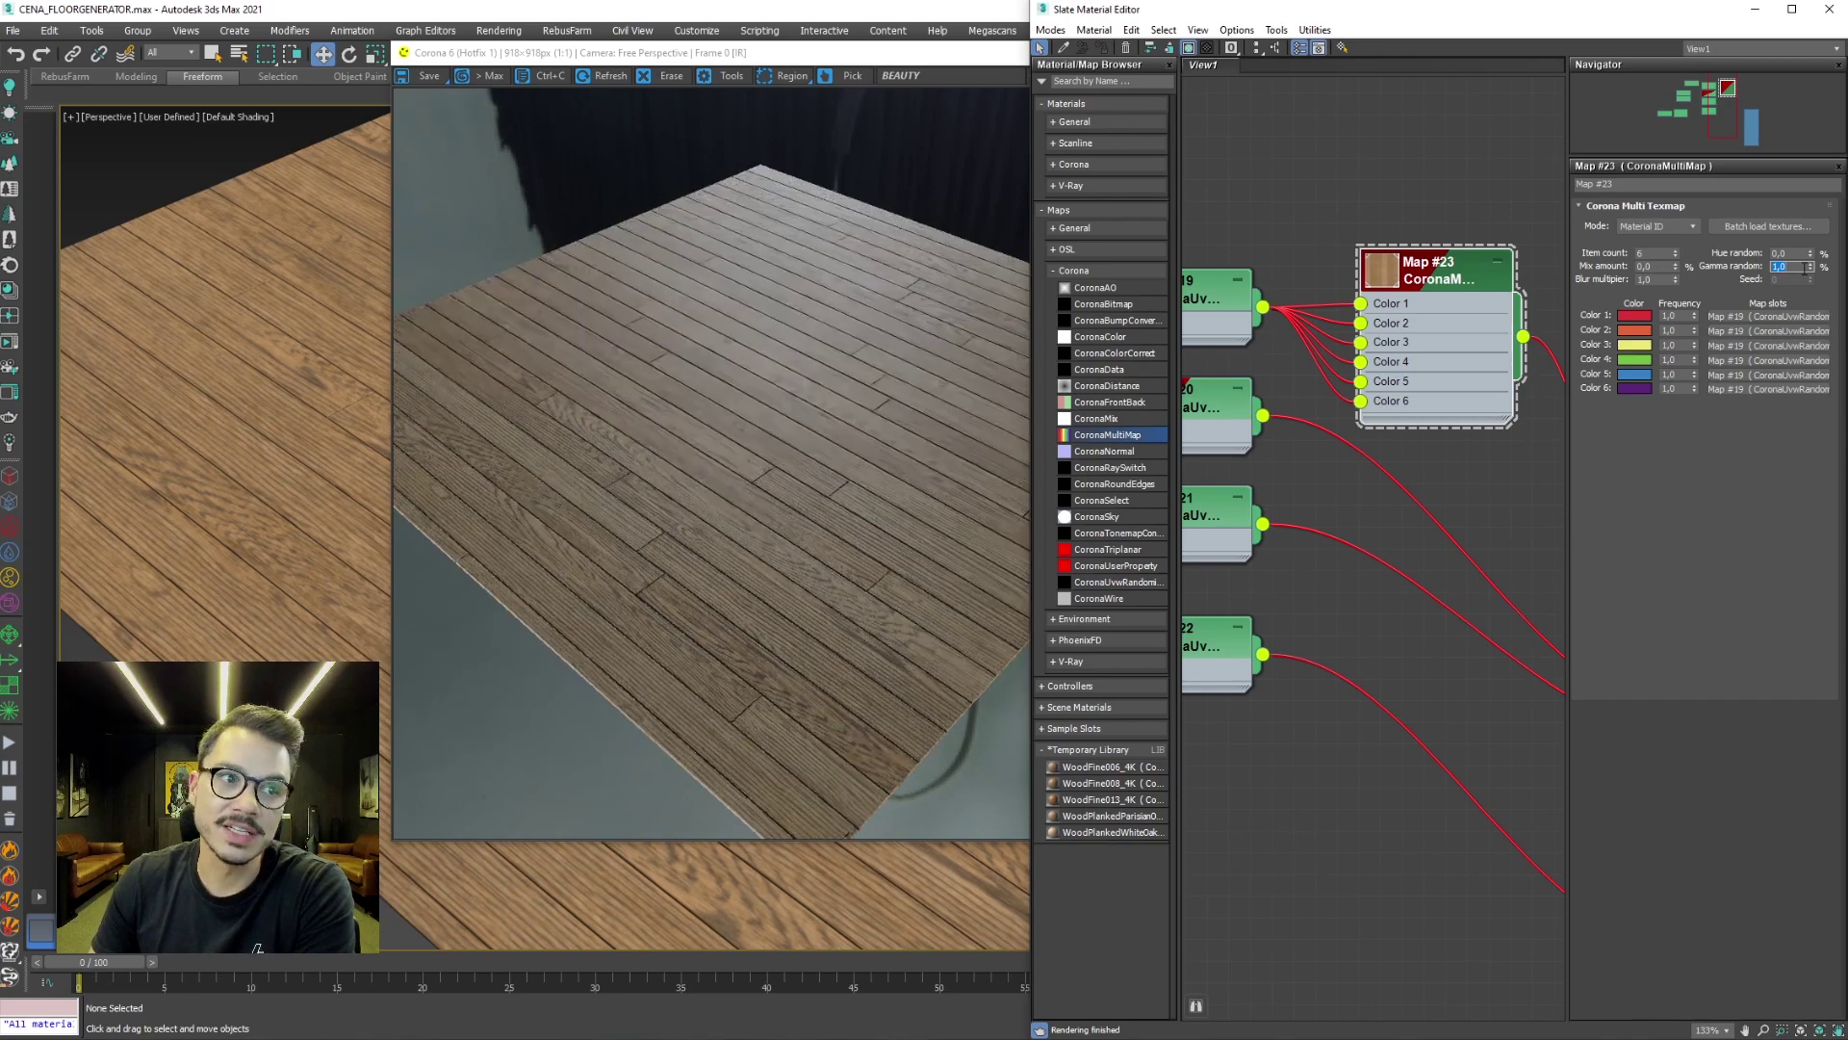
type("2")
key("Return")
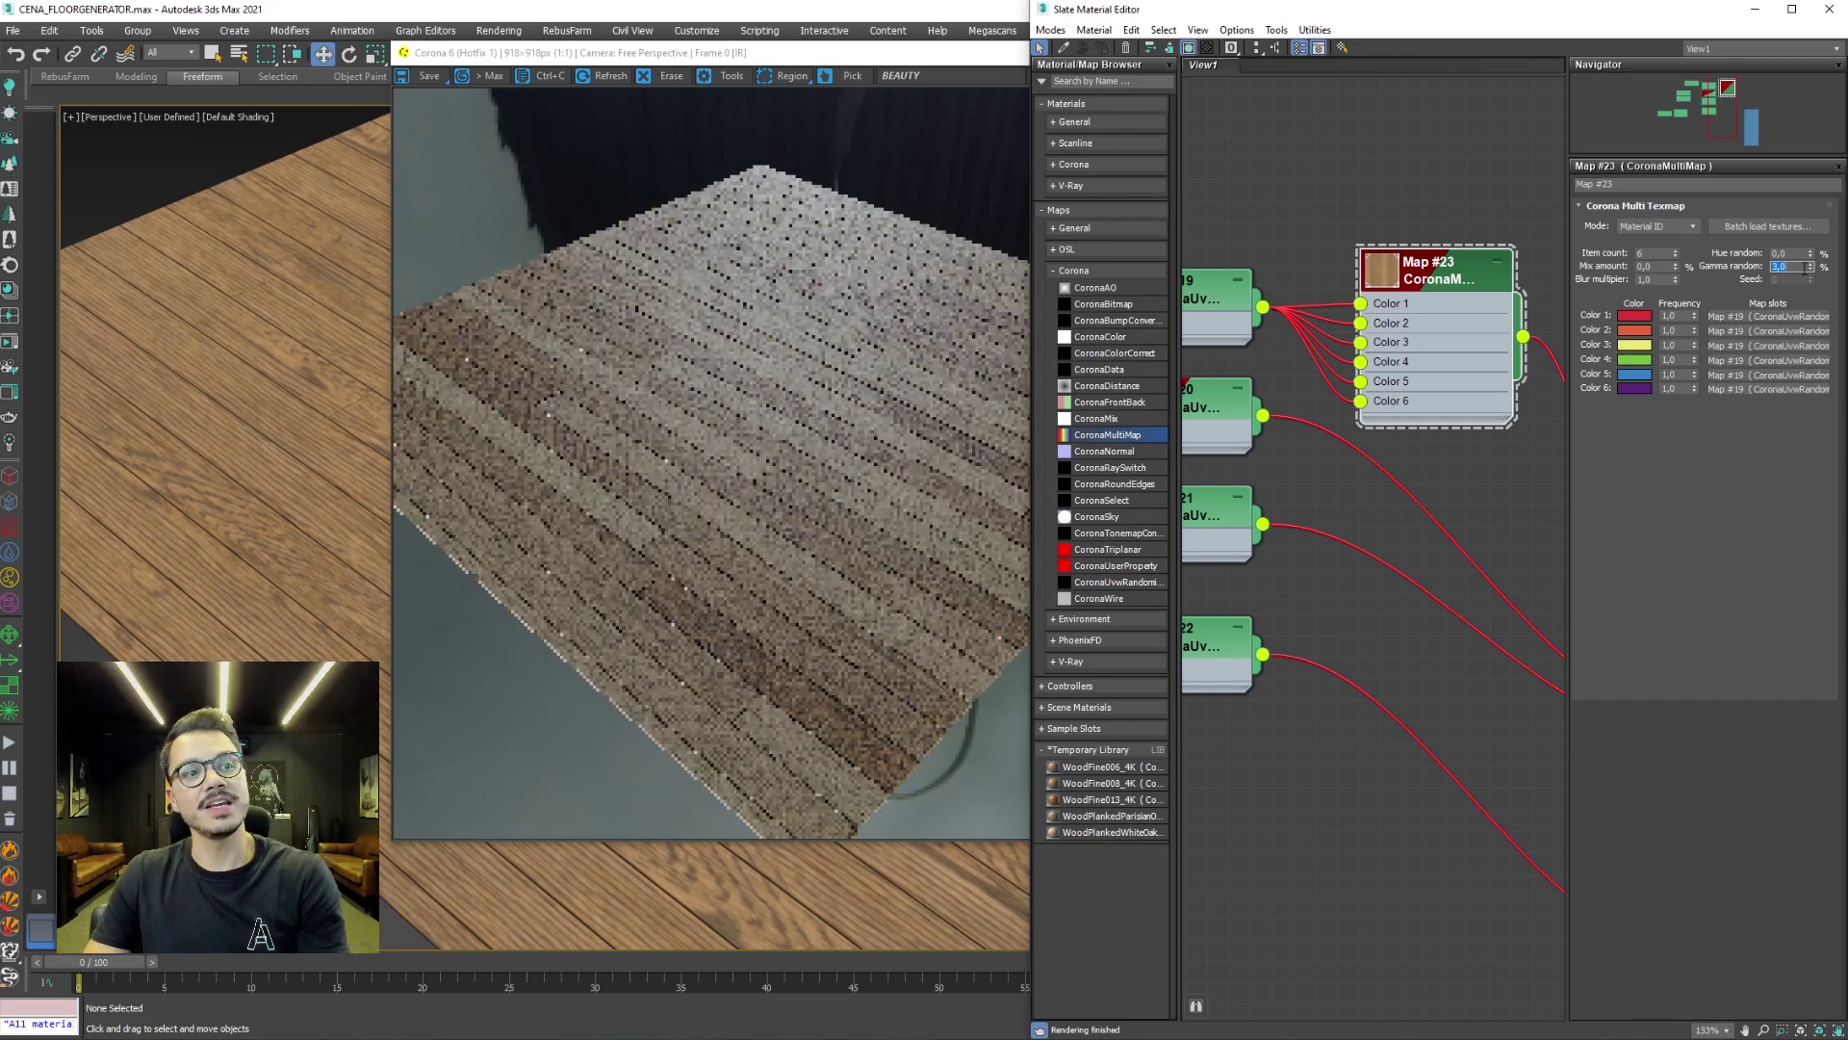
type("3")
key("Return")
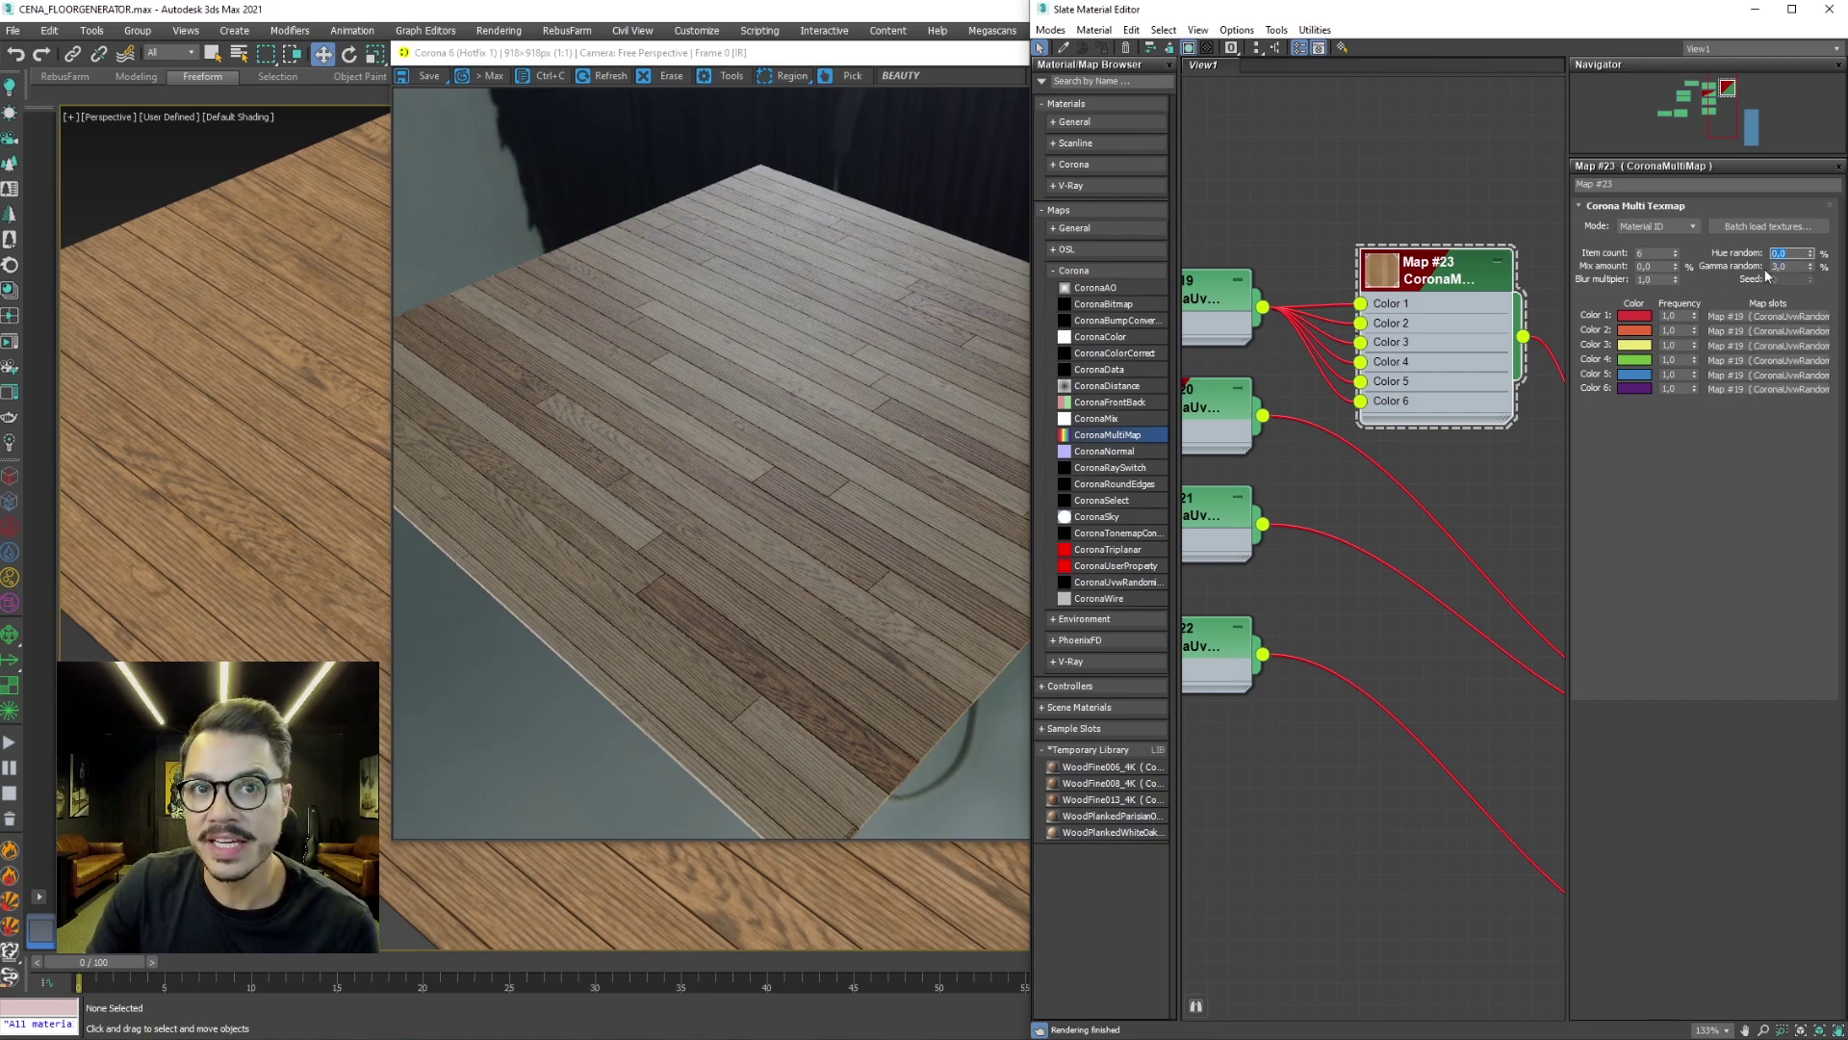
Test Hue random at 50 and 10, then reset it to 0
type("50")
key("Return")
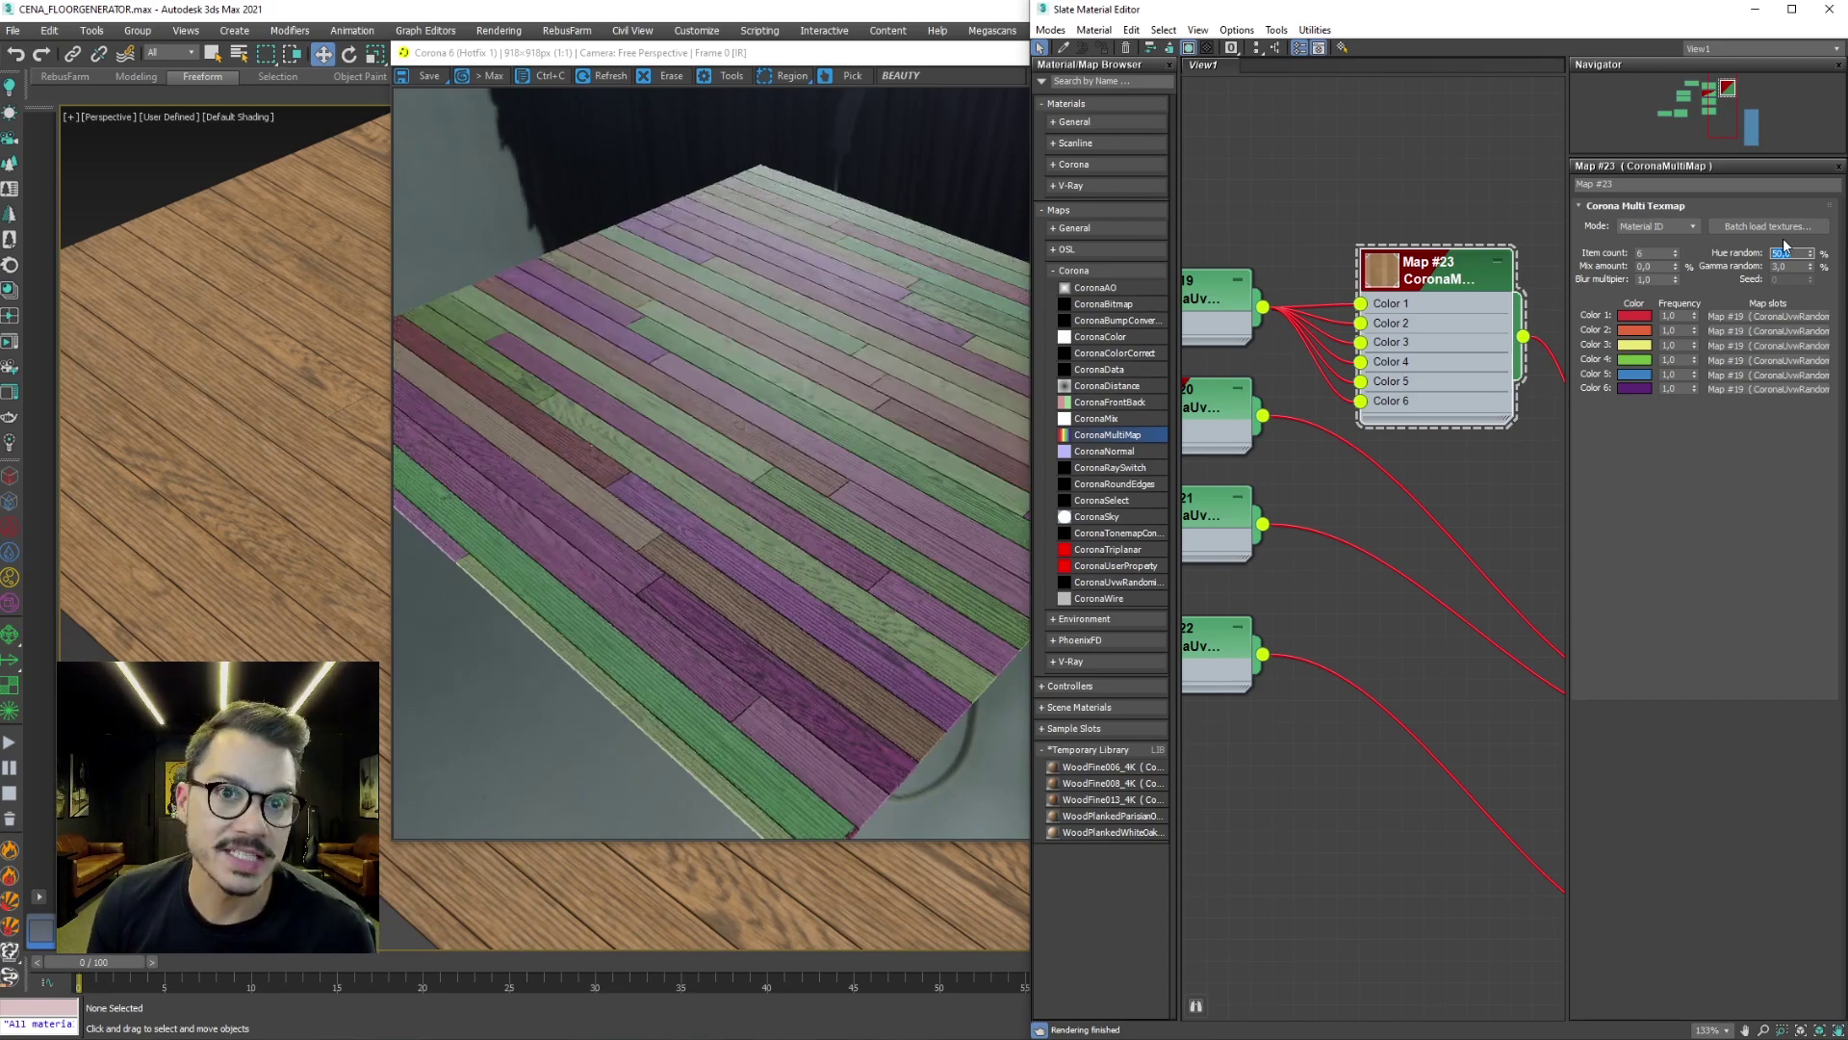
type("10")
key("Return")
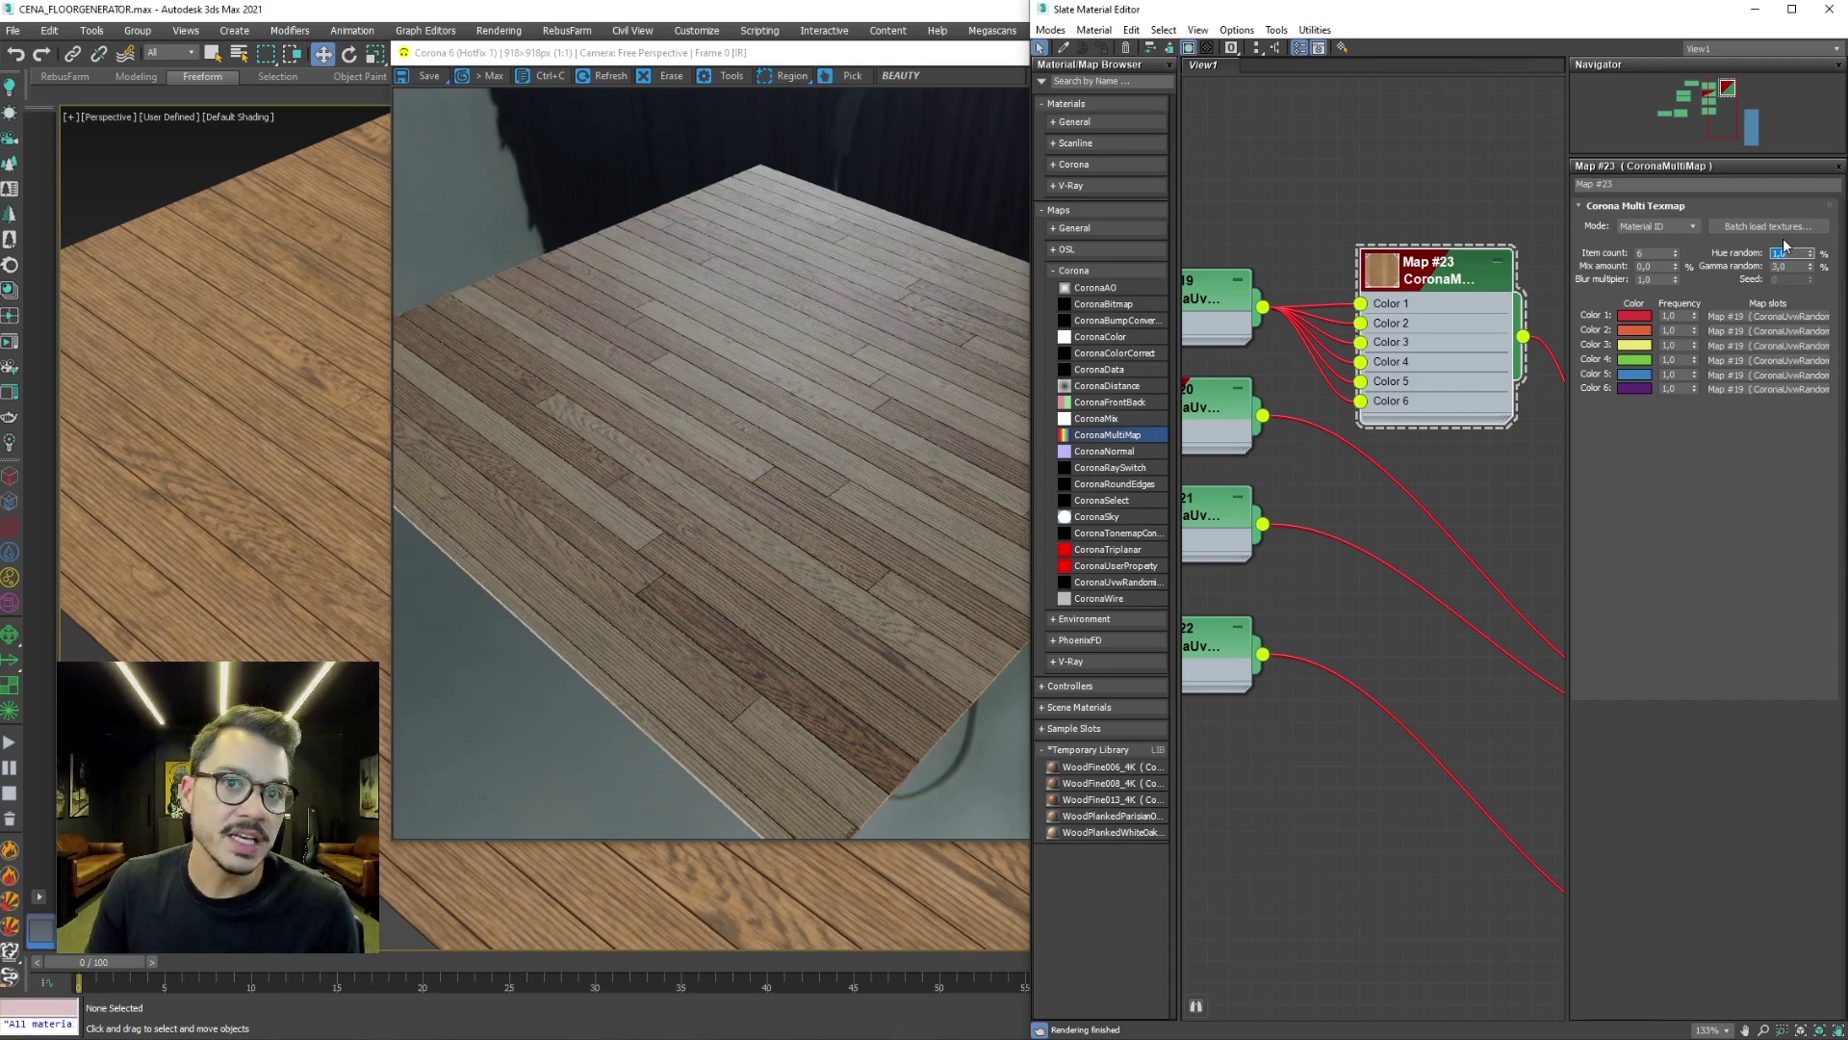
type("0")
key("Return")
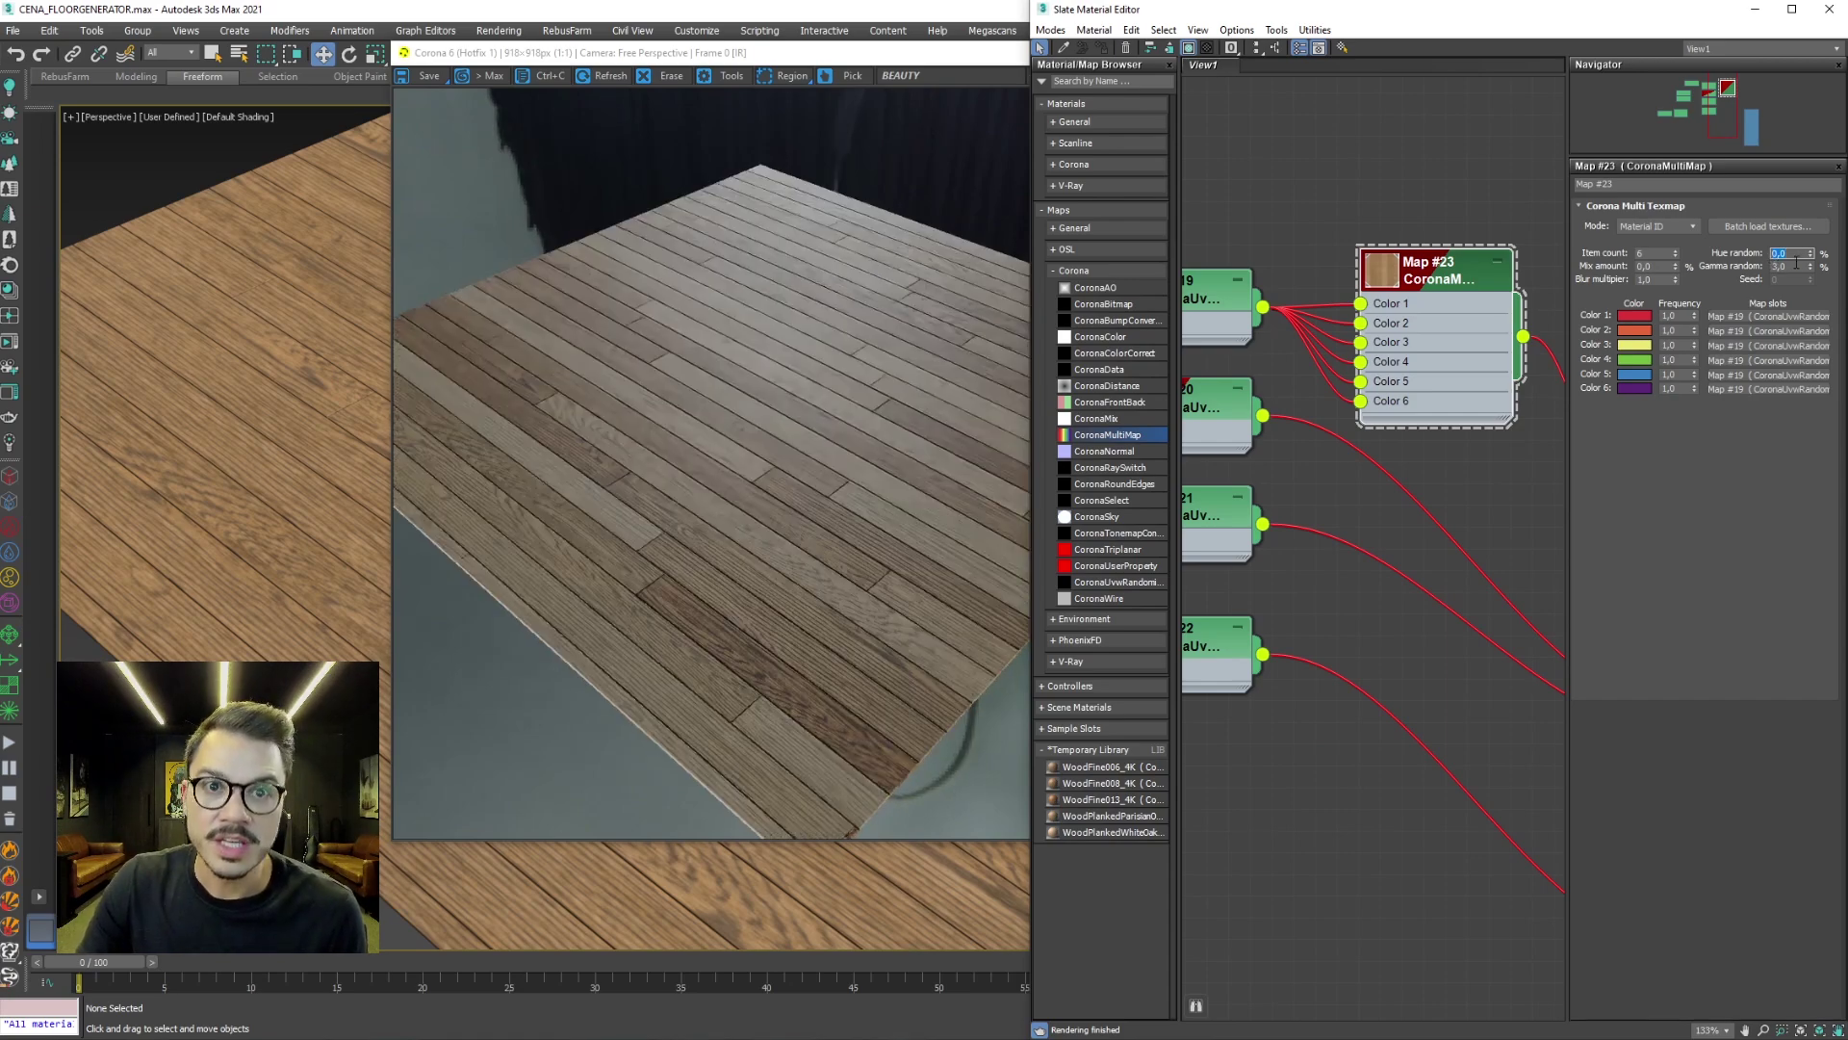
Lower Gamma random to 2, then to 1
type("2")
key("Return")
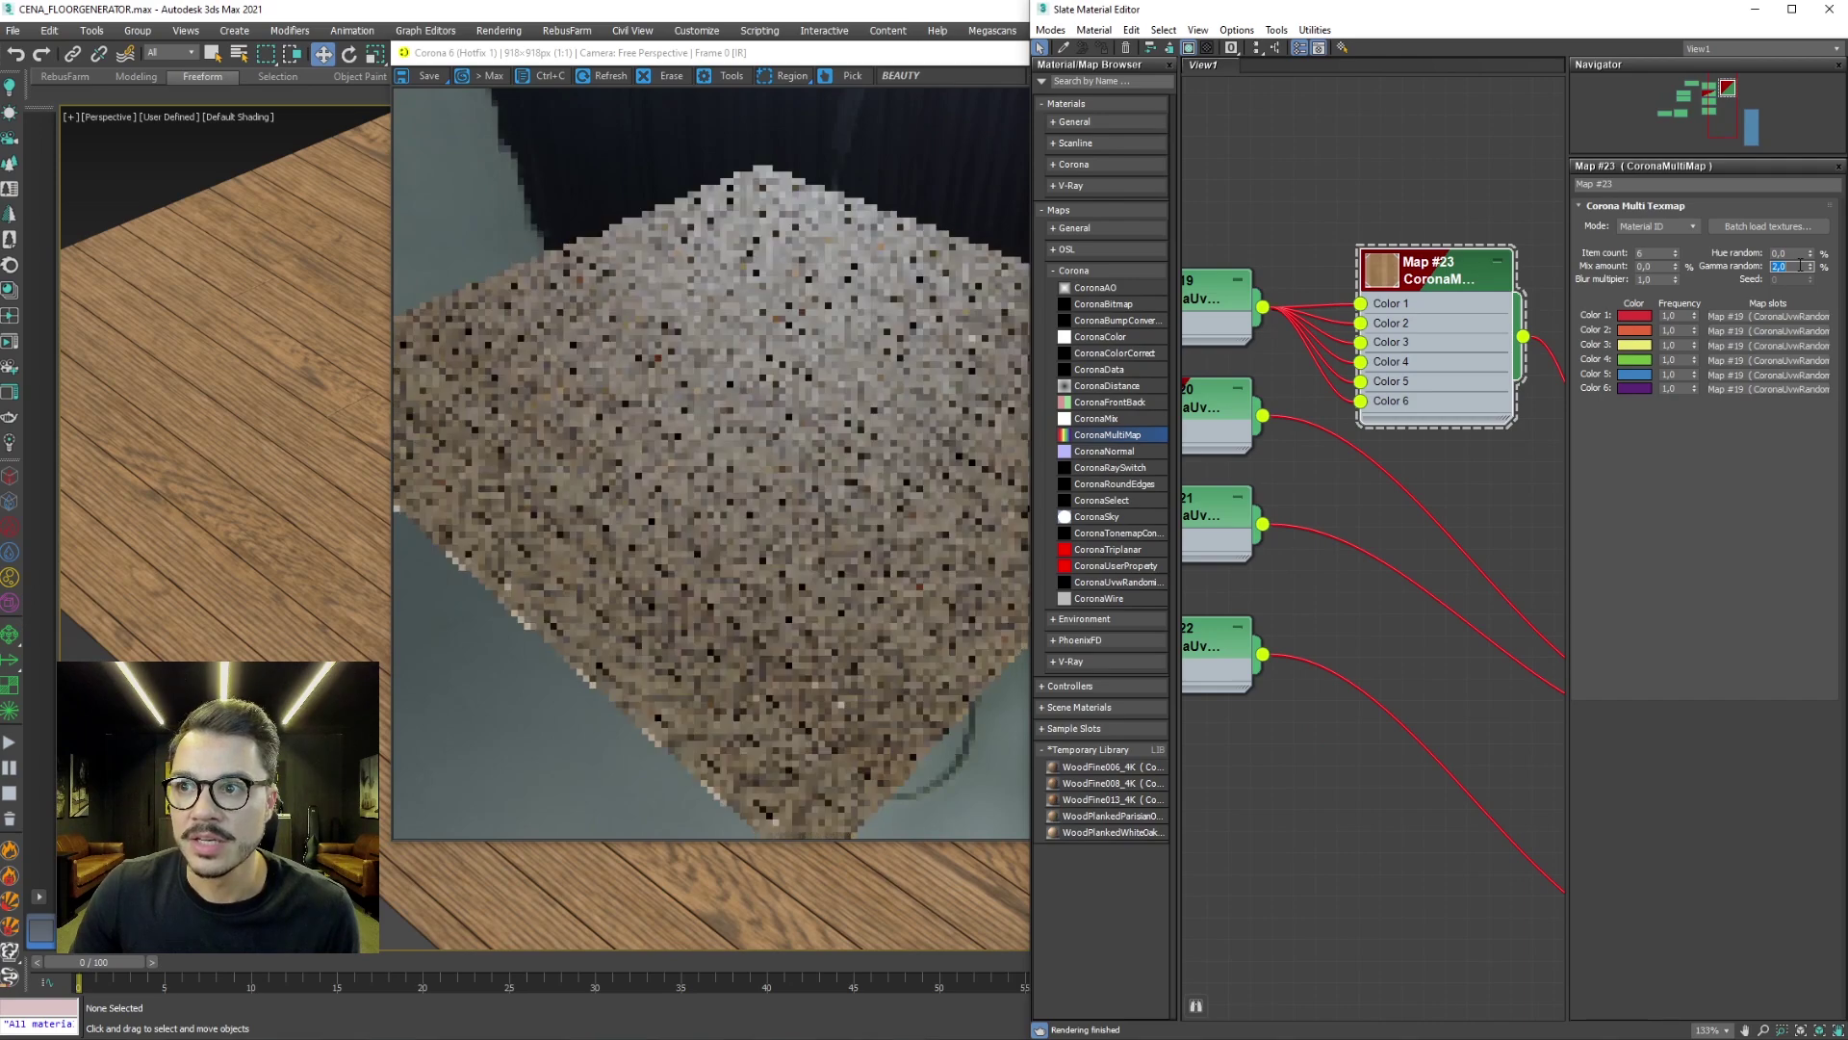
type("1")
key("Return")
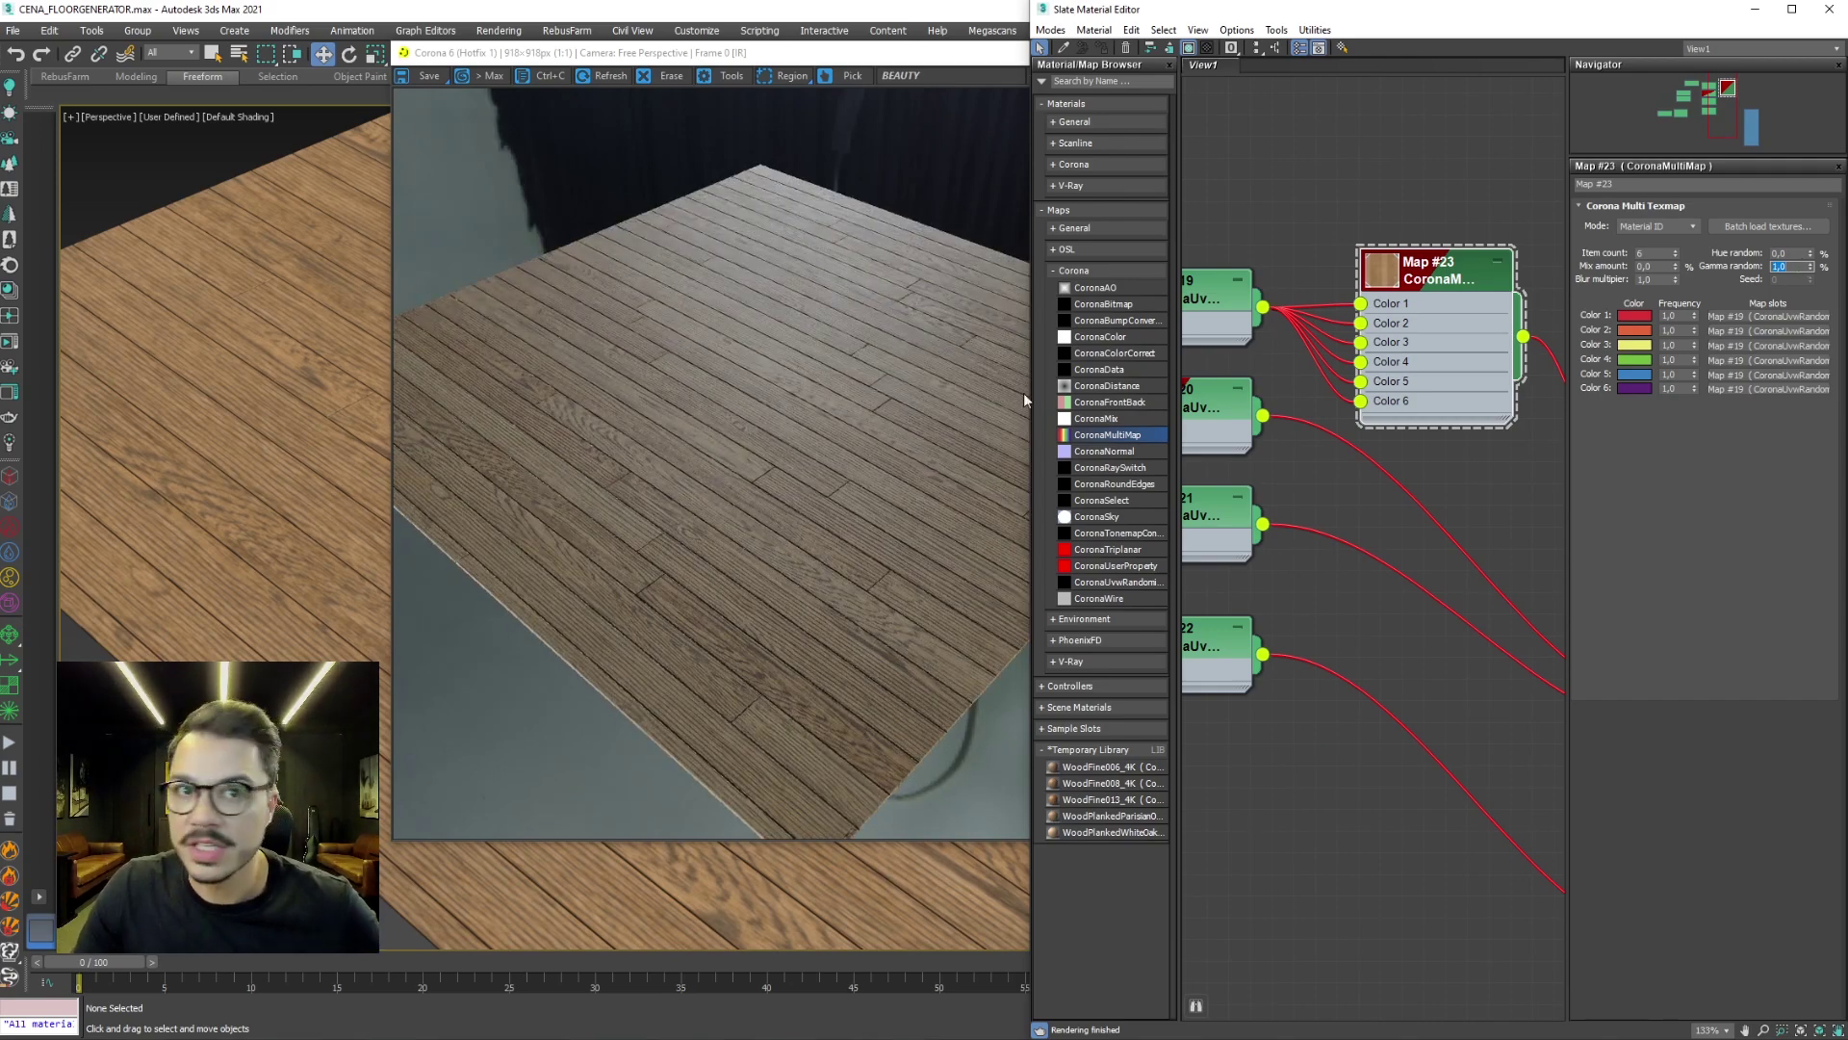
Minimize the material editor and zoom and pan around the floor render in the frame buffer
left_click(1756, 11)
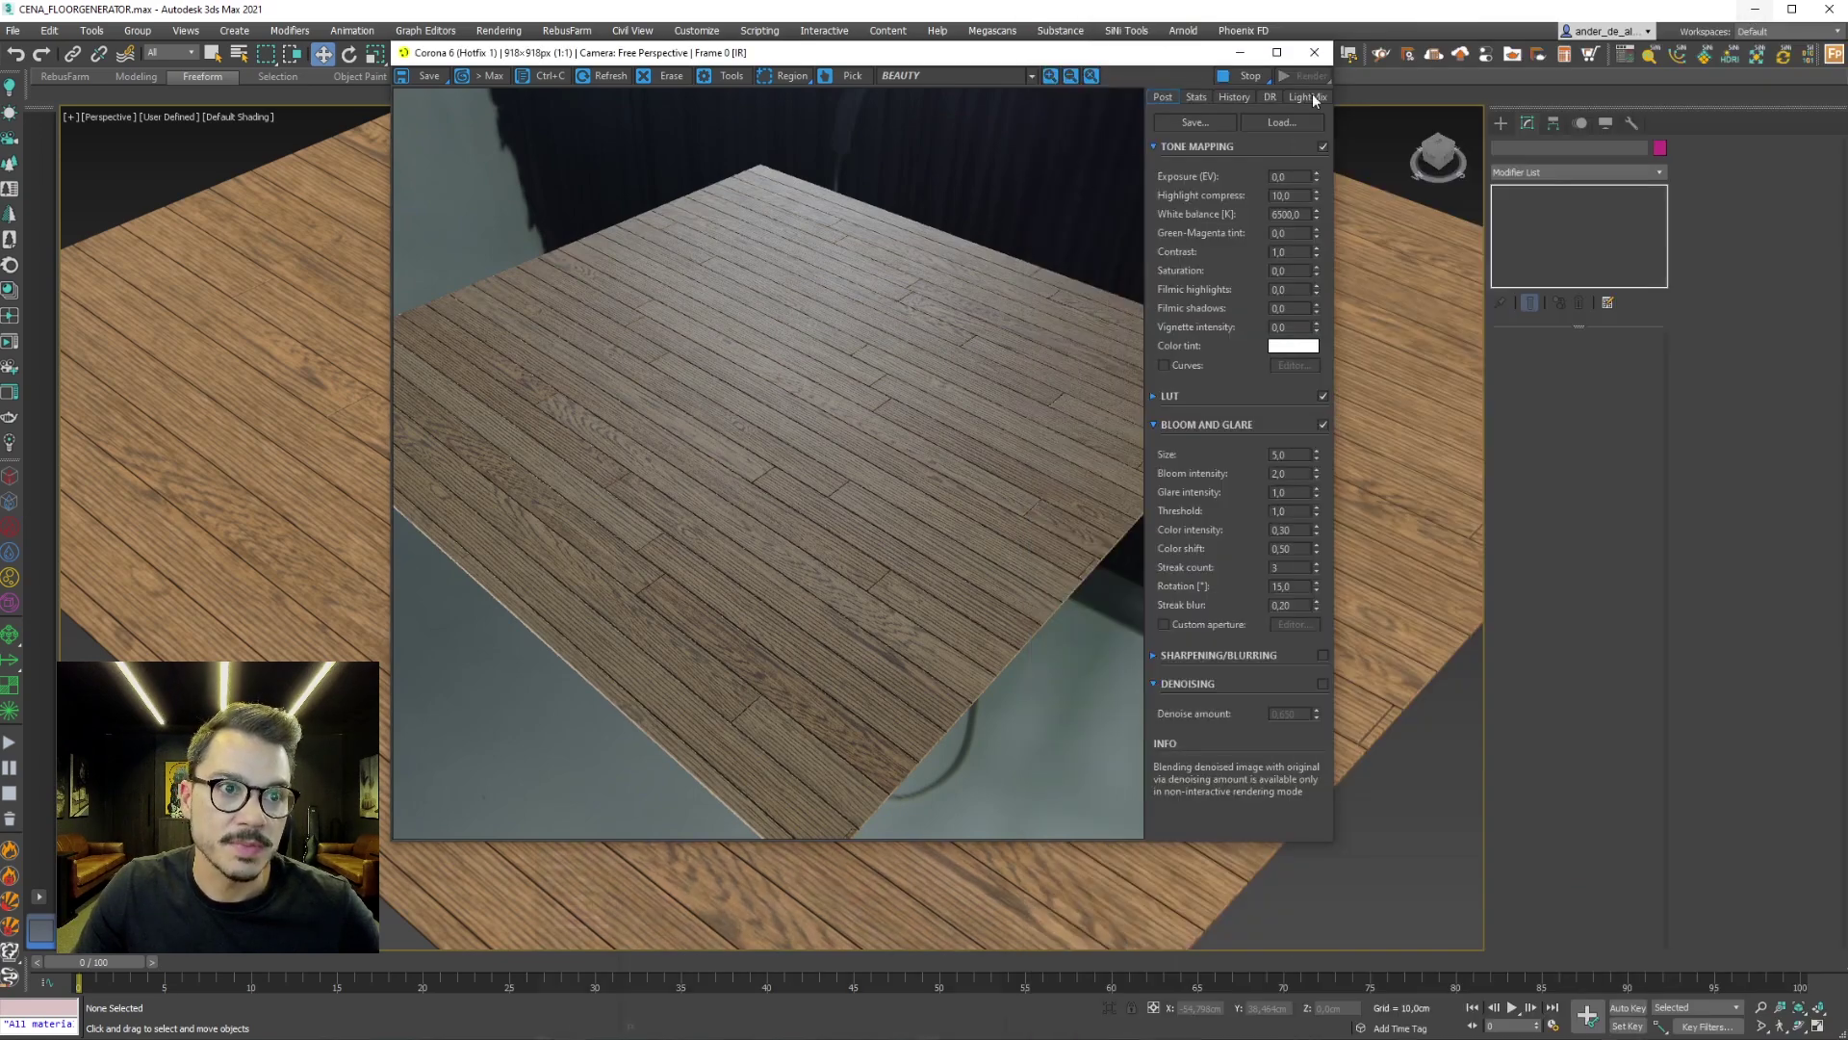
left_click_drag(1163, 56, 1464, 84)
scroll(1168, 535, "up", 2)
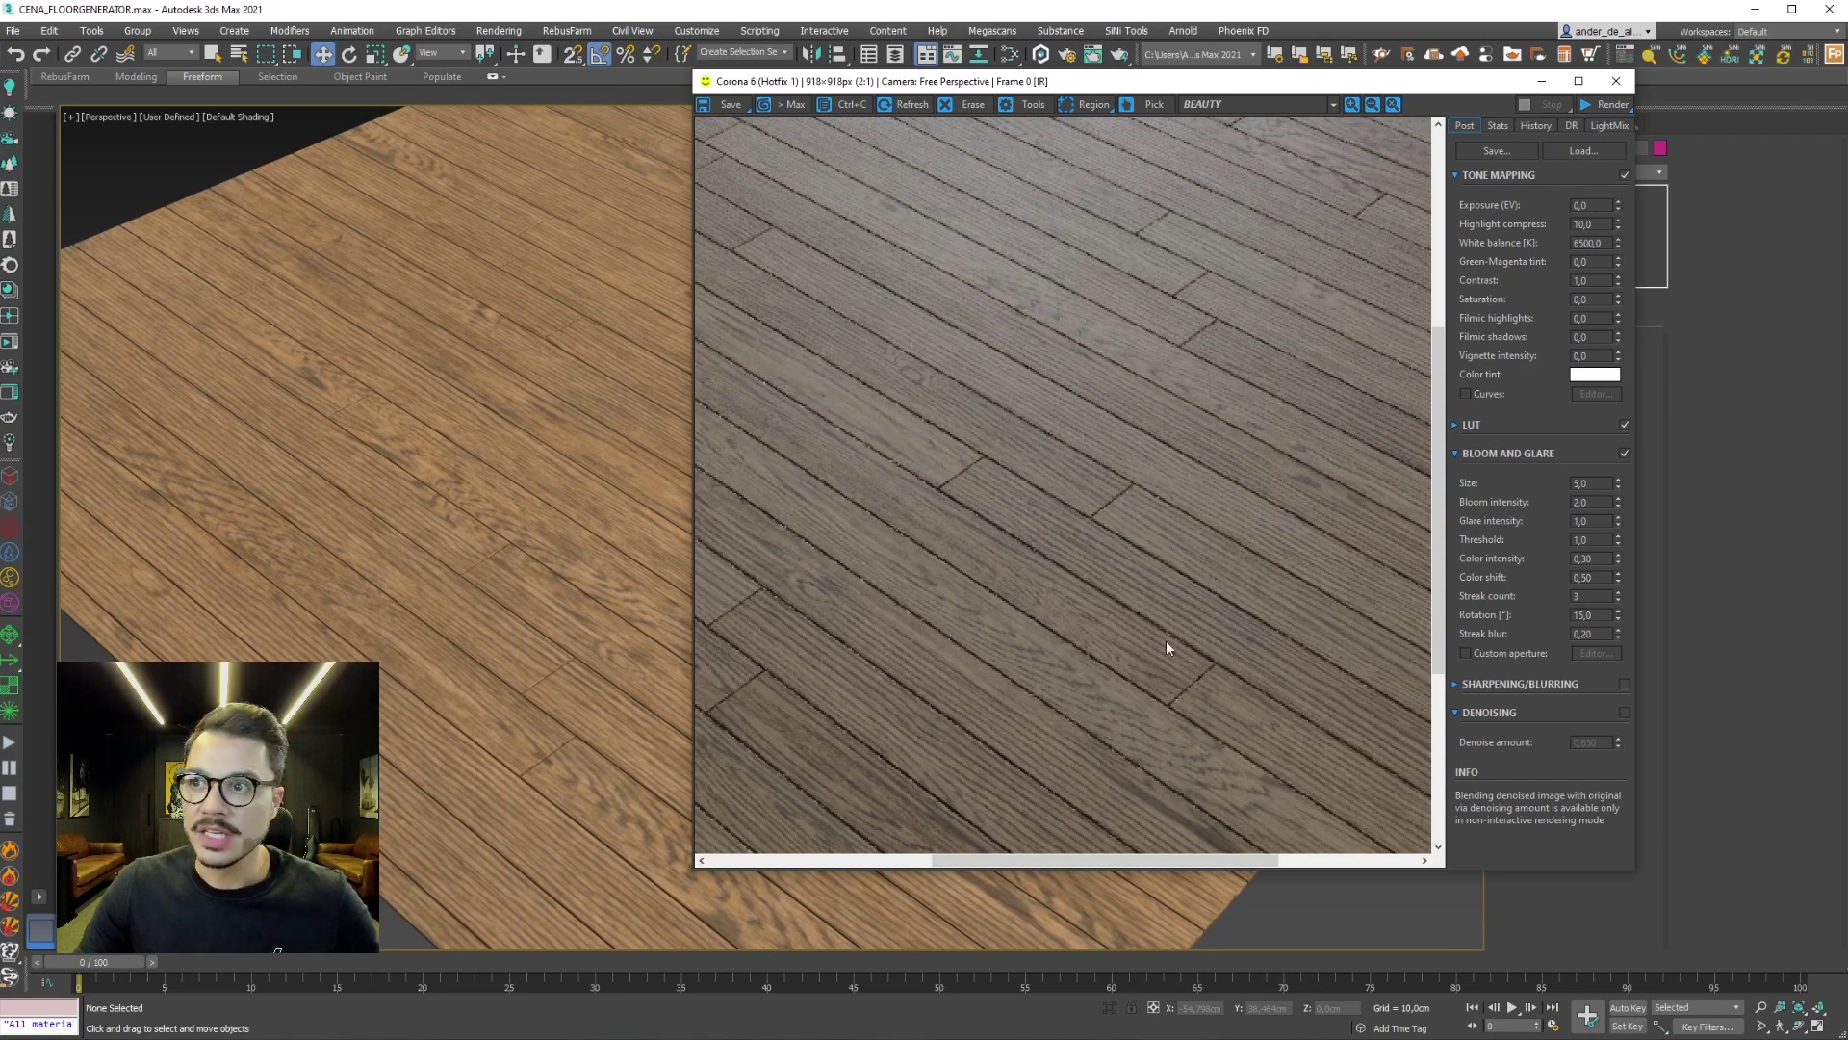
left_click_drag(1165, 640, 1144, 443)
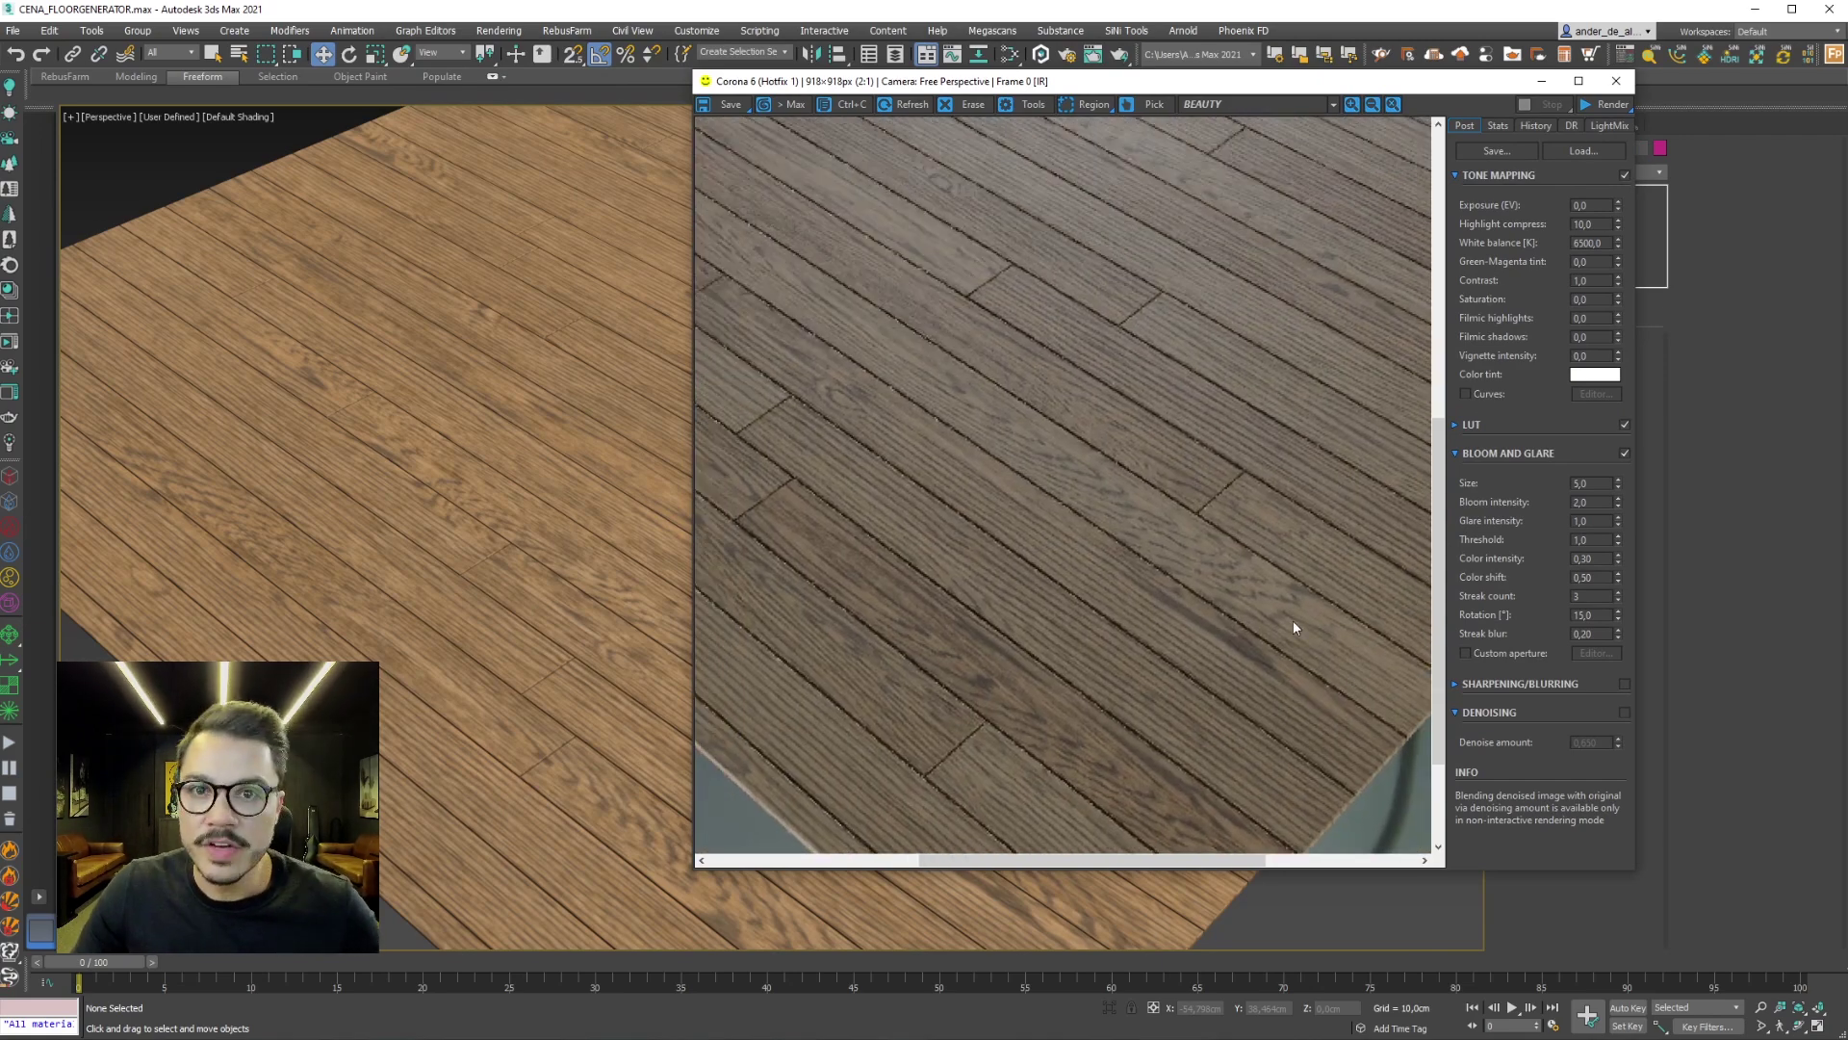
scroll(1239, 574, "down", 2)
scroll(1203, 597, "up", 2)
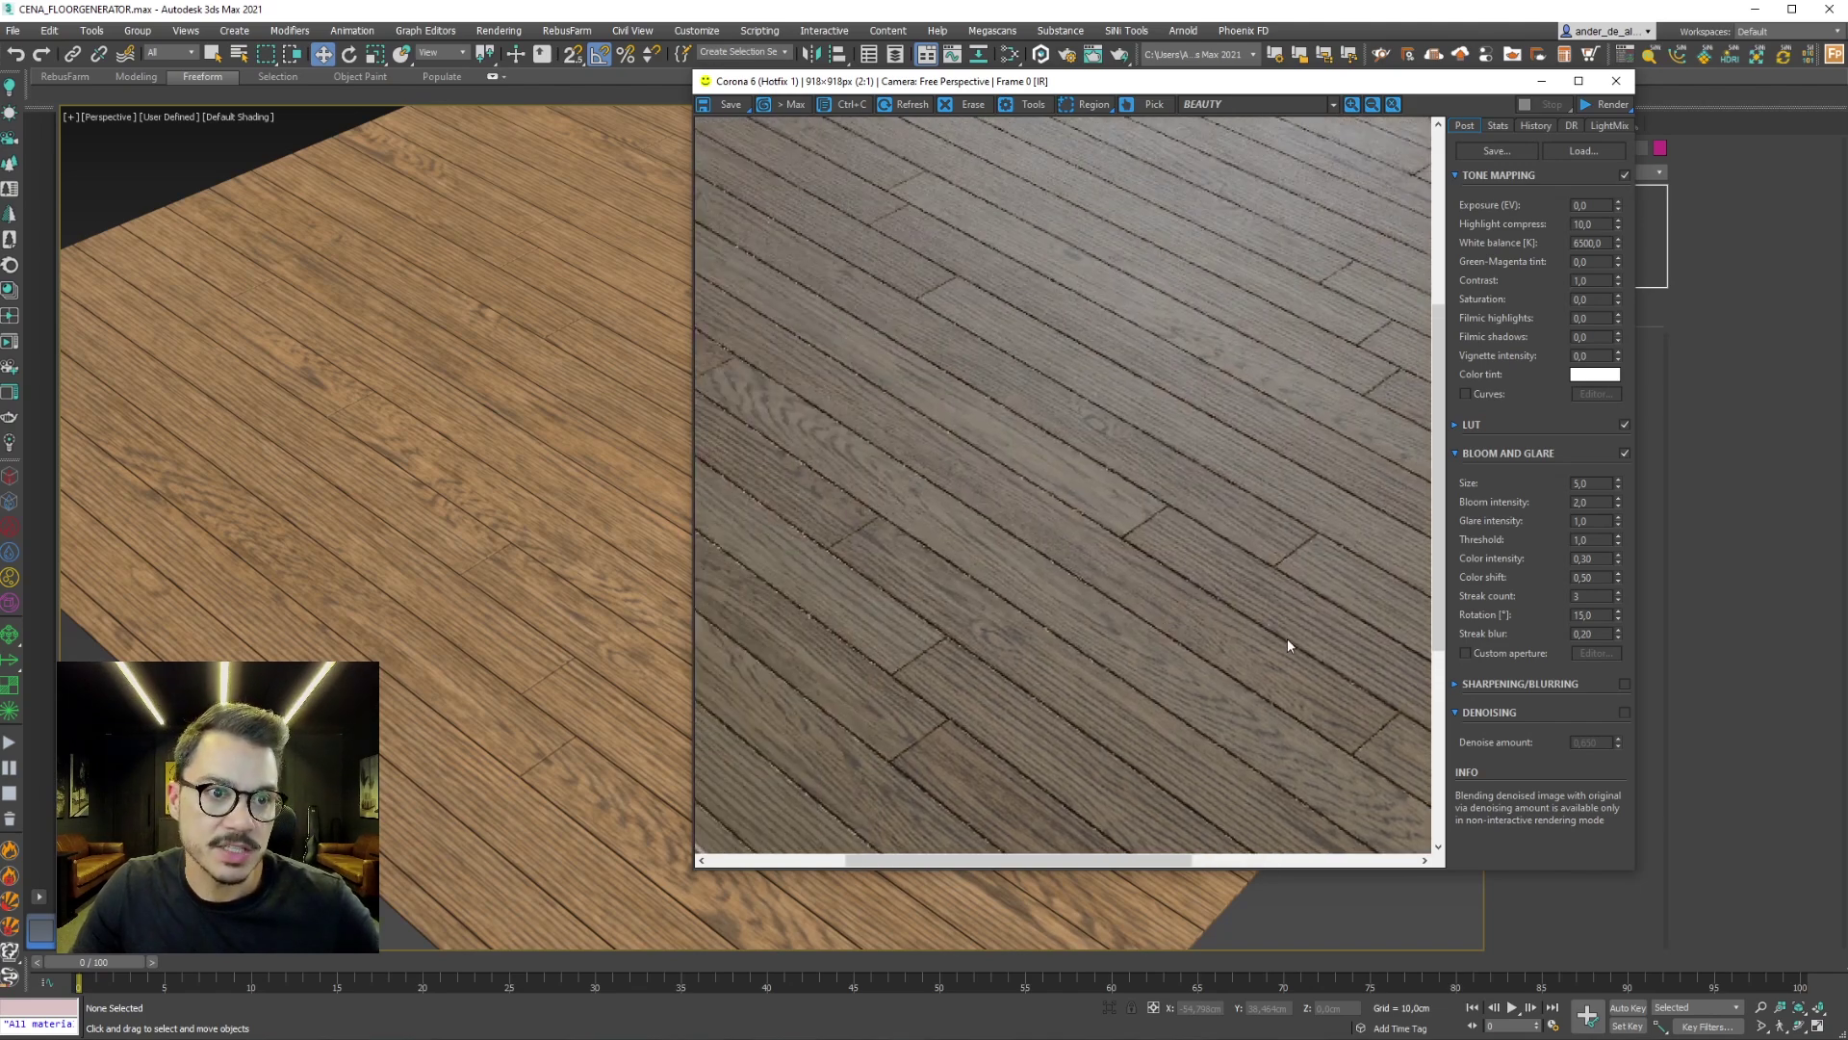
scroll(1286, 639, "down", 1)
scroll(1040, 520, "up", 1)
scroll(1014, 727, "down", 1)
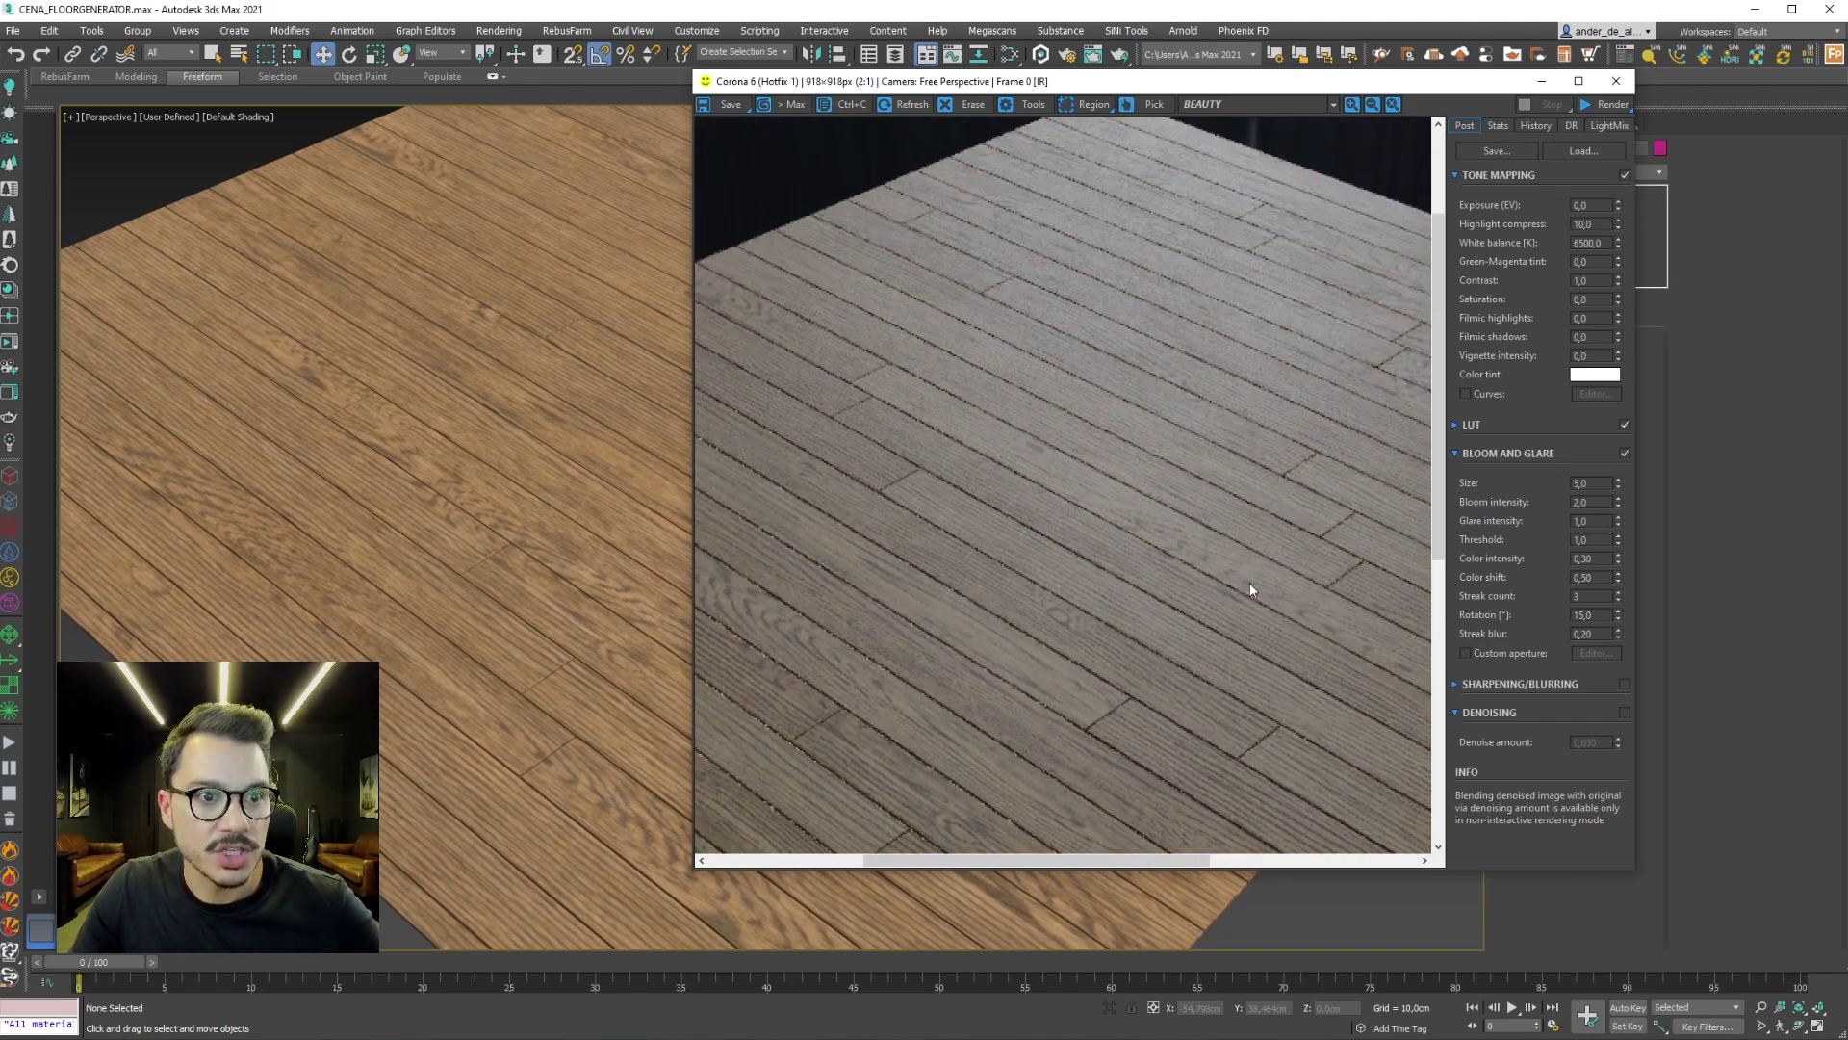